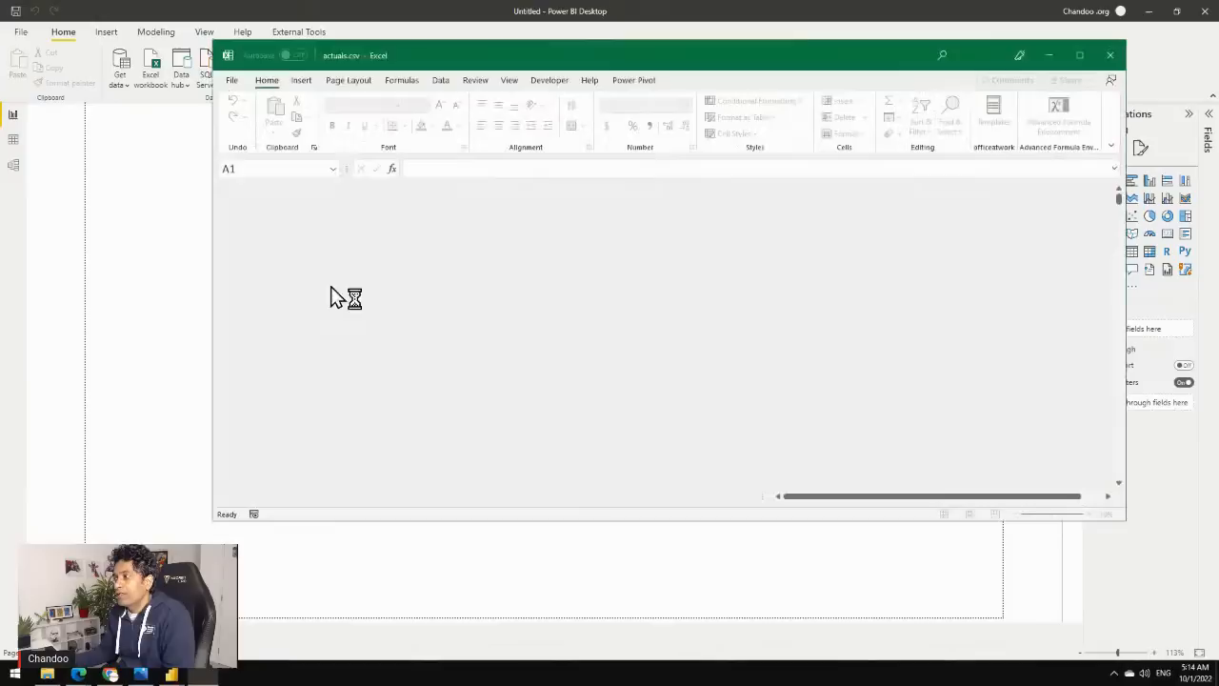
# Auto-fit the widths of columns A to H in actuals.csv and maximize the workbook window.
pyautogui.click(267, 191)
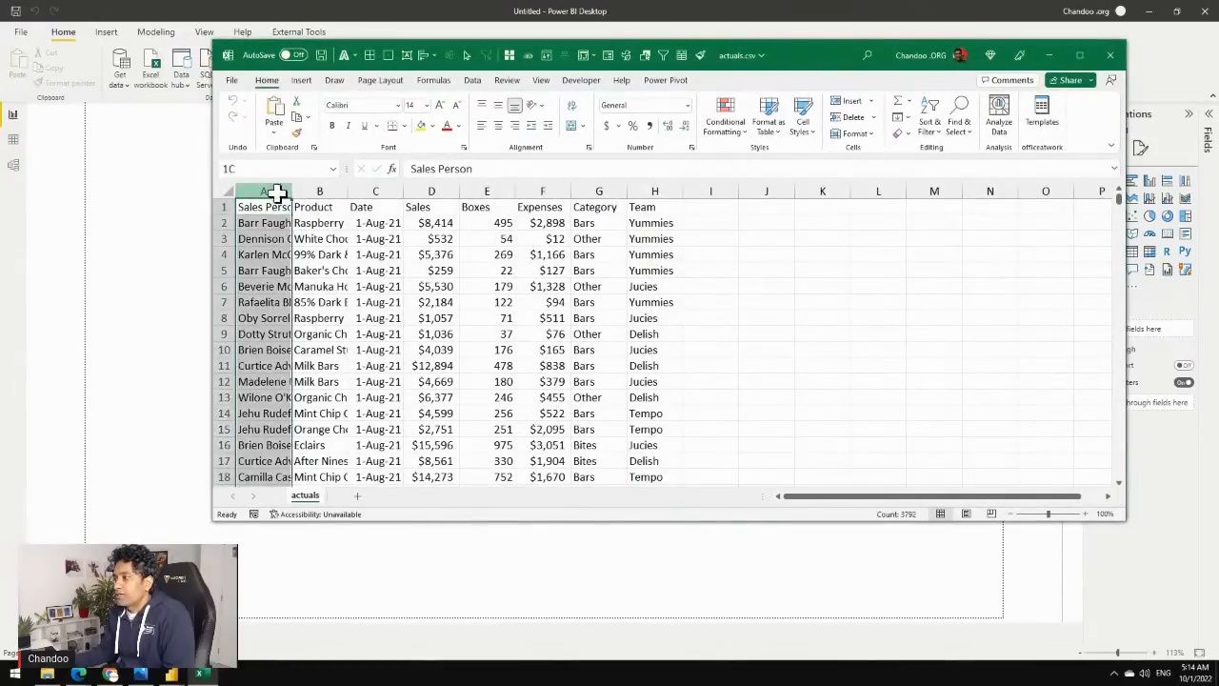
pyautogui.moveTo(276, 191); pyautogui.dragTo(669, 192)
pyautogui.doubleClick(292, 191)
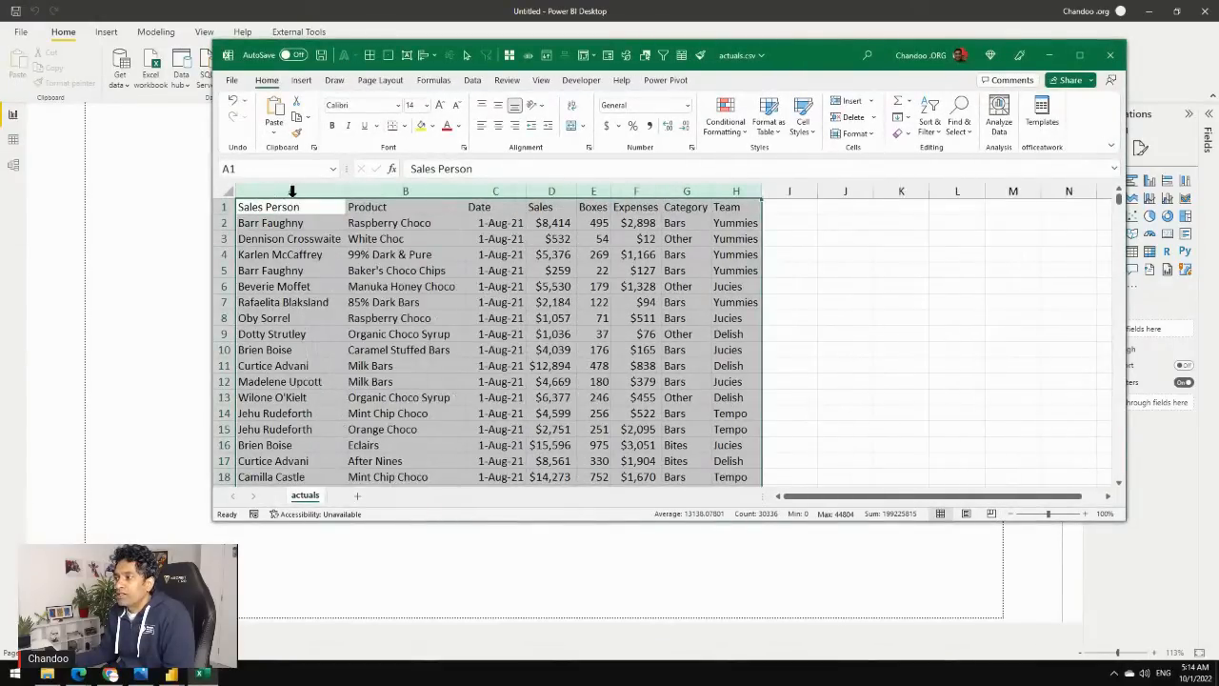
pyautogui.click(1078, 55)
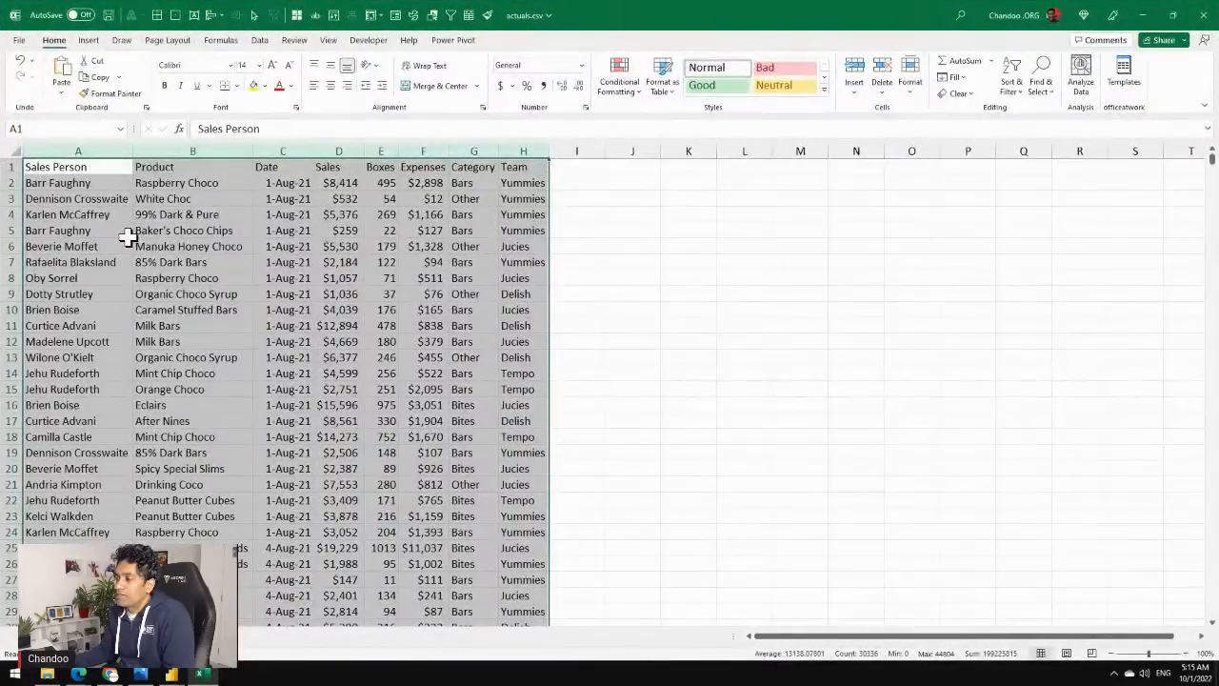
# Examine the first records of the actuals data and its header row from Sales Person to Team.
pyautogui.click(82, 198)
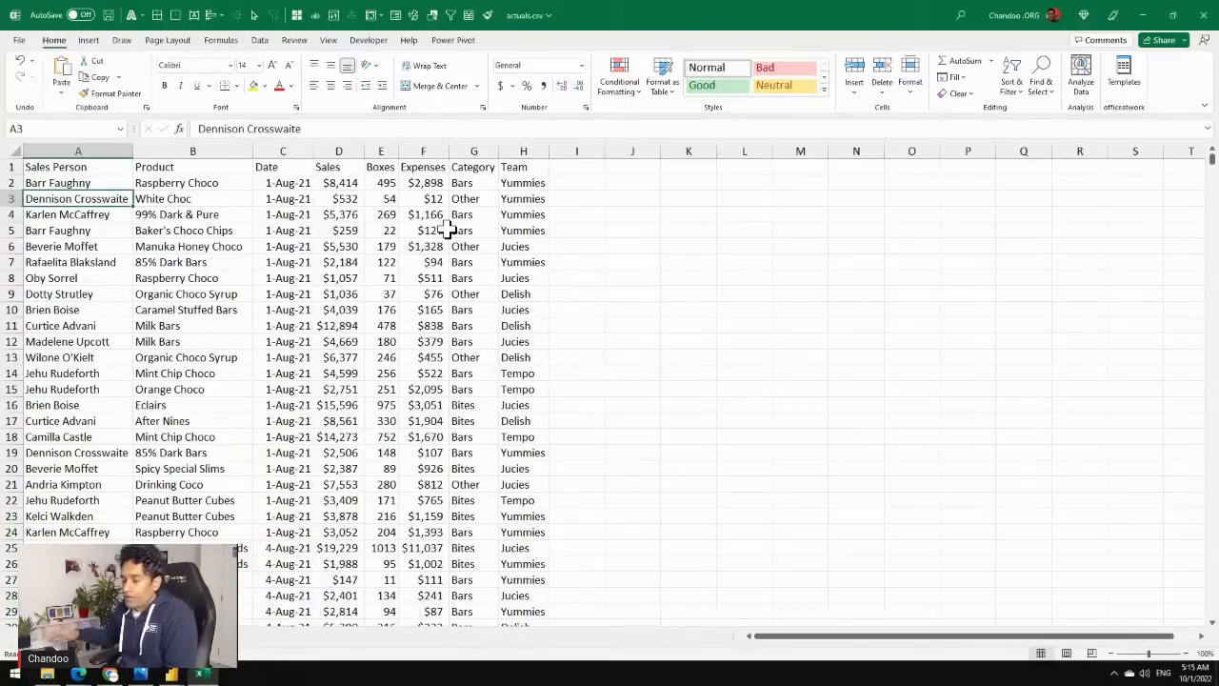
pyautogui.click(298, 183)
pyautogui.moveTo(44, 168); pyautogui.dragTo(547, 168)
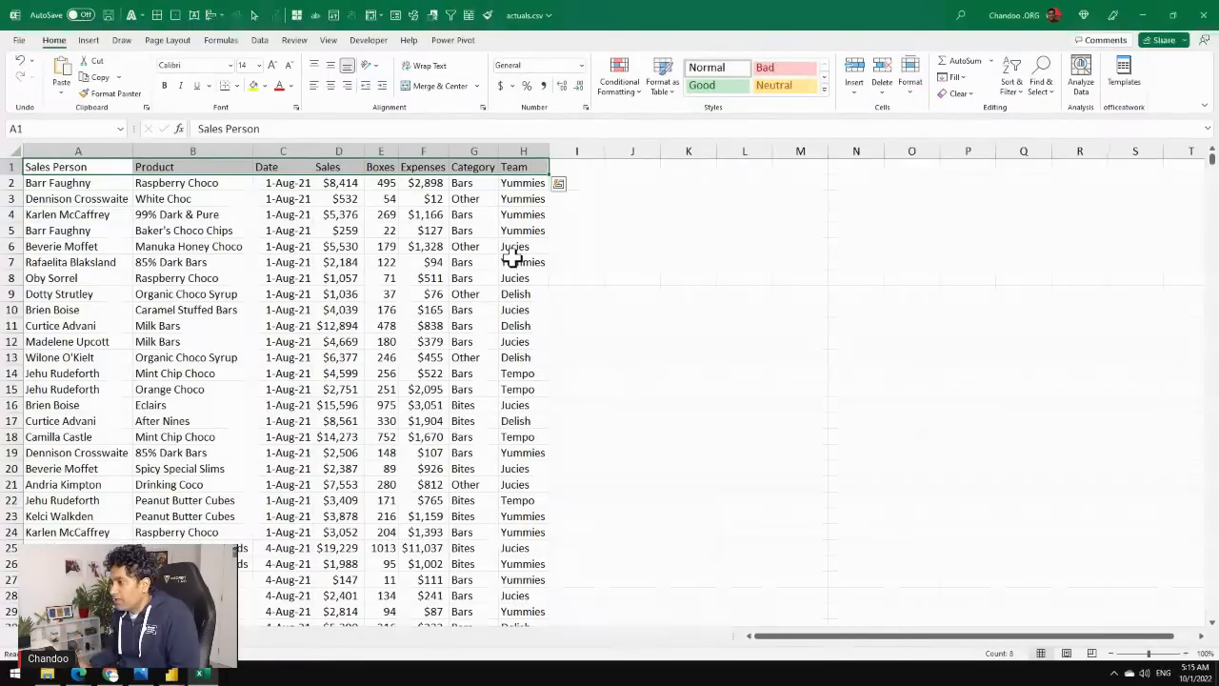
pyautogui.press('Down')
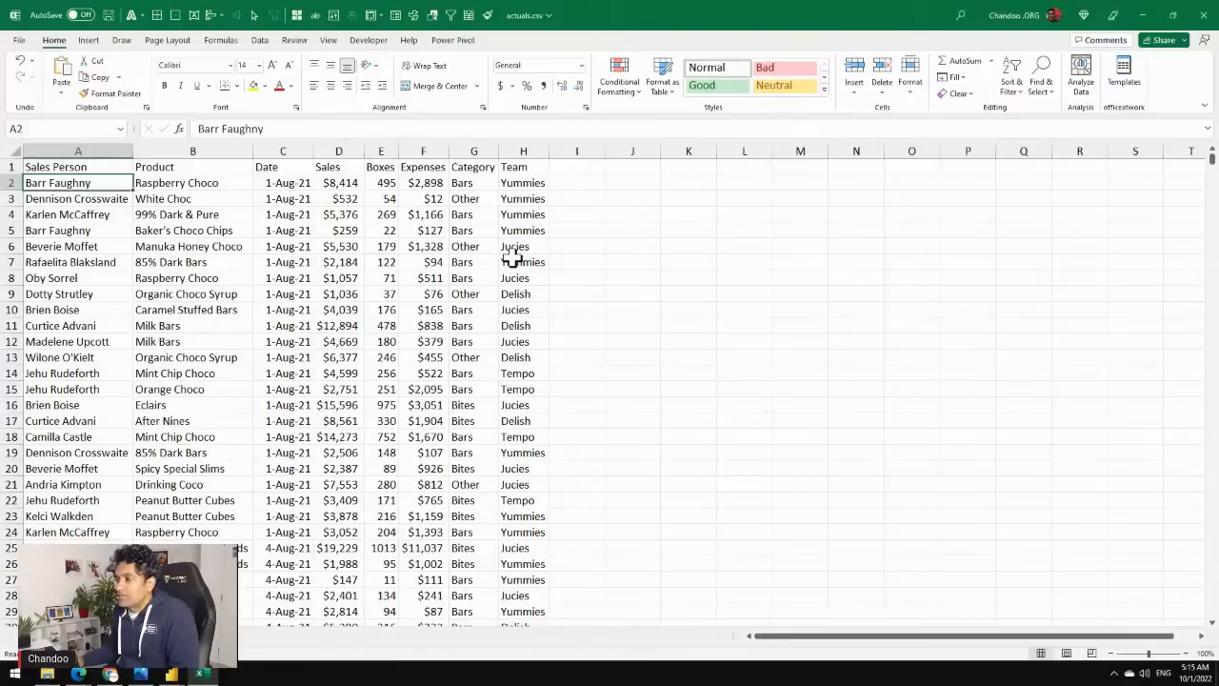
# Review each column of the actuals data in turn, from Sales Person through Category and Team.
pyautogui.click(71, 151)
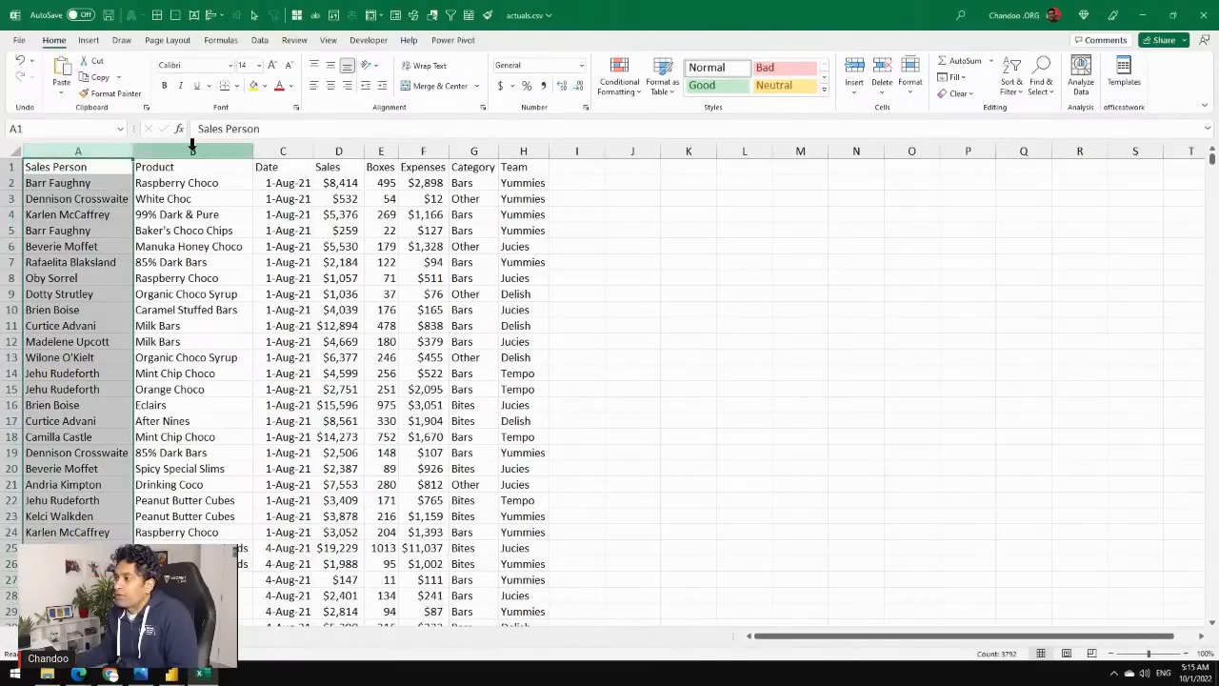
pyautogui.click(192, 147)
pyautogui.click(294, 150)
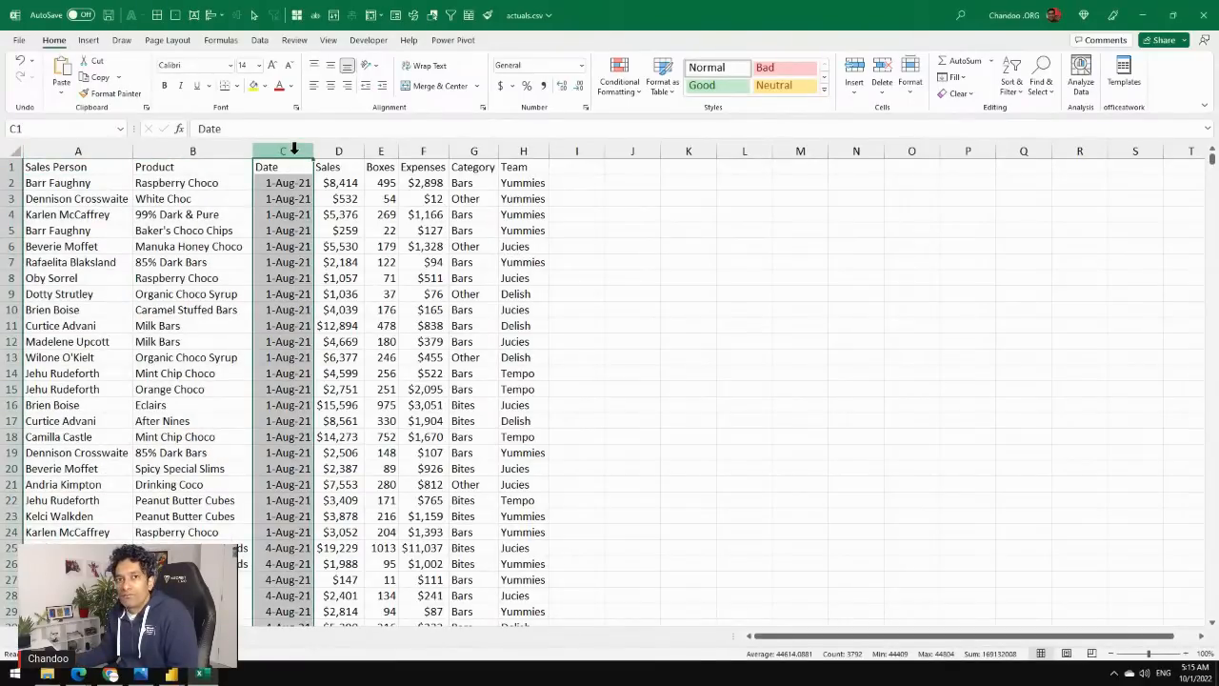
pyautogui.click(334, 149)
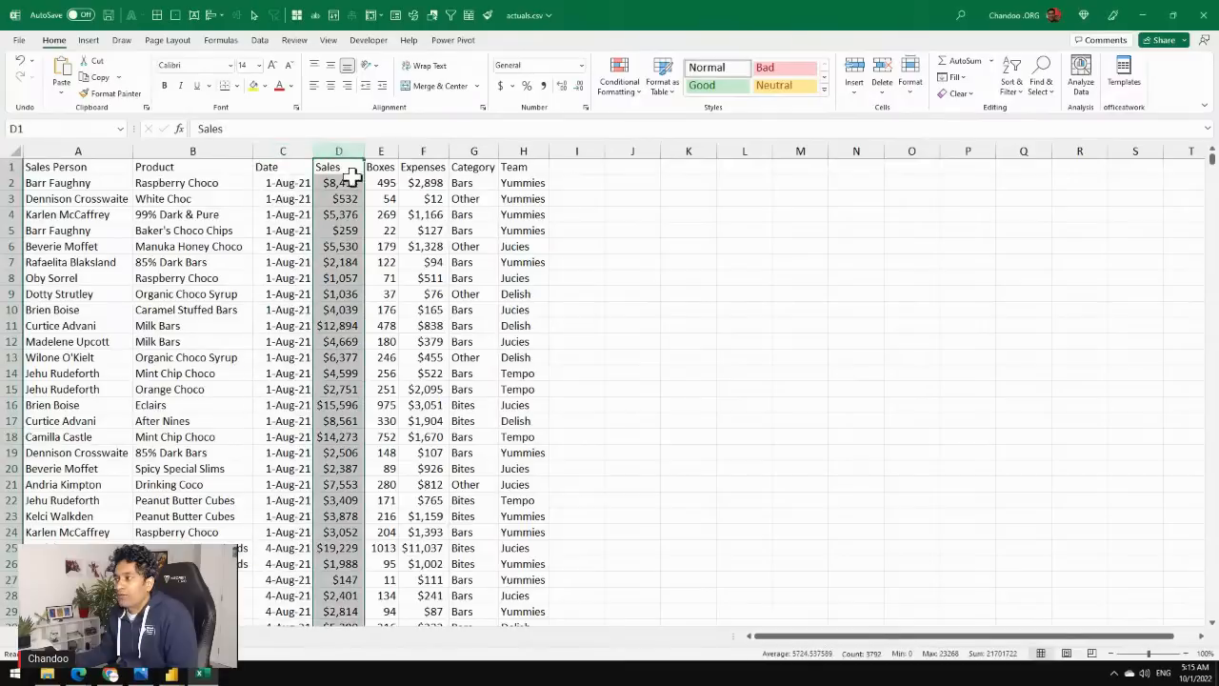
pyautogui.click(383, 150)
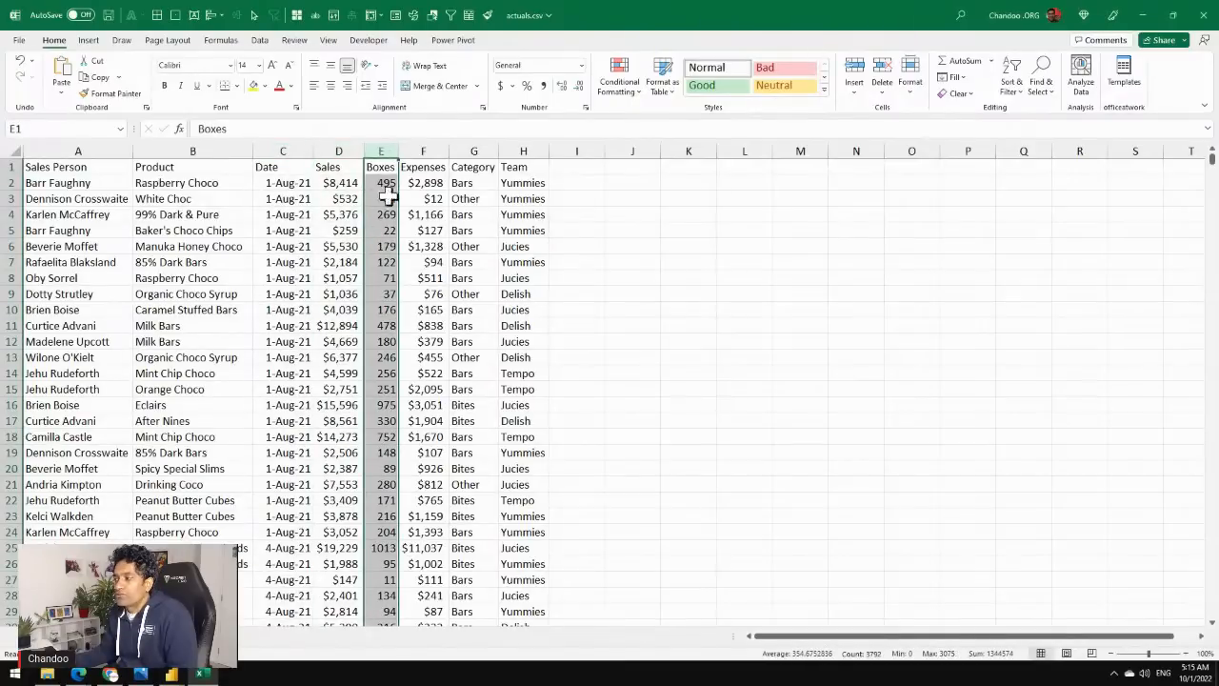
pyautogui.click(433, 153)
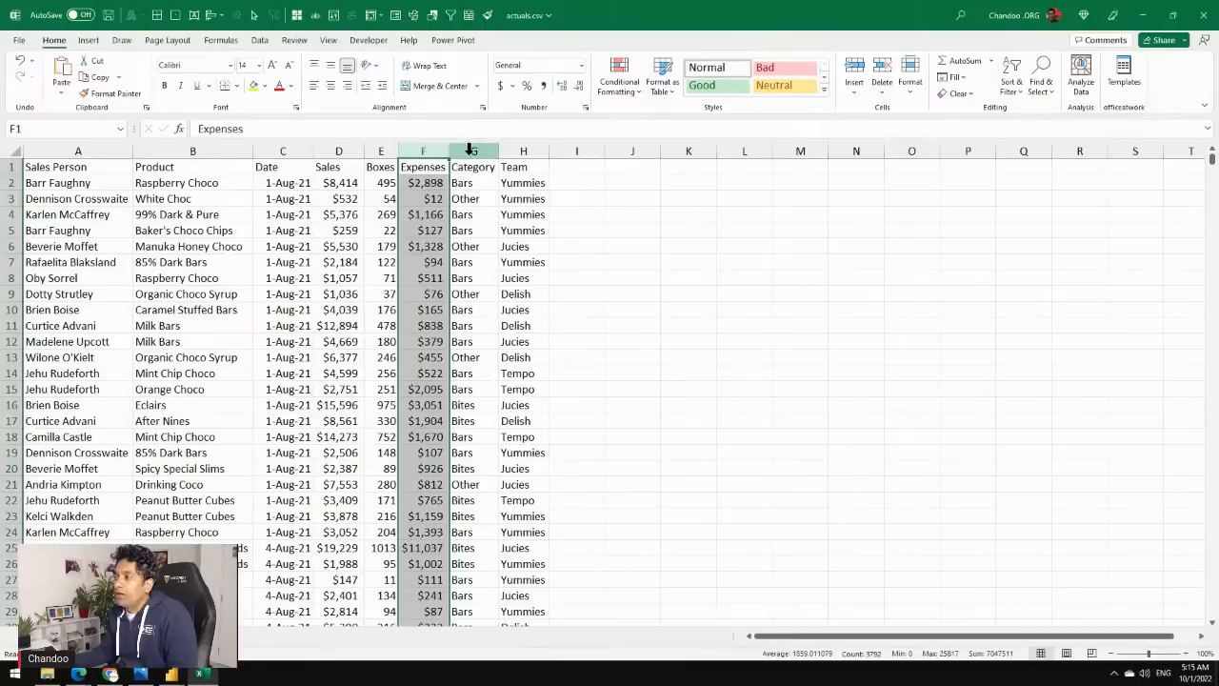
pyautogui.moveTo(467, 150); pyautogui.dragTo(519, 151)
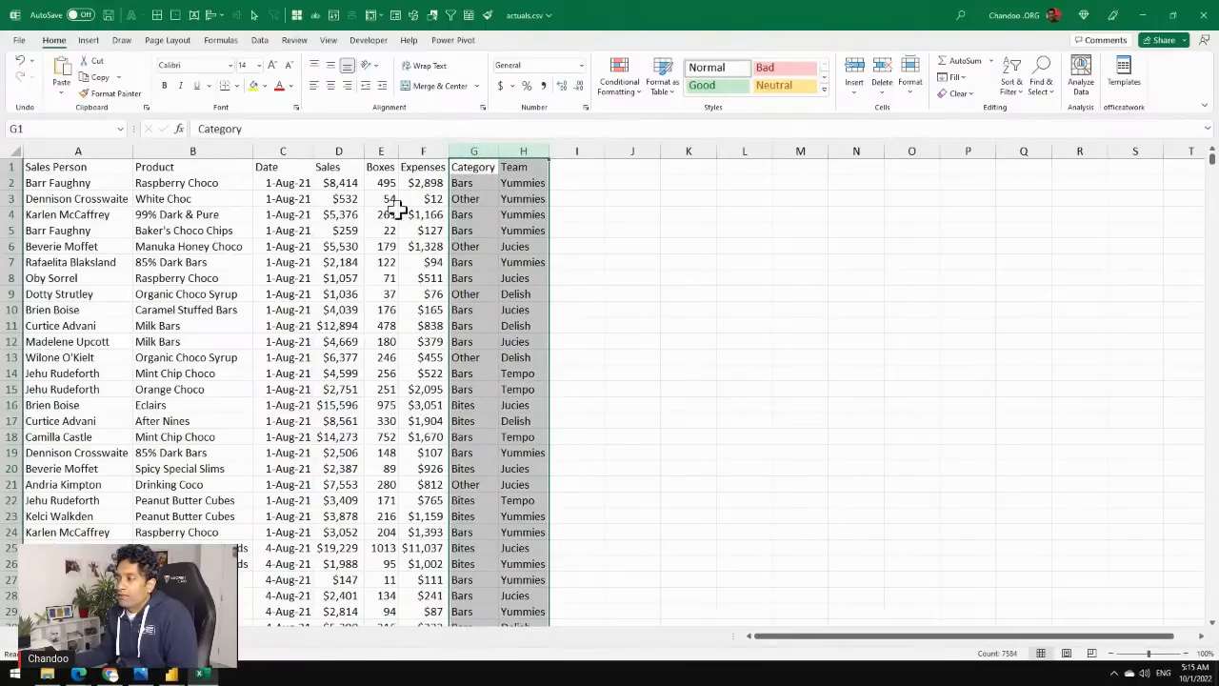
pyautogui.click(354, 340)
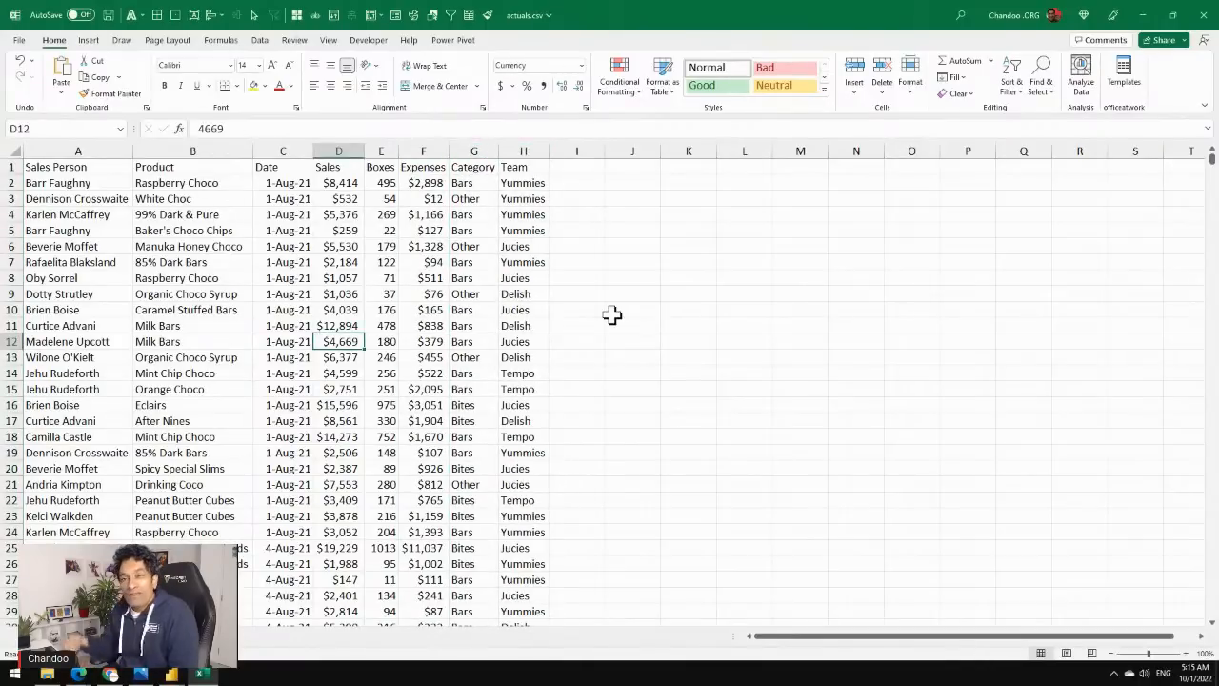
# Check the last row of the actuals data and return to the header row.
pyautogui.hotkey('ctrl', 'Down')
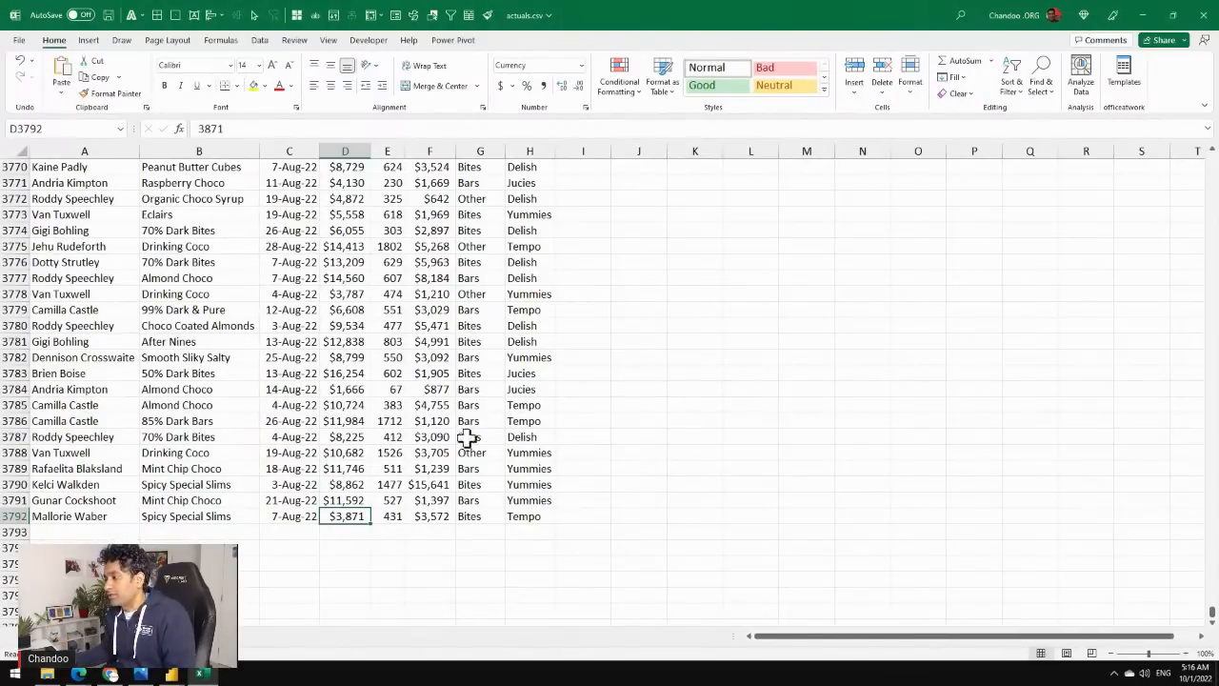
pyautogui.click(417, 336)
pyautogui.hotkey('ctrl', 'Up')
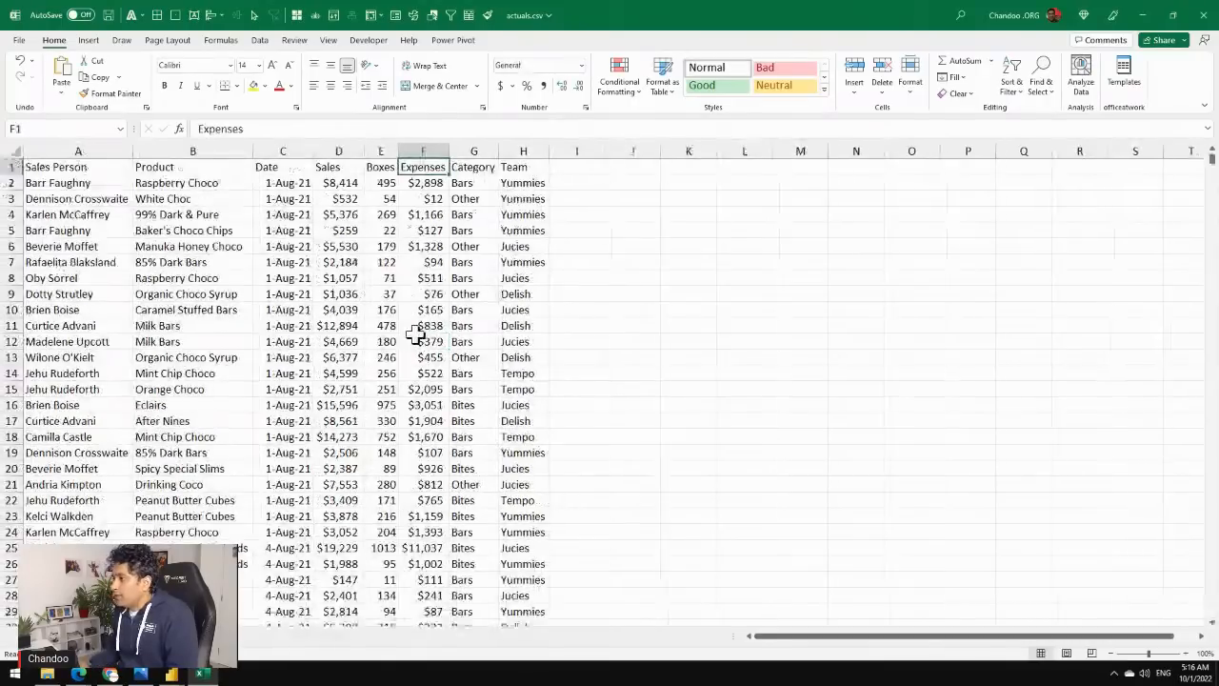
# Select the Sales and Expenses columns together to examine the two amount fields.
pyautogui.click(338, 150)
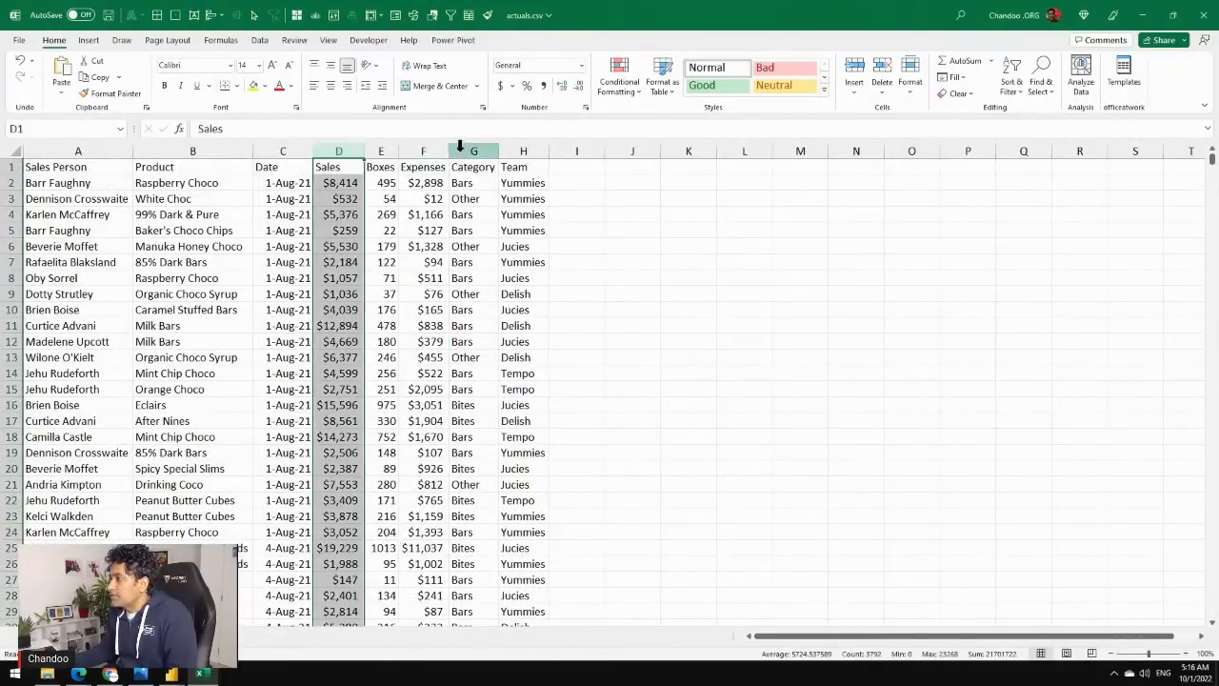
pyautogui.keyDown('ctrl'); pyautogui.click(434, 148); pyautogui.keyUp('ctrl')
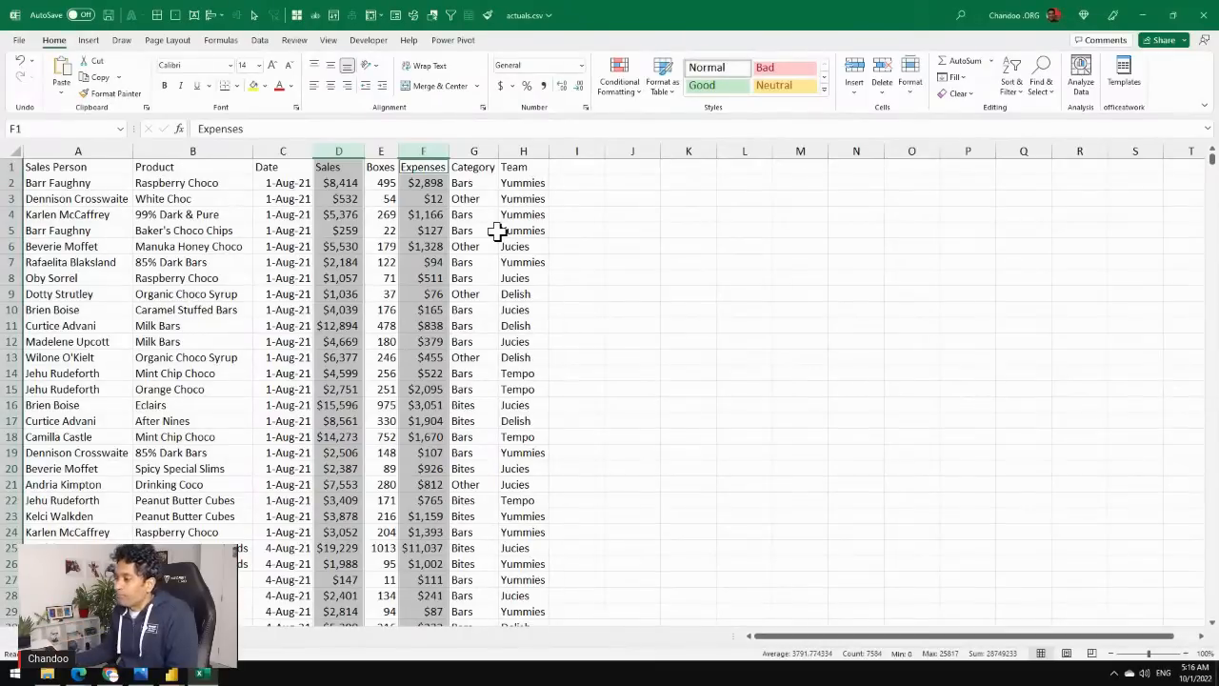
pyautogui.click(282, 200)
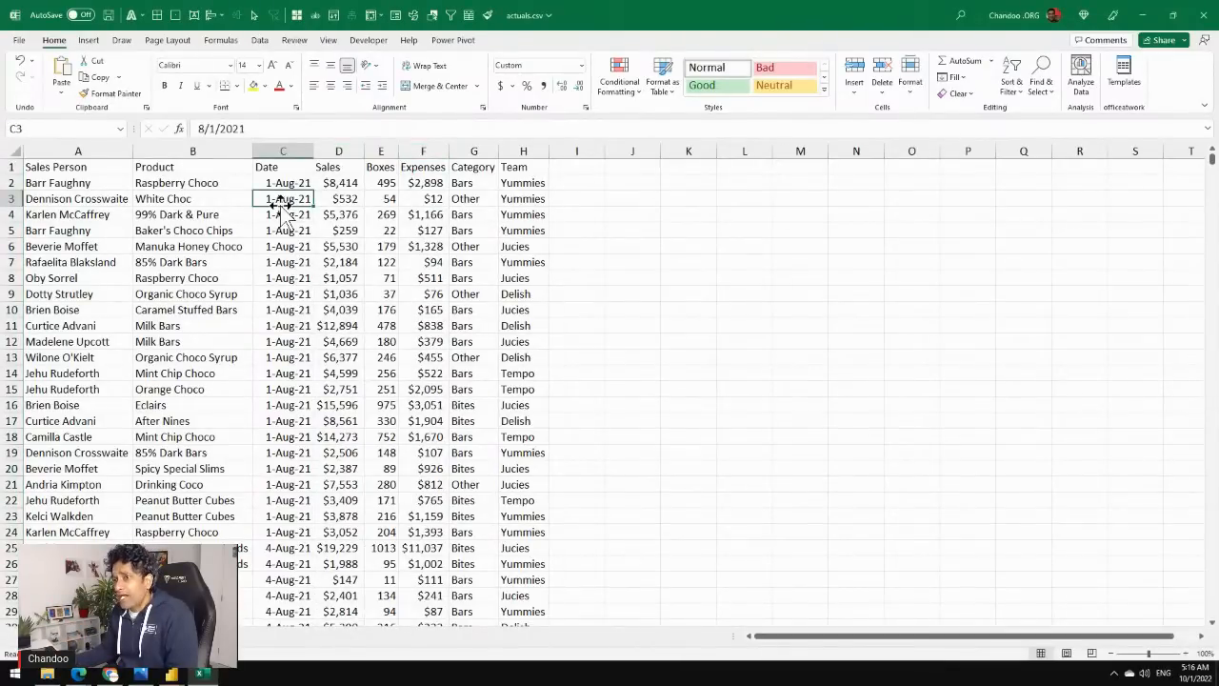
# Switch to the targets.csv workbook and auto-fit the widths of columns A to R.
pyautogui.click(1142, 15)
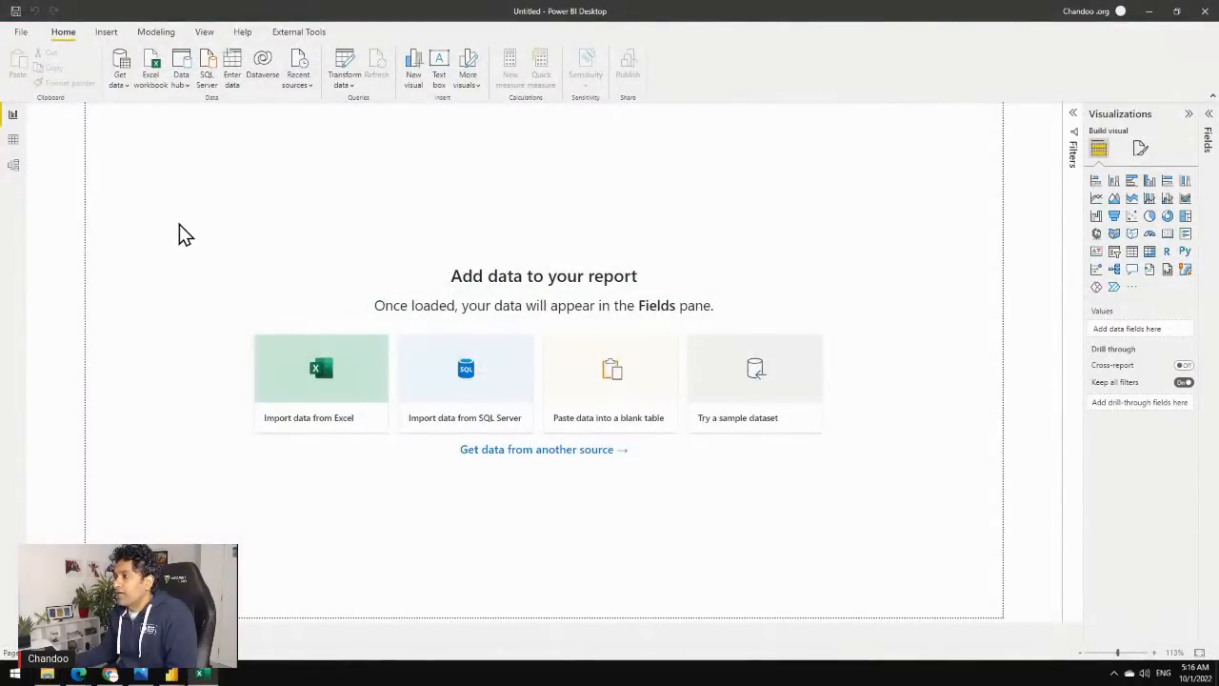
pyautogui.hotkey('alt', 'Tab')
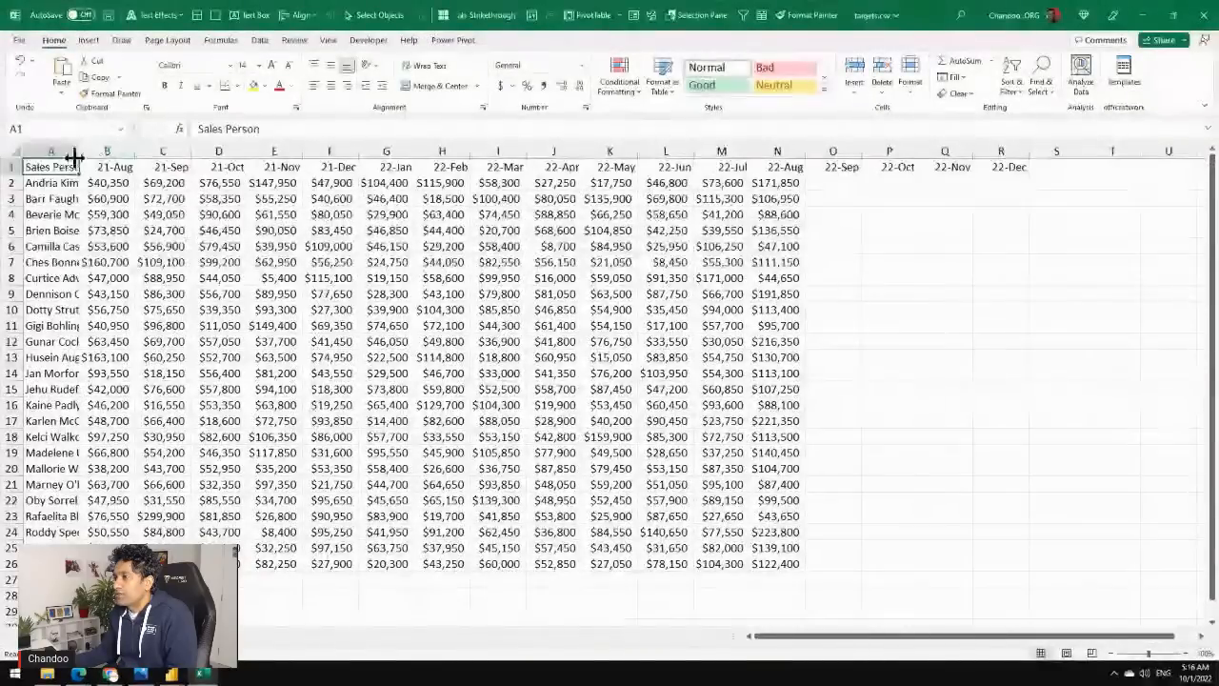
pyautogui.click(73, 153)
pyautogui.moveTo(88, 157); pyautogui.dragTo(996, 163)
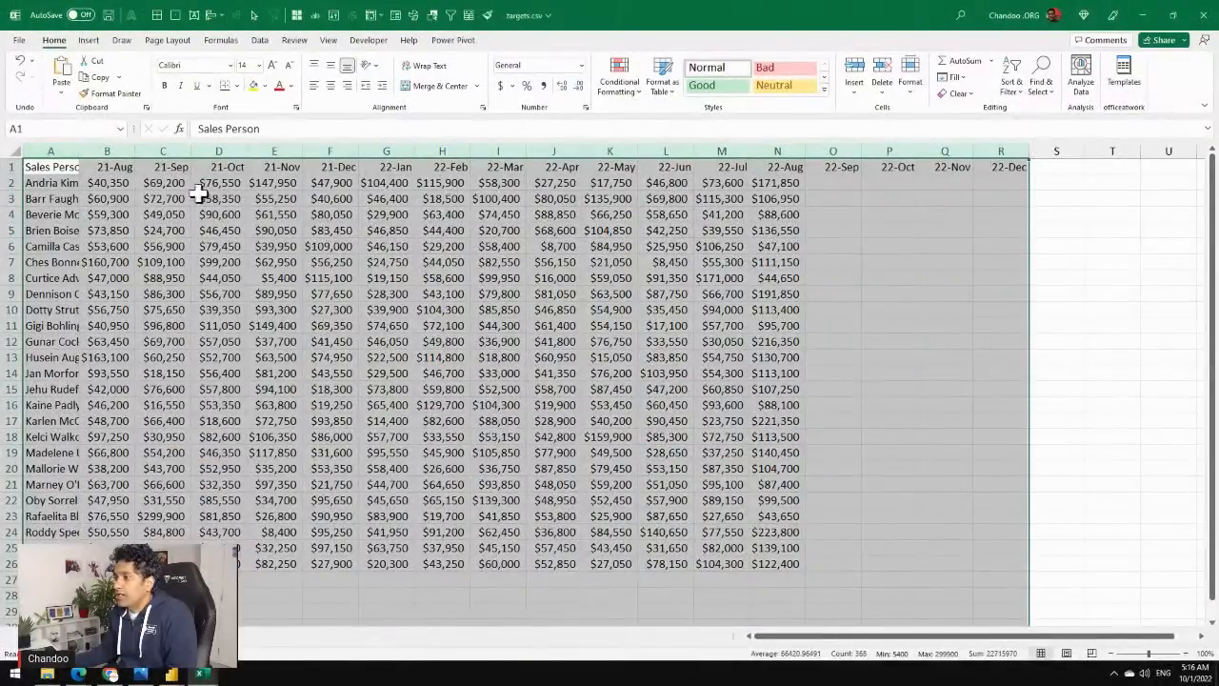
pyautogui.doubleClick(82, 154)
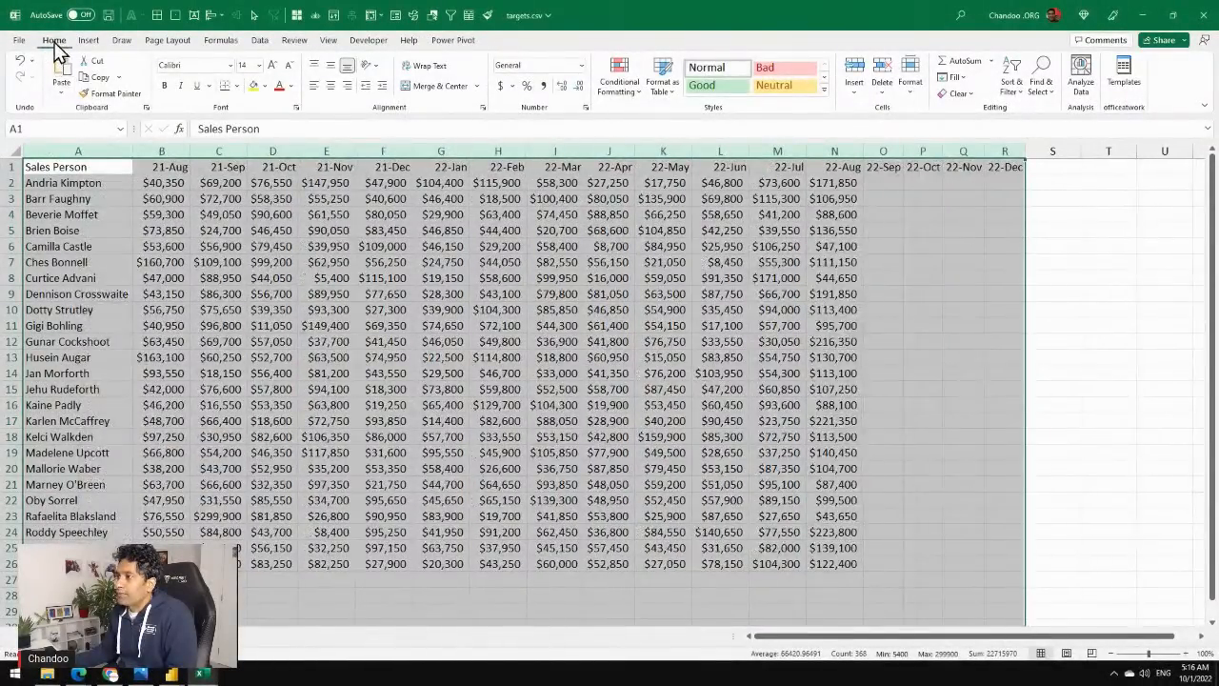
# Collapse the ribbon and examine the salesperson names and their monthly targets for 21-Aug to 22-Aug in B2:N26.
pyautogui.doubleClick(53, 40)
pyautogui.click(100, 134)
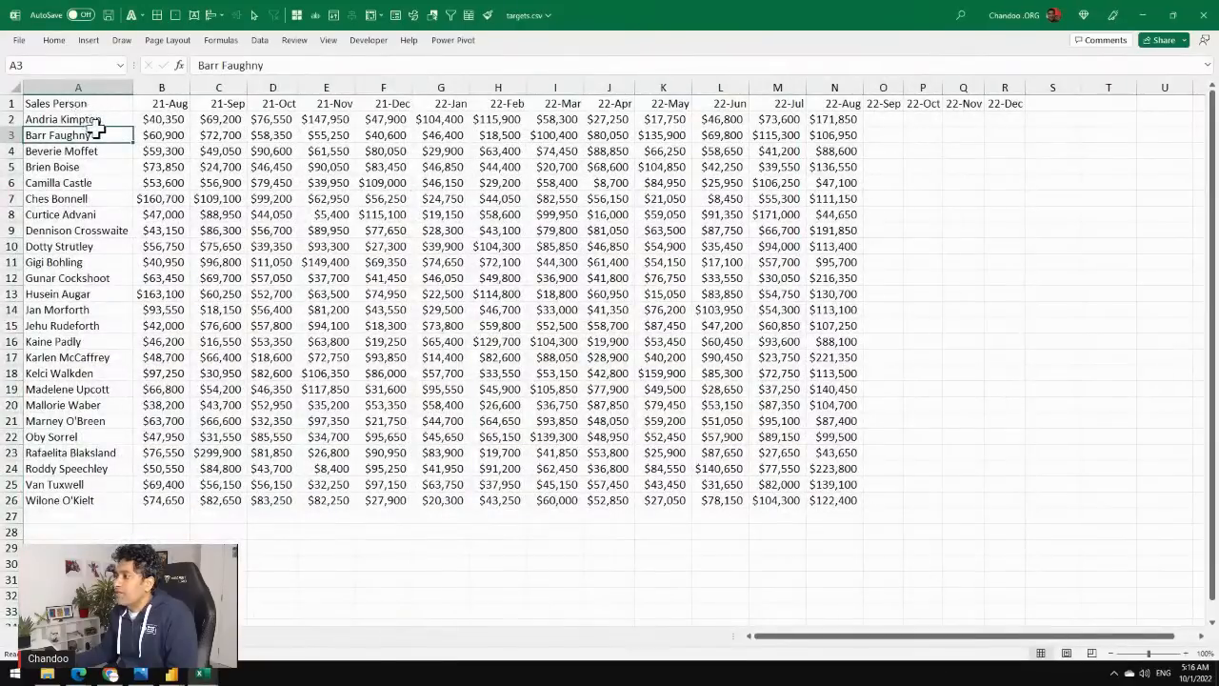
pyautogui.click(91, 116)
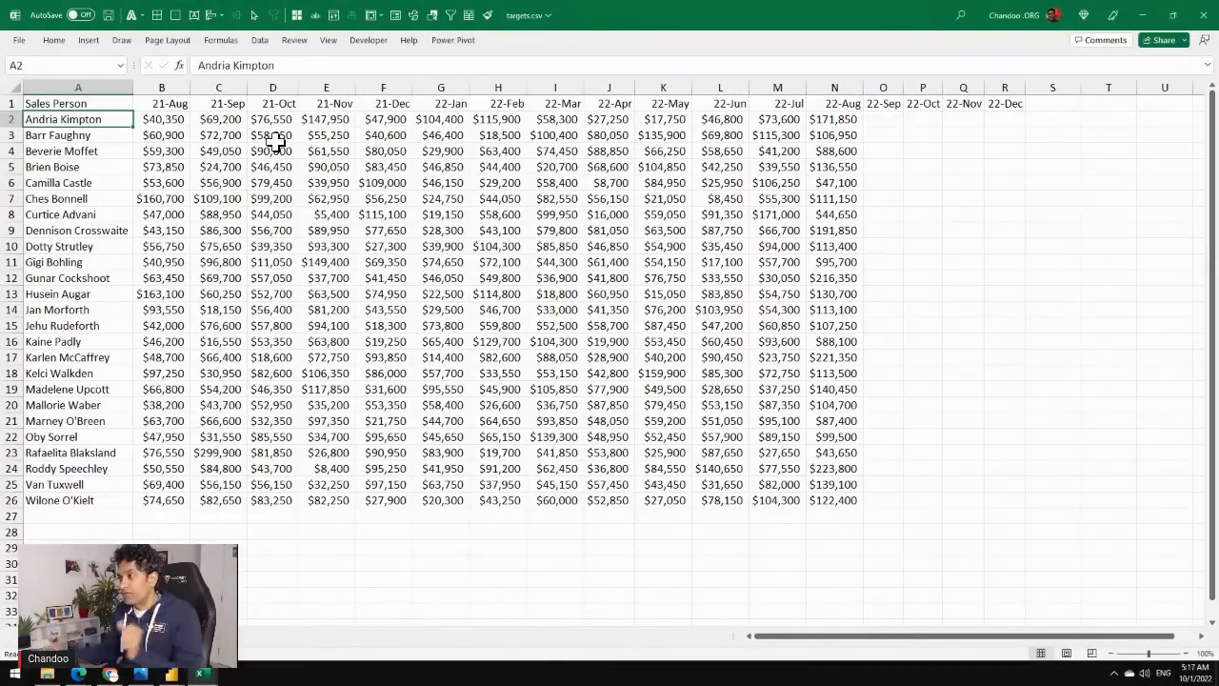
pyautogui.click(177, 122)
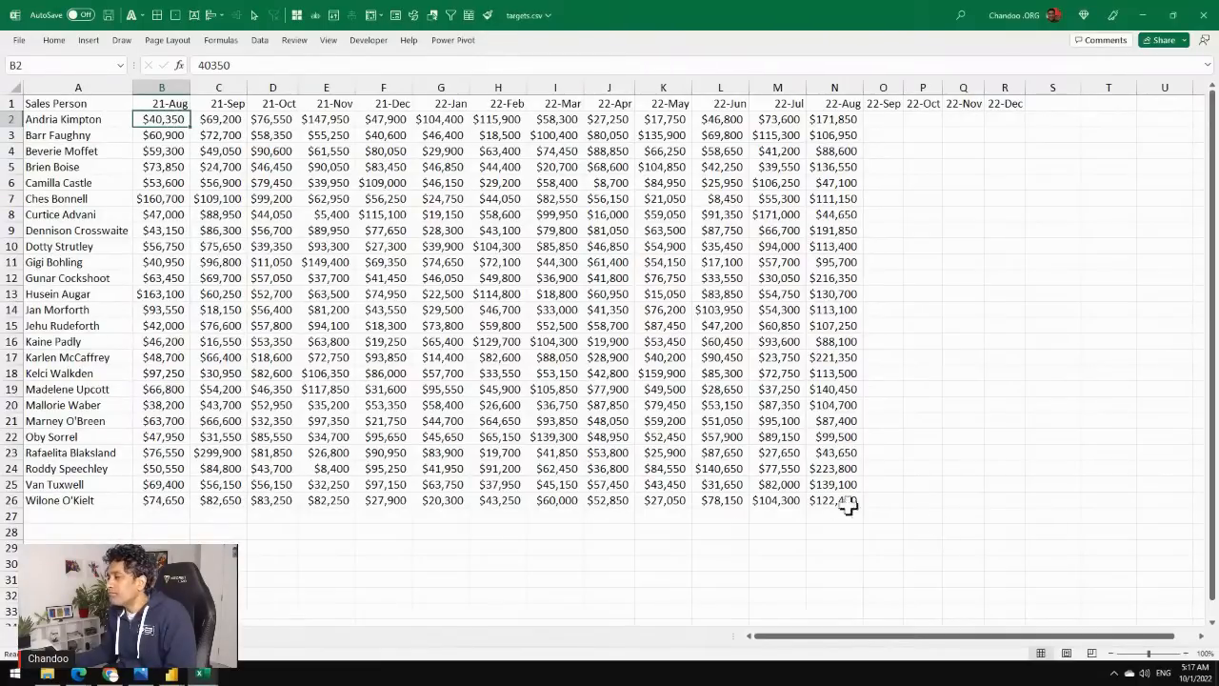
pyautogui.moveTo(810, 500); pyautogui.dragTo(163, 123)
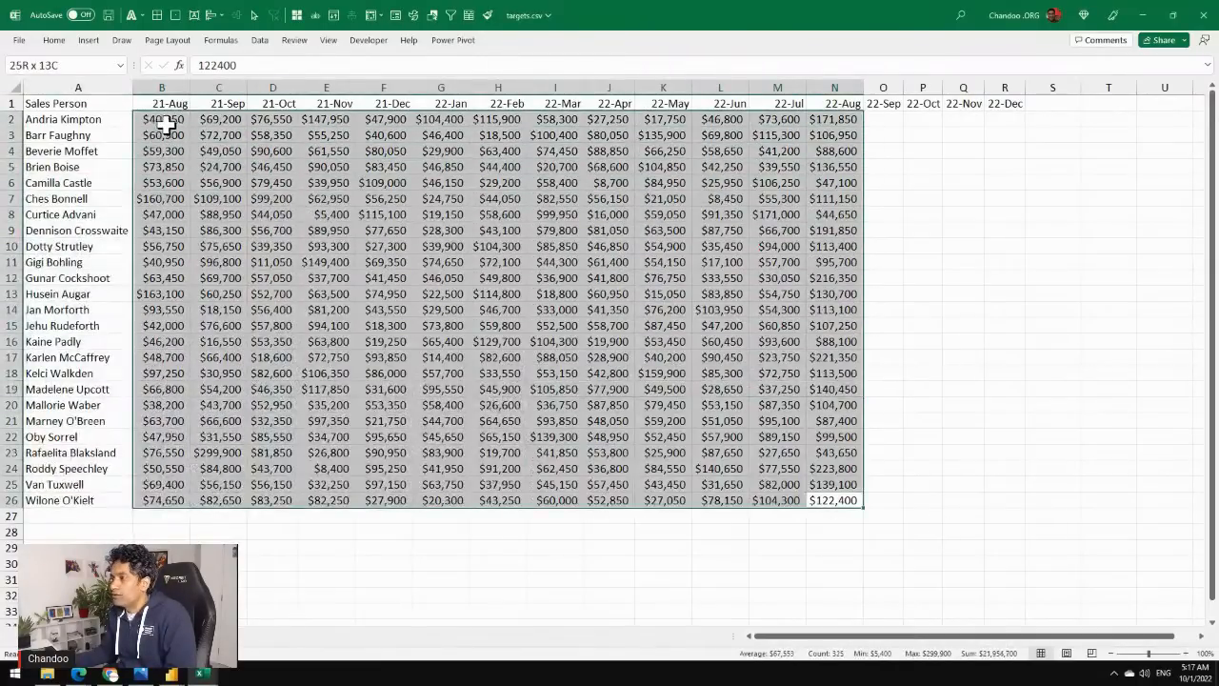
# Examine the 22-Sep to 22-Dec target cells in O2:R26 and the full targets table A1:R26.
pyautogui.moveTo(881, 118); pyautogui.dragTo(1012, 492)
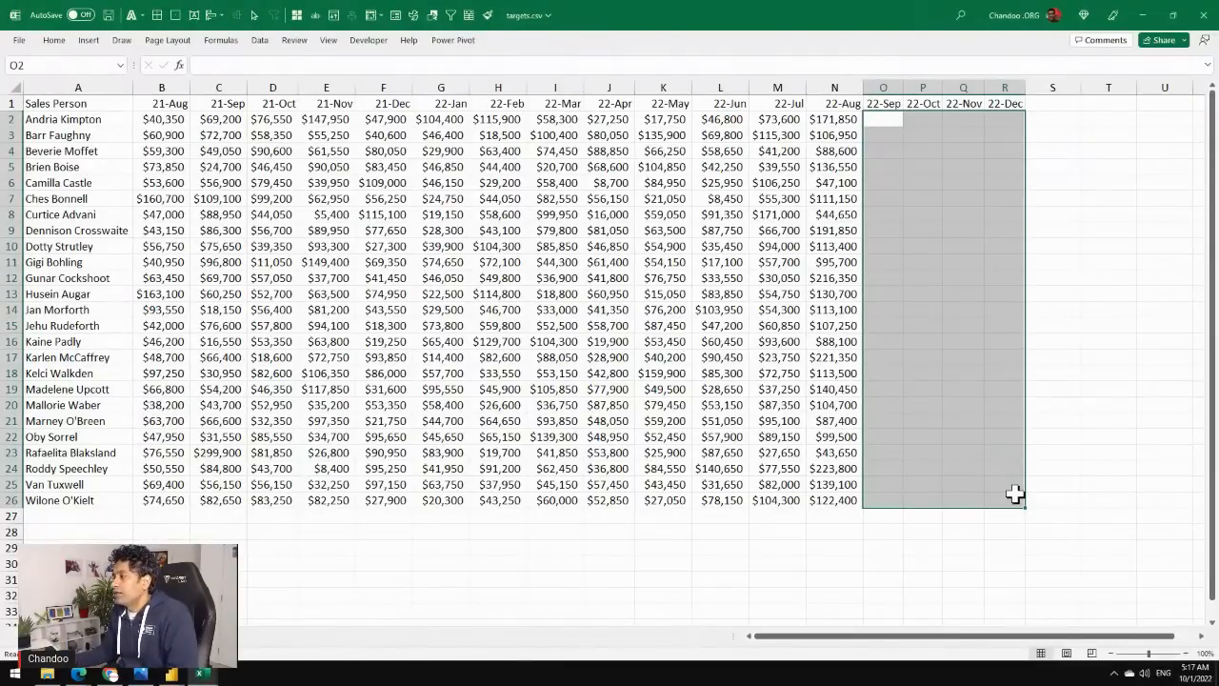
pyautogui.click(883, 125)
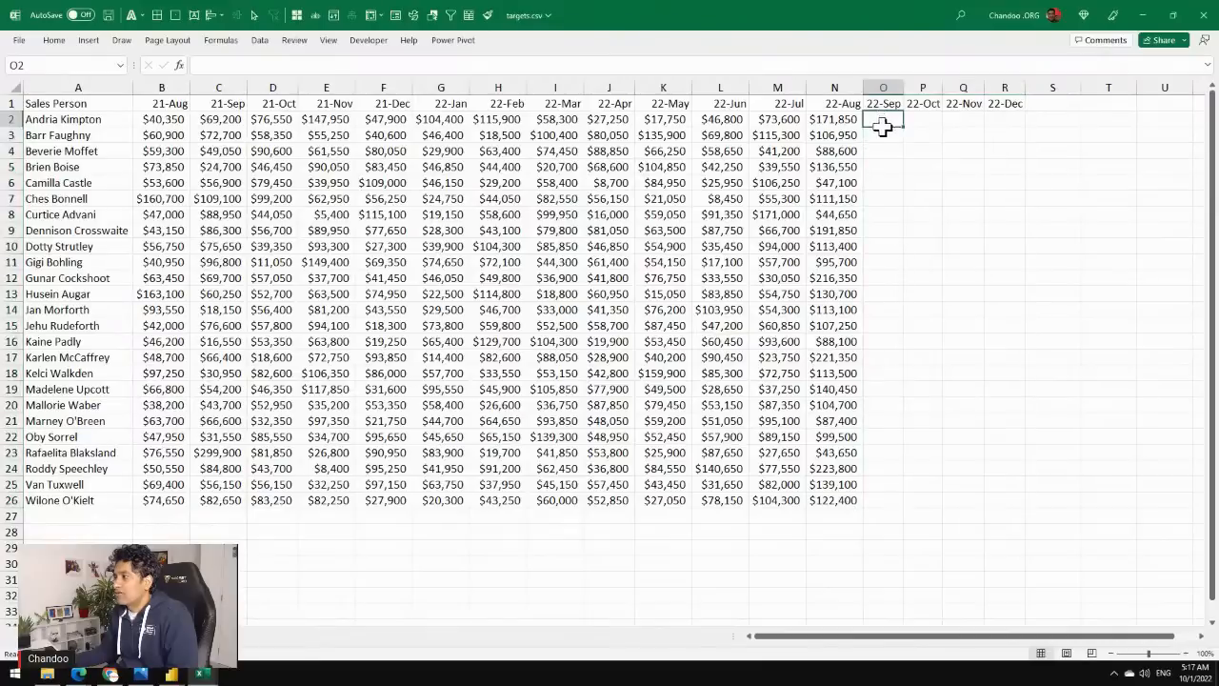
pyautogui.moveTo(883, 125); pyautogui.dragTo(1026, 506)
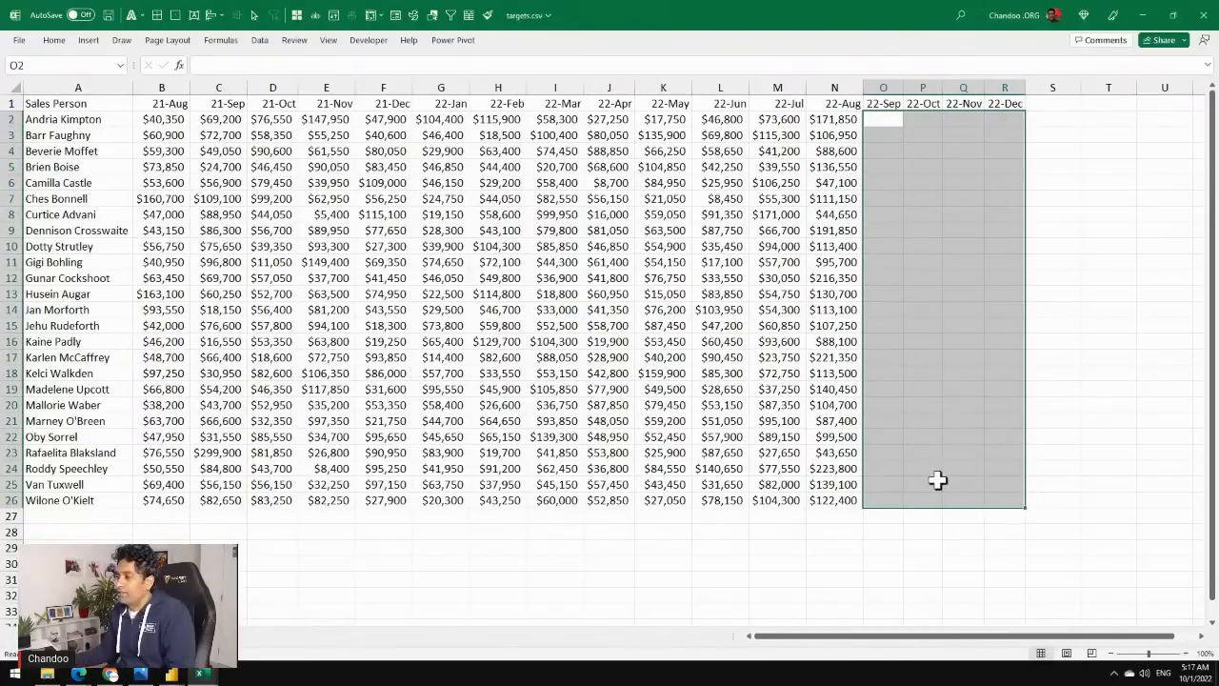
pyautogui.moveTo(100, 105); pyautogui.dragTo(1007, 502)
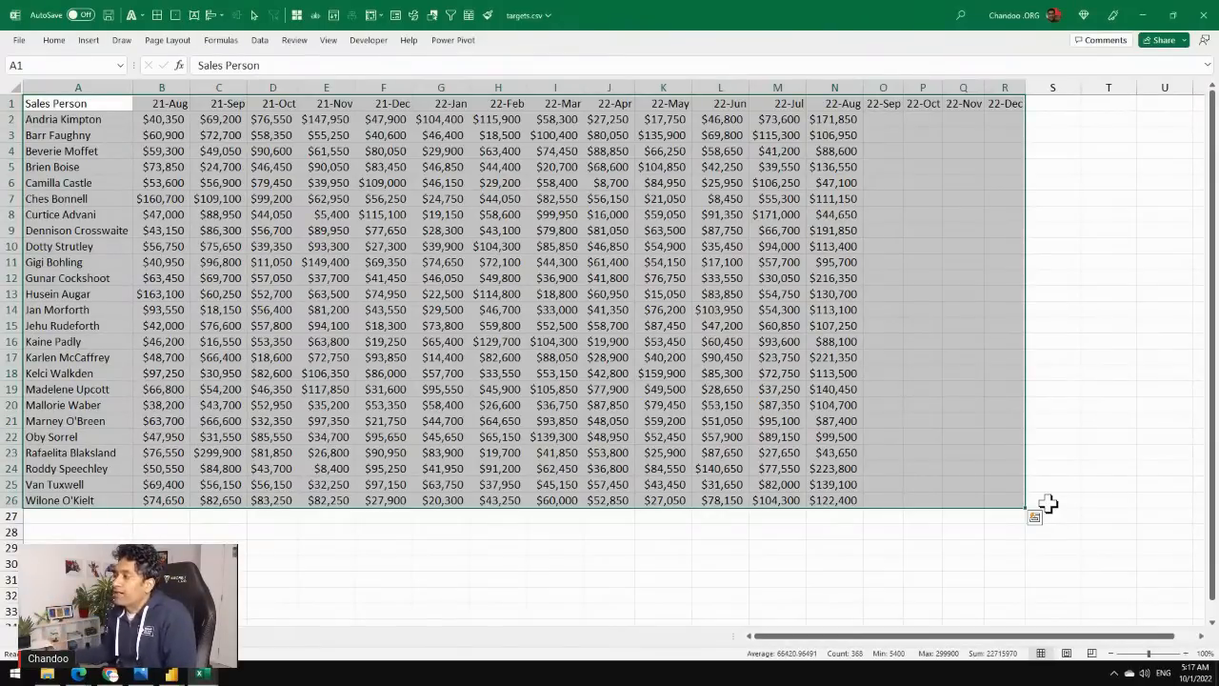
# Close targets.csv and actuals.csv without saving the changes.
pyautogui.click(1206, 21)
pyautogui.click(595, 349)
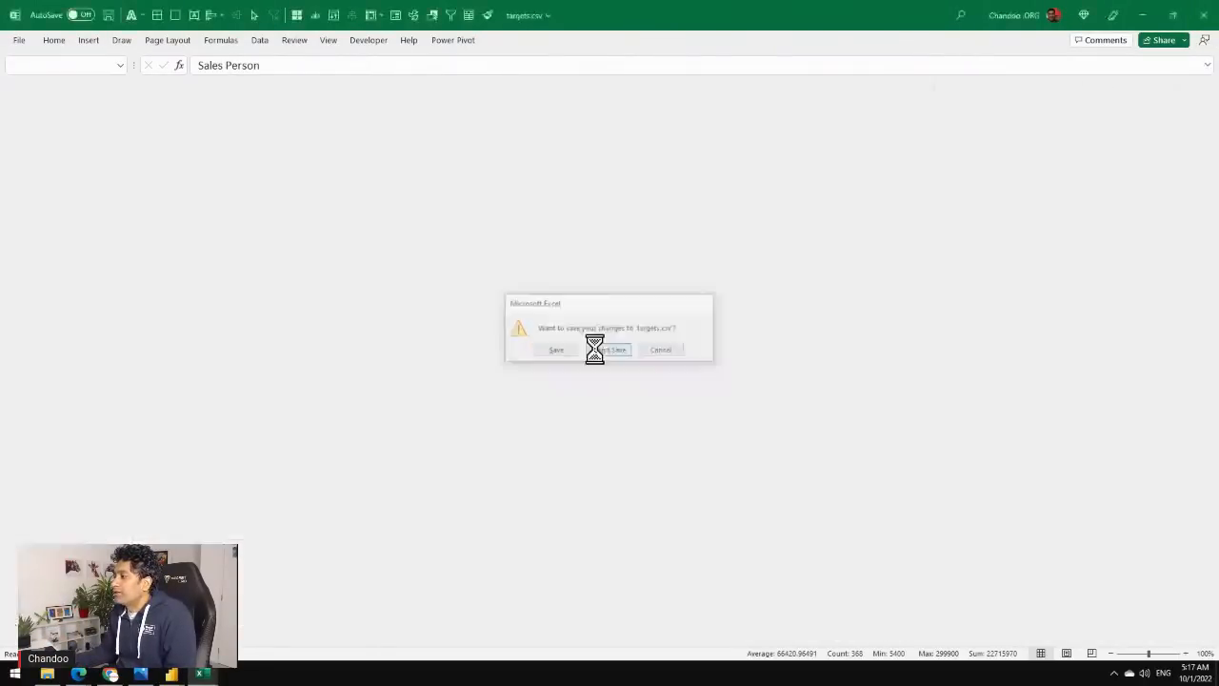
pyautogui.click(1202, 17)
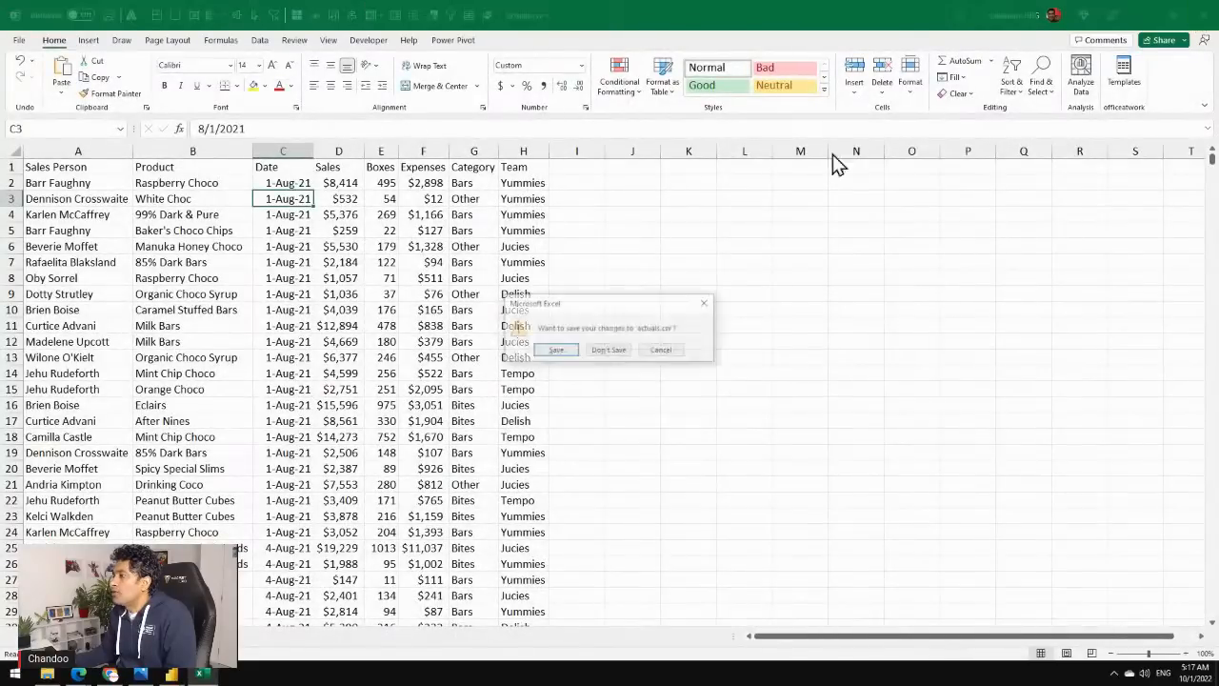
pyautogui.click(616, 351)
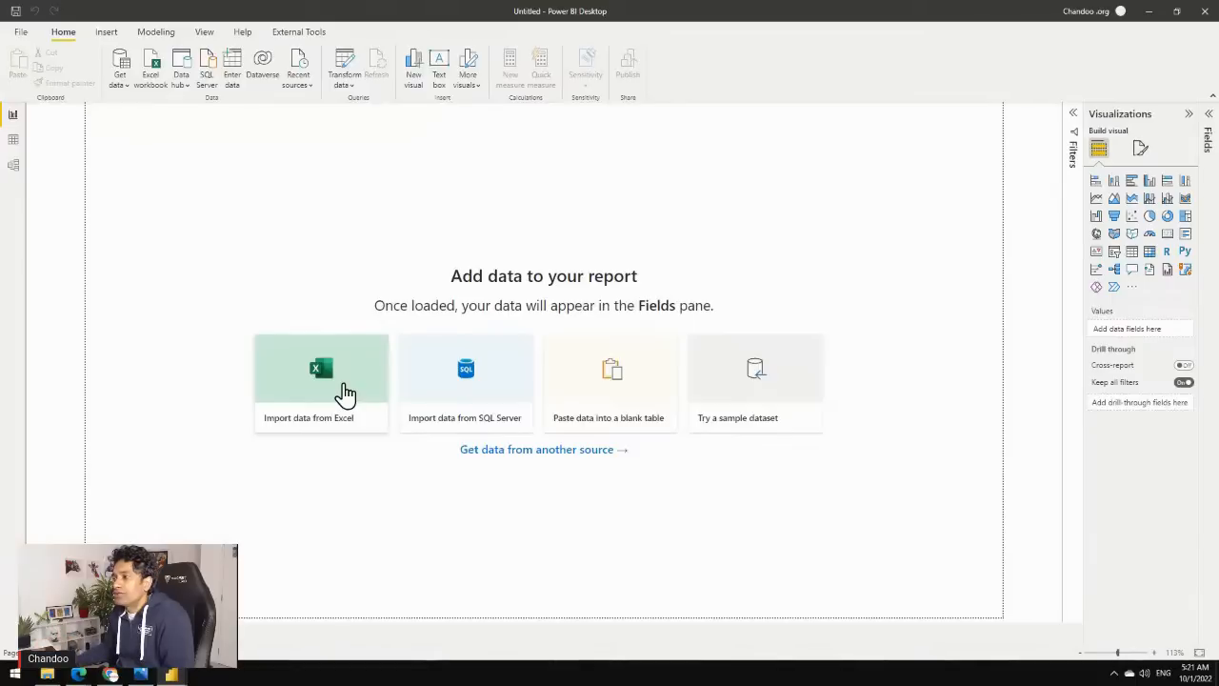
pyautogui.click(117, 85)
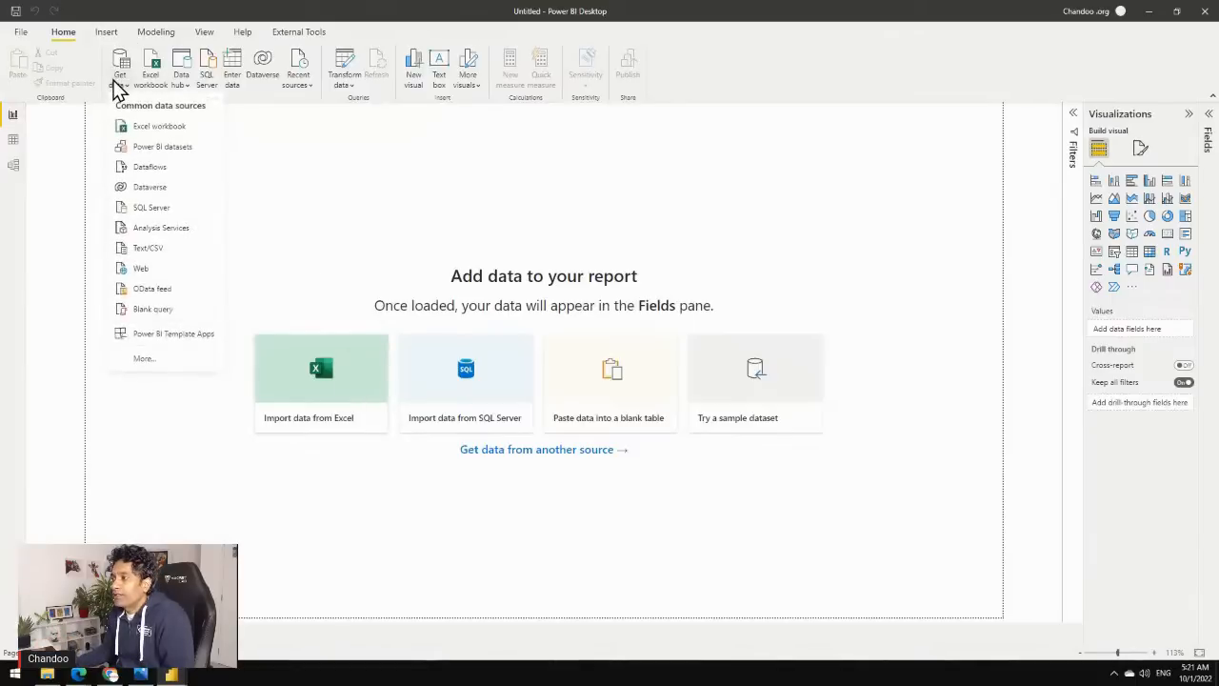
pyautogui.click(145, 270)
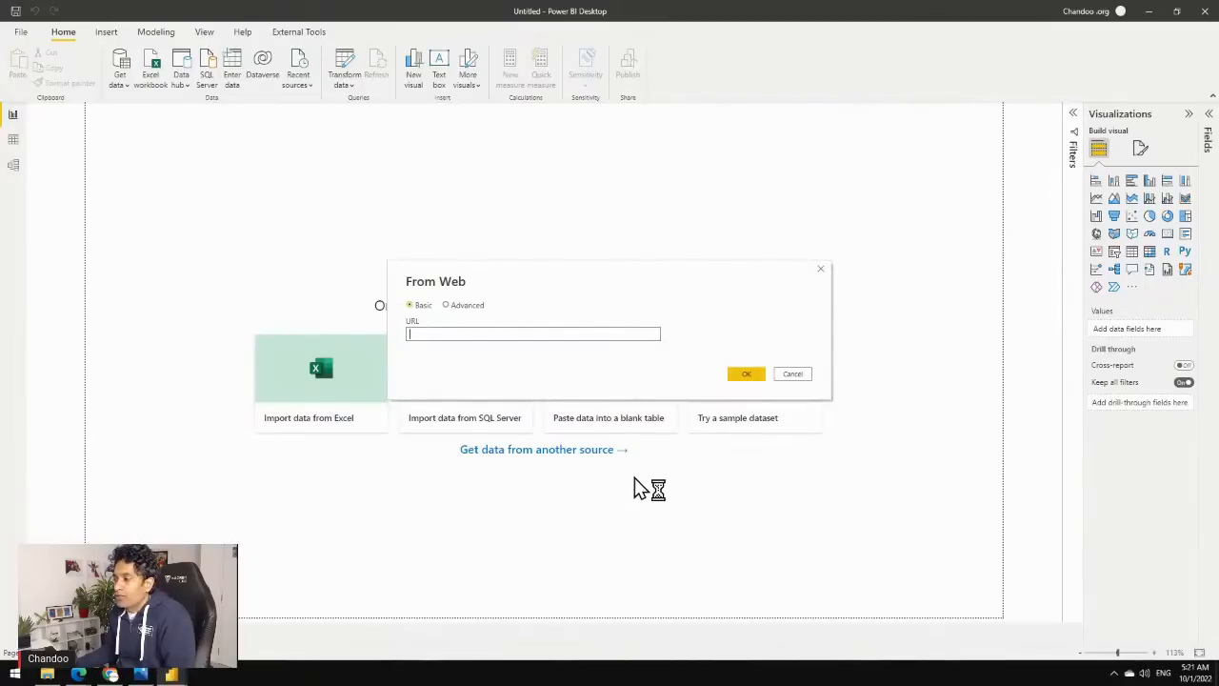
pyautogui.click(792, 375)
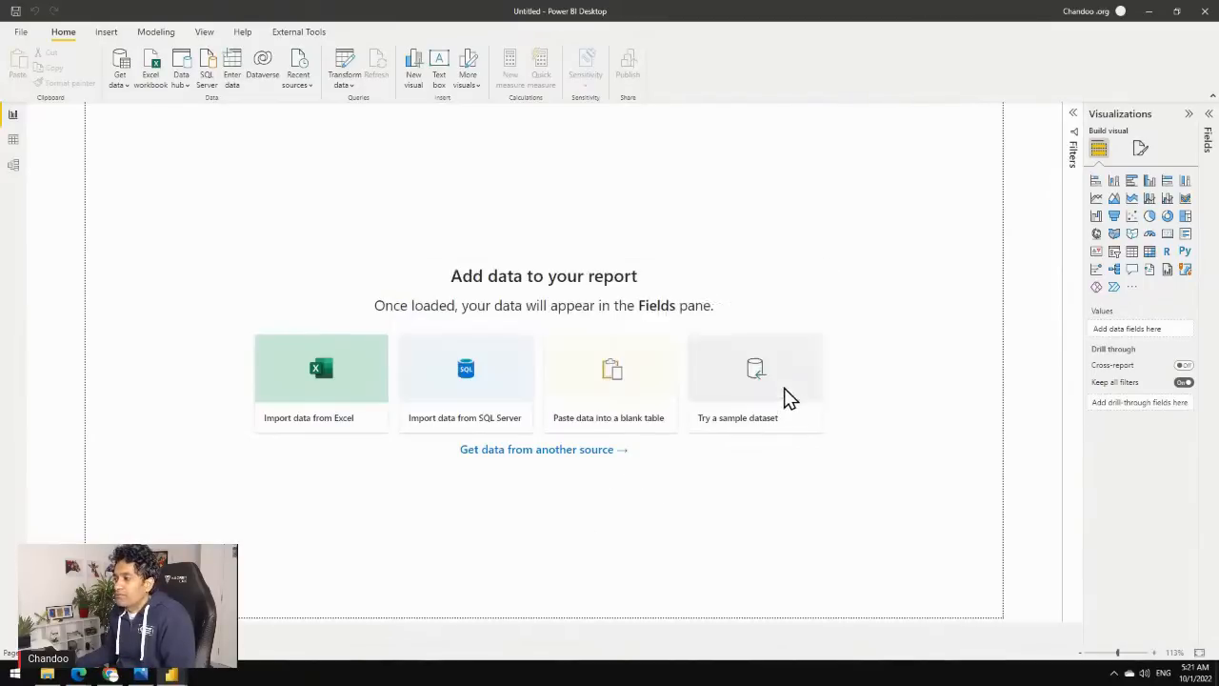
# Import actuals.csv from the PBI - SEP 2022 folder as a Text/CSV source and load it directly into the report.
pyautogui.click(129, 91)
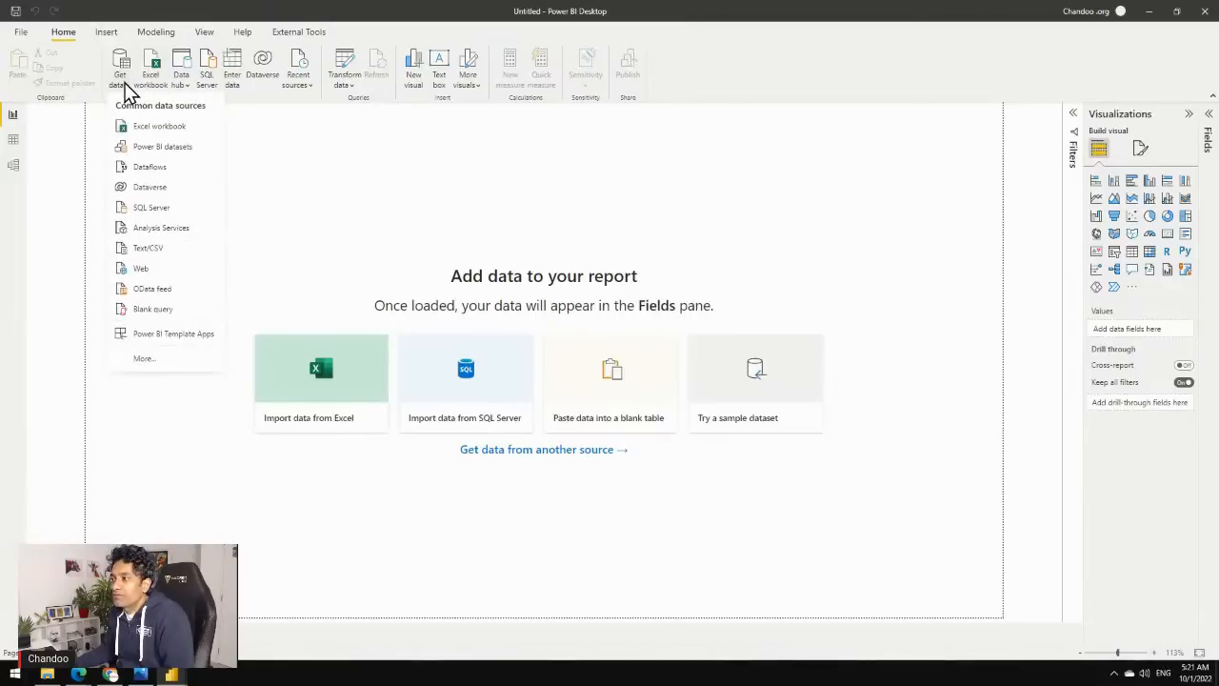
pyautogui.click(174, 264)
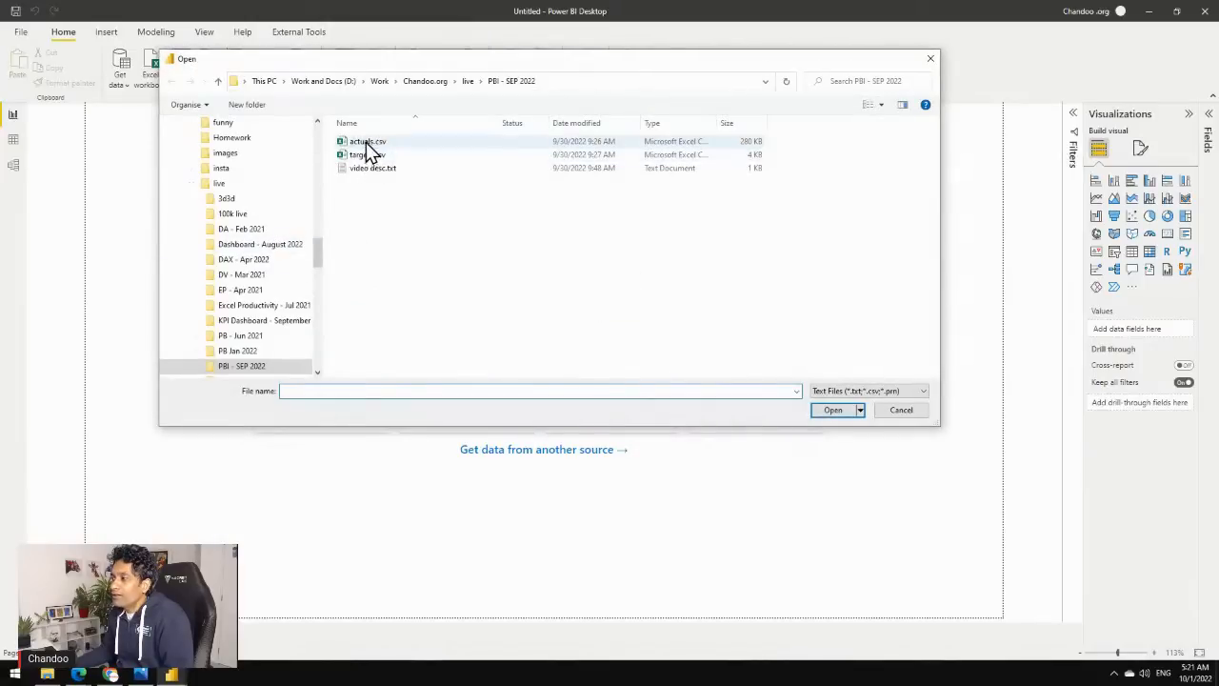
pyautogui.click(366, 141)
pyautogui.click(367, 155)
pyautogui.click(368, 142)
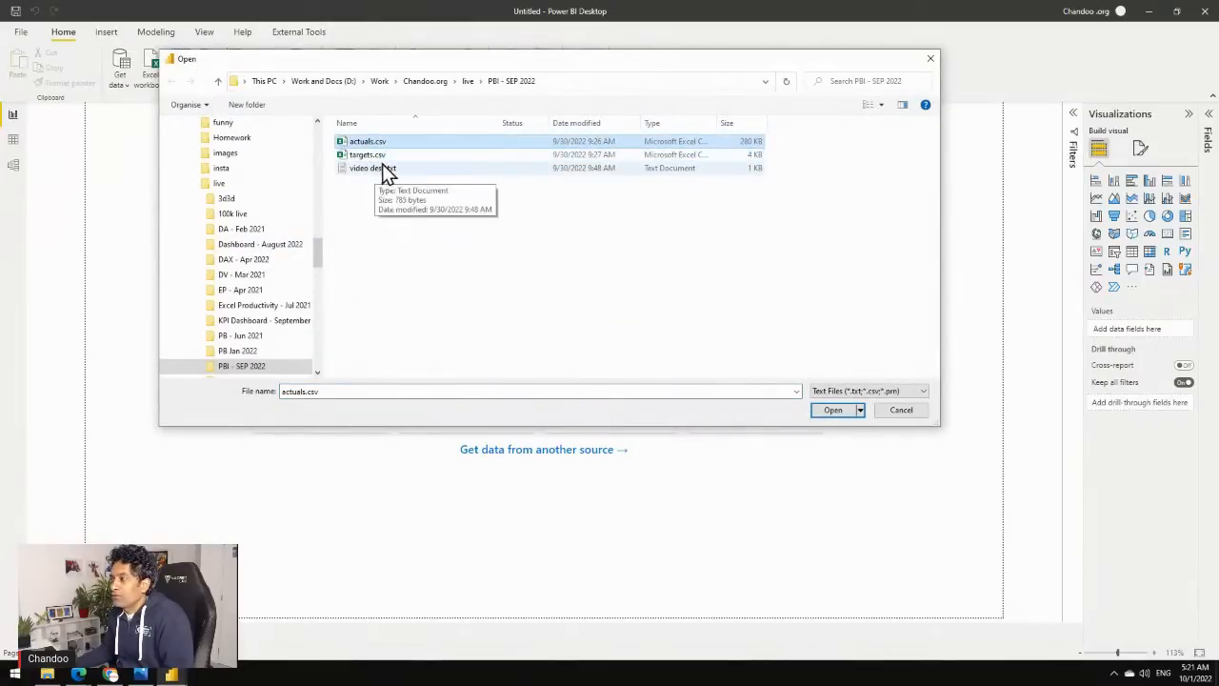
pyautogui.click(831, 412)
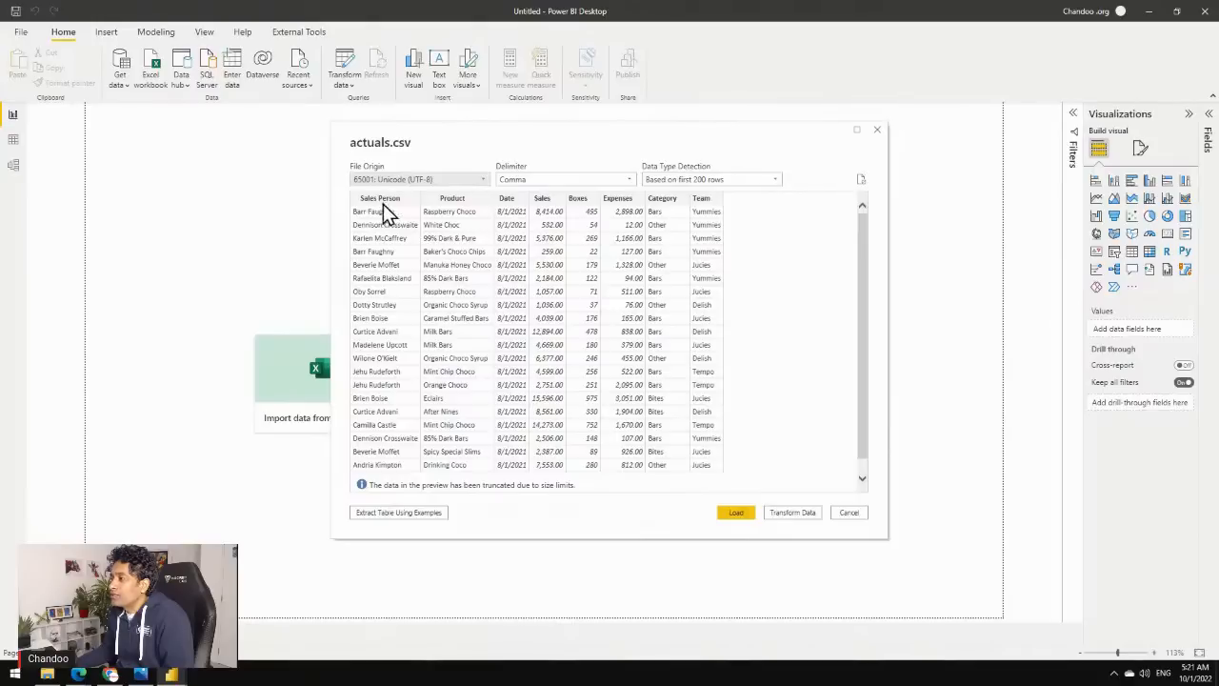
pyautogui.click(739, 516)
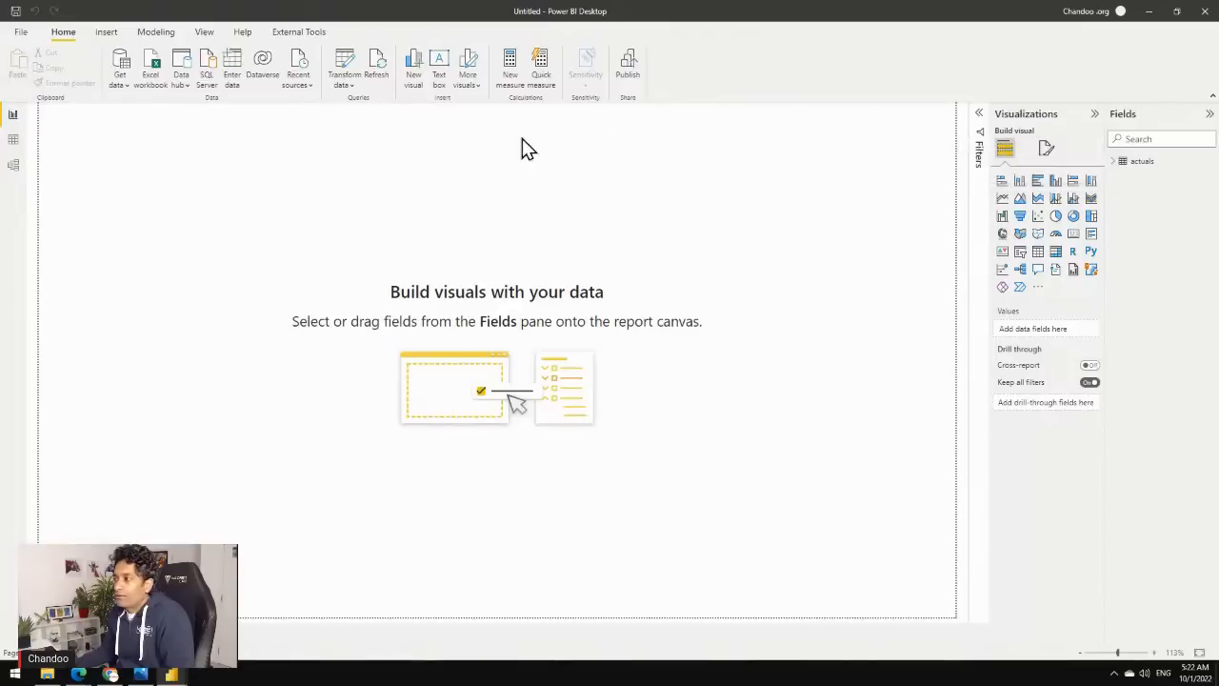
# Import targets.csv from the same folder as a Text/CSV source and open it in Power Query Editor for transformation instead of loading it.
pyautogui.click(120, 87)
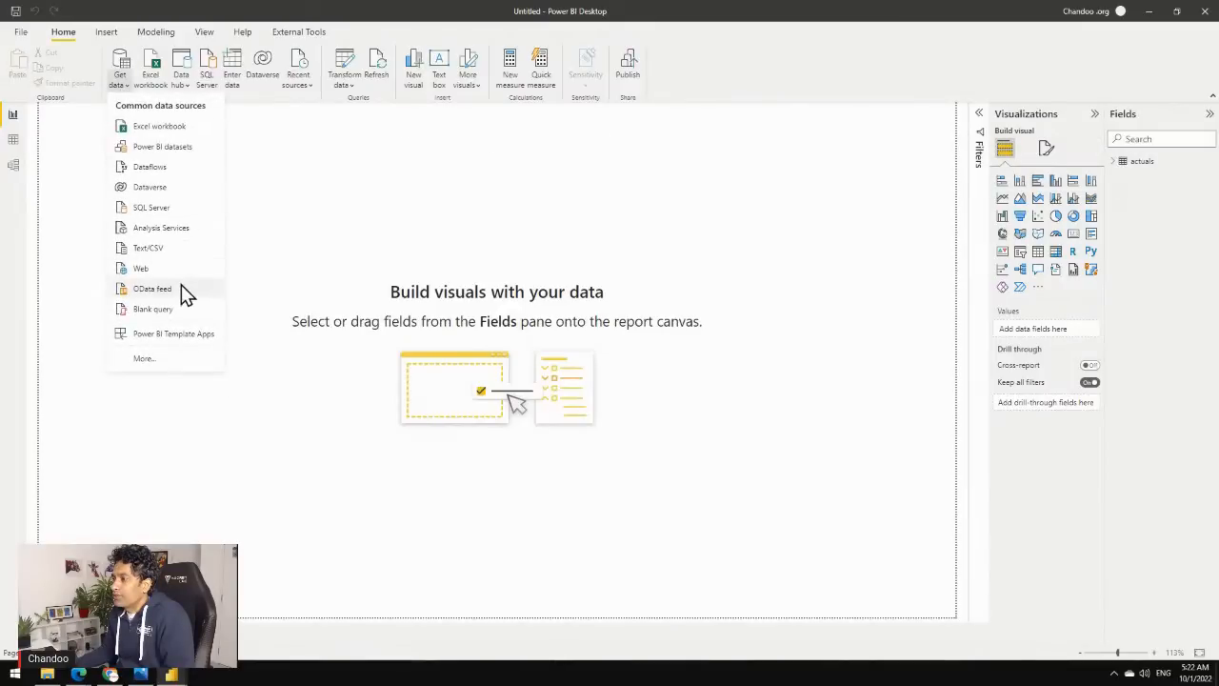
pyautogui.click(171, 251)
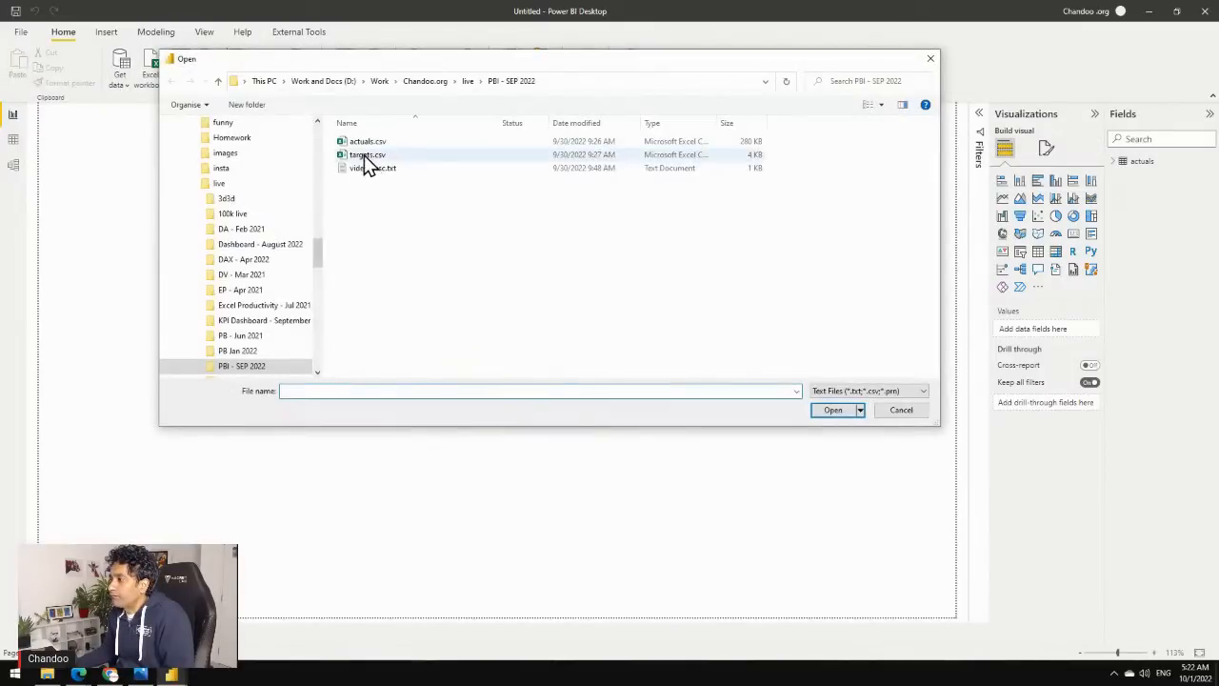
pyautogui.click(366, 155)
pyautogui.click(834, 412)
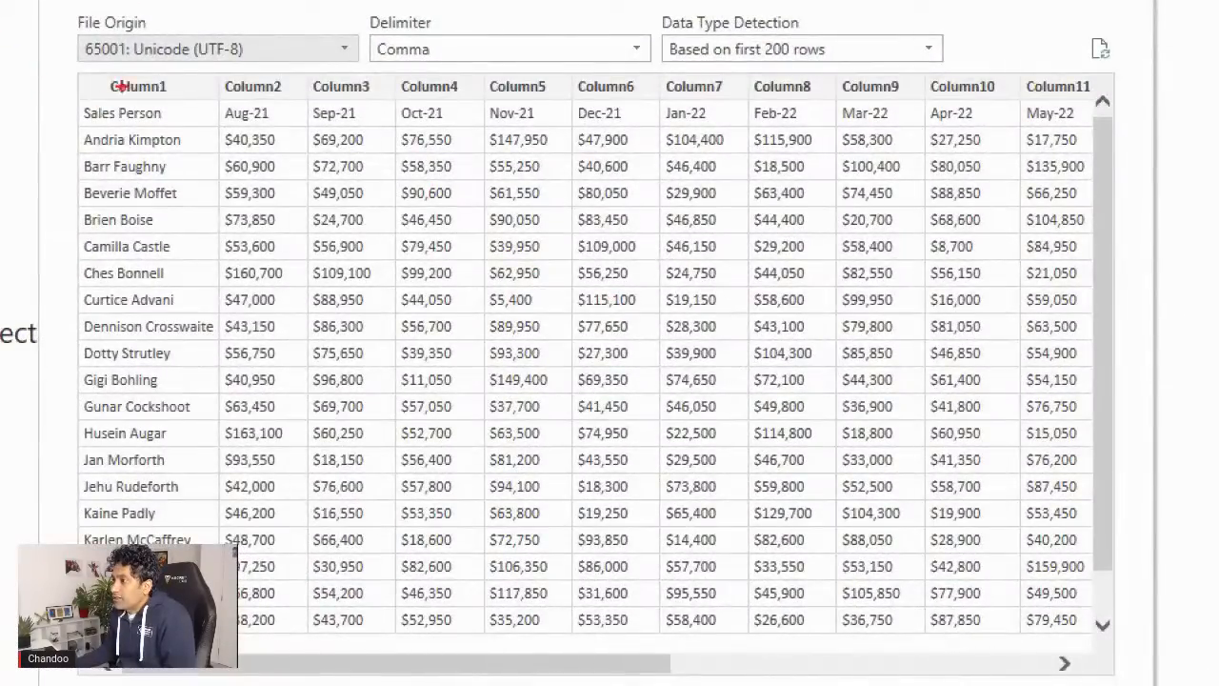
pyautogui.moveTo(127, 73)
pyautogui.mouseDown()
pyautogui.moveTo(68, 105)
pyautogui.moveTo(160, 122)
pyautogui.moveTo(187, 78)
pyautogui.moveTo(133, 73)
pyautogui.mouseUp()
pyautogui.moveTo(270, 74)
pyautogui.mouseDown()
pyautogui.moveTo(207, 96)
pyautogui.moveTo(286, 134)
pyautogui.moveTo(261, 65)
pyautogui.mouseUp()
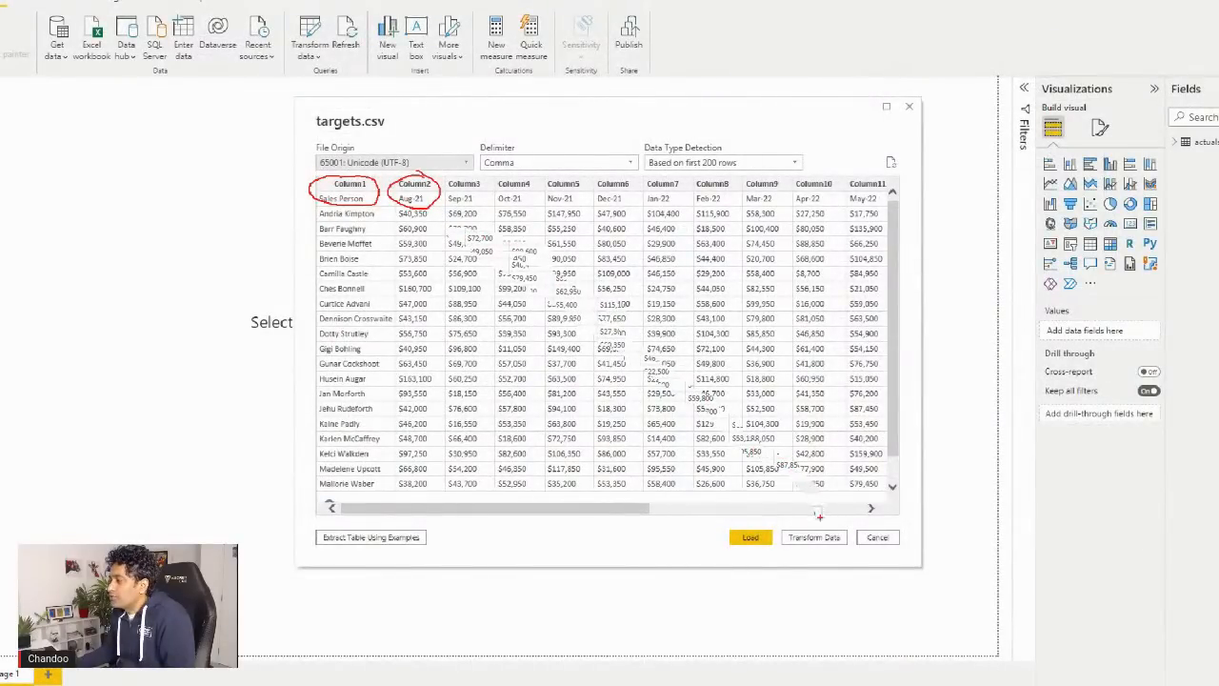
pyautogui.moveTo(822, 512)
pyautogui.mouseDown()
pyautogui.moveTo(783, 524)
pyautogui.moveTo(810, 543)
pyautogui.moveTo(837, 526)
pyautogui.mouseUp()
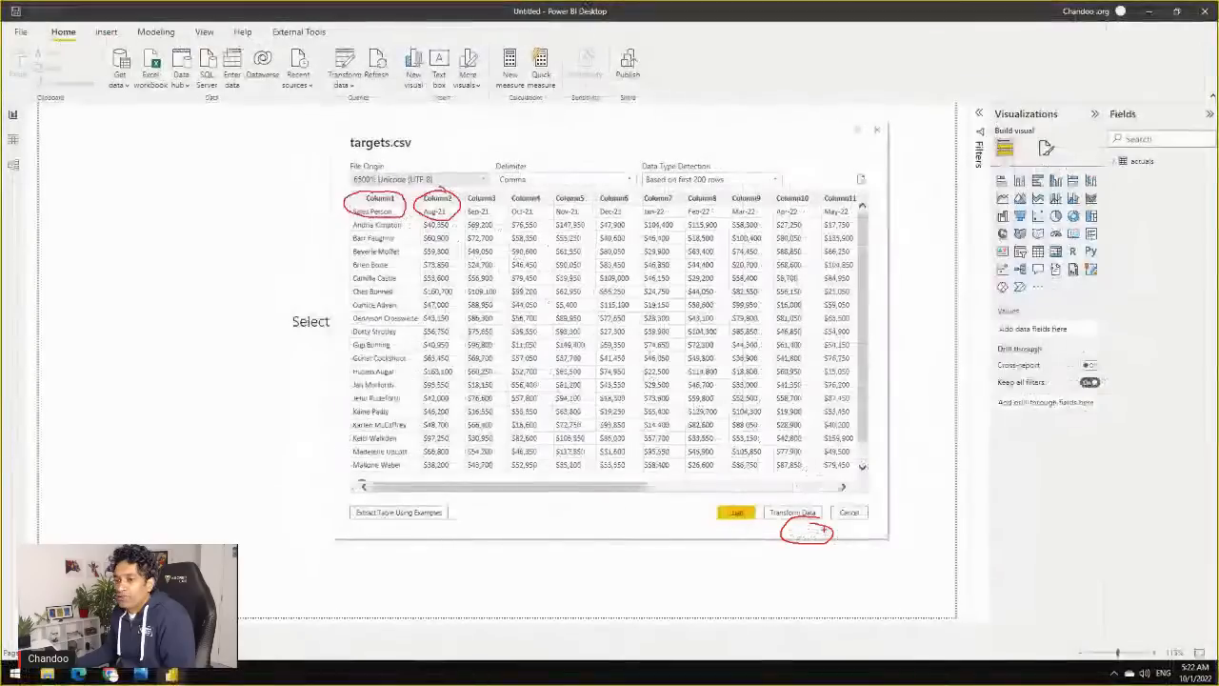
pyautogui.press('Escape')
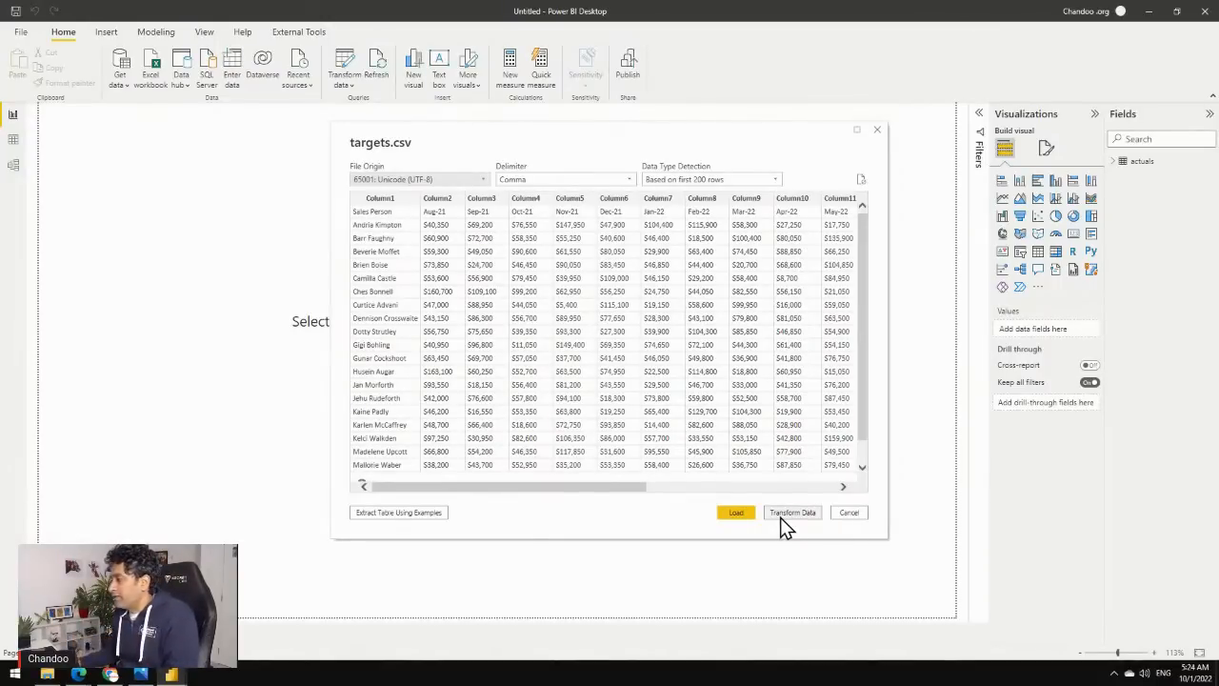
pyautogui.click(791, 512)
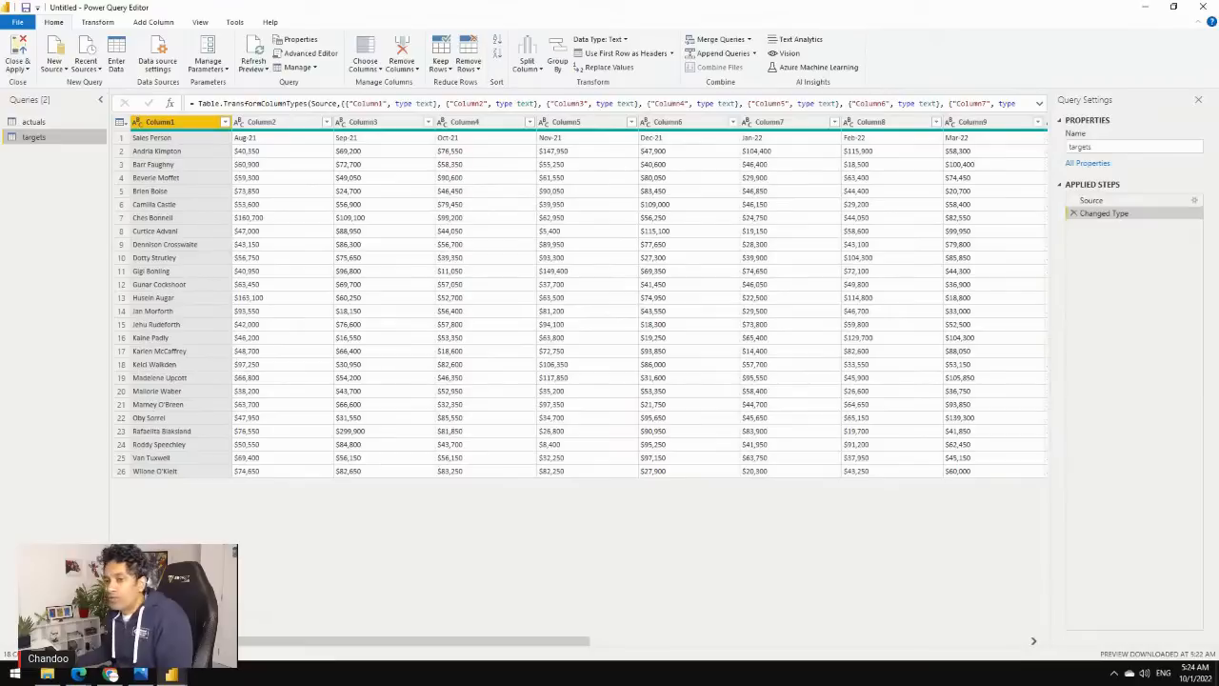
# Promote the first row of the targets query, containing Sales Person and the month labels, to column headers.
pyautogui.hotkey('alt', 'Tab')
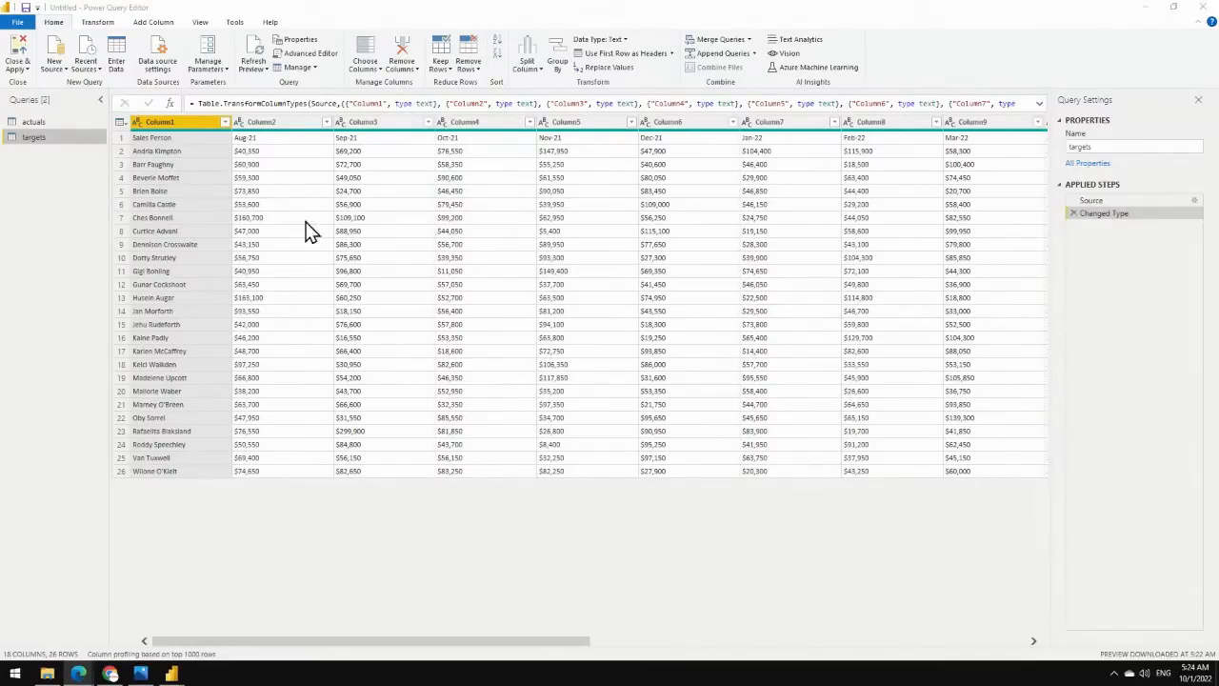
pyautogui.click(62, 121)
pyautogui.click(53, 139)
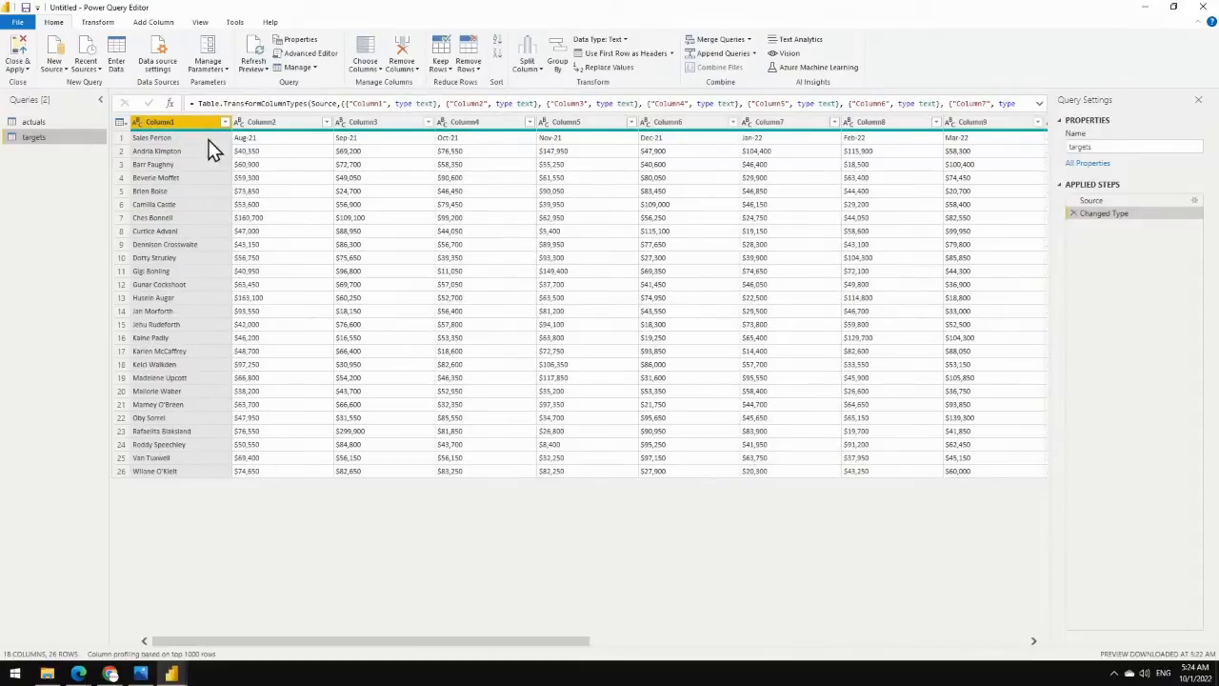
pyautogui.click(123, 138)
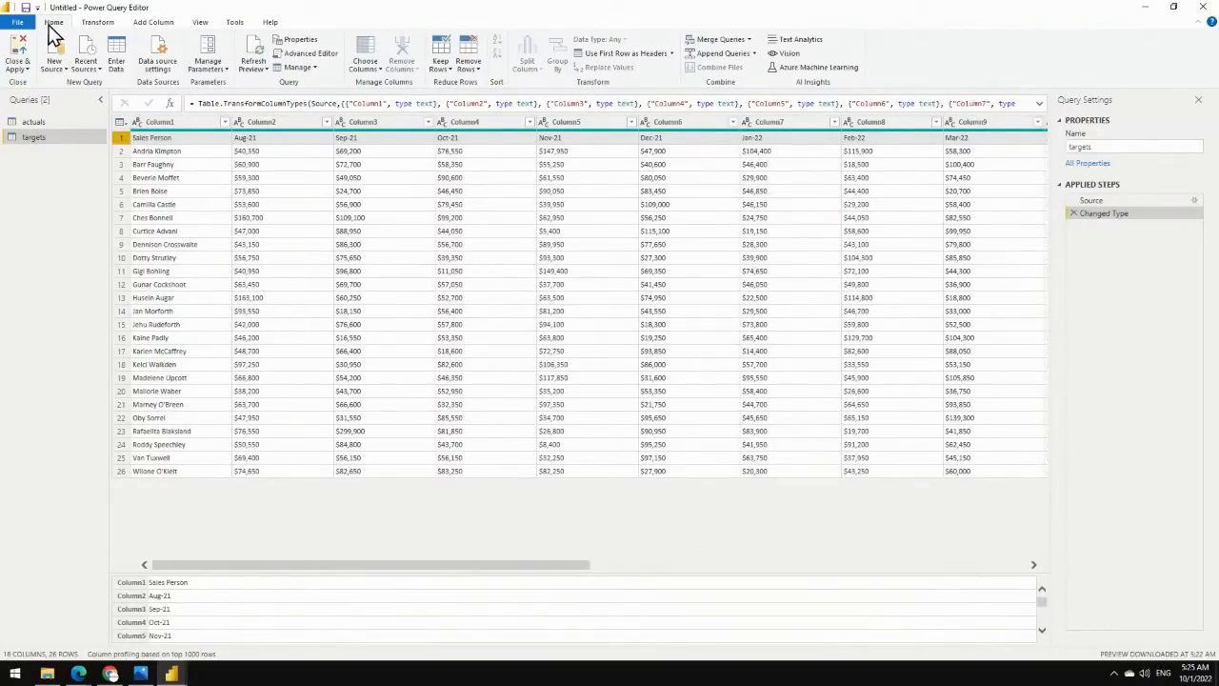
pyautogui.click(625, 54)
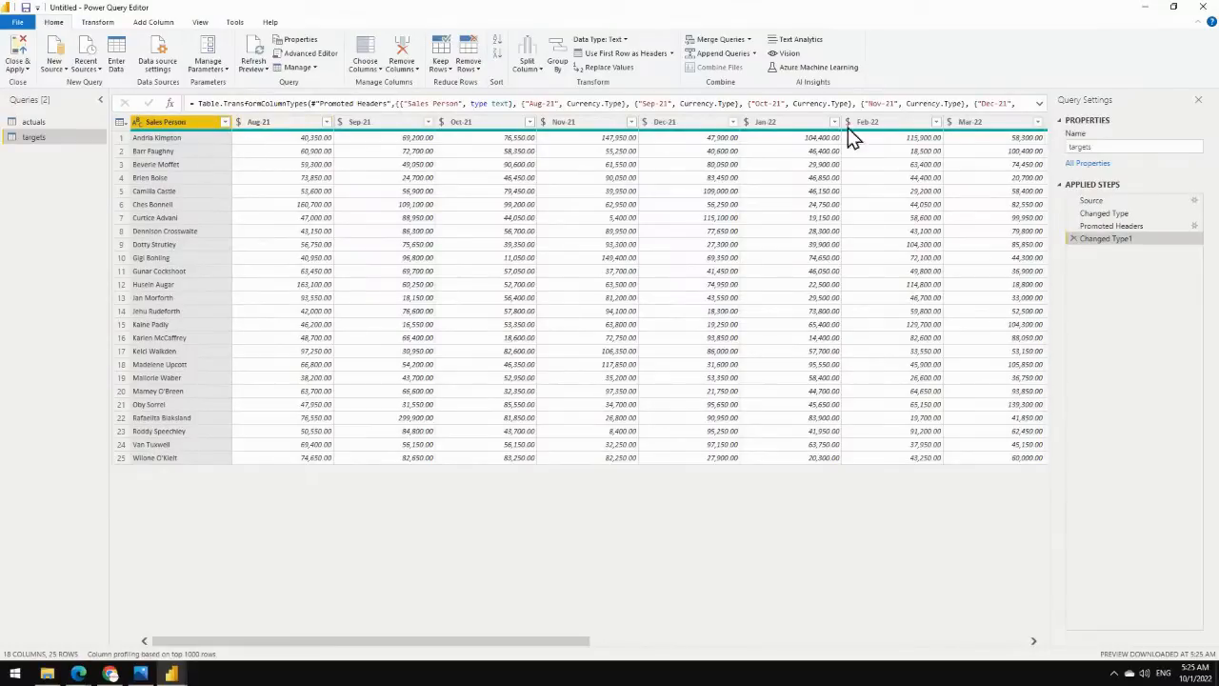
# Examine the Sales Person column and the monthly target columns from Aug-21 to Jan-22 in the targets query.
pyautogui.moveTo(583, 641); pyautogui.dragTo(435, 657)
pyautogui.click(270, 131)
pyautogui.click(379, 122)
pyautogui.click(486, 121)
pyautogui.click(588, 129)
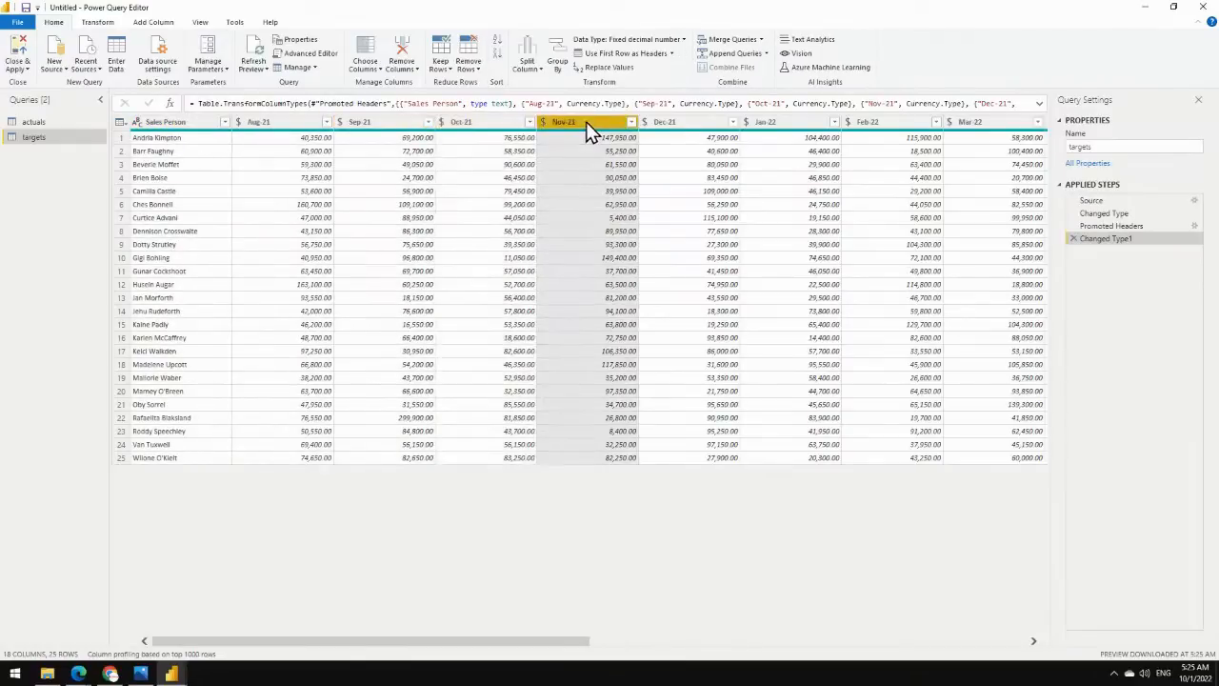
pyautogui.click(686, 129)
pyautogui.click(786, 130)
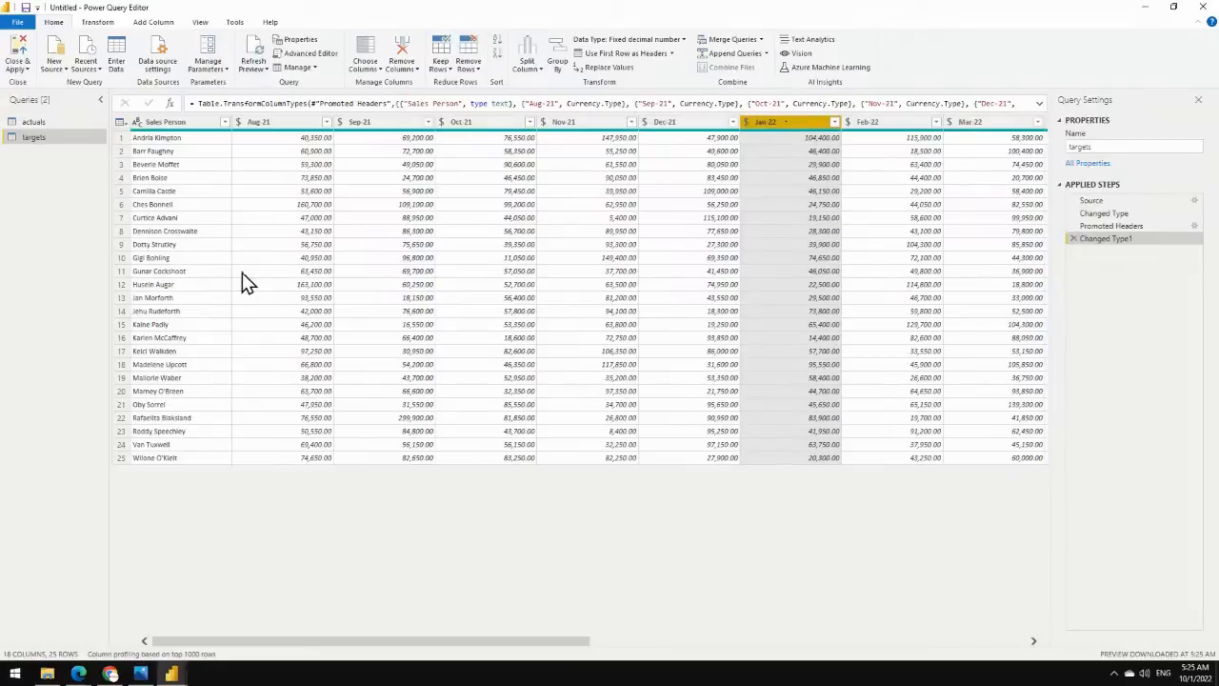
pyautogui.click(157, 125)
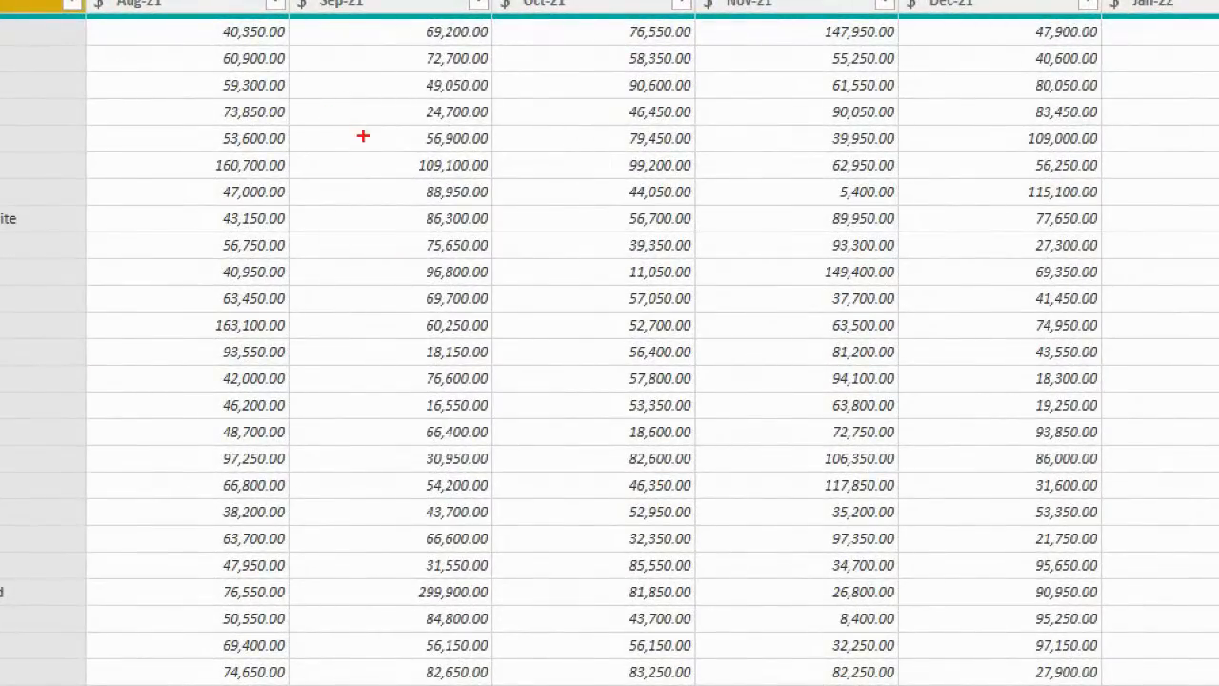
pyautogui.moveTo(356, 122); pyautogui.dragTo(353, 271)
pyautogui.moveTo(396, 116); pyautogui.dragTo(404, 265)
pyautogui.moveTo(444, 116); pyautogui.dragTo(453, 280)
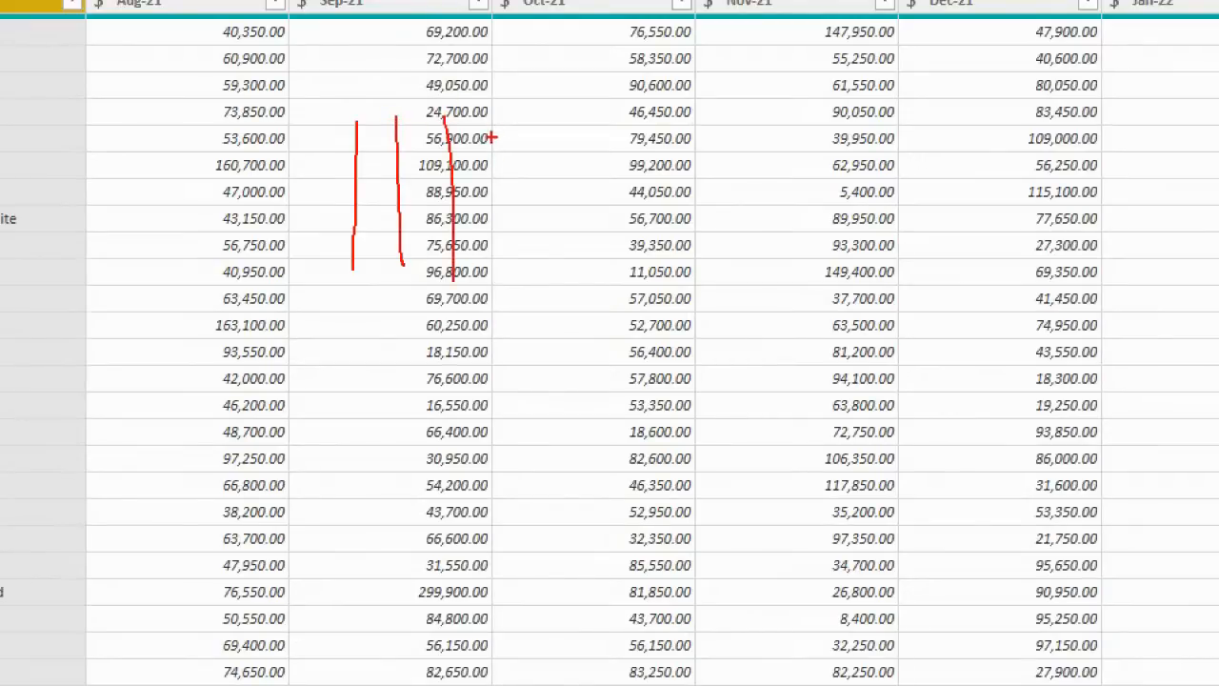
pyautogui.moveTo(508, 114); pyautogui.dragTo(519, 291)
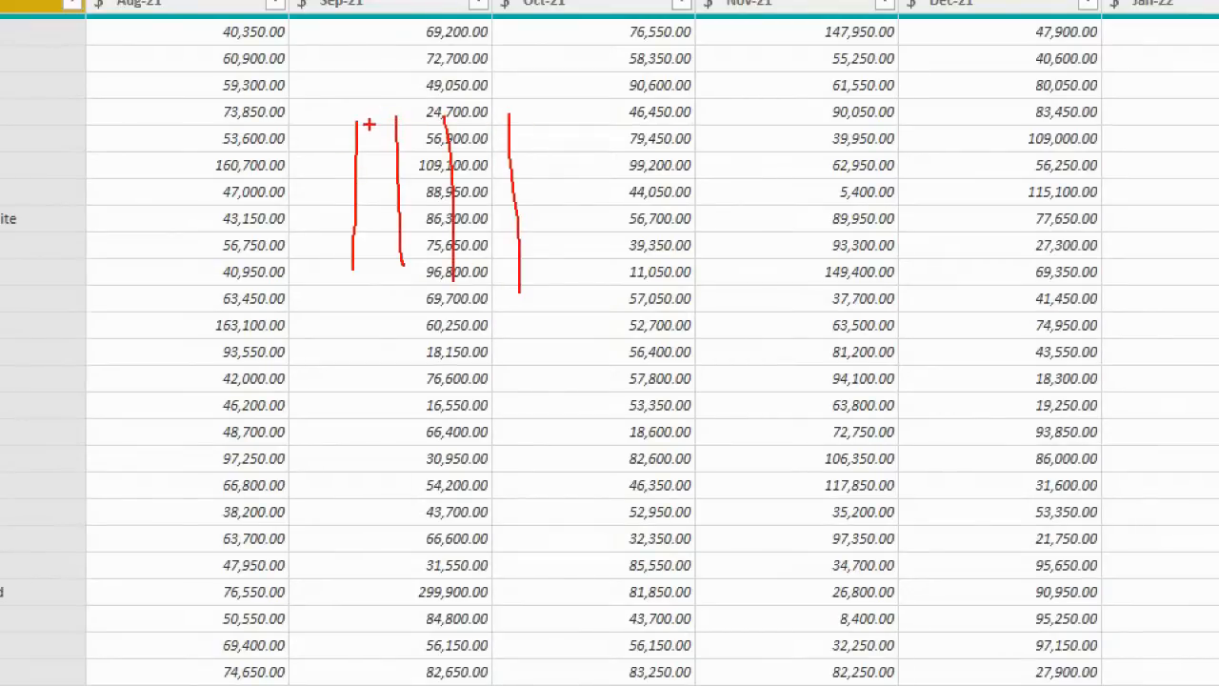
pyautogui.moveTo(373, 117)
pyautogui.mouseDown()
pyautogui.moveTo(366, 134)
pyautogui.moveTo(379, 135)
pyautogui.moveTo(387, 114)
pyautogui.moveTo(379, 127)
pyautogui.moveTo(417, 124)
pyautogui.moveTo(425, 139)
pyautogui.moveTo(473, 122)
pyautogui.mouseUp()
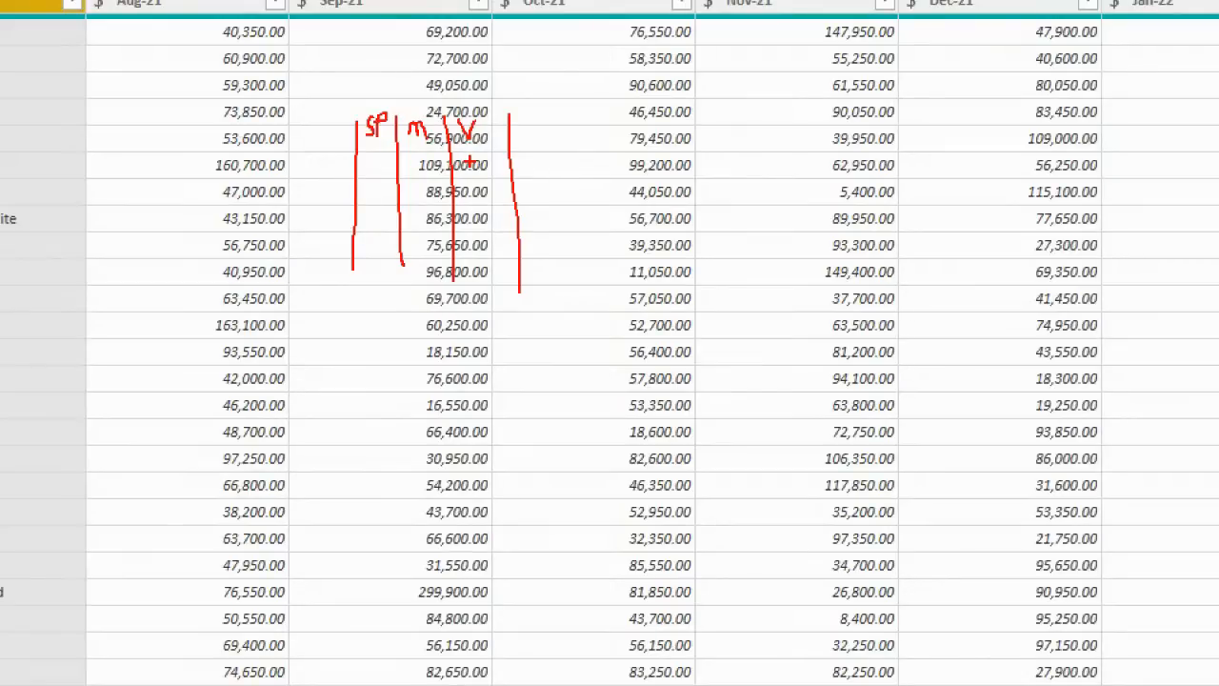
pyautogui.press('Escape')
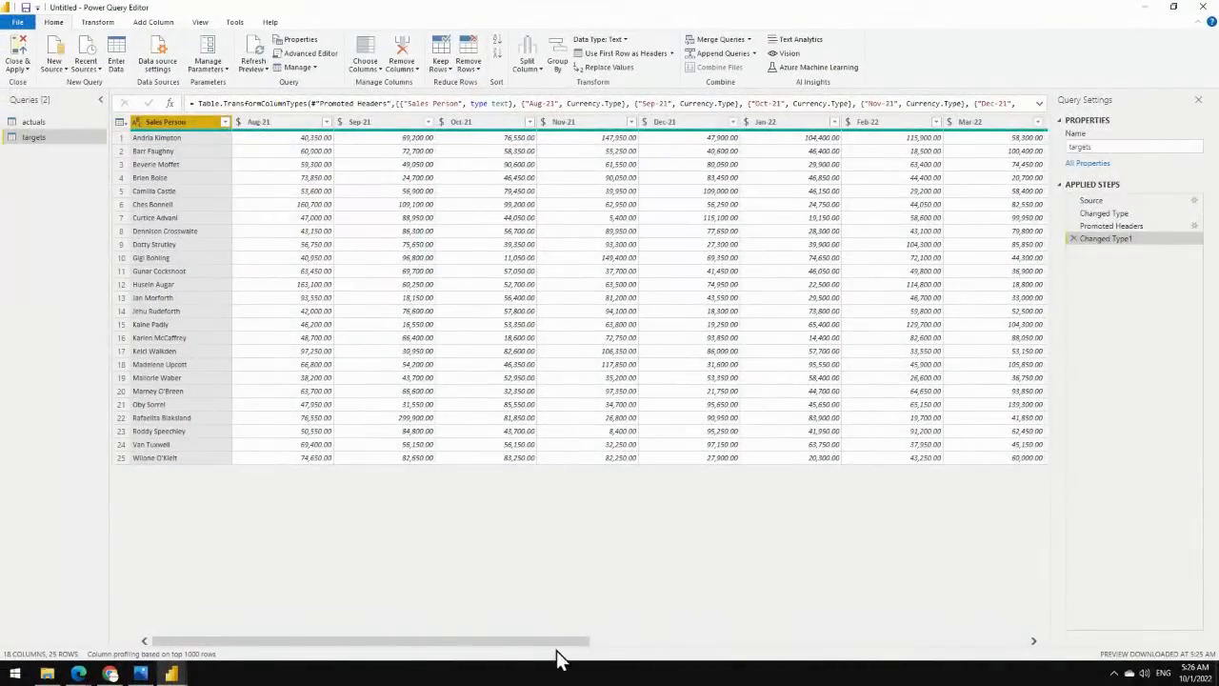
# Unpivot all columns of the targets query other than Sales Person into attribute and value rows.
pyautogui.moveTo(559, 641); pyautogui.dragTo(1001, 664)
pyautogui.moveTo(505, 641); pyautogui.dragTo(264, 632)
pyautogui.rightClick(177, 129)
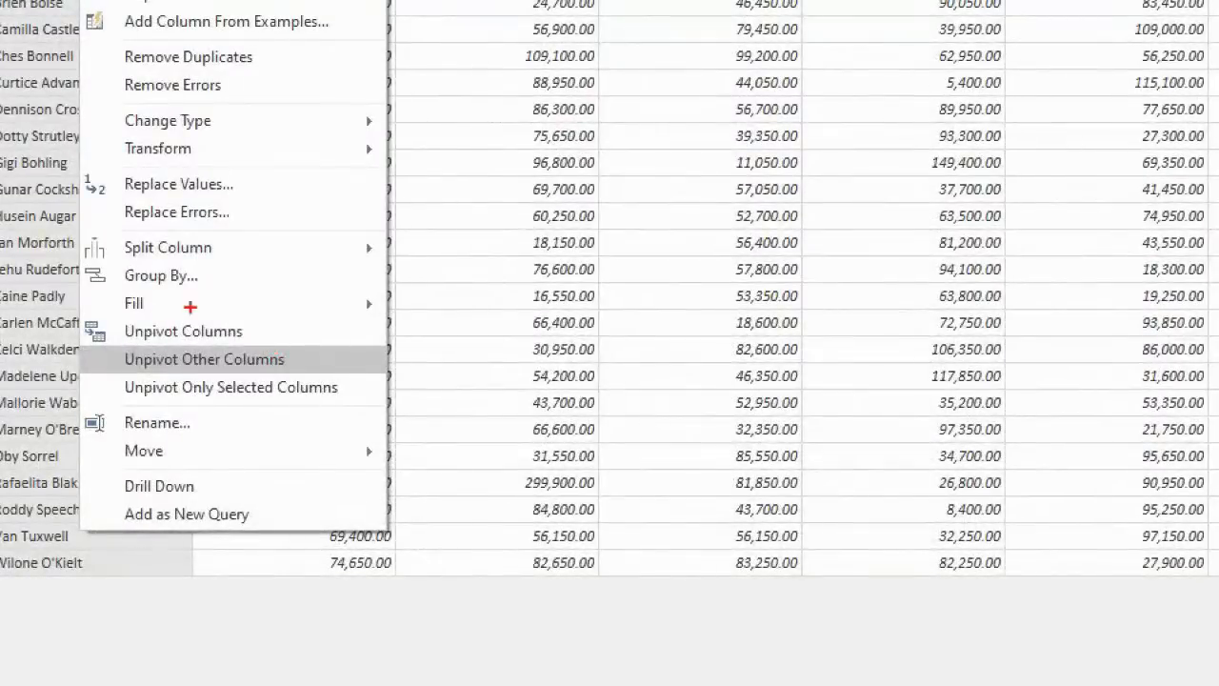
pyautogui.moveTo(155, 311)
pyautogui.mouseDown()
pyautogui.moveTo(135, 316)
pyautogui.moveTo(107, 386)
pyautogui.mouseUp()
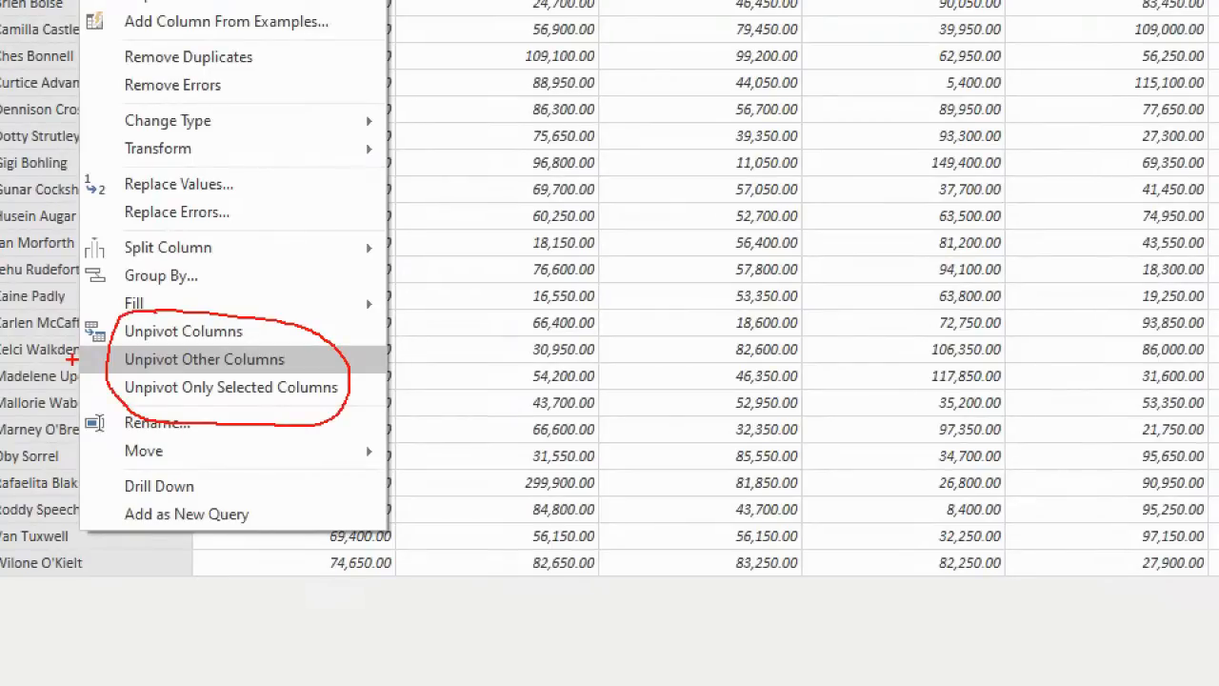
pyautogui.press('Escape')
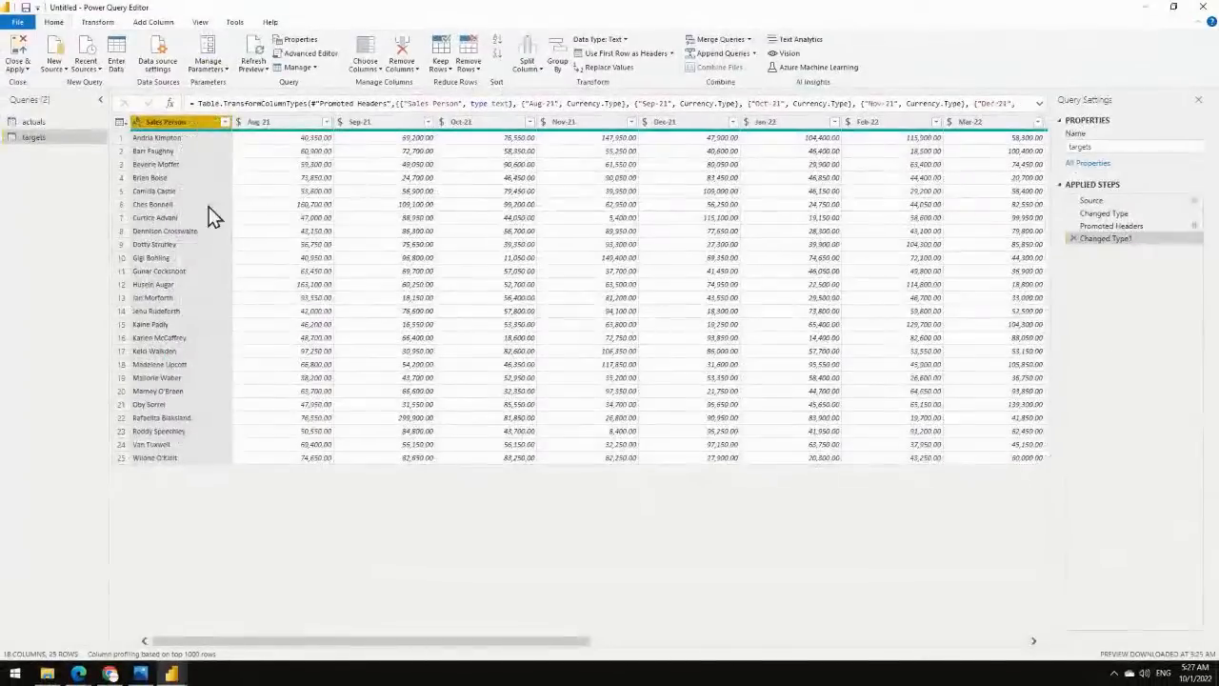
pyautogui.rightClick(190, 120)
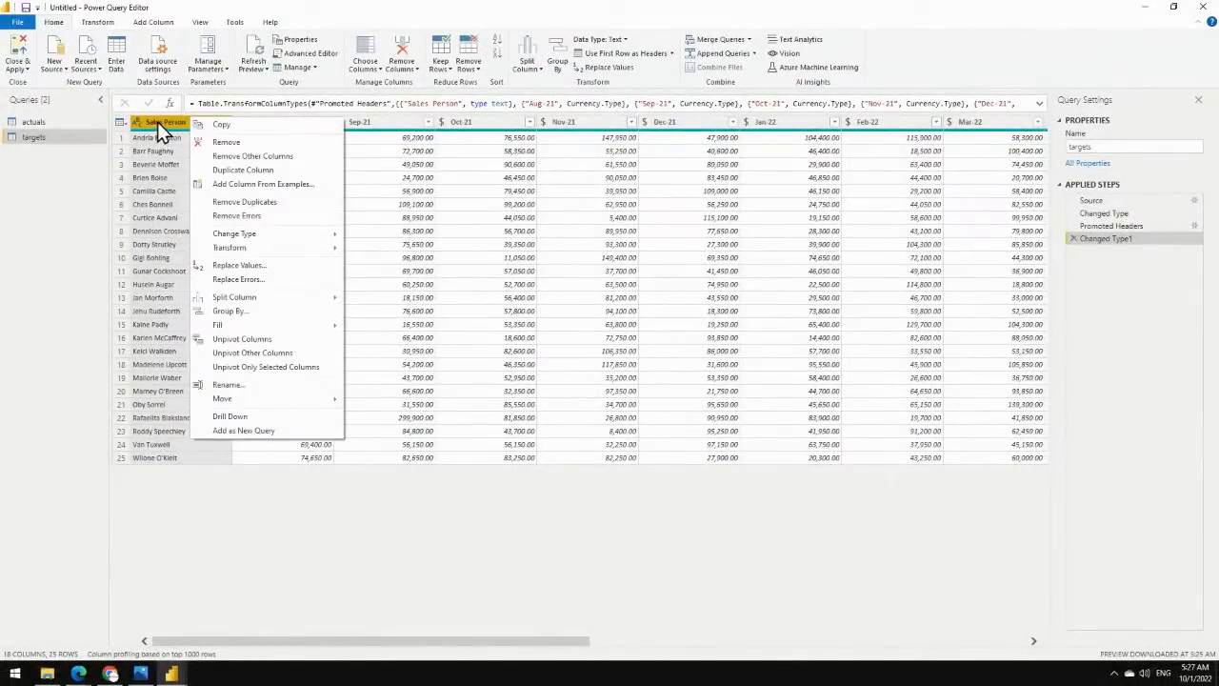
pyautogui.click(250, 353)
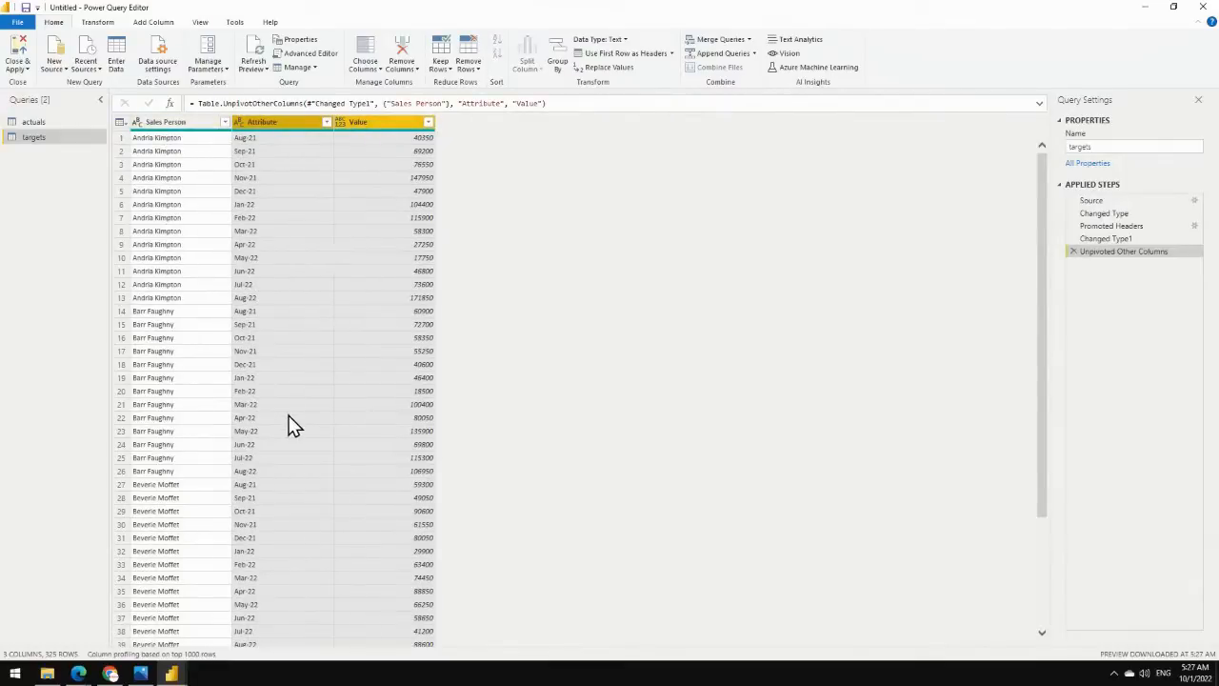
# Rename the Attribute column of the targets query to Month.
pyautogui.click(193, 122)
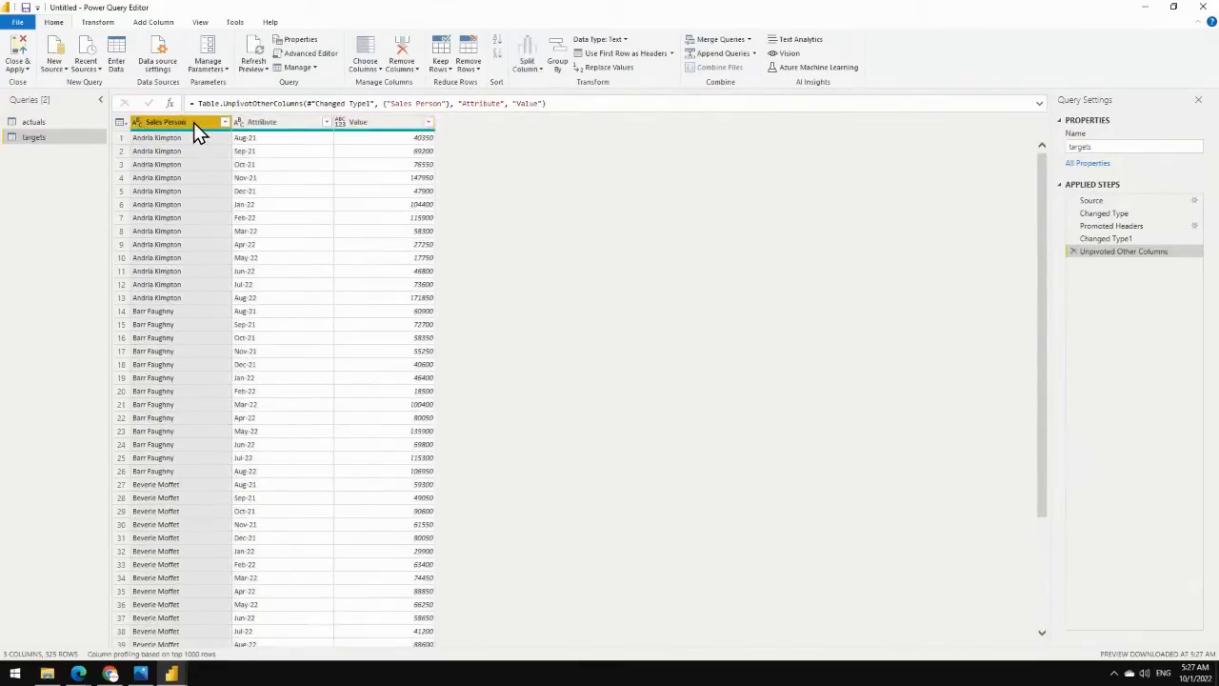
pyautogui.click(304, 123)
pyautogui.click(377, 121)
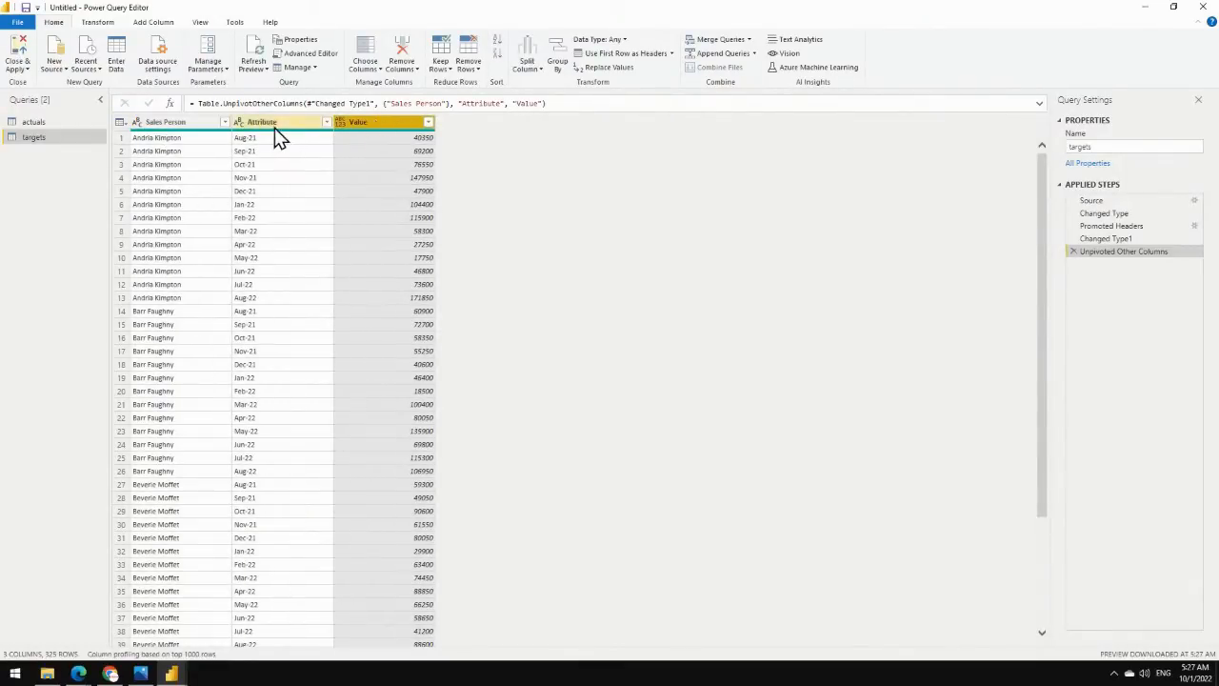
pyautogui.click(274, 125)
pyautogui.click(369, 122)
pyautogui.doubleClick(275, 124)
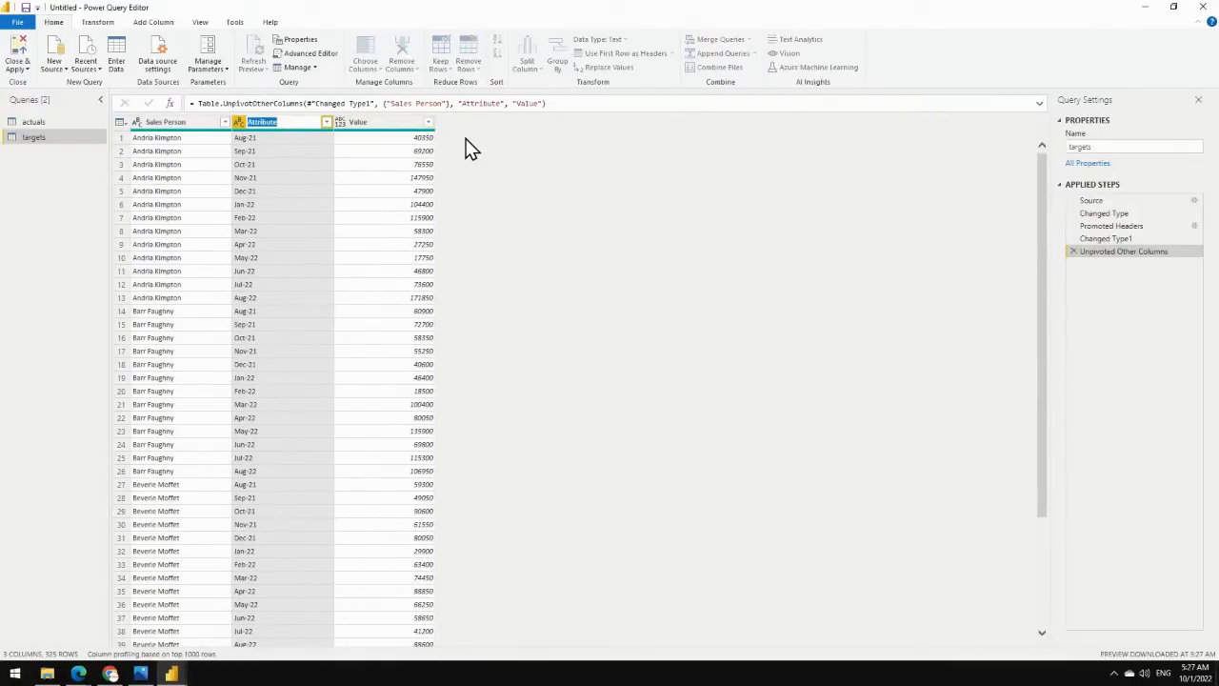
pyautogui.write('Month')
pyautogui.press('Return')
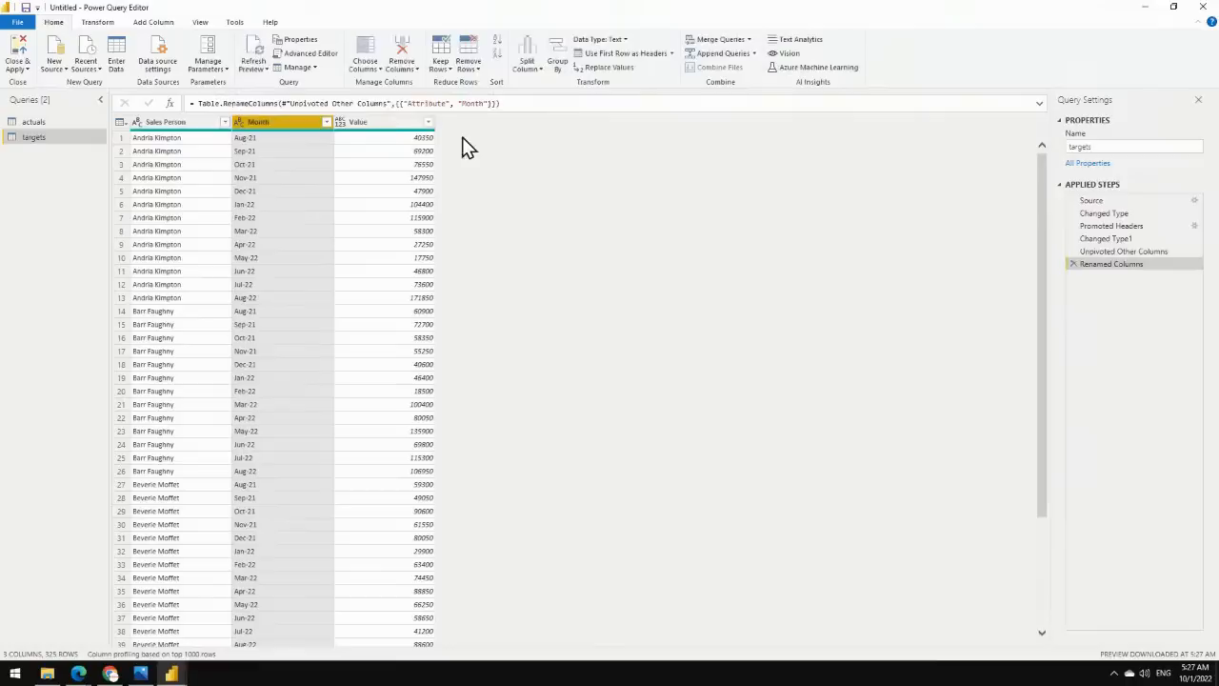
# Rename the Value column of the targets query to Target.
pyautogui.doubleClick(388, 123)
pyautogui.write('Target')
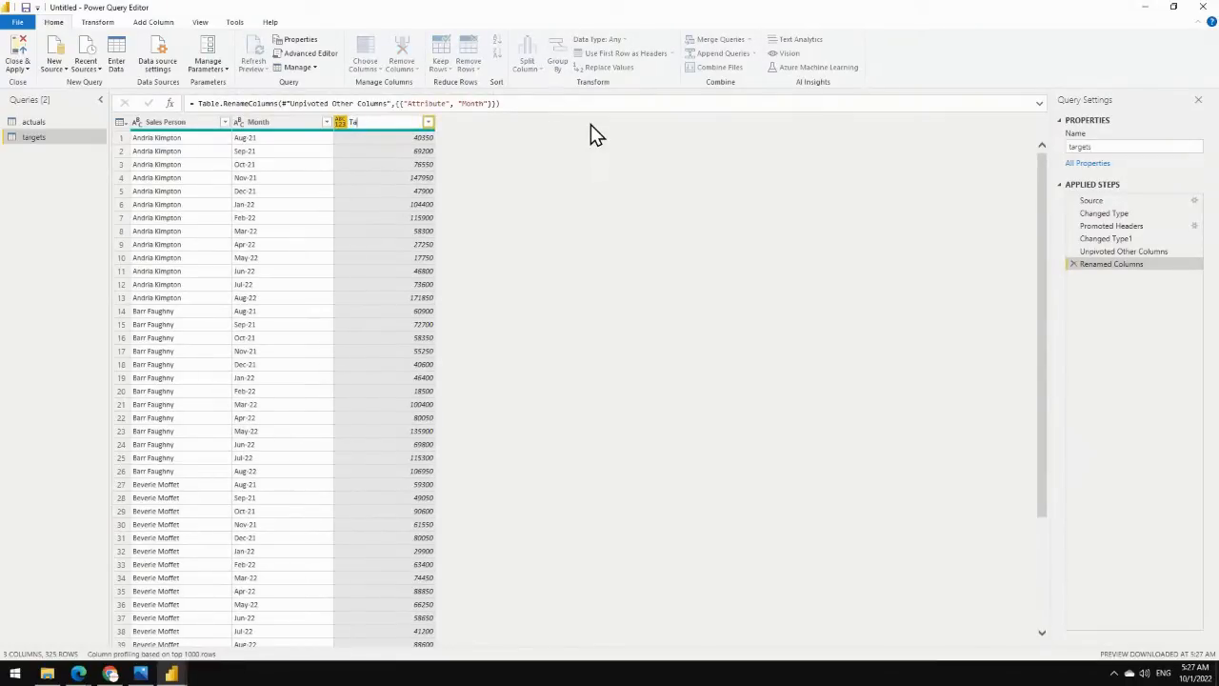
pyautogui.press('Return')
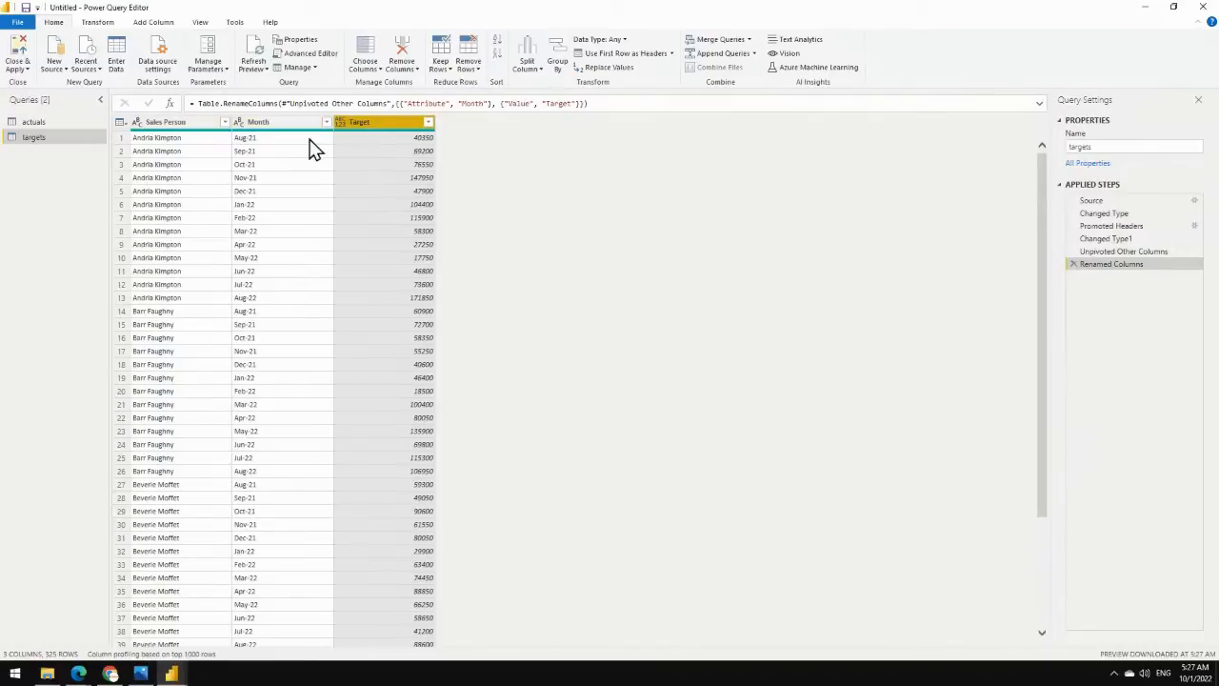
# Try changing the Month column of the targets query to the Date type and remove that type change.
pyautogui.click(280, 125)
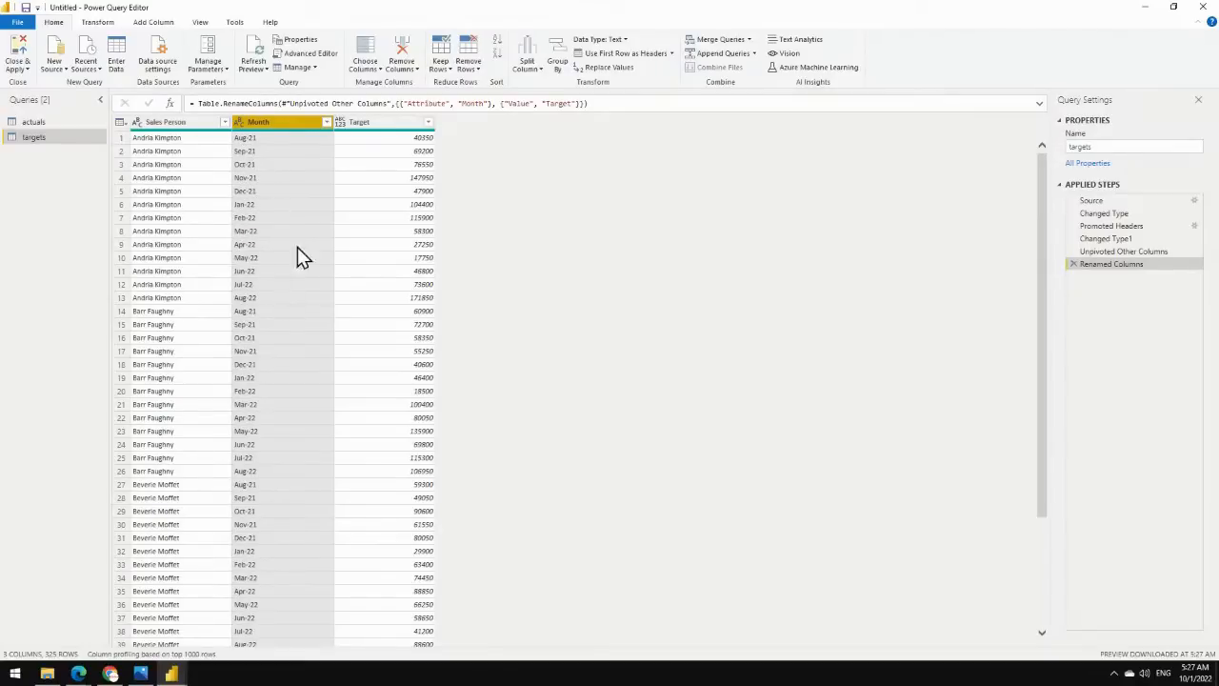
pyautogui.rightClick(284, 133)
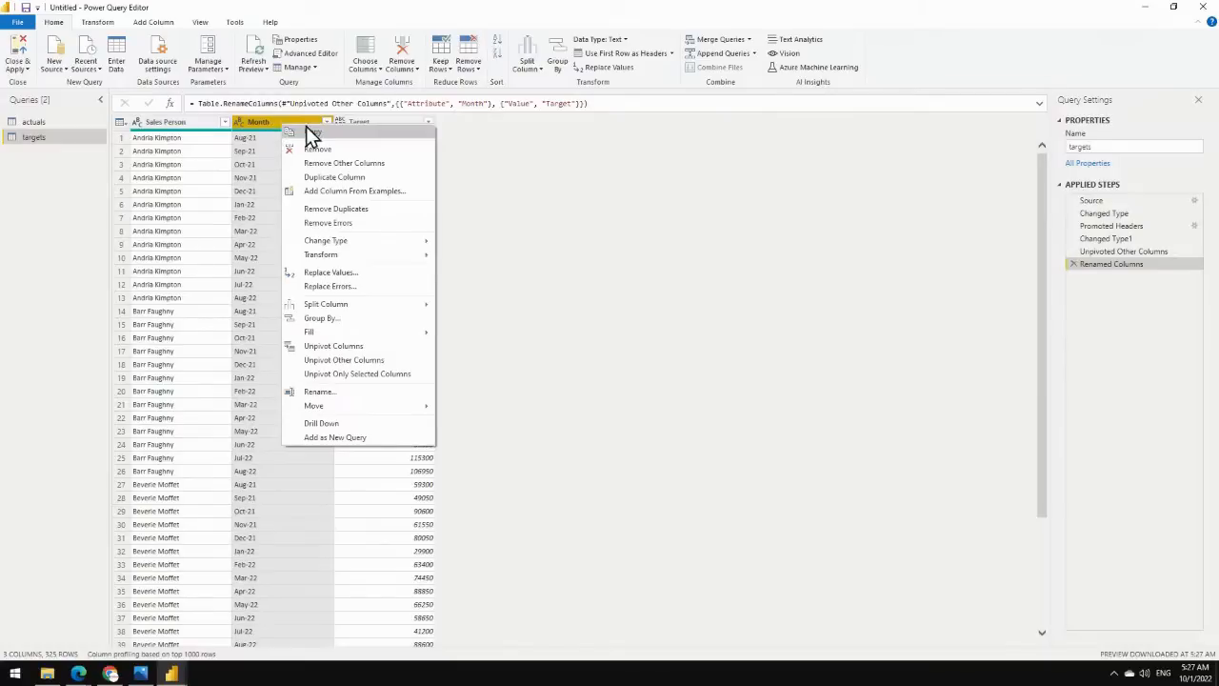
pyautogui.moveTo(379, 243)
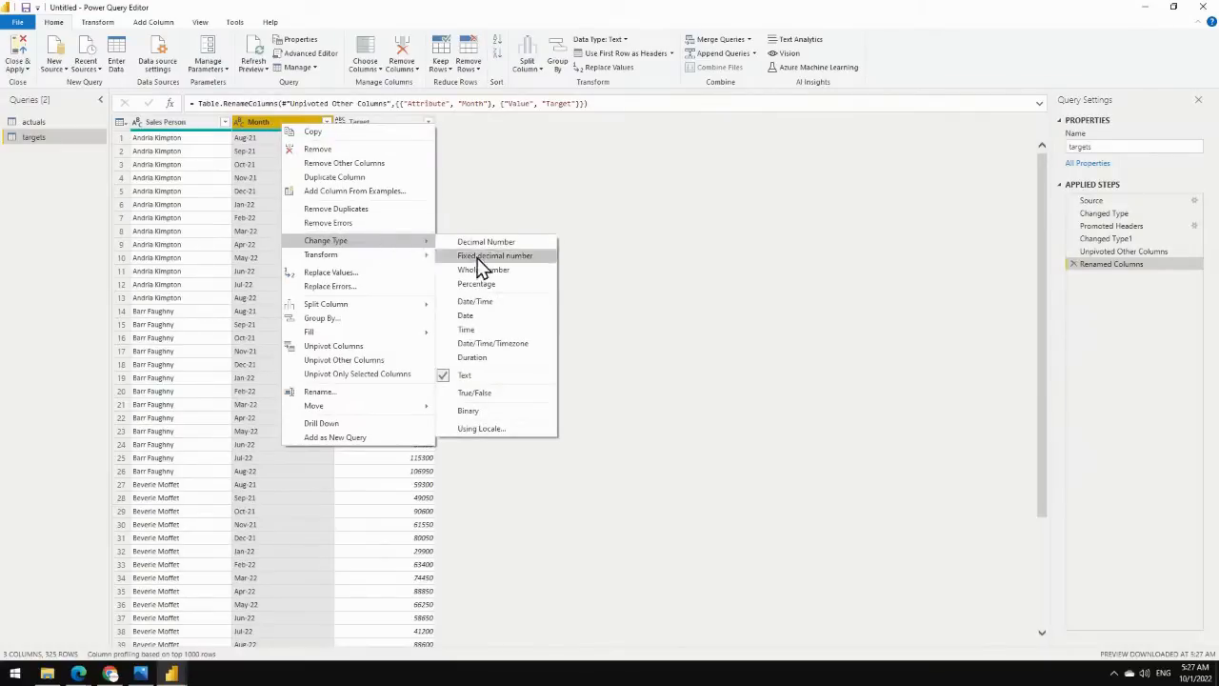
pyautogui.click(487, 316)
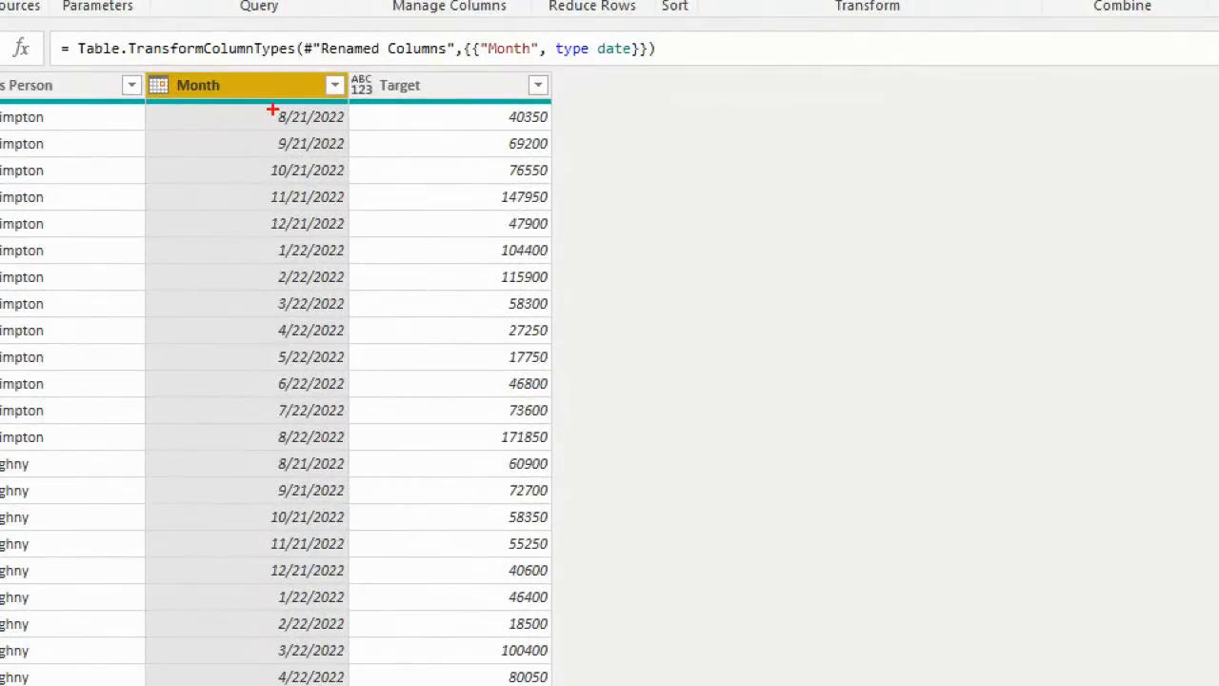
pyautogui.moveTo(274, 108); pyautogui.dragTo(275, 126)
pyautogui.moveTo(346, 110)
pyautogui.mouseDown()
pyautogui.moveTo(274, 106)
pyautogui.moveTo(267, 143)
pyautogui.moveTo(332, 152)
pyautogui.moveTo(329, 130)
pyautogui.moveTo(286, 132)
pyautogui.moveTo(250, 174)
pyautogui.moveTo(355, 181)
pyautogui.moveTo(293, 158)
pyautogui.mouseUp()
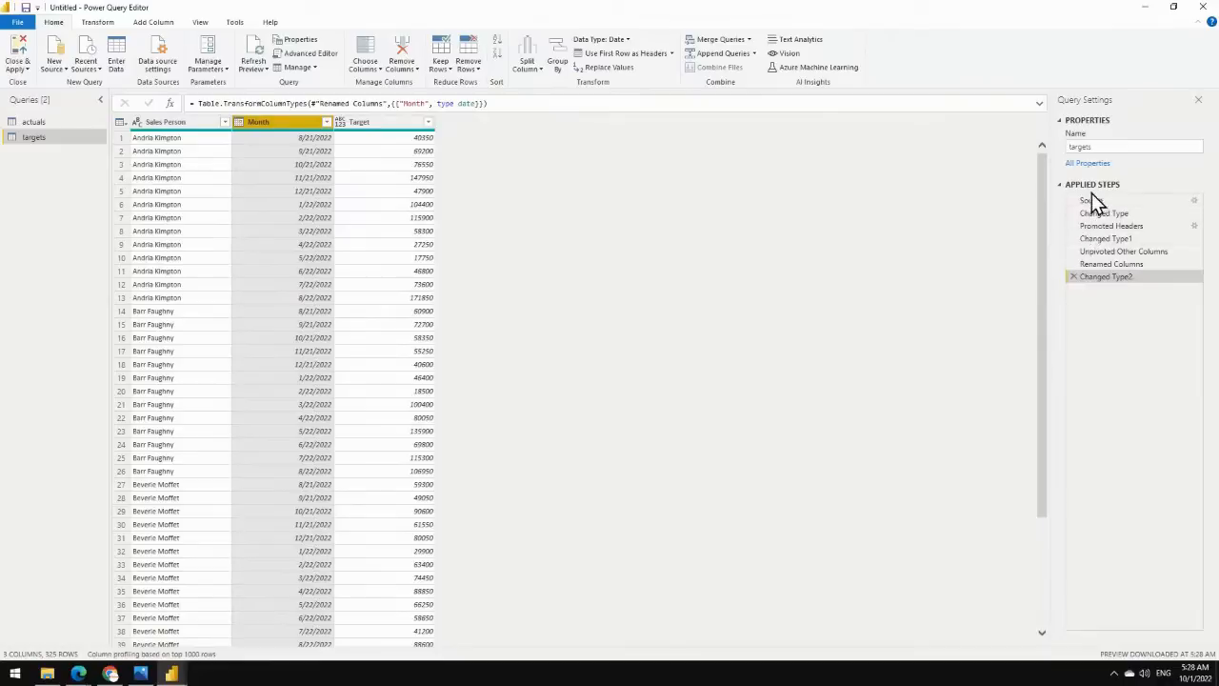
pyautogui.click(1075, 276)
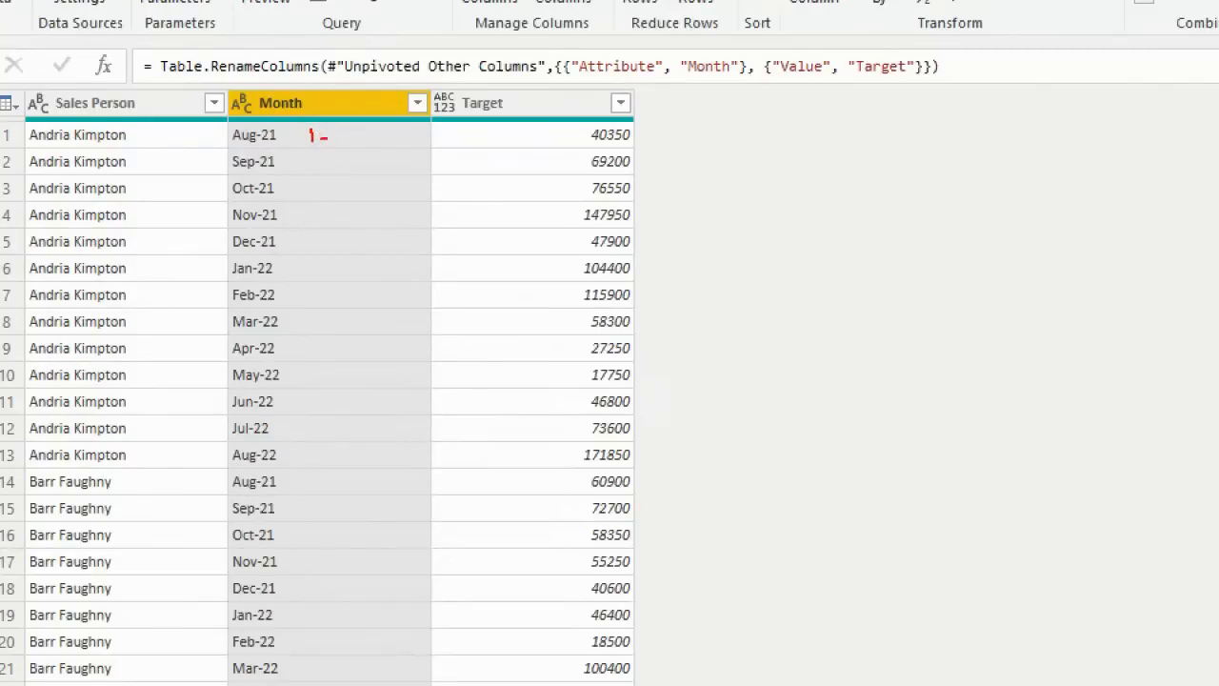
pyautogui.moveTo(340, 148)
pyautogui.mouseDown()
pyautogui.moveTo(345, 129)
pyautogui.moveTo(352, 150)
pyautogui.moveTo(356, 139)
pyautogui.moveTo(392, 143)
pyautogui.moveTo(387, 160)
pyautogui.moveTo(416, 139)
pyautogui.mouseUp()
pyautogui.moveTo(417, 135); pyautogui.dragTo(437, 147)
pyautogui.press('Escape')
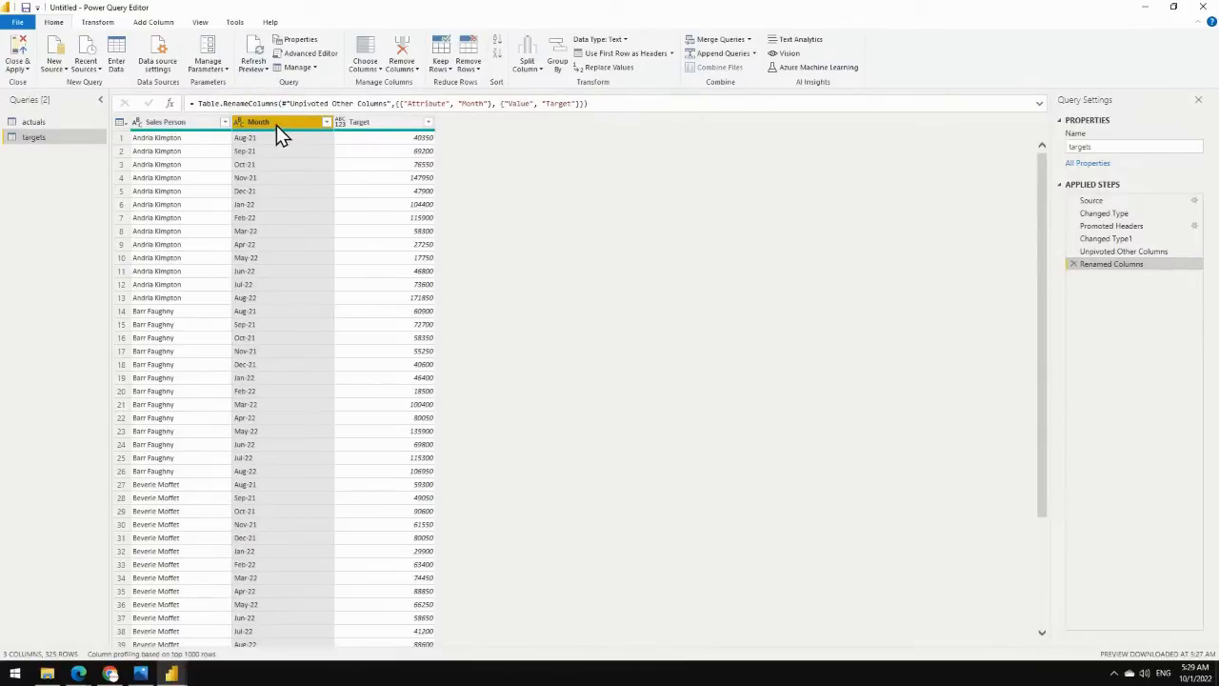
# Add the prefix "1-" to every value in the Month column of the targets query.
pyautogui.click(99, 23)
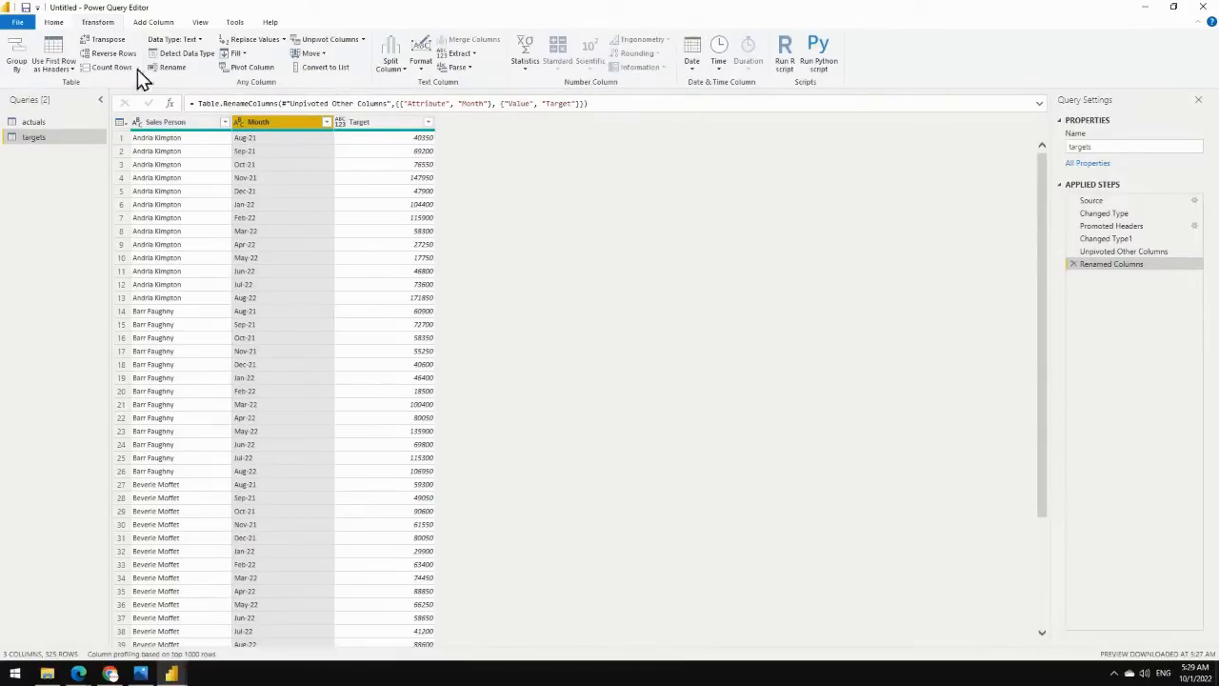
pyautogui.click(424, 69)
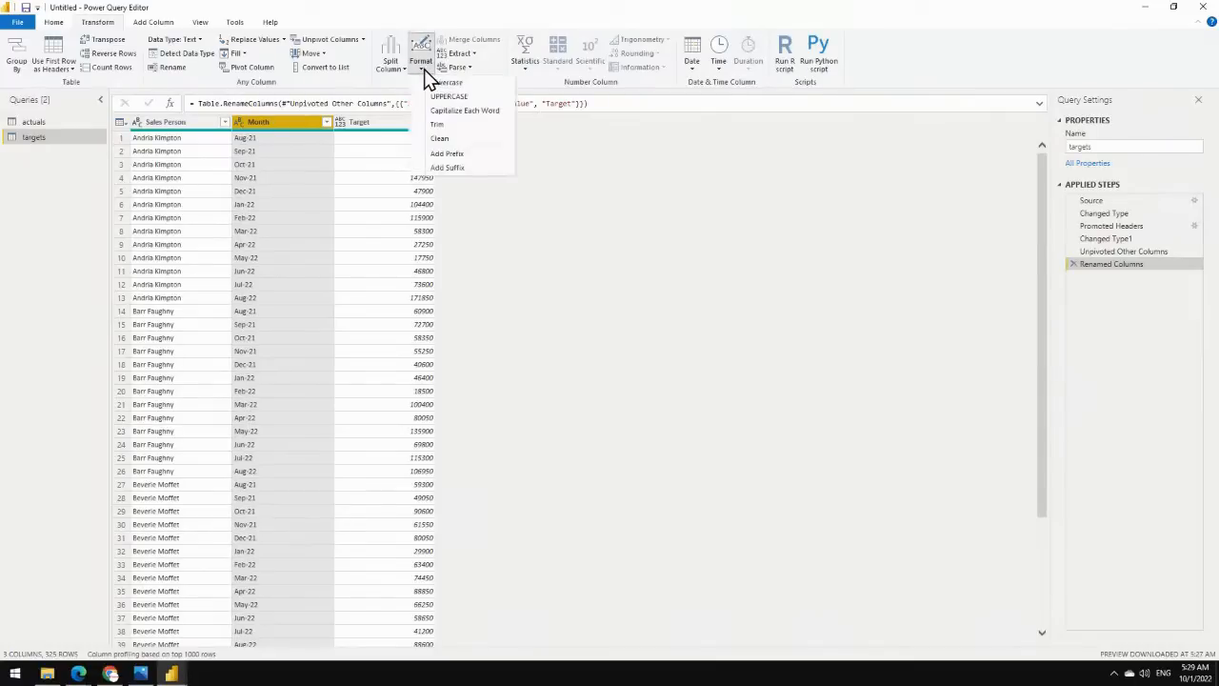
pyautogui.click(458, 154)
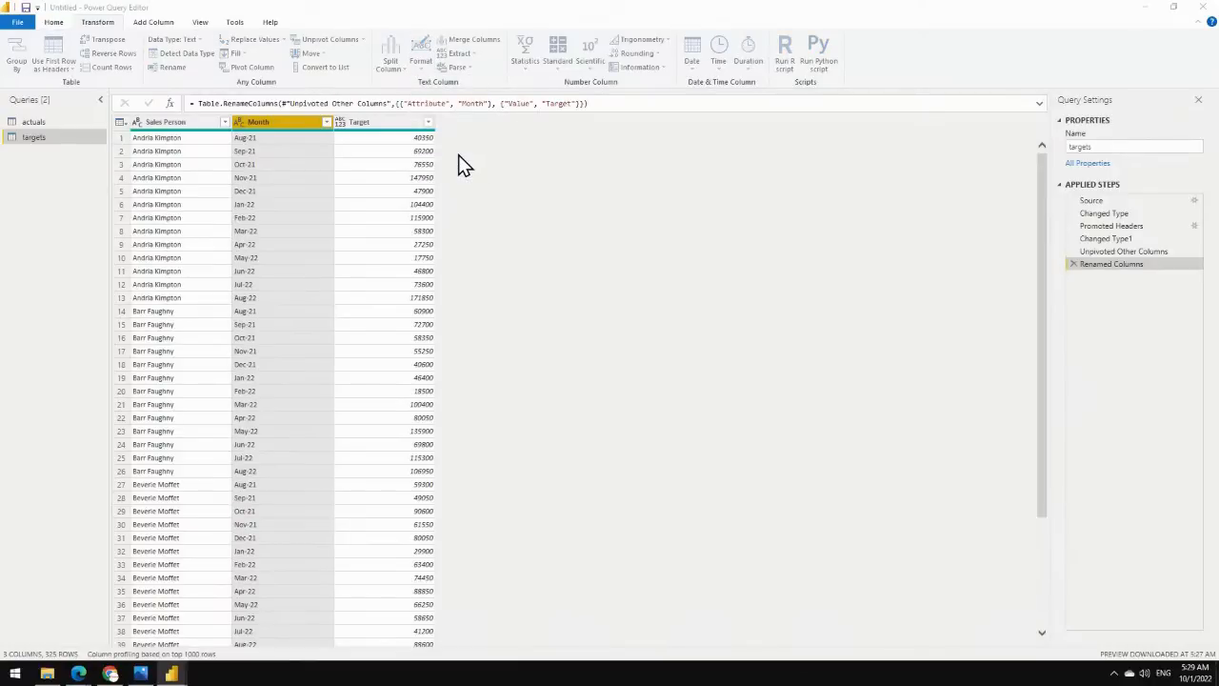
pyautogui.write('1-')
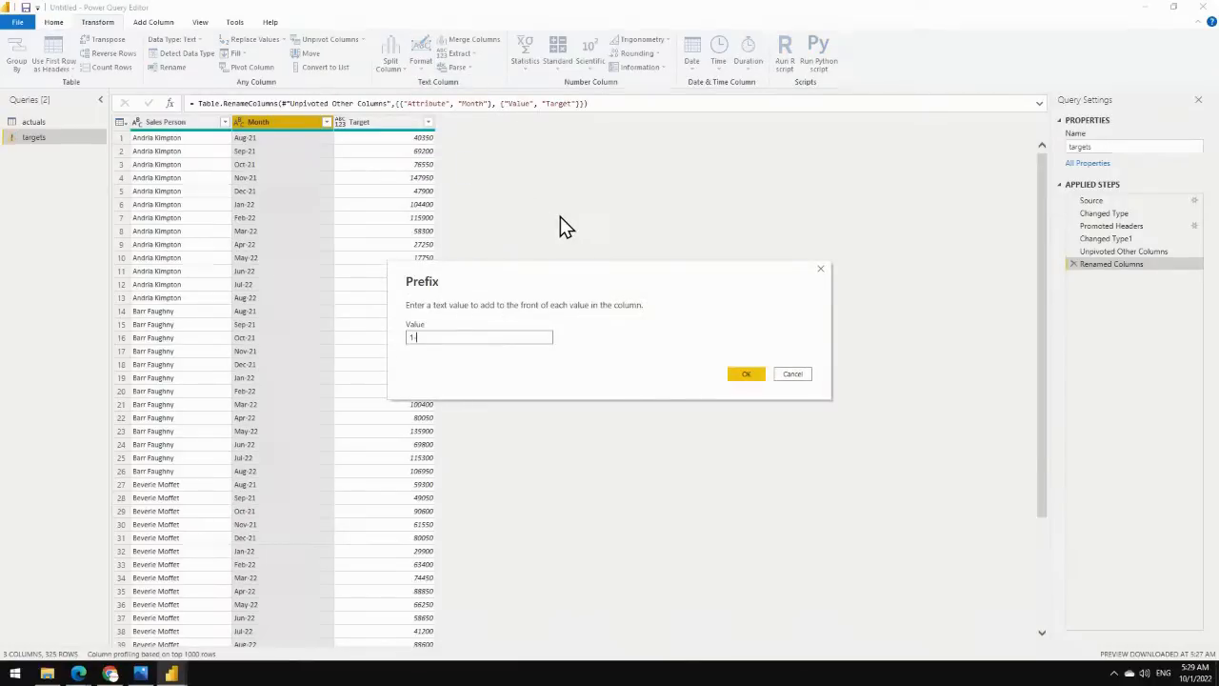
pyautogui.click(746, 375)
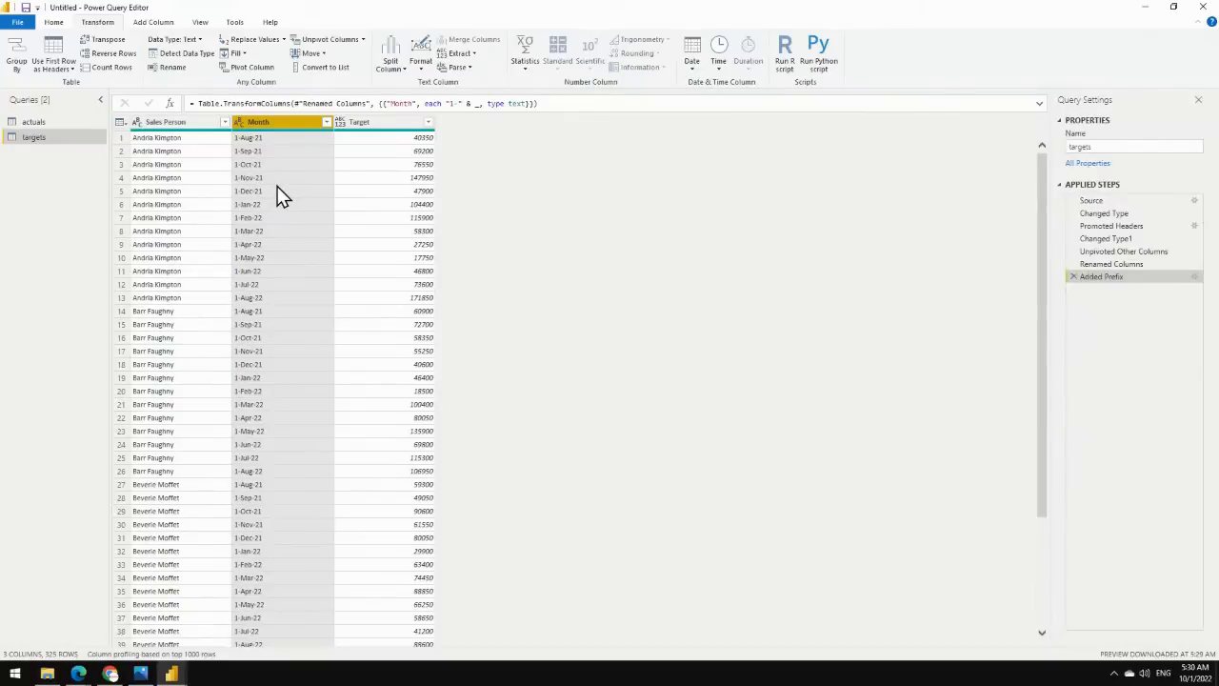
# Change the data type of the prefixed Month column to Date.
pyautogui.rightClick(296, 130)
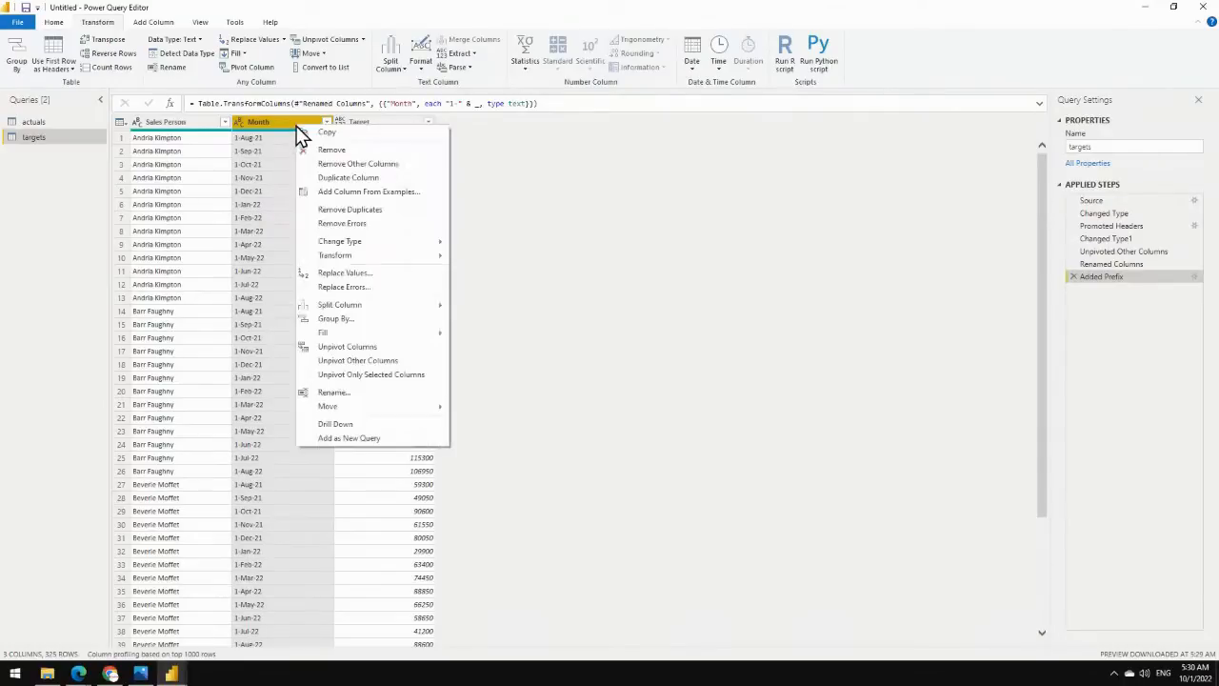
pyautogui.moveTo(357, 241)
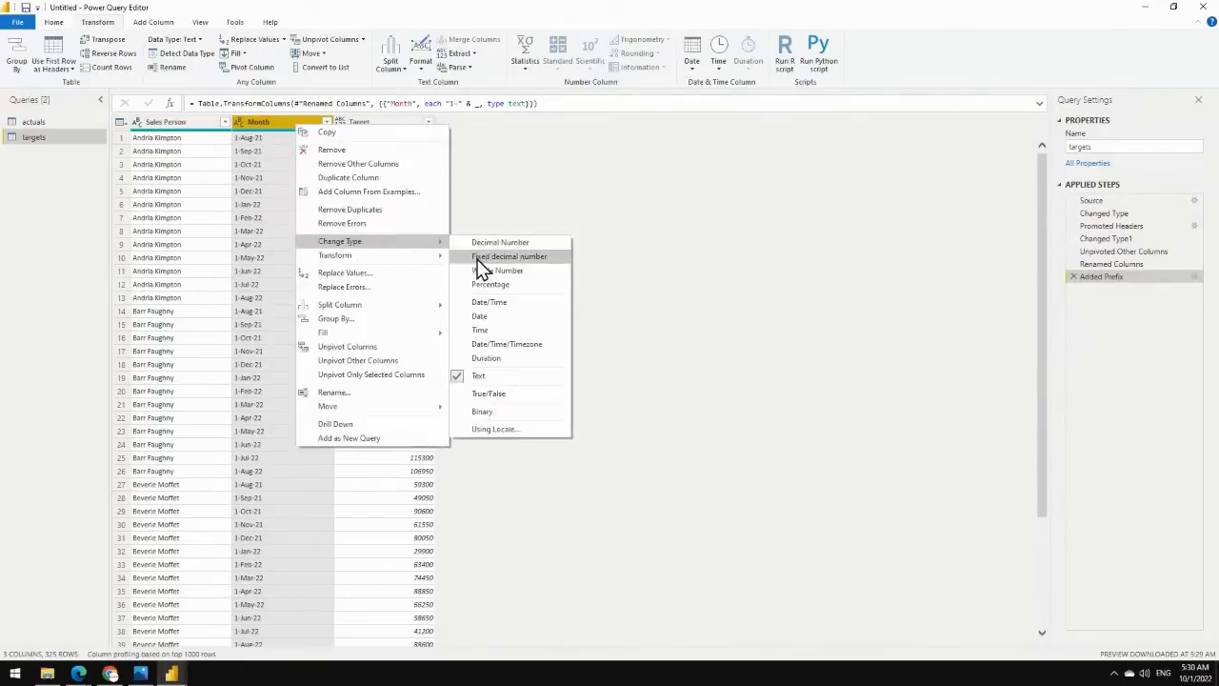
pyautogui.click(493, 315)
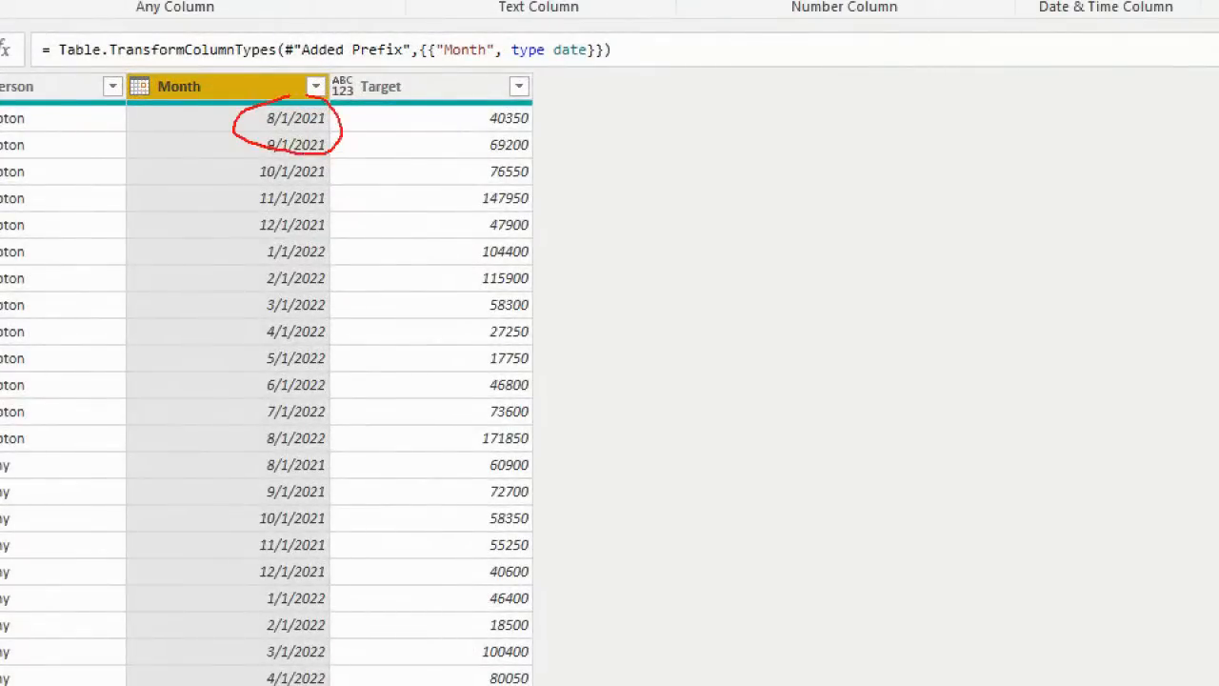
pyautogui.moveTo(306, 96); pyautogui.dragTo(274, 94)
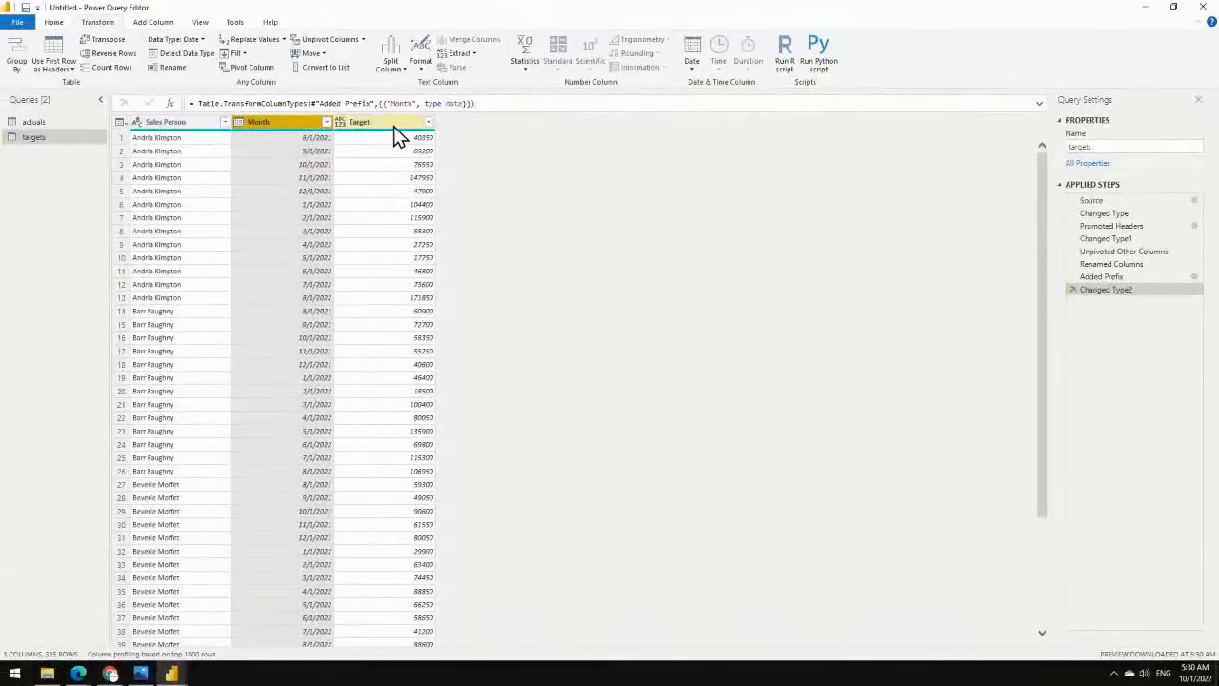
# Change the data type of the Target column to Whole Number.
pyautogui.rightClick(452, 93)
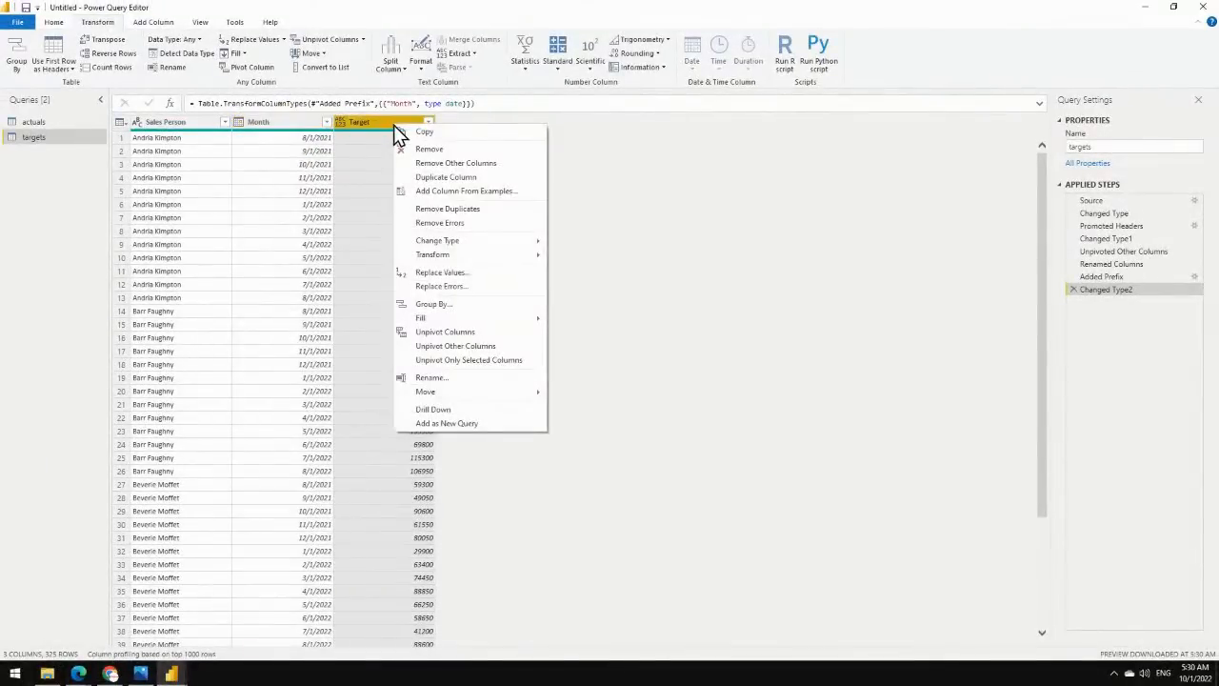
pyautogui.moveTo(507, 238)
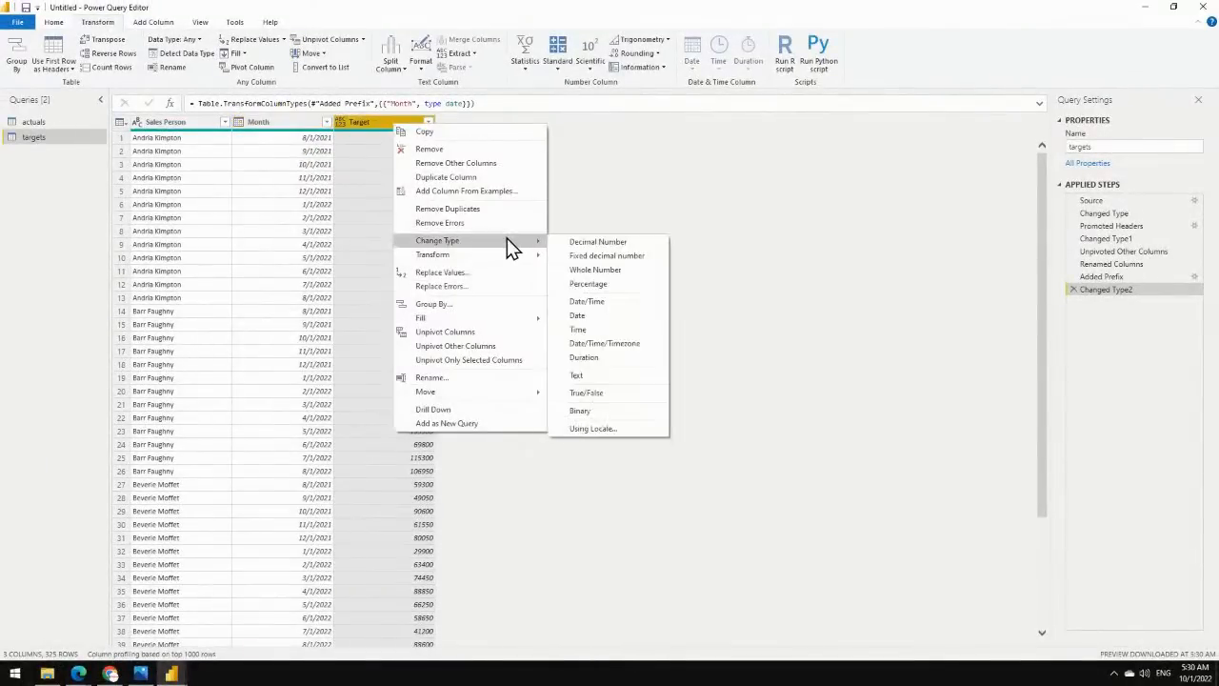
pyautogui.click(629, 273)
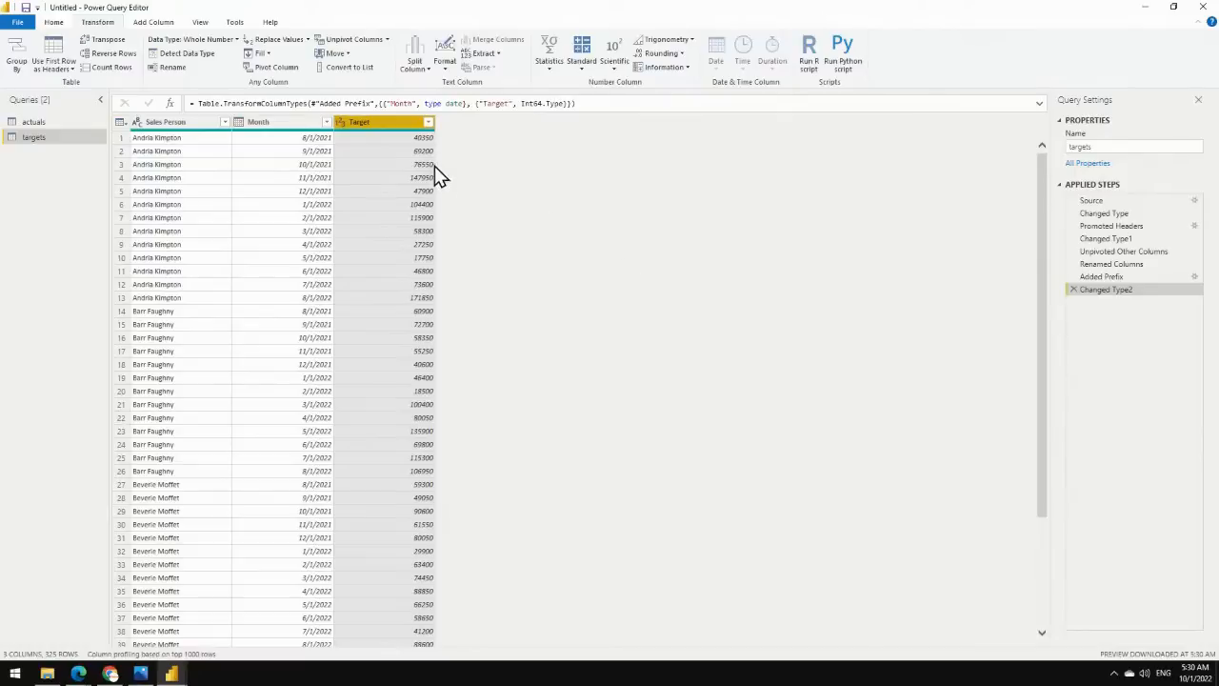
# Review the Sales Person, Month and Target rows of the targets query and look over the actuals query.
pyautogui.scroll(-15, 416, 305)
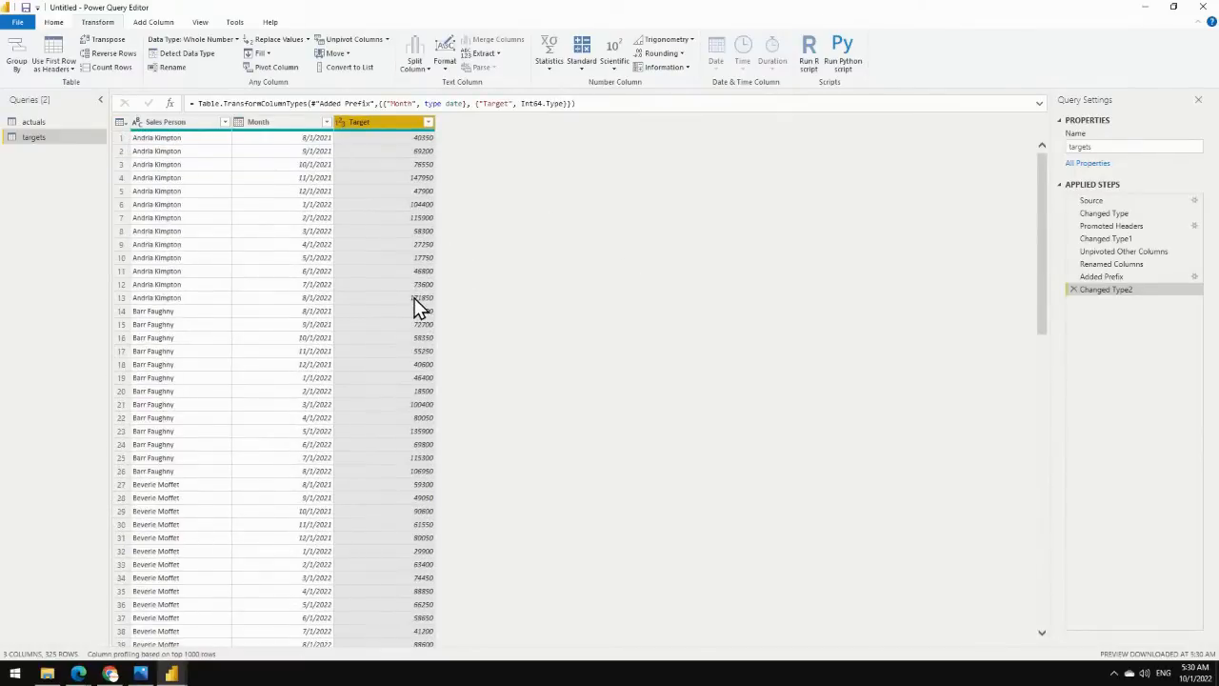
pyautogui.scroll(-20, 417, 308)
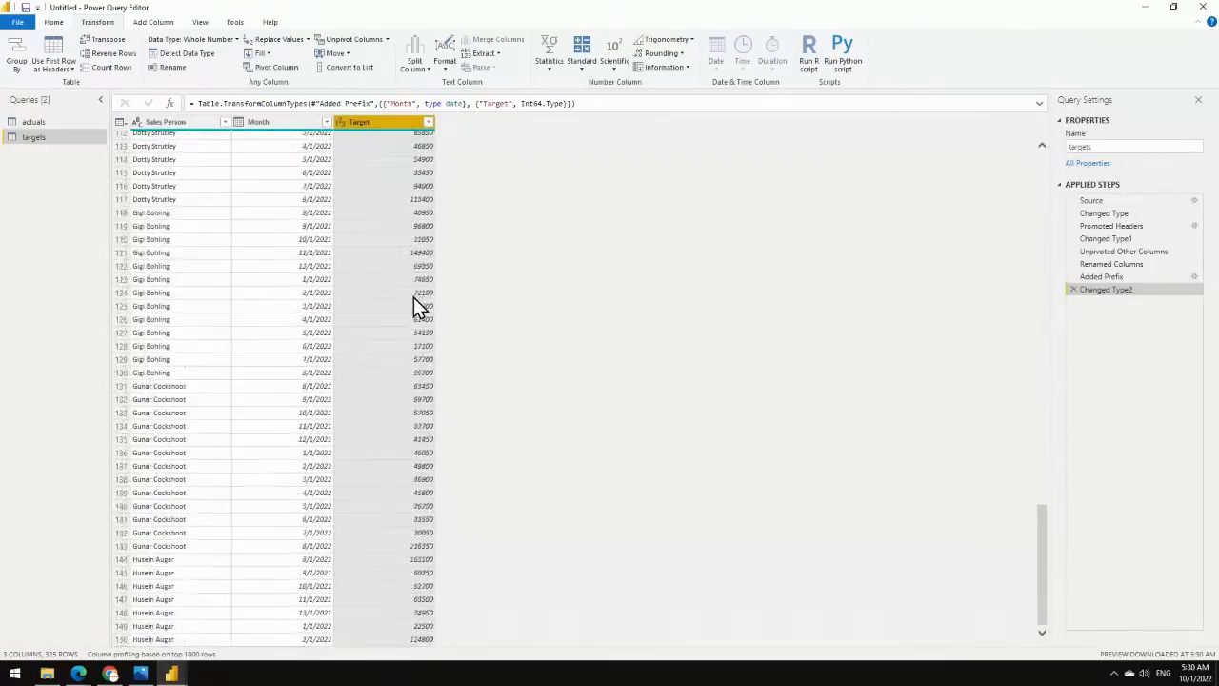
pyautogui.scroll(-15, 412, 296)
pyautogui.scroll(11, 412, 295)
pyautogui.scroll(-2, 412, 295)
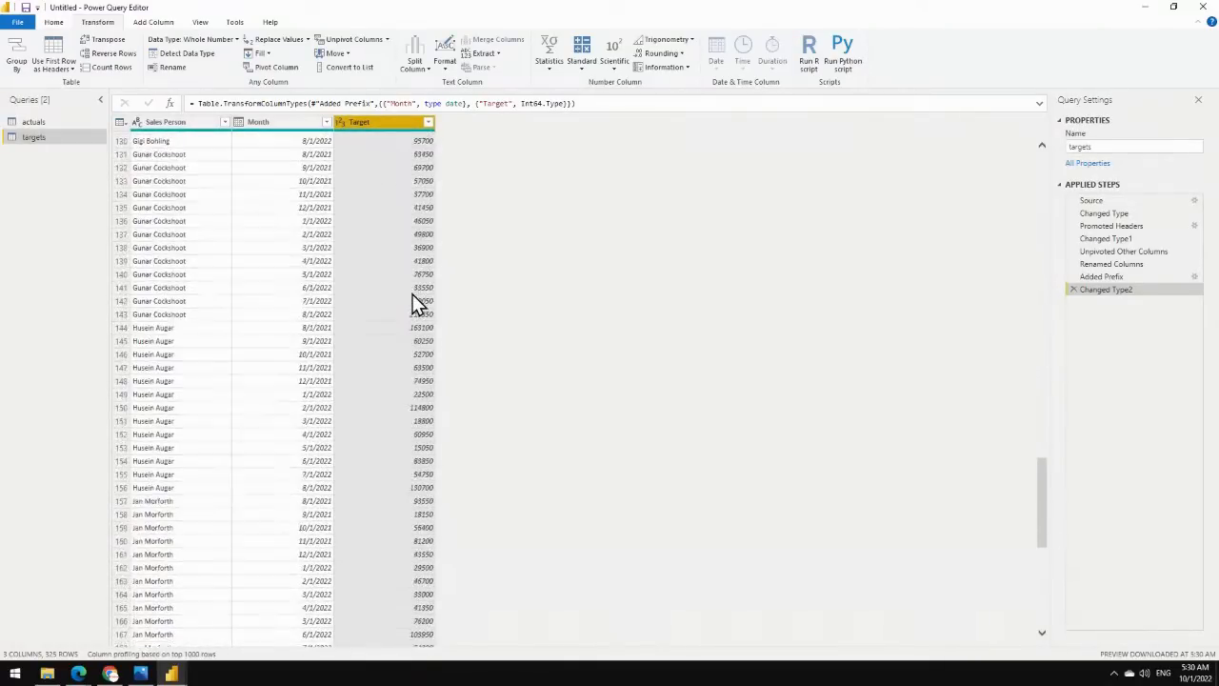
pyautogui.scroll(13, 412, 295)
pyautogui.click(36, 122)
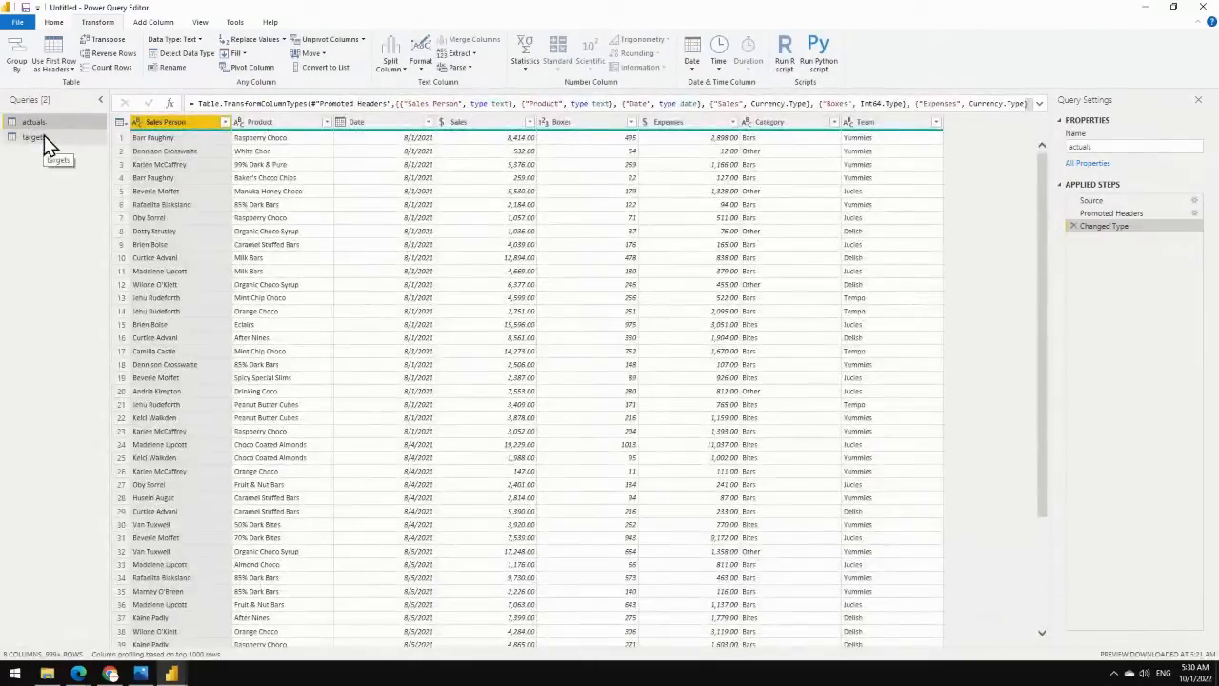
pyautogui.click(44, 136)
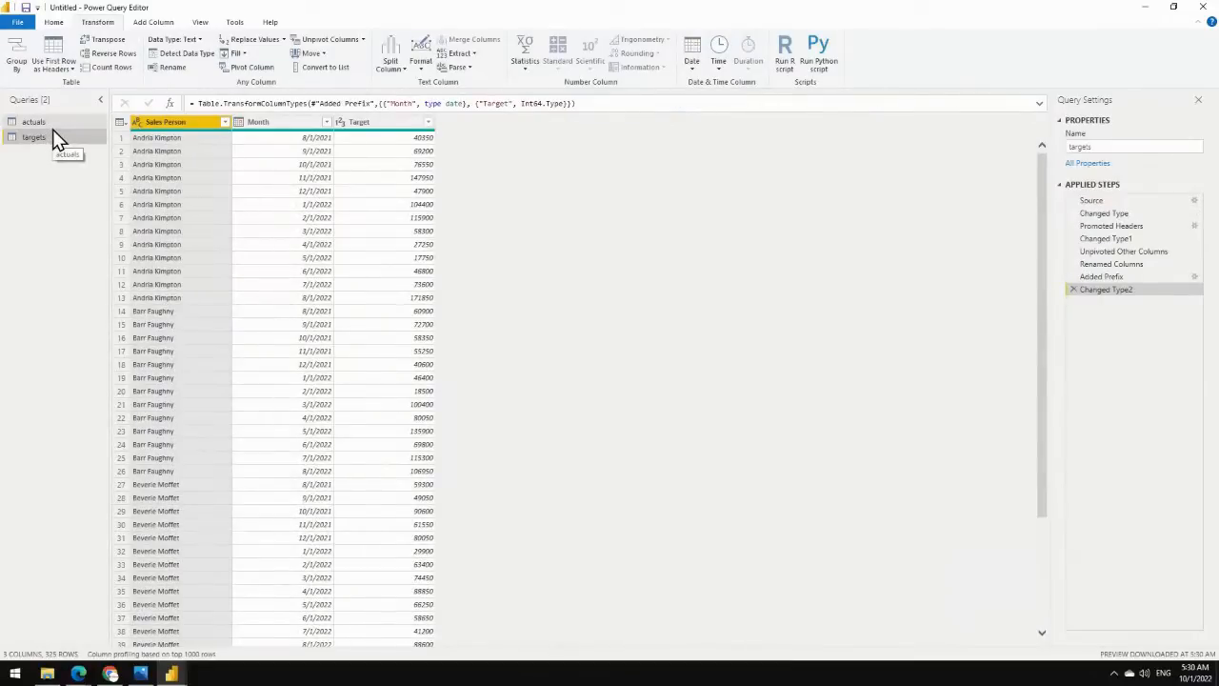
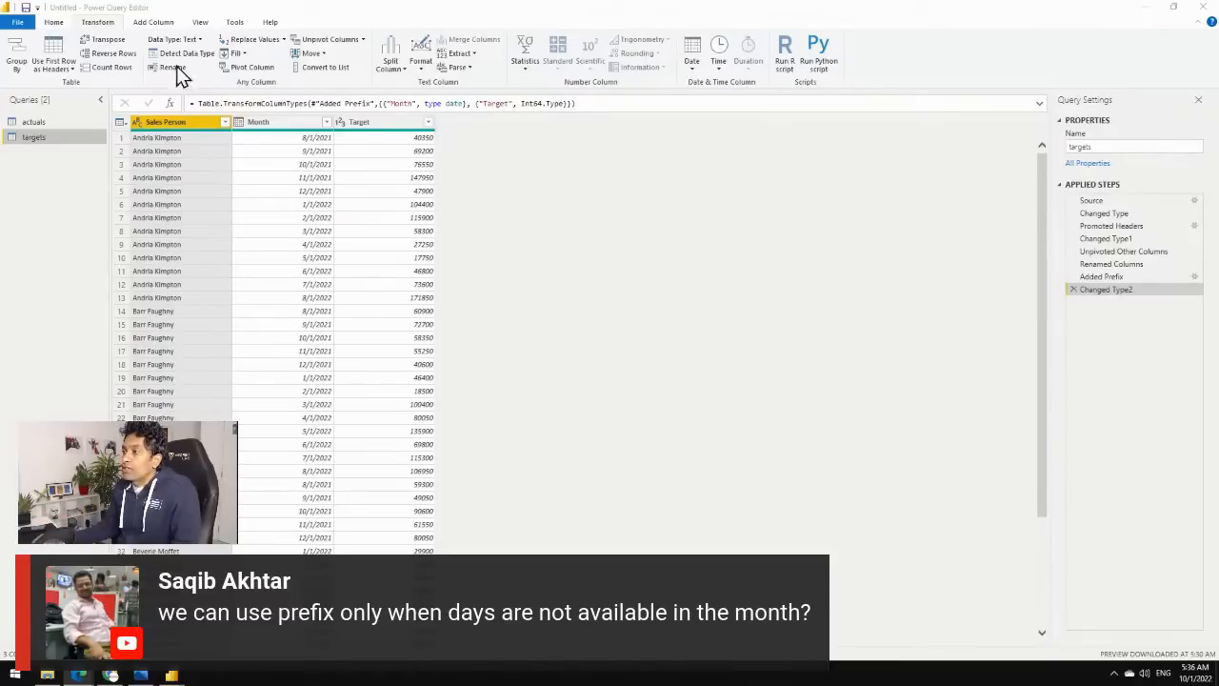
pyautogui.click(155, 25)
pyautogui.click(155, 26)
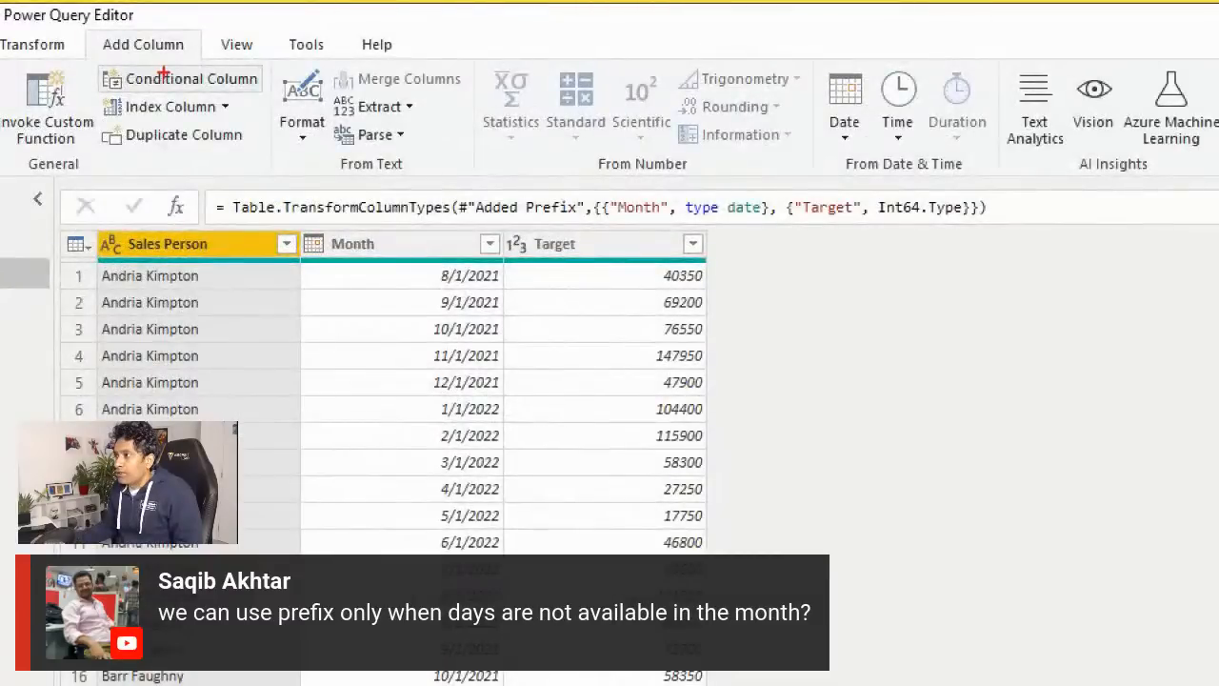
pyautogui.moveTo(155, 63)
pyautogui.mouseDown()
pyautogui.moveTo(95, 78)
pyautogui.moveTo(221, 101)
pyautogui.moveTo(271, 78)
pyautogui.moveTo(134, 57)
pyautogui.mouseUp()
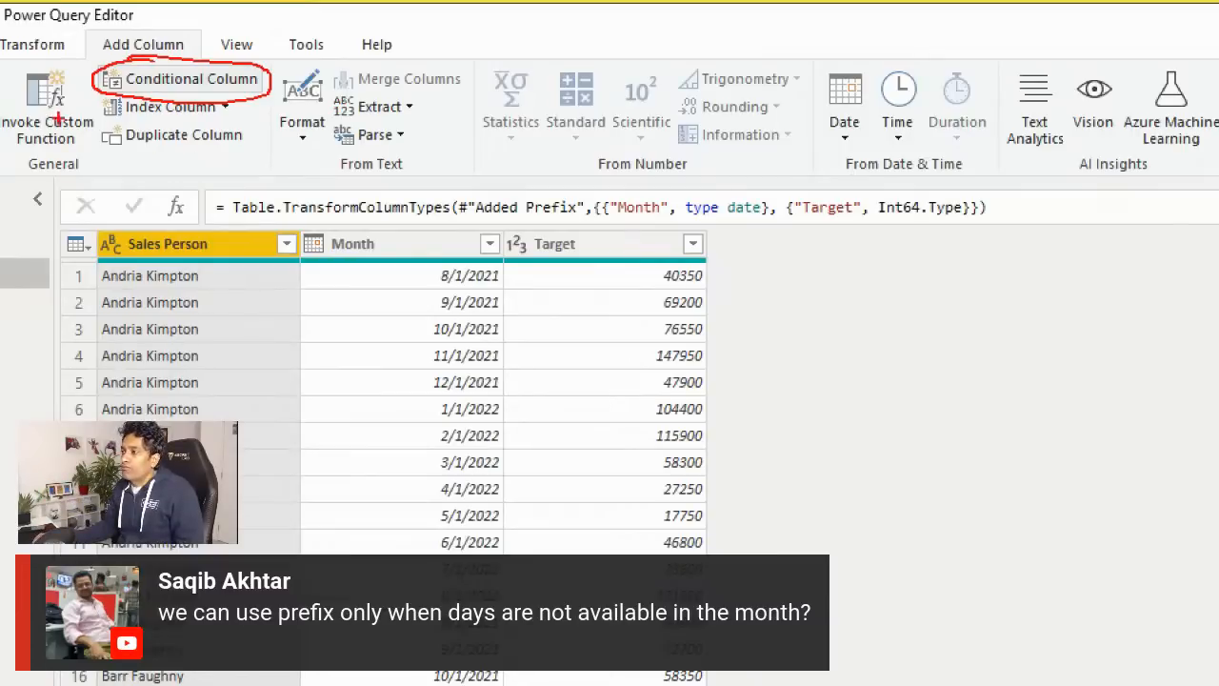
pyautogui.press('Escape')
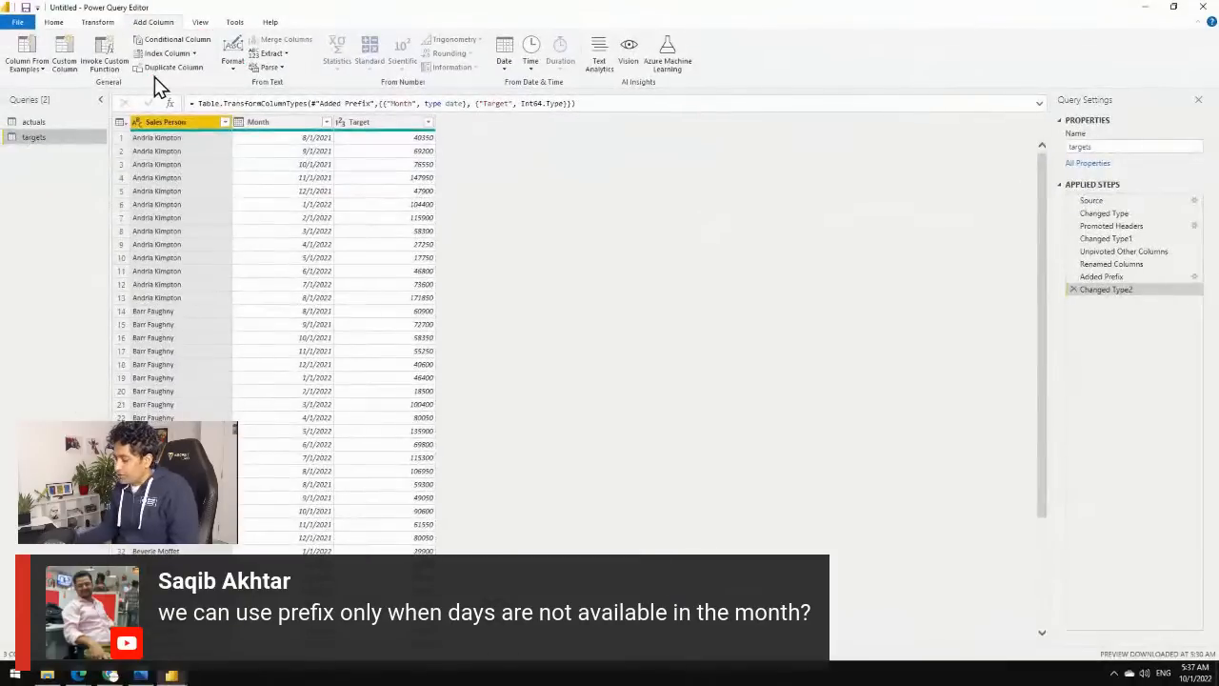
pyautogui.hotkey('ctrl', '1')
pyautogui.click(149, 77)
pyautogui.moveTo(129, 61)
pyautogui.mouseDown()
pyautogui.moveTo(84, 99)
pyautogui.moveTo(169, 144)
pyautogui.moveTo(105, 61)
pyautogui.mouseUp()
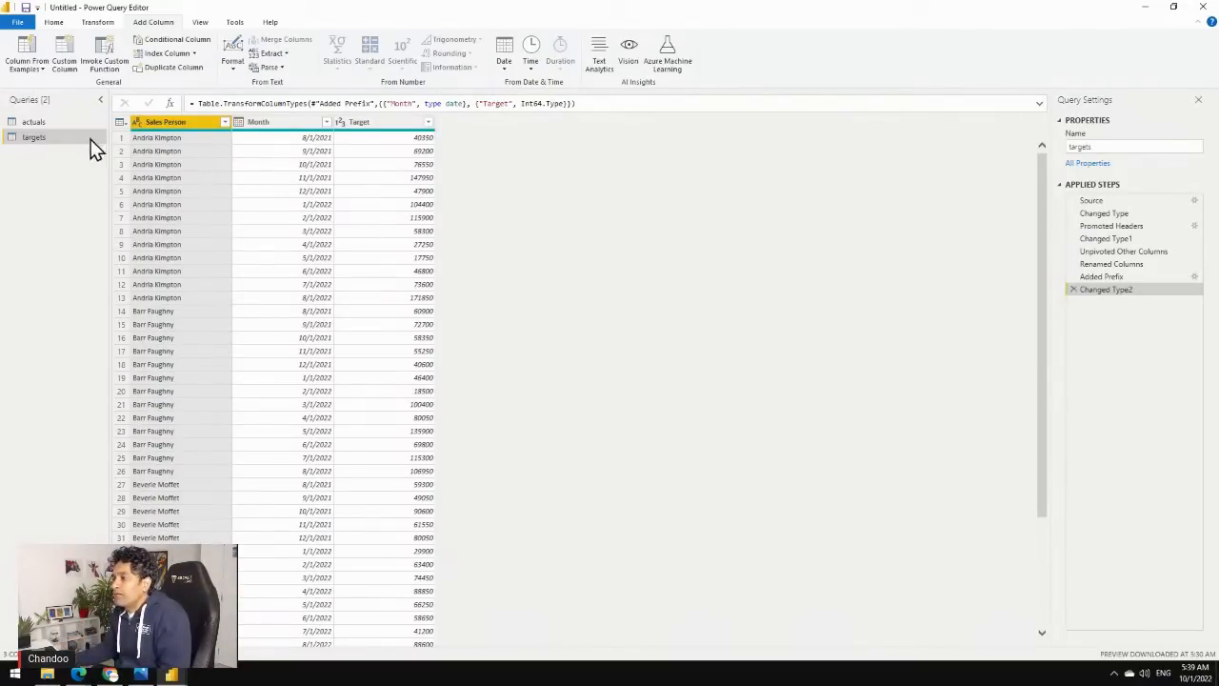
# Create a new query that references the targets query.
pyautogui.rightClick(36, 139)
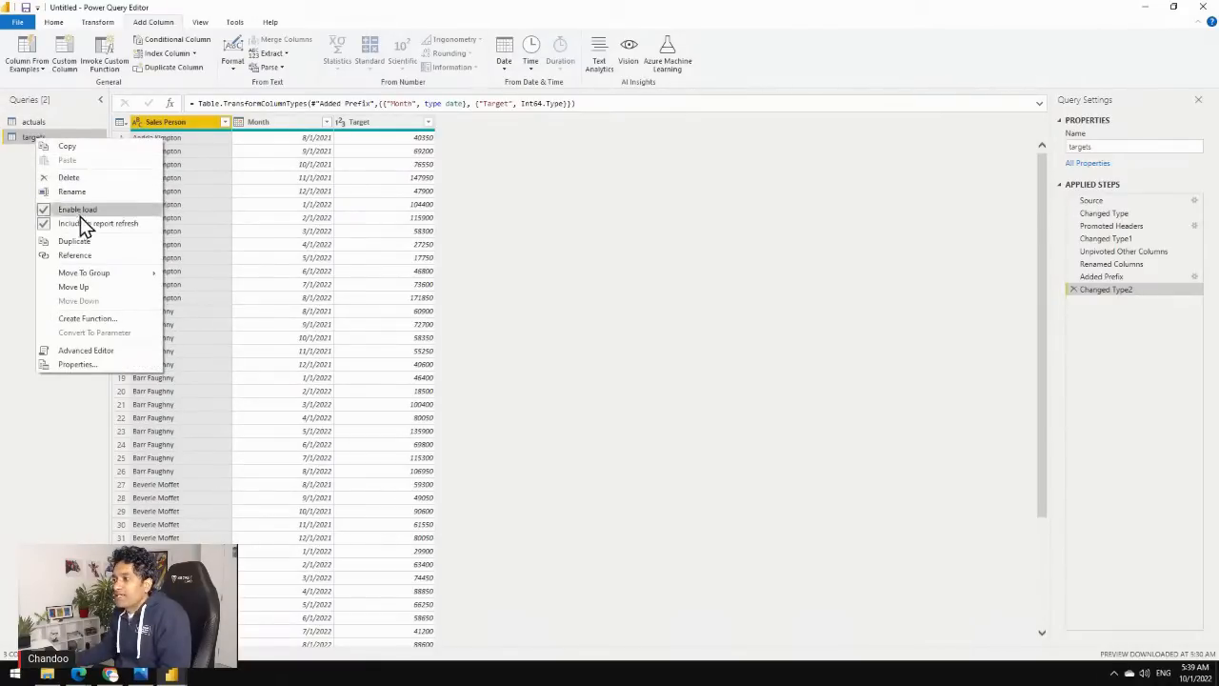
pyautogui.click(19, 197)
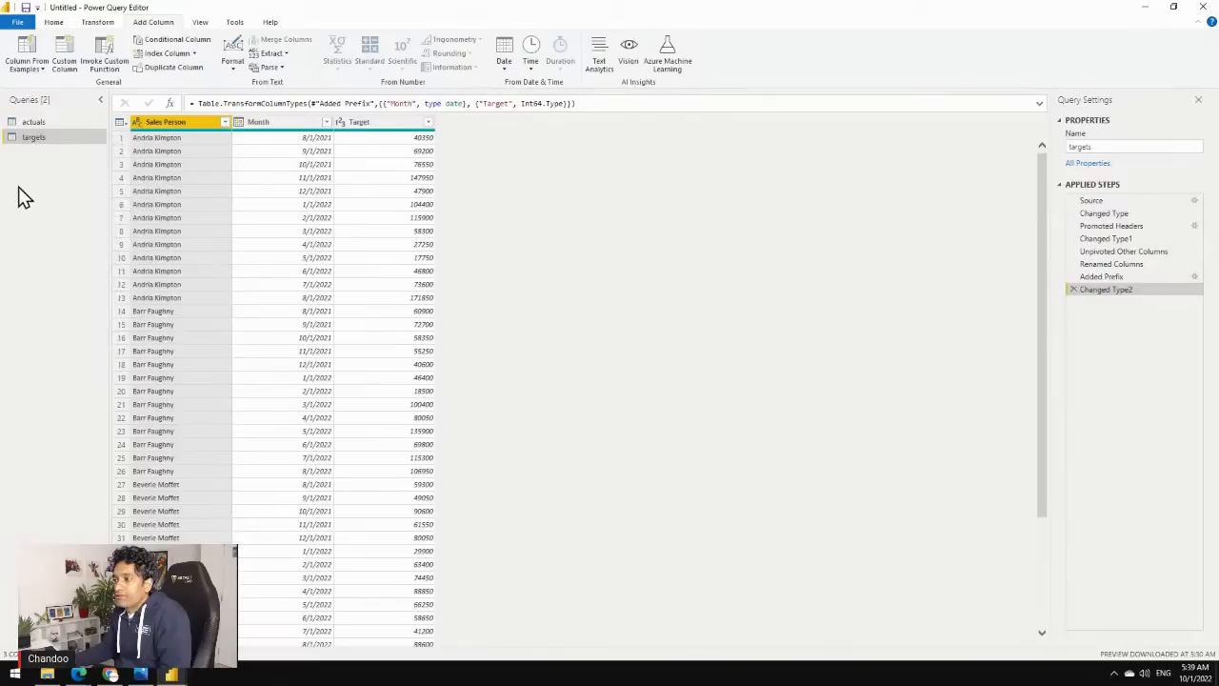
pyautogui.rightClick(41, 143)
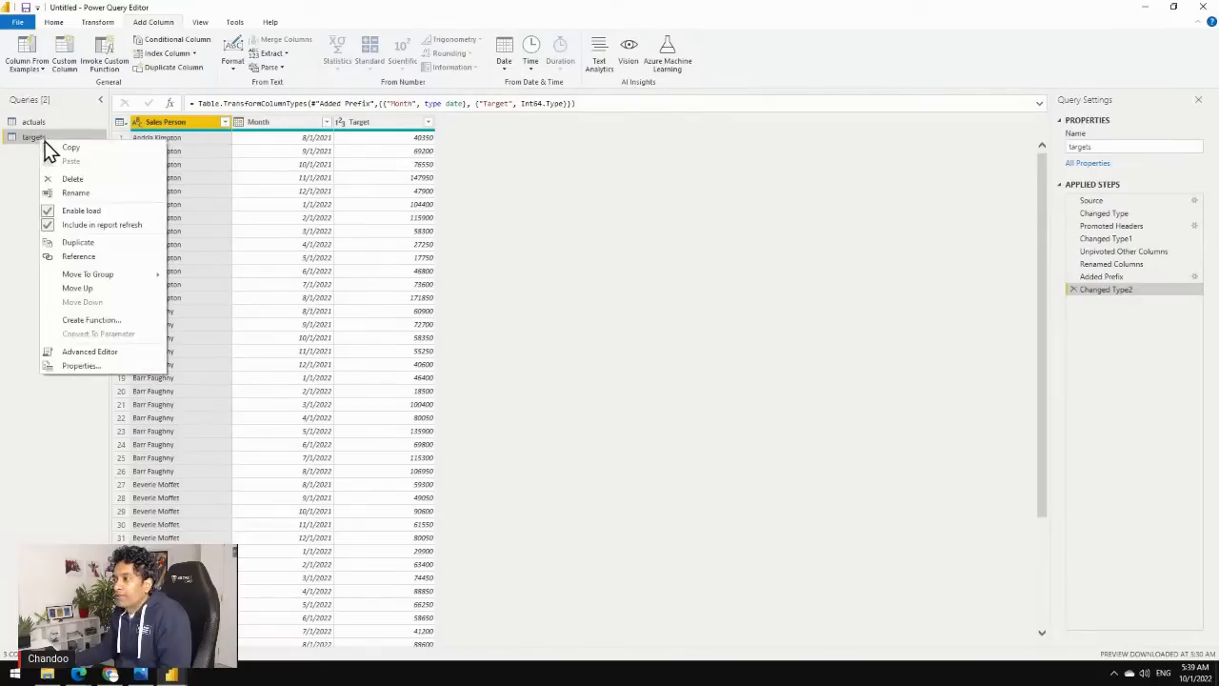
pyautogui.click(79, 257)
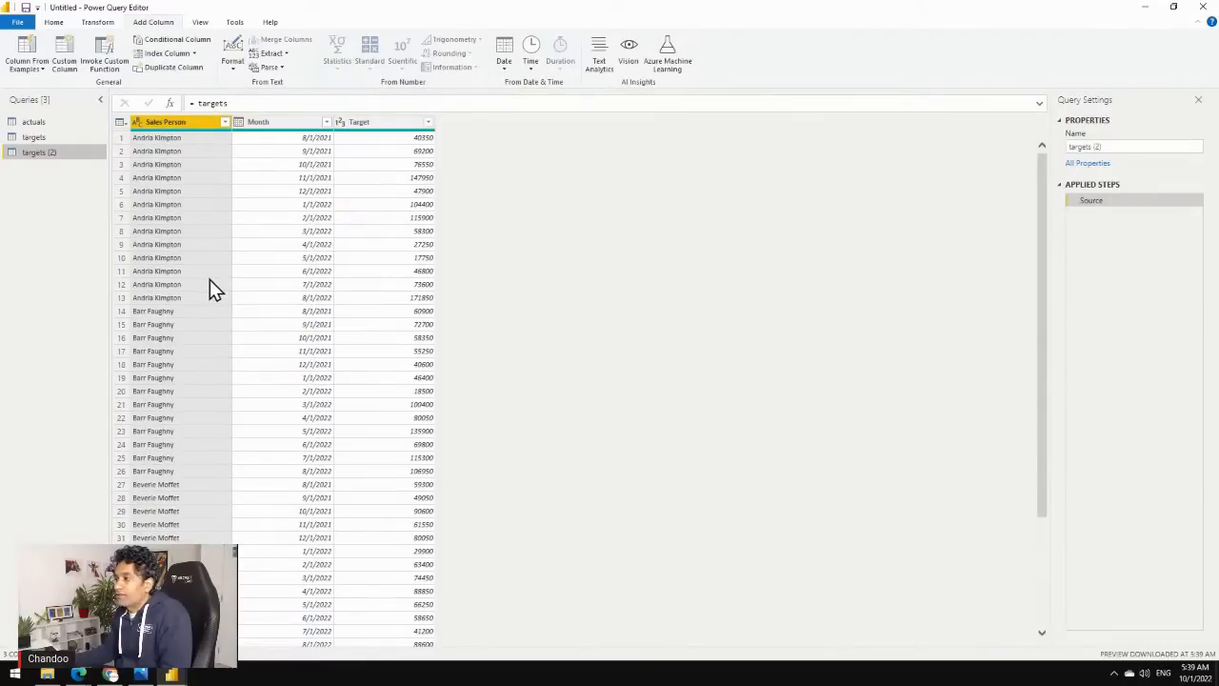
# Keep only the Sales Person column in the referenced targets query and remove its duplicate rows.
pyautogui.rightClick(182, 132)
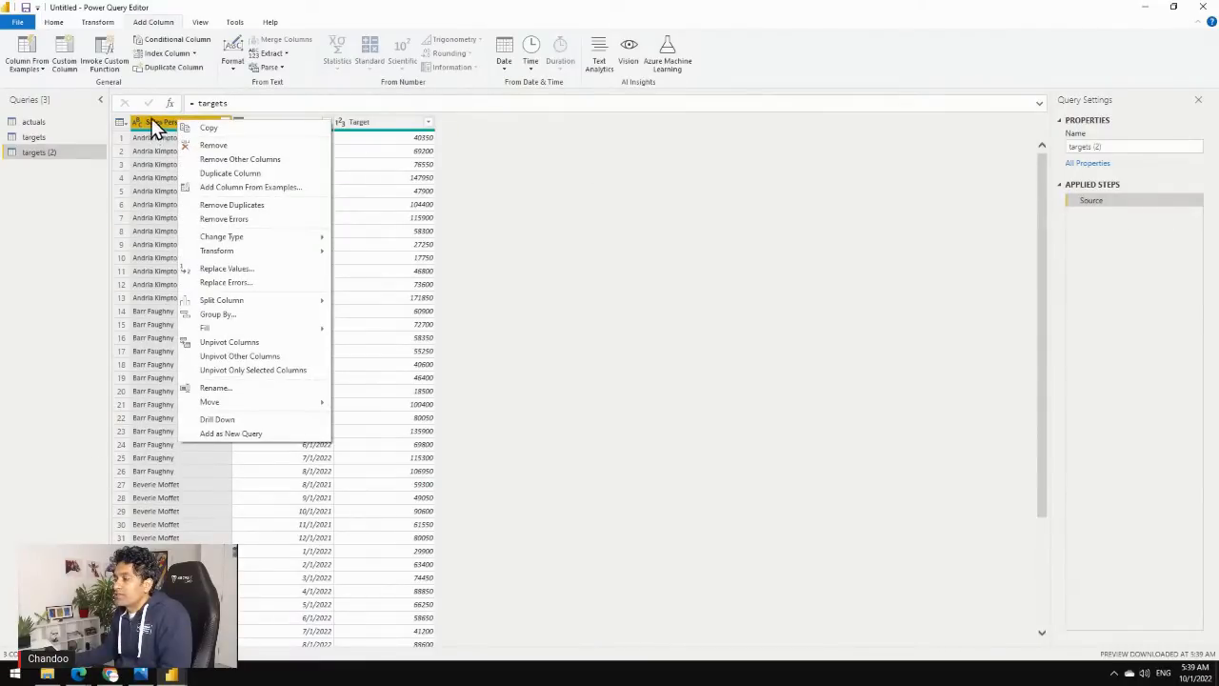
pyautogui.click(217, 161)
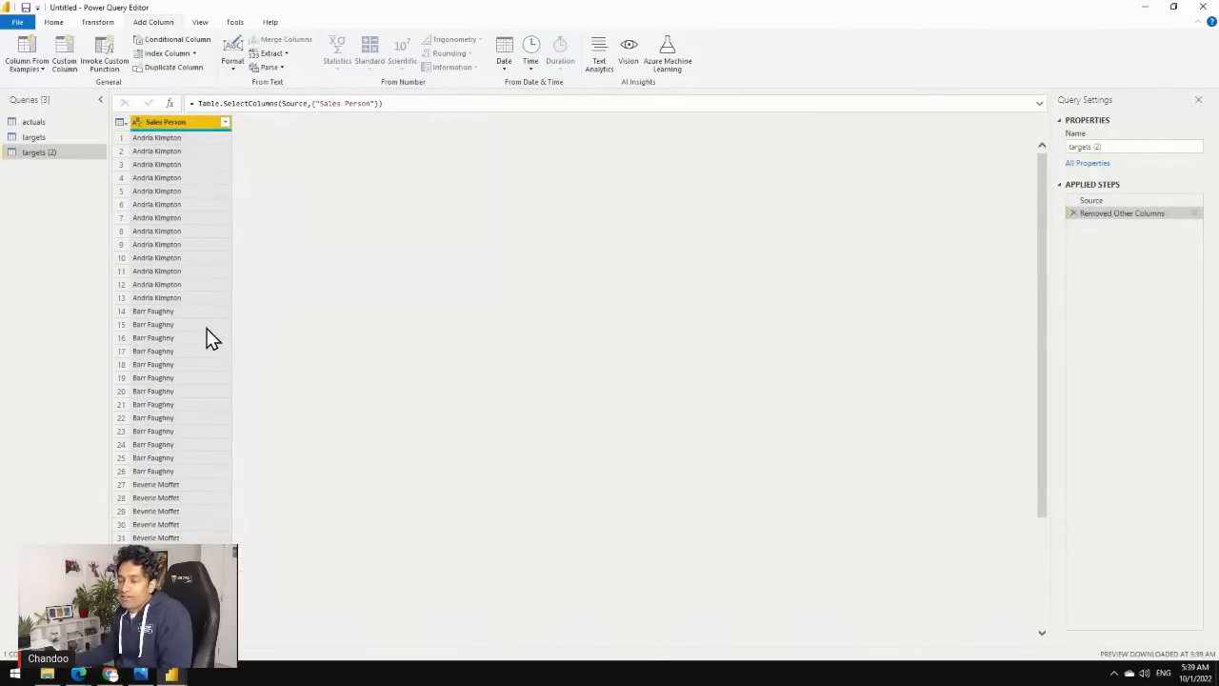
pyautogui.rightClick(196, 125)
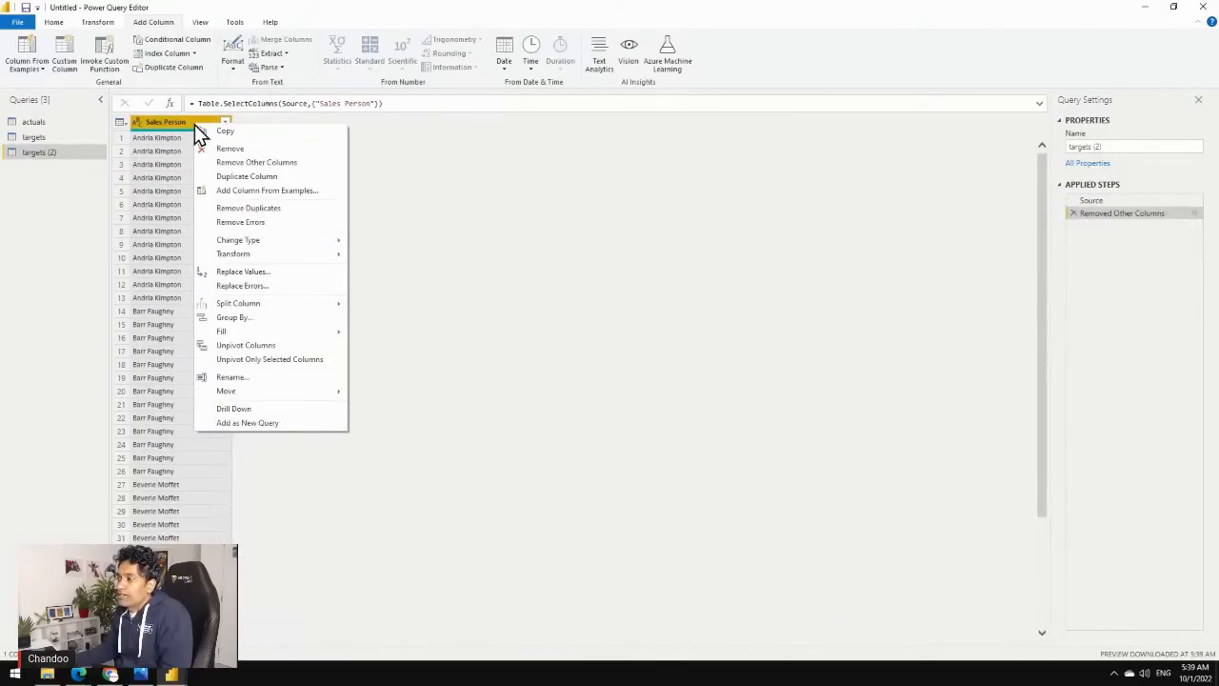
pyautogui.click(263, 208)
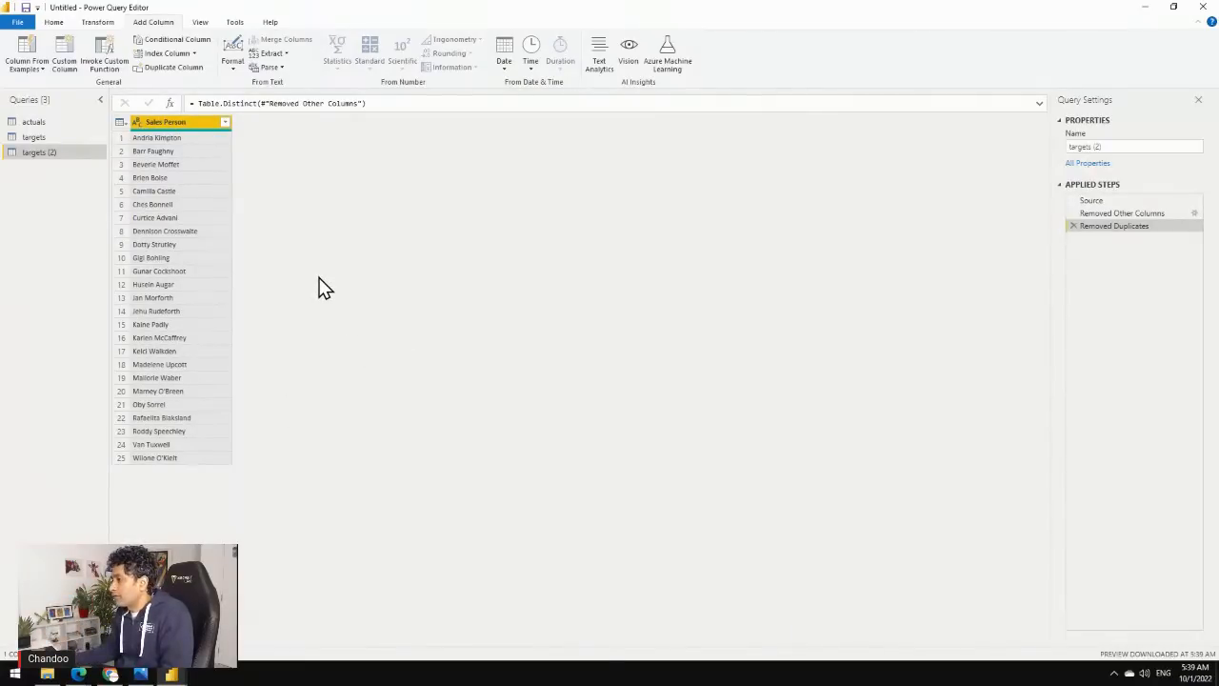
# Rename the deduplicated Sales Person query as dSalesPerson.
pyautogui.click(1111, 143)
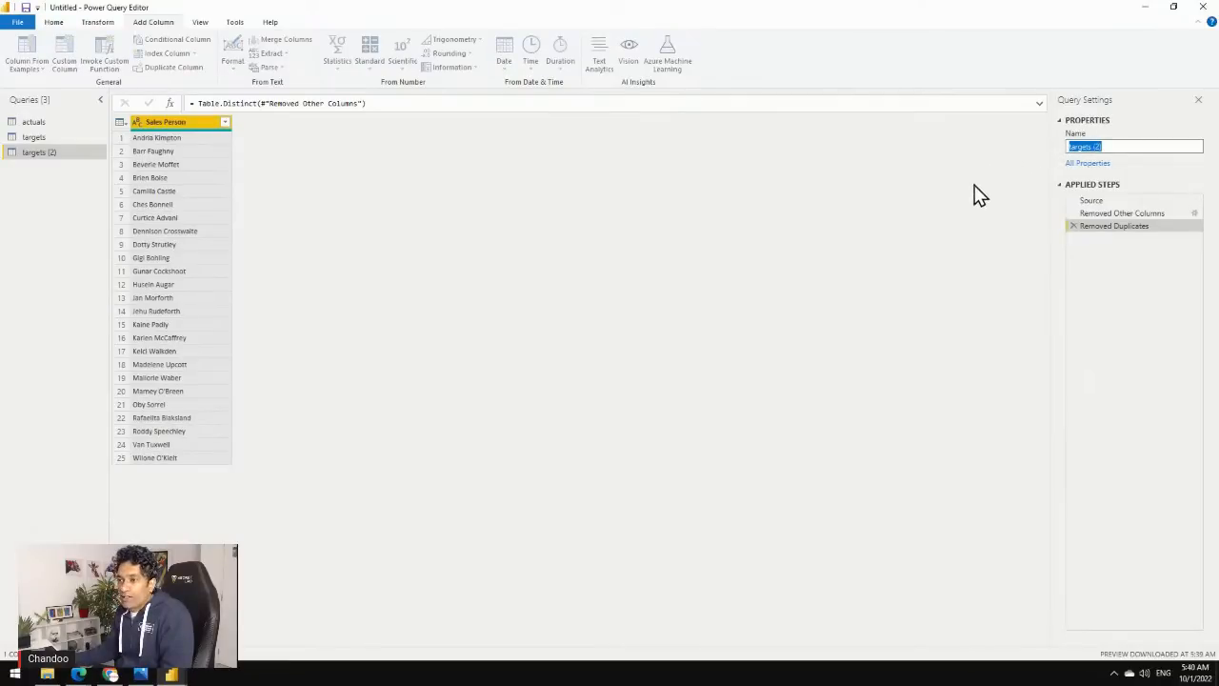
pyautogui.write('dSalesPerson')
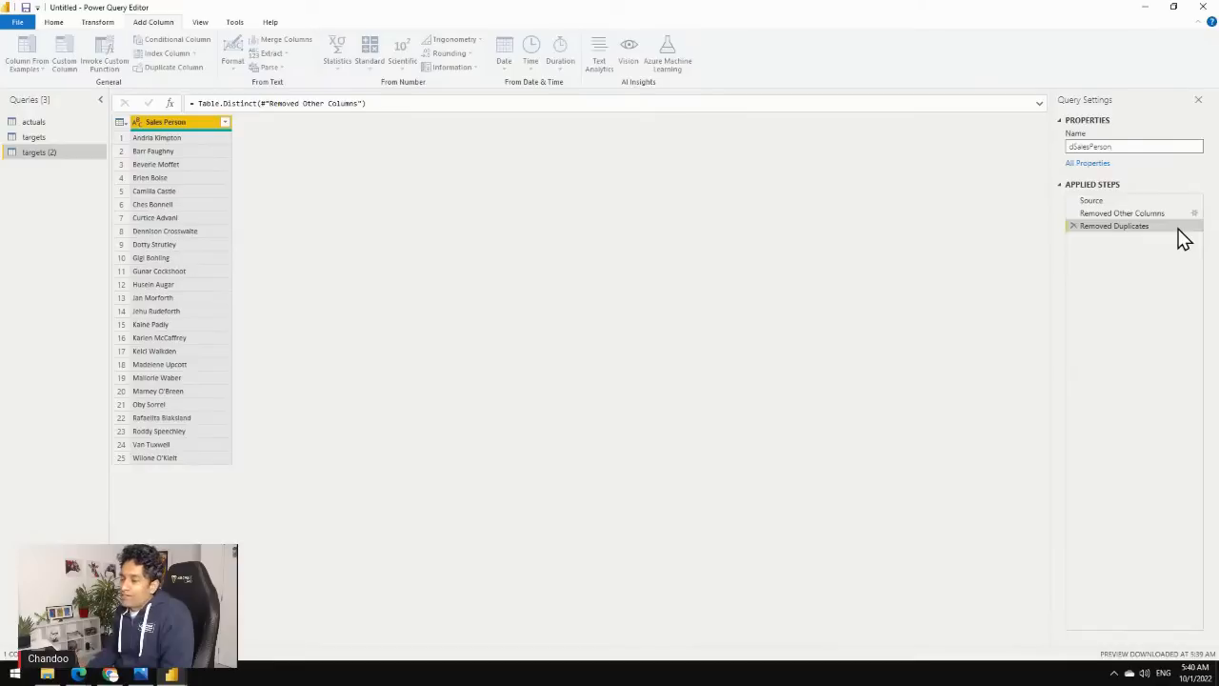
pyautogui.press('Return')
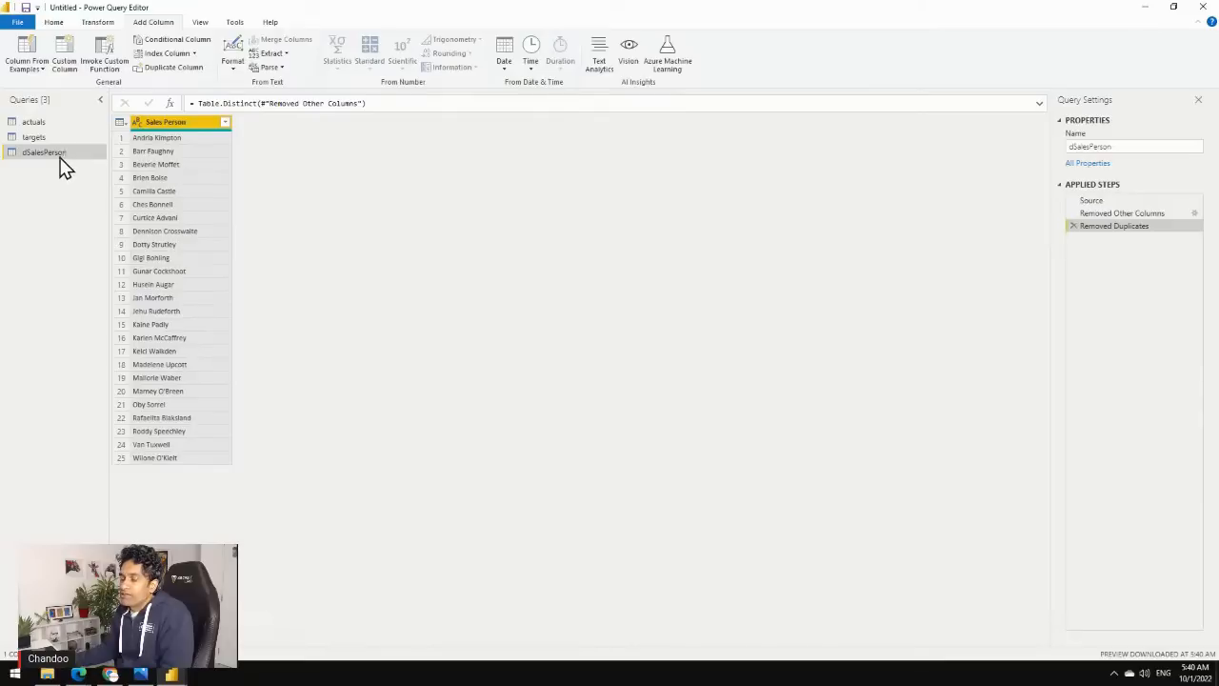
# Create another new query that references the targets query.
pyautogui.rightClick(35, 139)
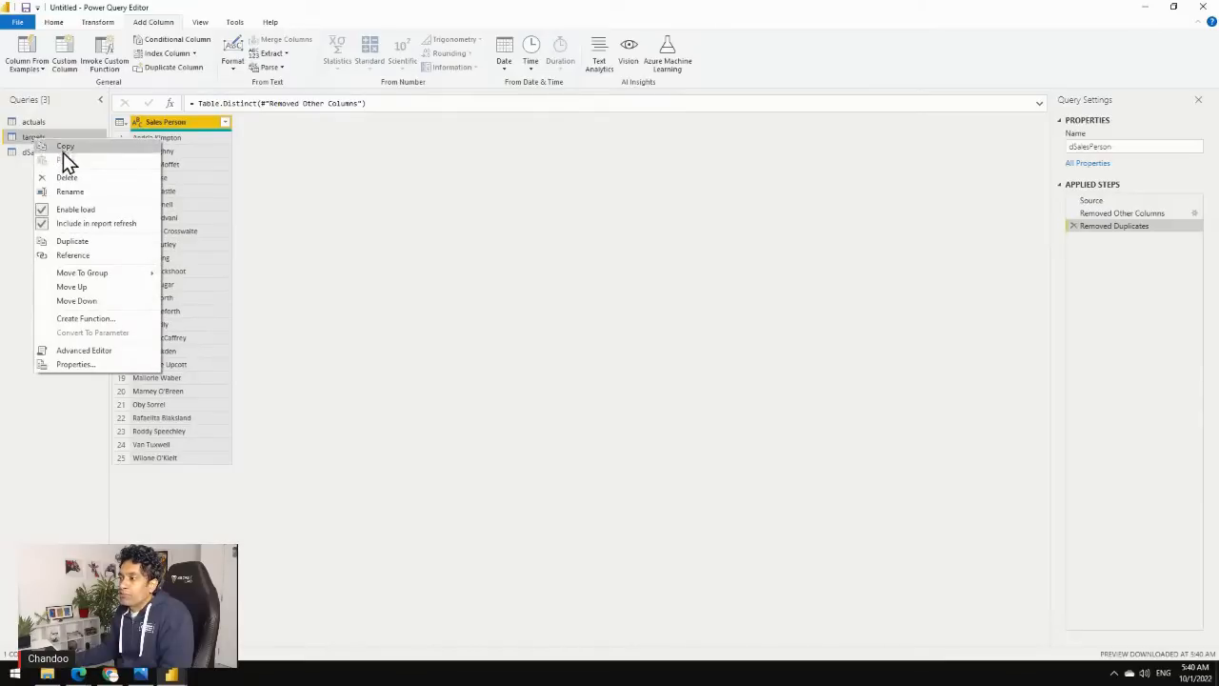
pyautogui.click(15, 186)
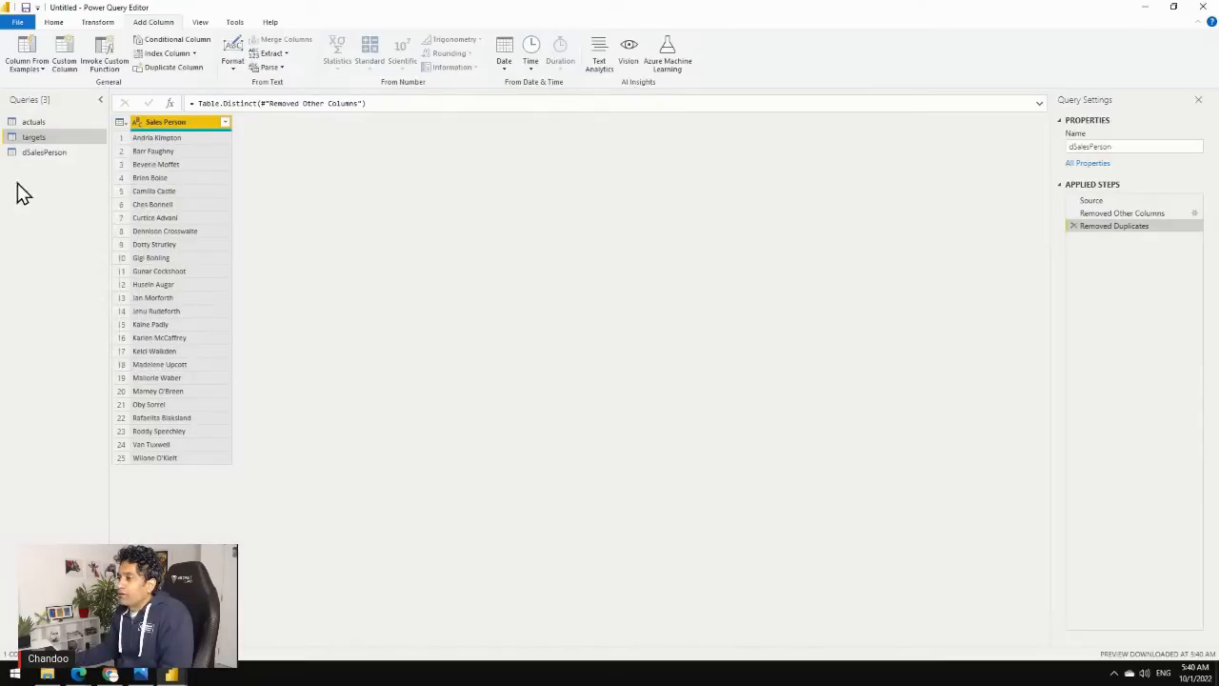
pyautogui.click(32, 125)
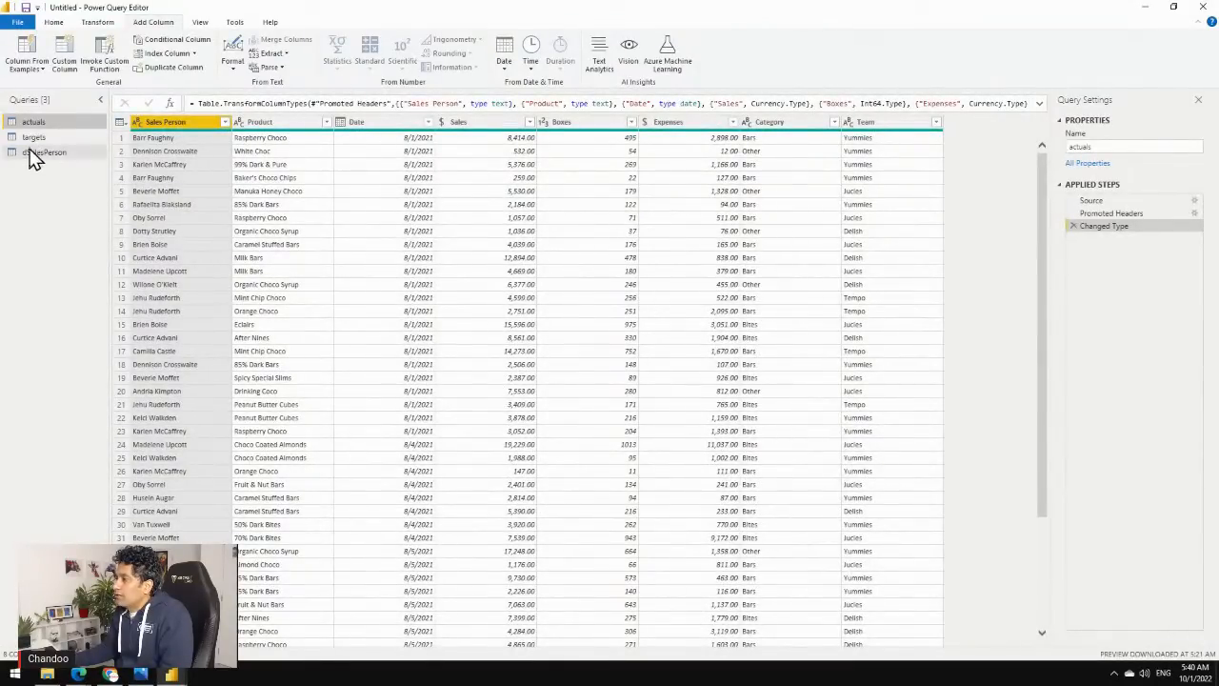
pyautogui.click(28, 139)
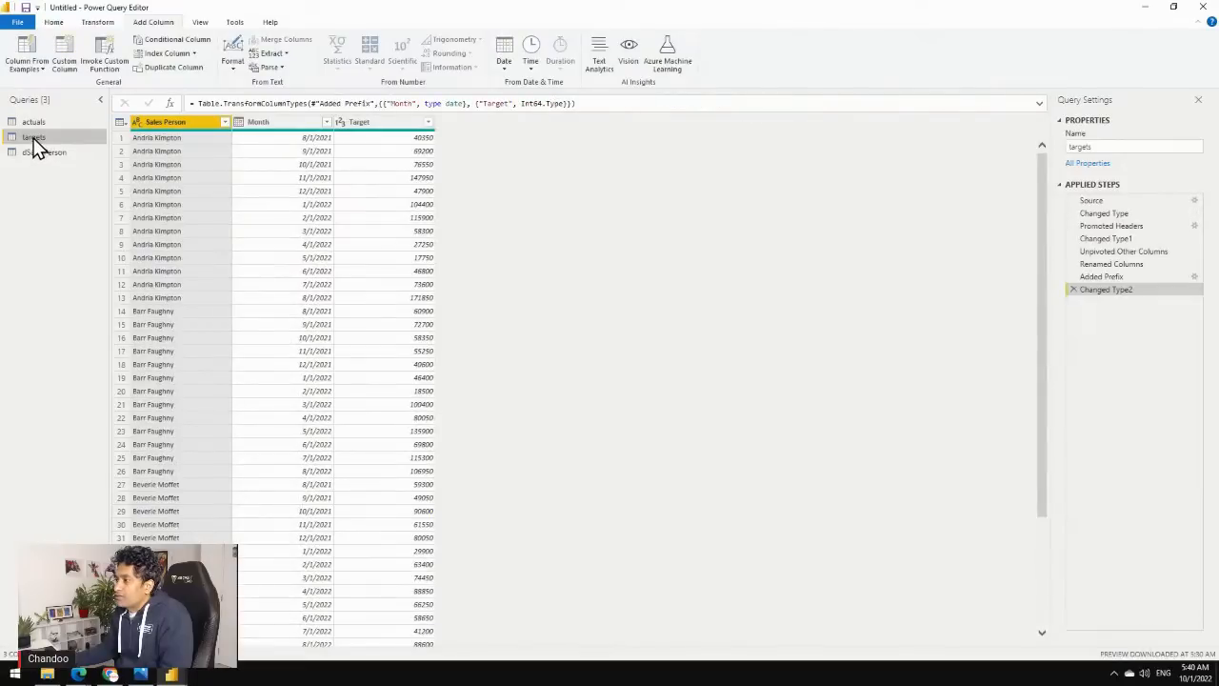
pyautogui.rightClick(33, 140)
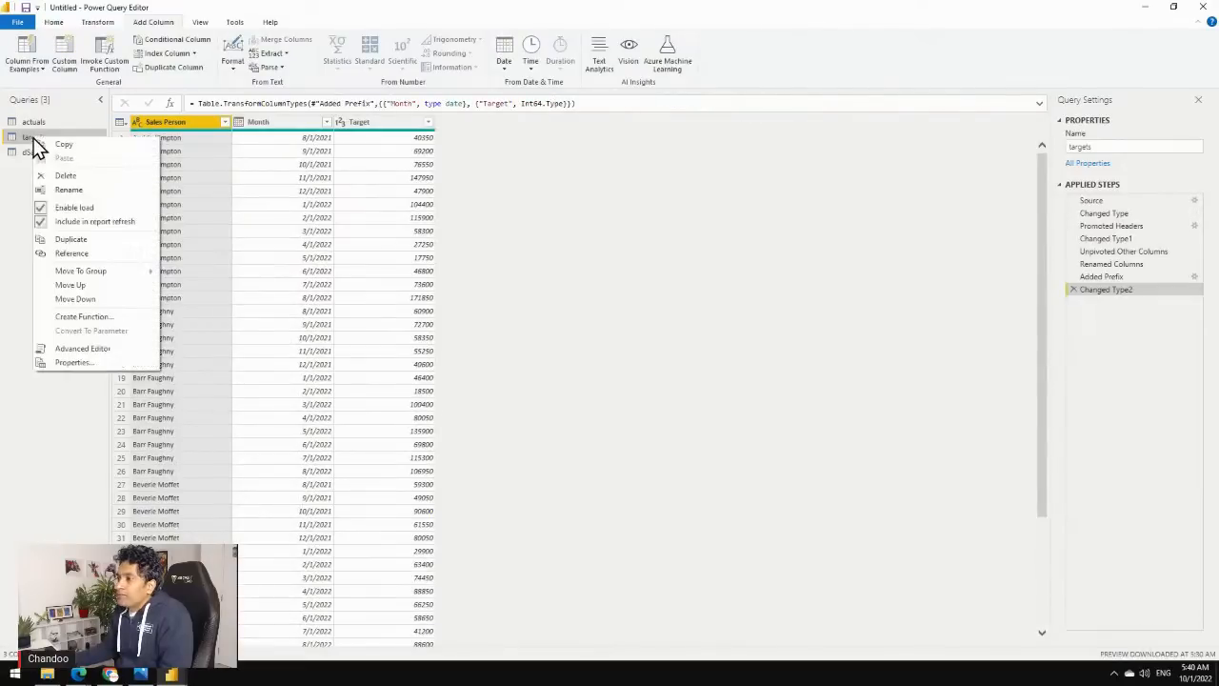
pyautogui.click(71, 253)
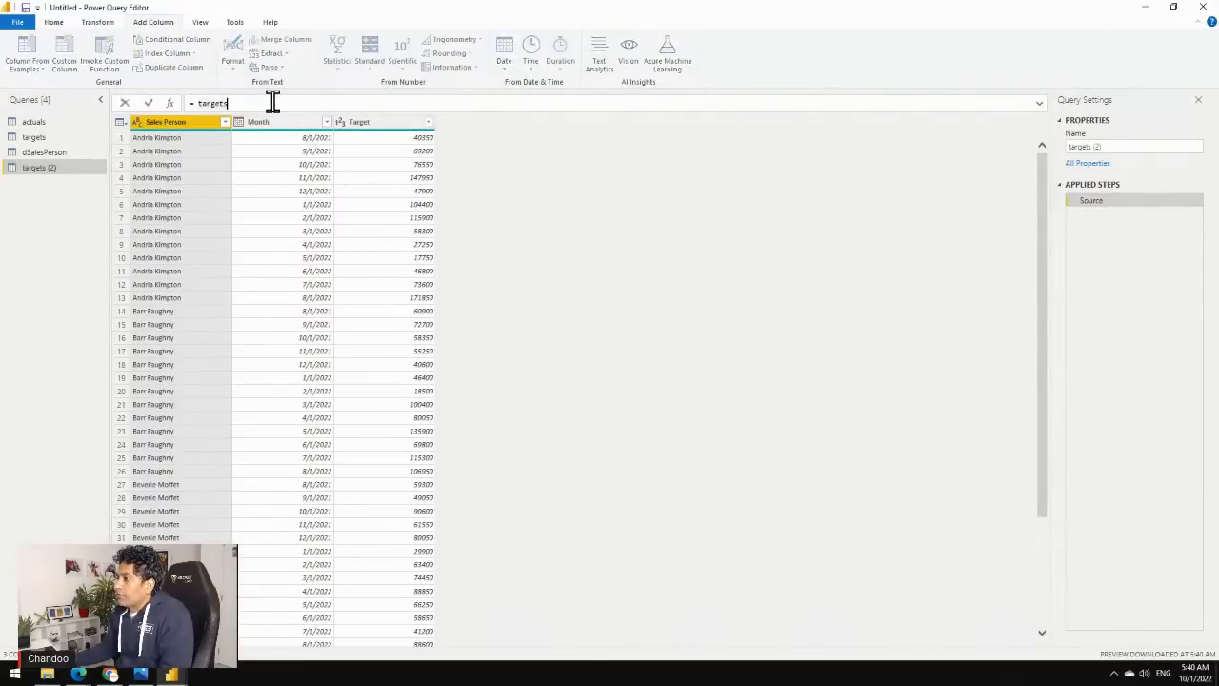
# Keep only the Month column in the second referenced query and remove its duplicate rows.
pyautogui.click(283, 125)
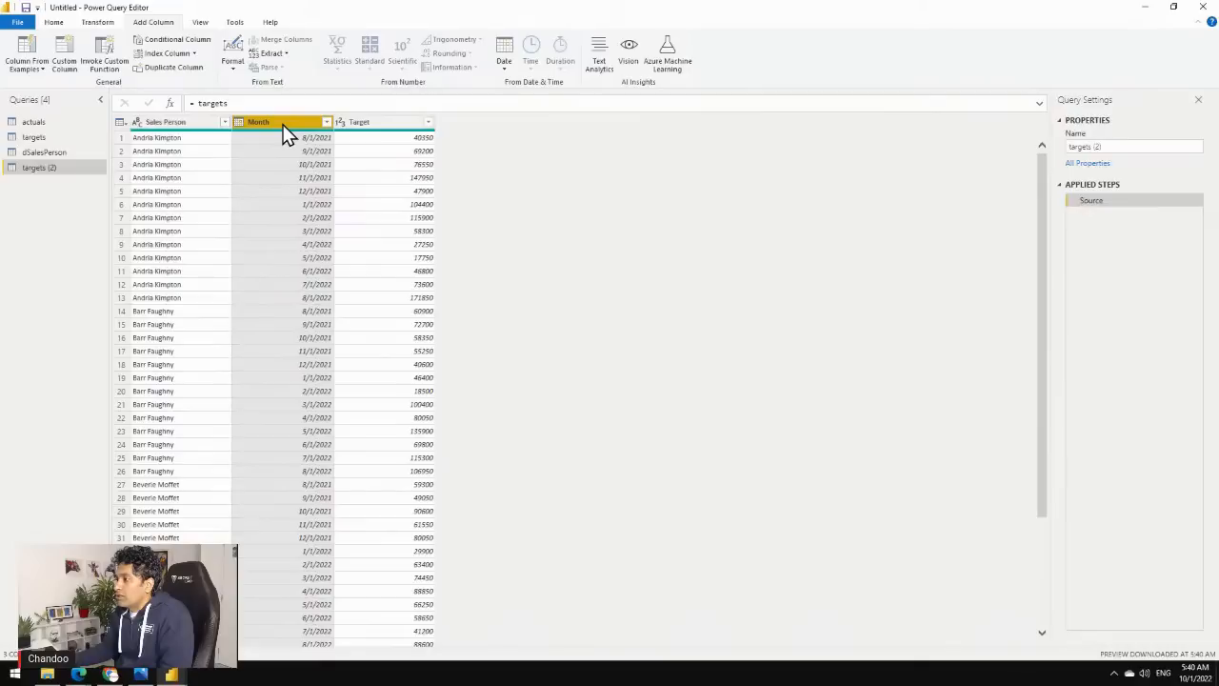
pyautogui.rightClick(288, 134)
pyautogui.click(339, 162)
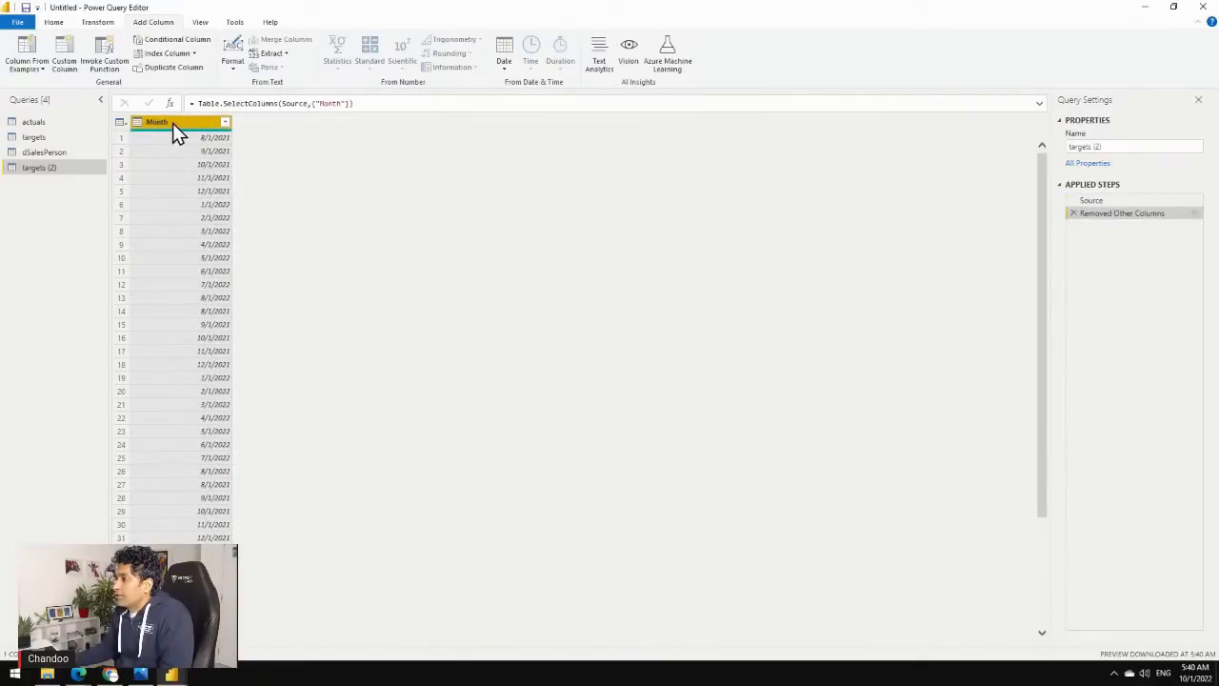
pyautogui.rightClick(186, 133)
pyautogui.click(256, 217)
# Rename the deduplicated Month query as dMonths.
pyautogui.moveTo(1157, 148); pyautogui.dragTo(937, 146)
pyautogui.write('dMonths')
pyautogui.press('Return')
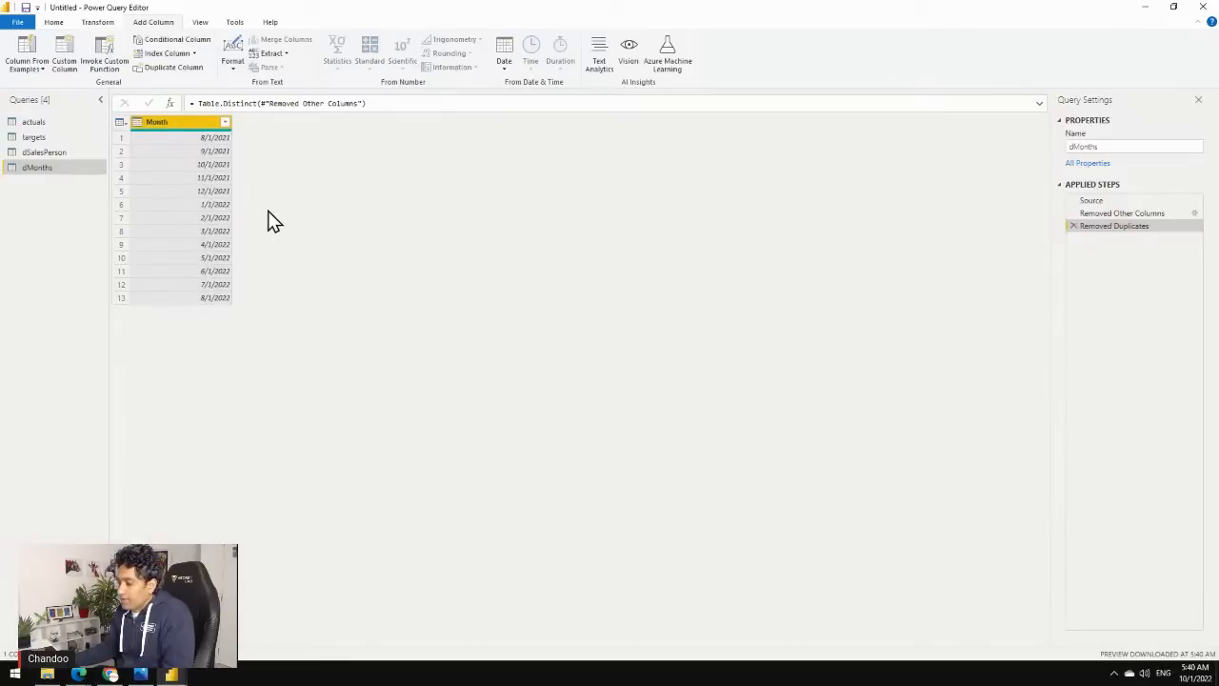
# Enlarge the editor display and compare the month list in dMonths with the Date values in the actuals query.
pyautogui.press('alt')
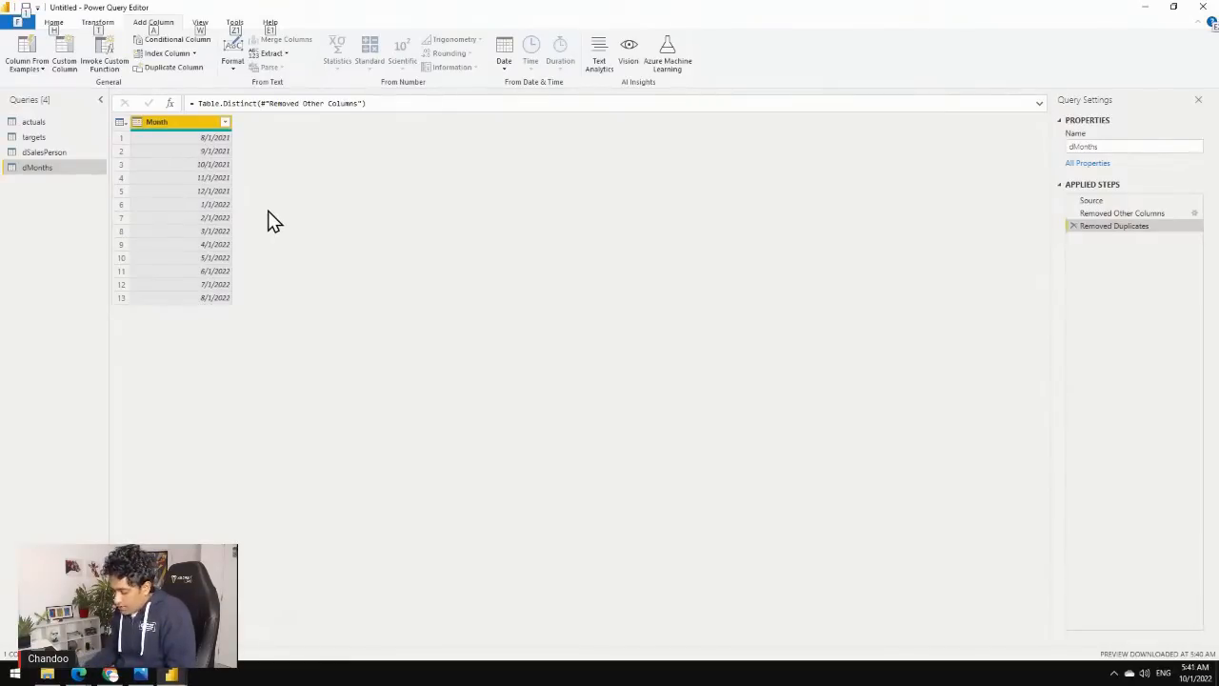
pyautogui.press('Escape')
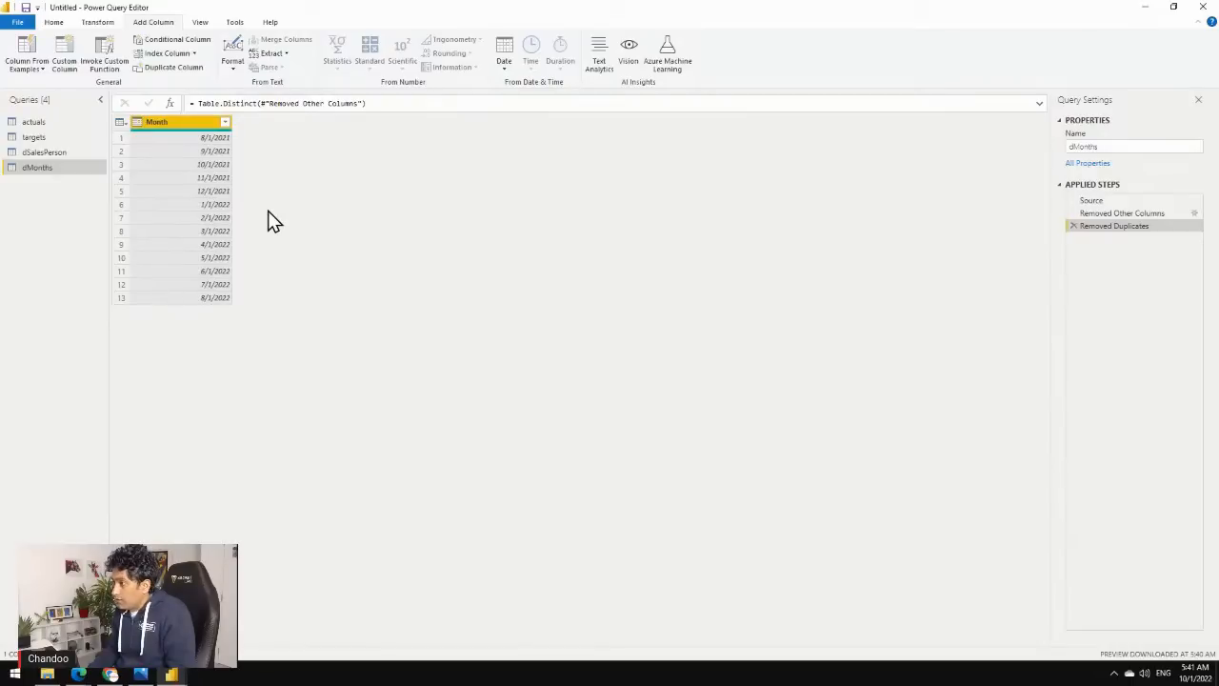
pyautogui.hotkey('ctrl', '+')
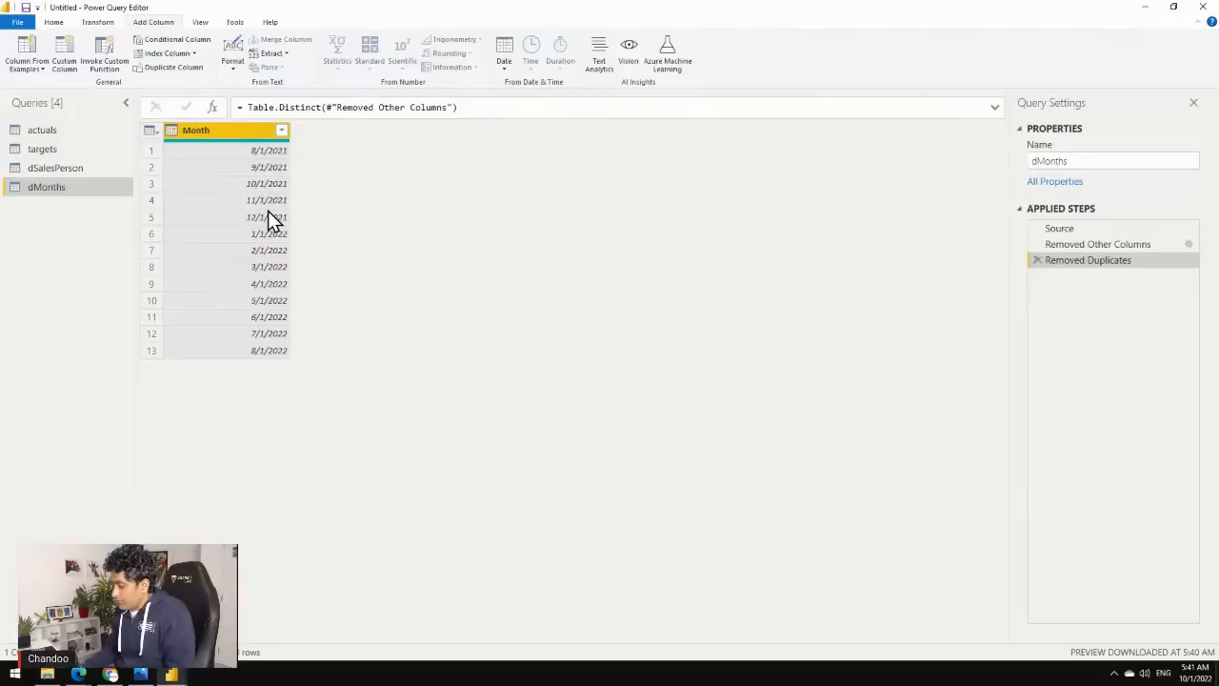
pyautogui.hotkey('ctrl', '+')
pyautogui.hotkey('ctrl', '+')
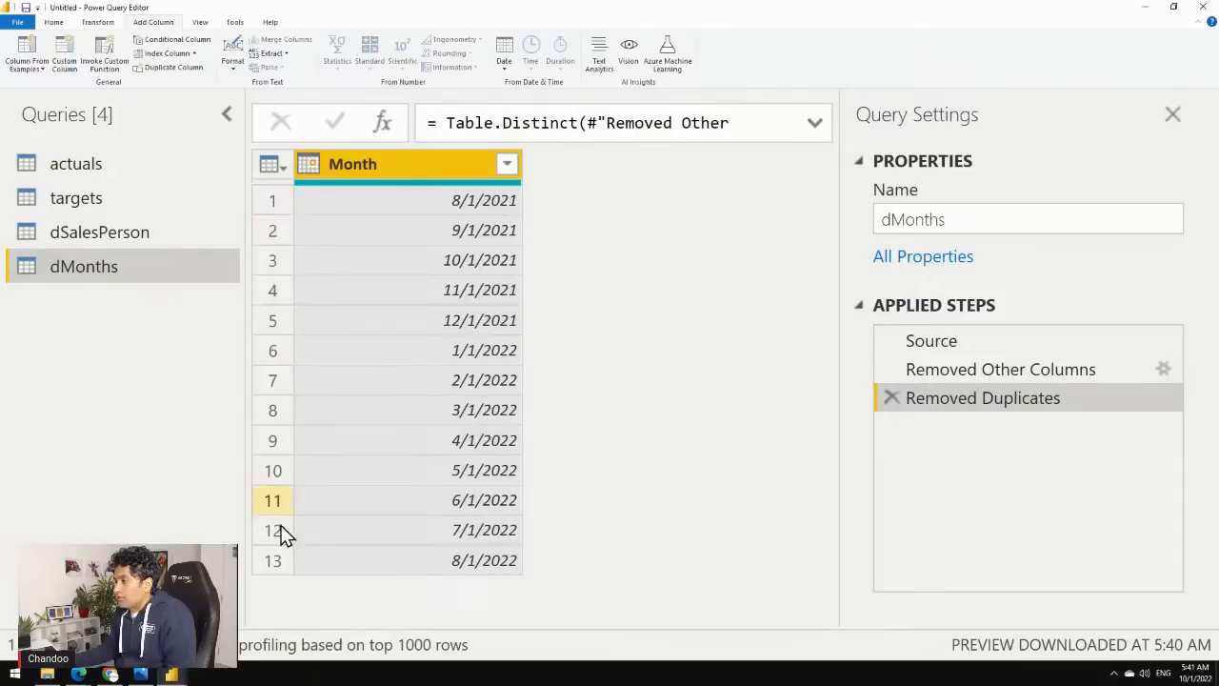
pyautogui.click(89, 166)
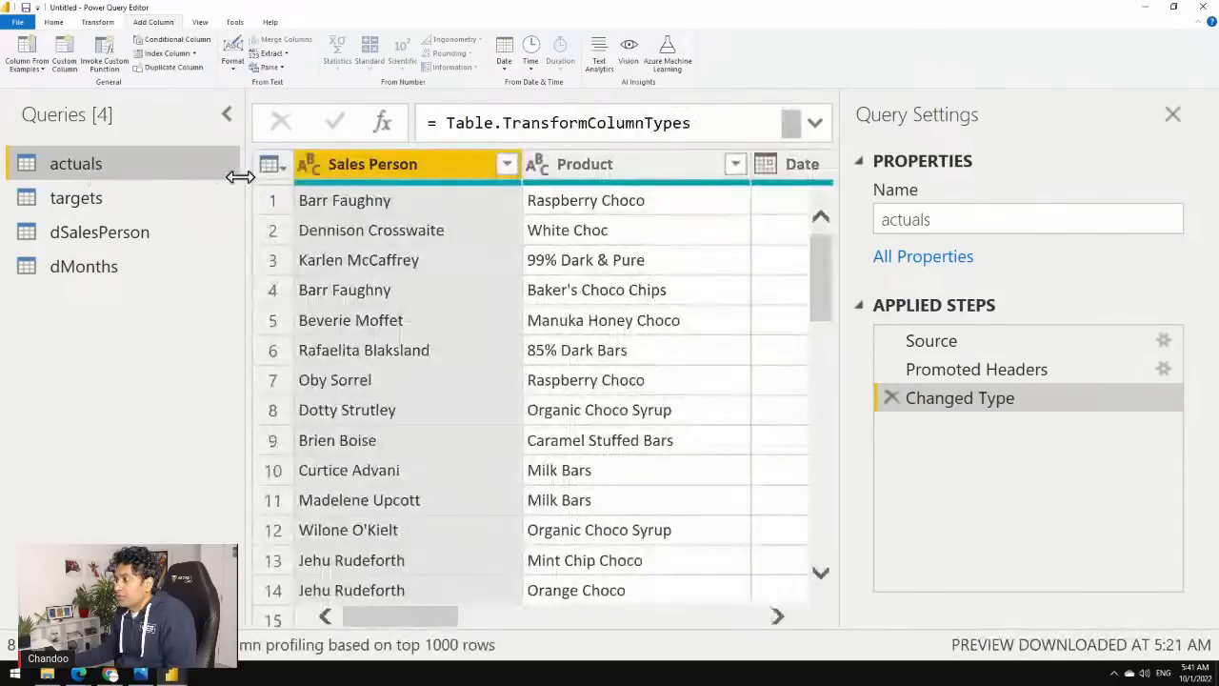
pyautogui.moveTo(428, 617); pyautogui.dragTo(543, 618)
pyautogui.click(515, 164)
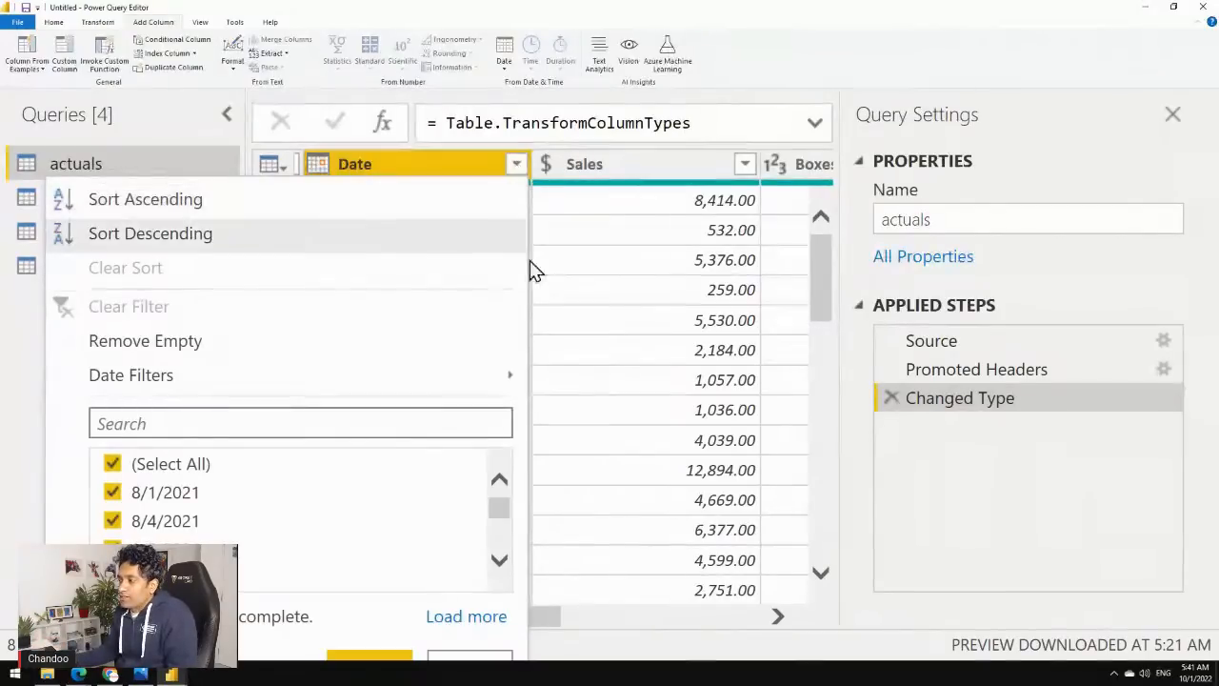
pyautogui.moveTo(501, 510); pyautogui.dragTo(528, 482)
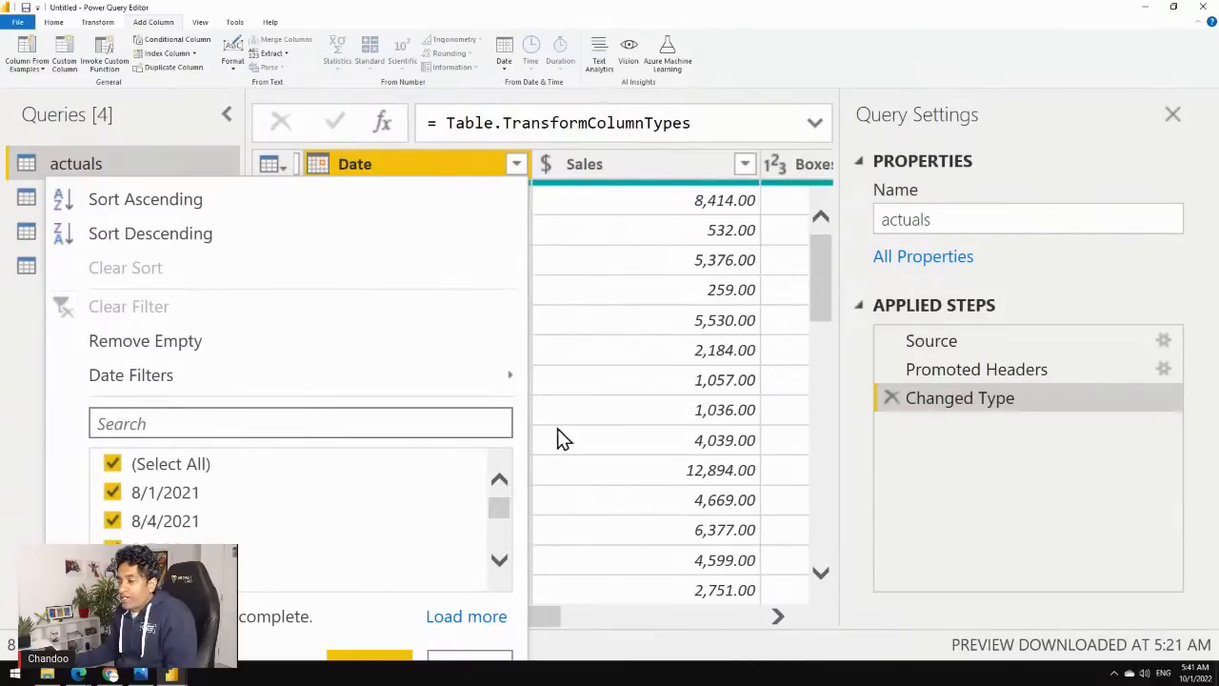
pyautogui.click(601, 385)
# Add a Start of Month column to the actuals query, calculated from the Date column.
pyautogui.click(434, 171)
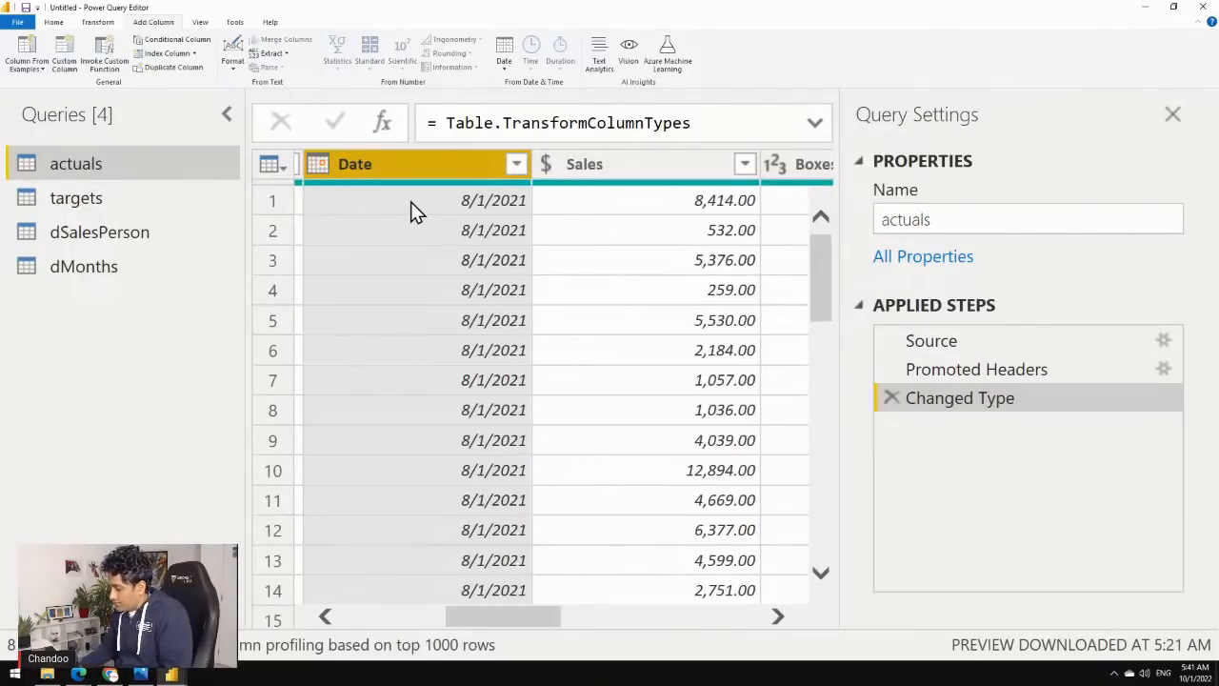
pyautogui.hotkey('ctrl', '-')
pyautogui.hotkey('ctrl', '-')
pyautogui.hotkey('ctrl', '-')
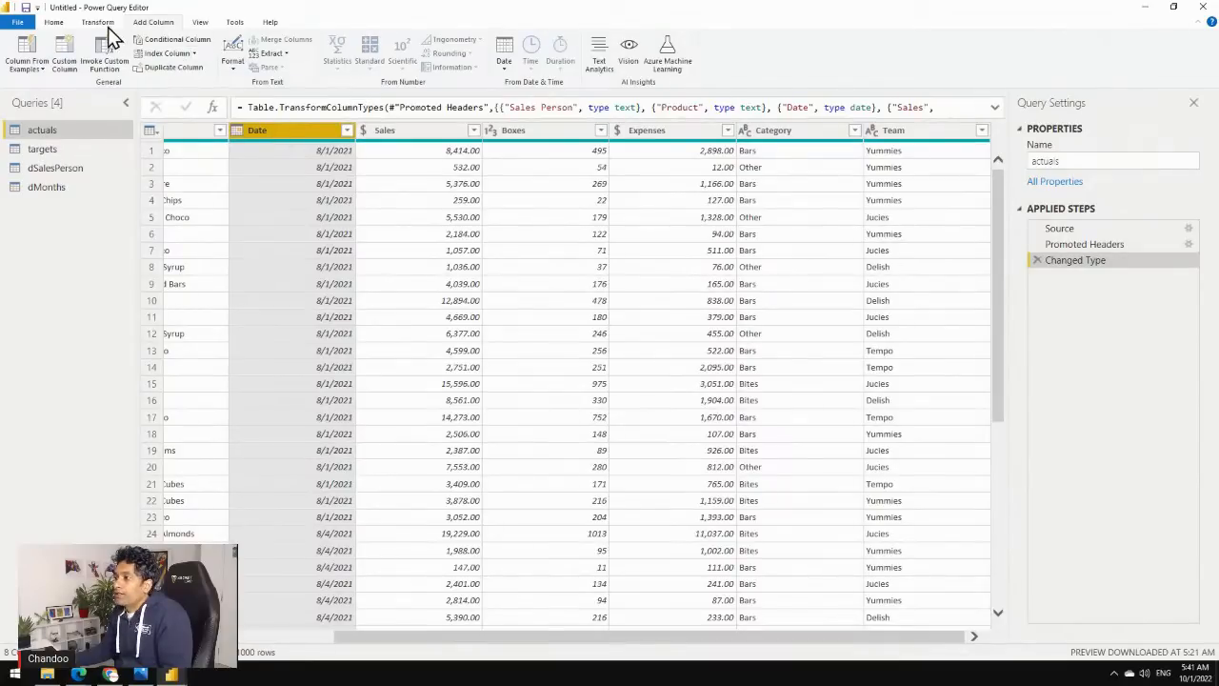
pyautogui.click(503, 65)
pyautogui.moveTo(545, 142)
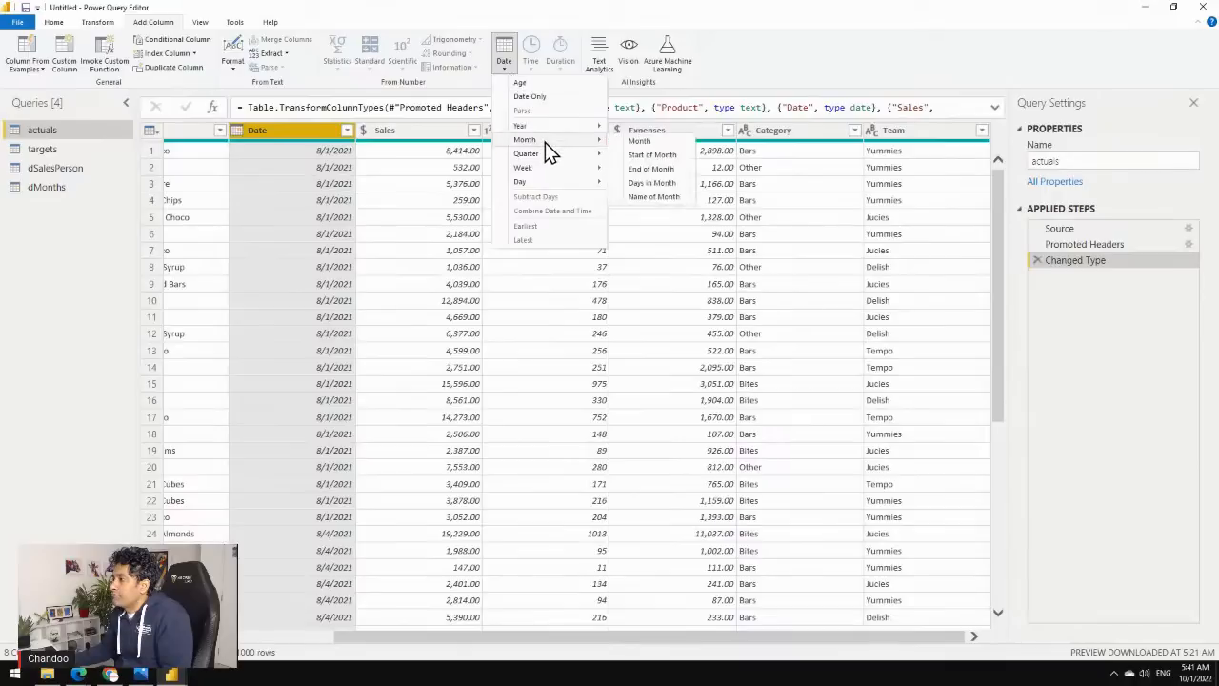
pyautogui.click(648, 155)
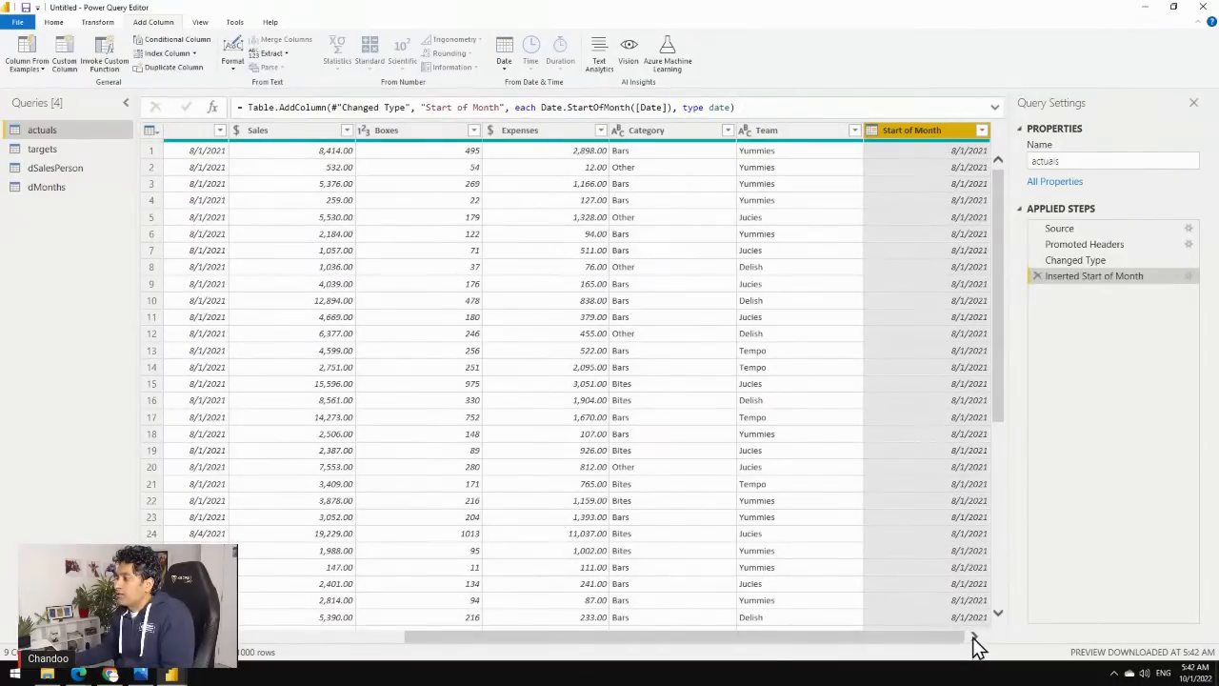
# Rename the added Start of Month column in the actuals query as Month.
pyautogui.doubleClick(910, 133)
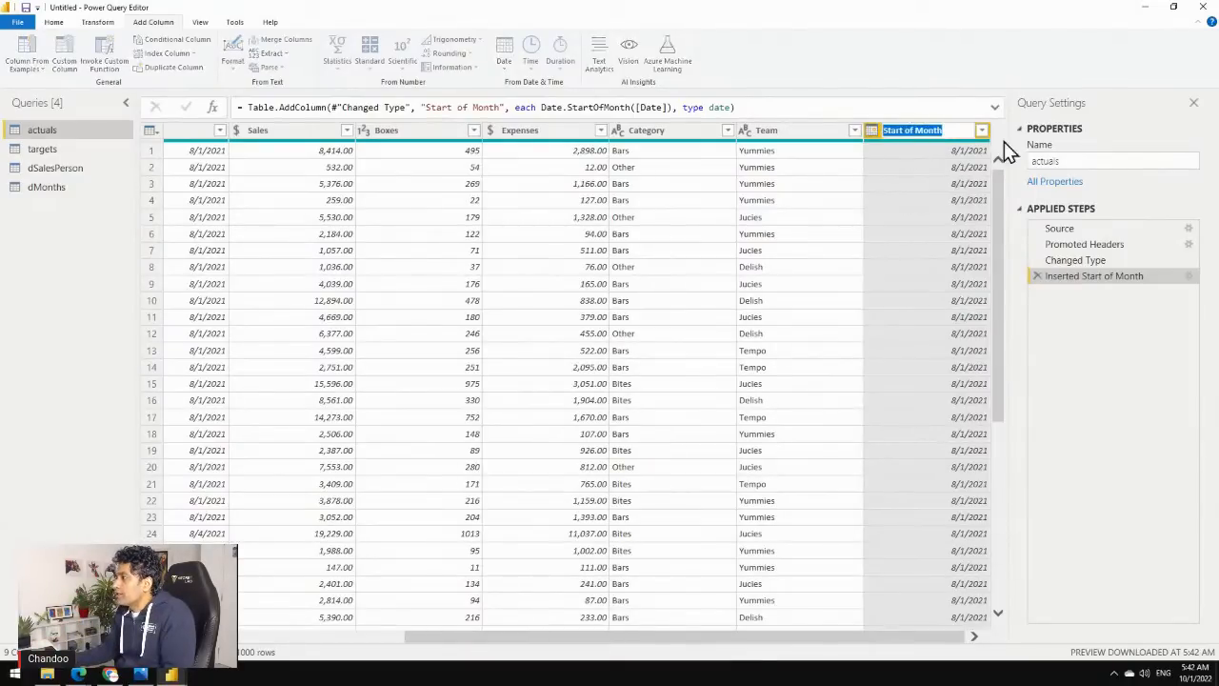
pyautogui.press('Escape')
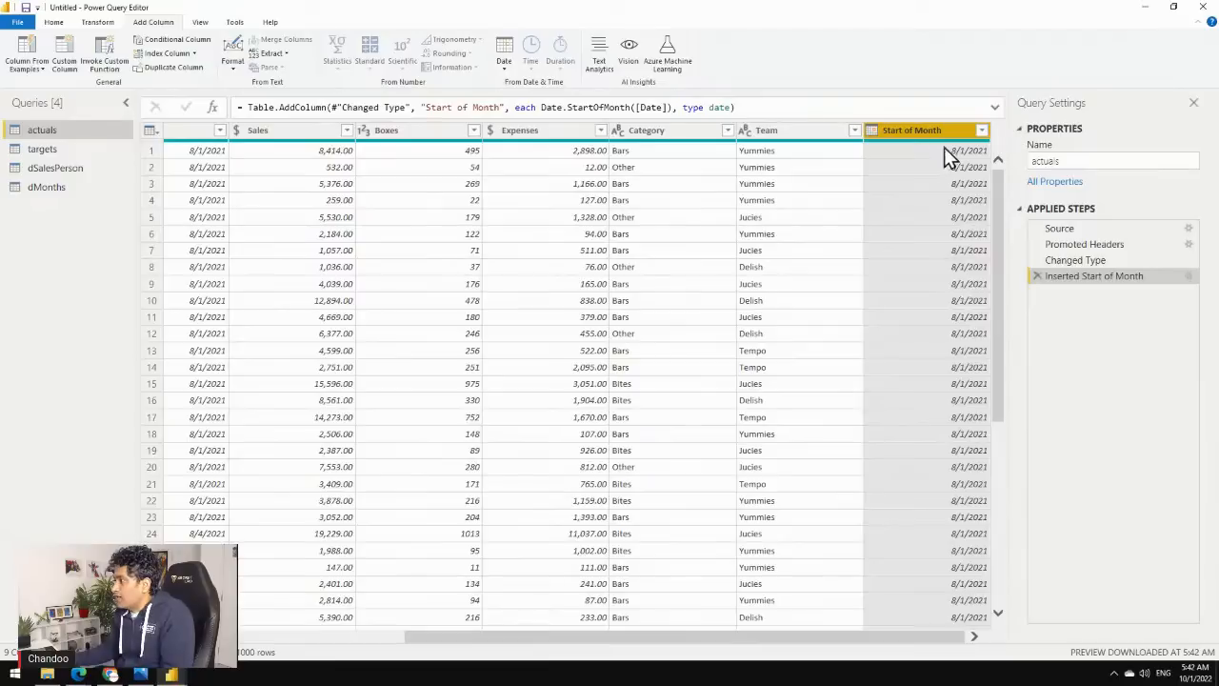
pyautogui.doubleClick(952, 130)
pyautogui.write('Month')
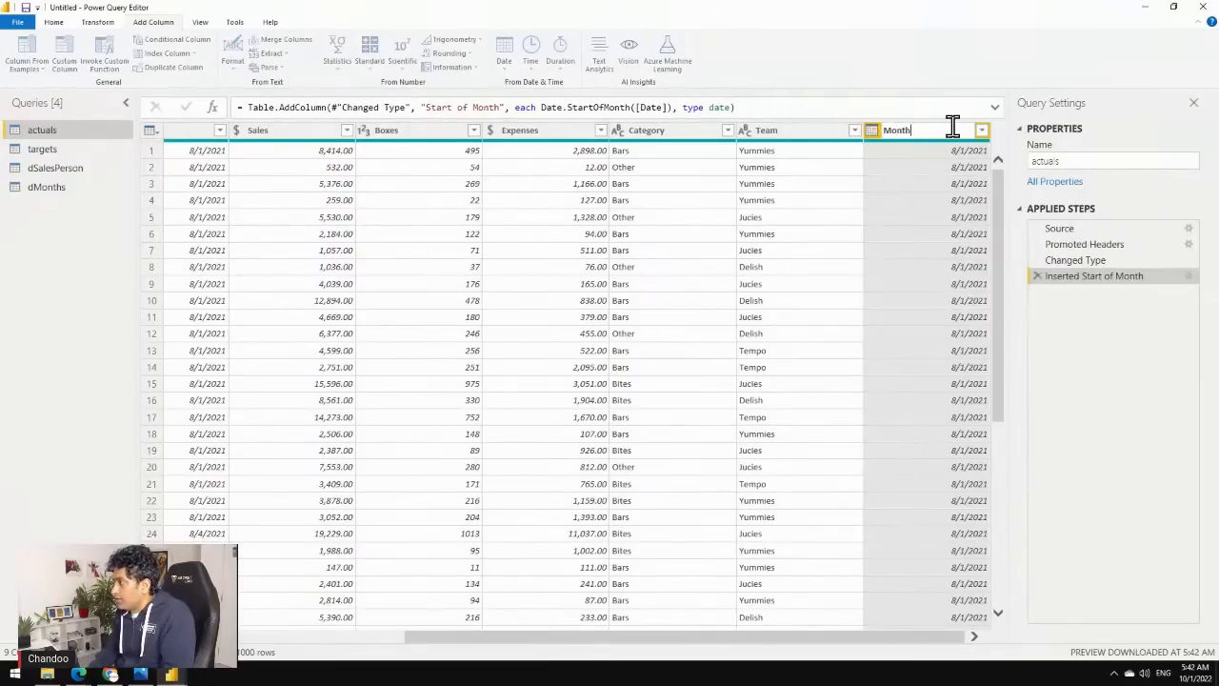
pyautogui.press('Return')
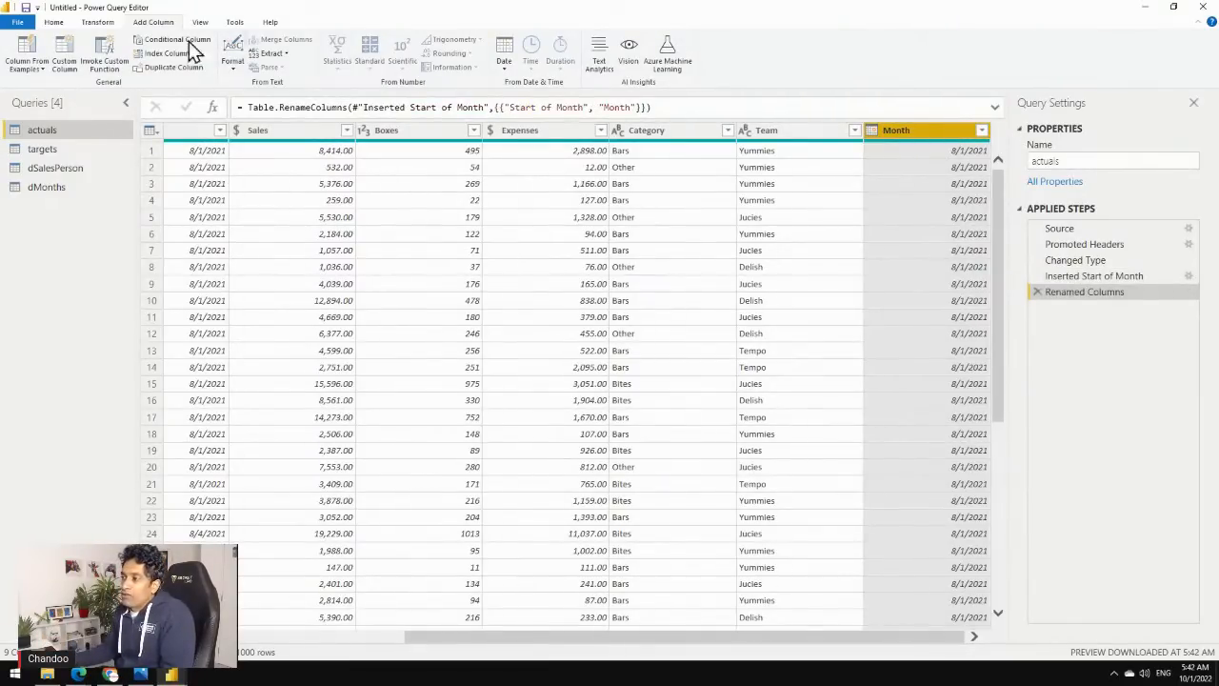
# Review the dMonths, targets and actuals queries to compare the columns they share.
pyautogui.click(55, 186)
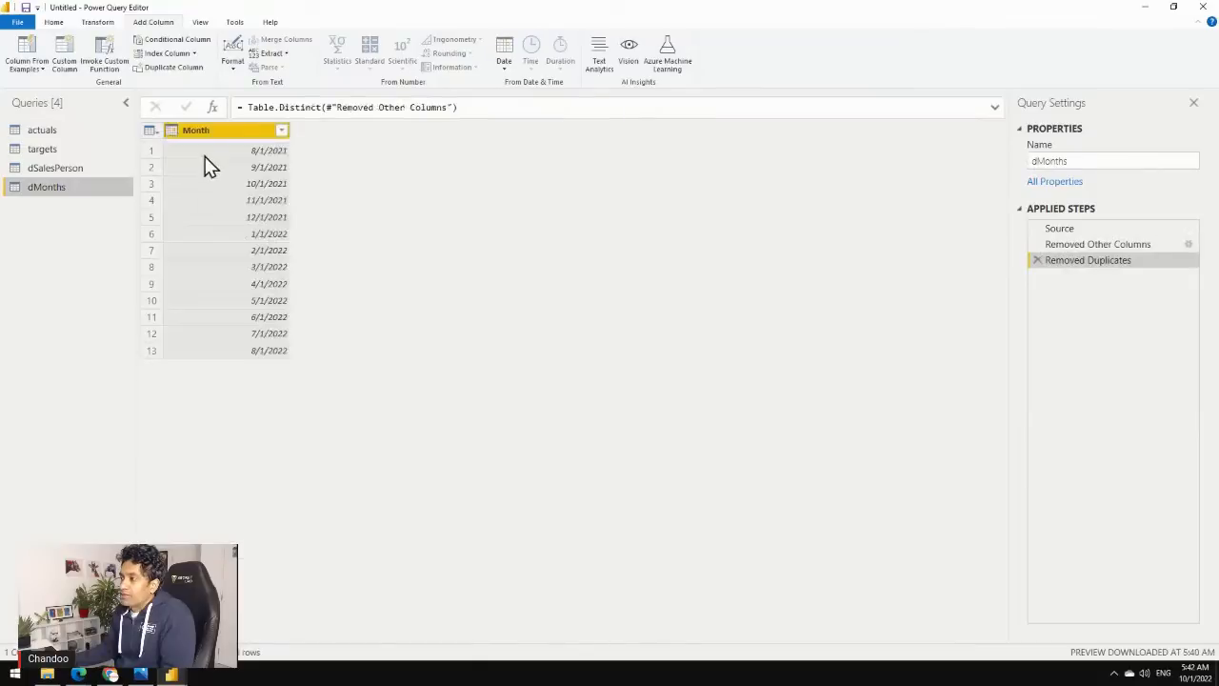
pyautogui.click(44, 149)
pyautogui.click(45, 132)
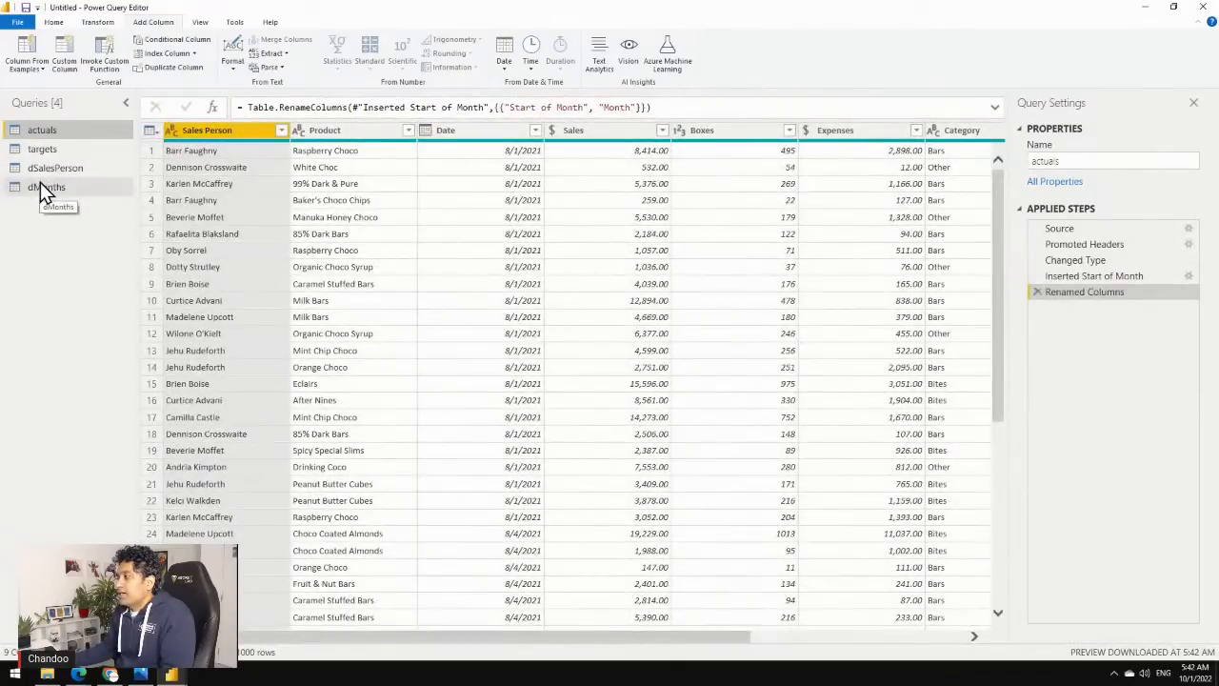
pyautogui.click(43, 187)
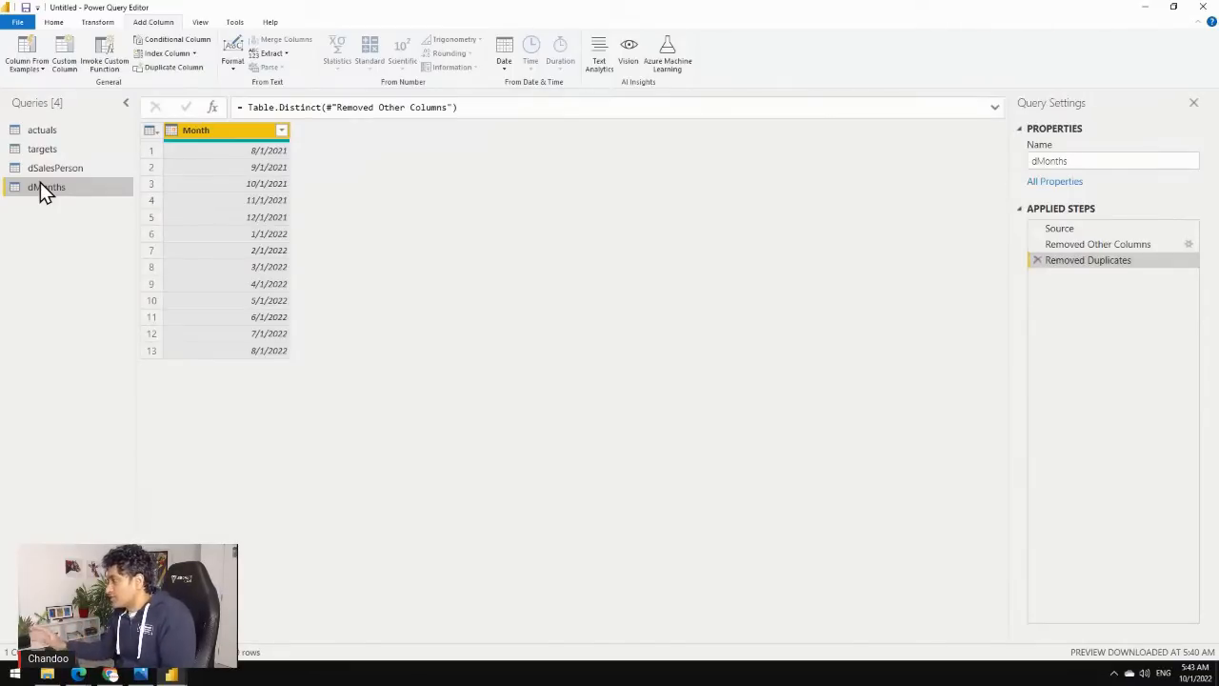
pyautogui.click(55, 131)
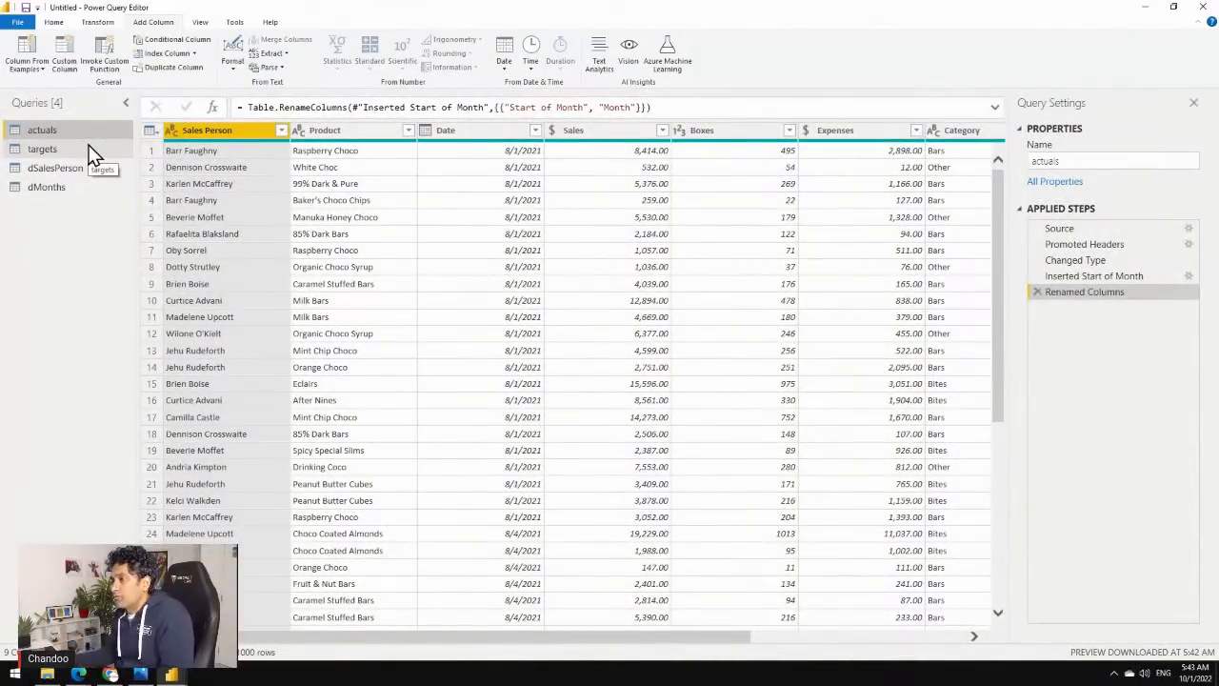
pyautogui.click(53, 22)
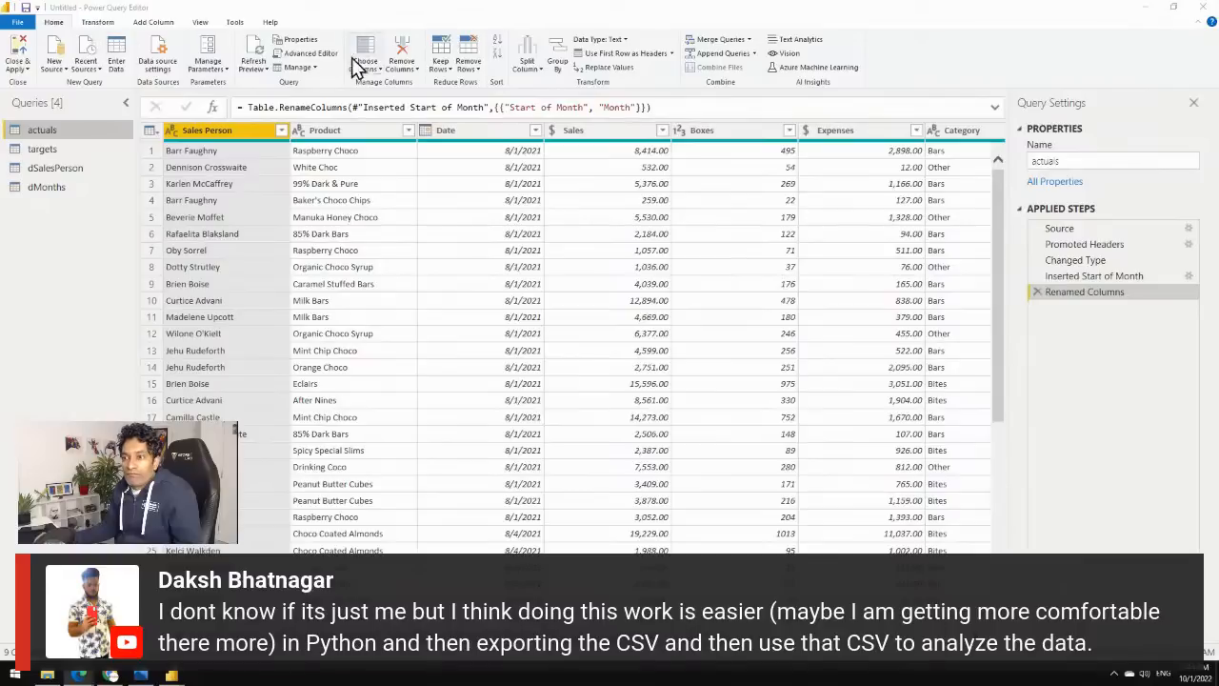
pyautogui.click(97, 22)
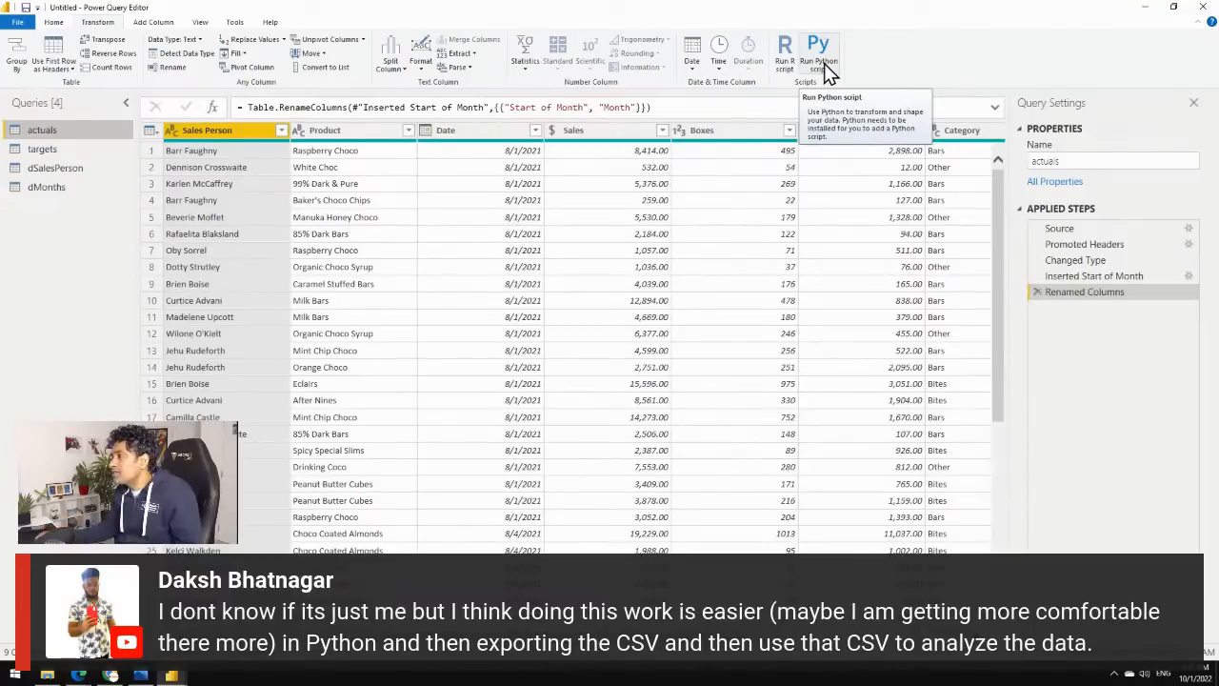
# Close the query editor with all changes applied and open the data model diagram.
pyautogui.click(53, 22)
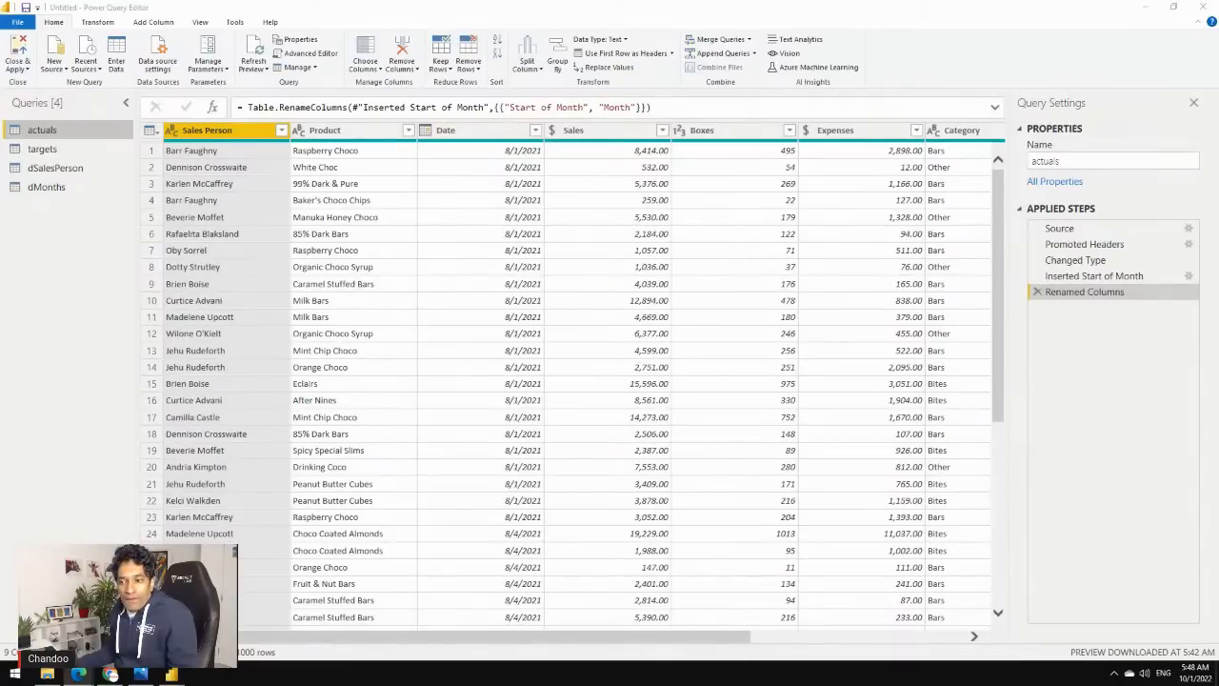
pyautogui.click(14, 52)
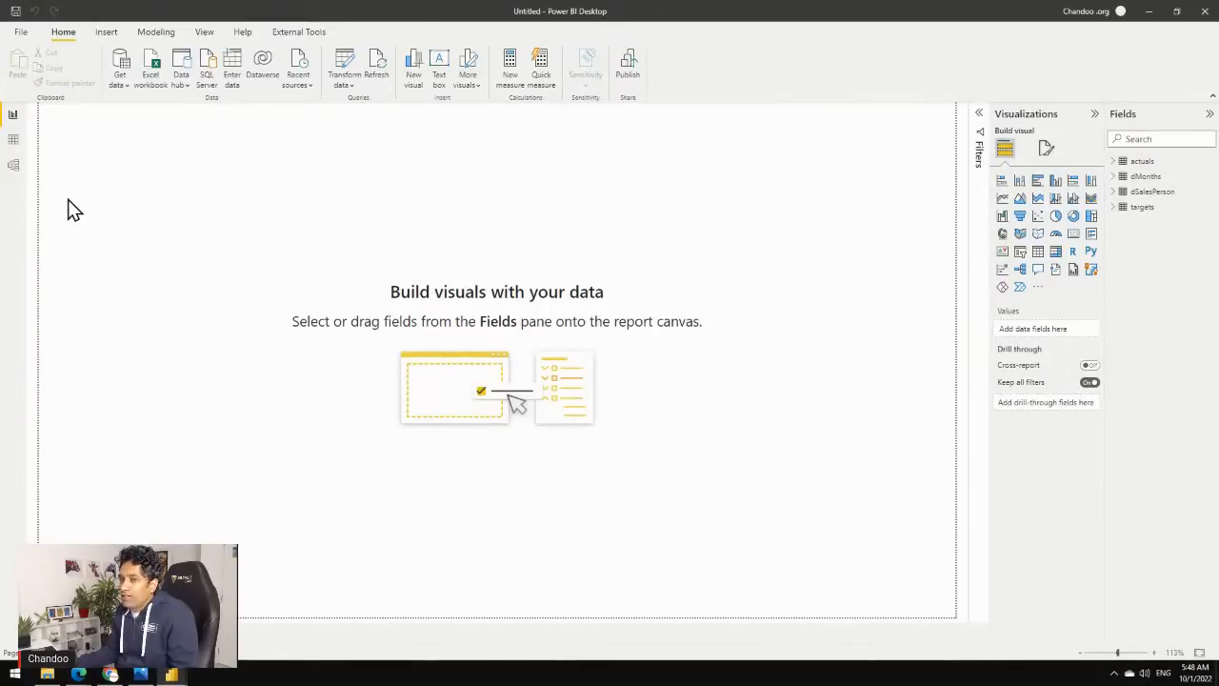
pyautogui.click(15, 171)
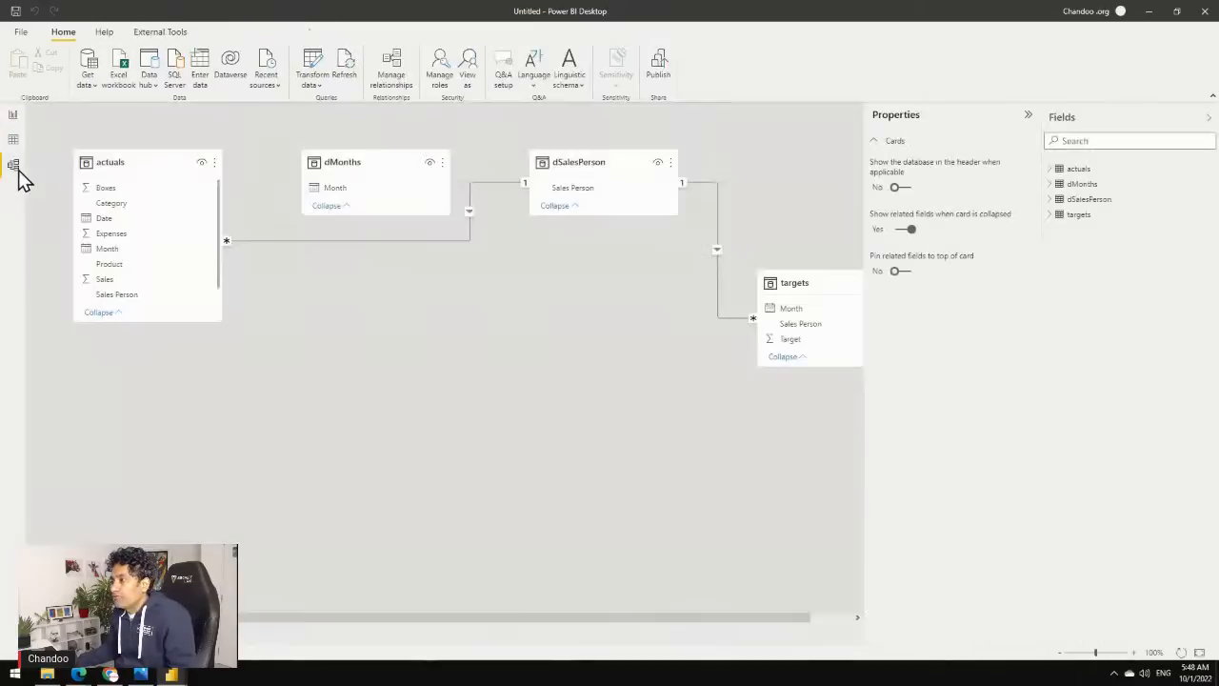
# Rearrange the model diagram so dSalesPerson and dMonths are stacked between the actuals and targets tables.
pyautogui.moveTo(739, 312); pyautogui.dragTo(354, 390)
pyautogui.moveTo(361, 162); pyautogui.dragTo(688, 319)
pyautogui.moveTo(610, 183); pyautogui.dragTo(390, 209)
pyautogui.moveTo(441, 403); pyautogui.dragTo(661, 181)
pyautogui.moveTo(694, 326); pyautogui.dragTo(376, 335)
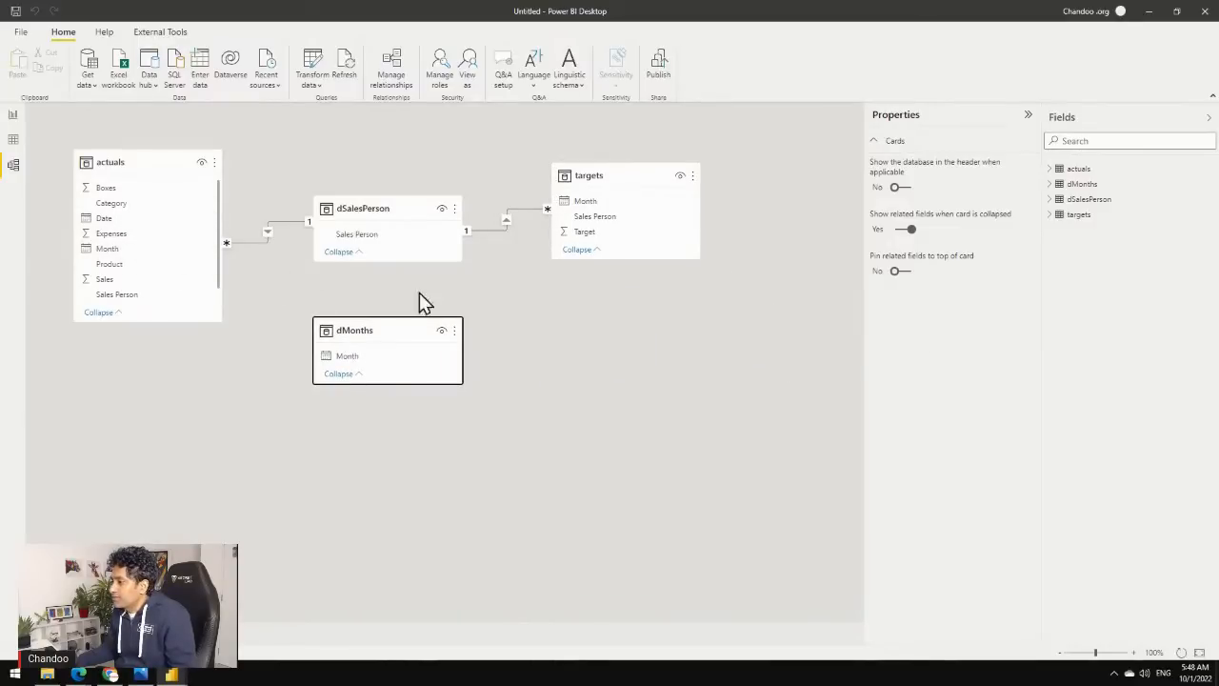
# Enlarge the model diagram to 150% and collapse the Properties and Fields panes.
pyautogui.click(1143, 659)
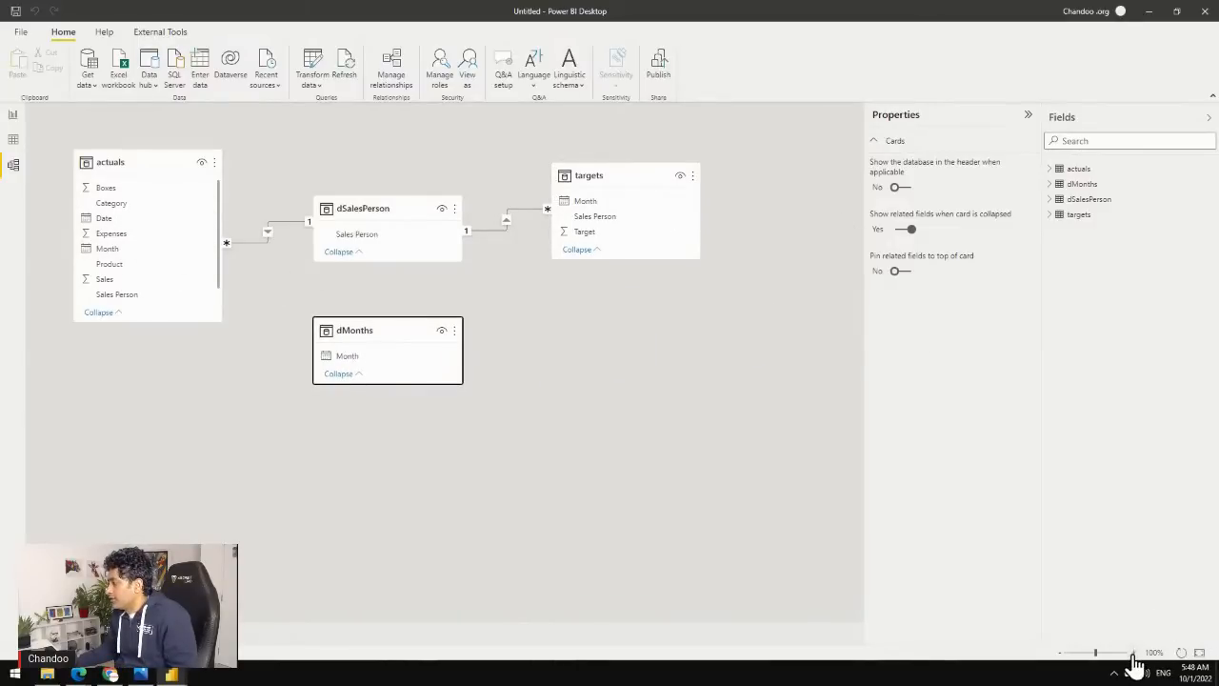
pyautogui.click(1133, 653)
pyautogui.click(1134, 653)
pyautogui.click(1134, 654)
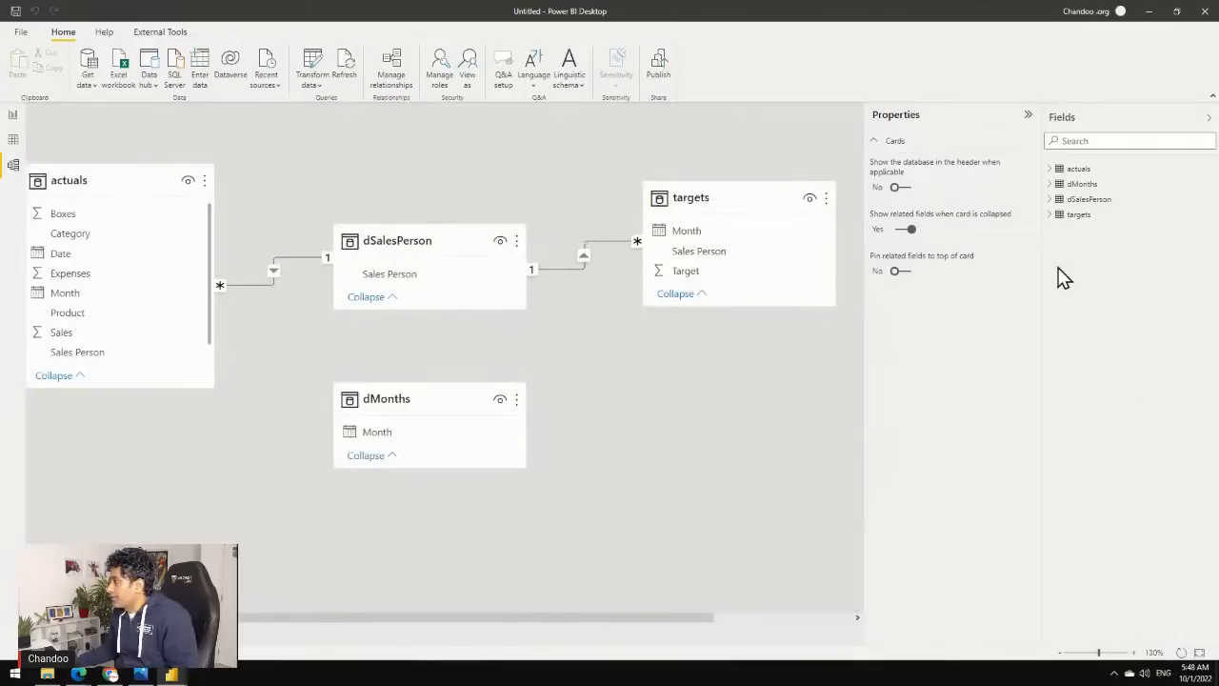
pyautogui.click(1028, 115)
pyautogui.click(1207, 118)
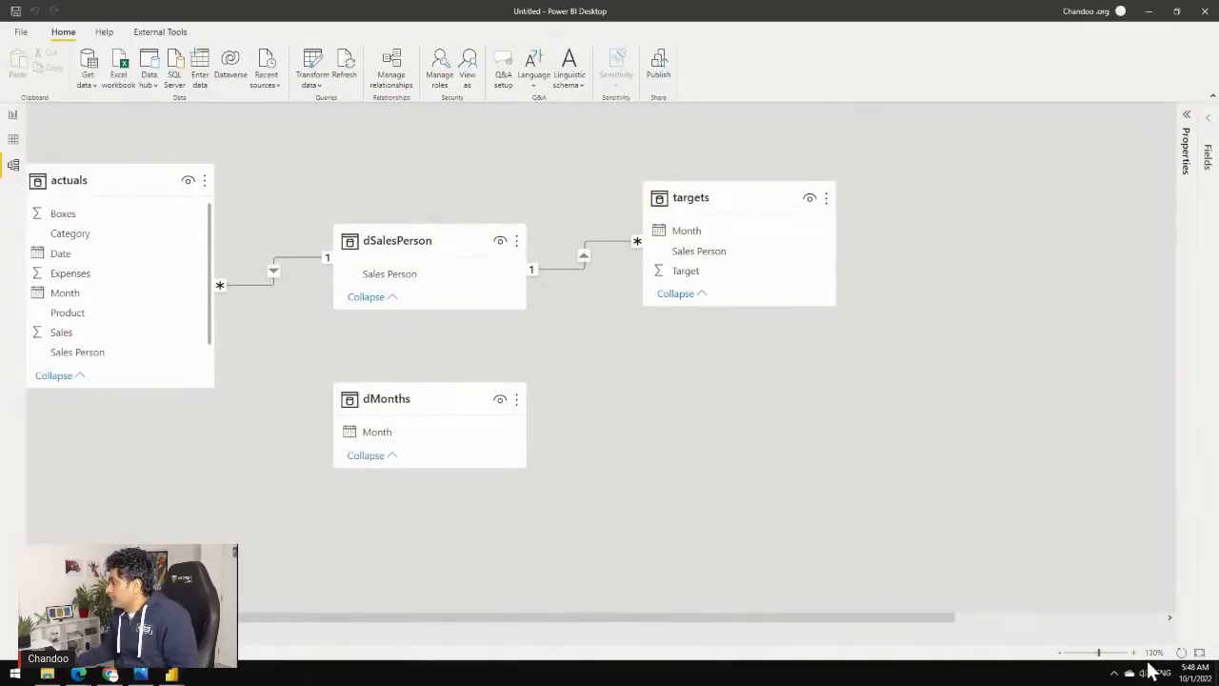
pyautogui.click(1134, 653)
pyautogui.click(1134, 653)
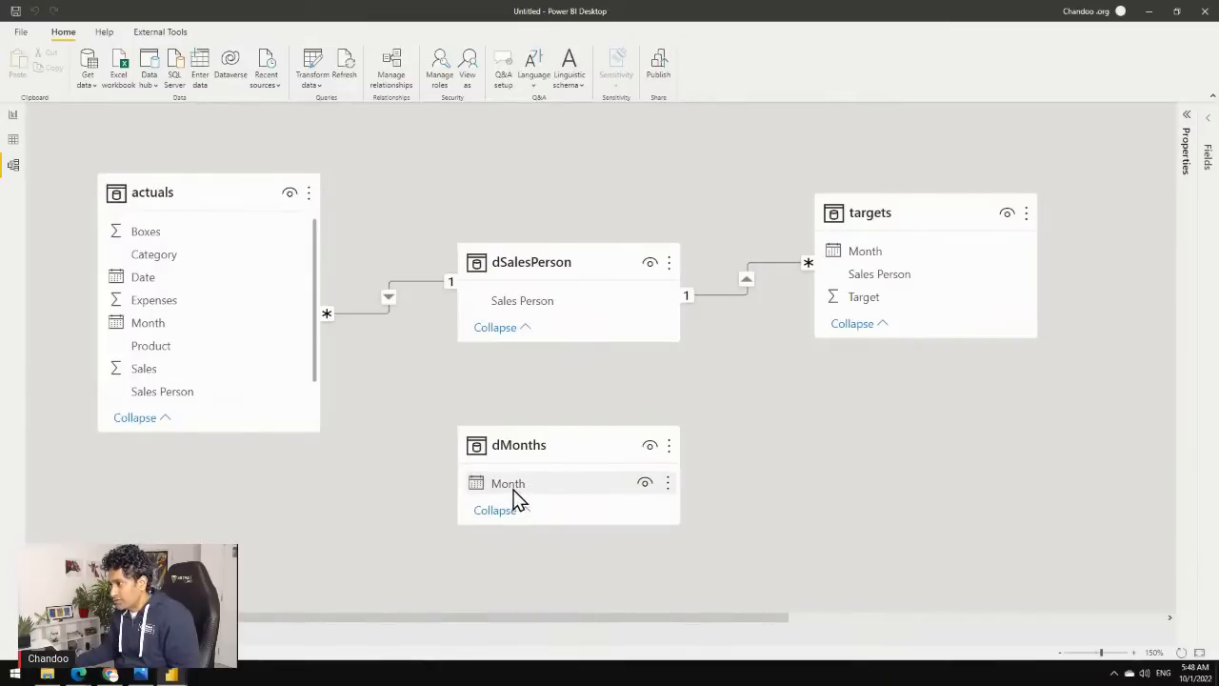
# Create relationships from the dMonths Month field to the Month fields of actuals and targets, and slightly shorten the actuals card.
pyautogui.moveTo(481, 492); pyautogui.dragTo(191, 326)
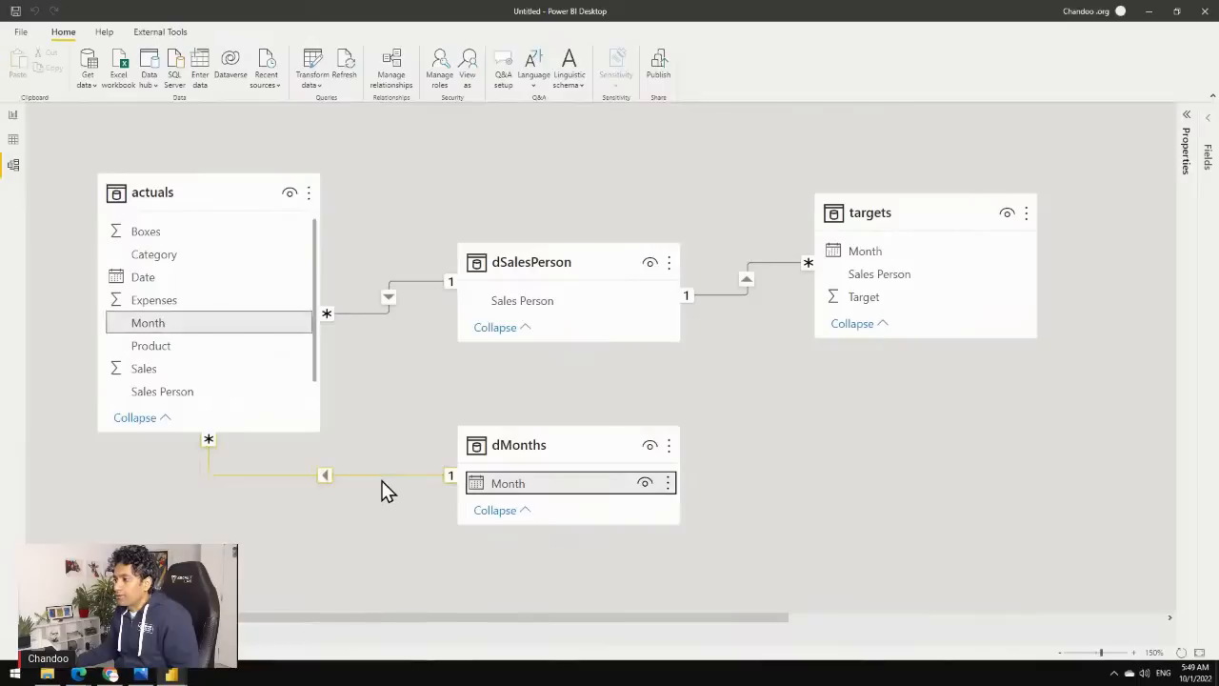
pyautogui.moveTo(482, 484); pyautogui.dragTo(855, 257)
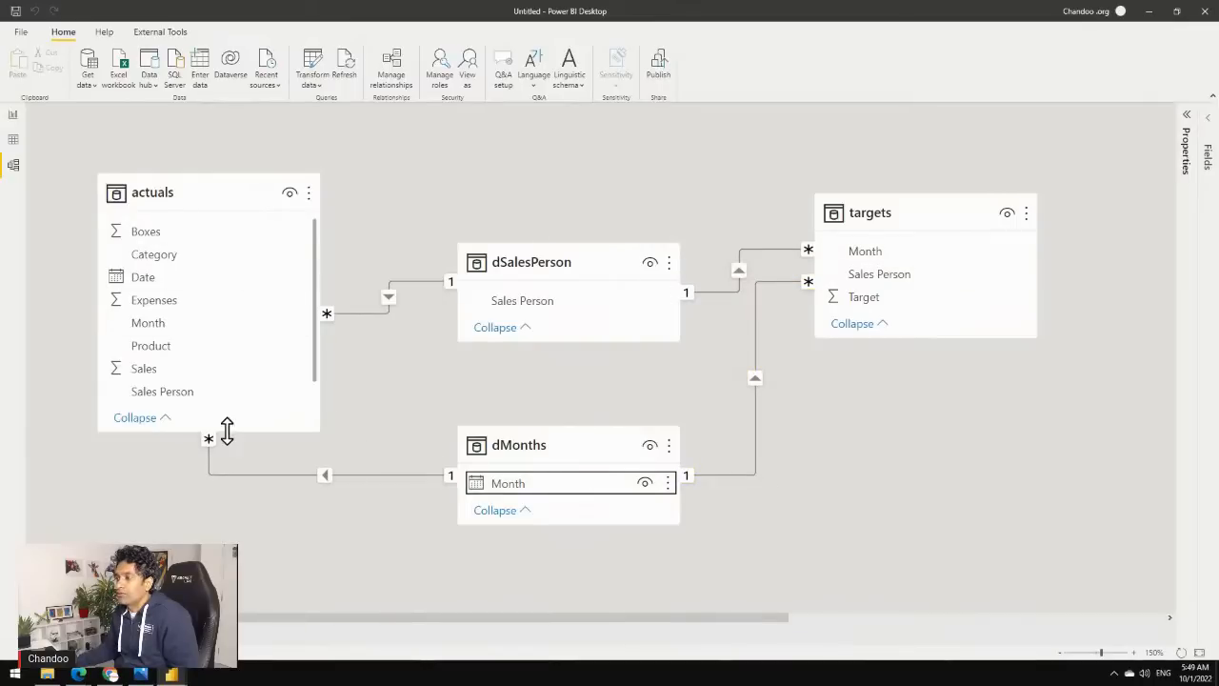
pyautogui.moveTo(226, 435); pyautogui.dragTo(231, 420)
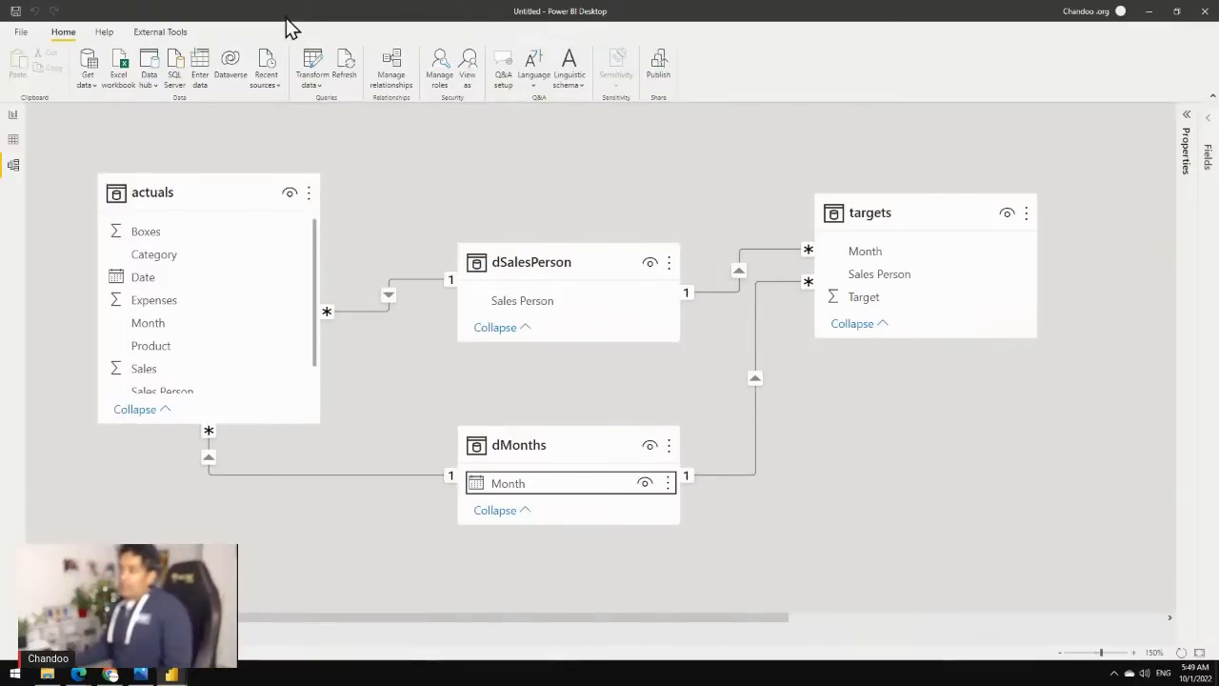
# Save the report as live-stream-file in the PBI - SEP 2022 folder.
pyautogui.click(114, 72)
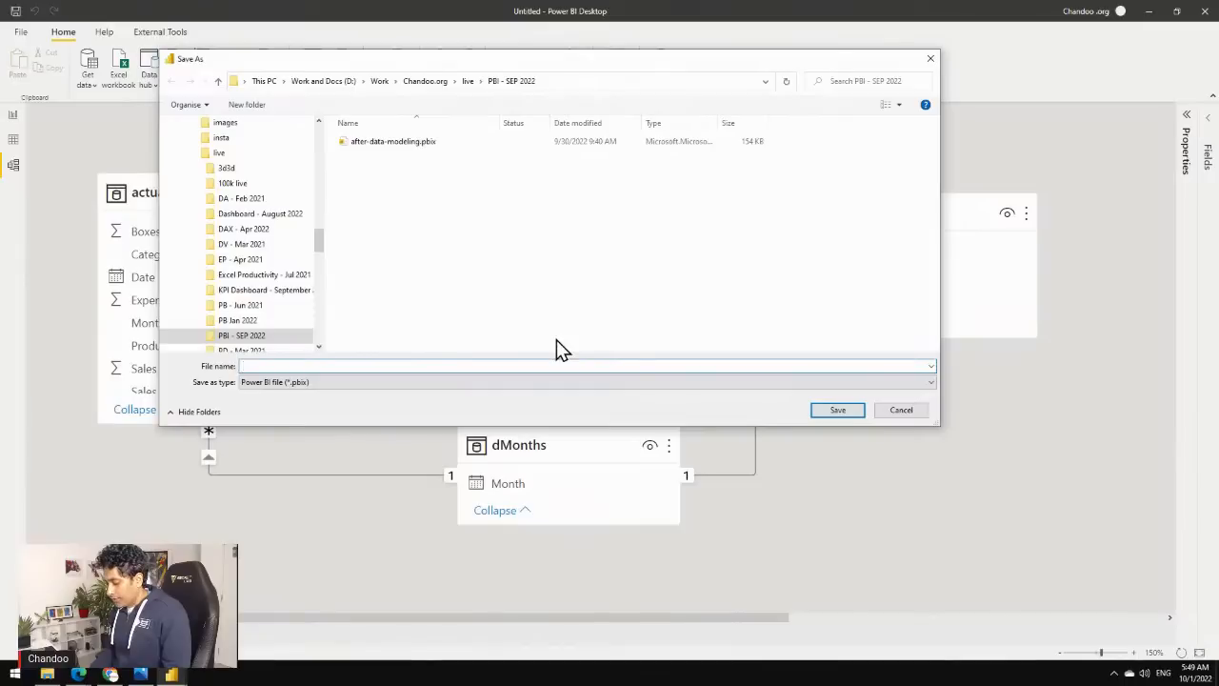
pyautogui.write('live')
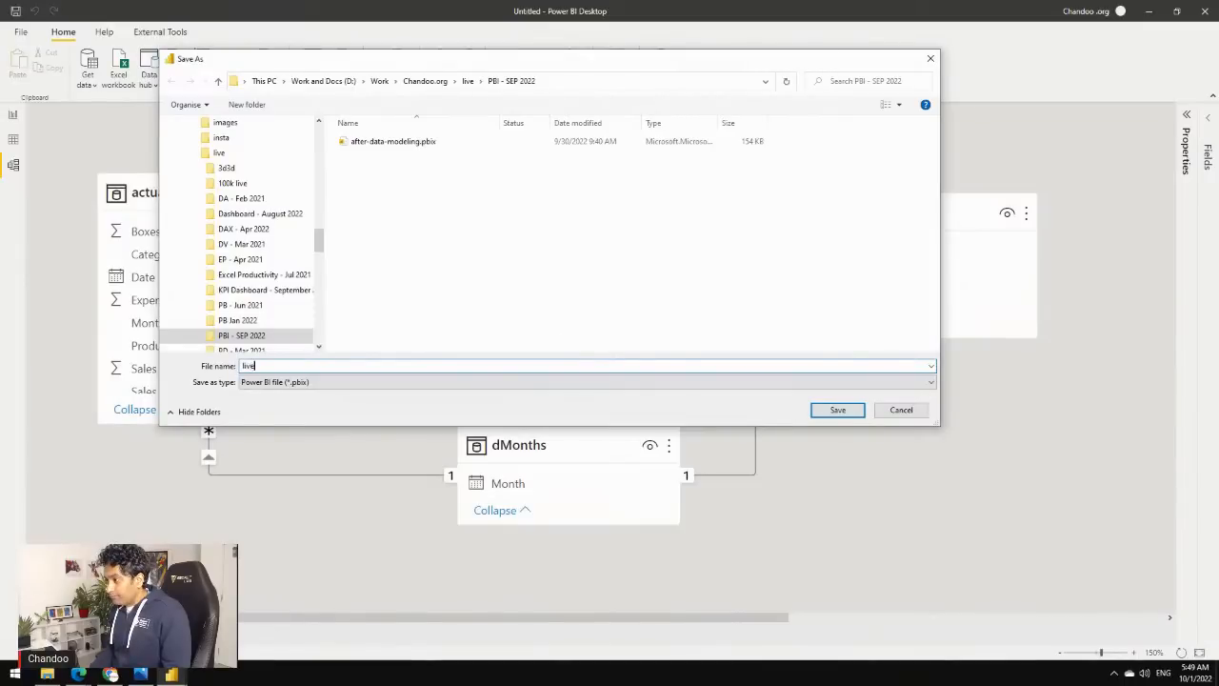
pyautogui.write('-stream-01')
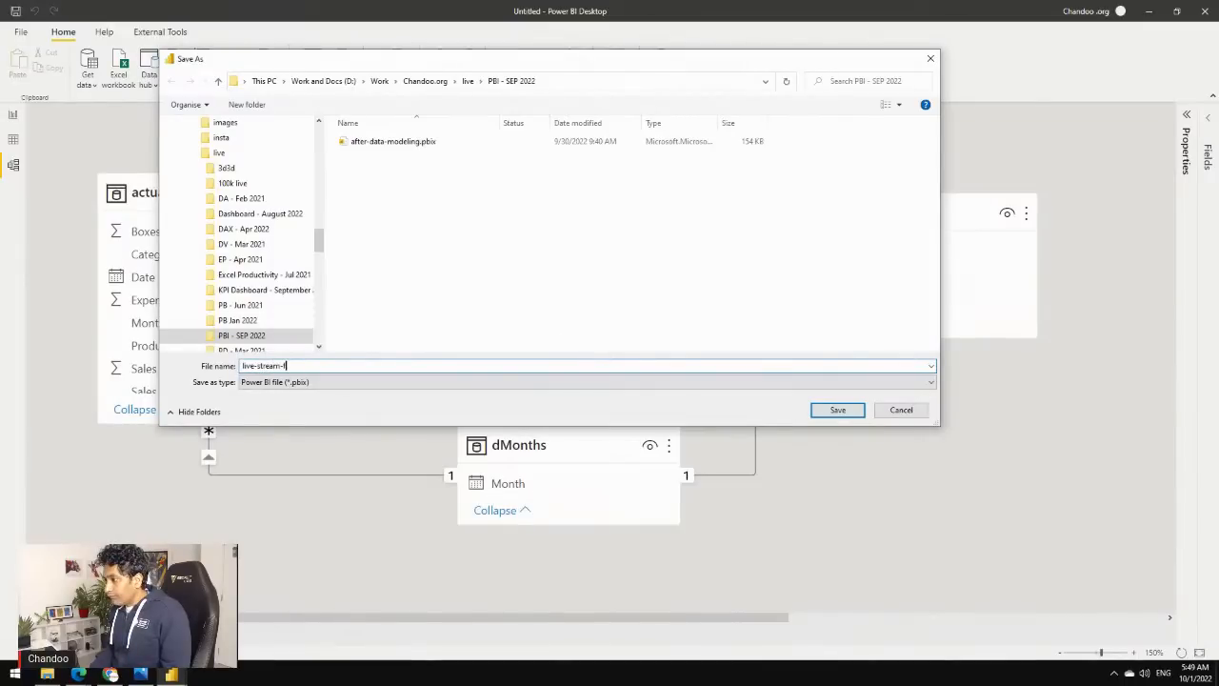
pyautogui.press('Return')
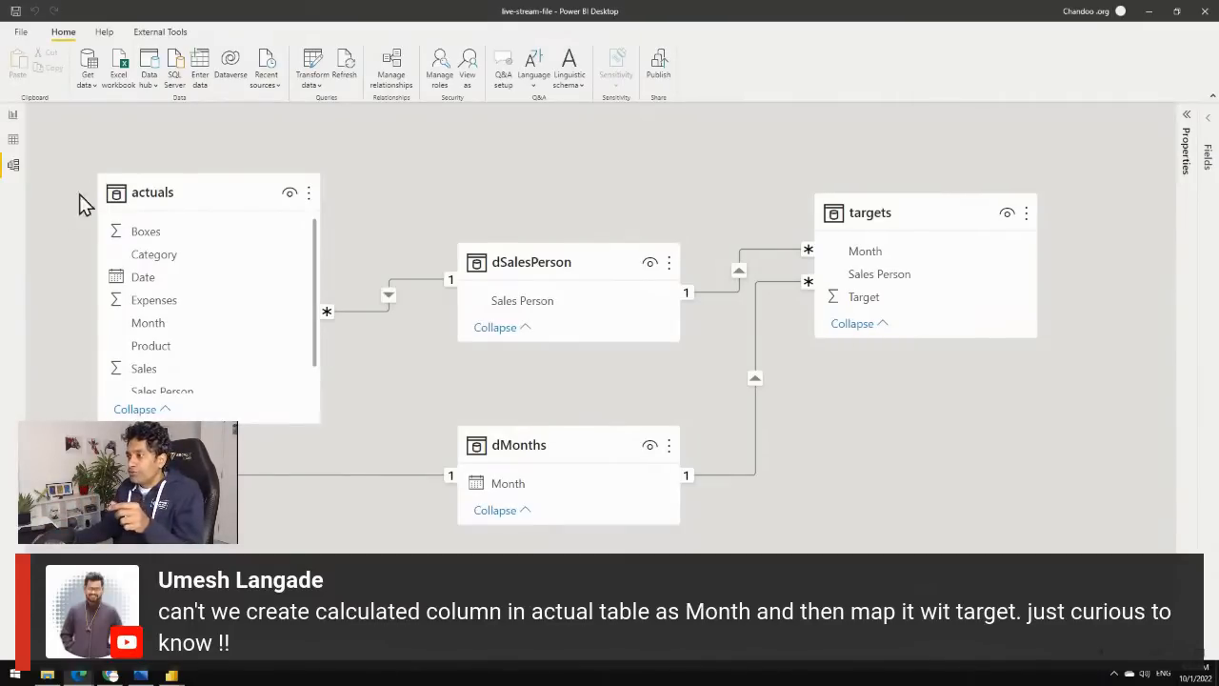
# Compare the Month columns in the data of the targets and actuals tables, and return to the model diagram.
pyautogui.click(13, 143)
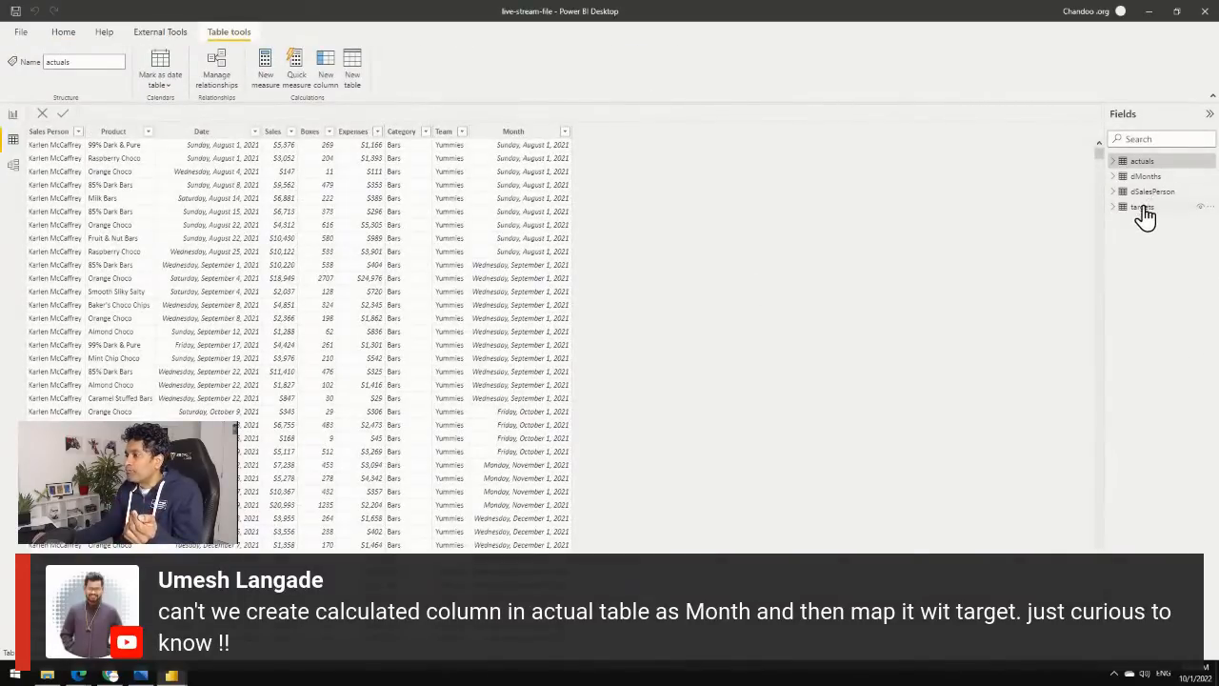
pyautogui.click(1142, 206)
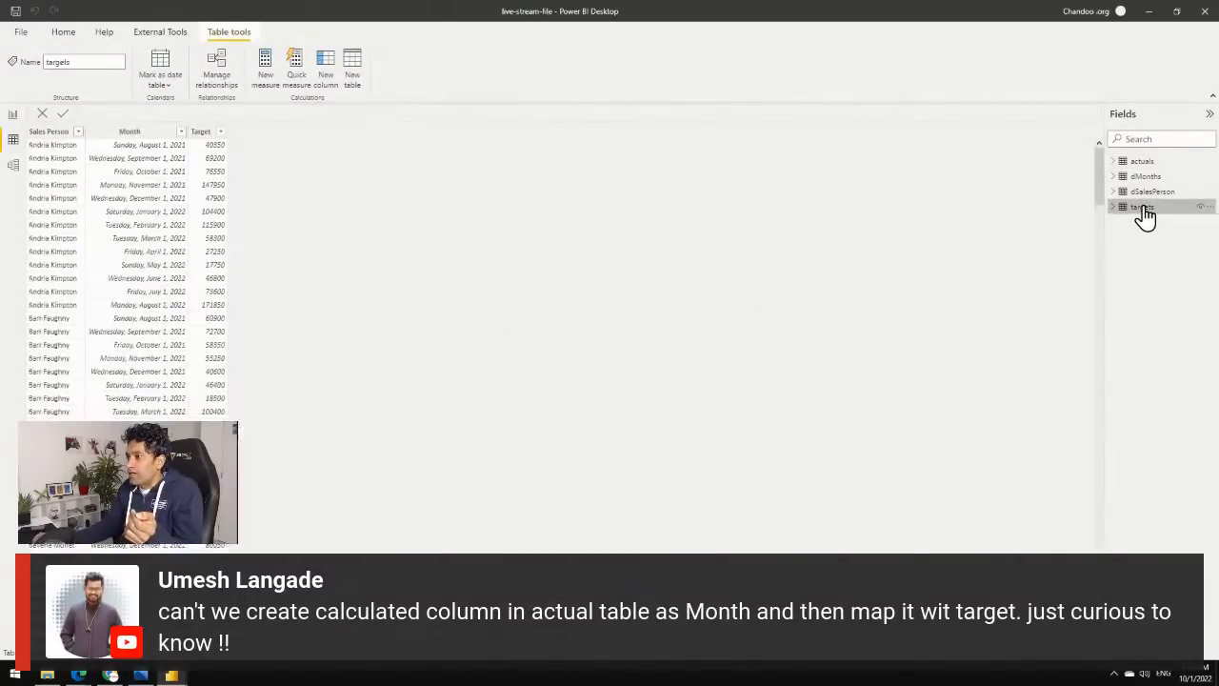
pyautogui.click(143, 133)
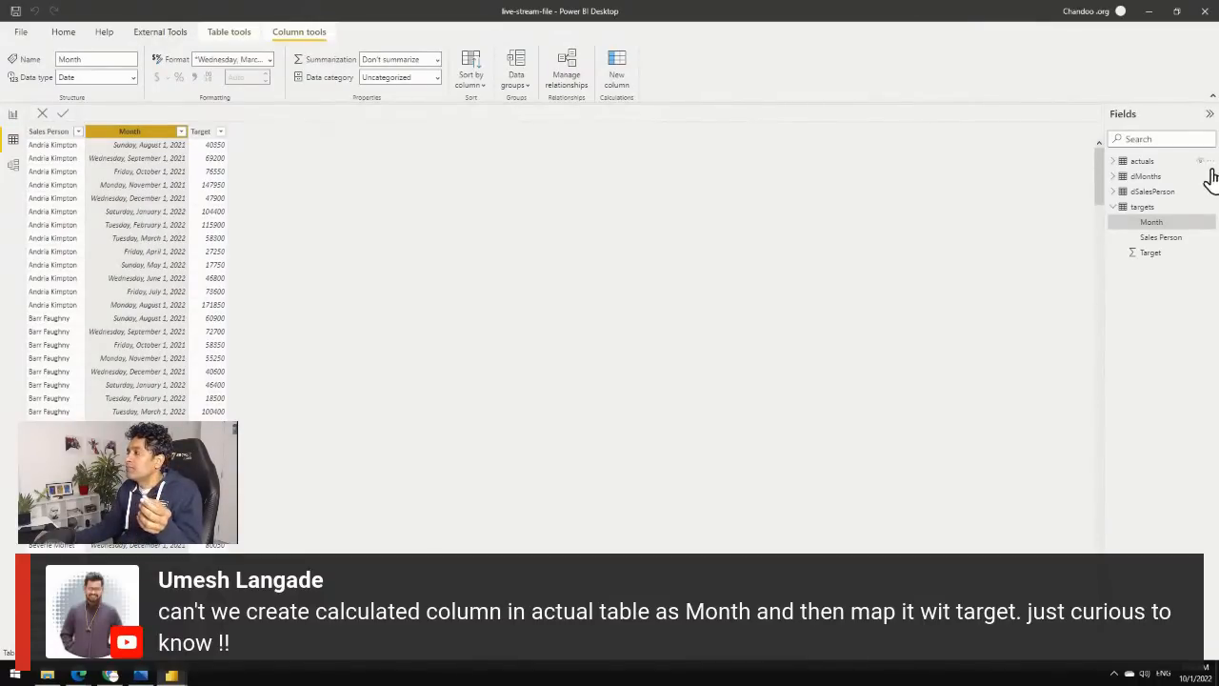
pyautogui.click(1129, 162)
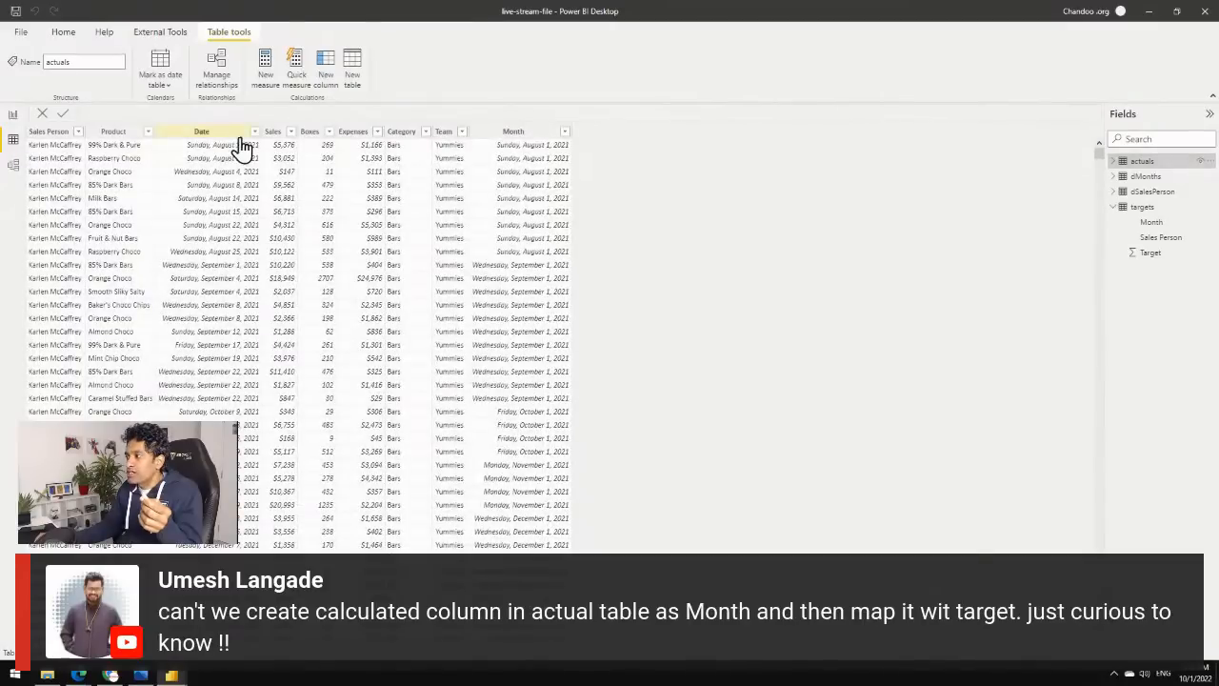
pyautogui.click(527, 134)
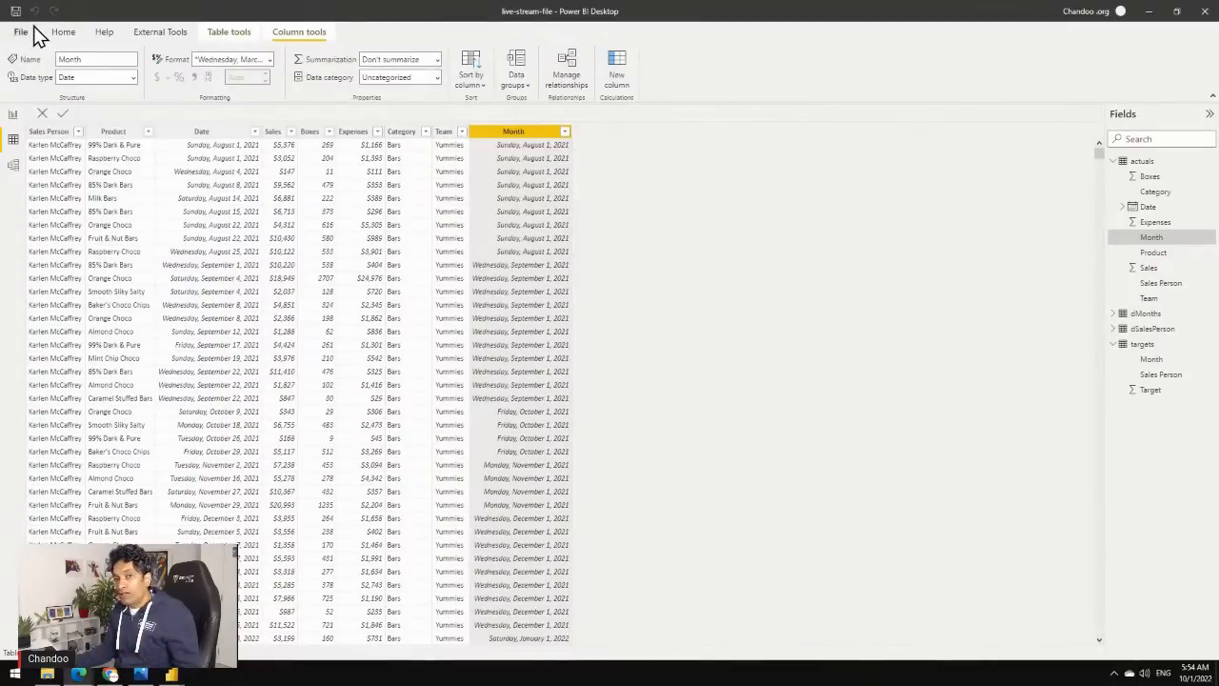
pyautogui.click(13, 165)
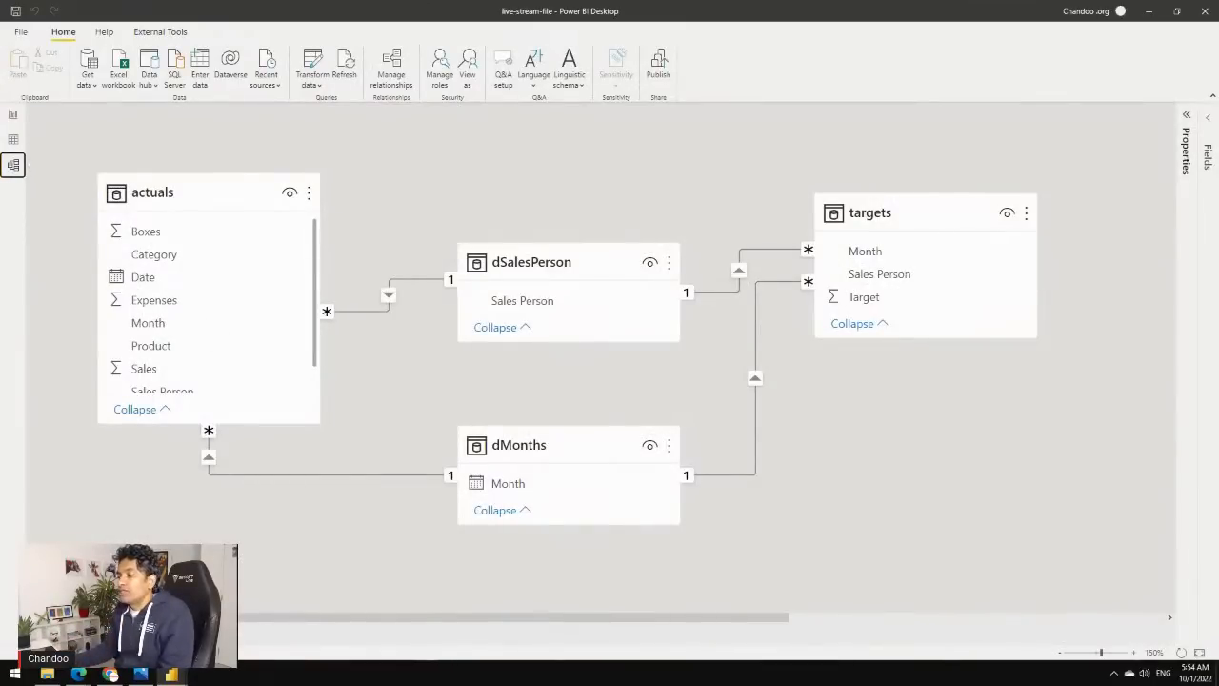
# Switch to the after-data-modeling report and copy its Analysis Themes text box.
pyautogui.click(172, 676)
pyautogui.click(103, 619)
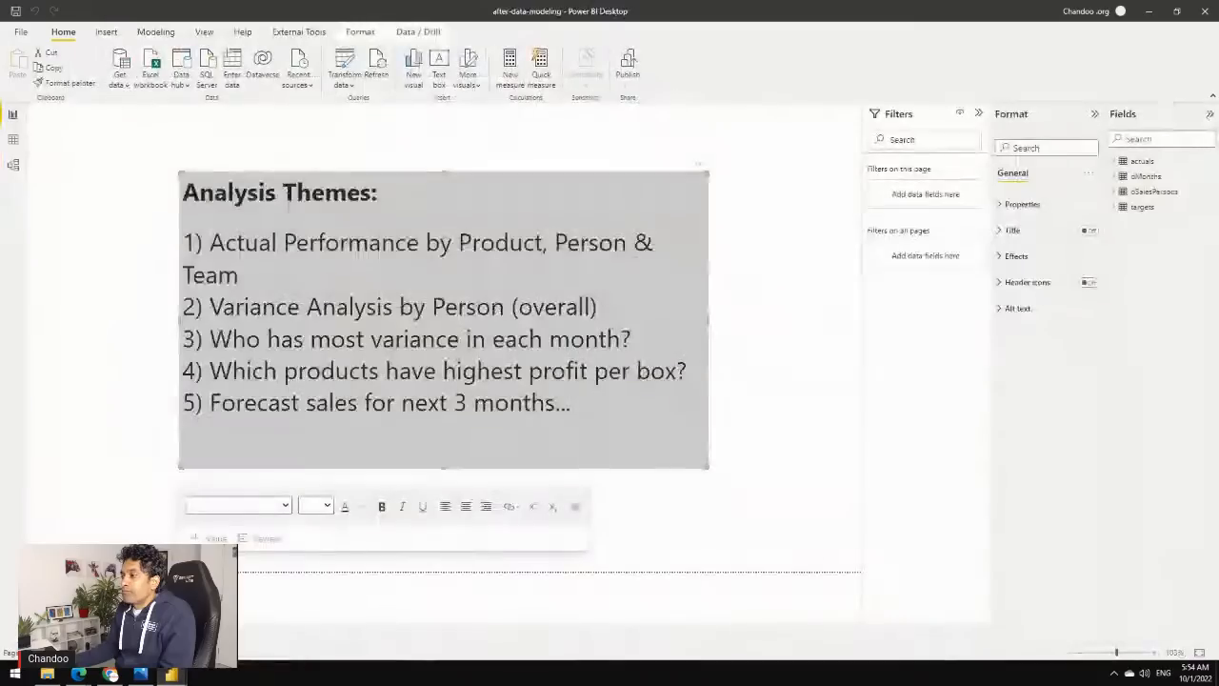
pyautogui.click(271, 237)
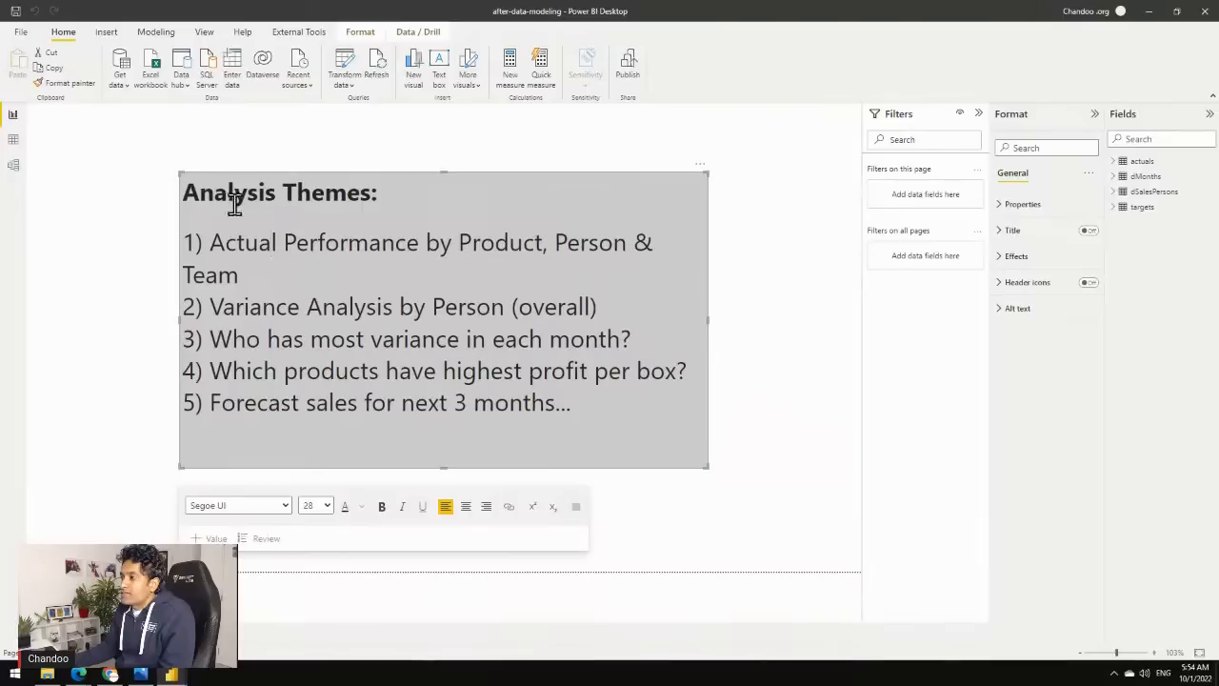
pyautogui.moveTo(182, 193); pyautogui.dragTo(642, 403)
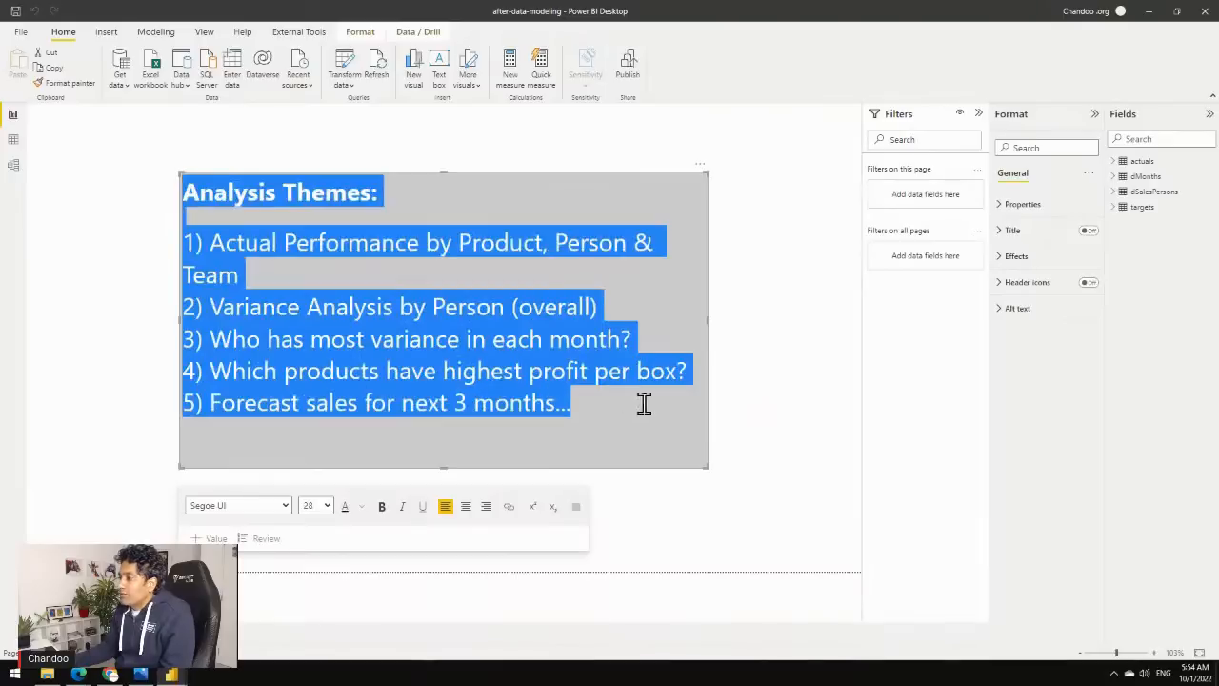
pyautogui.click(779, 431)
pyautogui.click(635, 463)
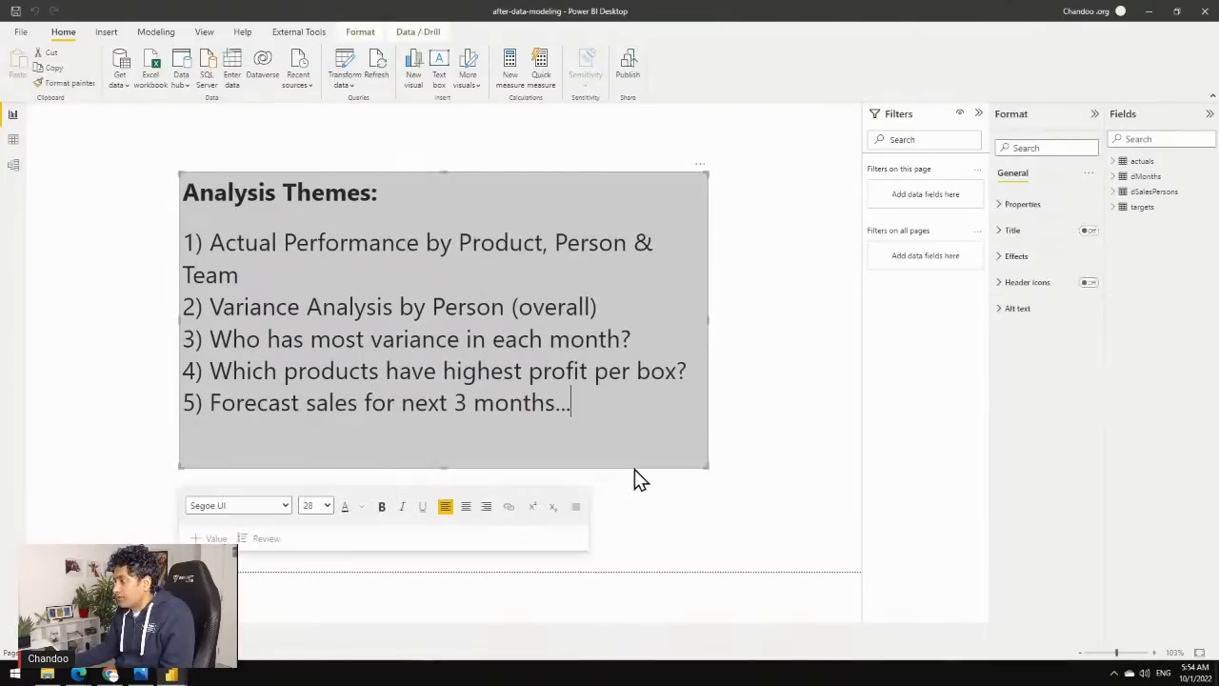
# Switch back to live-stream-file and paste the Analysis Themes text box onto its blank report page.
pyautogui.click(172, 676)
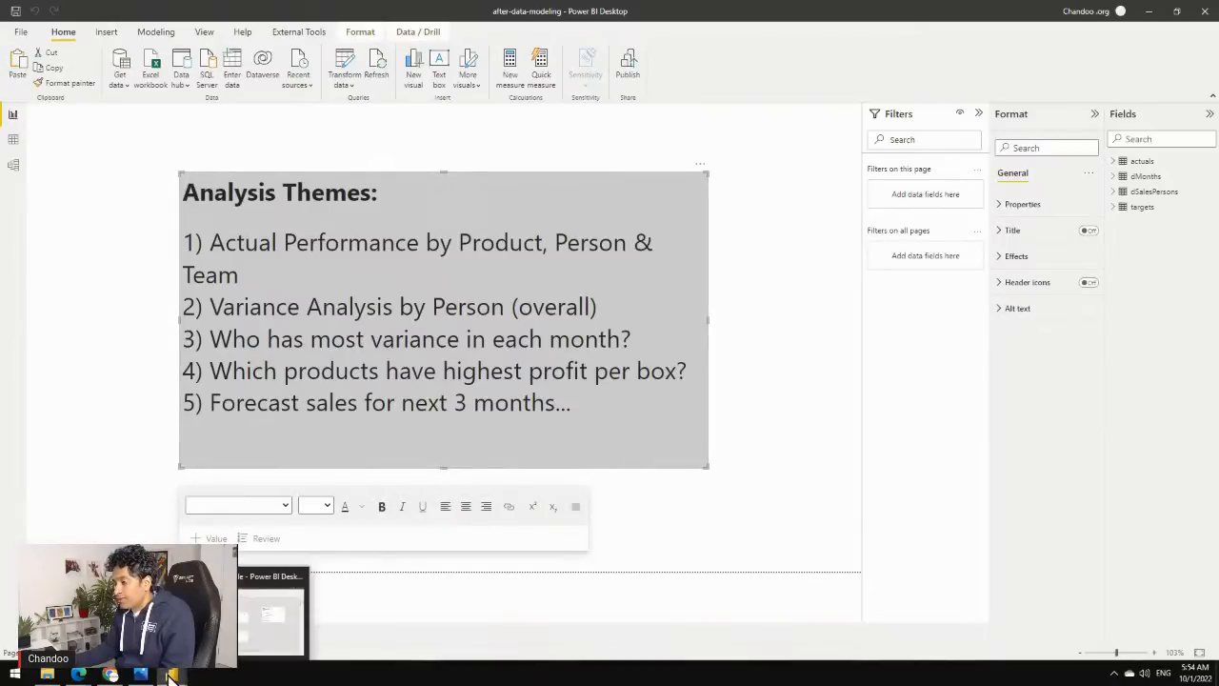
pyautogui.click(249, 619)
pyautogui.click(14, 117)
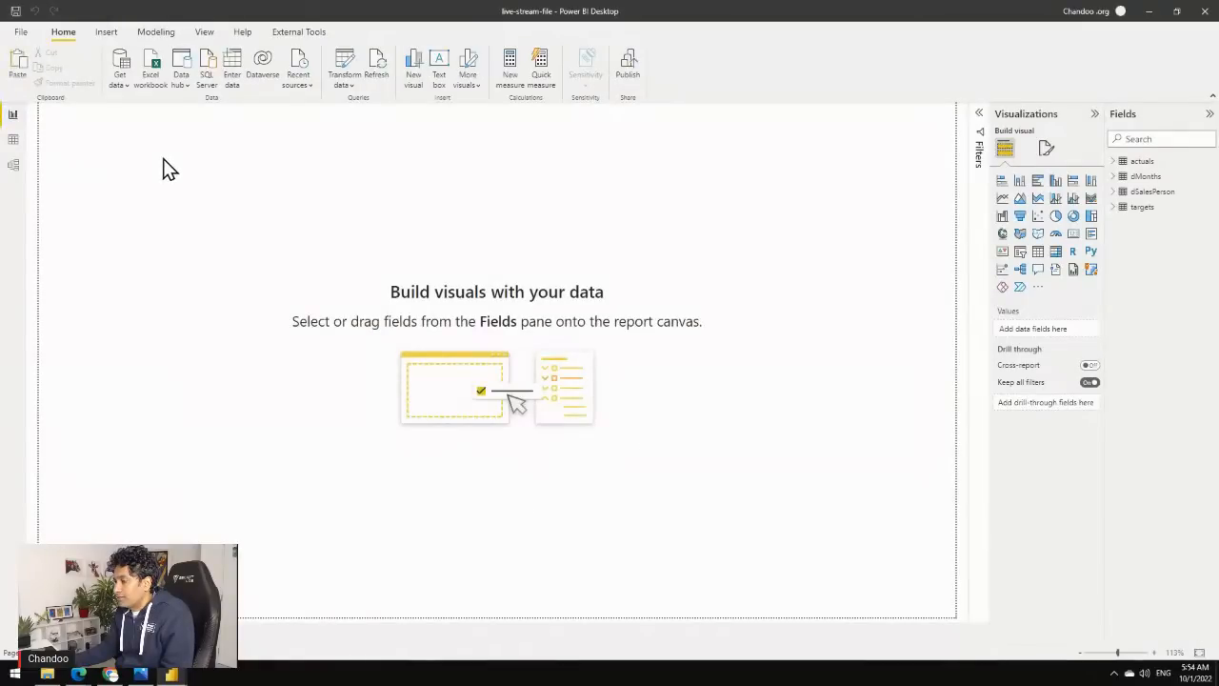
pyautogui.hotkey('ctrl', 'v')
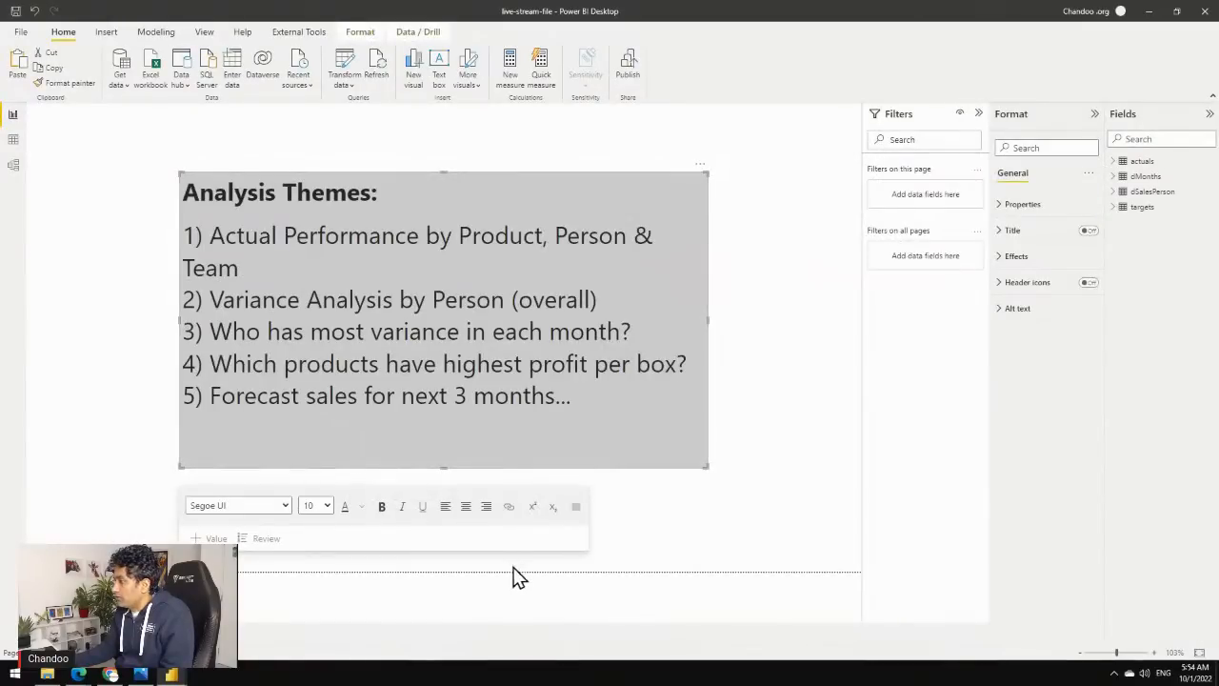
# Move the Analysis Themes text box to the upper-left corner of the report page.
pyautogui.click(585, 473)
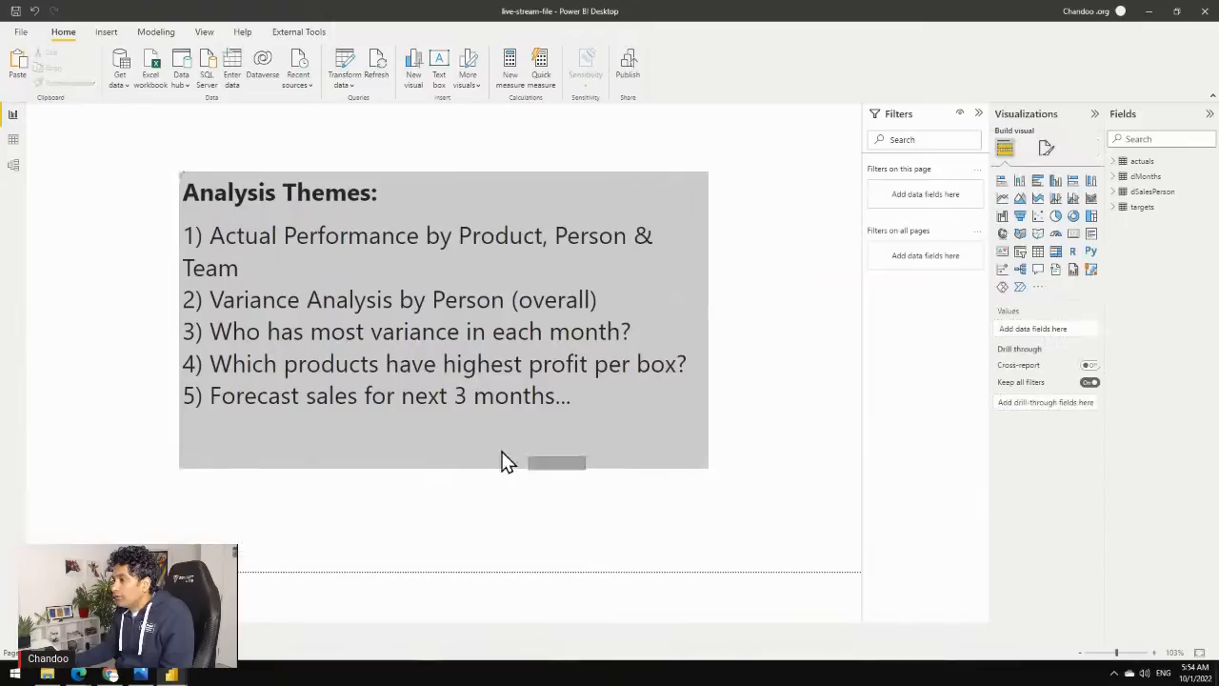
pyautogui.click(513, 174)
pyautogui.moveTo(702, 177); pyautogui.dragTo(568, 120)
pyautogui.click(770, 252)
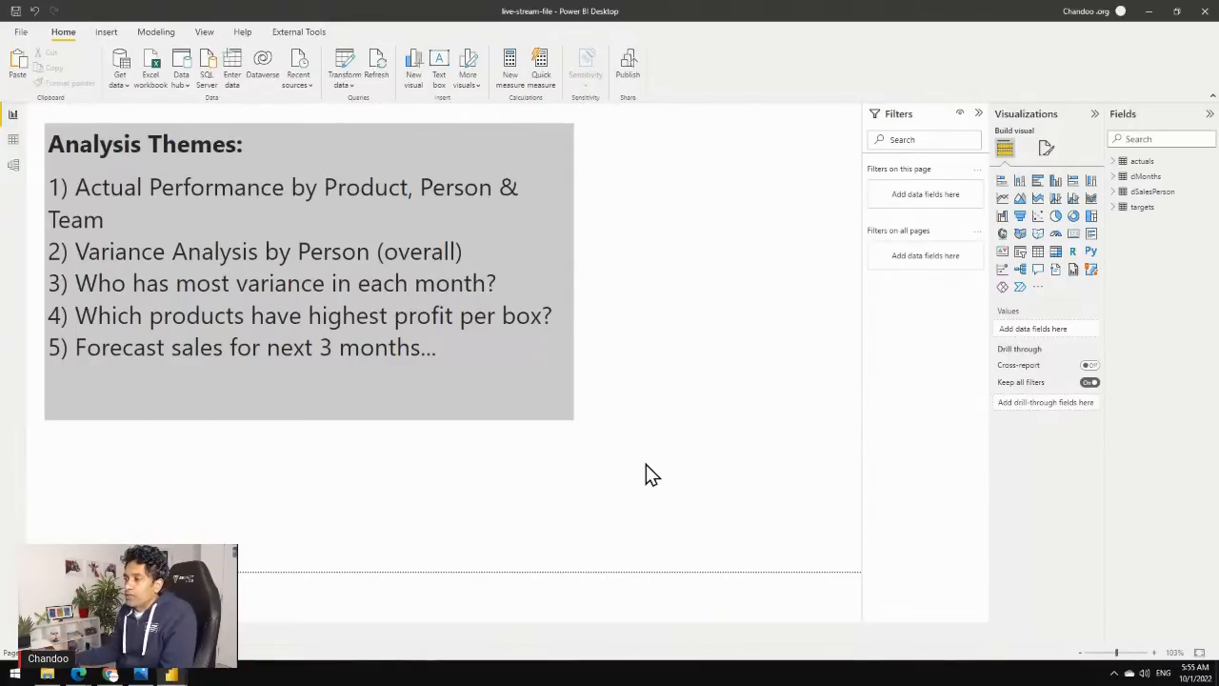
# Review the first analysis theme, actual performance by product, person and team, and the Sales field of the actuals table.
pyautogui.moveTo(80, 187); pyautogui.dragTo(384, 227)
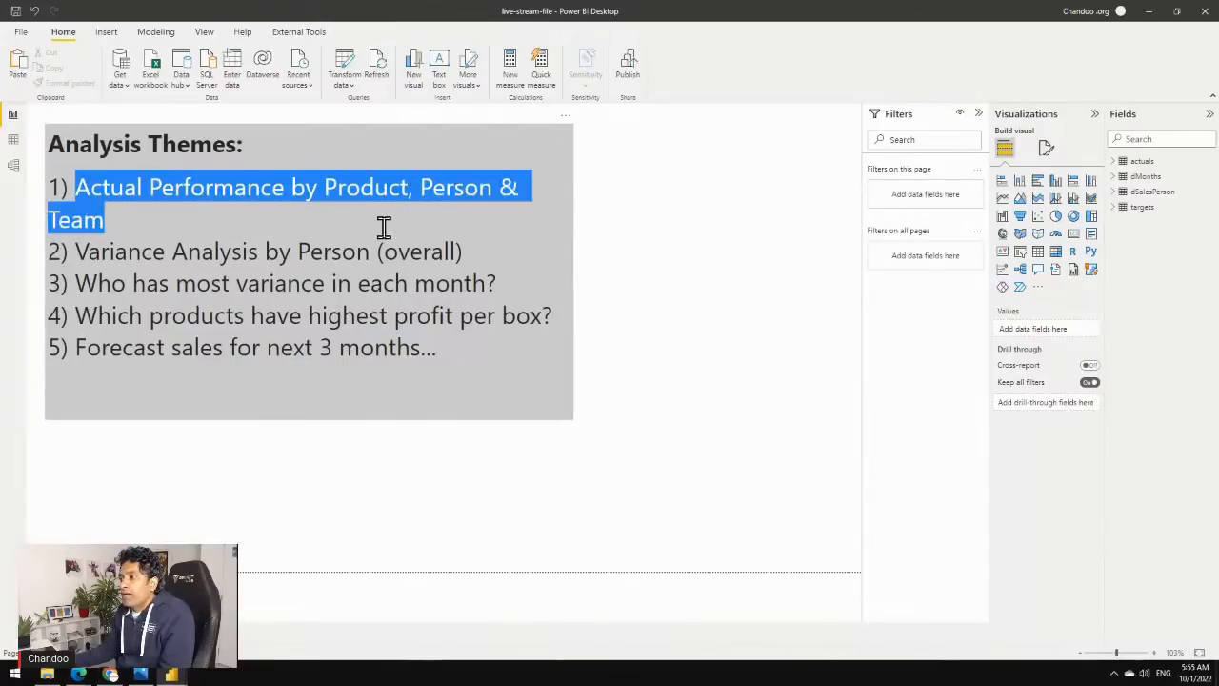
pyautogui.doubleClick(169, 188)
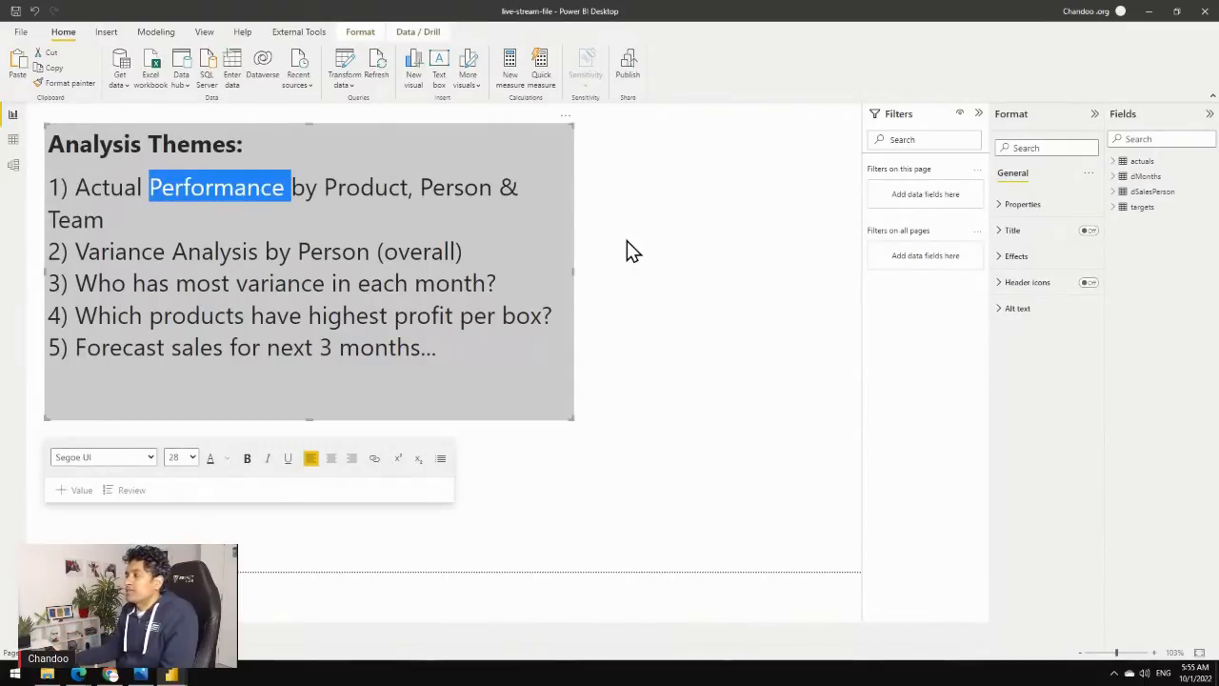
pyautogui.click(1114, 162)
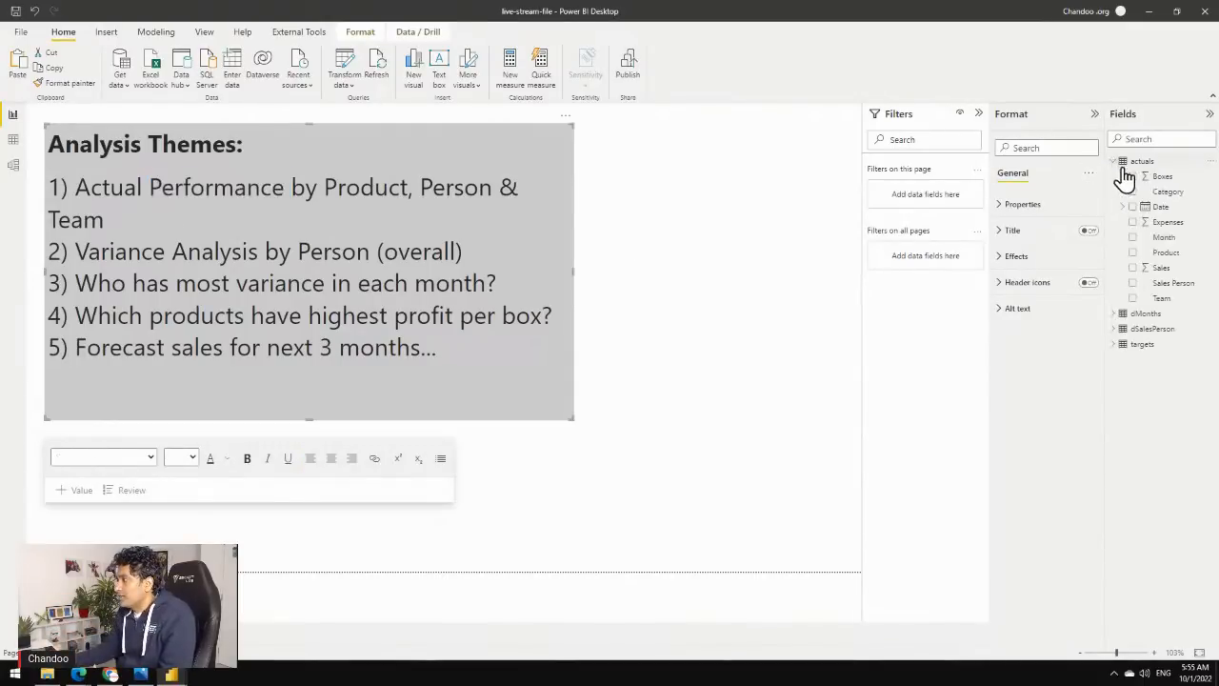
pyautogui.click(1173, 271)
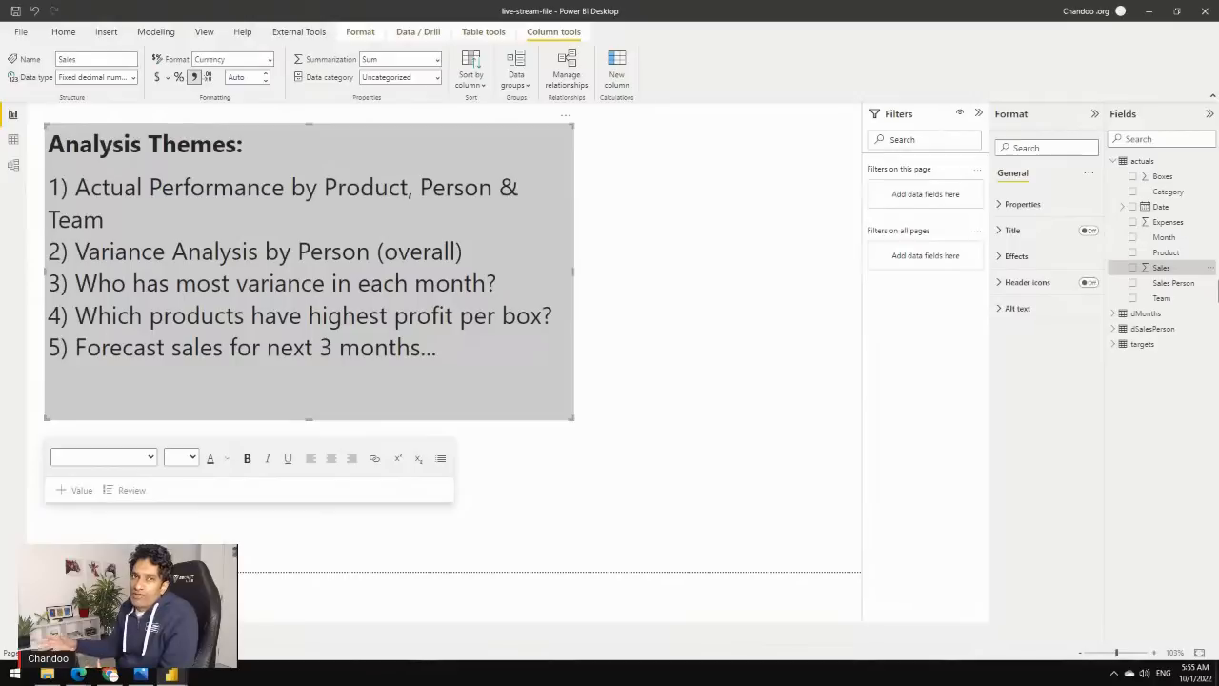
# Create a measure Total Sales = sum(actuals[Sales]) in the actuals table with an enlarged formula view, and set 0 decimal places.
pyautogui.rightClick(1144, 169)
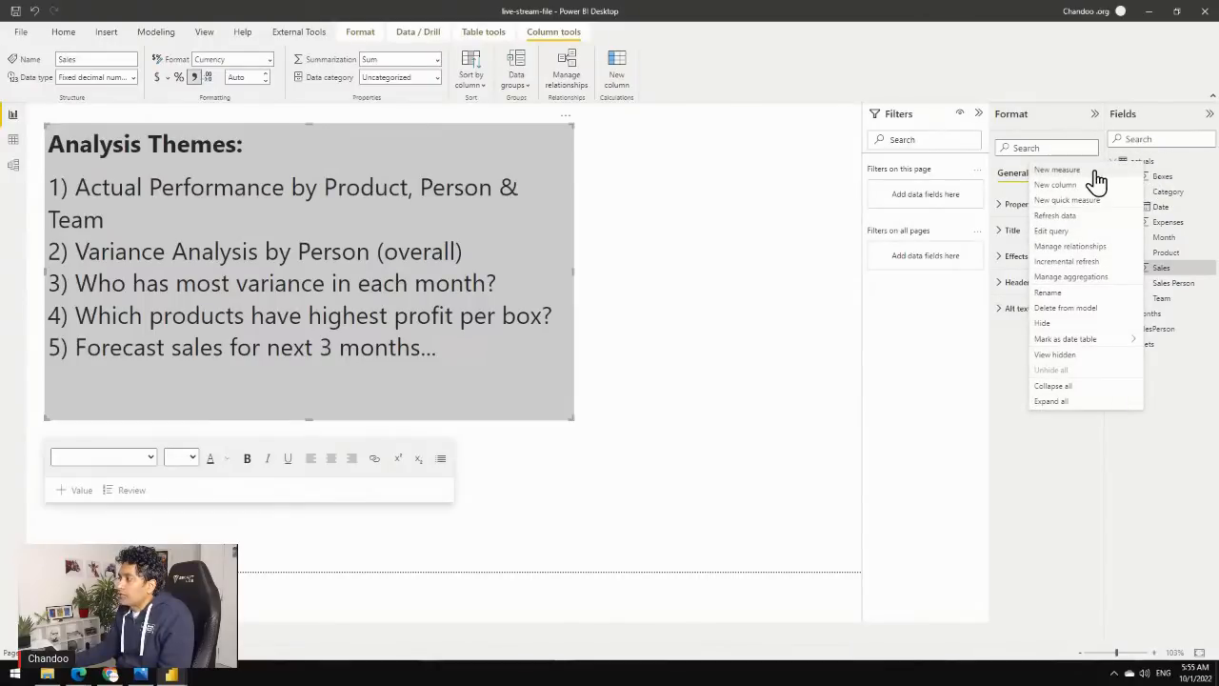
pyautogui.press('Escape')
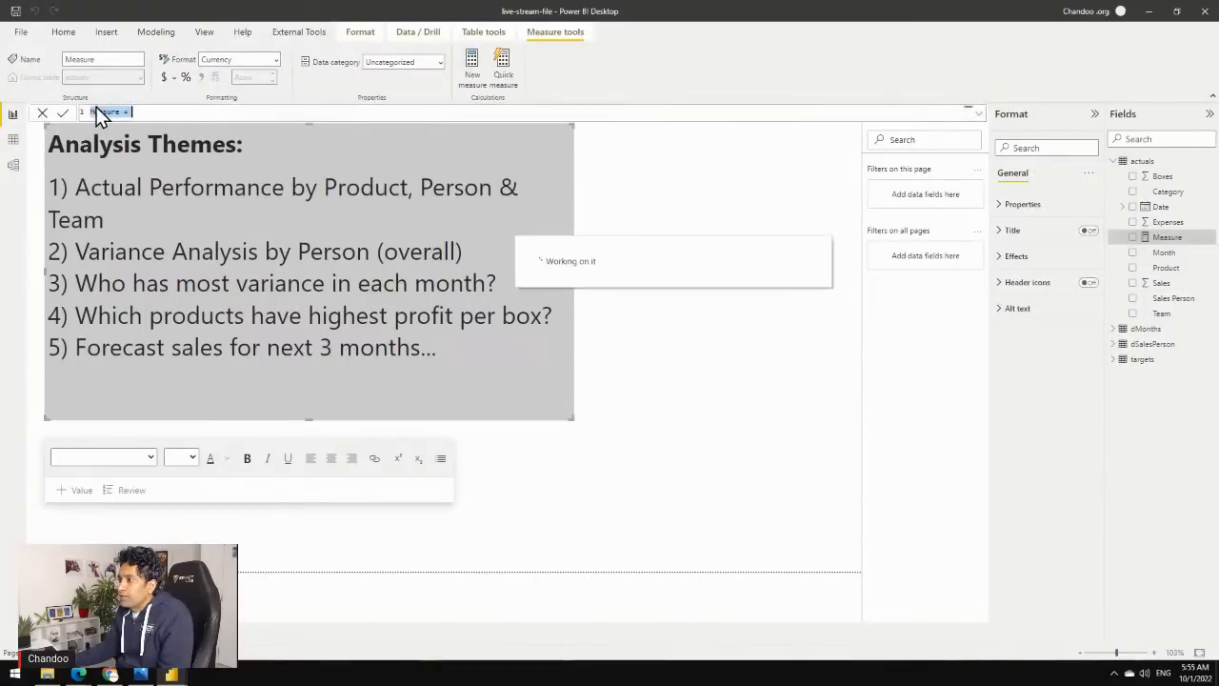
pyautogui.scroll(3, 181, 114)
pyautogui.scroll(4, 205, 117)
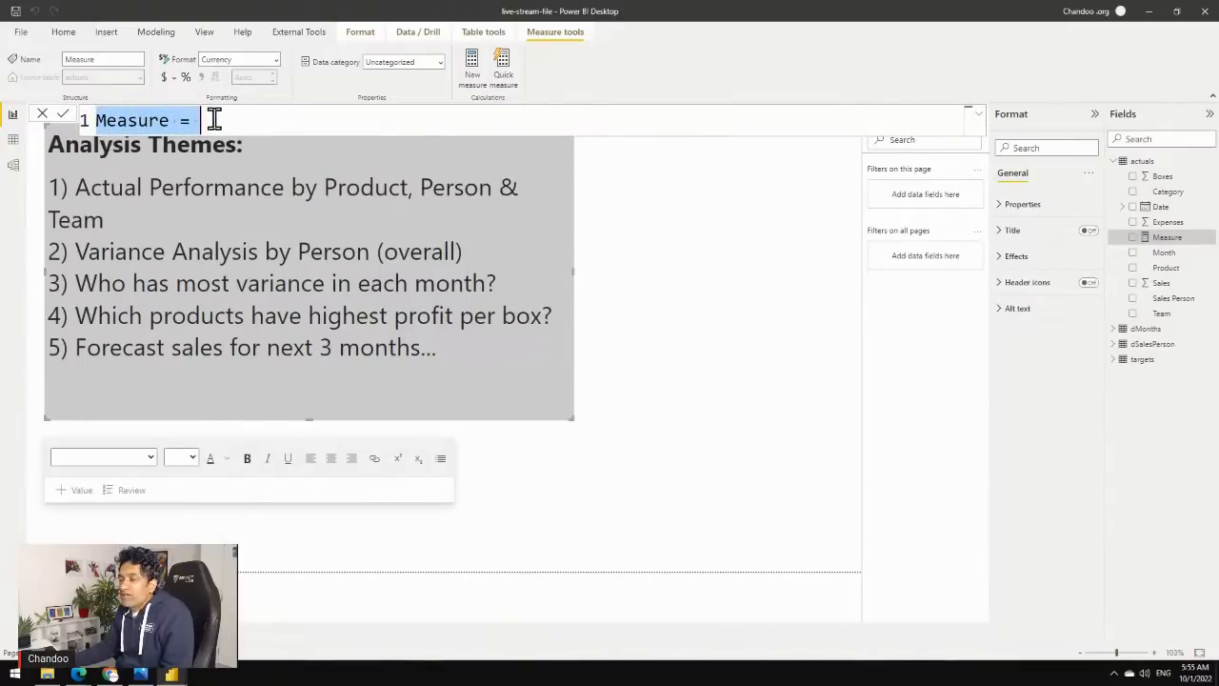
pyautogui.scroll(1, 215, 120)
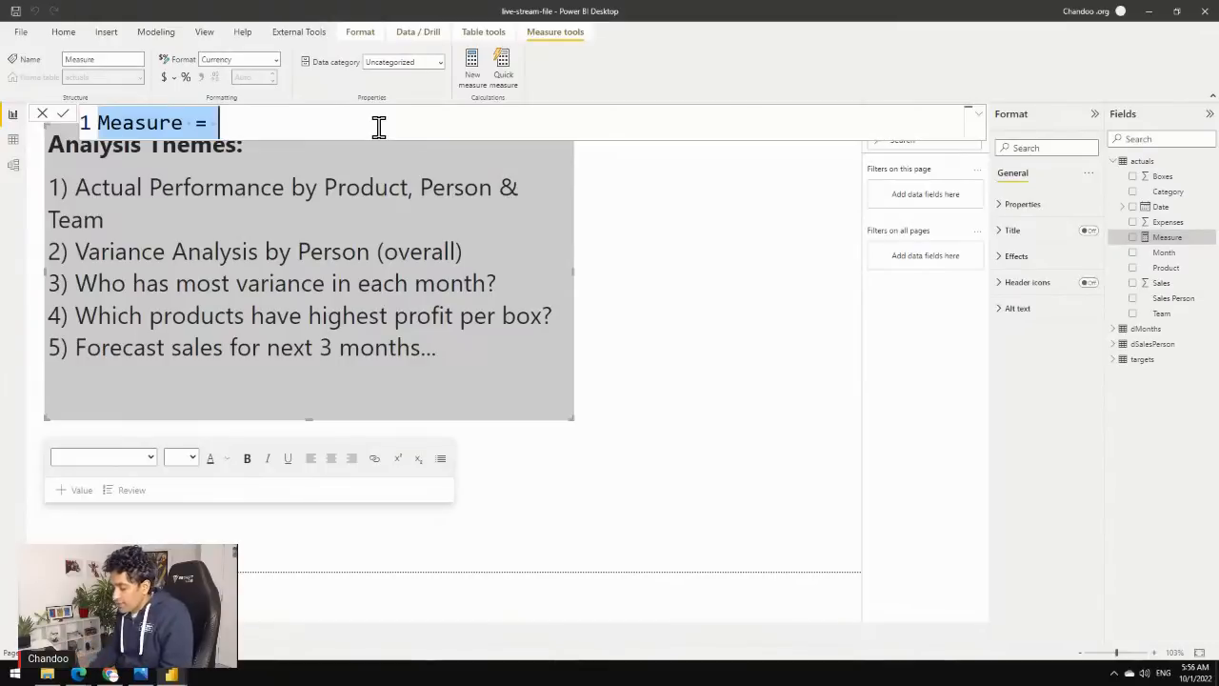
pyautogui.write('Total Sales')
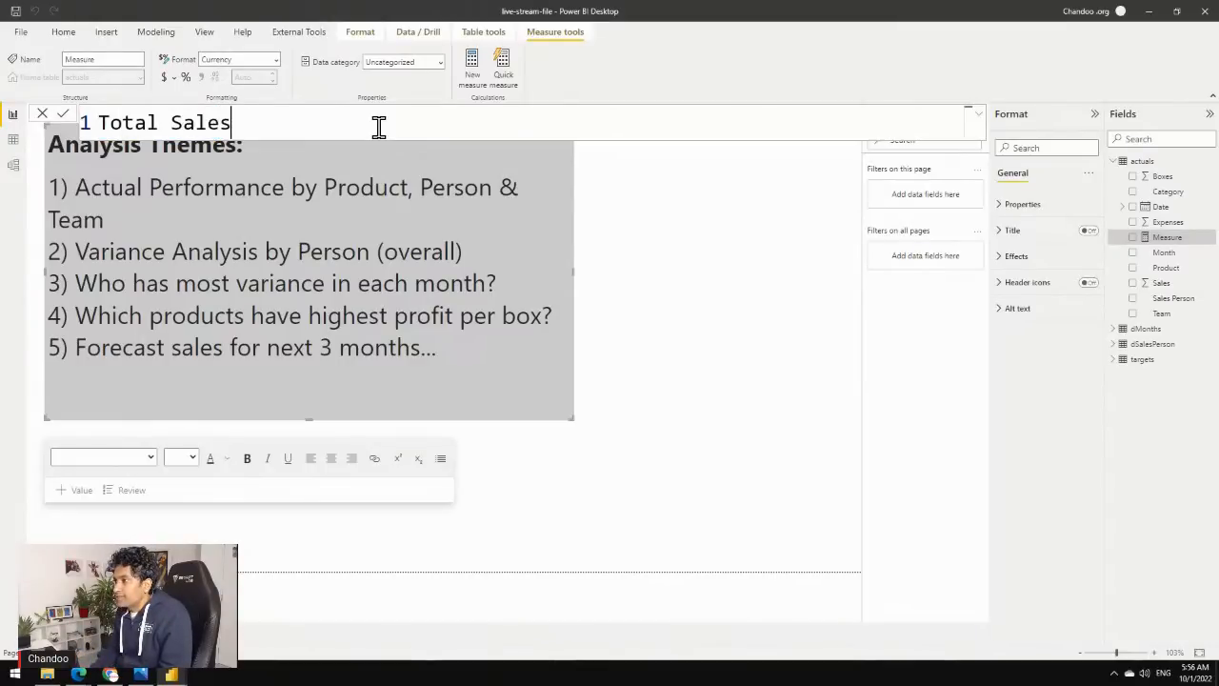
pyautogui.write(' = sum')
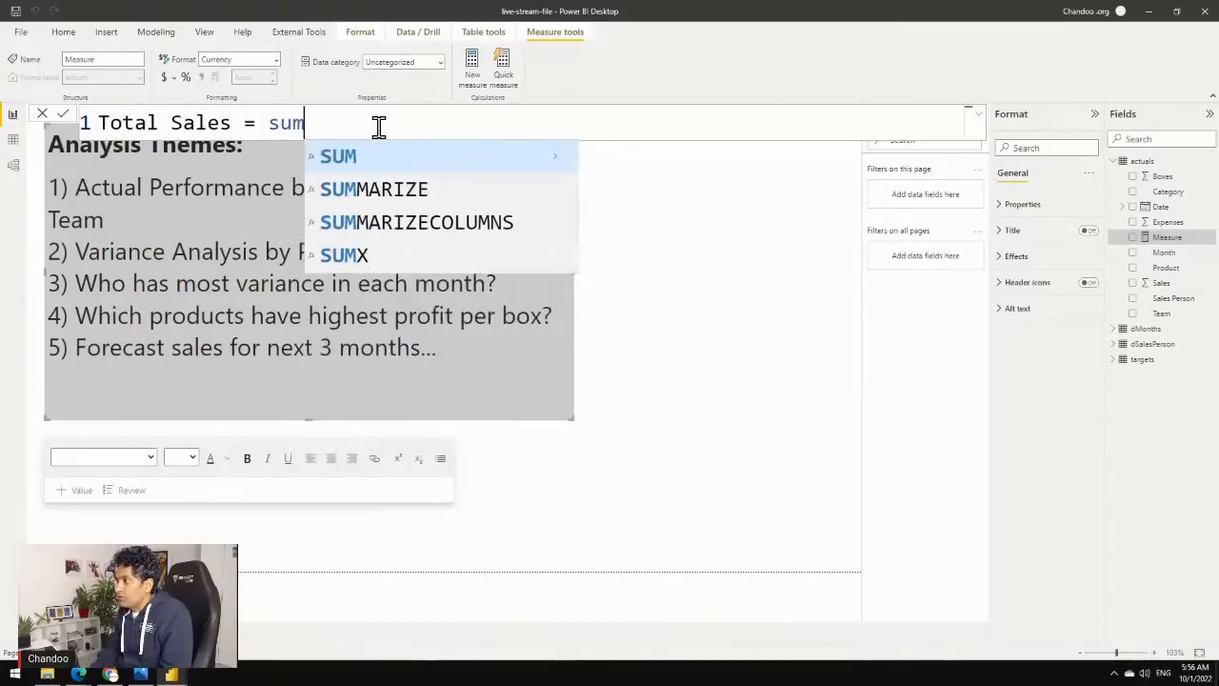
pyautogui.write('(sa')
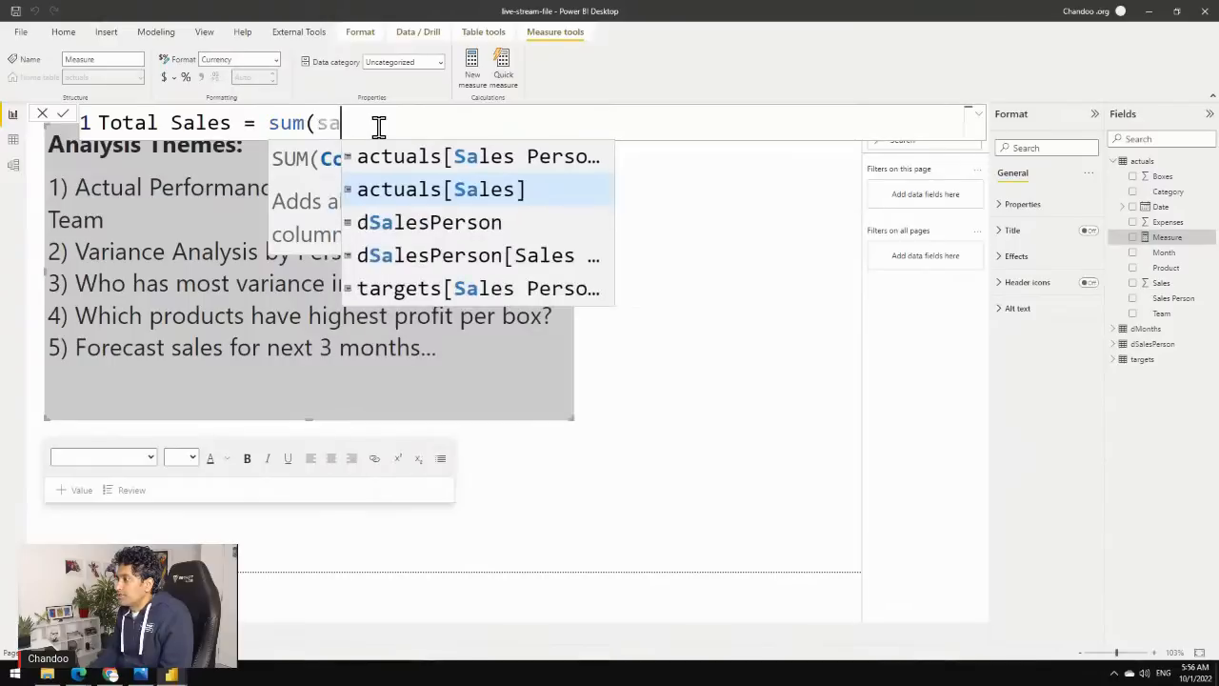
pyautogui.click(426, 195)
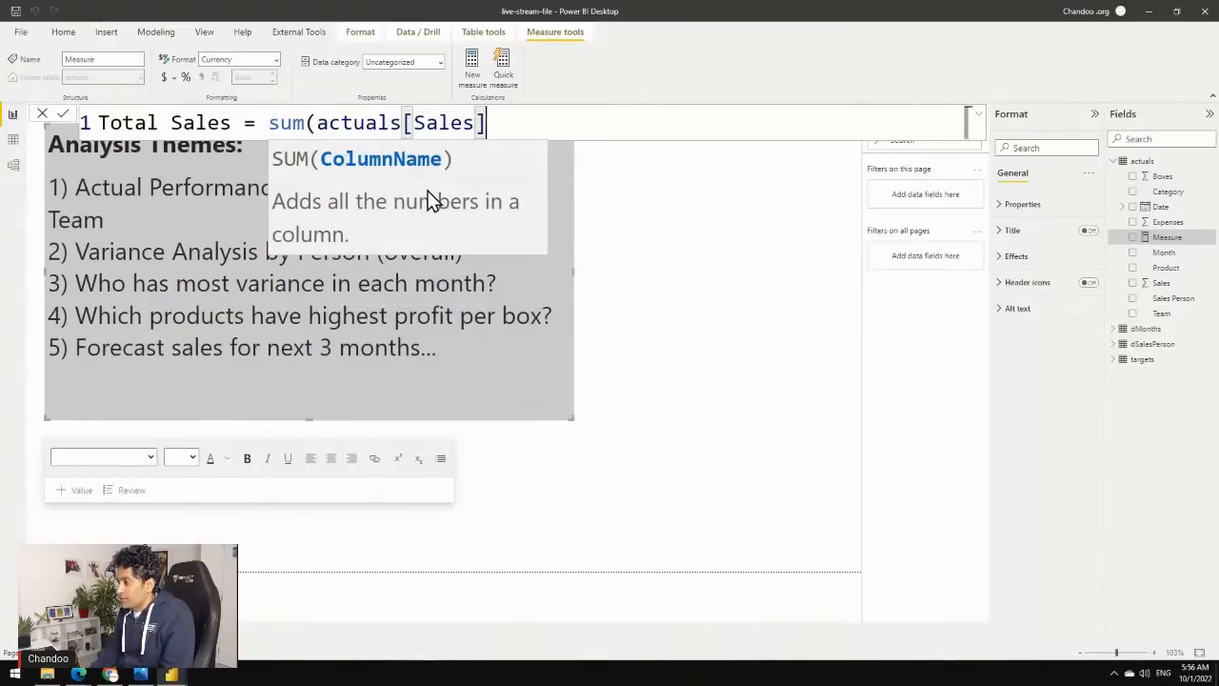
pyautogui.write(')')
pyautogui.press('Return')
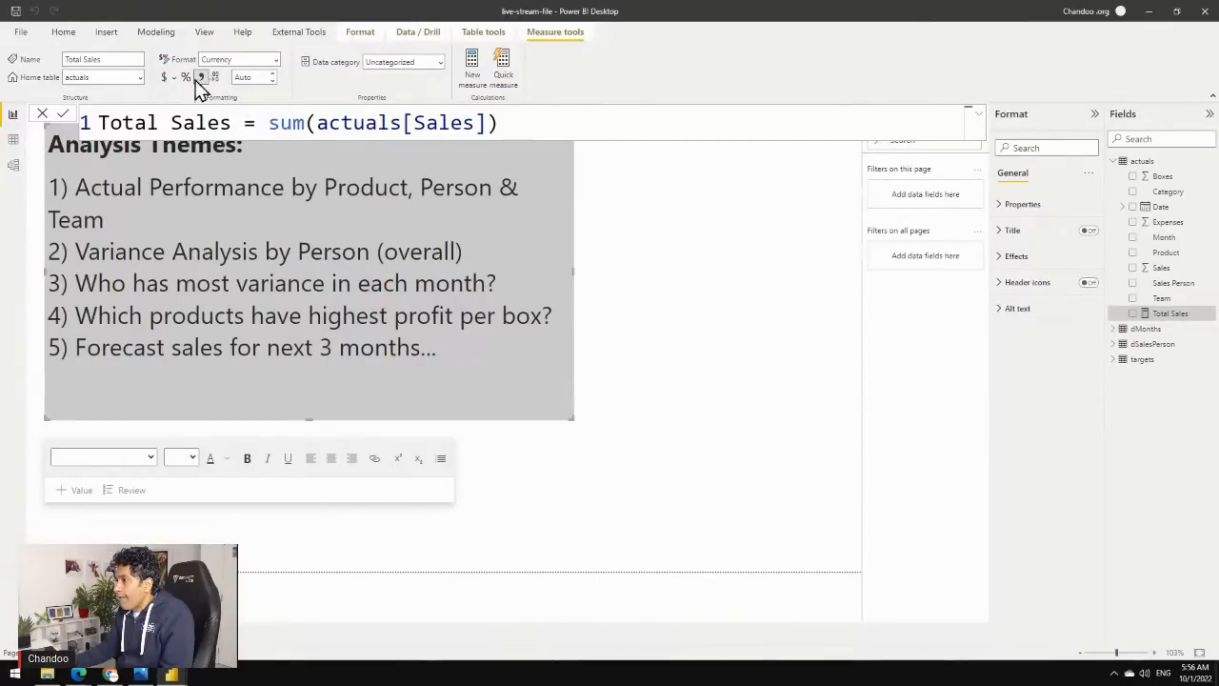
pyautogui.click(272, 76)
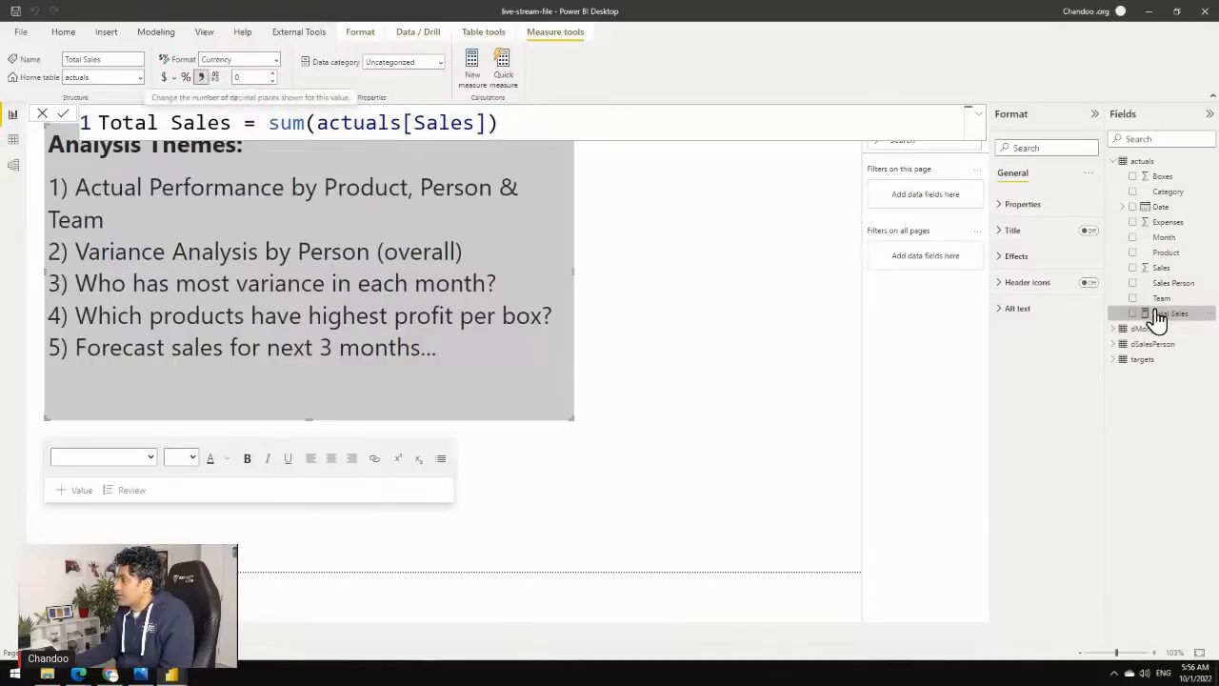
# Create a measure Total Expenses = sum(actuals[Expenses]) in the actuals table and set it to 0 decimal places.
pyautogui.rightClick(1141, 170)
pyautogui.click(1105, 170)
pyautogui.write('To')
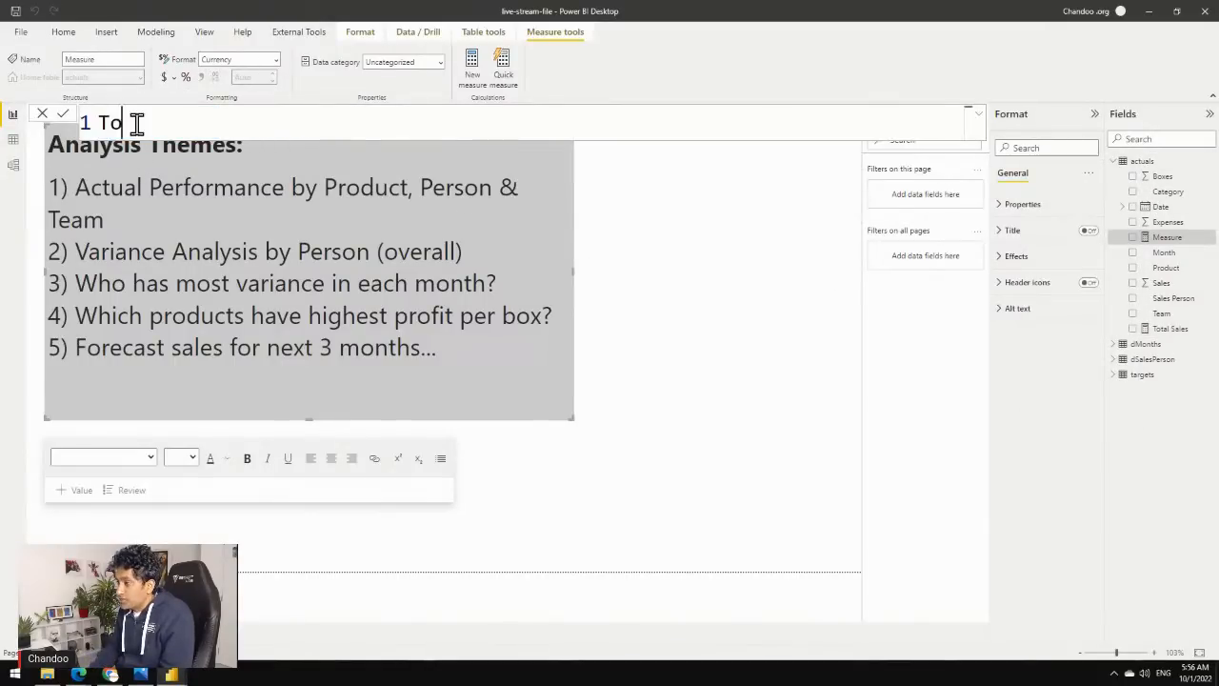
pyautogui.write('tal Expenses = ')
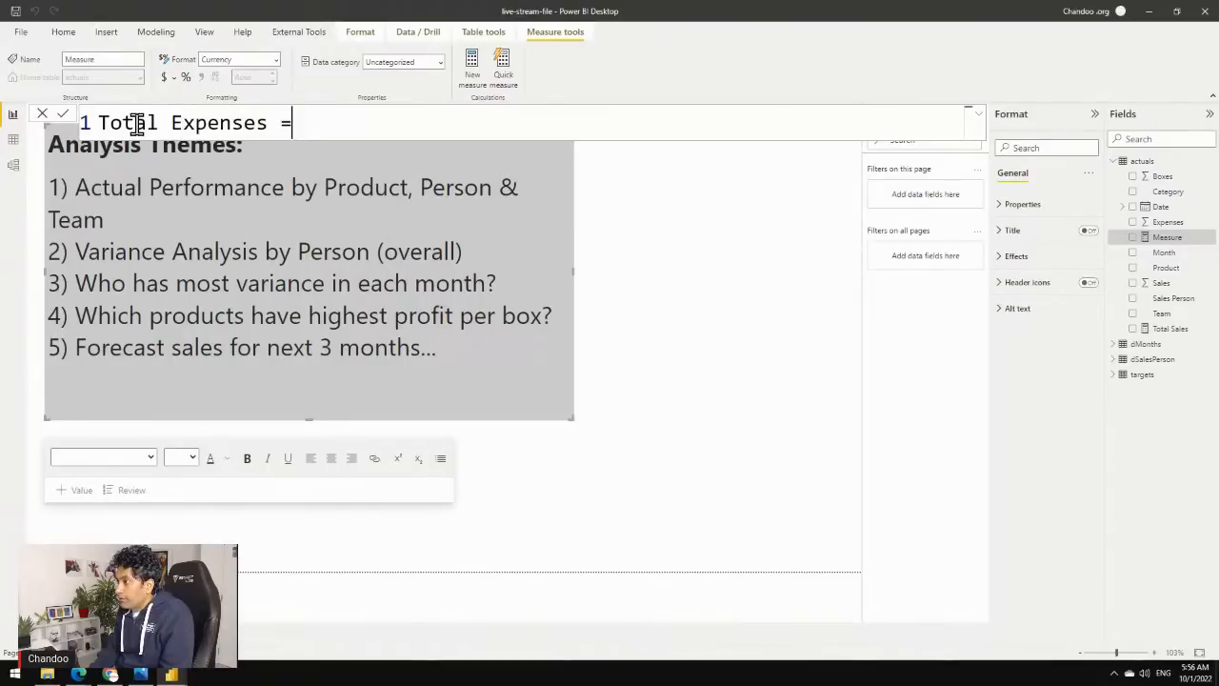
pyautogui.write('sum(actuals[Expenses]')
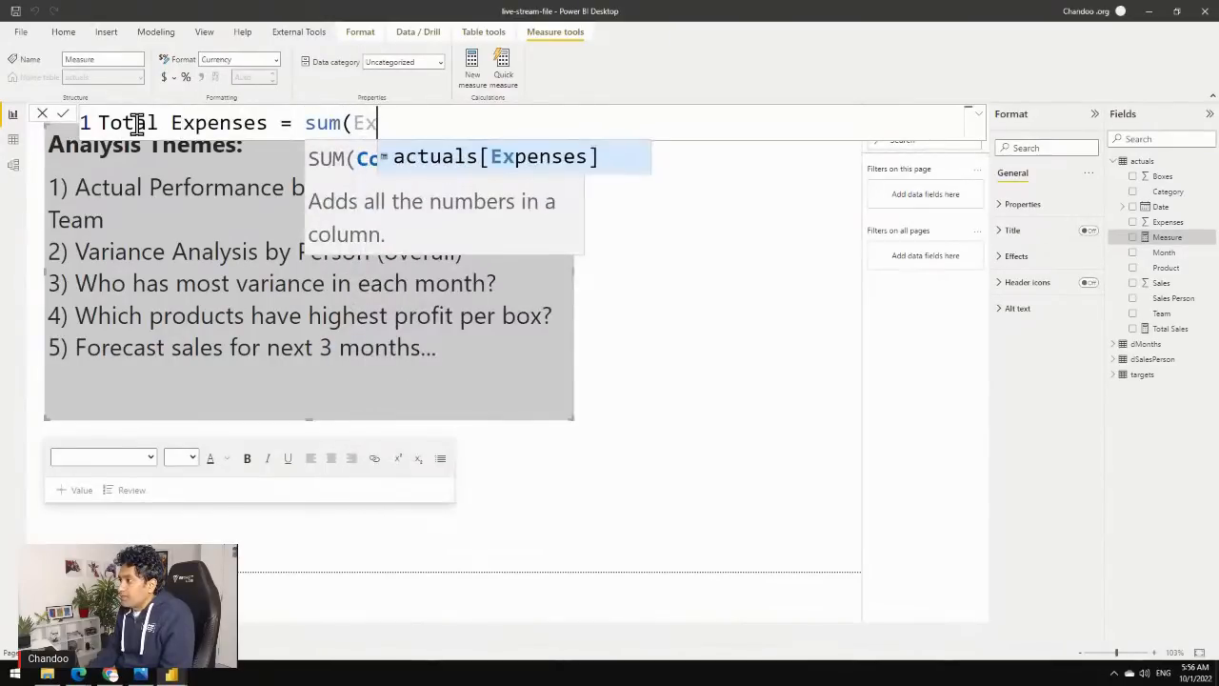
pyautogui.write(')')
pyautogui.press('Return')
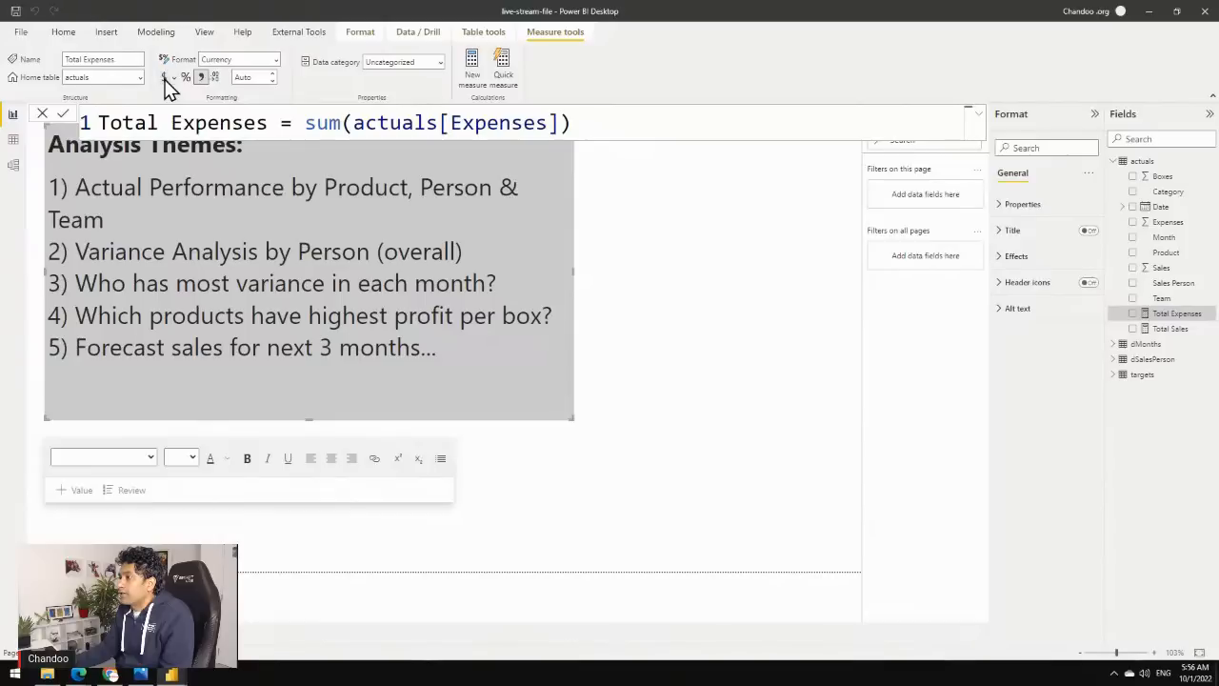
pyautogui.click(272, 74)
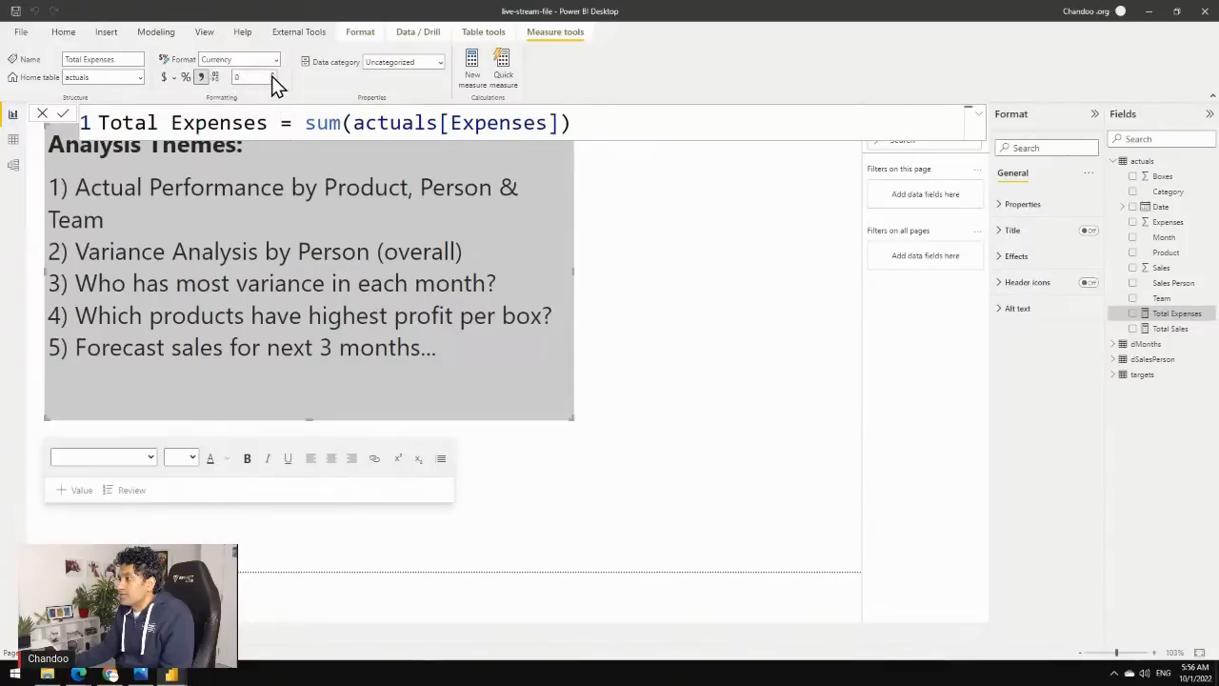
# Examine the name and the sum(actuals[Expenses]) expression in the Total Expenses formula, keeping the formula as it is.
pyautogui.click(661, 125)
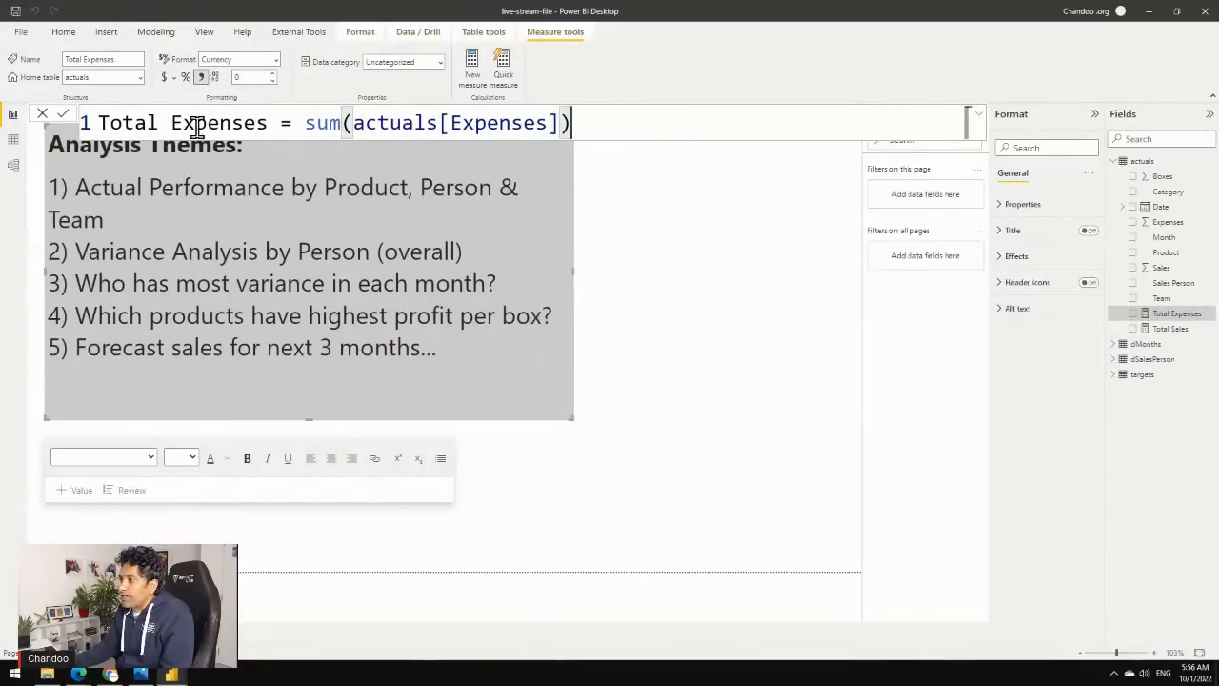
pyautogui.moveTo(107, 122); pyautogui.dragTo(308, 126)
pyautogui.click(290, 124)
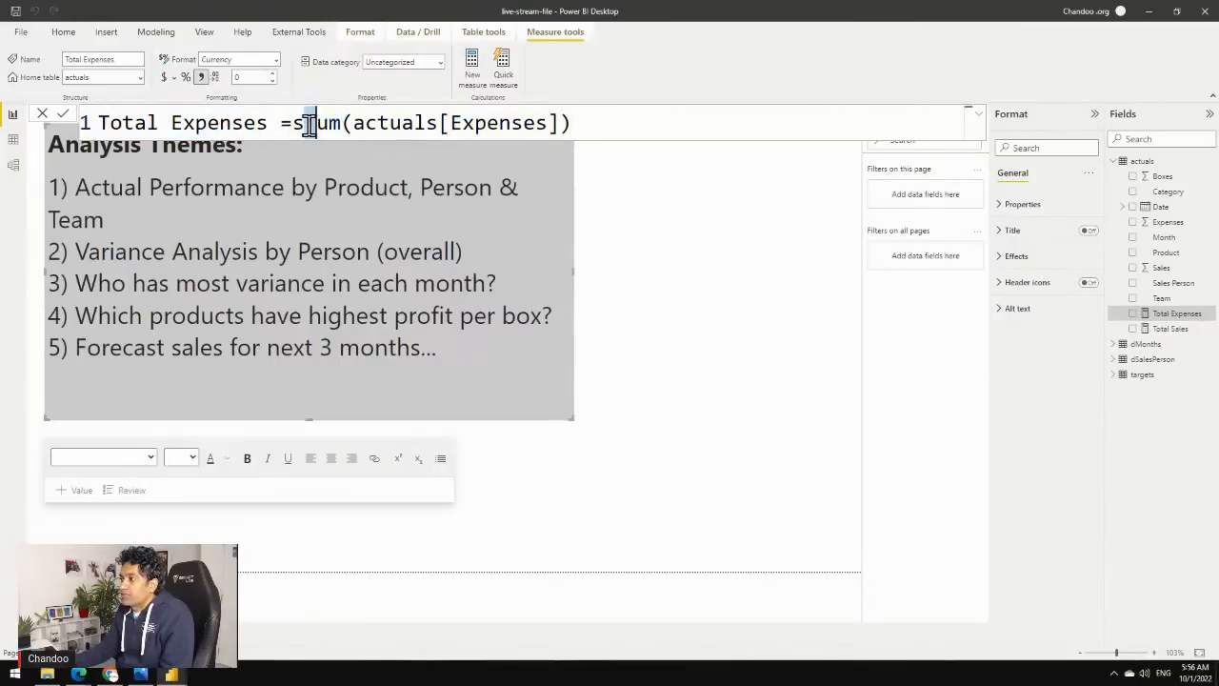
pyautogui.hotkey('ctrl', 'z')
pyautogui.click(305, 126)
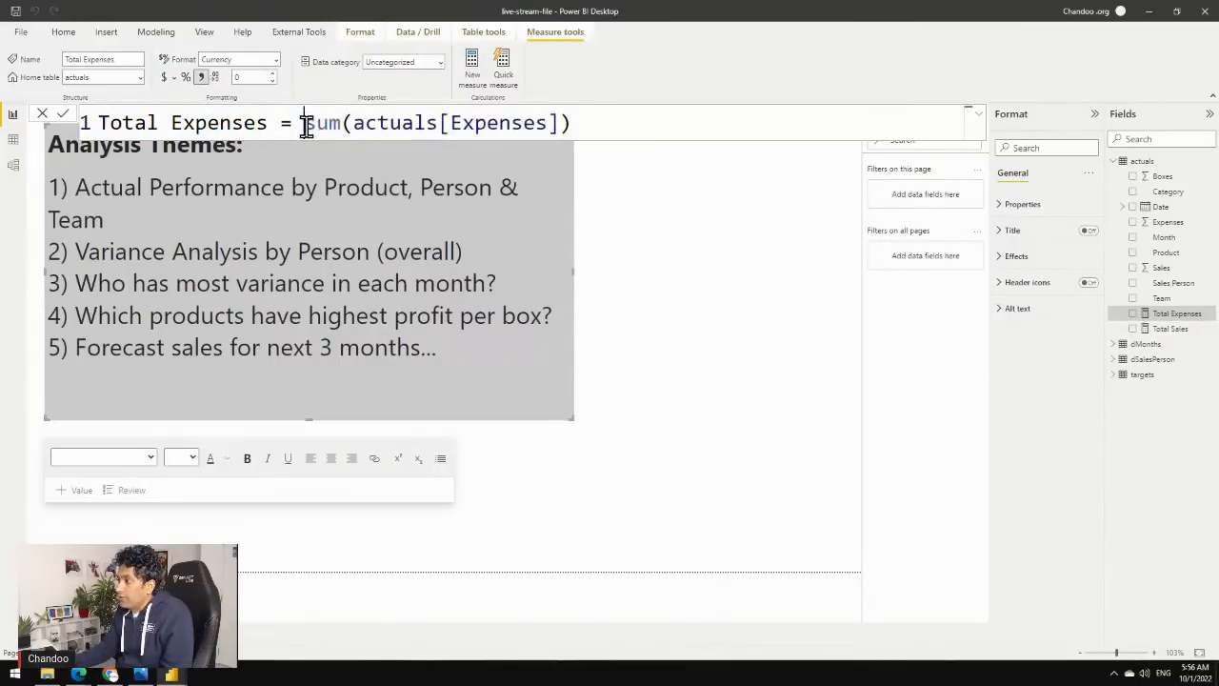
pyautogui.moveTo(306, 126); pyautogui.dragTo(574, 123)
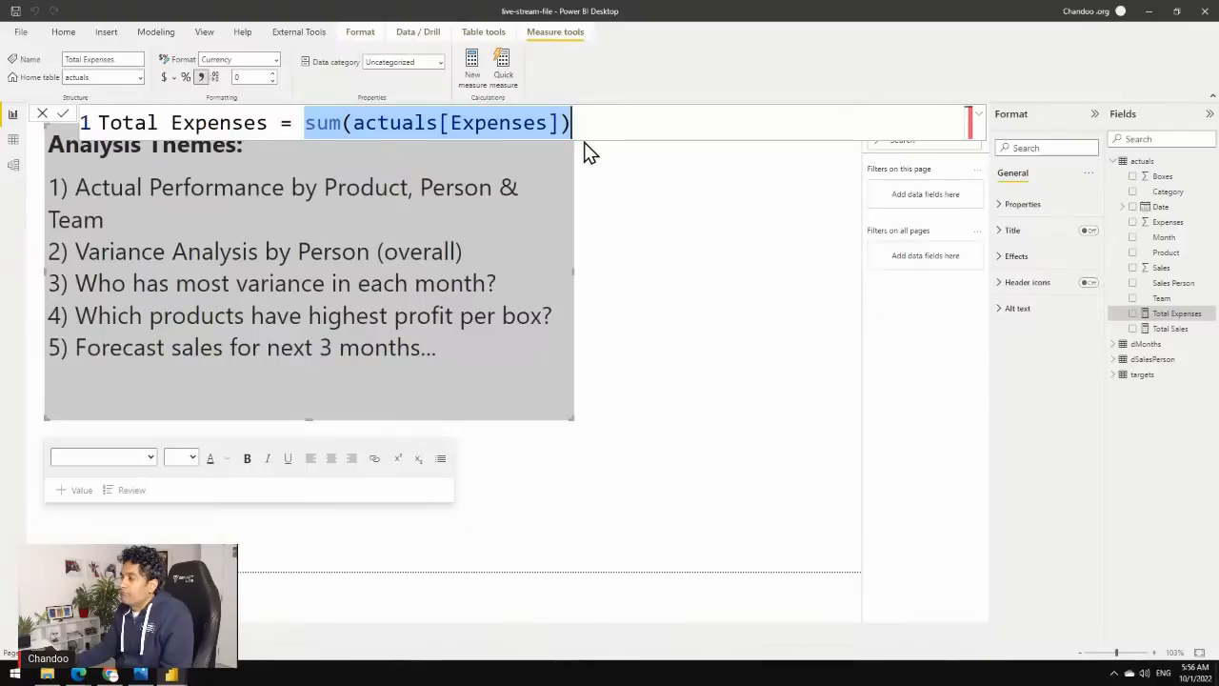
pyautogui.click(591, 122)
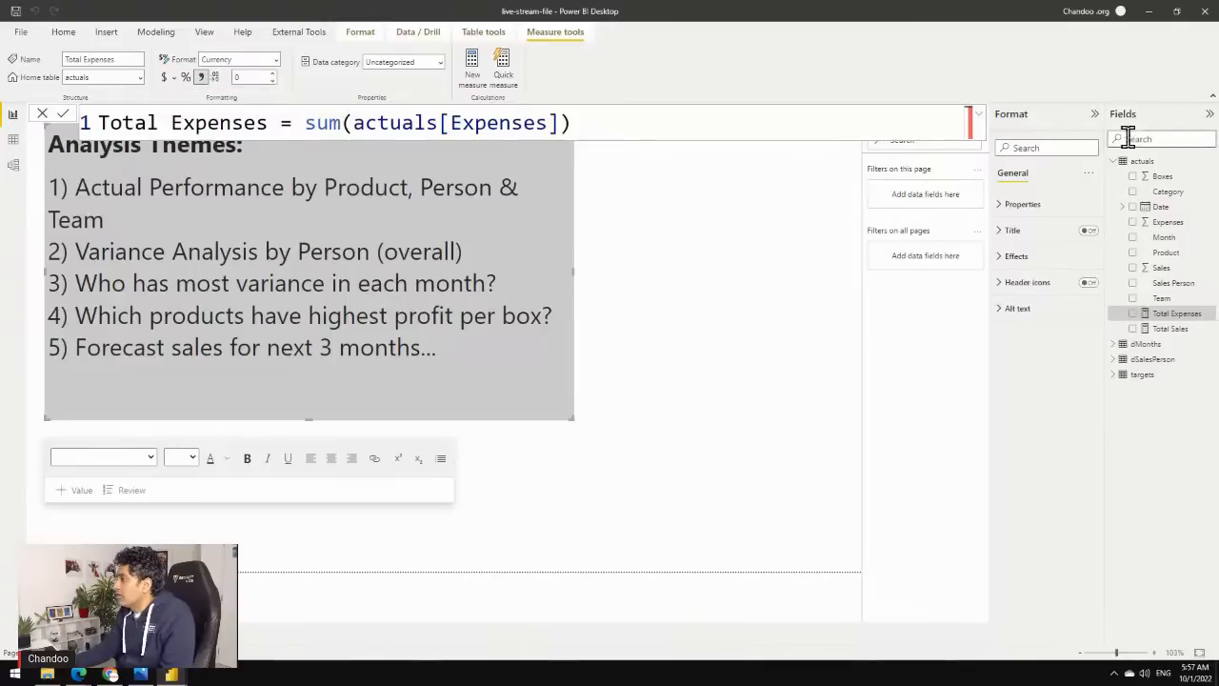
# Create a measure Total Profit = [Total Sales] - [Total Expenses] in the actuals table.
pyautogui.rightClick(1149, 162)
pyautogui.click(1096, 172)
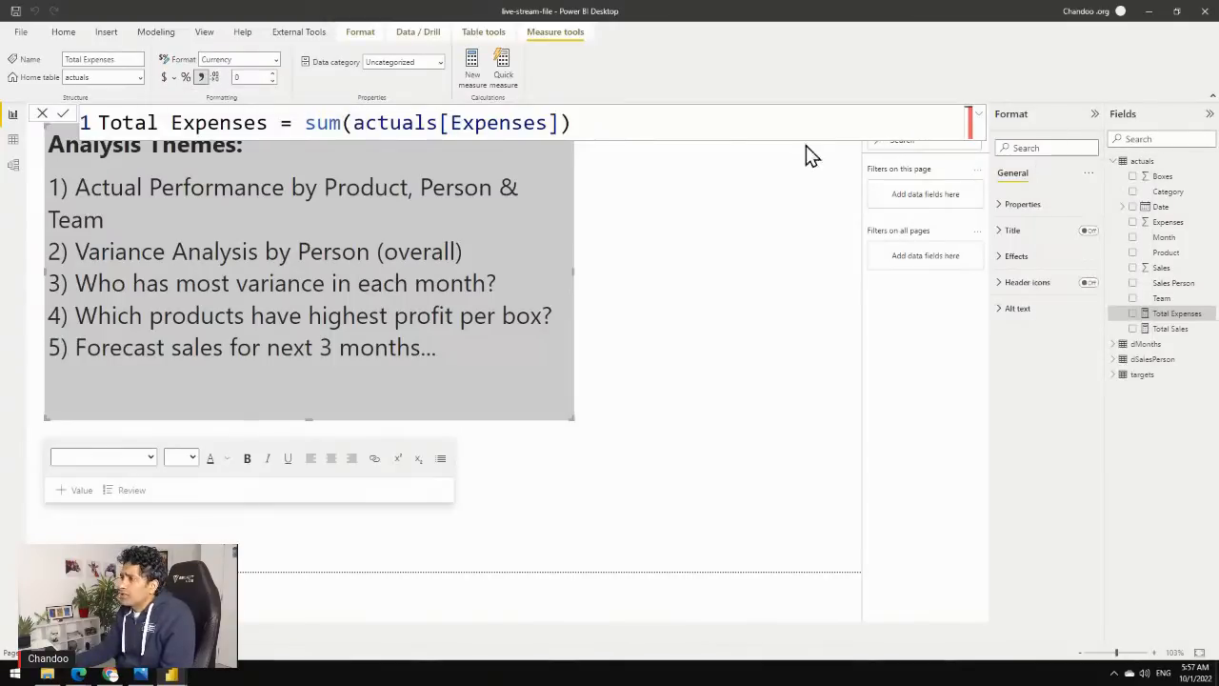
pyautogui.write('Total ')
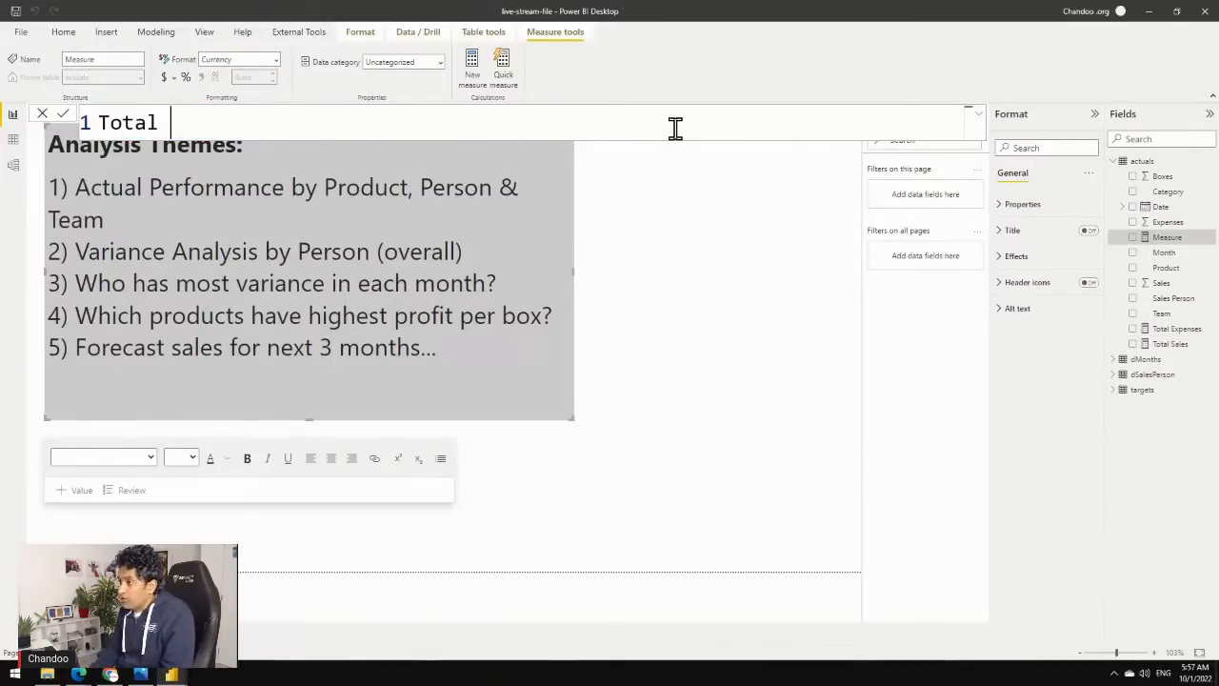
pyautogui.write('Profit =')
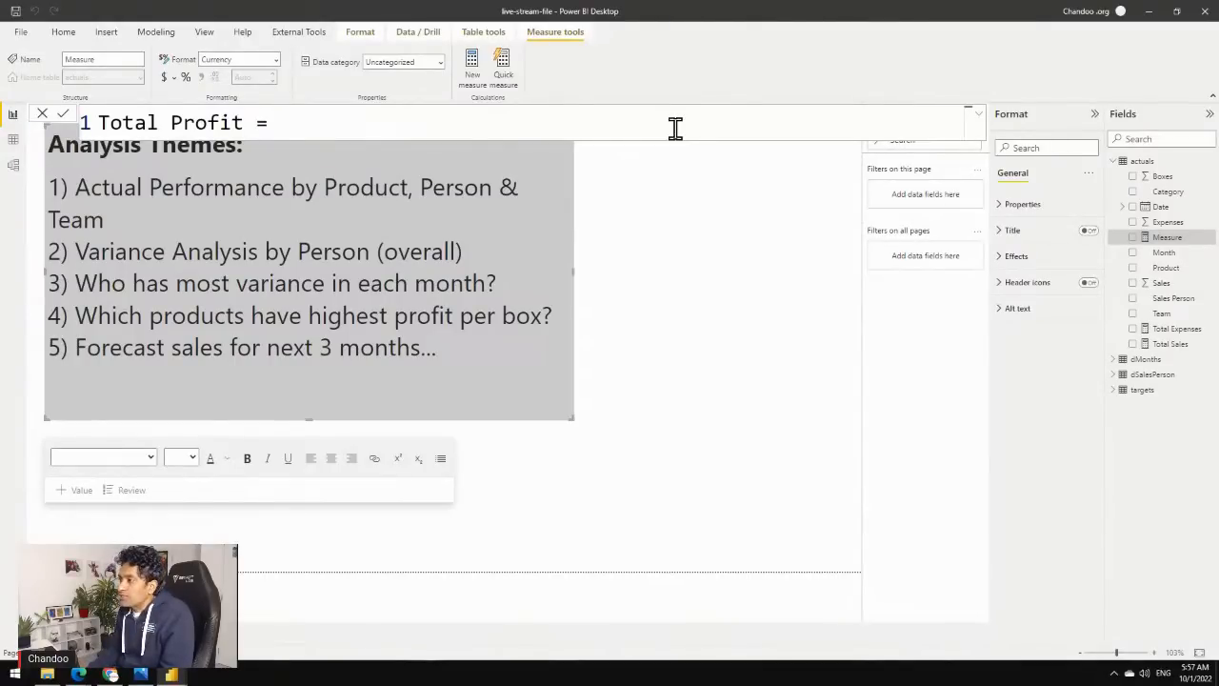
pyautogui.write('[')
pyautogui.press('Down')
pyautogui.press('Tab')
pyautogui.write('- [')
pyautogui.press('Tab')
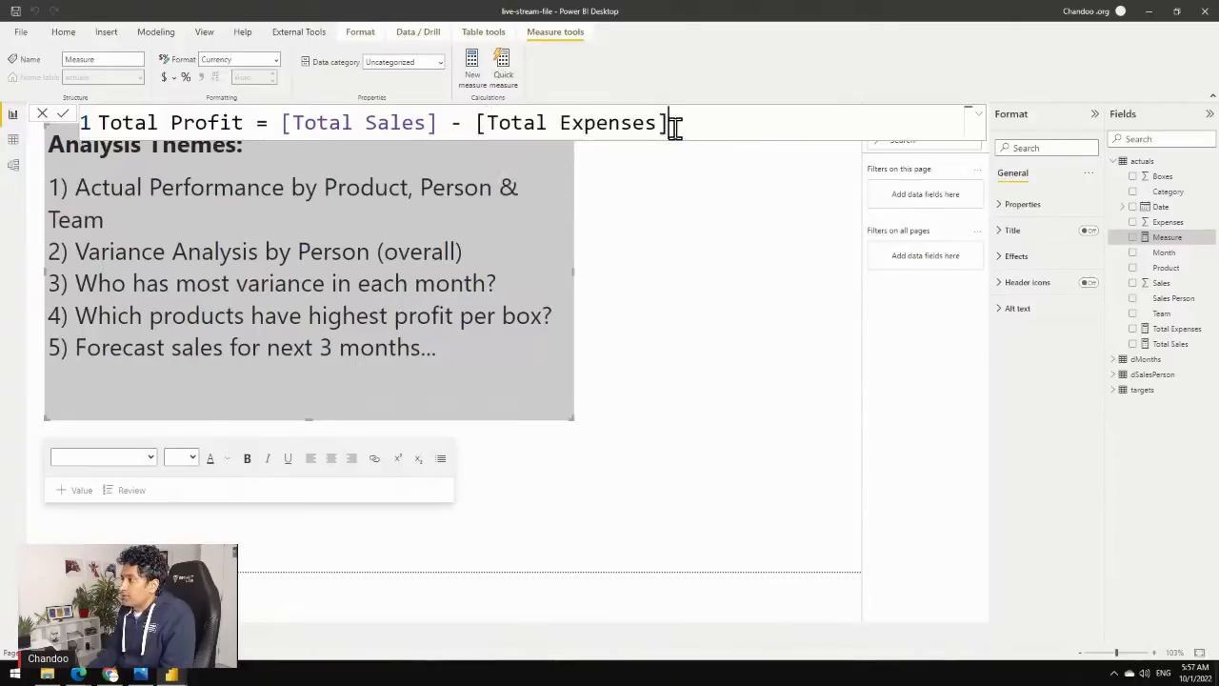
pyautogui.click(63, 115)
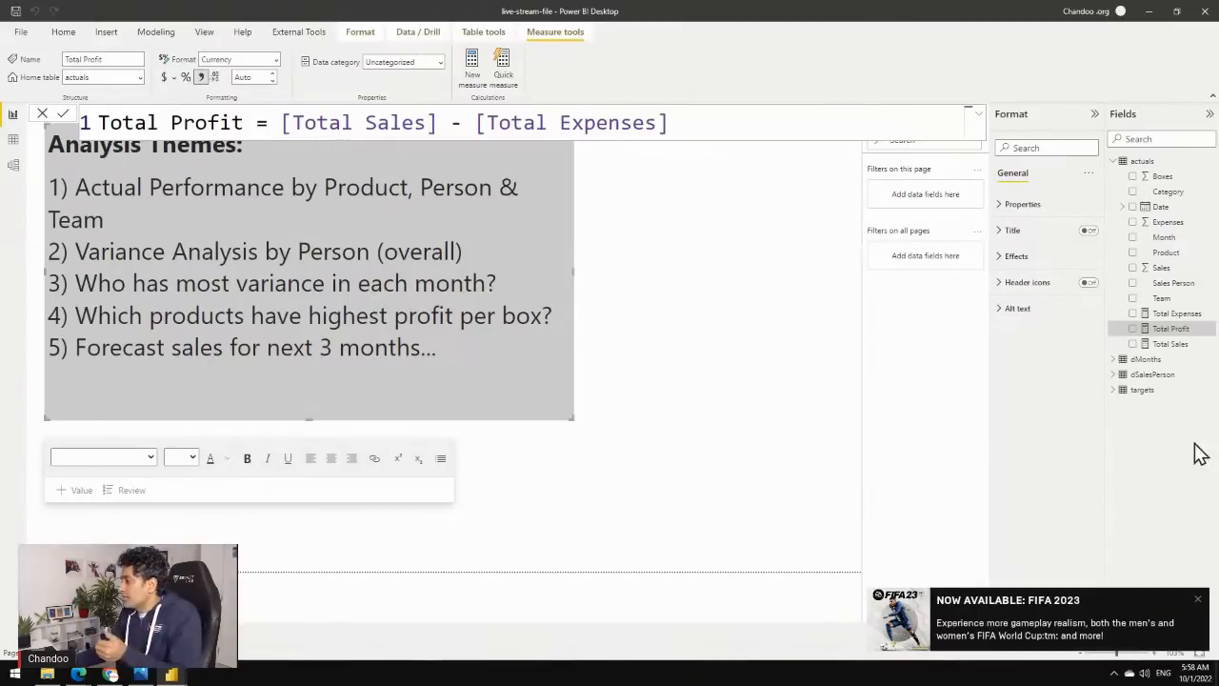
# Dismiss the FIFA 2023 notification and exit the game launcher running in the background.
pyautogui.click(1199, 600)
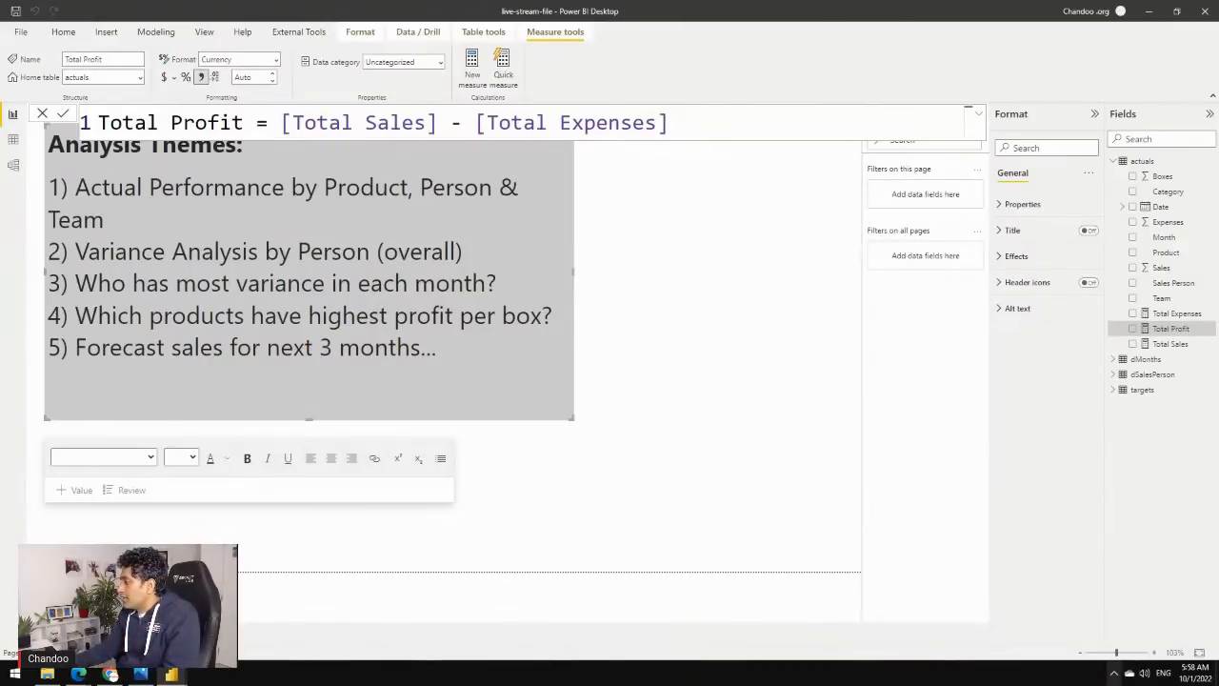
pyautogui.click(1115, 674)
pyautogui.rightClick(1103, 598)
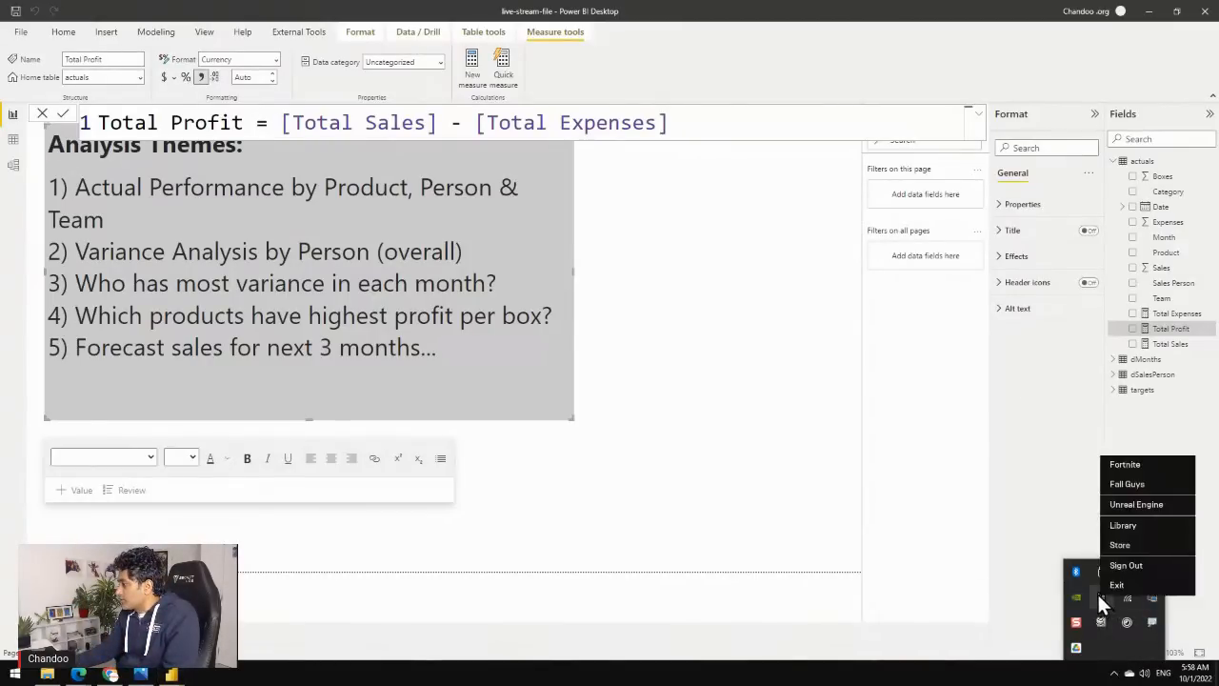
pyautogui.click(1116, 583)
pyautogui.click(744, 484)
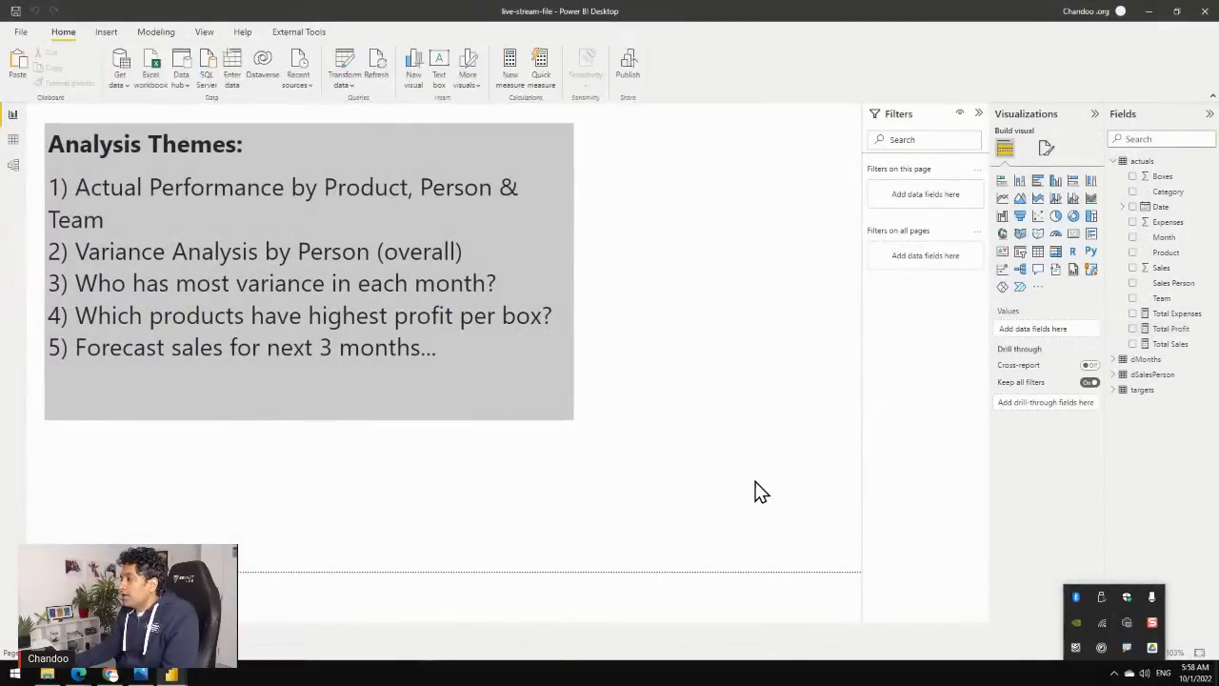
pyautogui.click(1114, 673)
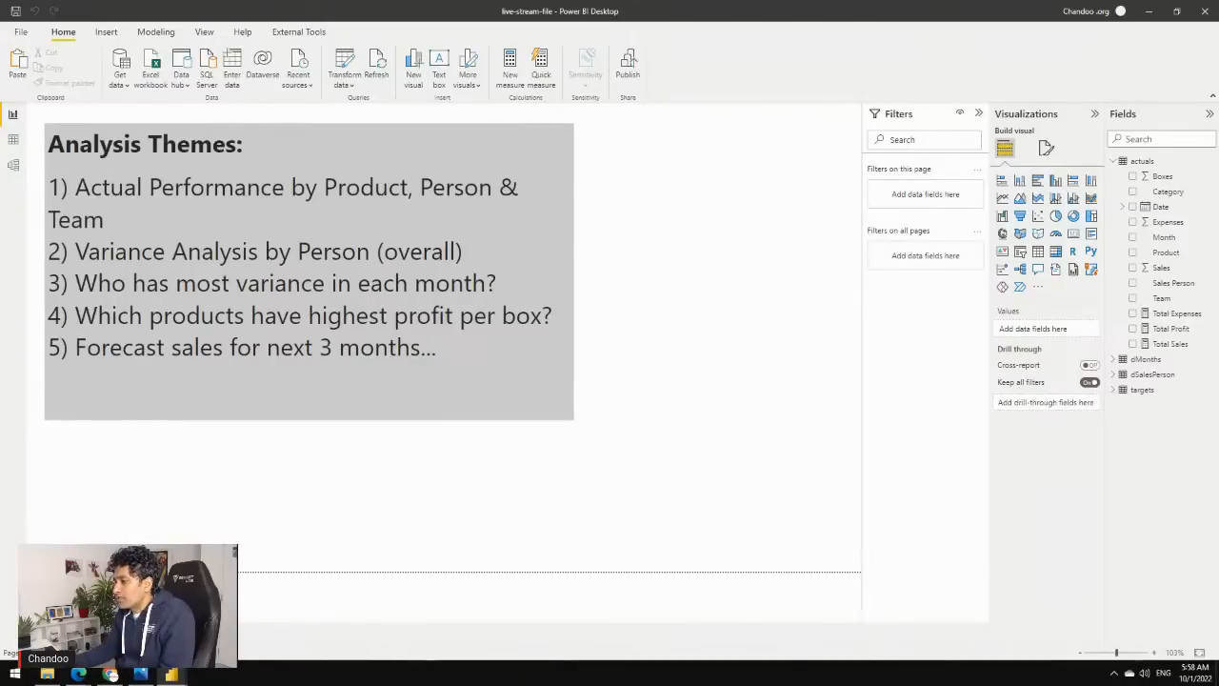
# Reread the actual performance by product, person and team theme and add a new blank report page.
pyautogui.moveTo(76, 189); pyautogui.dragTo(107, 219)
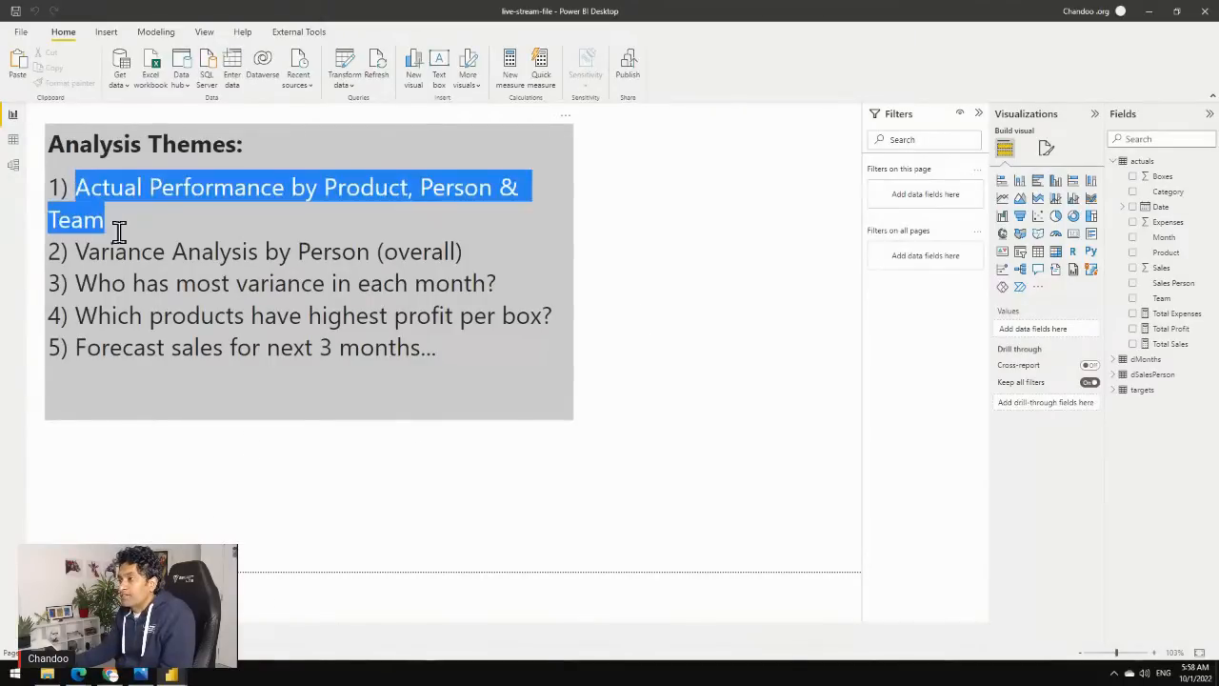
pyautogui.click(174, 675)
pyautogui.click(124, 632)
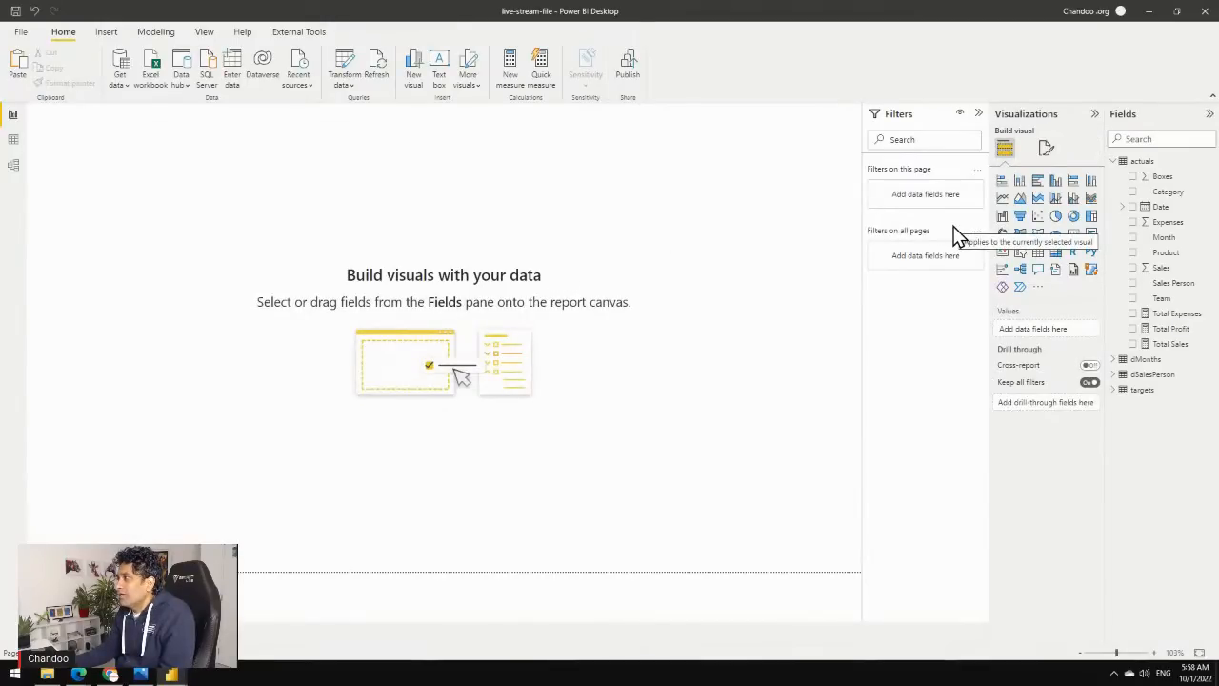
# Insert a stacked column chart on the blank page and enlarge it.
pyautogui.click(1019, 181)
pyautogui.moveTo(105, 124); pyautogui.dragTo(520, 164)
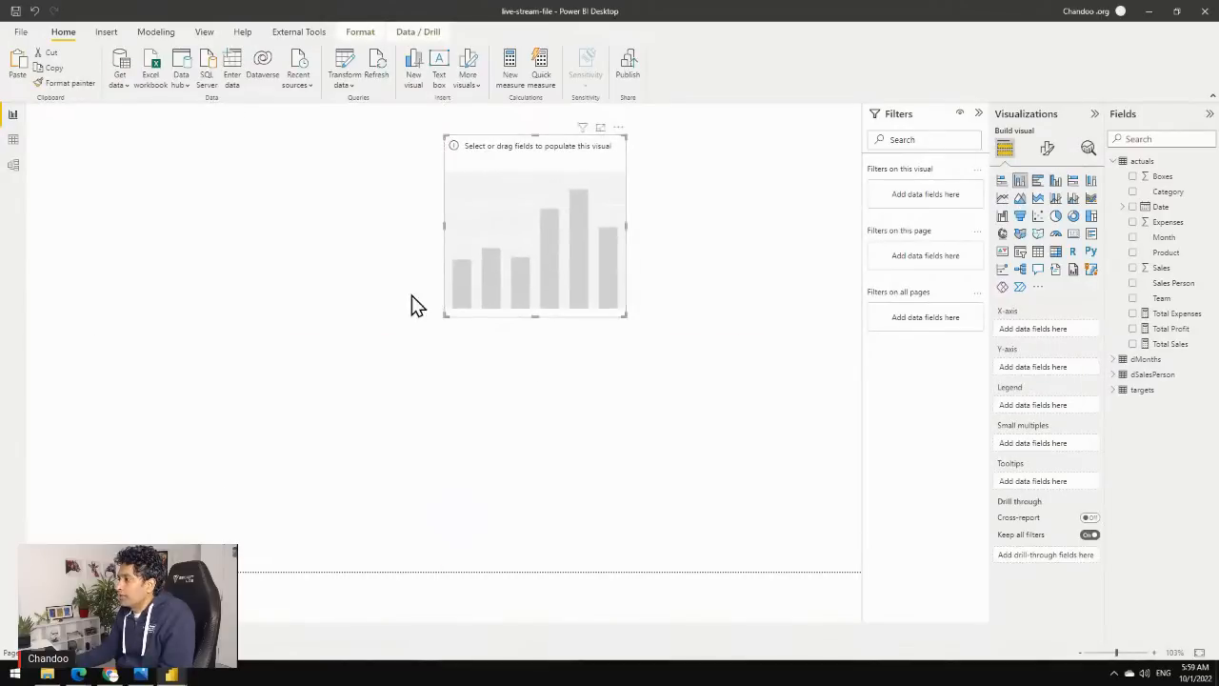
pyautogui.moveTo(448, 315); pyautogui.dragTo(258, 444)
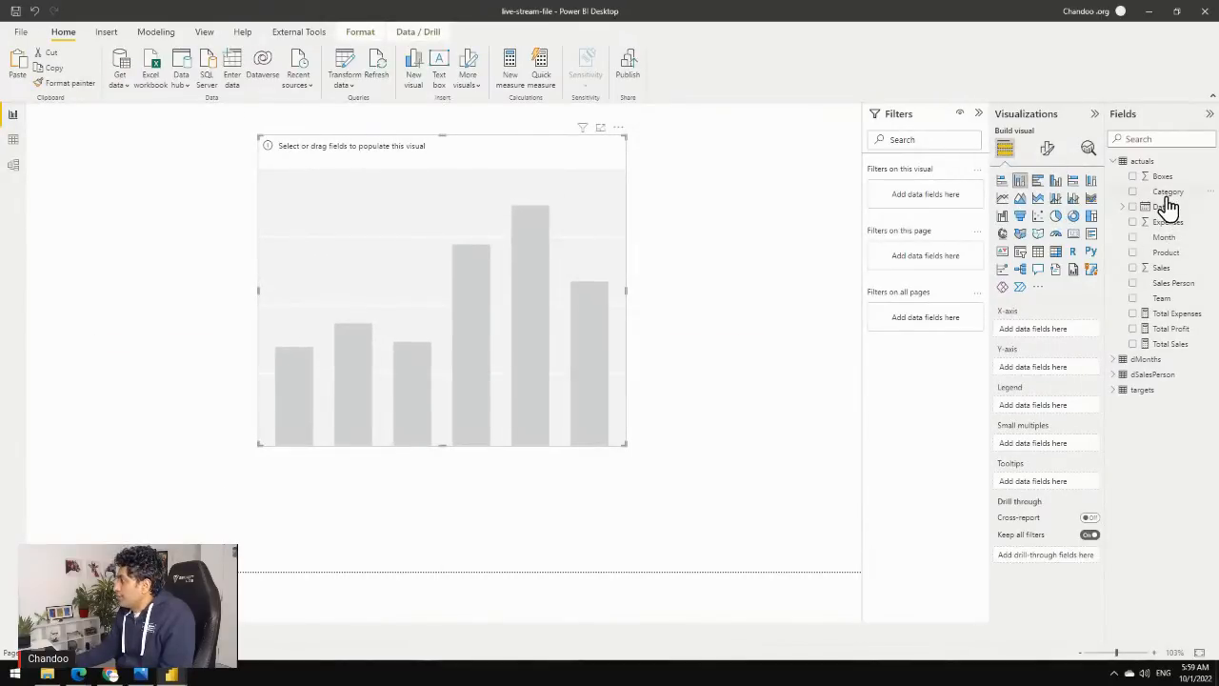
# Plot Total Sales by Team in the column chart and shift it closer to the page's left edge.
pyautogui.moveTo(1166, 310); pyautogui.dragTo(1061, 339)
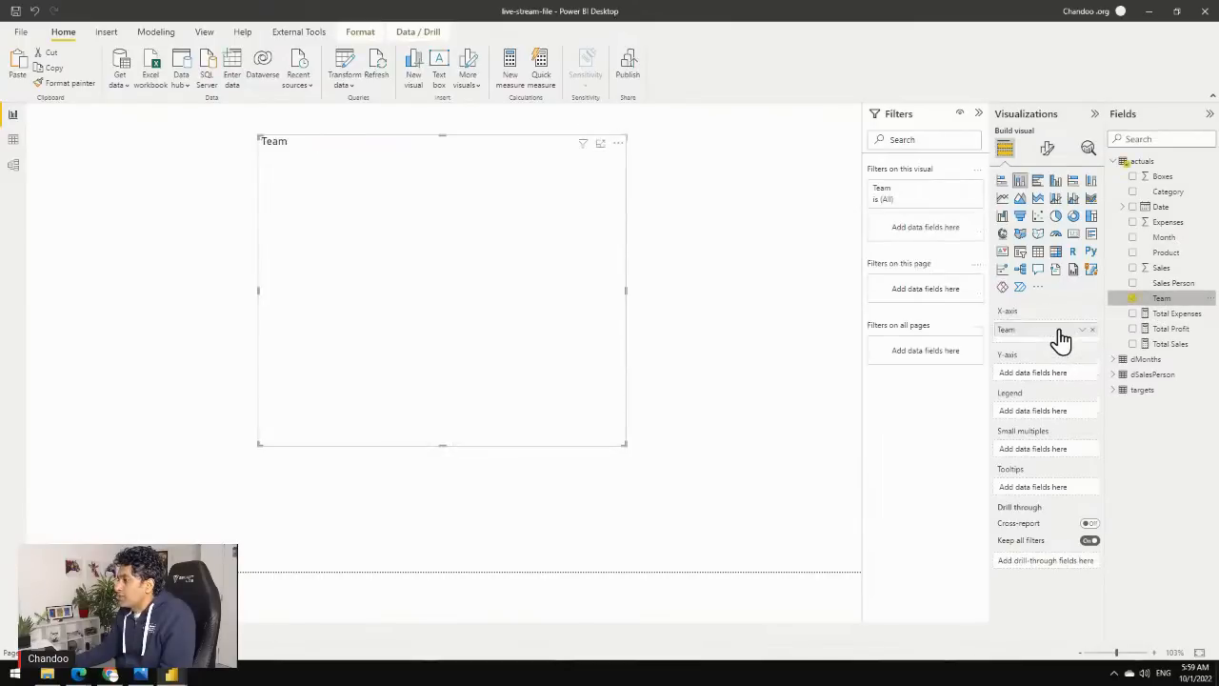
pyautogui.click(1133, 344)
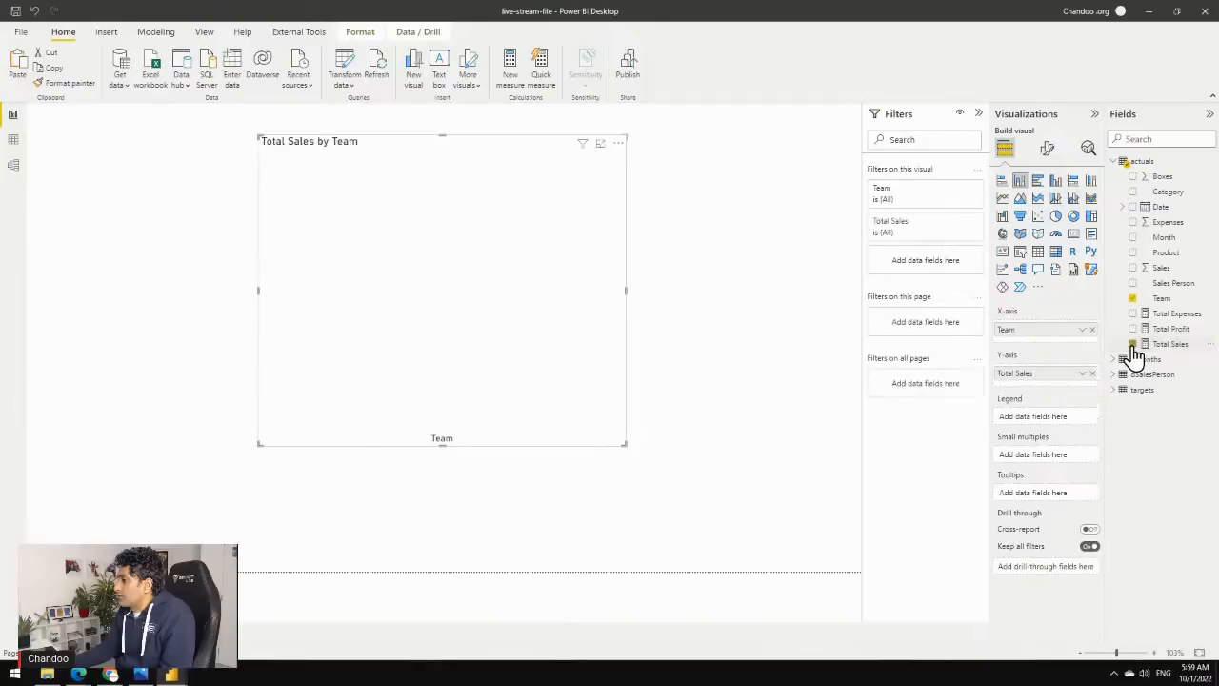
pyautogui.moveTo(463, 156); pyautogui.dragTo(406, 153)
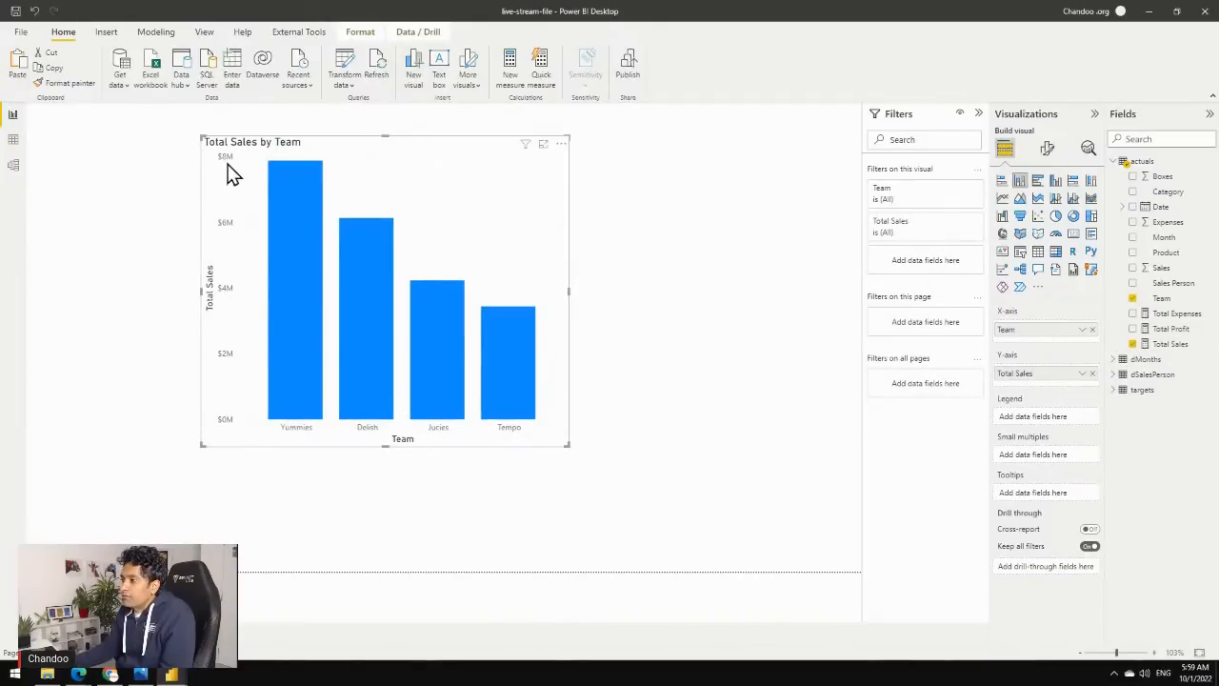
pyautogui.moveTo(309, 177)
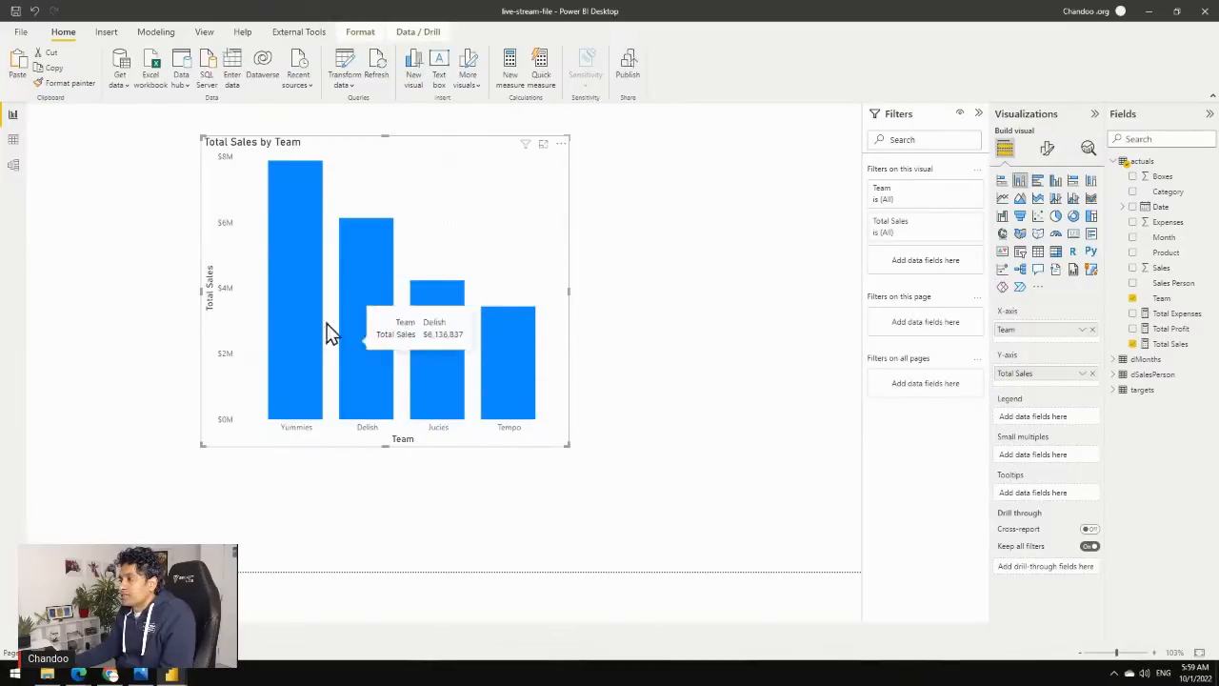
pyautogui.click(619, 380)
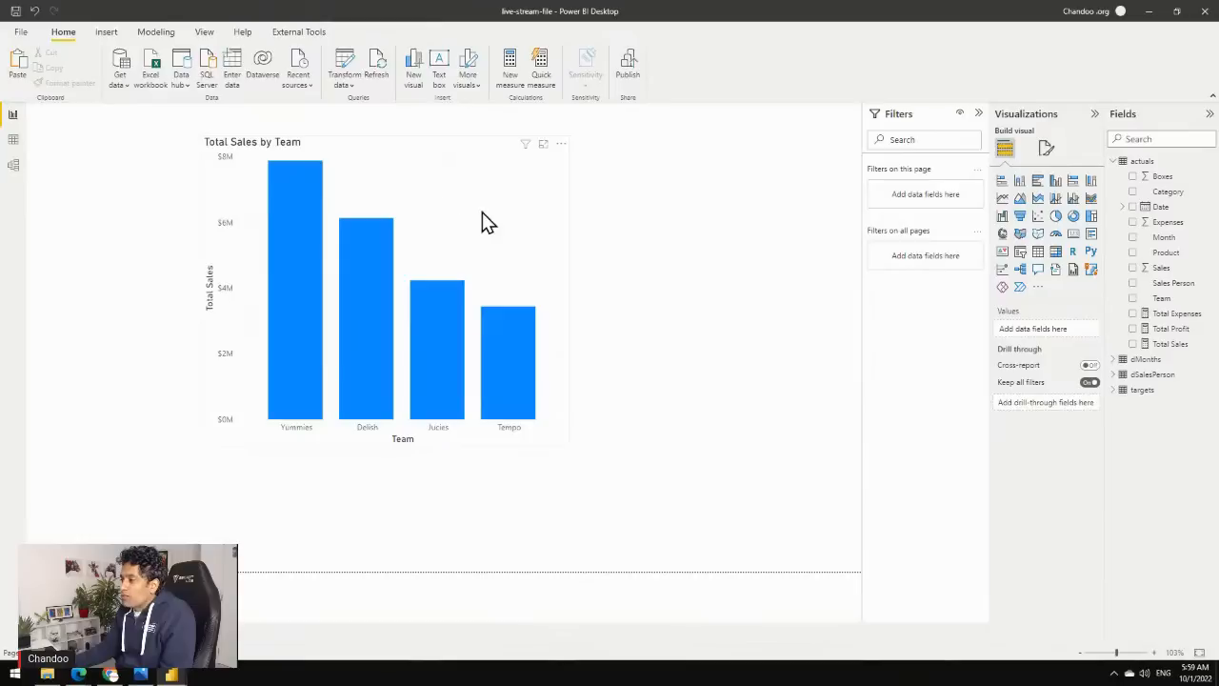
pyautogui.click(424, 150)
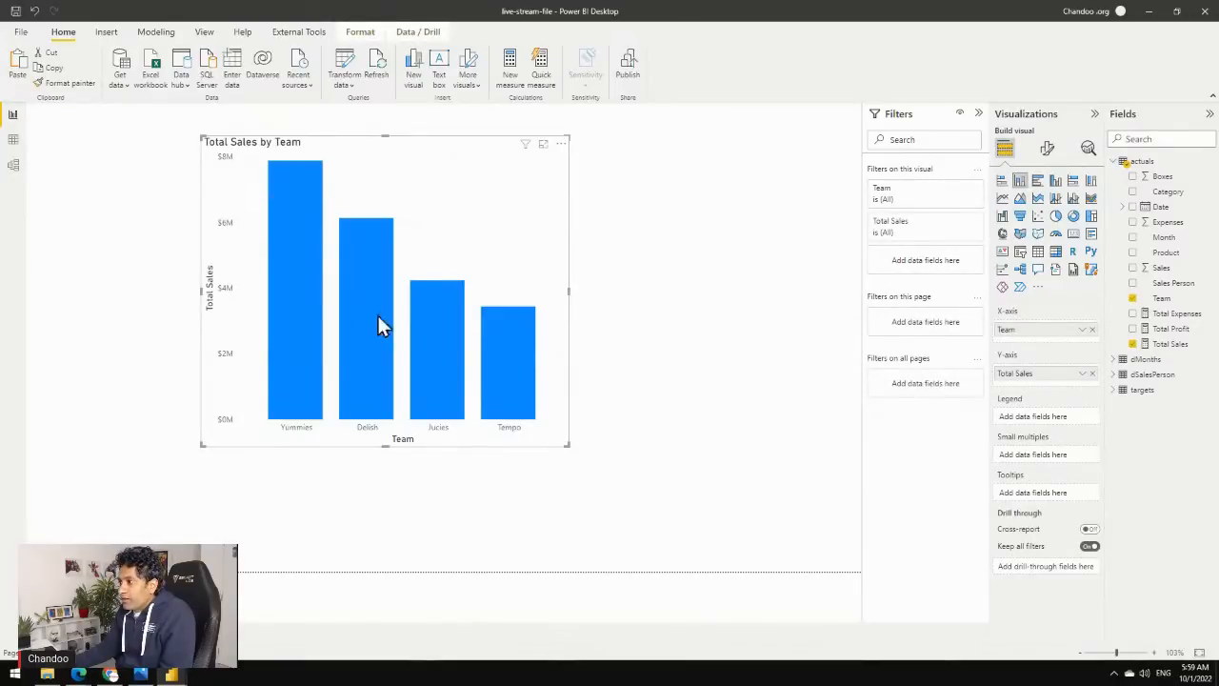
# Reread the Analysis Themes list in the after-data-modeling report and return to the live-stream-file report.
pyautogui.click(178, 674)
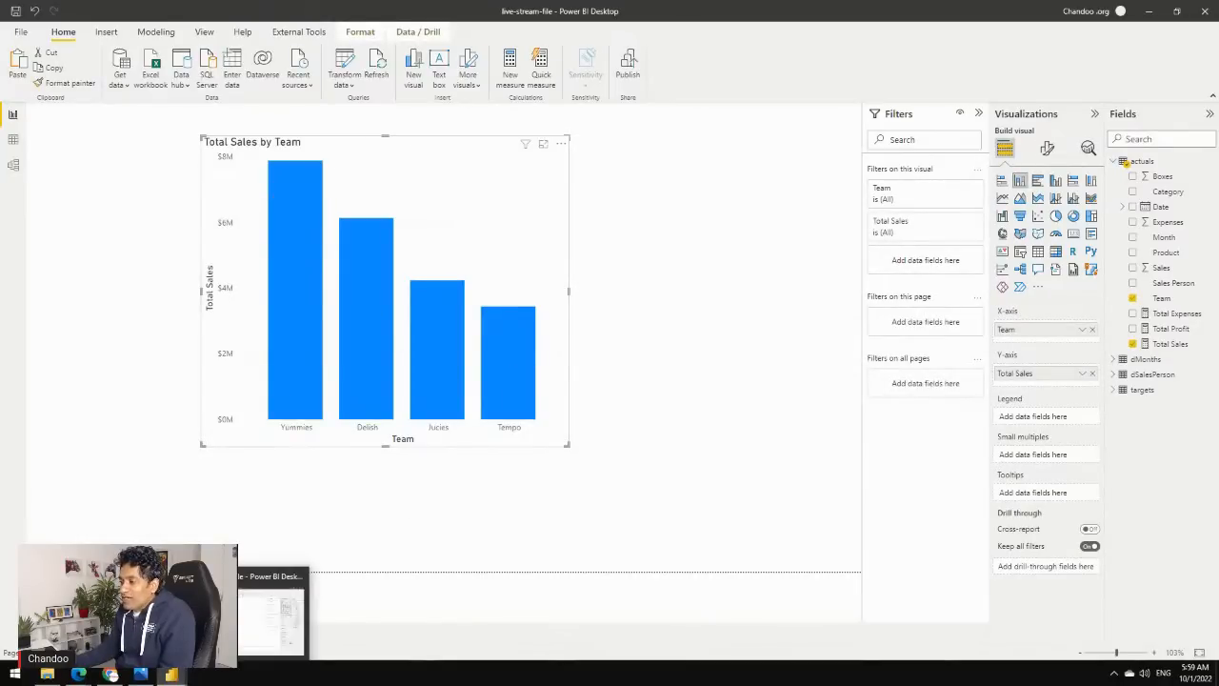
pyautogui.click(214, 619)
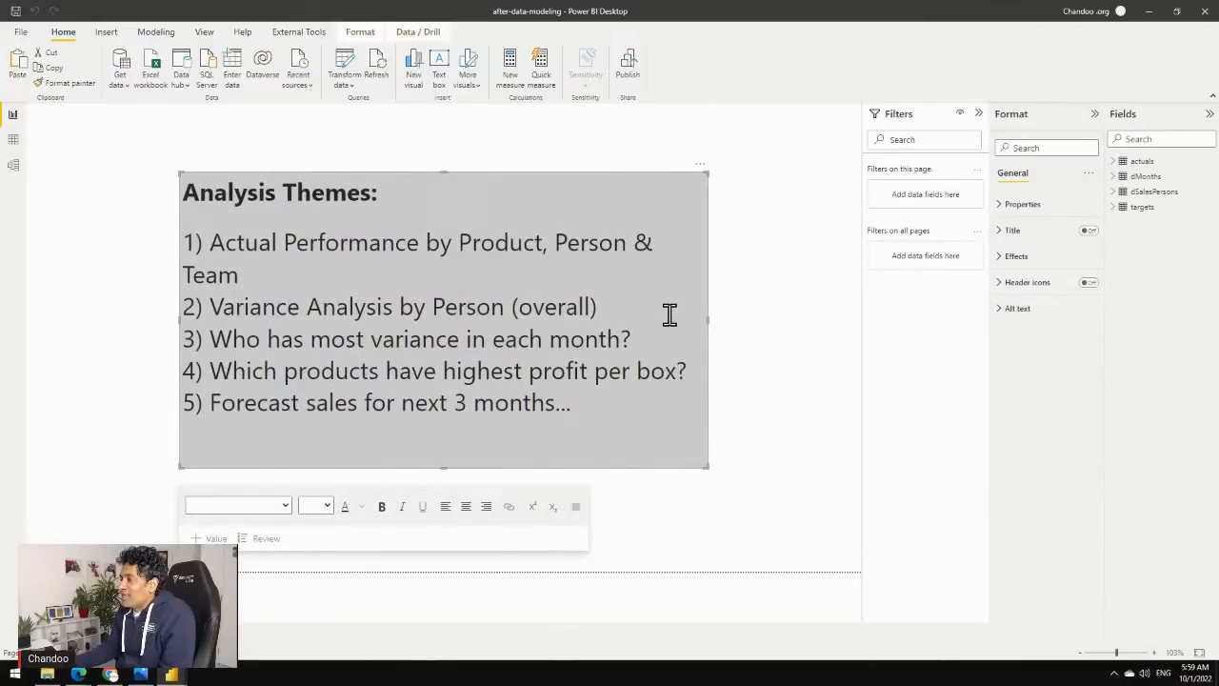
pyautogui.click(1146, 13)
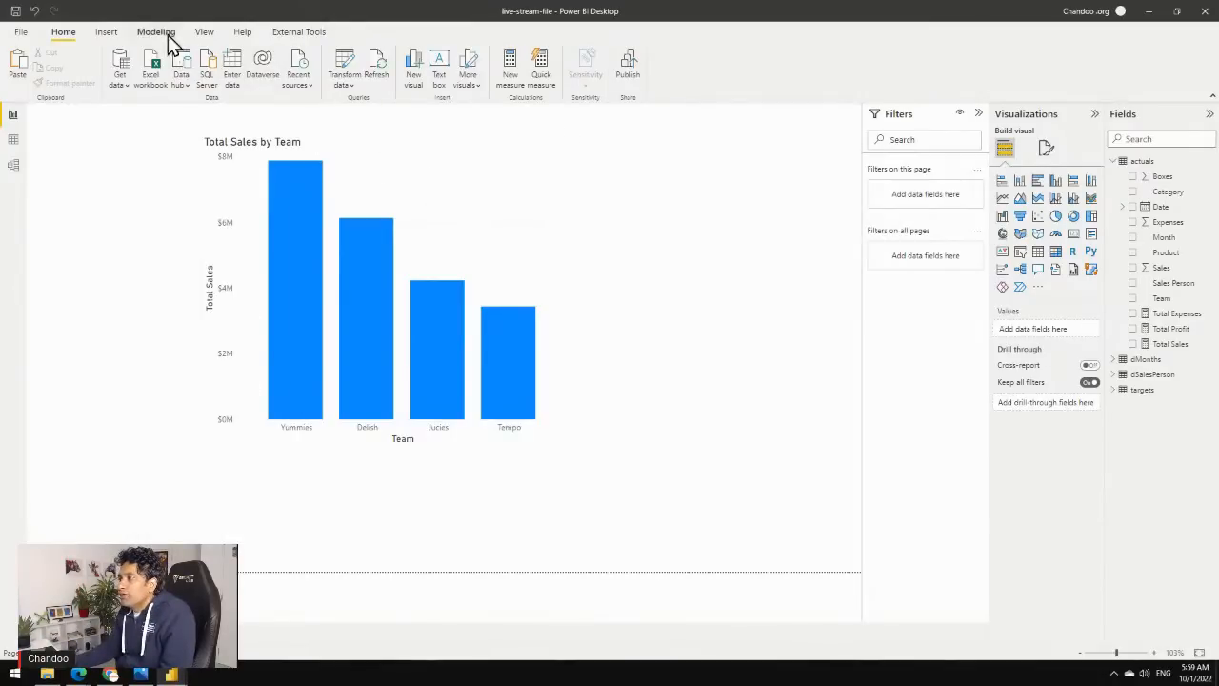
# Apply the Sunflower Twilight theme to the report.
pyautogui.click(197, 32)
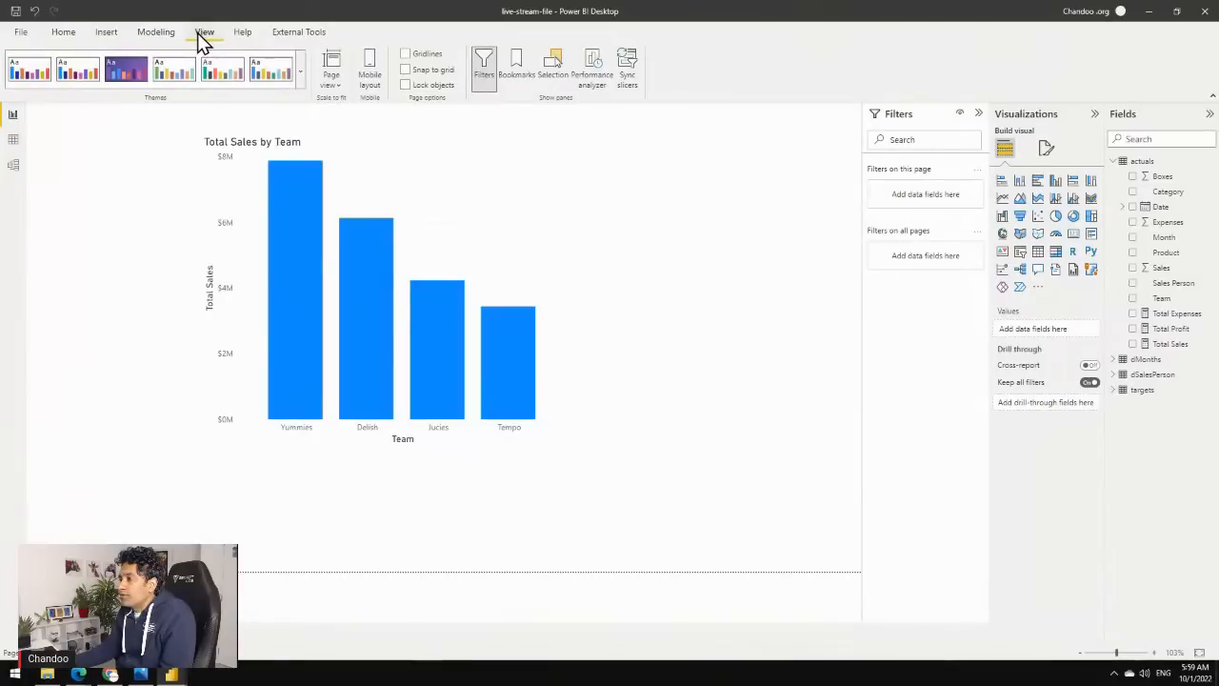
pyautogui.click(301, 82)
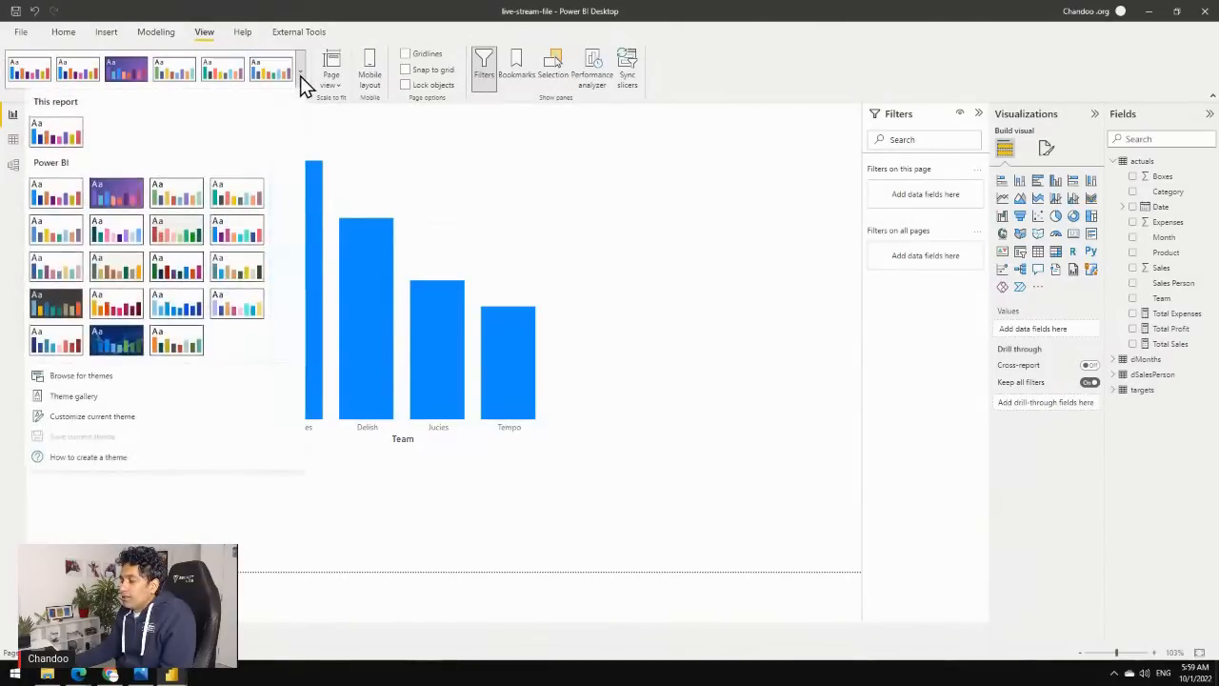
pyautogui.click(305, 84)
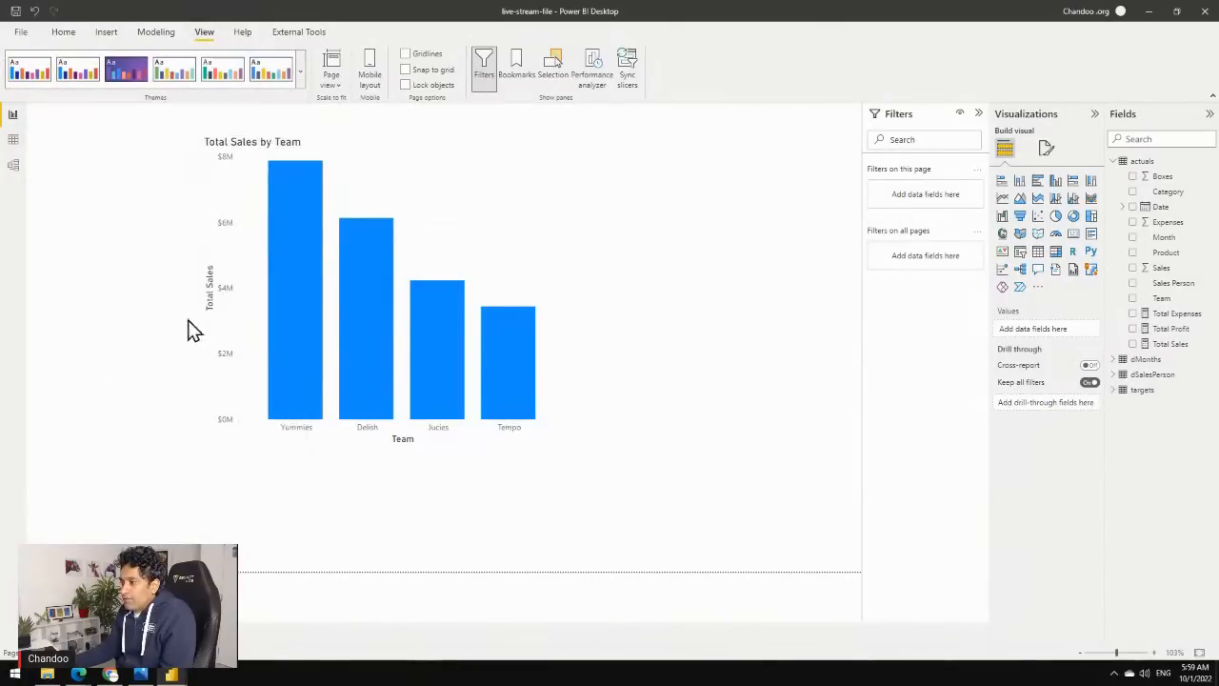
pyautogui.click(302, 80)
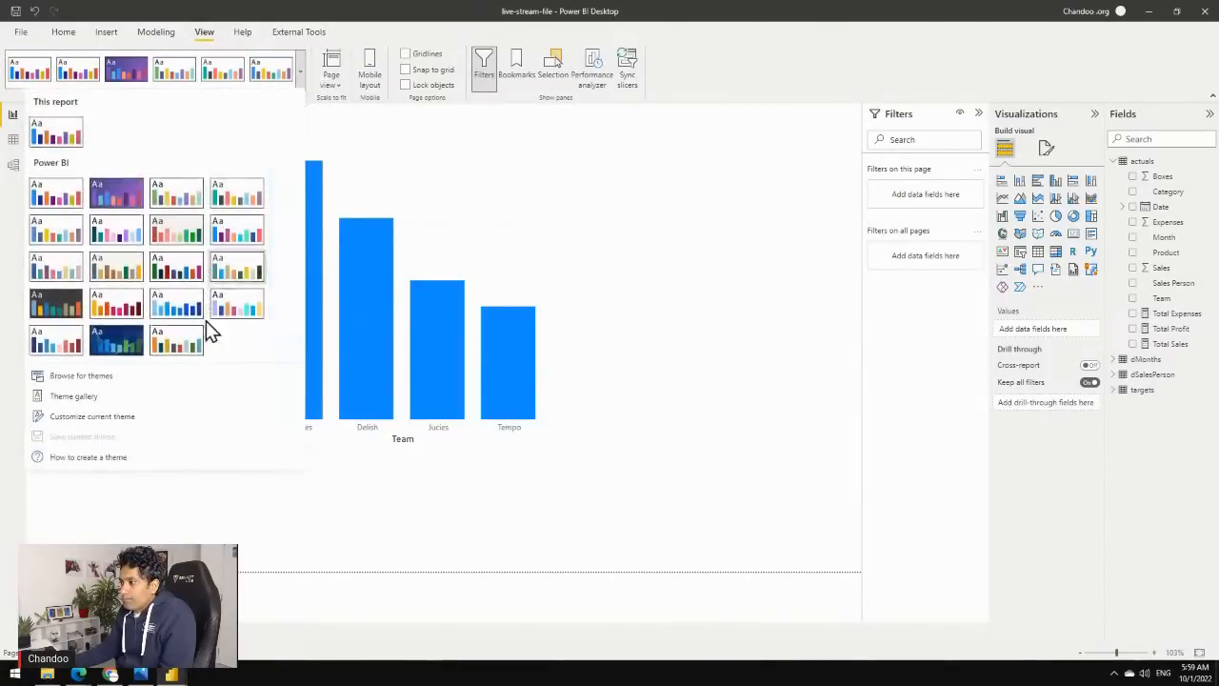
pyautogui.click(163, 347)
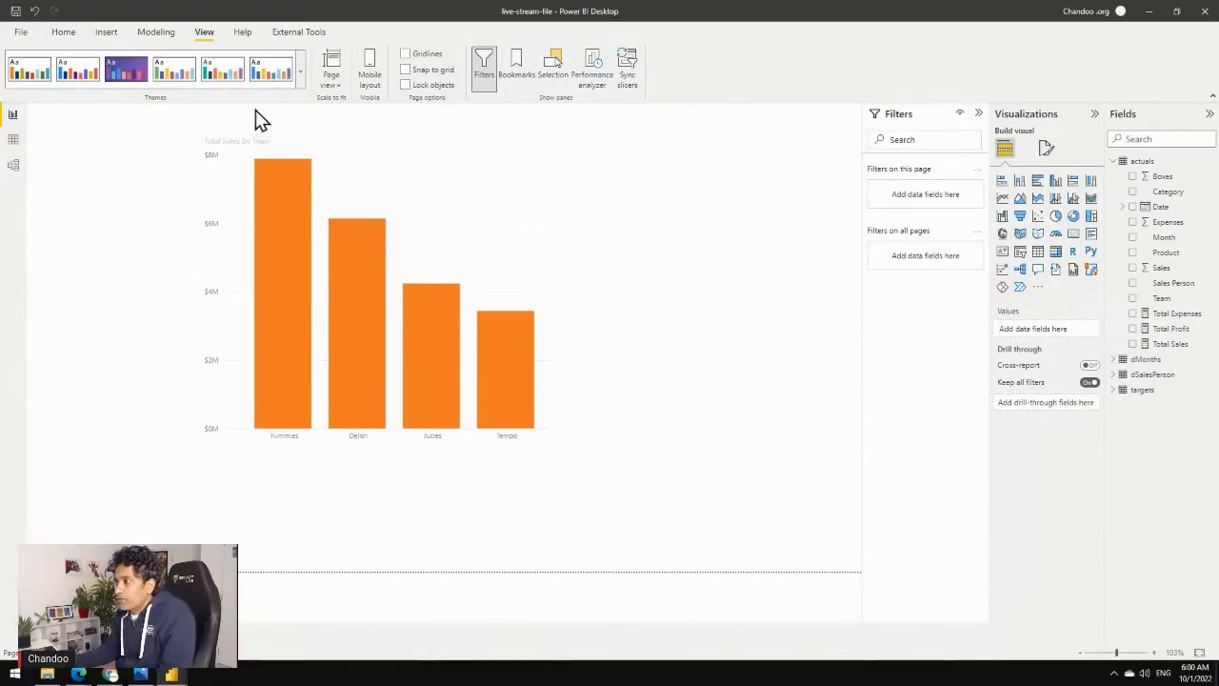
# Customize the current theme by updating it to support text formatting and setting the general font size to 16 pt.
pyautogui.click(300, 77)
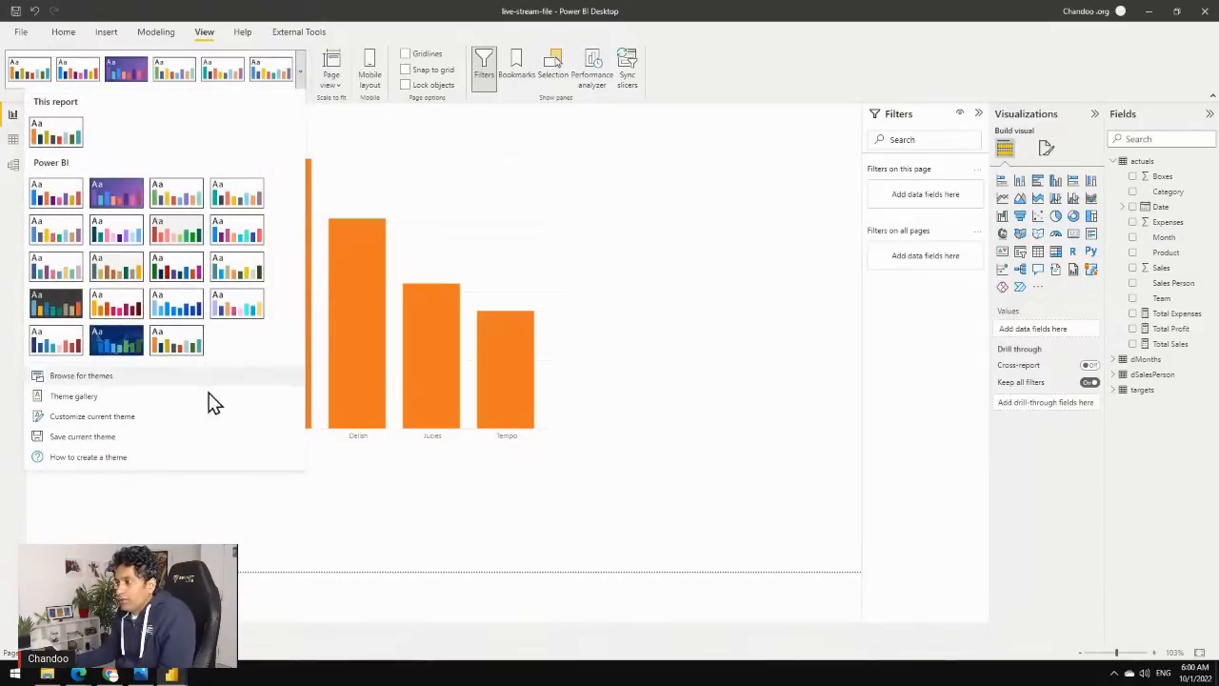
pyautogui.click(91, 420)
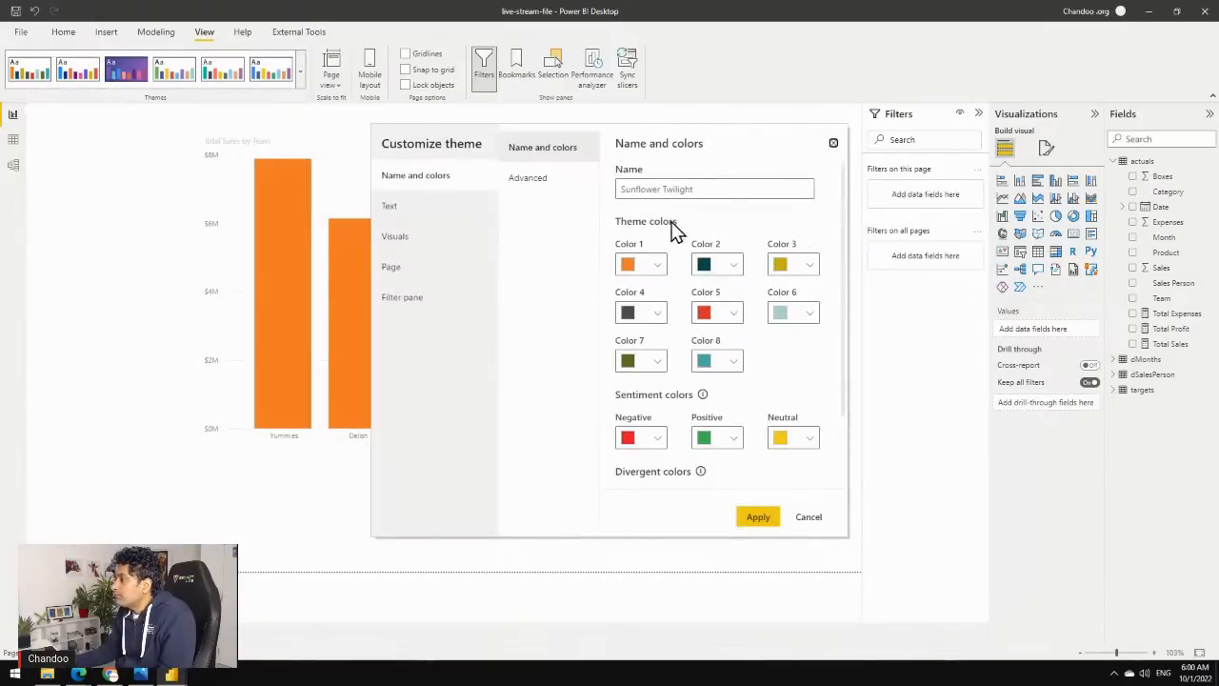
pyautogui.click(391, 207)
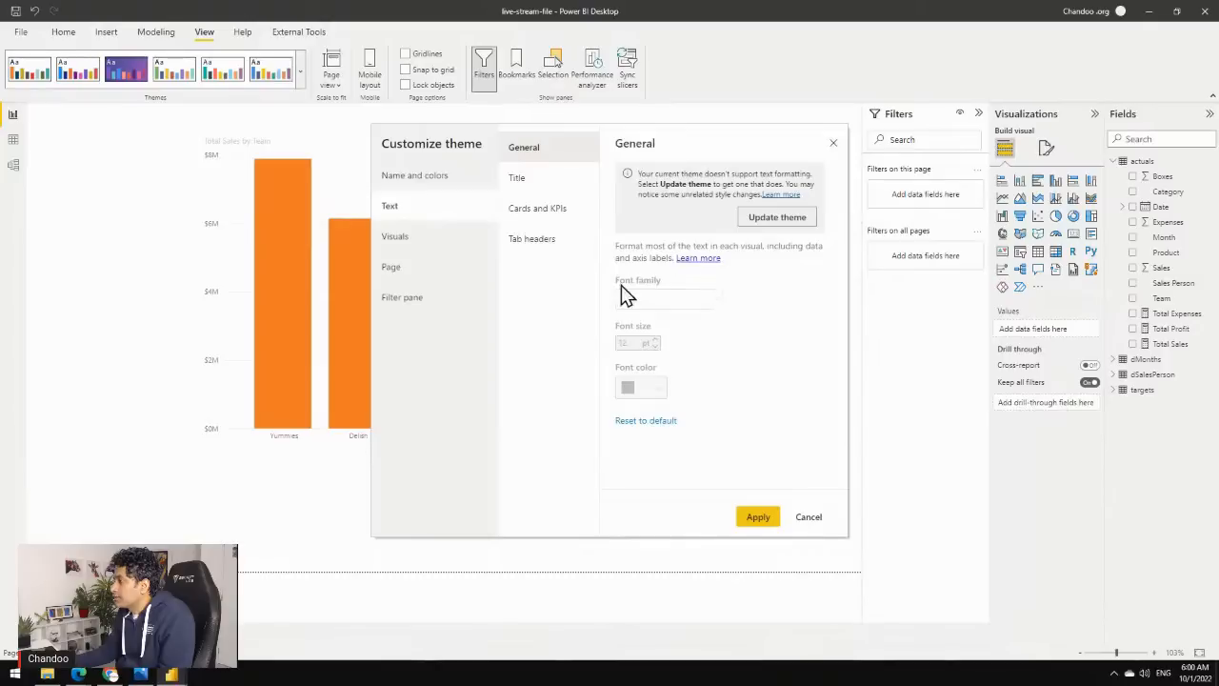
pyautogui.click(791, 223)
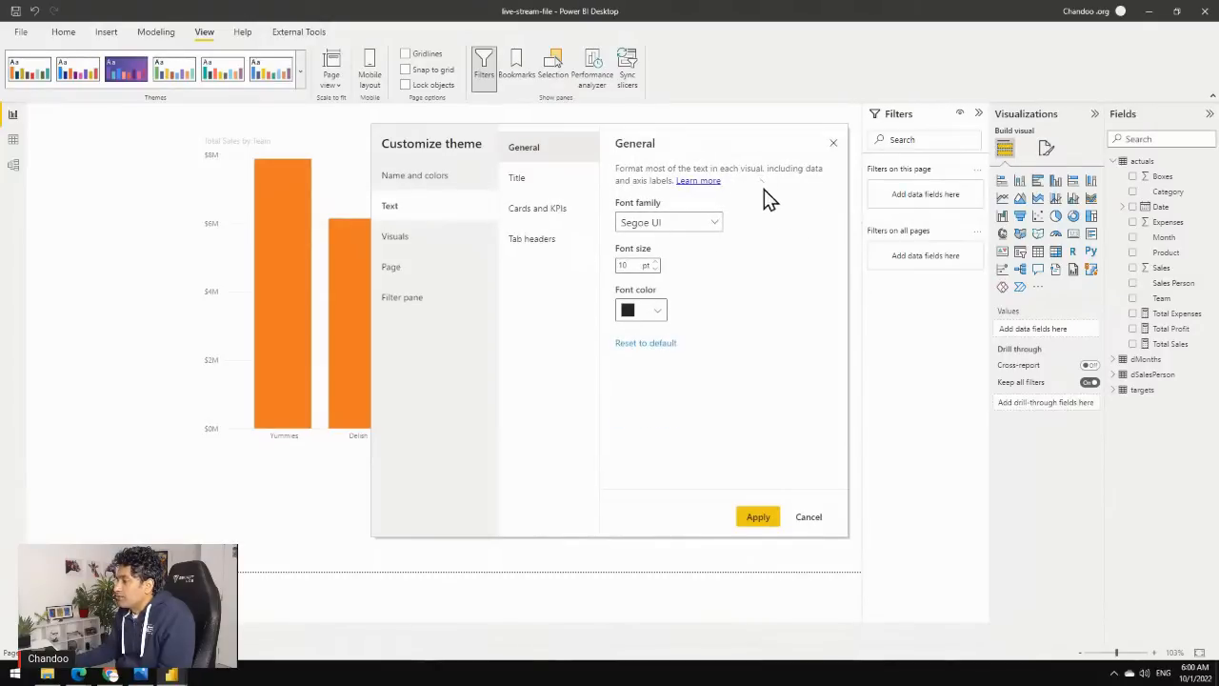
pyautogui.doubleClick(624, 266)
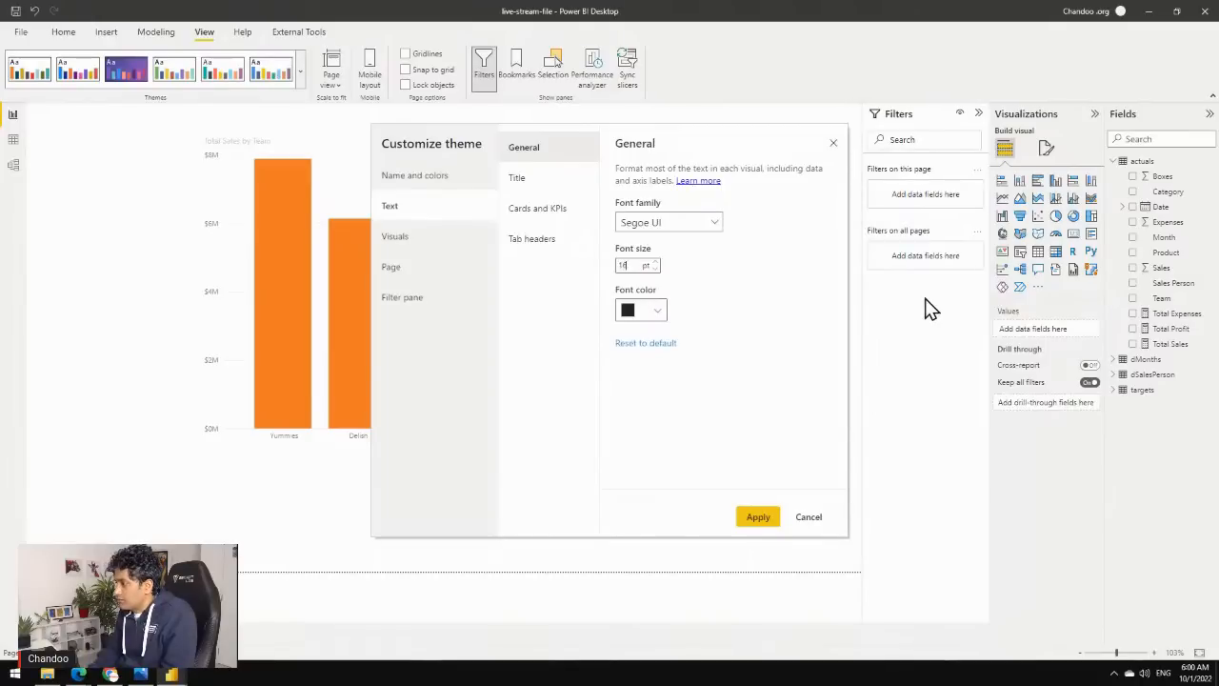
# Set the theme's title font size to 18 pt and its Cards and KPIs font size to 32 pt.
pyautogui.click(539, 175)
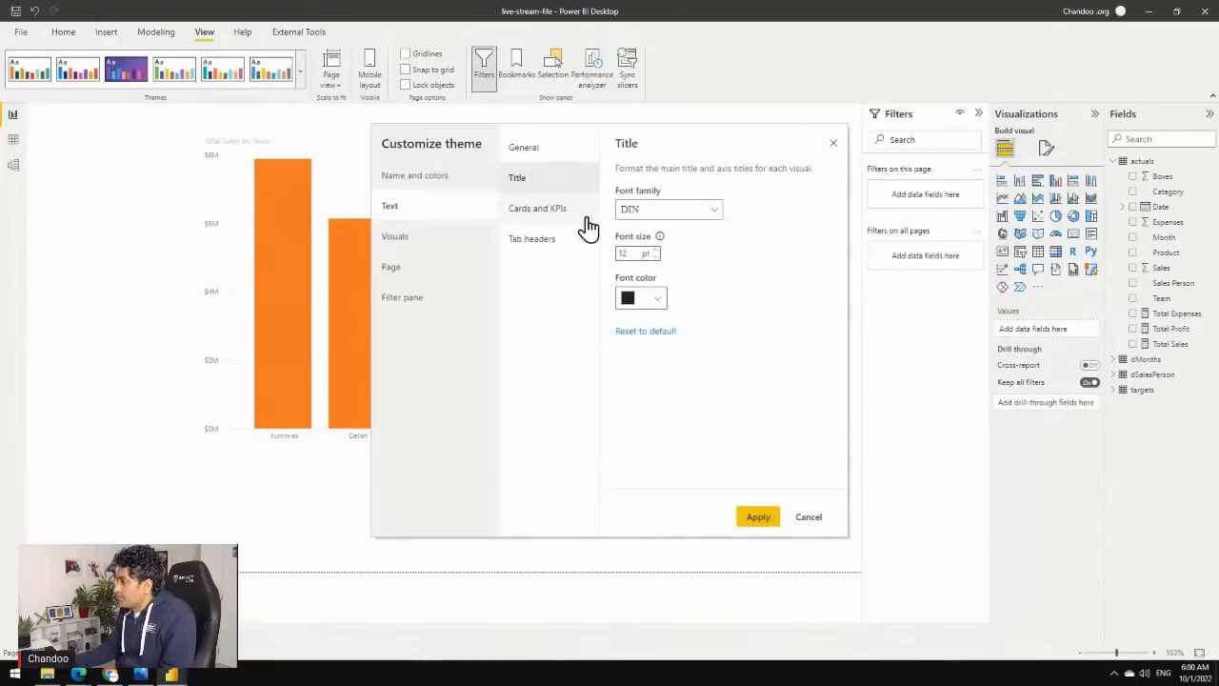
pyautogui.doubleClick(628, 254)
pyautogui.write('16')
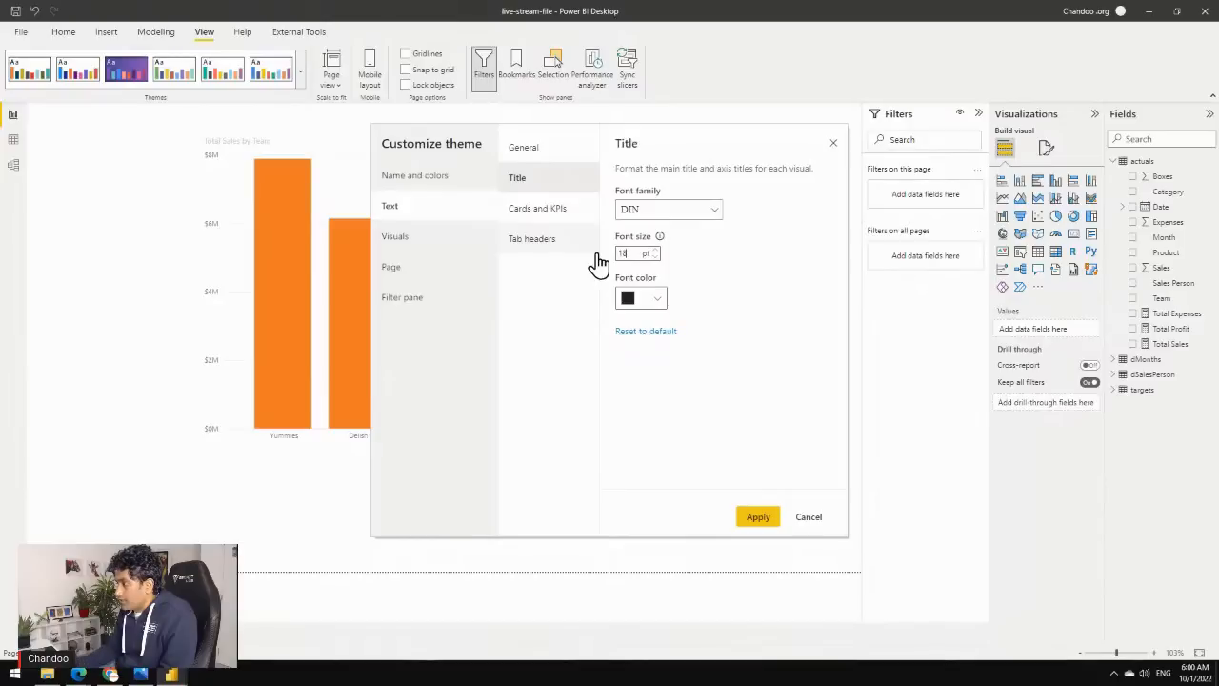
pyautogui.click(576, 215)
pyautogui.doubleClick(629, 253)
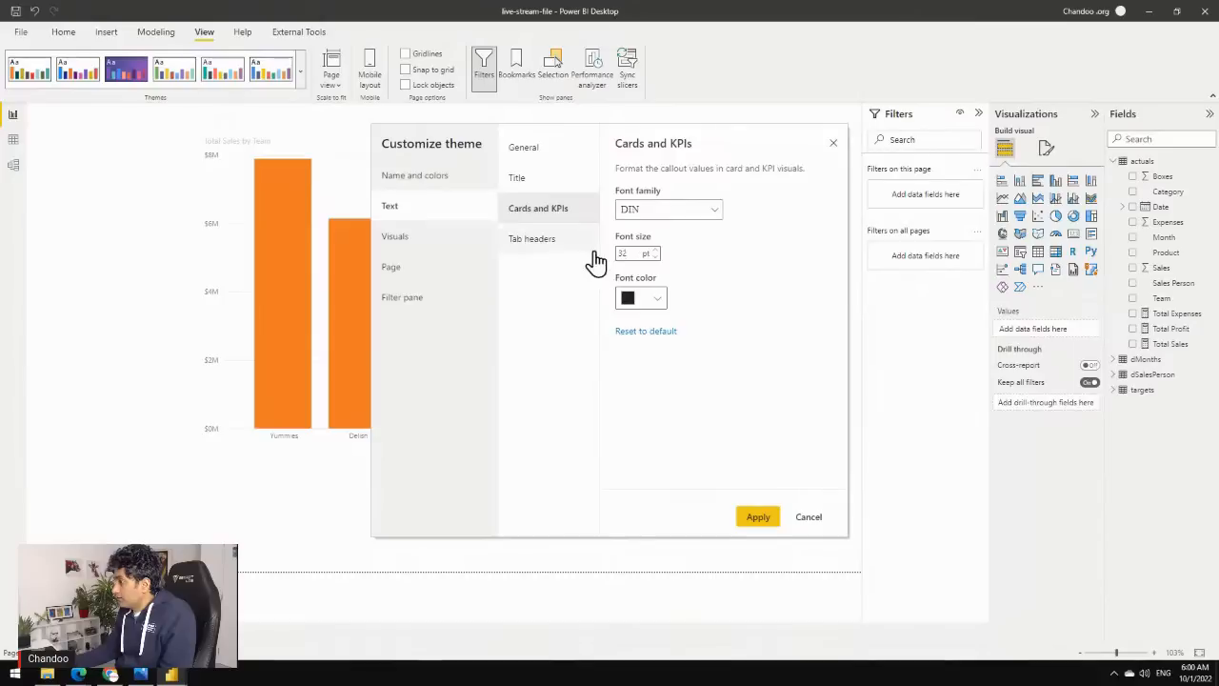
# Set the theme's tab header font size to 16 pt, apply the customized theme and nudge the chart slightly left.
pyautogui.click(556, 240)
pyautogui.doubleClick(625, 253)
pyautogui.write('16')
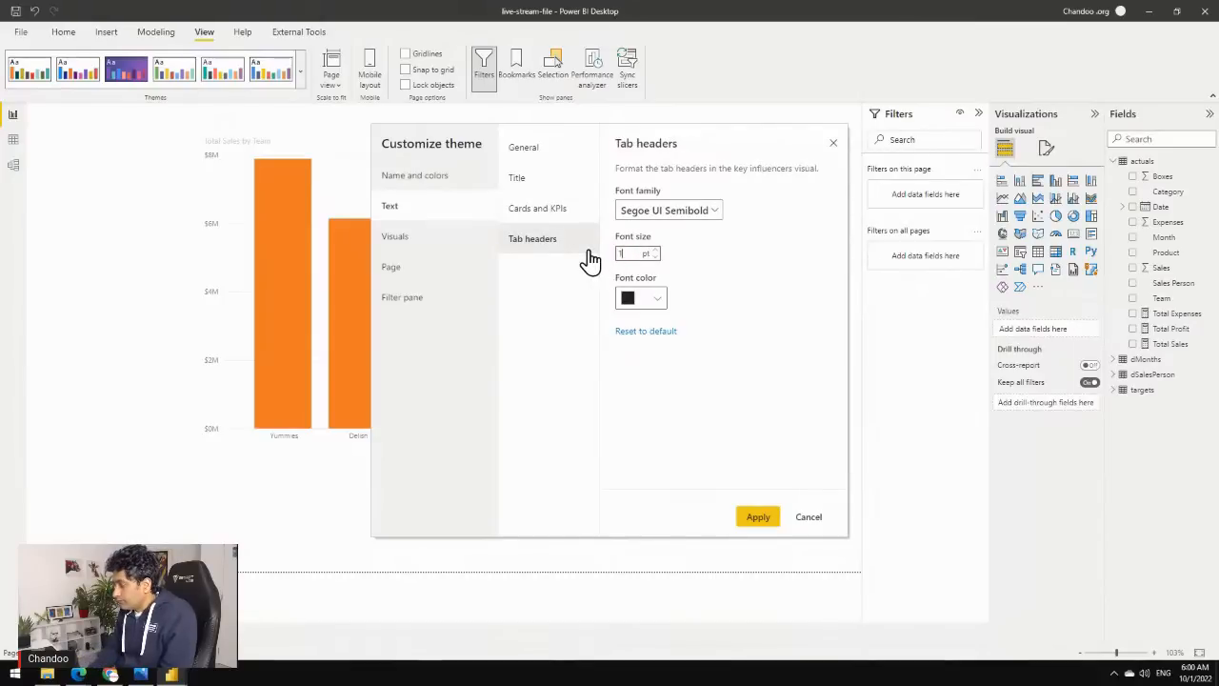
pyautogui.click(751, 521)
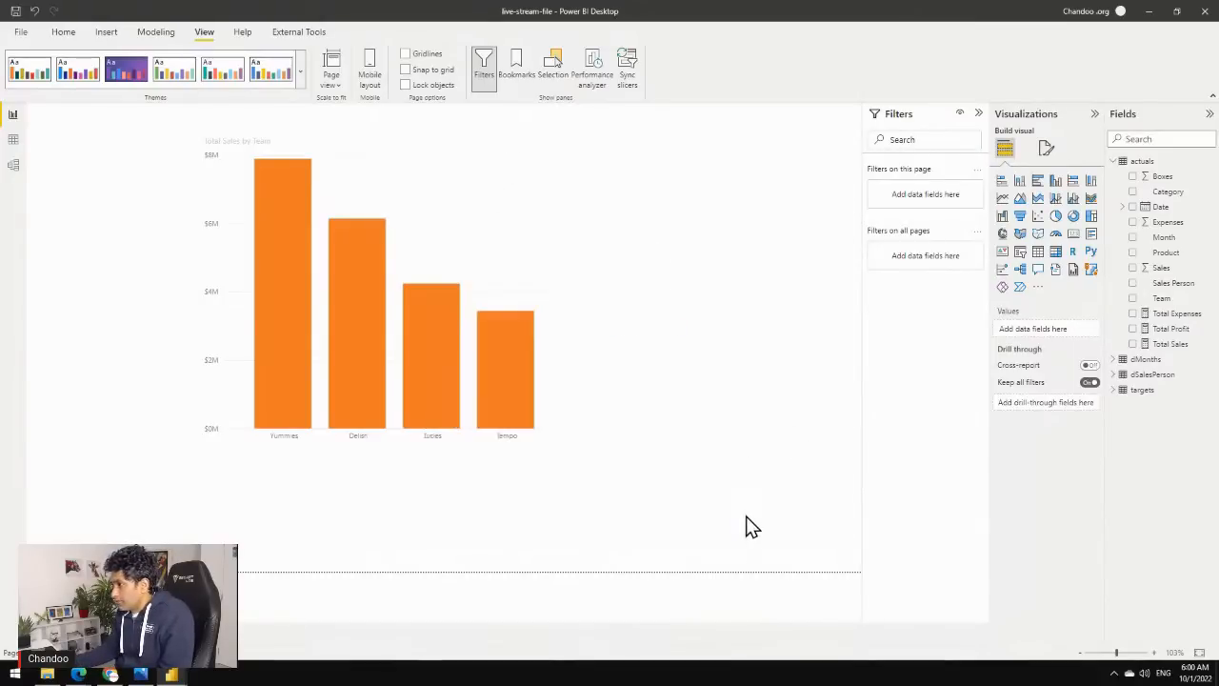
pyautogui.moveTo(501, 163)
pyautogui.mouseDown()
pyautogui.moveTo(436, 152)
pyautogui.moveTo(495, 166)
pyautogui.mouseUp()
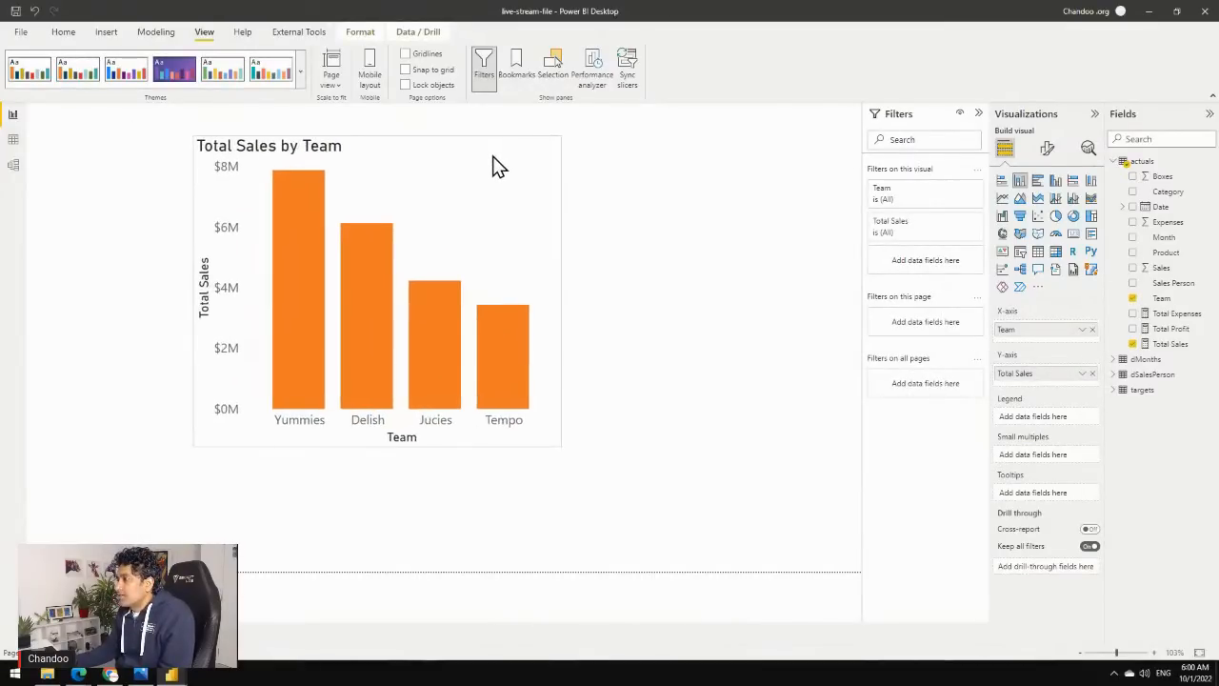
pyautogui.click(301, 73)
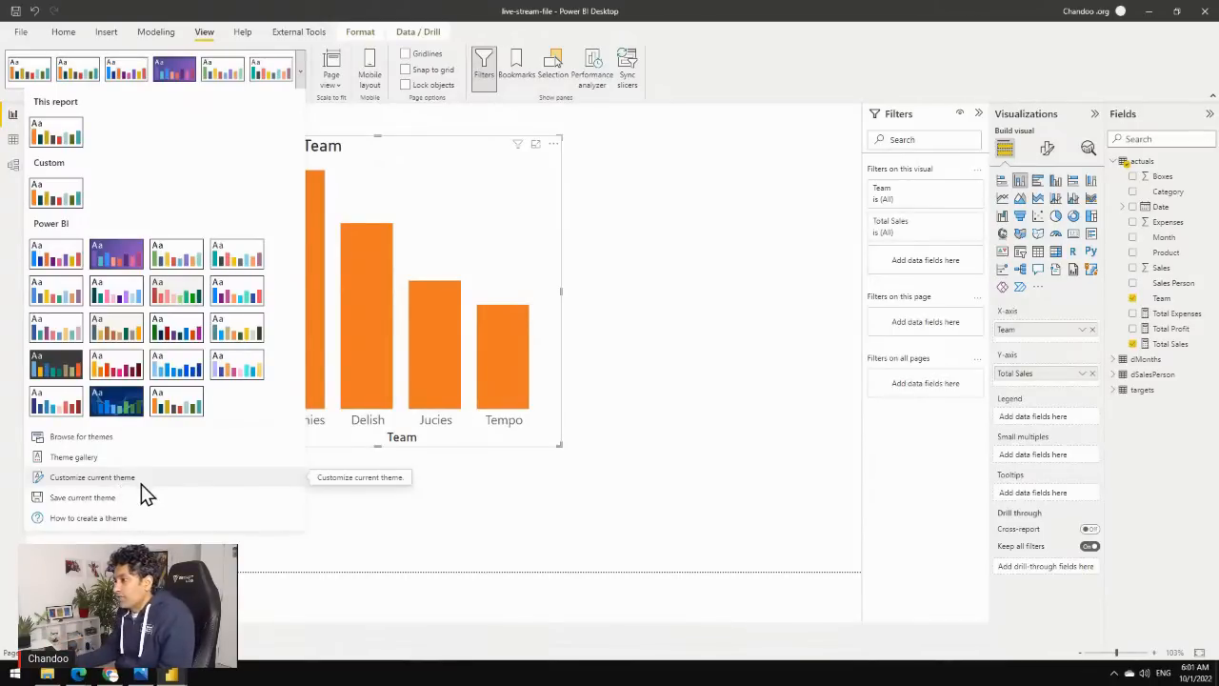
pyautogui.click(650, 479)
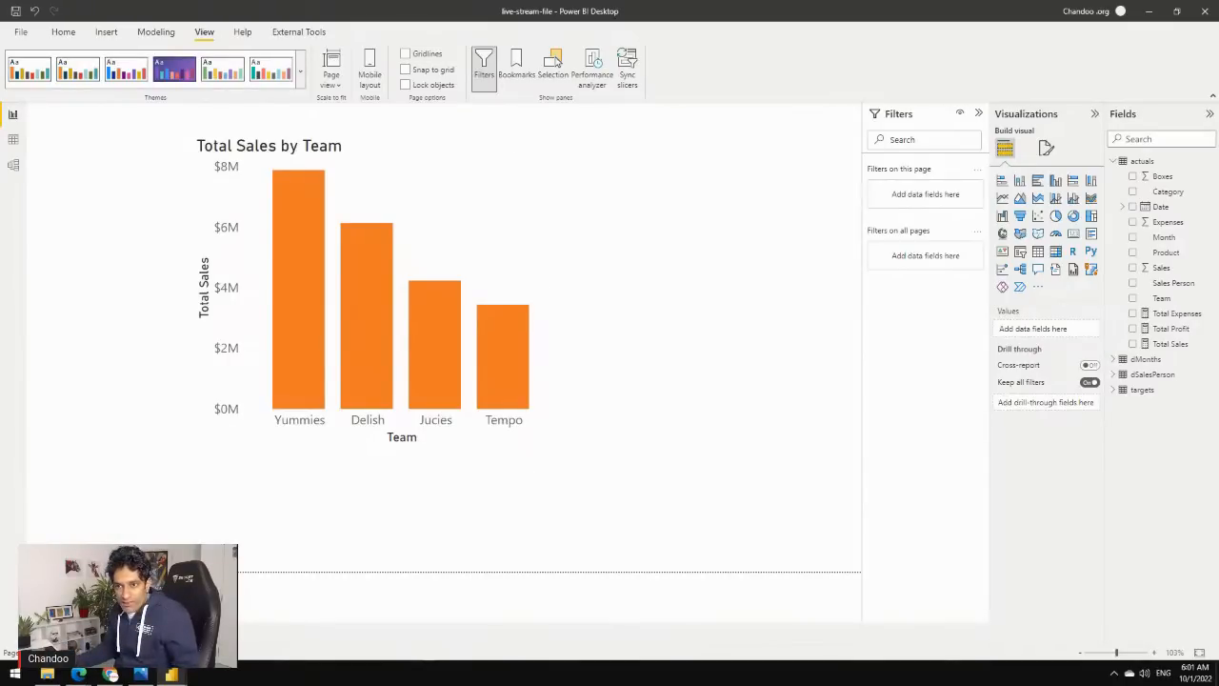
# Add Total Profit to the Total Sales by Team chart and widen the chart.
pyautogui.click(430, 170)
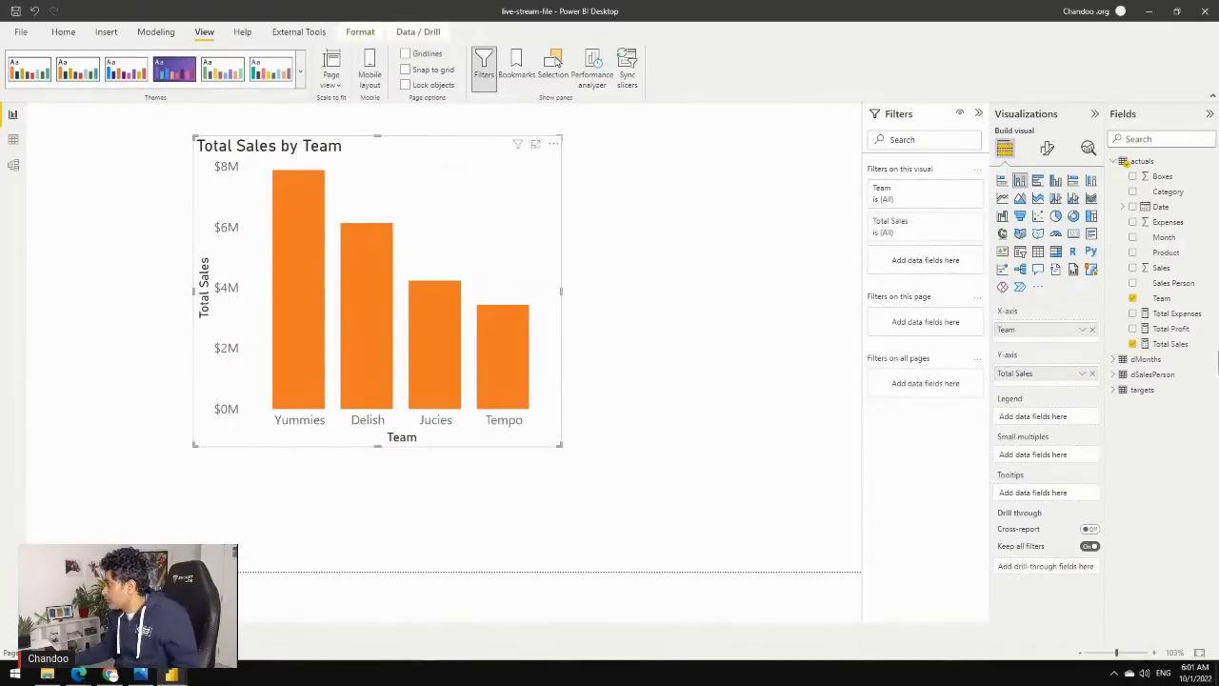
pyautogui.click(1133, 329)
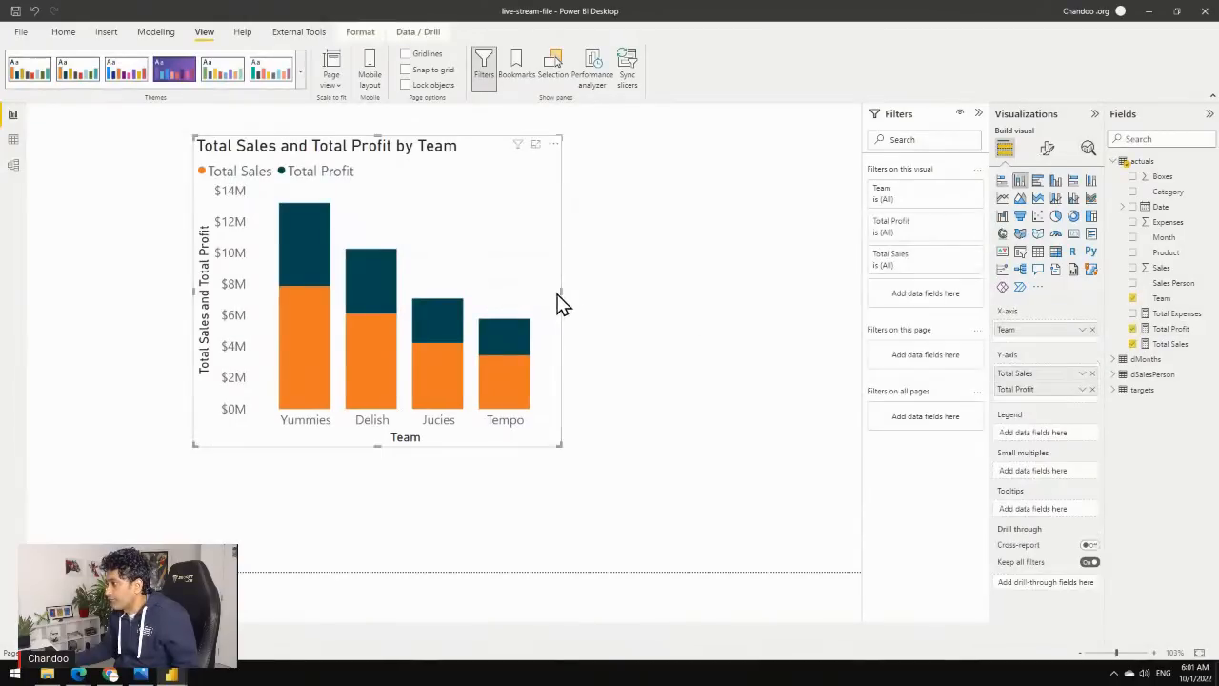
pyautogui.moveTo(562, 291); pyautogui.dragTo(726, 313)
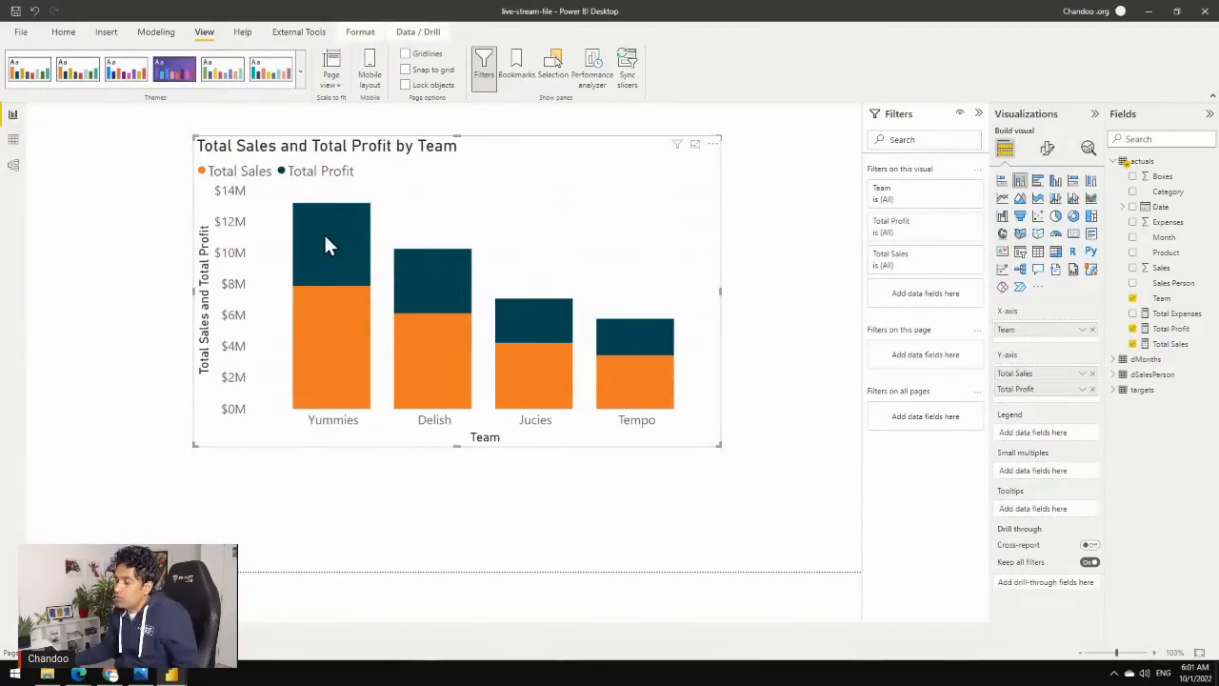
# Convert the sales and profit chart to a clustered column chart and move it closer to the page's left edge.
pyautogui.click(1057, 183)
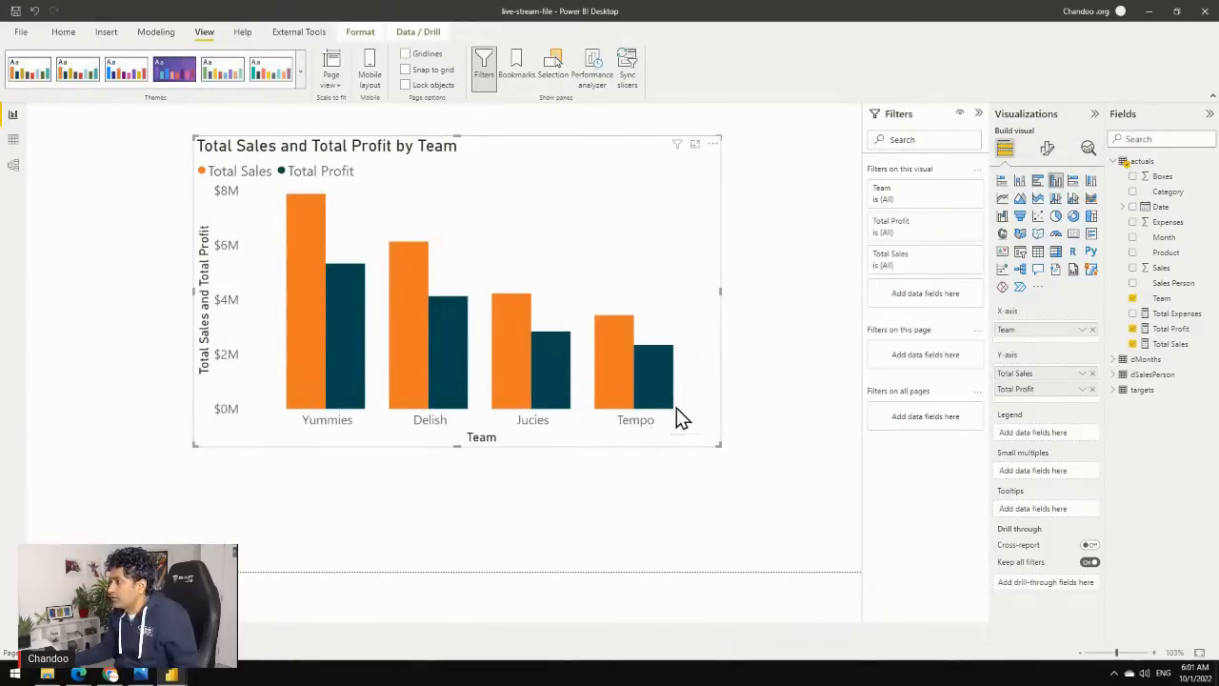
pyautogui.moveTo(558, 166); pyautogui.dragTo(501, 166)
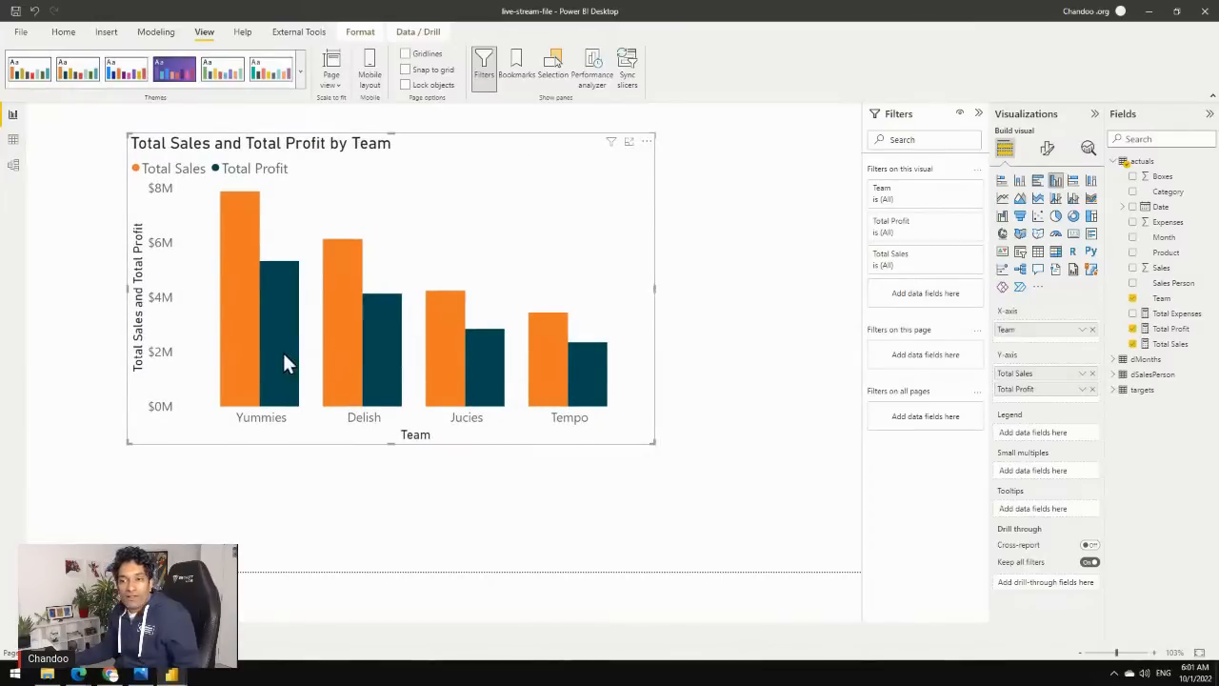
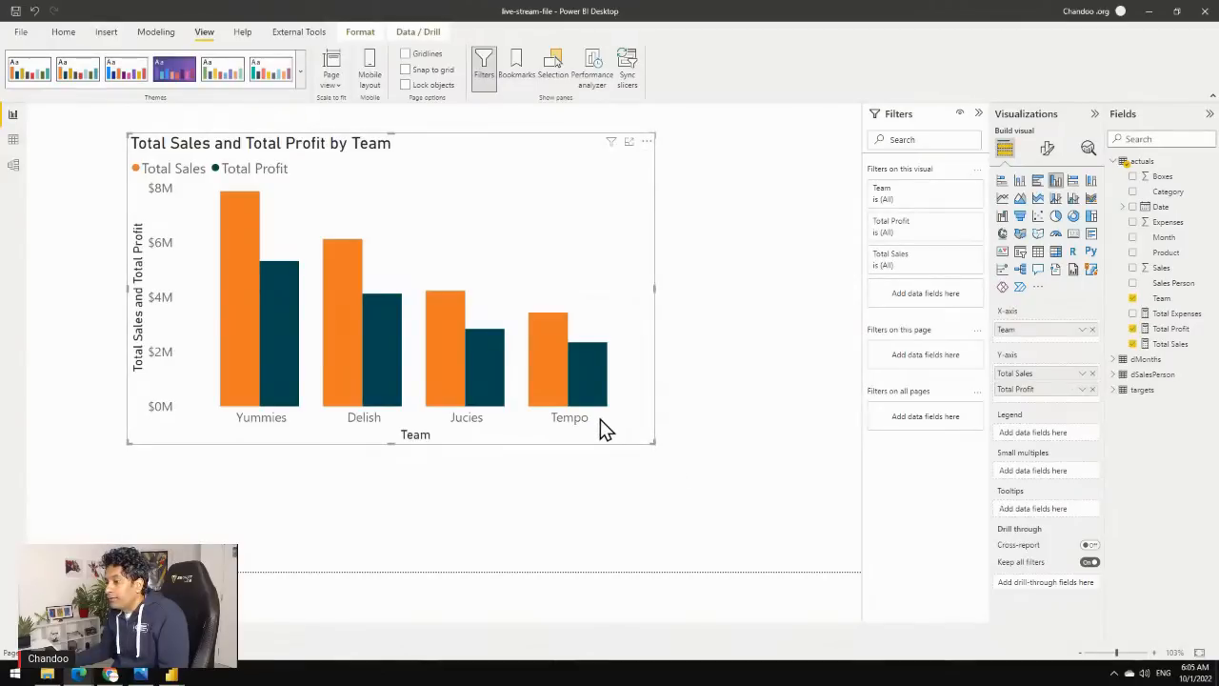
# Move the Total Sales and Total Profit by Team chart into the report page's upper-left corner.
pyautogui.click(850, 279)
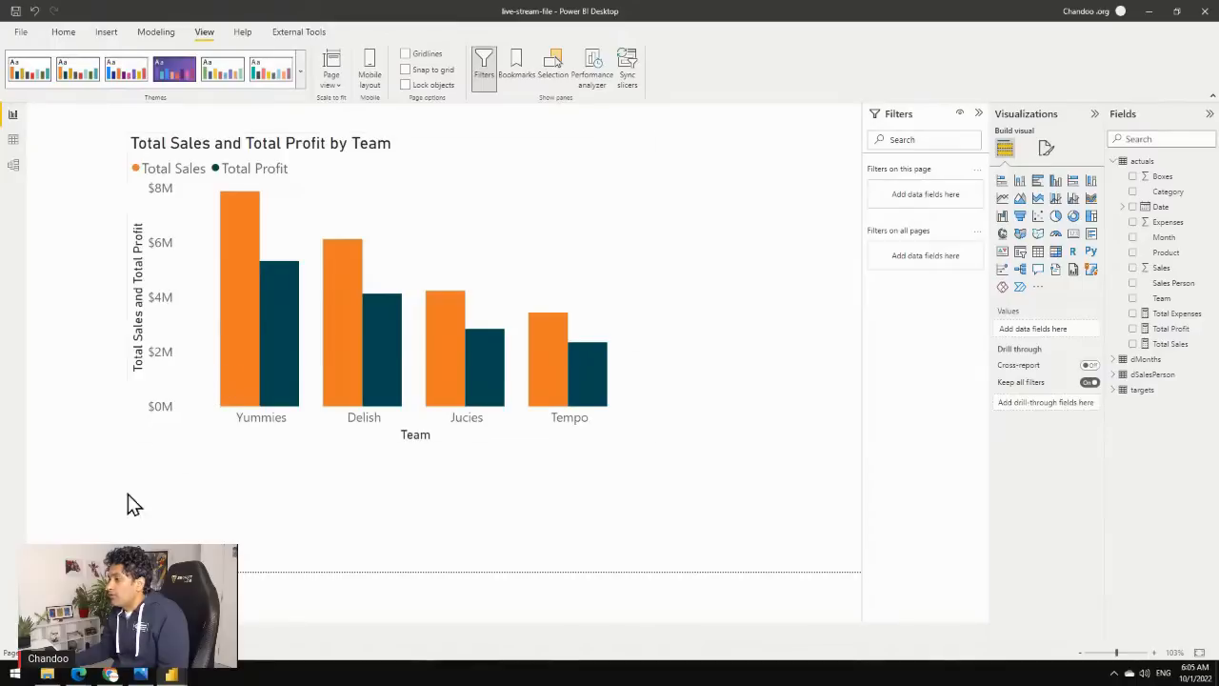
pyautogui.click(80, 635)
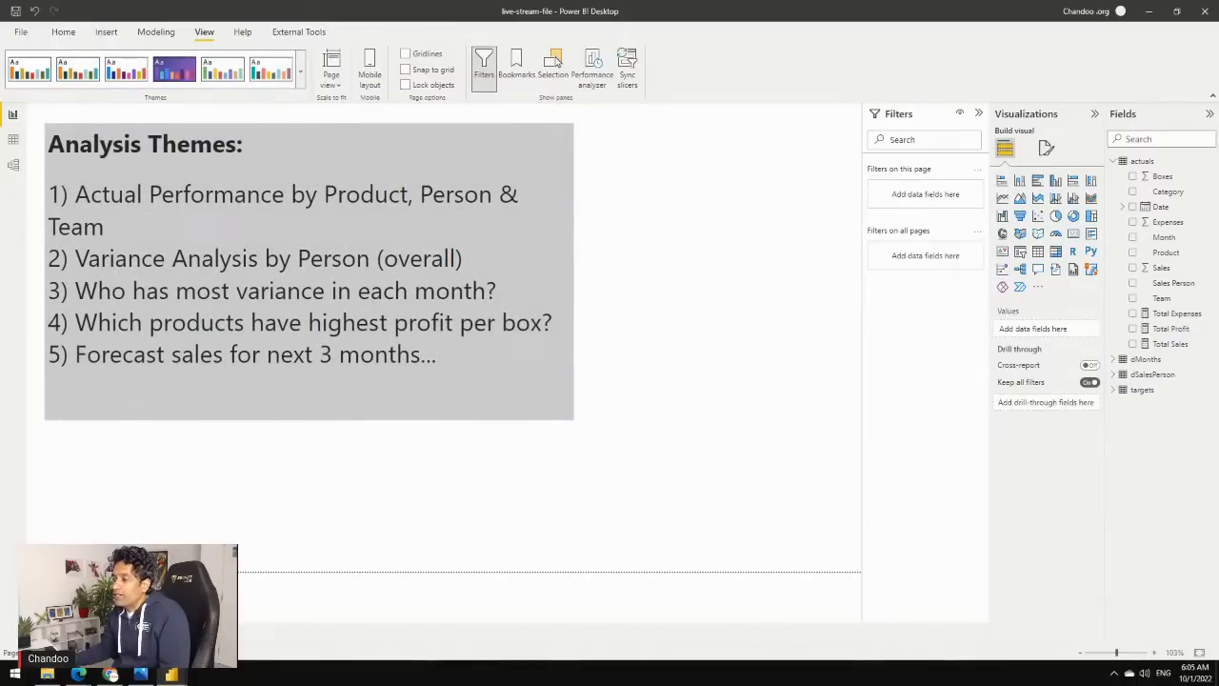
pyautogui.click(122, 636)
pyautogui.moveTo(441, 154); pyautogui.dragTo(368, 156)
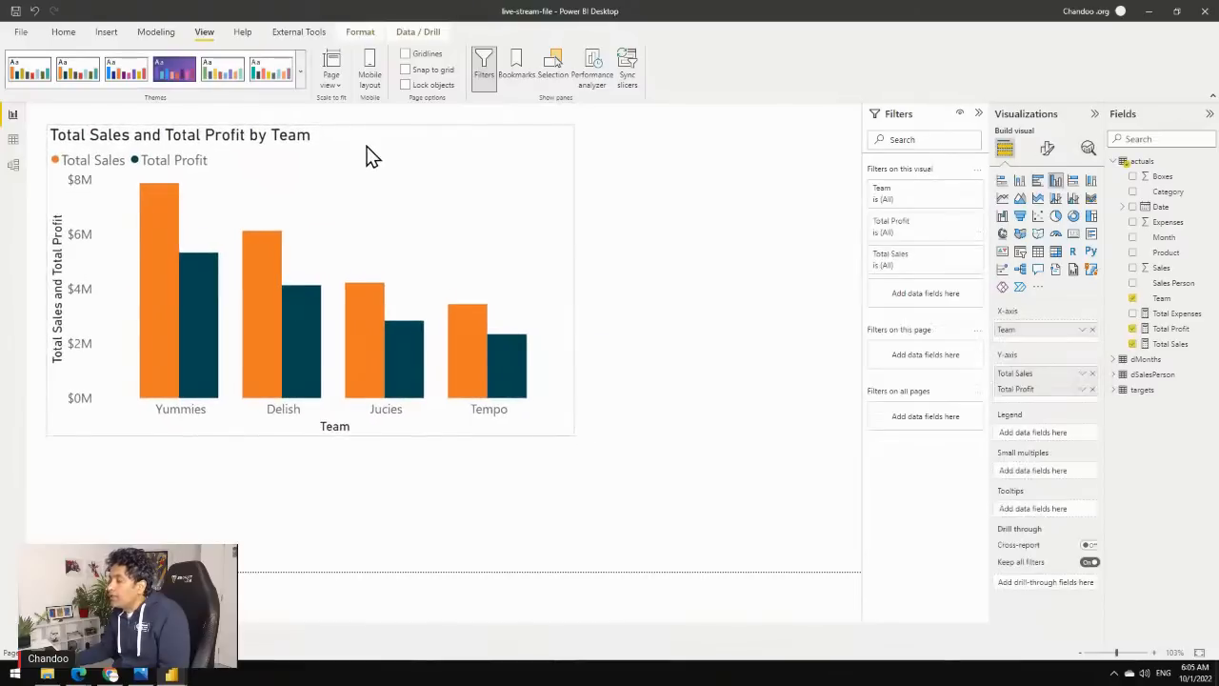
pyautogui.click(632, 184)
pyautogui.click(481, 160)
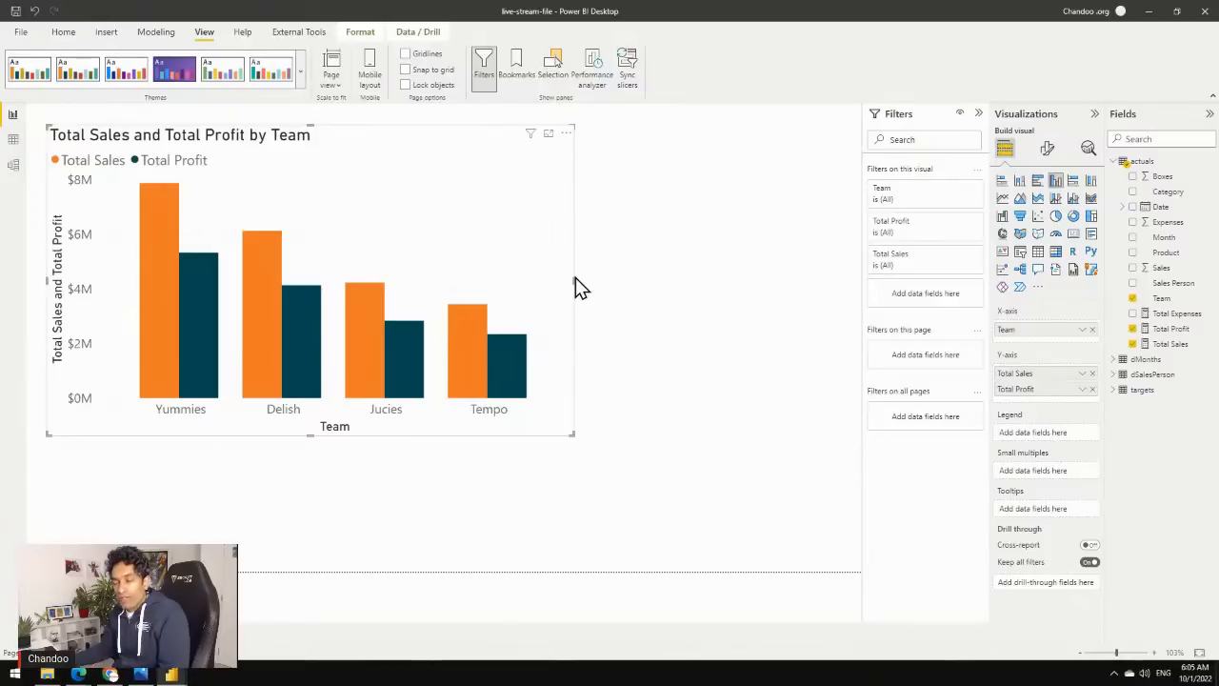
pyautogui.click(638, 262)
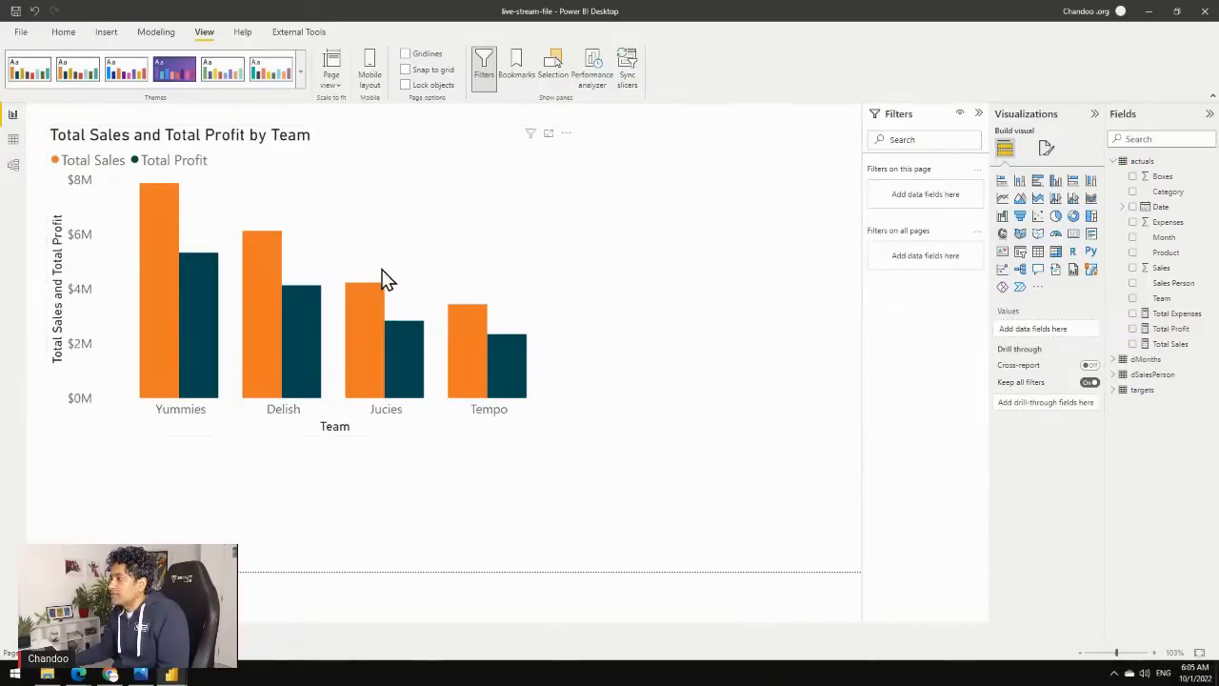
# Add a slicer on the Product field, placed and resized to fit beside the team chart.
pyautogui.click(1021, 252)
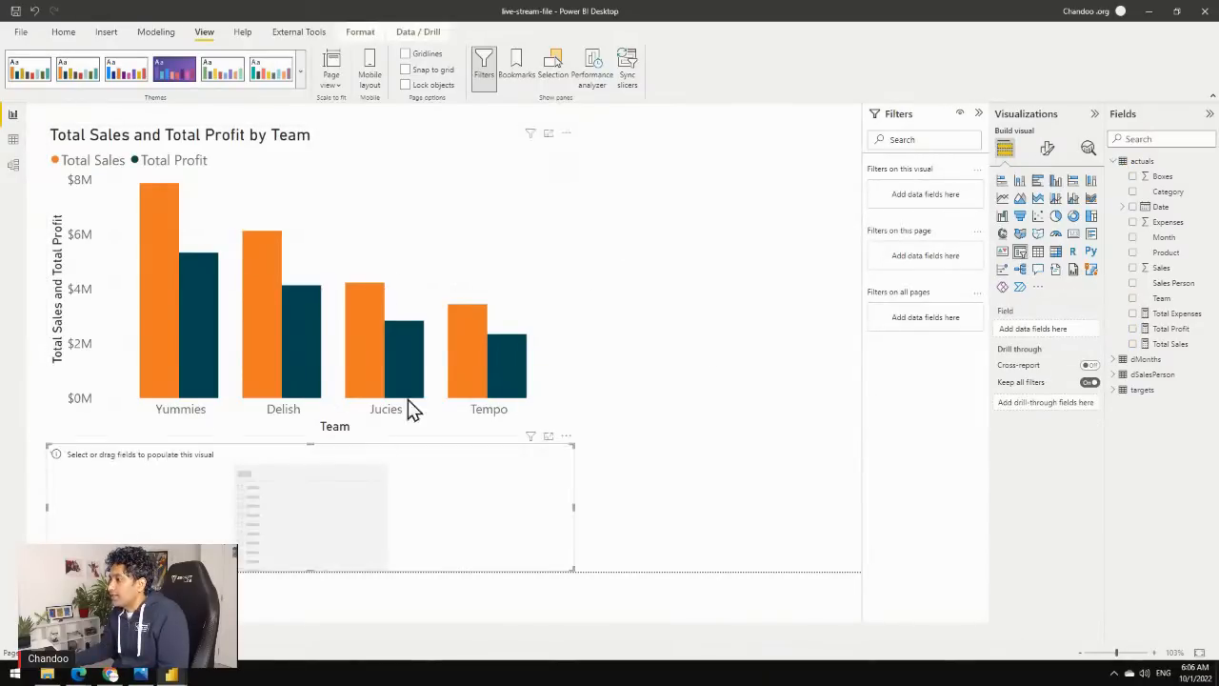
pyautogui.moveTo(409, 544); pyautogui.dragTo(790, 218)
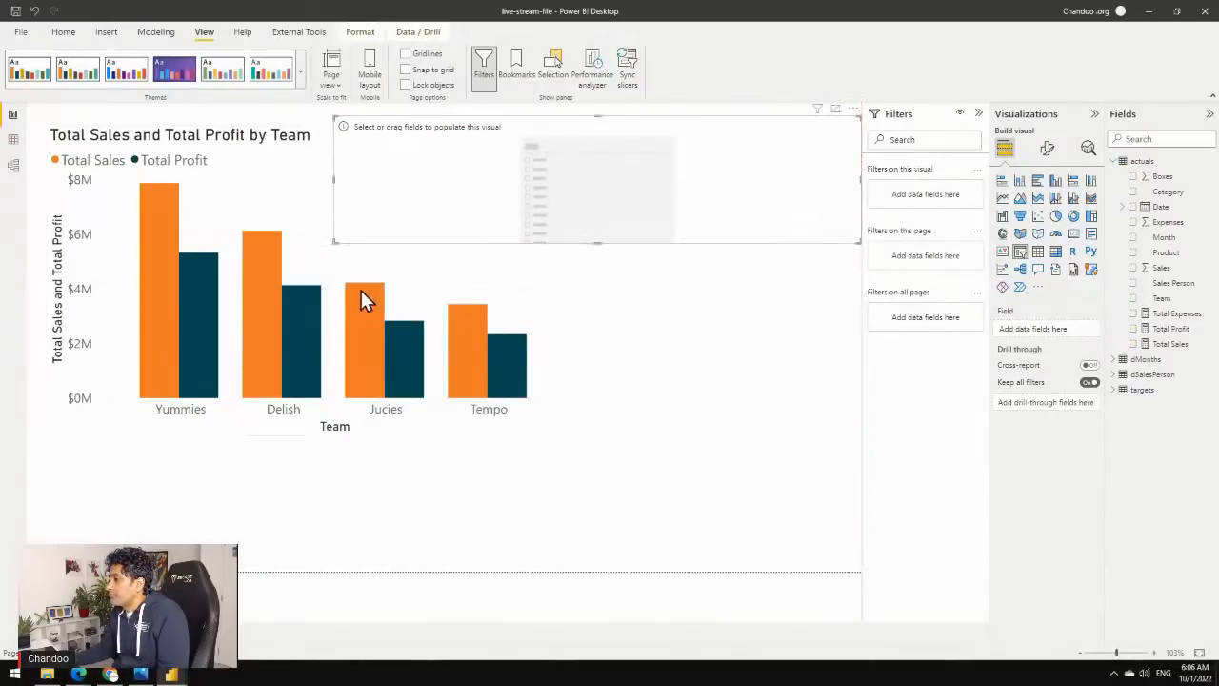
pyautogui.moveTo(332, 242); pyautogui.dragTo(578, 438)
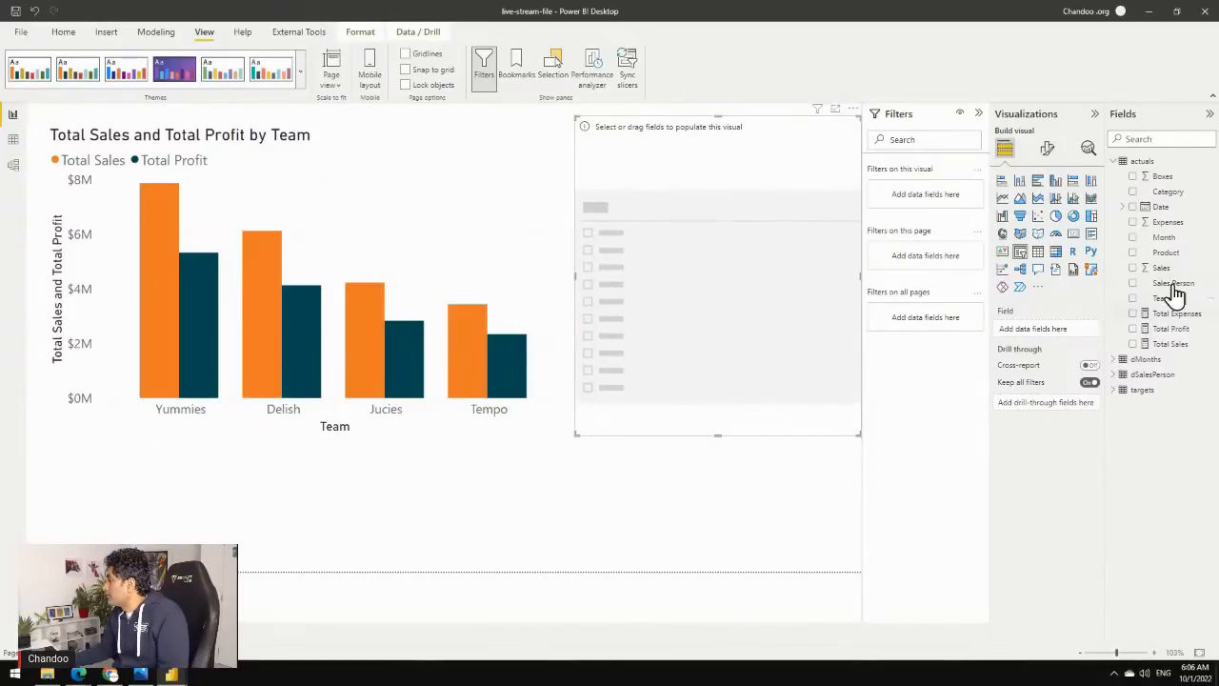
pyautogui.moveTo(1166, 252); pyautogui.dragTo(1055, 354)
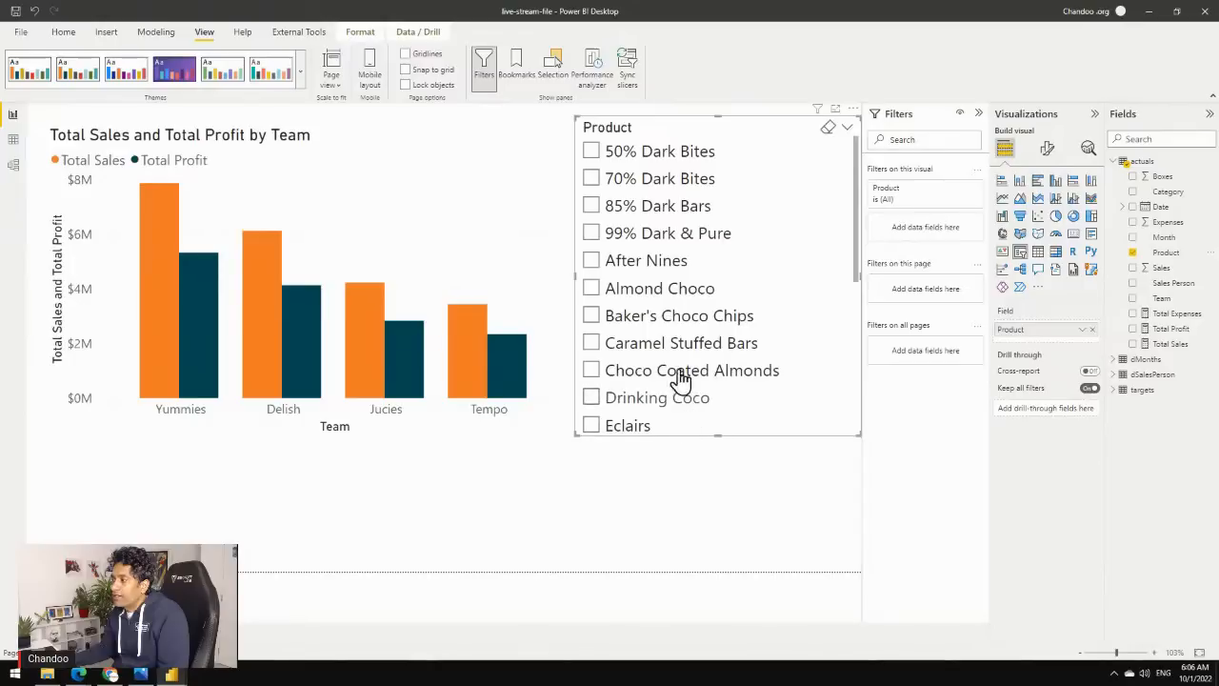
# Filter the team chart by 50% Dark Bites, 70% Dark Bites and finally 85% Dark Bars, one product at a time.
pyautogui.click(590, 150)
pyautogui.click(591, 178)
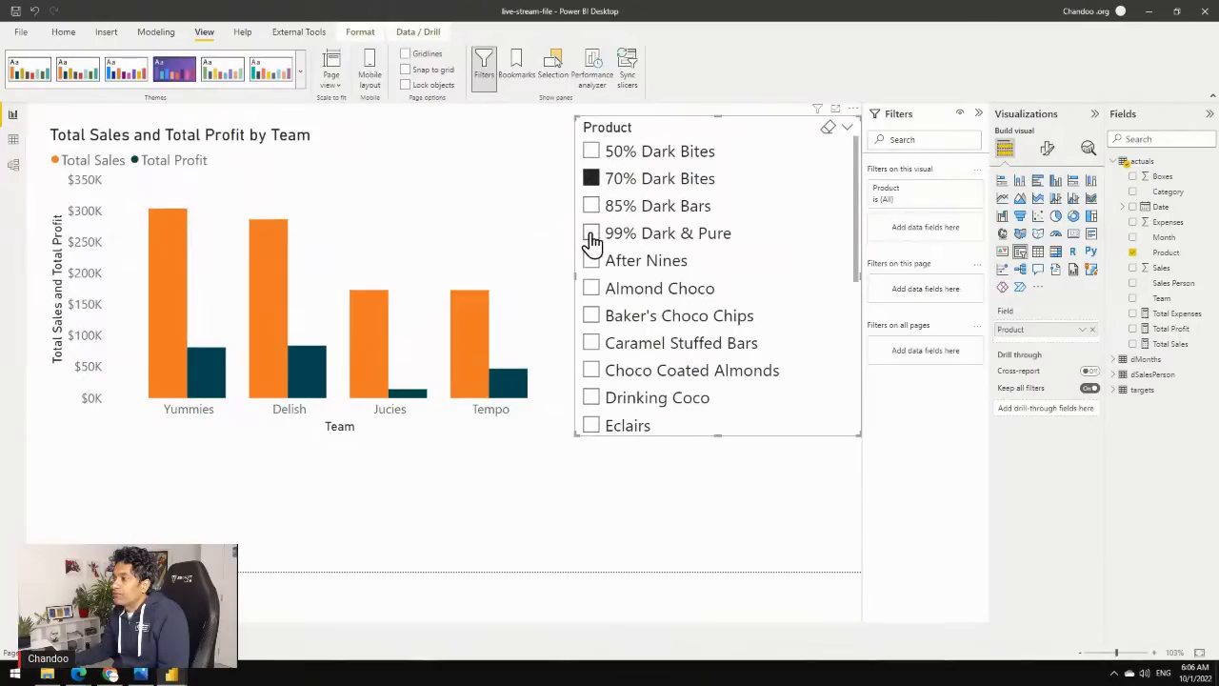
pyautogui.click(591, 206)
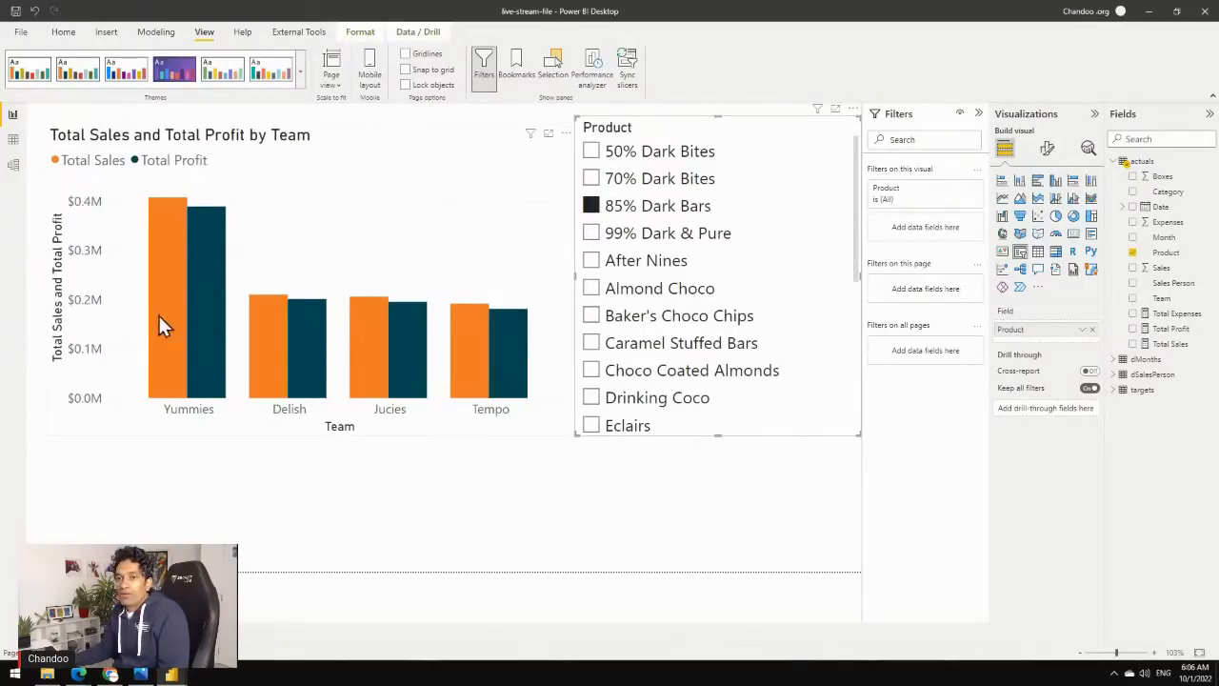
pyautogui.click(570, 467)
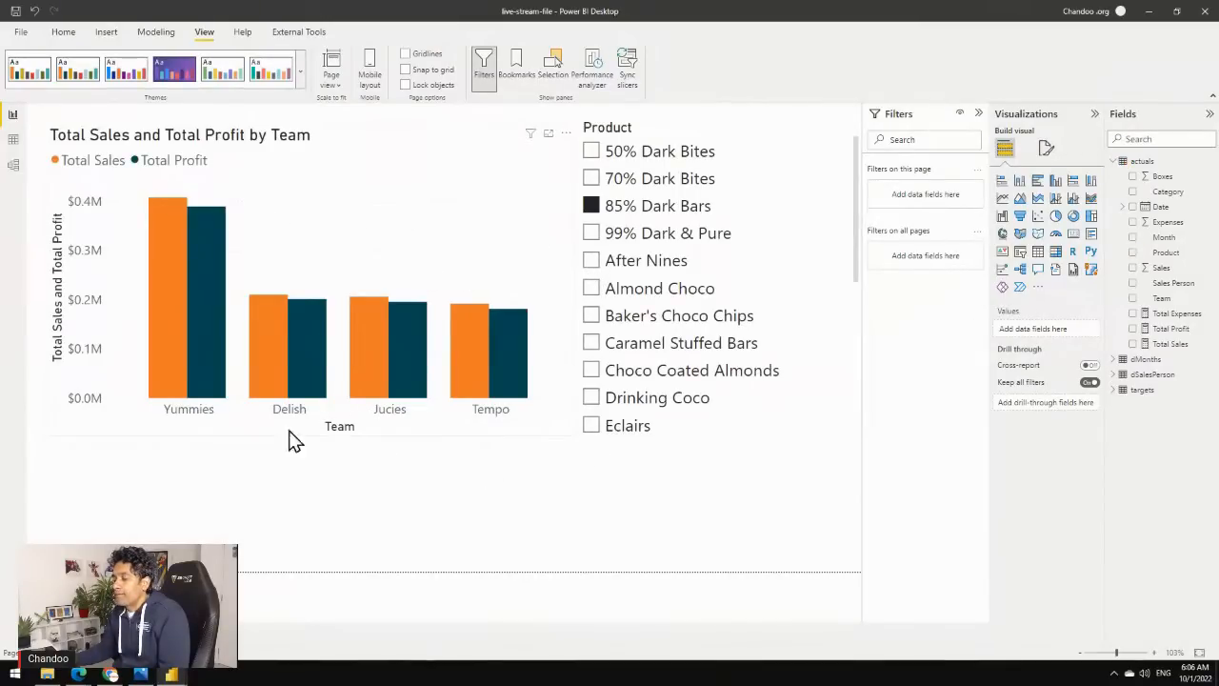
# Review the variance analysis theme in the notes and examine the Target column in the targets table.
pyautogui.click(89, 639)
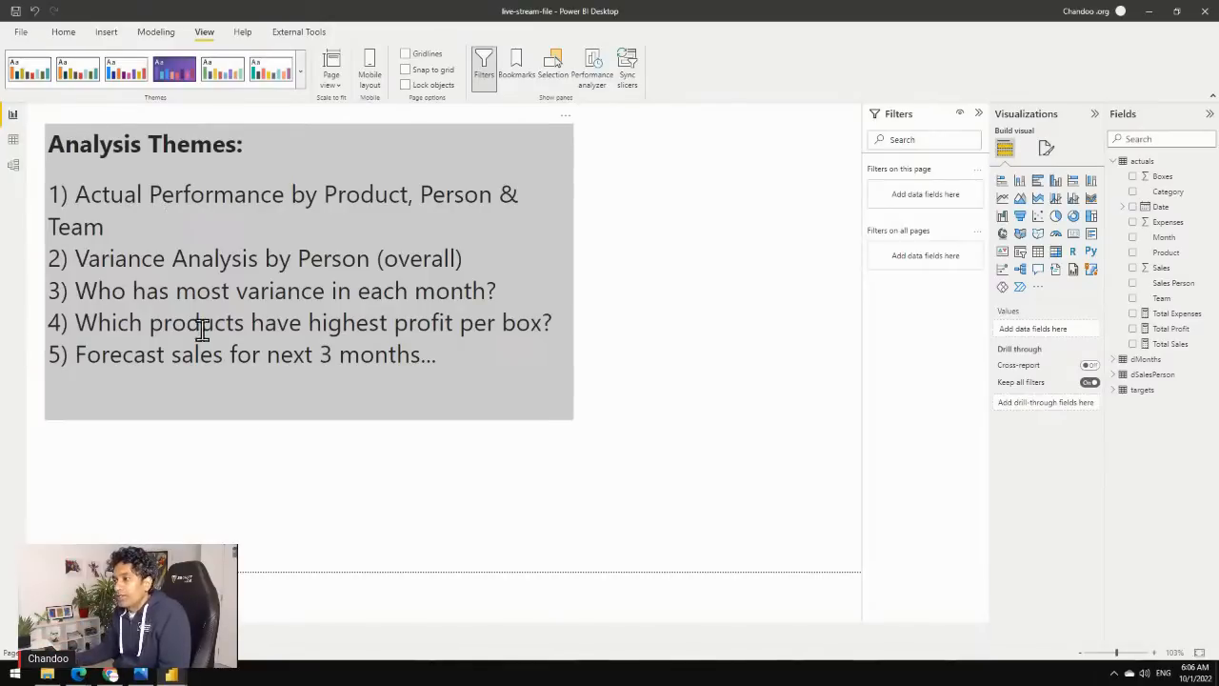
pyautogui.moveTo(76, 257); pyautogui.dragTo(483, 258)
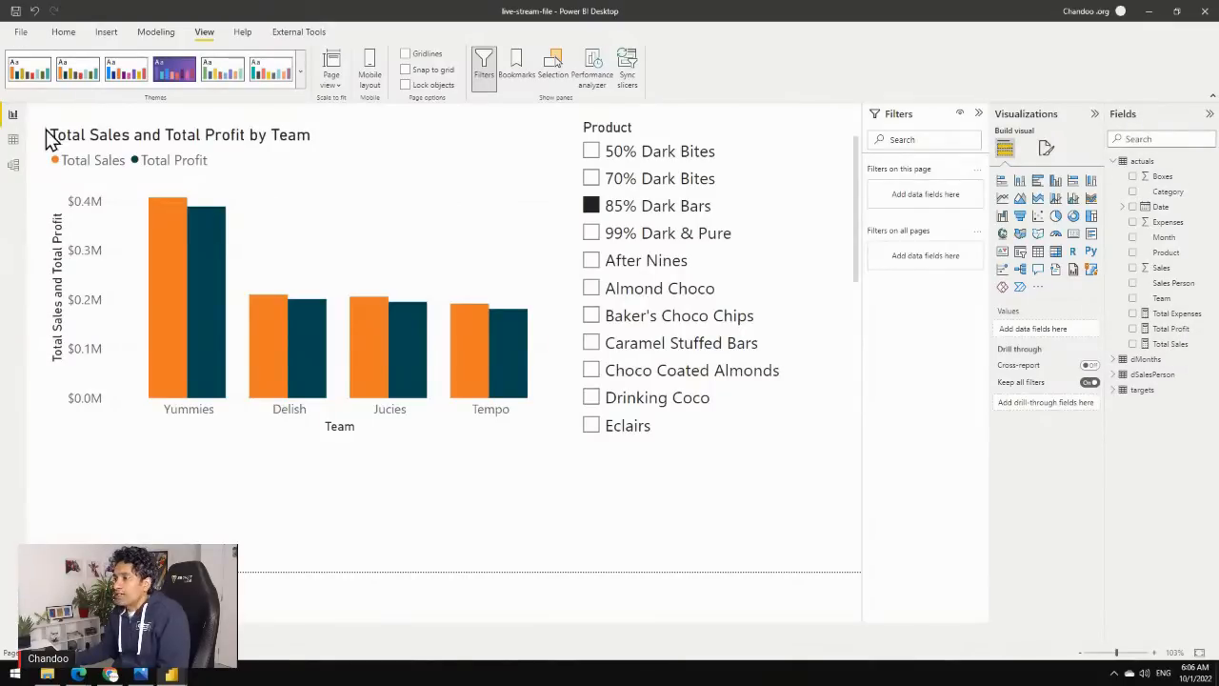
pyautogui.click(14, 139)
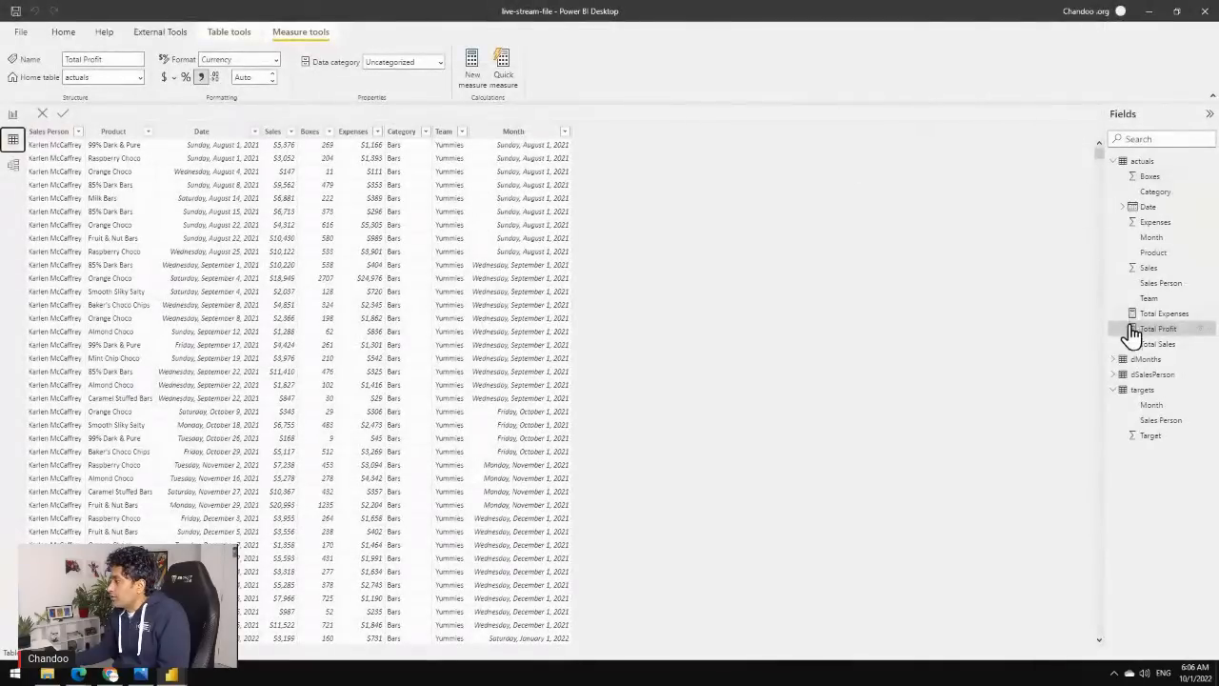
pyautogui.click(1132, 390)
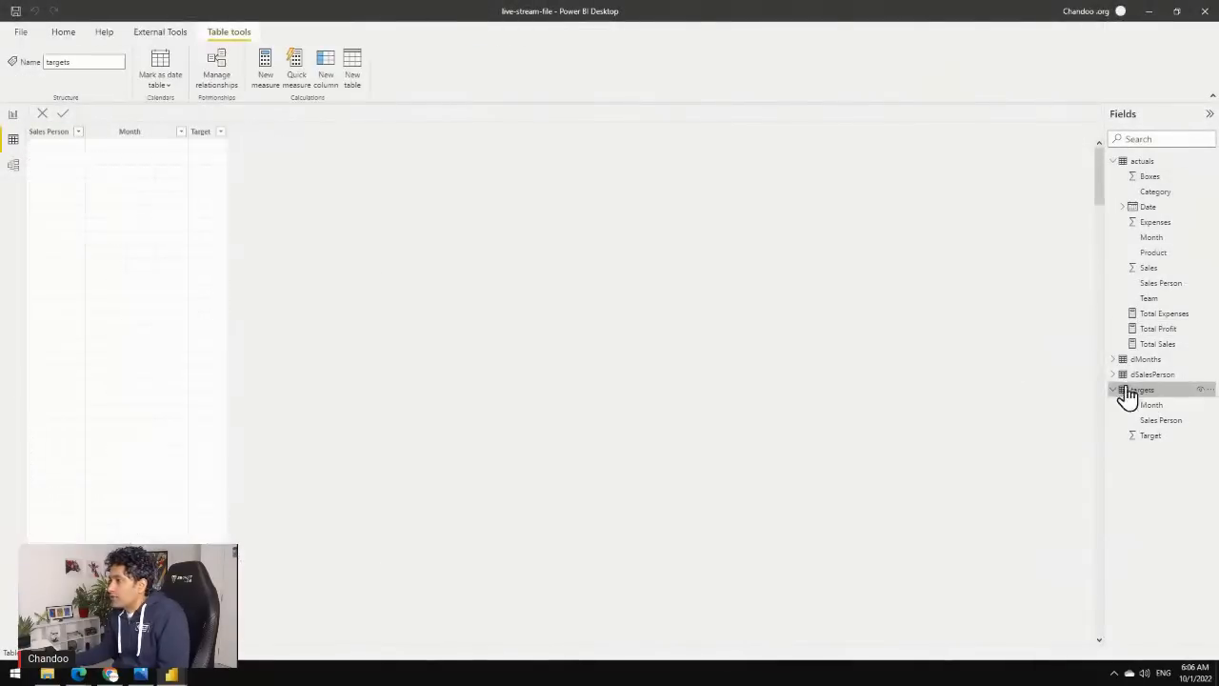
pyautogui.click(202, 143)
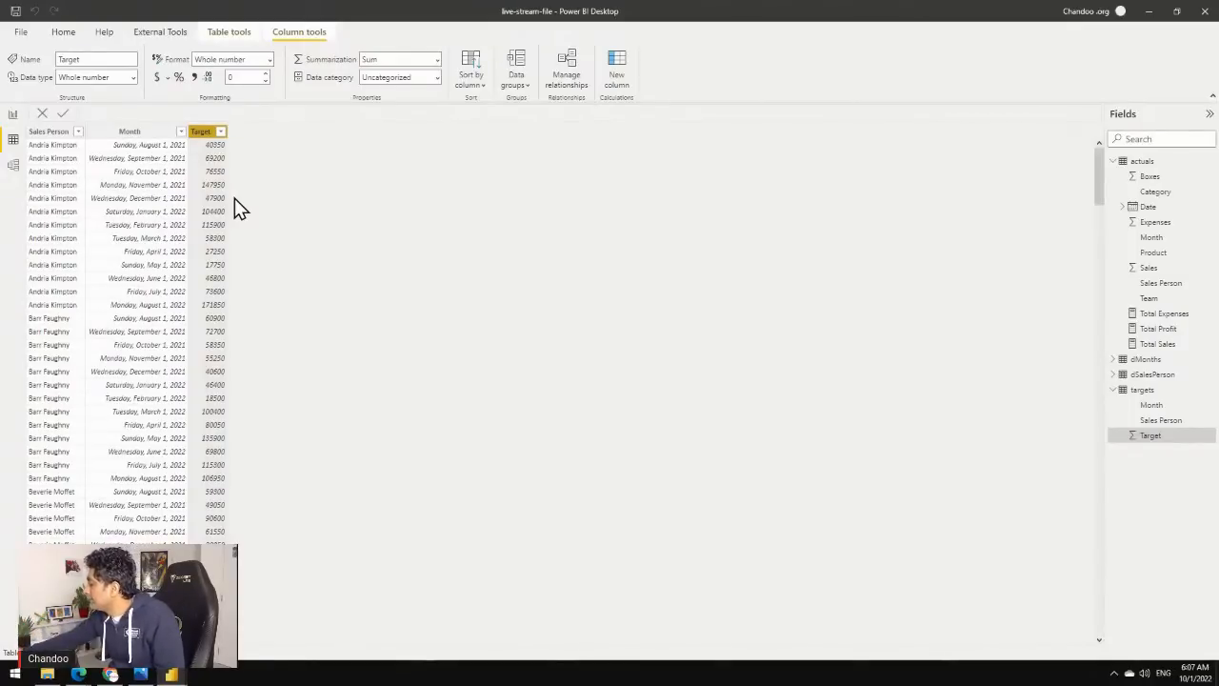
# On a blank report page, create the measure Total Target = SUM(targets[Target]) in the targets table.
pyautogui.click(13, 118)
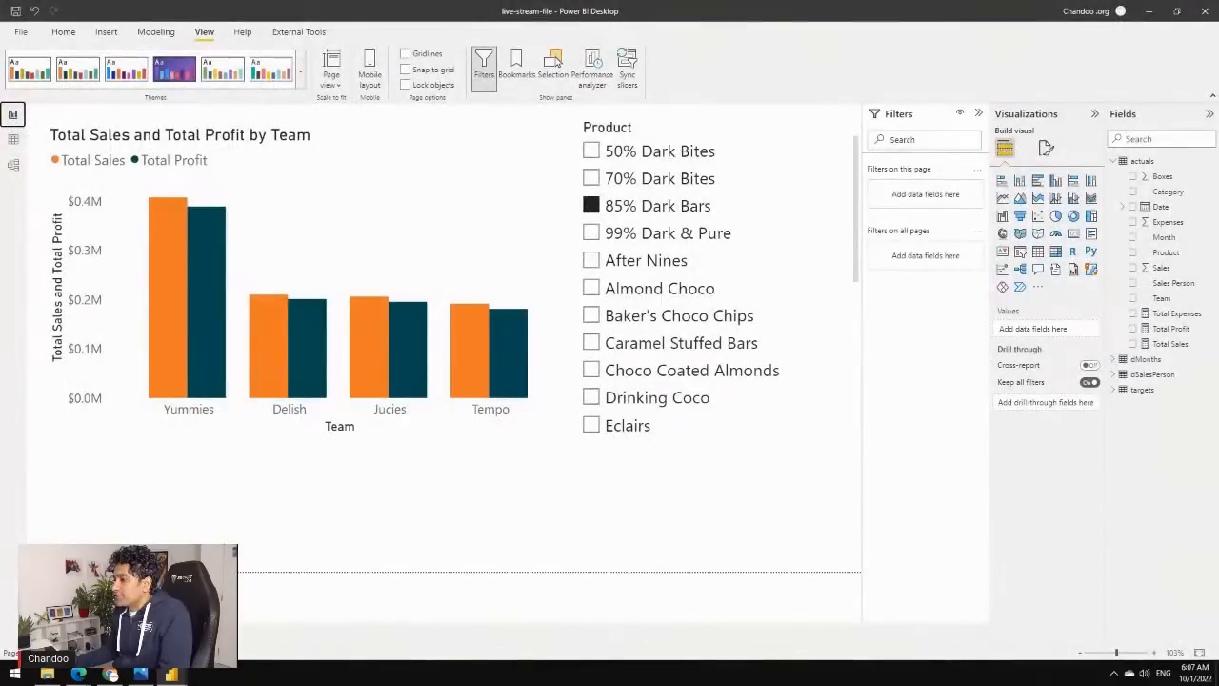
pyautogui.click(297, 627)
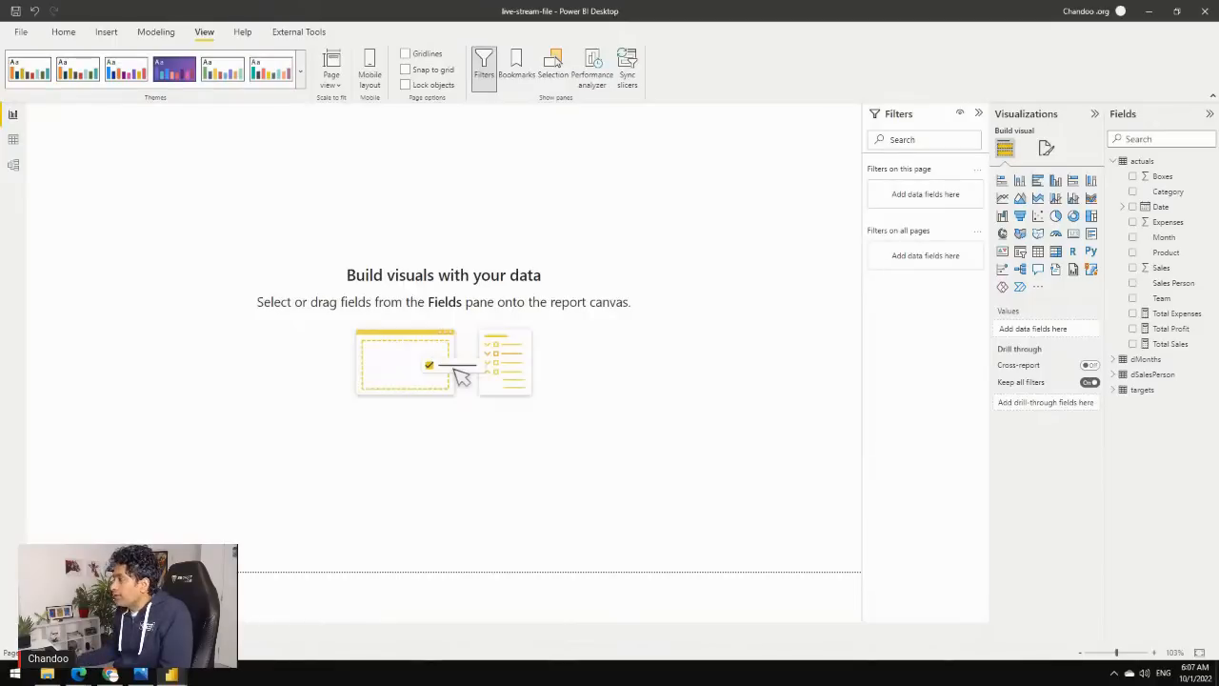
pyautogui.click(1121, 391)
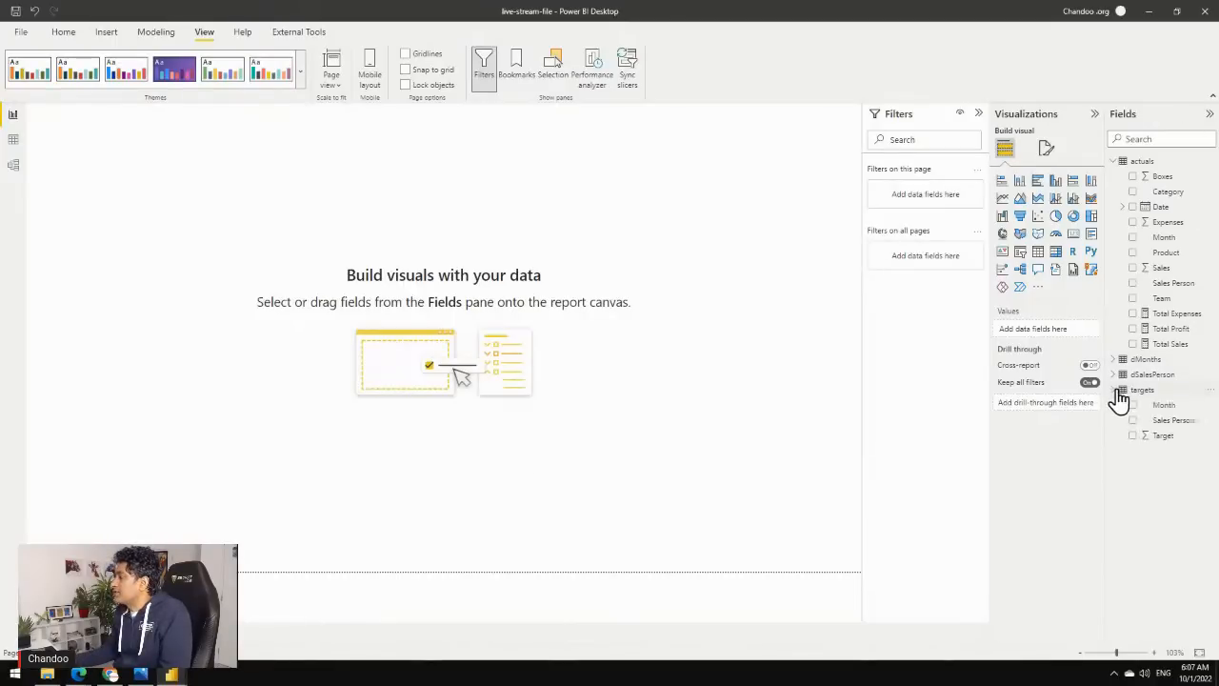
pyautogui.rightClick(1144, 388)
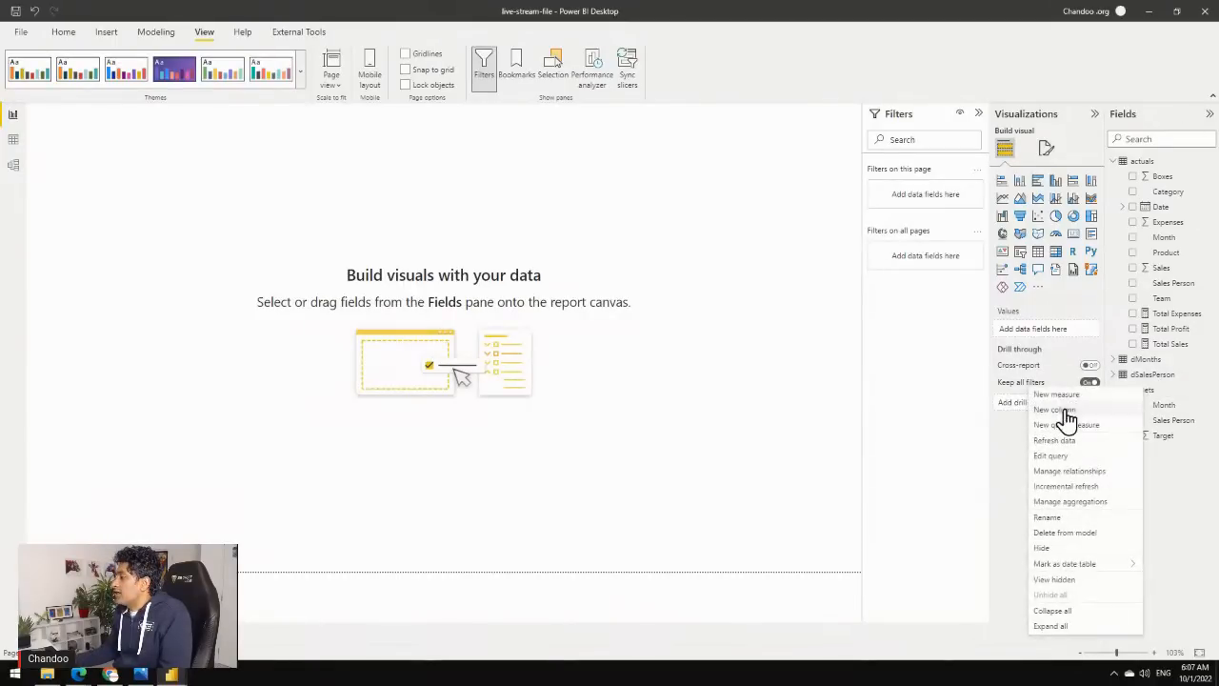
pyautogui.click(1057, 394)
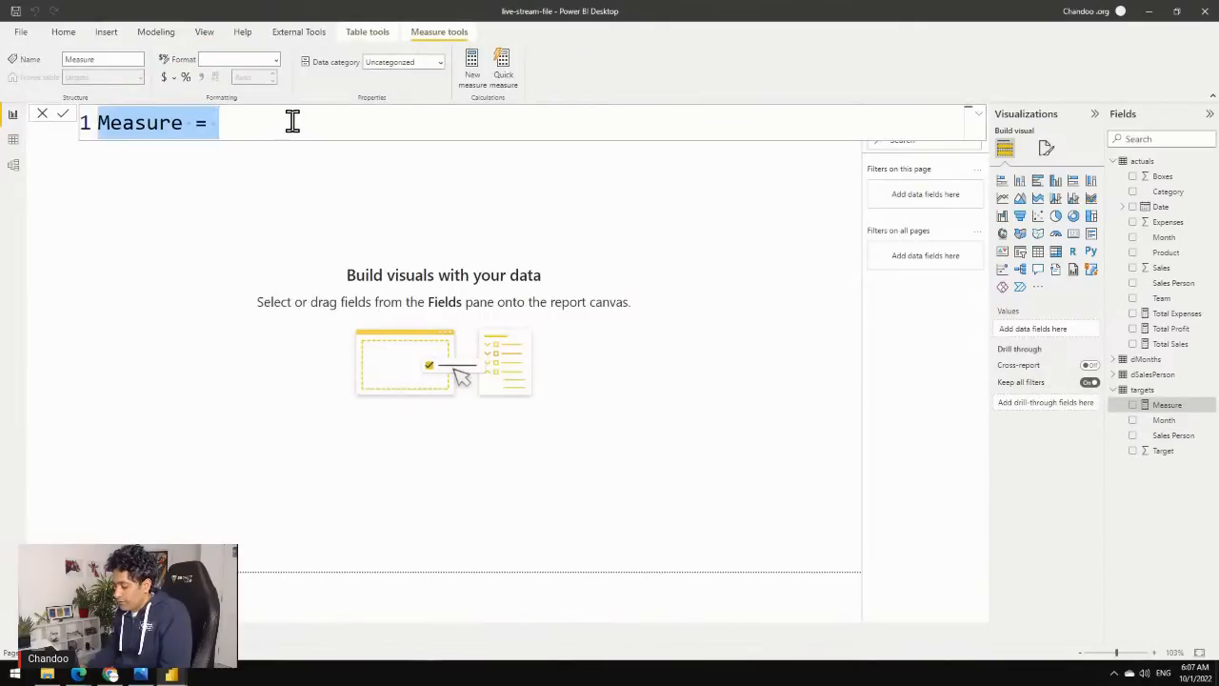
pyautogui.write('Total Ta')
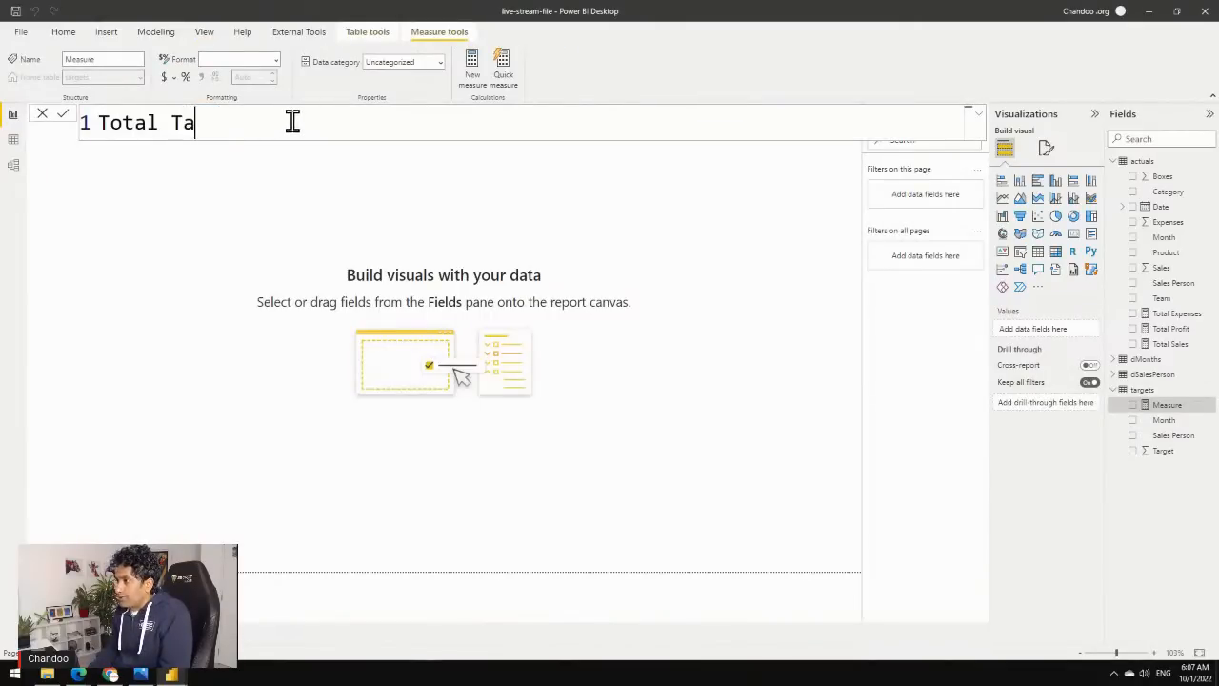
pyautogui.write('ger')
pyautogui.press('BackSpace')
pyautogui.press('BackSpace')
pyautogui.press('BackSpace')
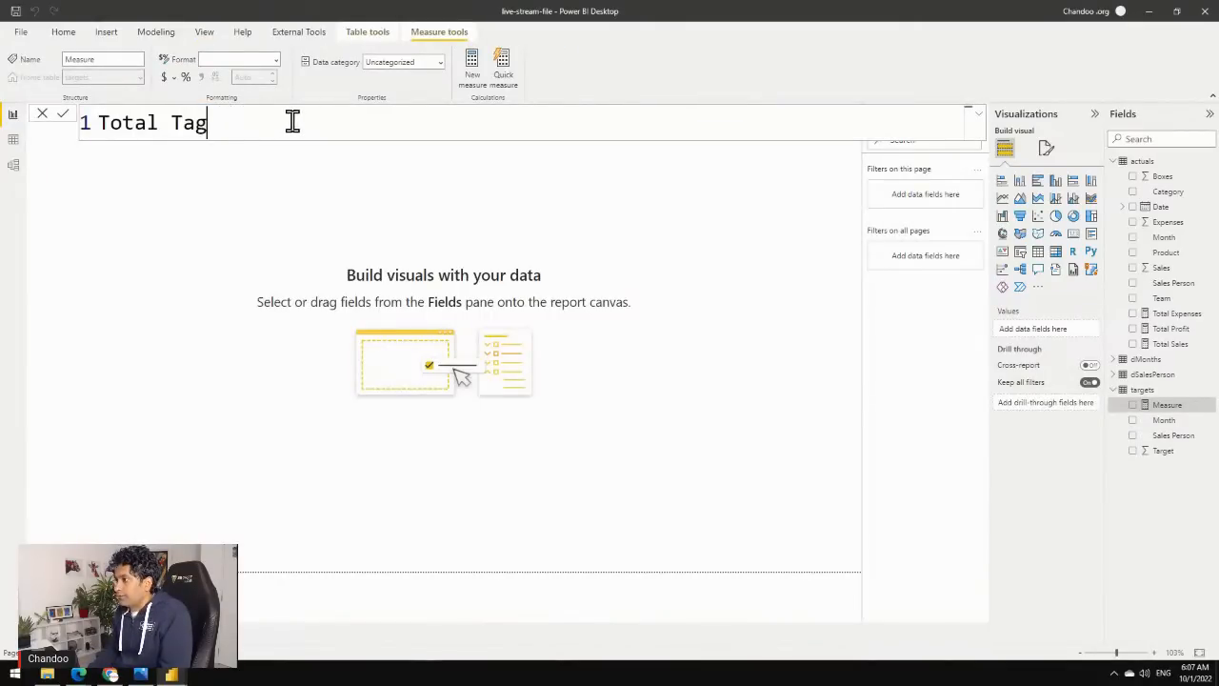
pyautogui.press('BackSpace')
pyautogui.write('rget = s')
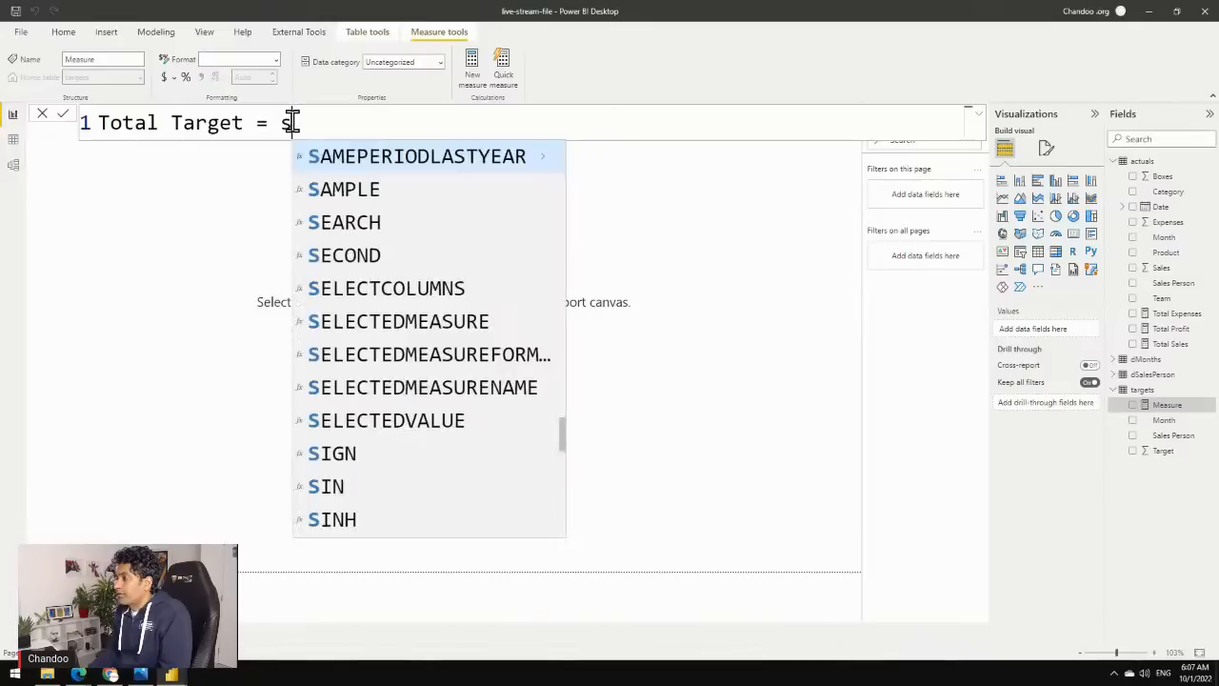
pyautogui.write('um(ta')
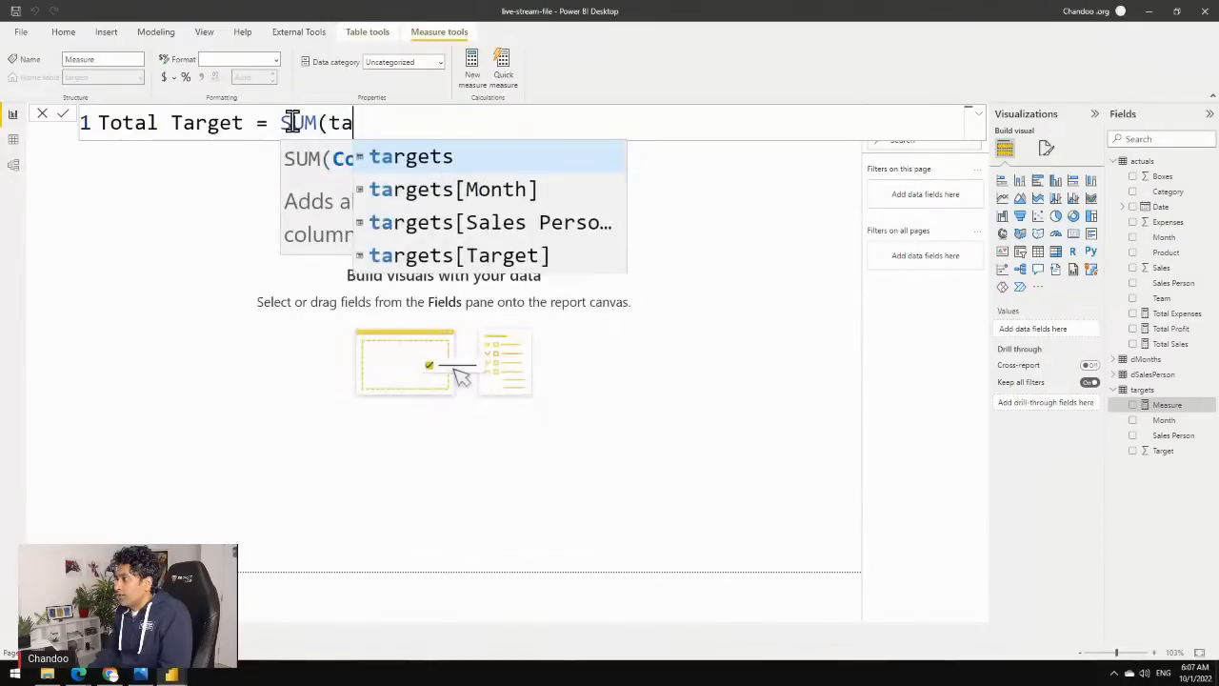
pyautogui.press('Down')
pyautogui.press('Down')
pyautogui.press('Down')
pyautogui.press('Tab')
pyautogui.write(')')
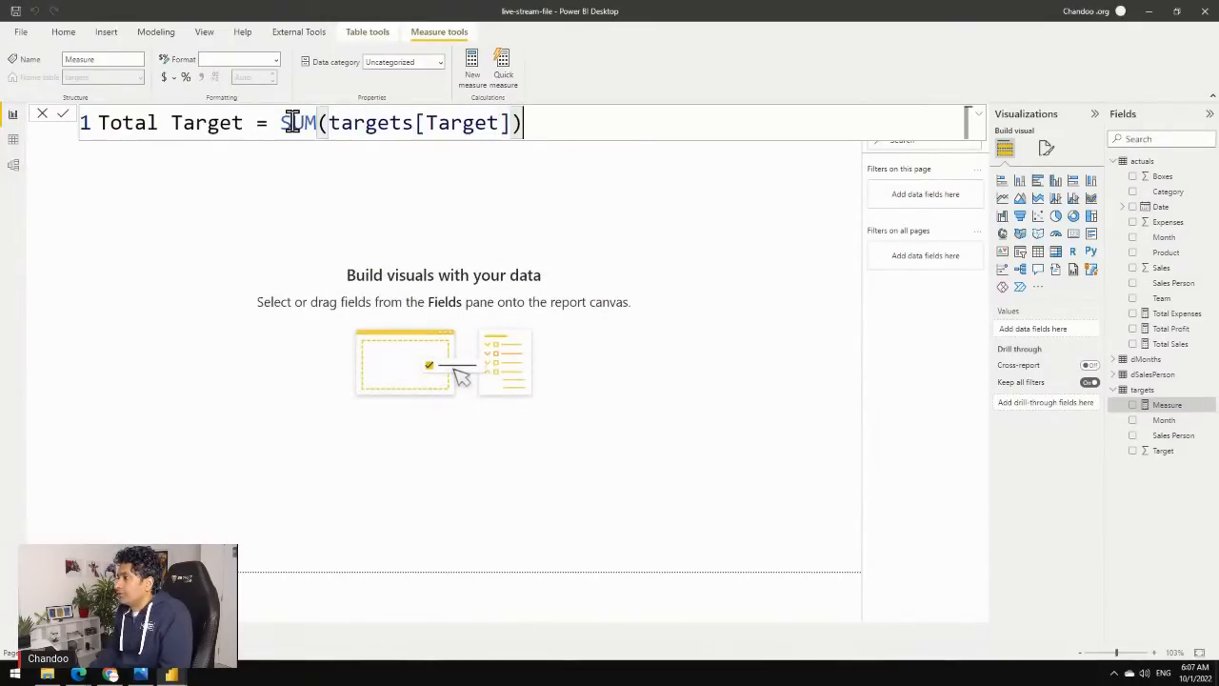
pyautogui.press('Return')
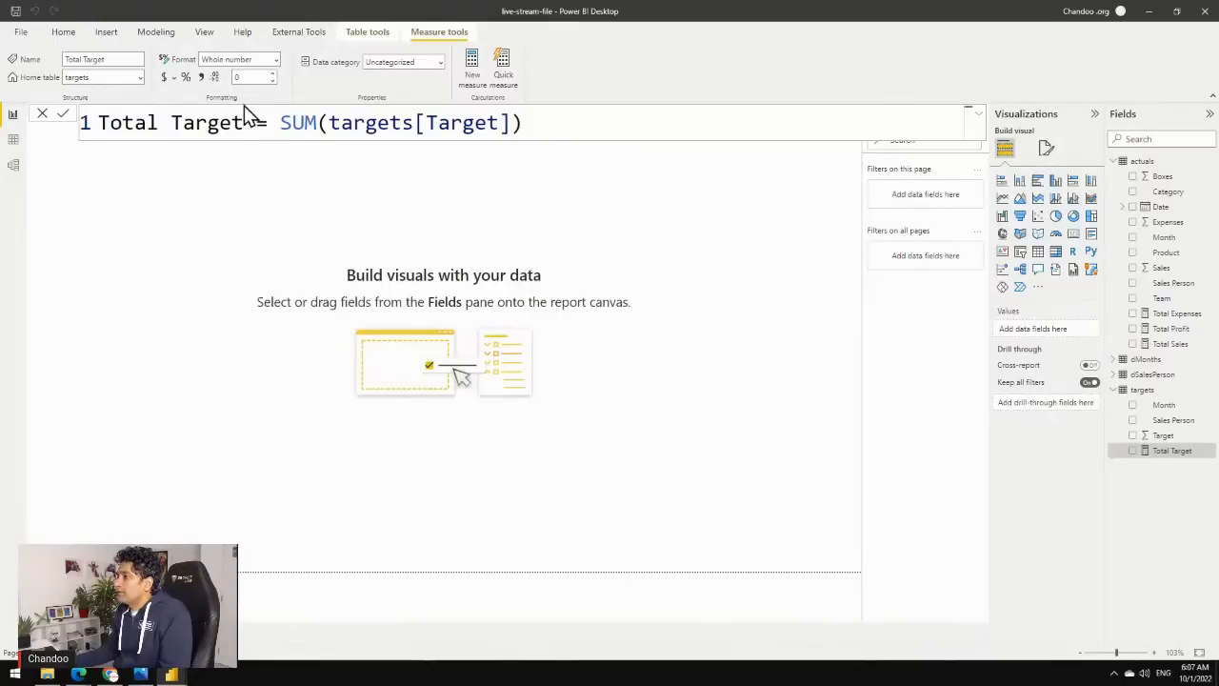
# Format the Total Target measure as dollar currency with 0 decimal places.
pyautogui.click(164, 78)
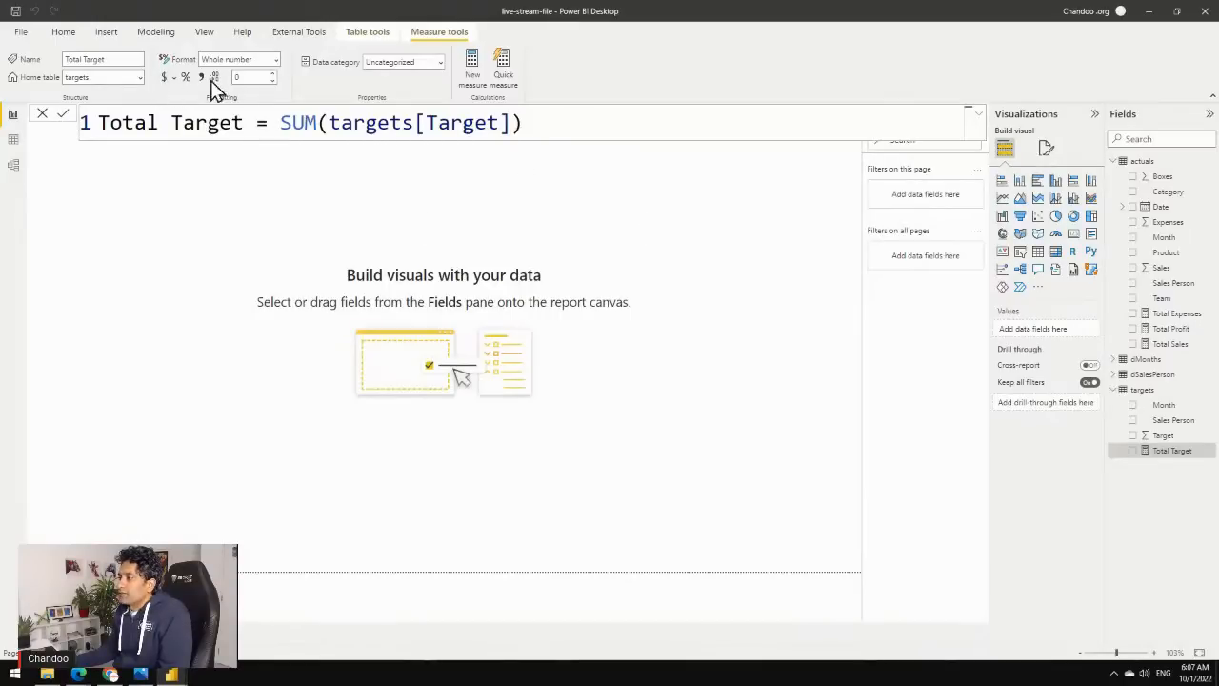
pyautogui.click(272, 82)
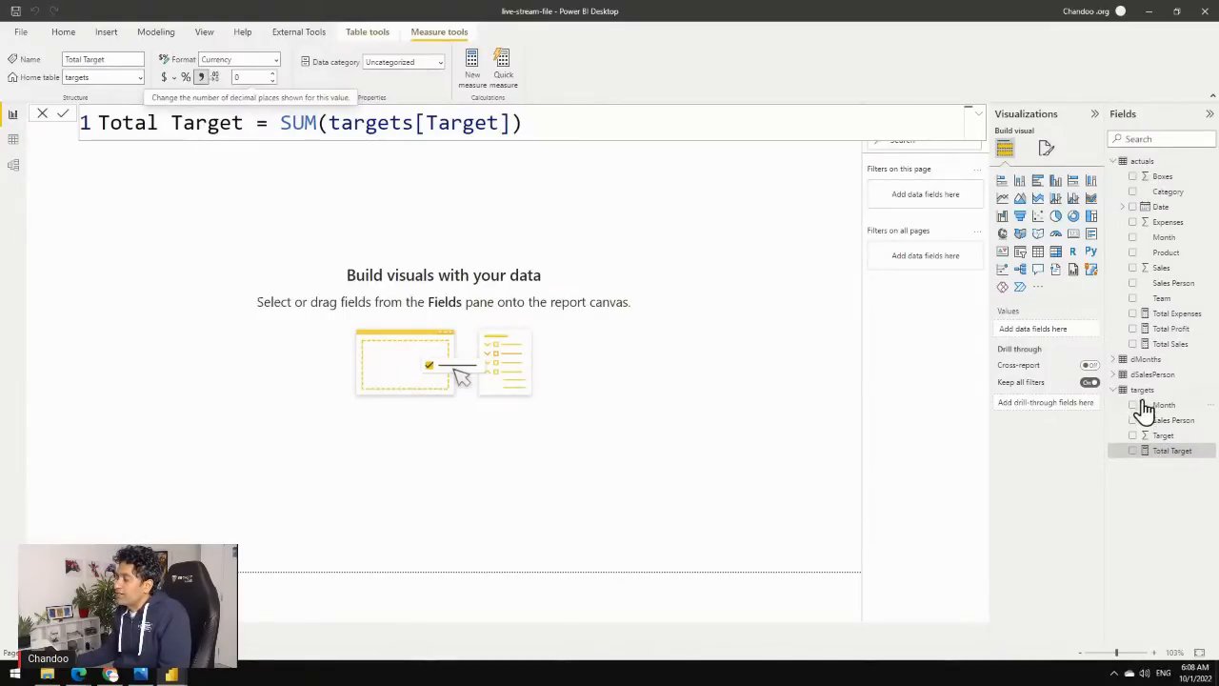
# Create a measure named Variance in the actuals table and begin its formula with a measure reference.
pyautogui.rightClick(1143, 161)
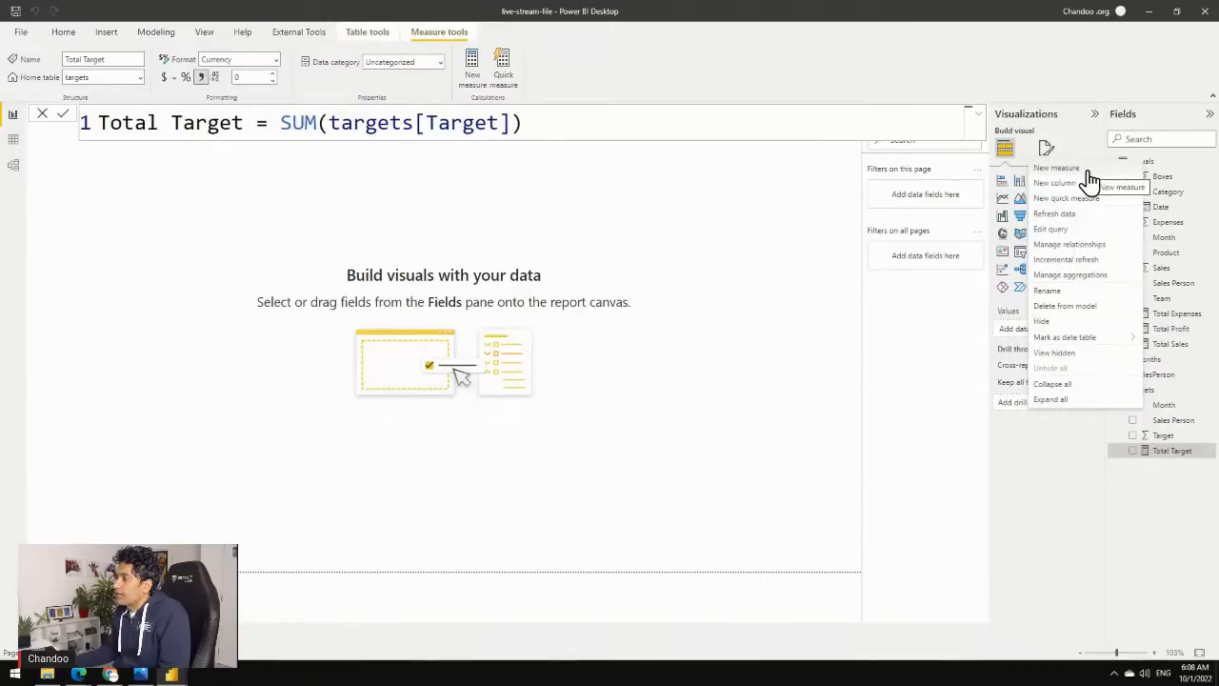
pyautogui.press('Escape')
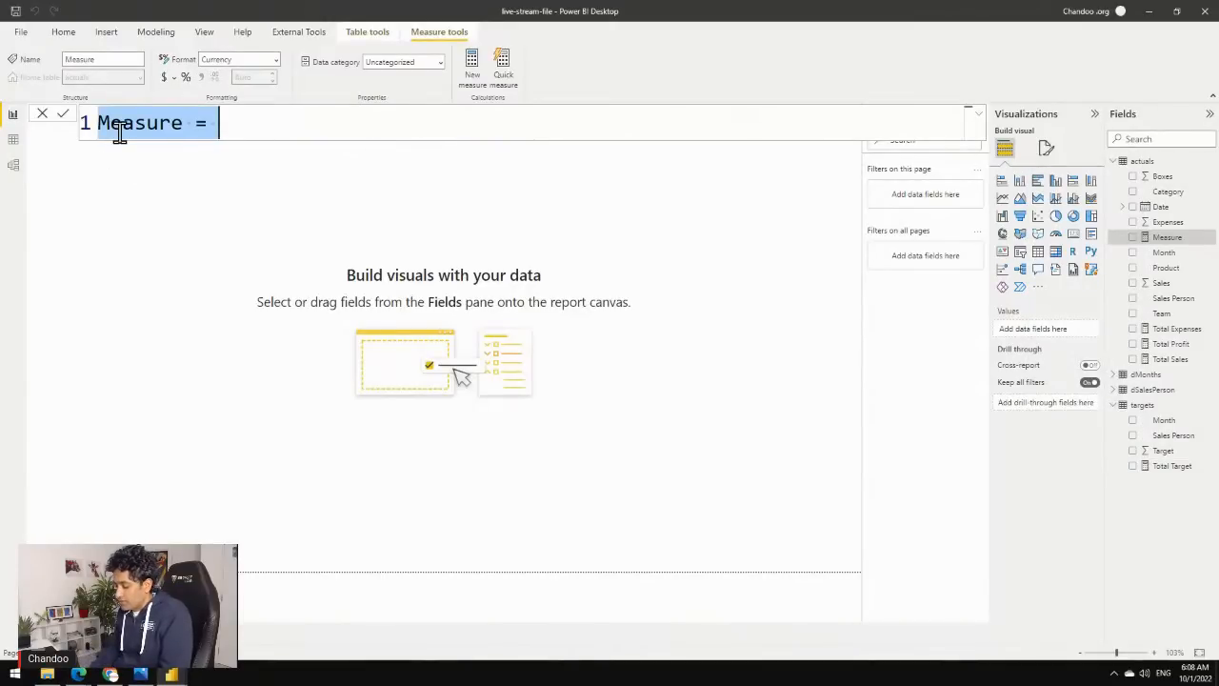
pyautogui.write('V')
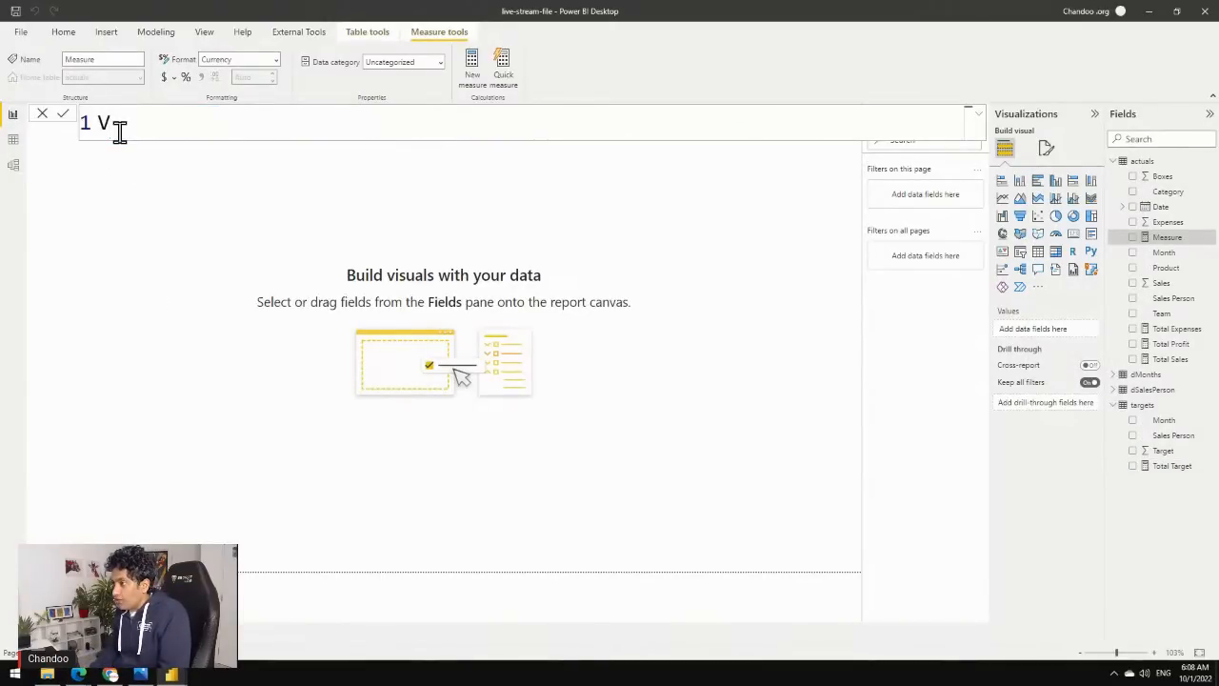
pyautogui.write('arien')
pyautogui.press('BackSpace')
pyautogui.press('BackSpace')
pyautogui.write('a')
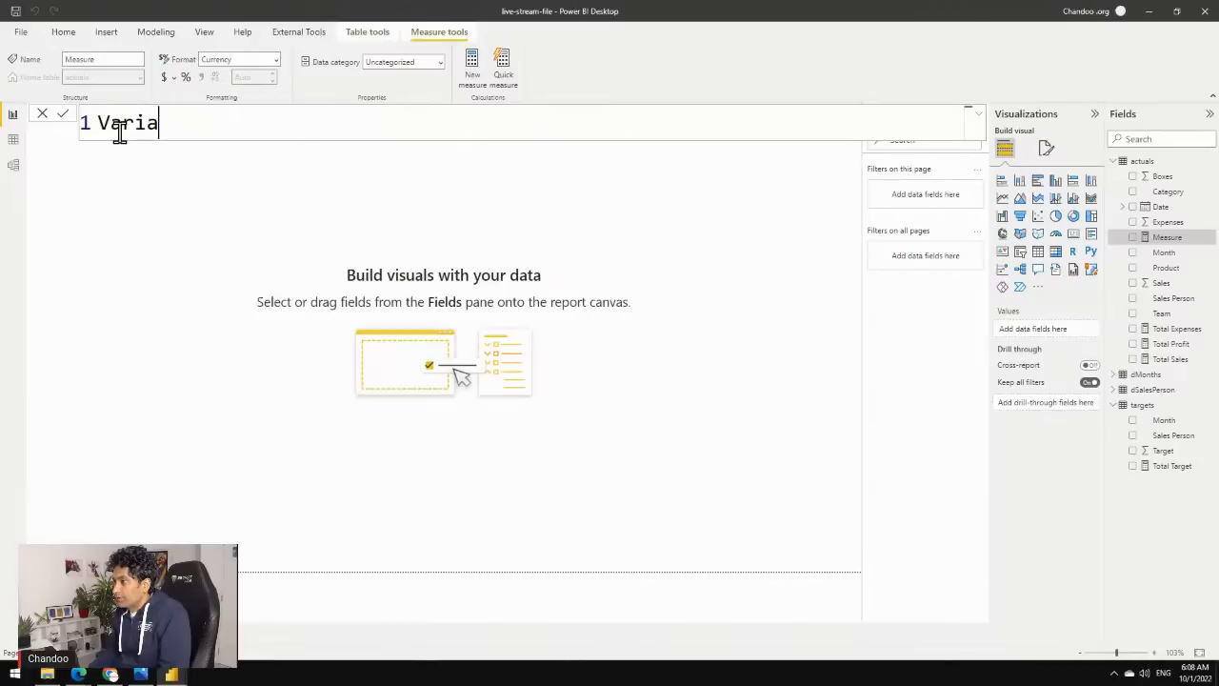
pyautogui.write('nce = [')
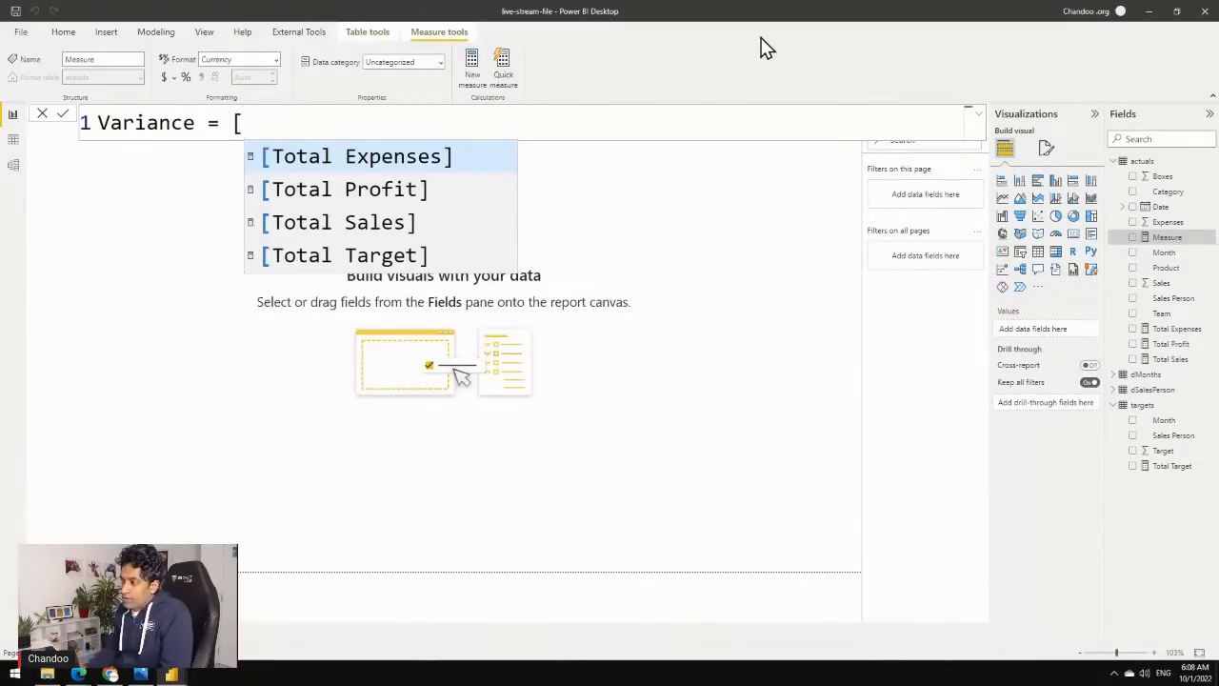
# Complete the Variance measure as [Total Sales] - [Total Target] and commit it.
pyautogui.press('Down')
pyautogui.press('Down')
pyautogui.press('Tab')
pyautogui.write('- [')
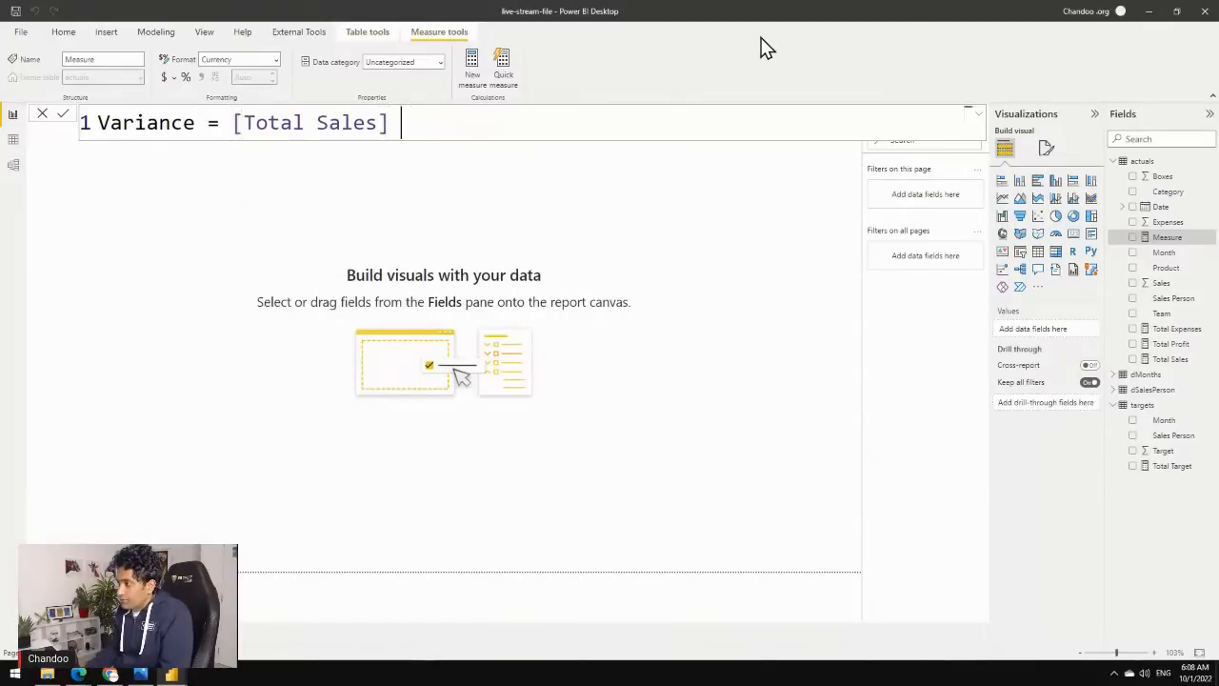
pyautogui.press('Down')
pyautogui.press('Down')
pyautogui.press('Down')
pyautogui.press('Tab')
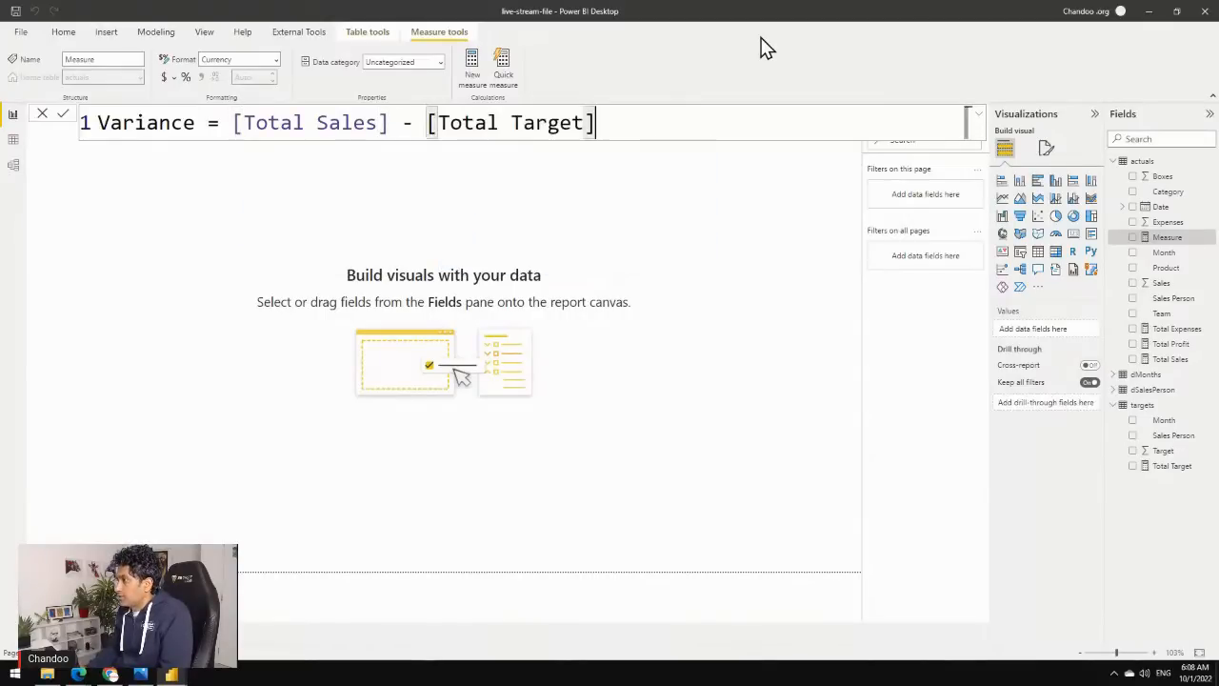
pyautogui.press('Return')
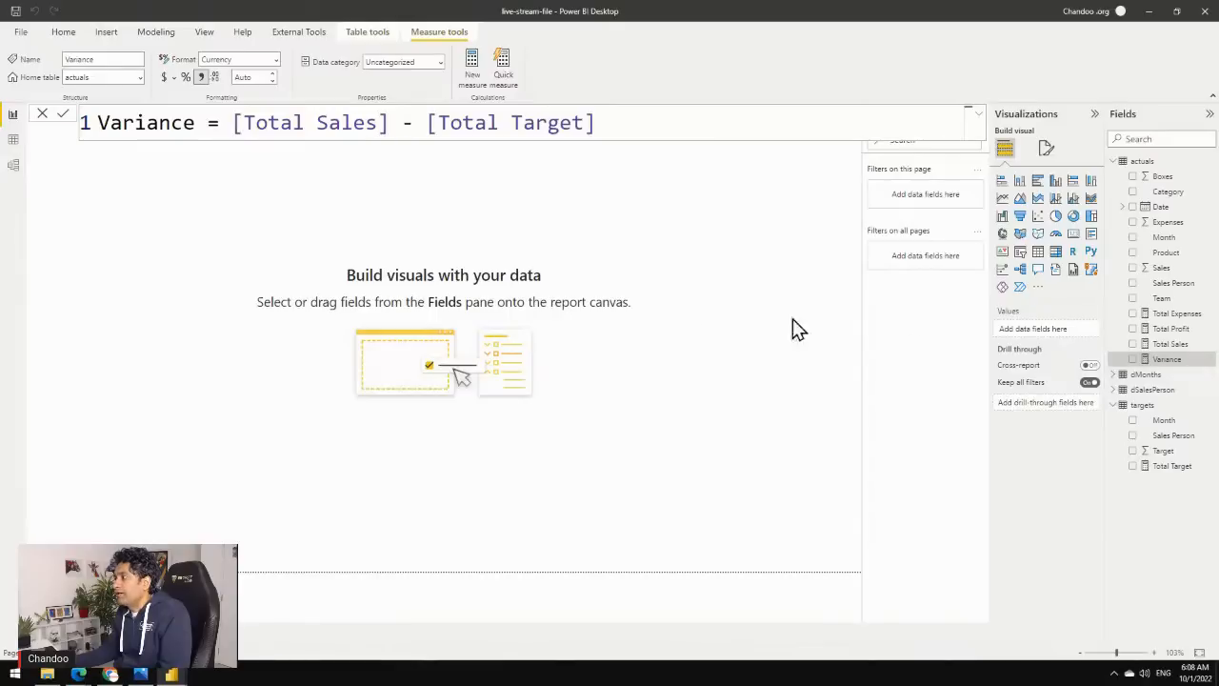
pyautogui.click(705, 301)
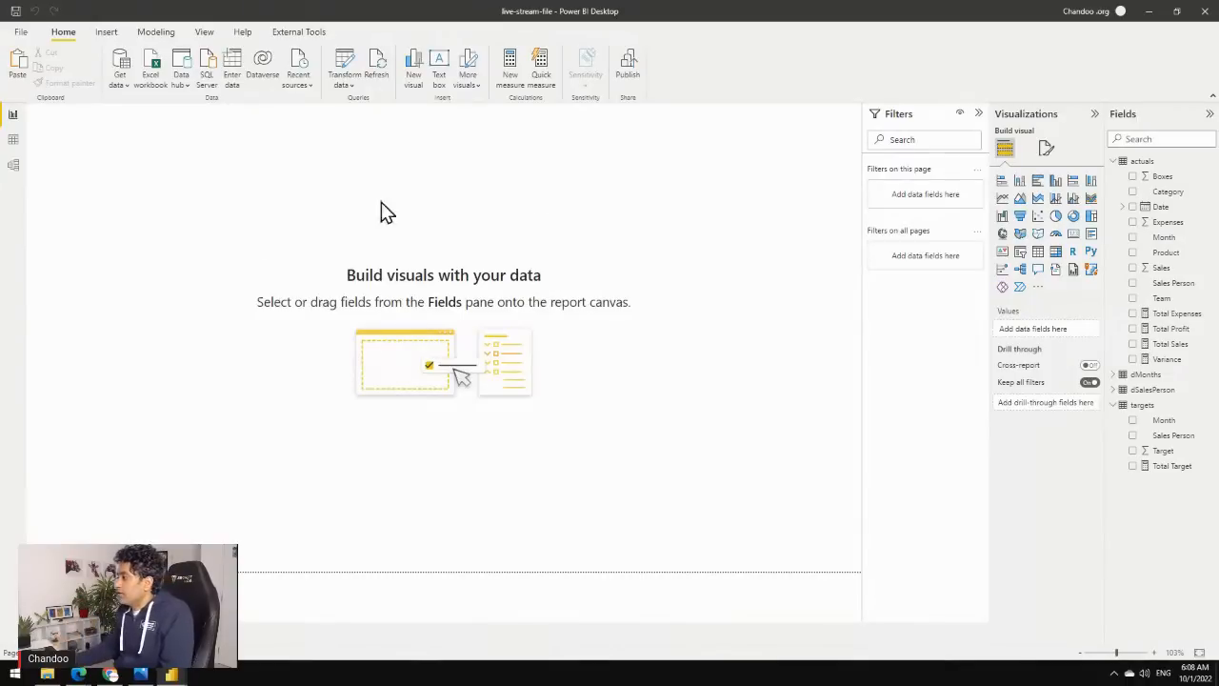
# Add an empty clustered column chart to the report page, enlarge it and move it slightly inward from the page corner.
pyautogui.click(1058, 183)
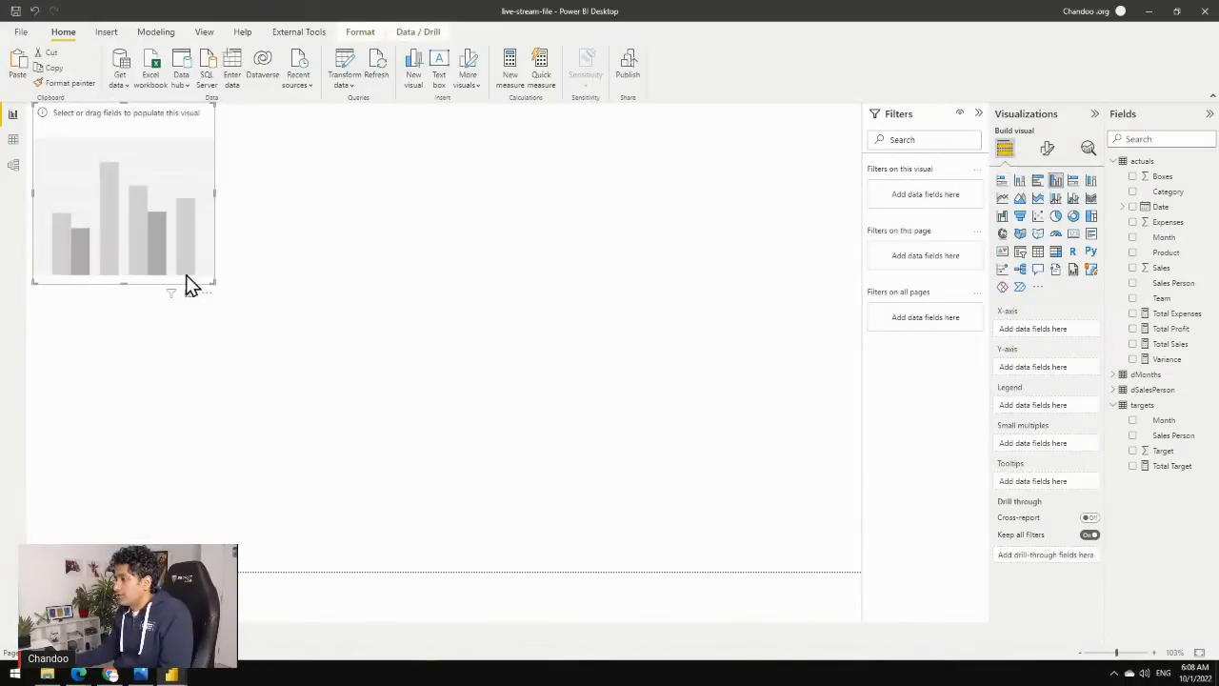
pyautogui.moveTo(213, 284); pyautogui.dragTo(677, 412)
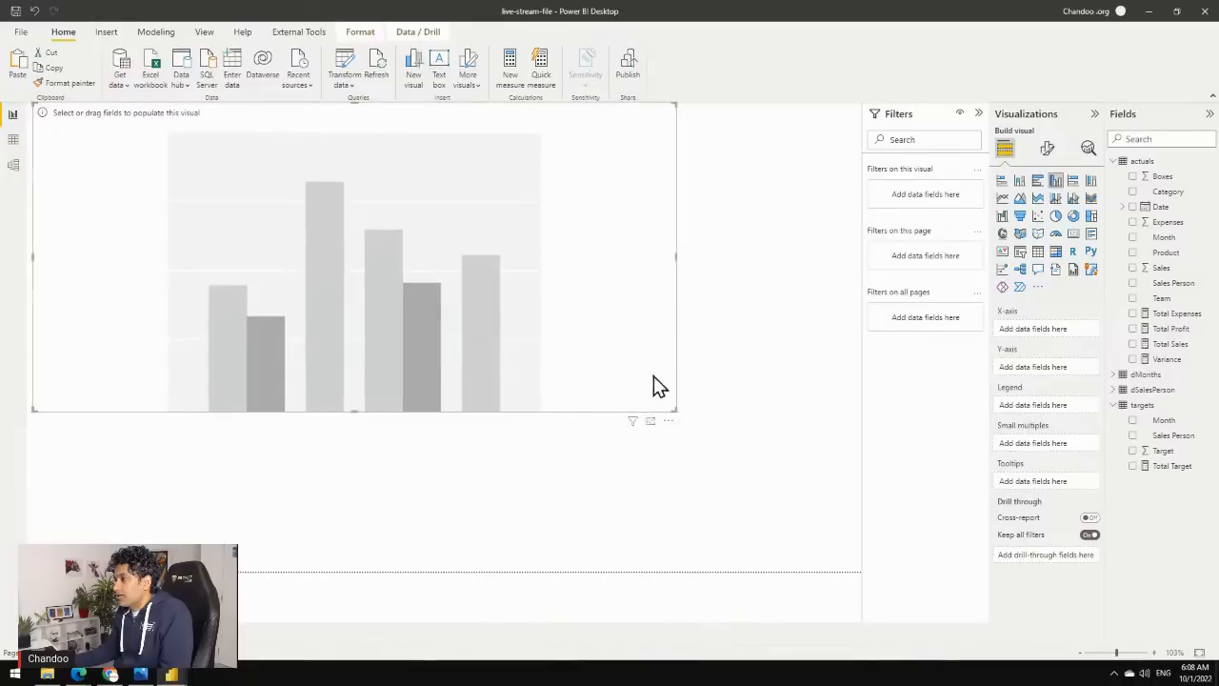
pyautogui.moveTo(657, 295); pyautogui.dragTo(703, 311)
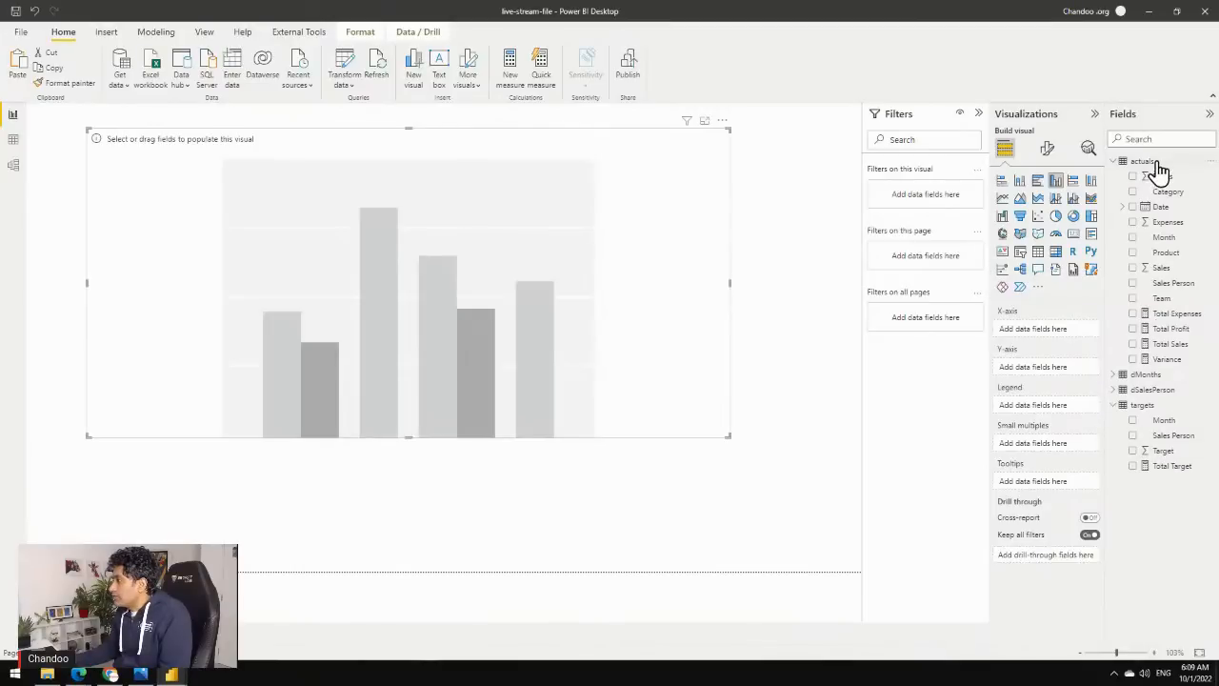
# Plot Total Sales and Total Target as column values against Sales Person from the dSalesPerson table on the x-axis.
pyautogui.click(1117, 393)
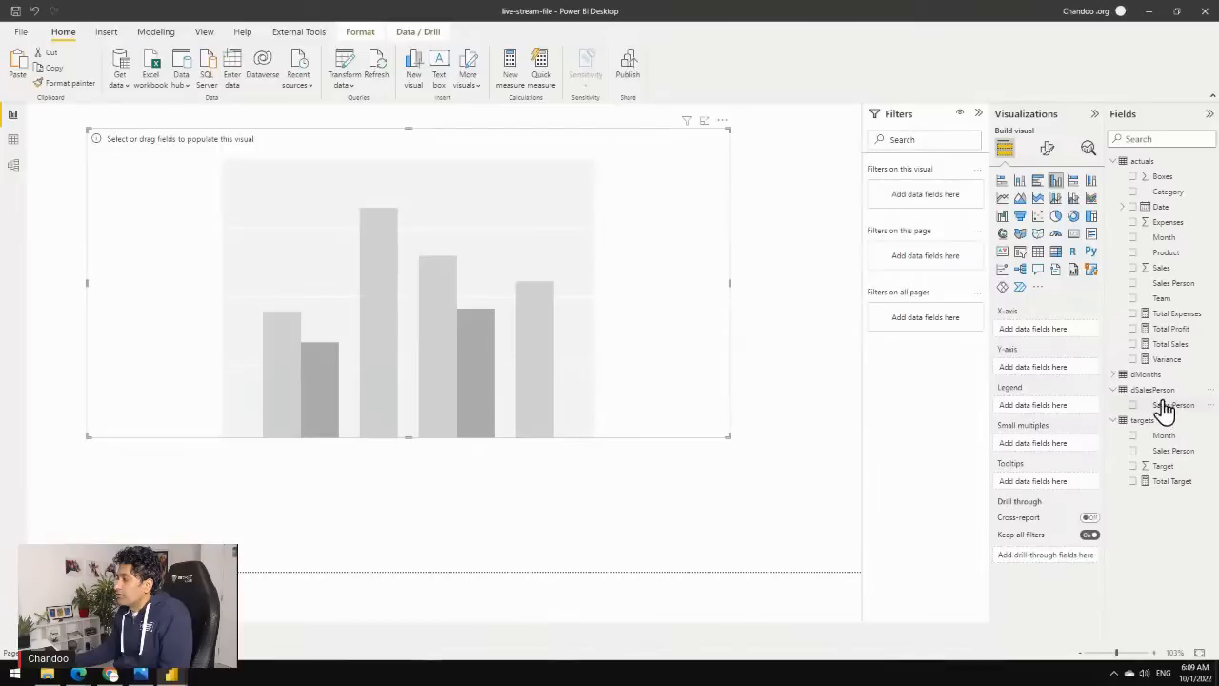
pyautogui.moveTo(1172, 411); pyautogui.dragTo(1059, 341)
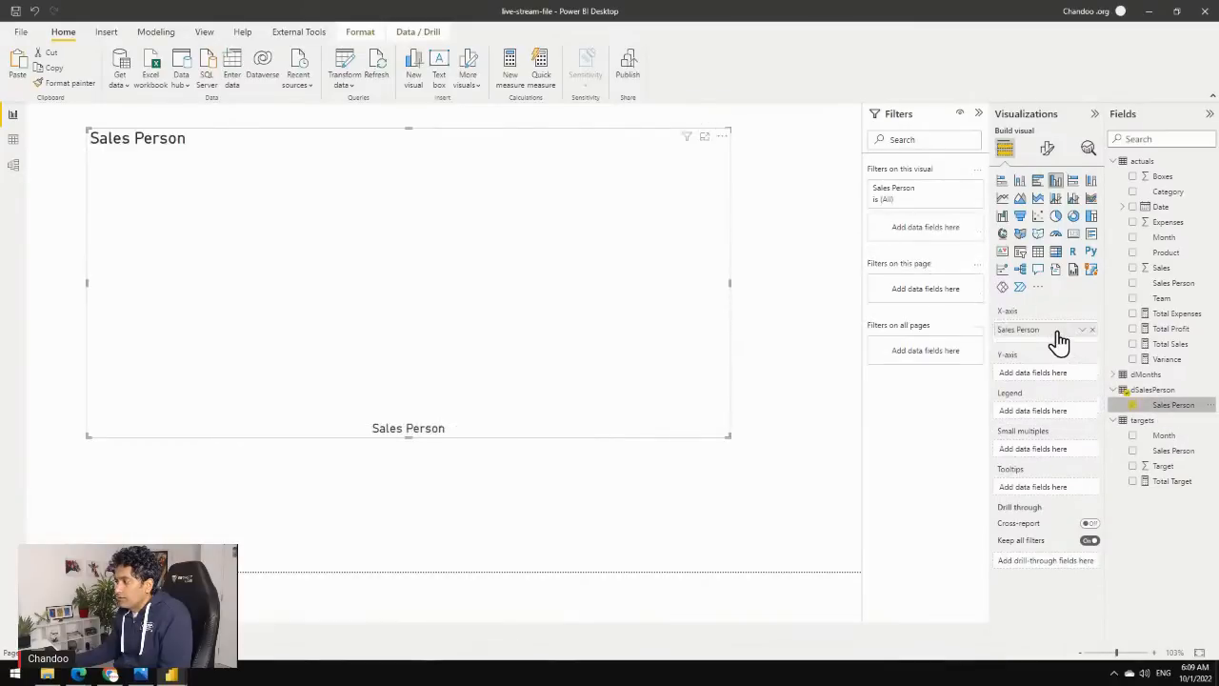
pyautogui.click(1172, 345)
pyautogui.moveTo(1174, 346); pyautogui.dragTo(1065, 383)
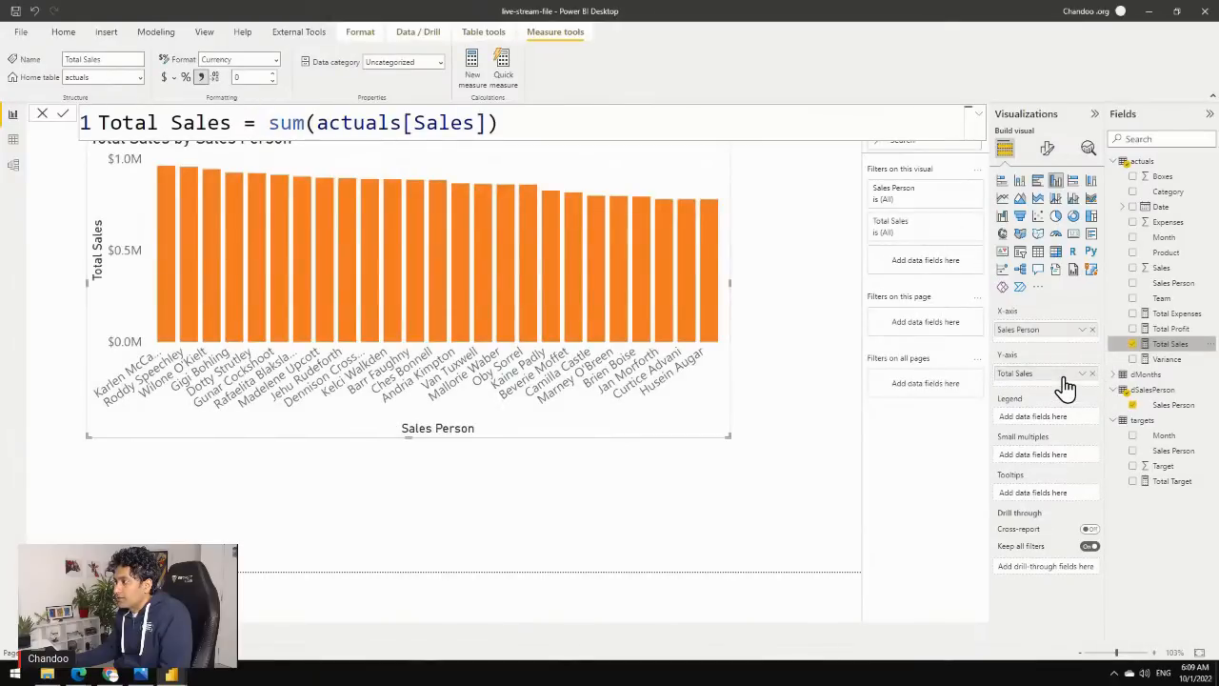
pyautogui.moveTo(1173, 481); pyautogui.dragTo(1052, 388)
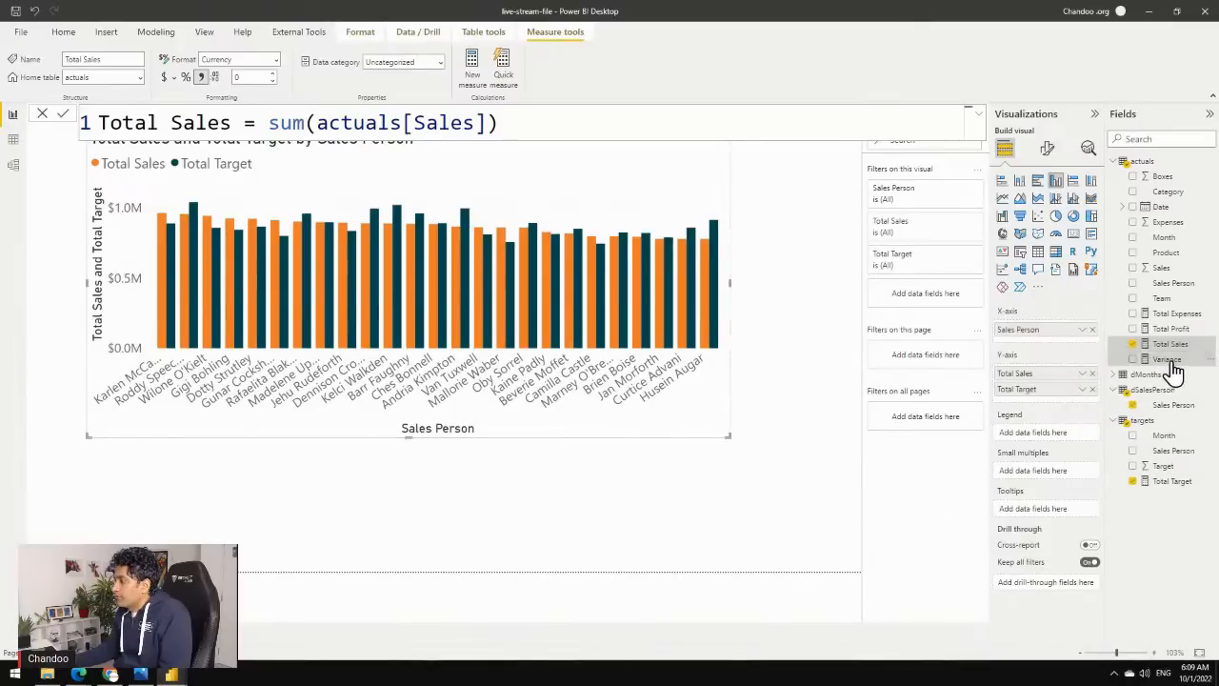
# Add Variance to the chart's y-axis and remove Total Target and Total Sales from it.
pyautogui.moveTo(1168, 360); pyautogui.dragTo(1062, 407)
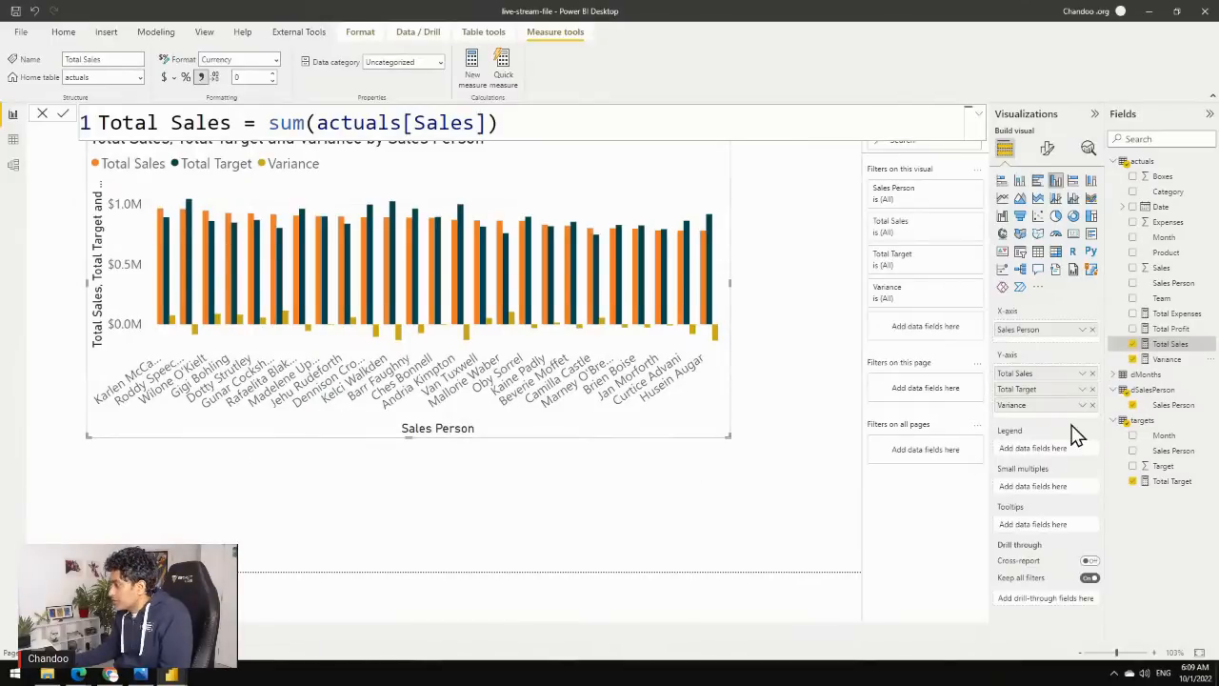
pyautogui.click(1093, 388)
pyautogui.click(1093, 373)
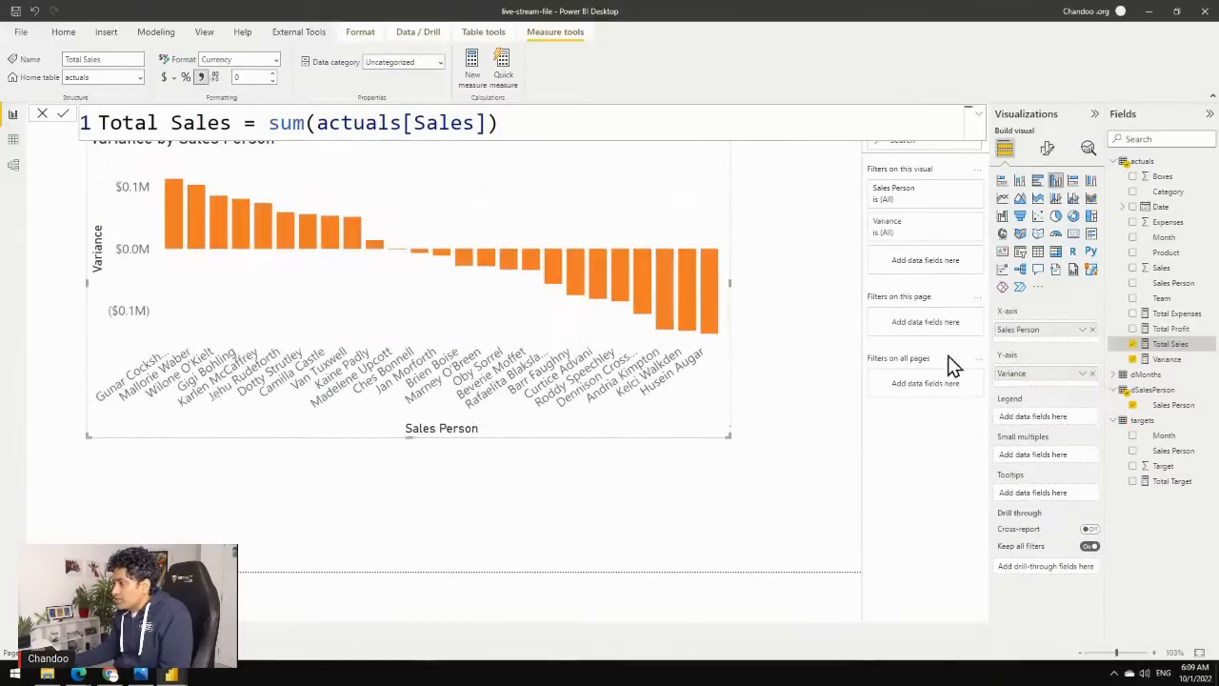
# Enlarge the Variance by Sales Person chart to fill most of the page.
pyautogui.click(613, 490)
pyautogui.click(705, 437)
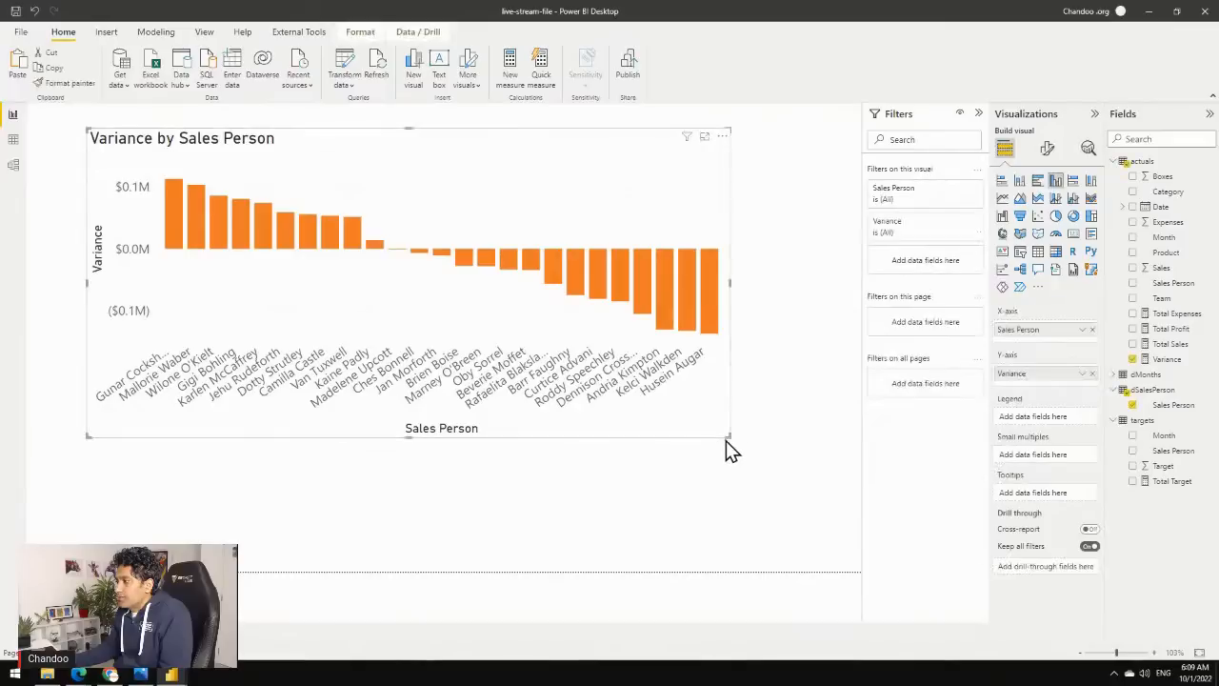
pyautogui.moveTo(734, 441); pyautogui.dragTo(812, 520)
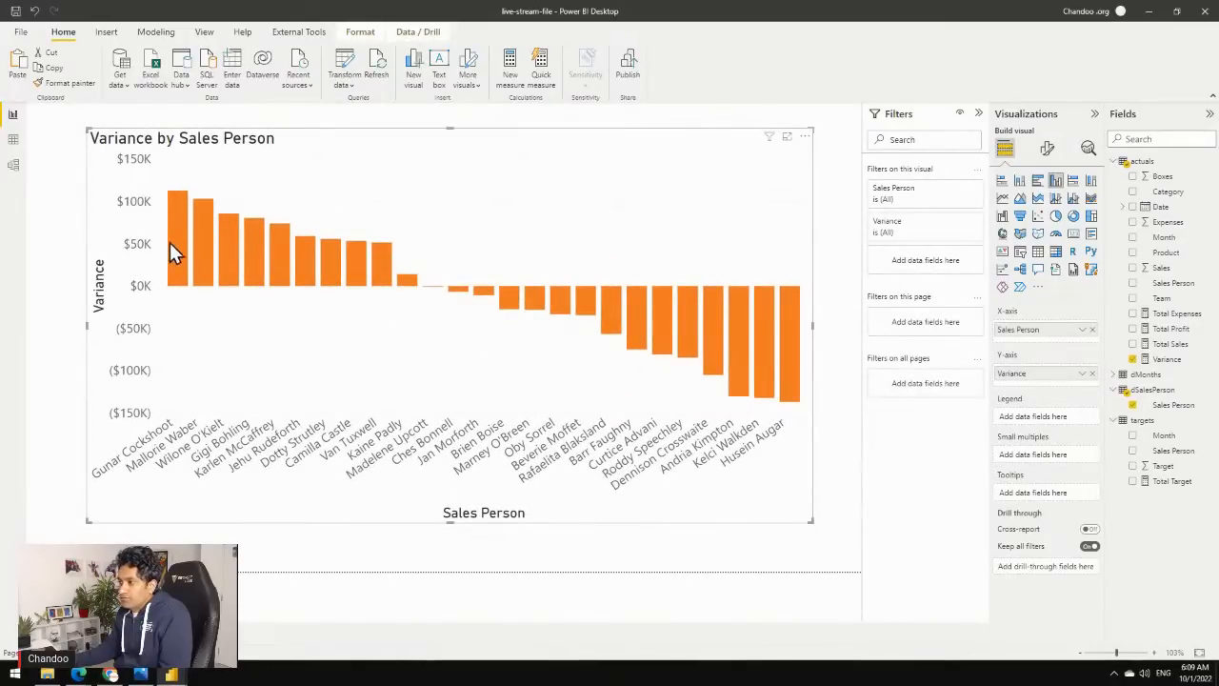
pyautogui.moveTo(195, 197)
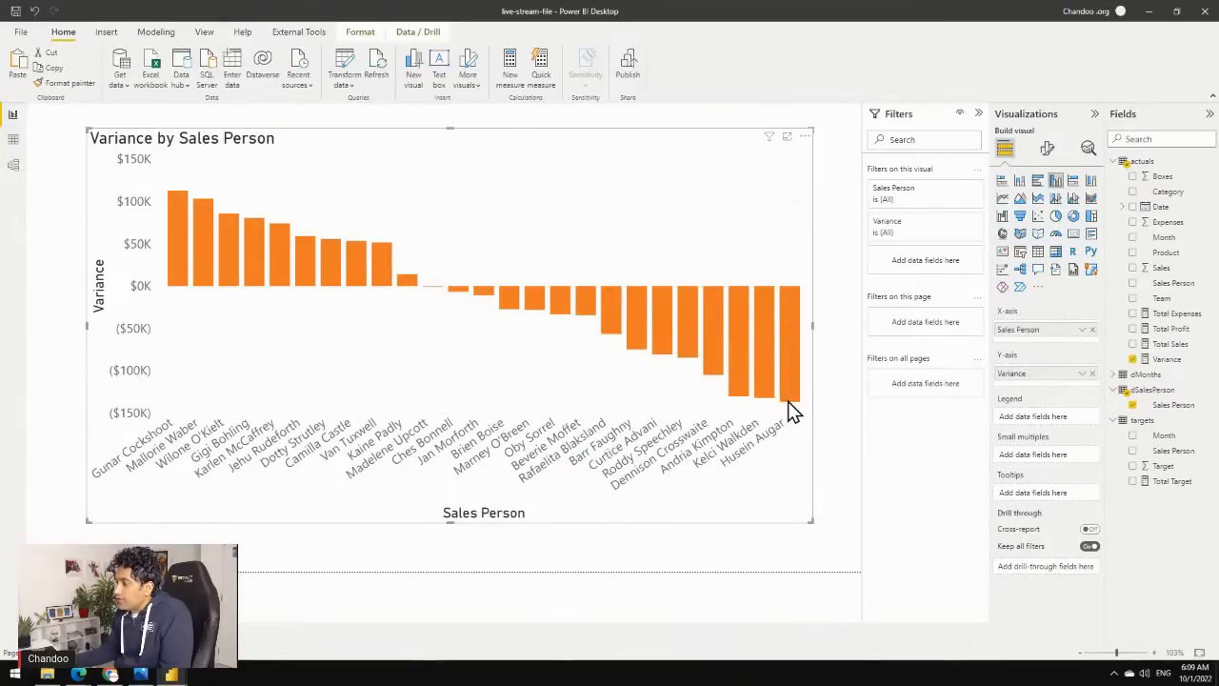
pyautogui.moveTo(799, 412)
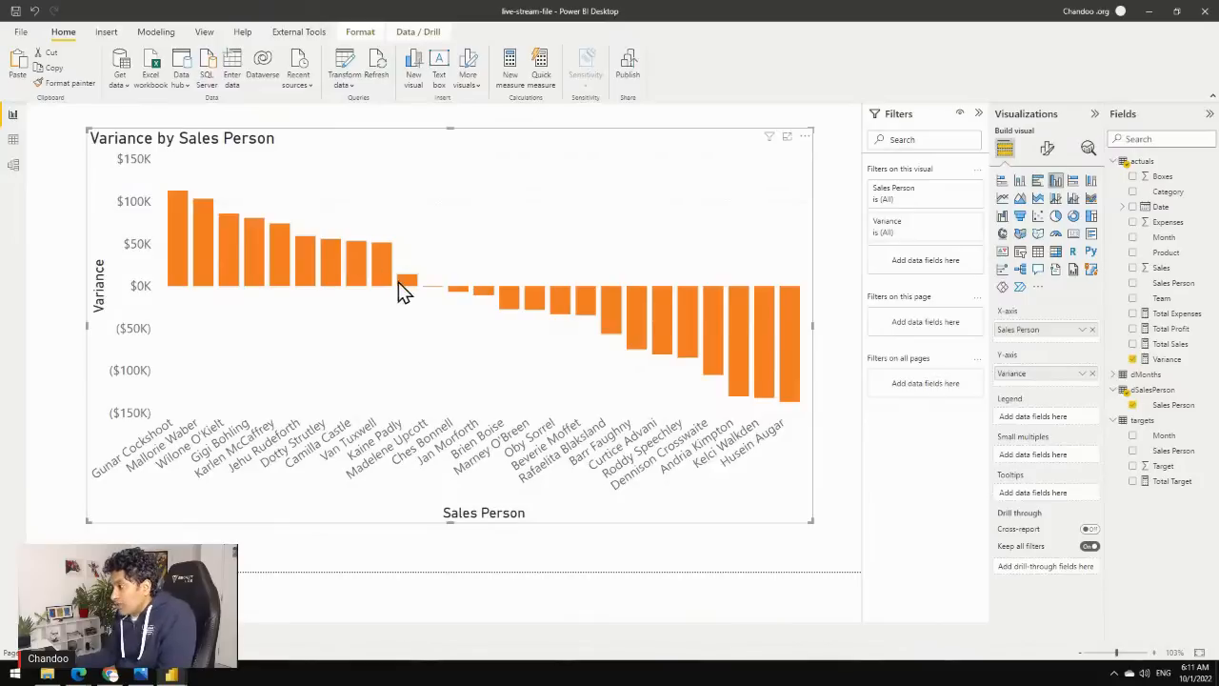
pyautogui.moveTo(410, 283)
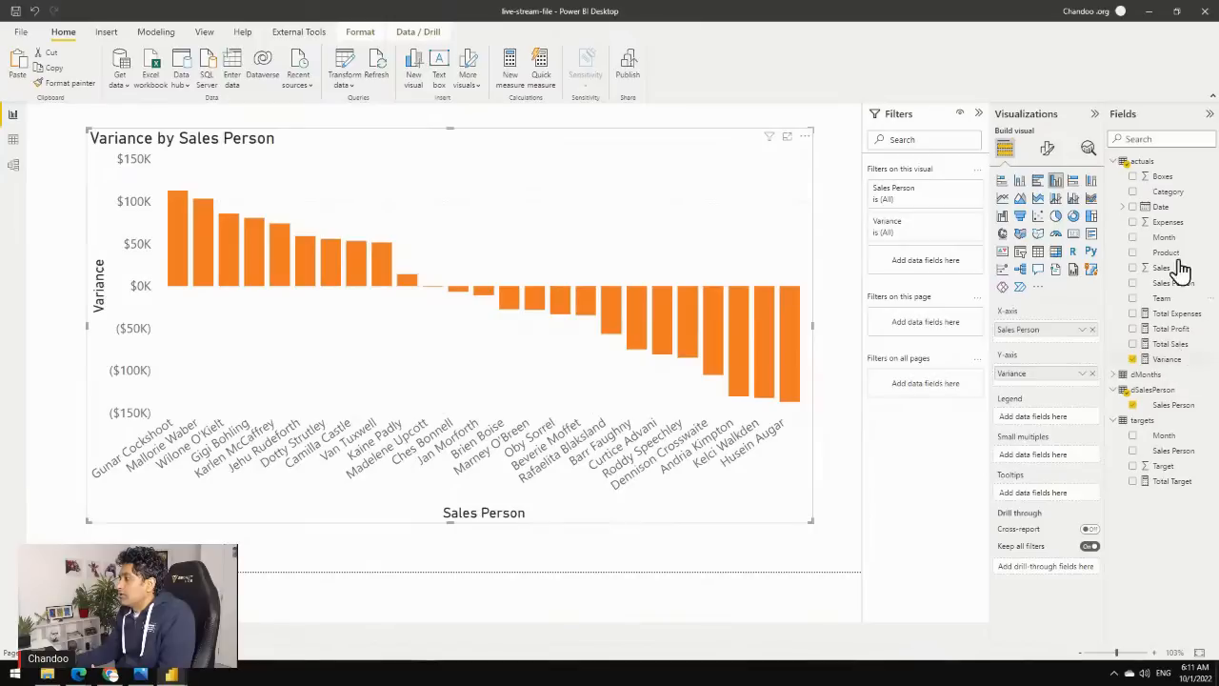
# Create a new measure in the actuals table and name it Variance %.
pyautogui.rightClick(1133, 160)
pyautogui.press('Escape')
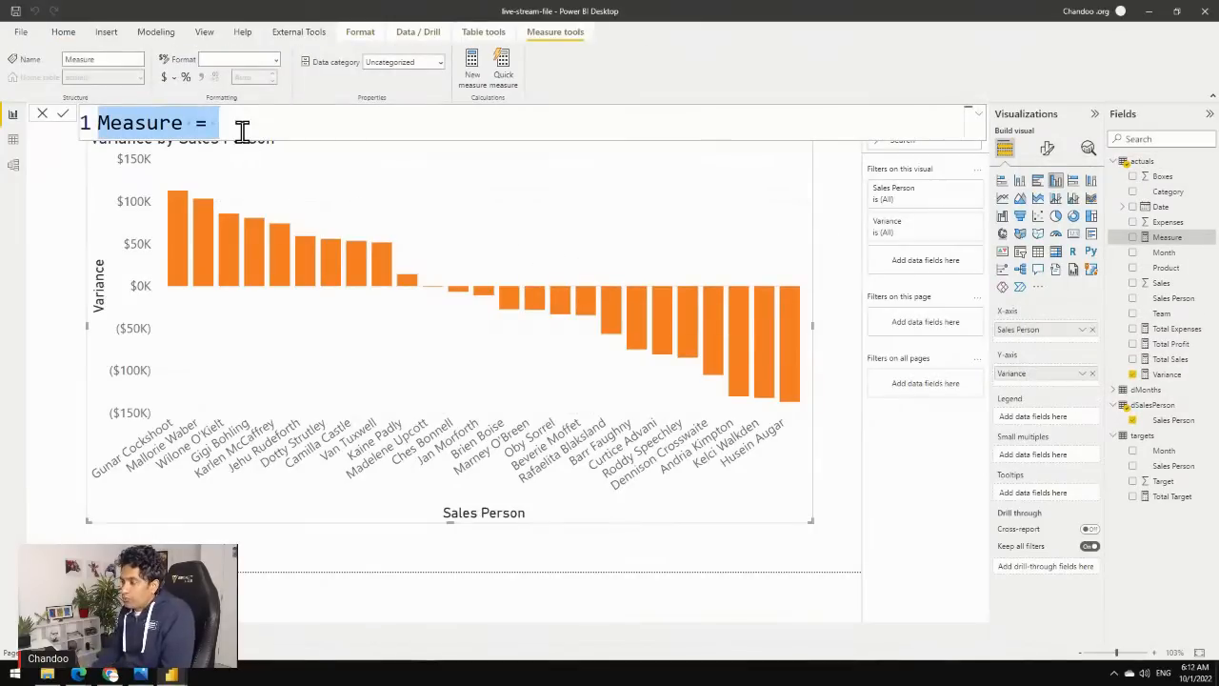
pyautogui.write('Variance ')
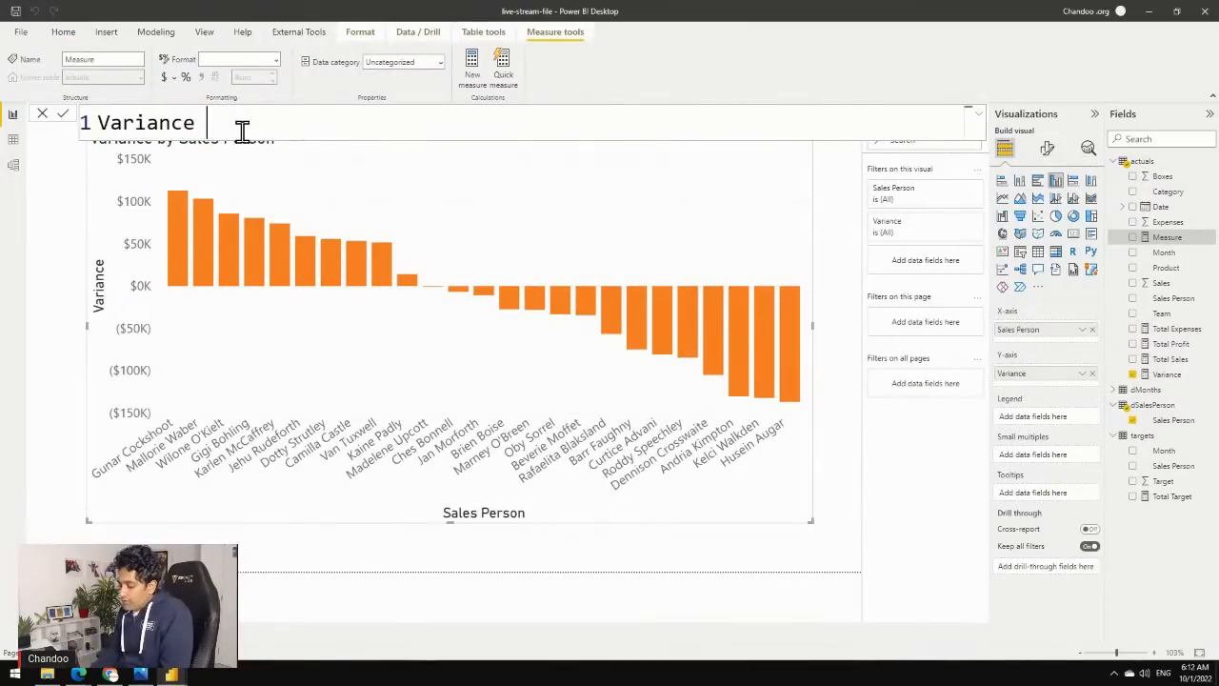
pyautogui.write('% =')
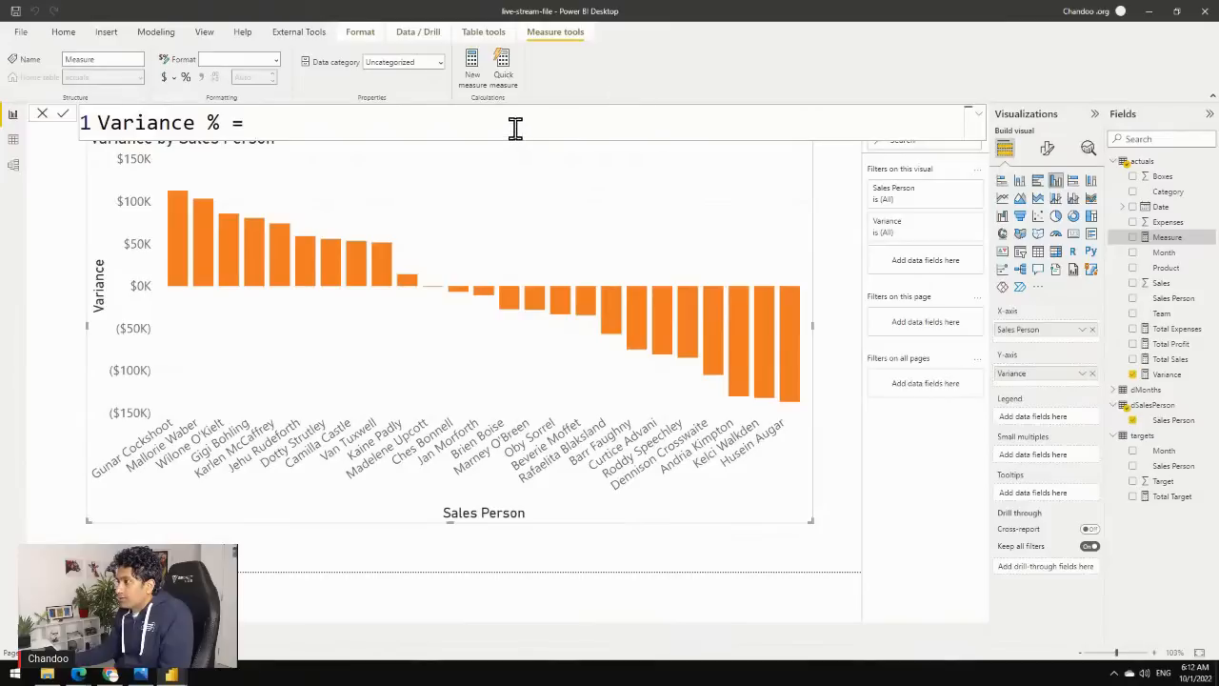
pyautogui.write('[Variance] ')
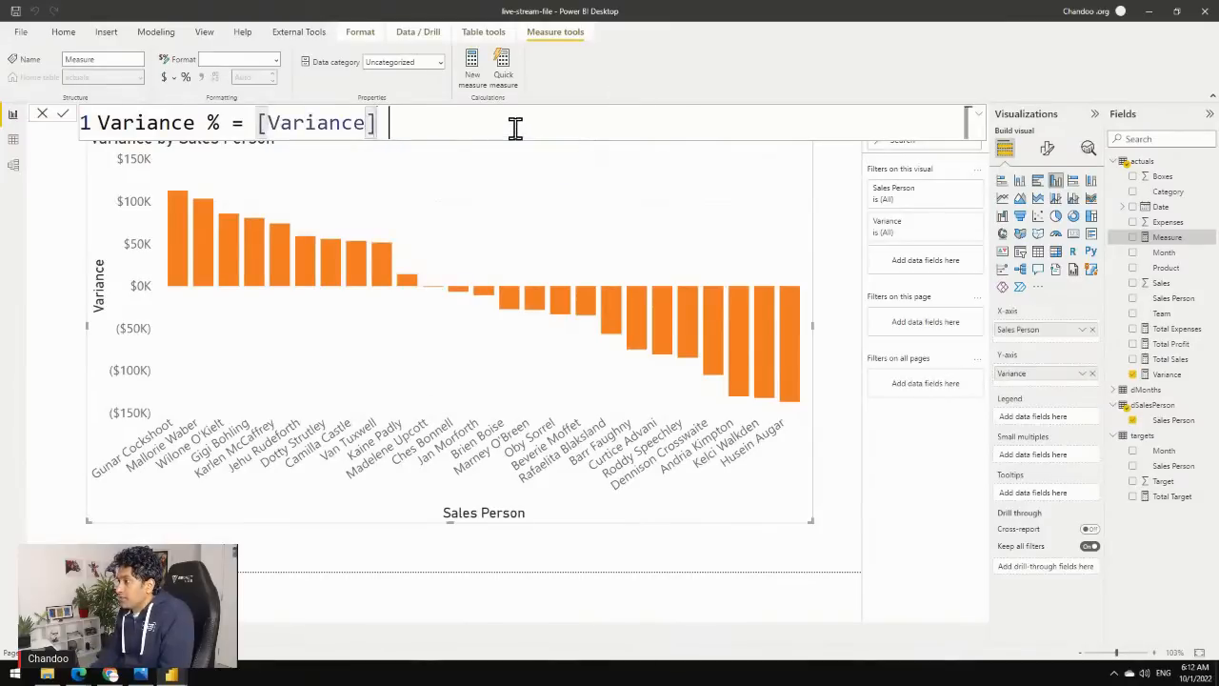
pyautogui.write('/ [t')
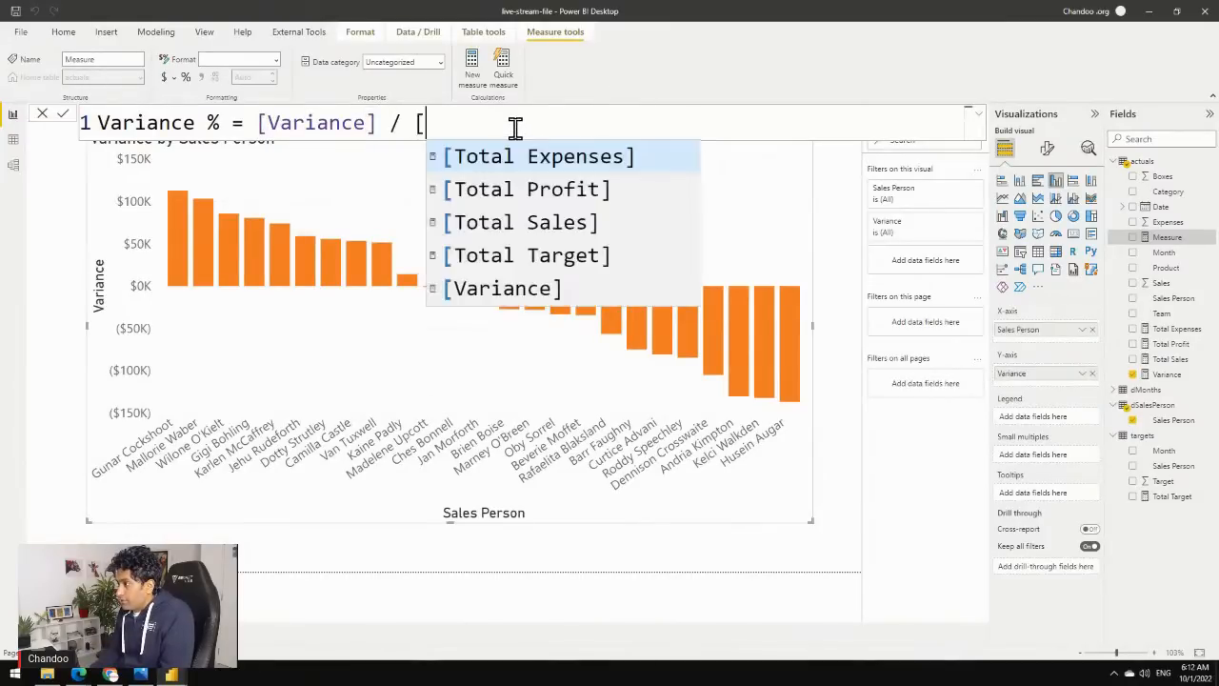
pyautogui.press('Down')
pyautogui.press('Down')
pyautogui.press('Down')
pyautogui.press('Tab')
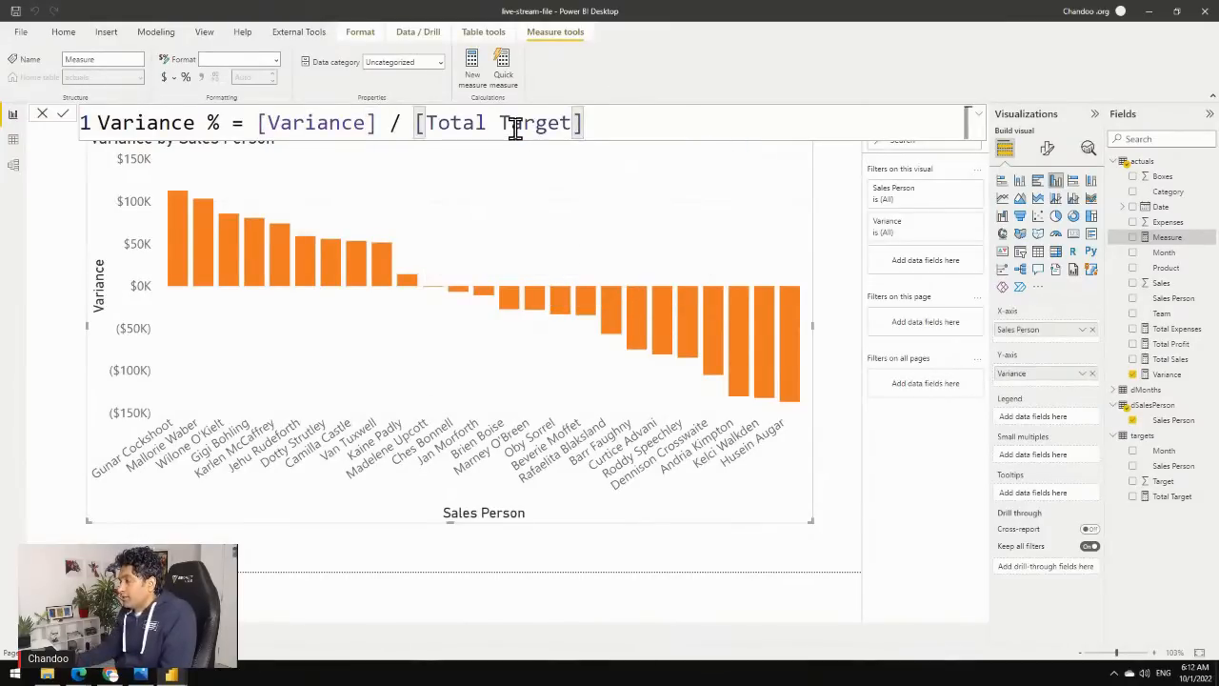
pyautogui.doubleClick(395, 123)
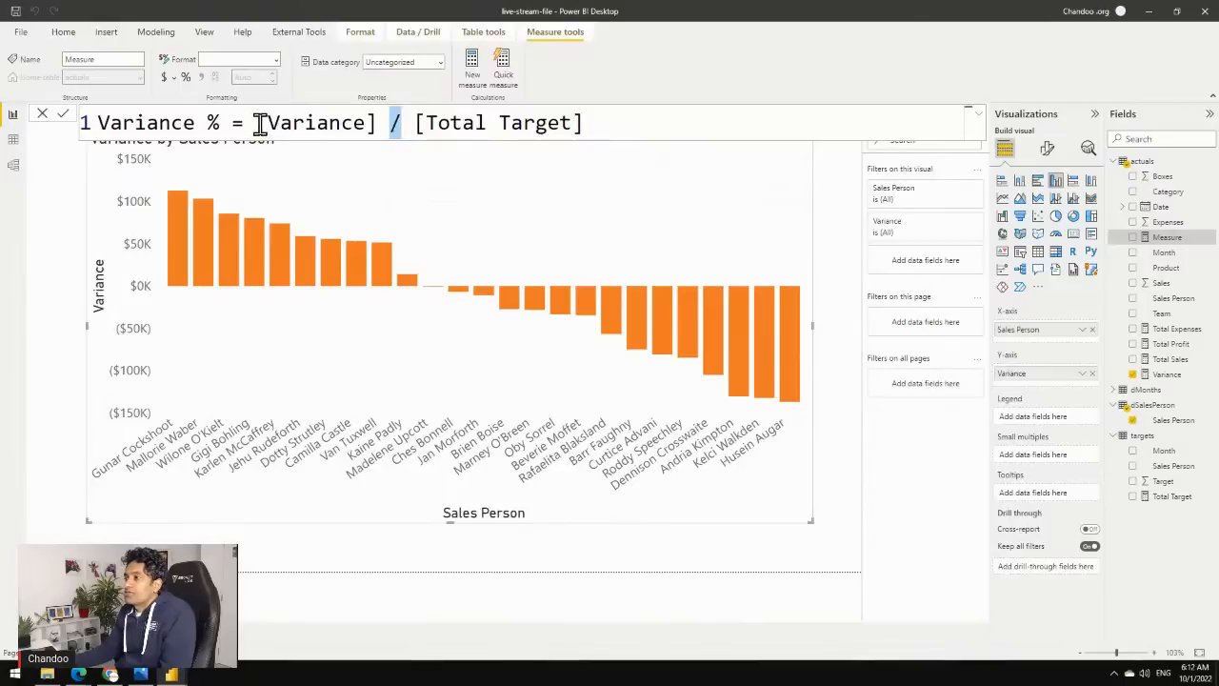
pyautogui.moveTo(257, 122); pyautogui.dragTo(631, 134)
pyautogui.press('Delete')
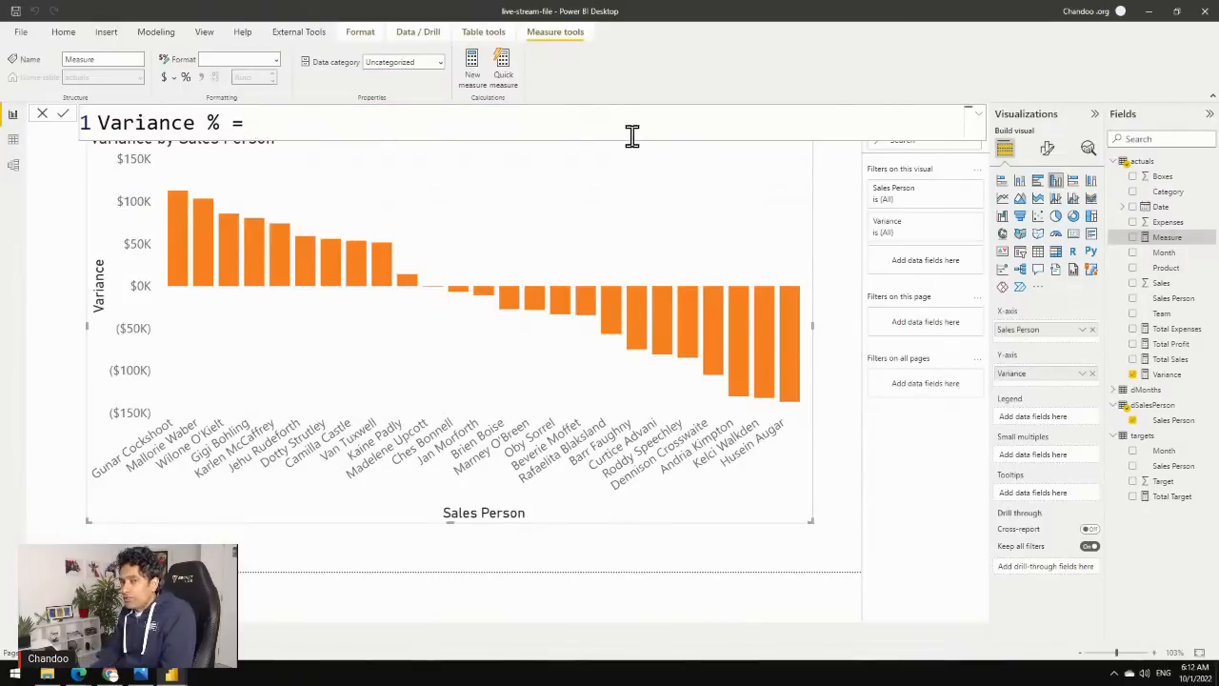
# Define the Variance % measure as DIVIDE([Variance], [Total Target]) and commit it.
pyautogui.write('div')
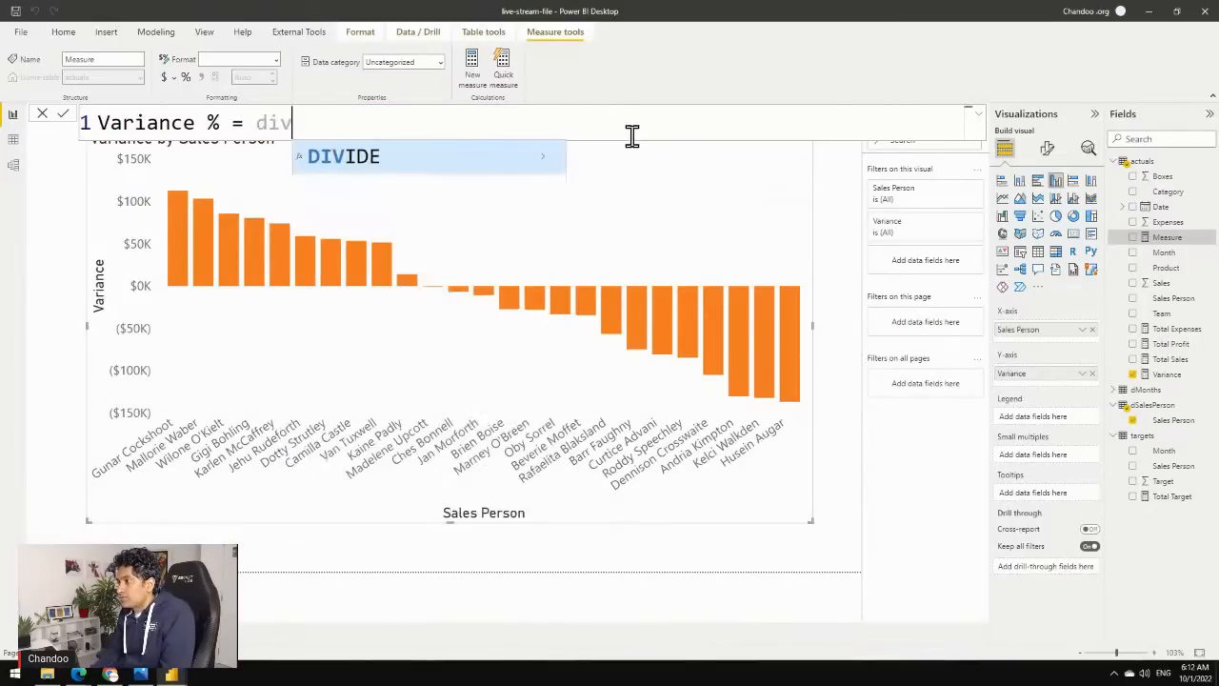
pyautogui.press('Tab')
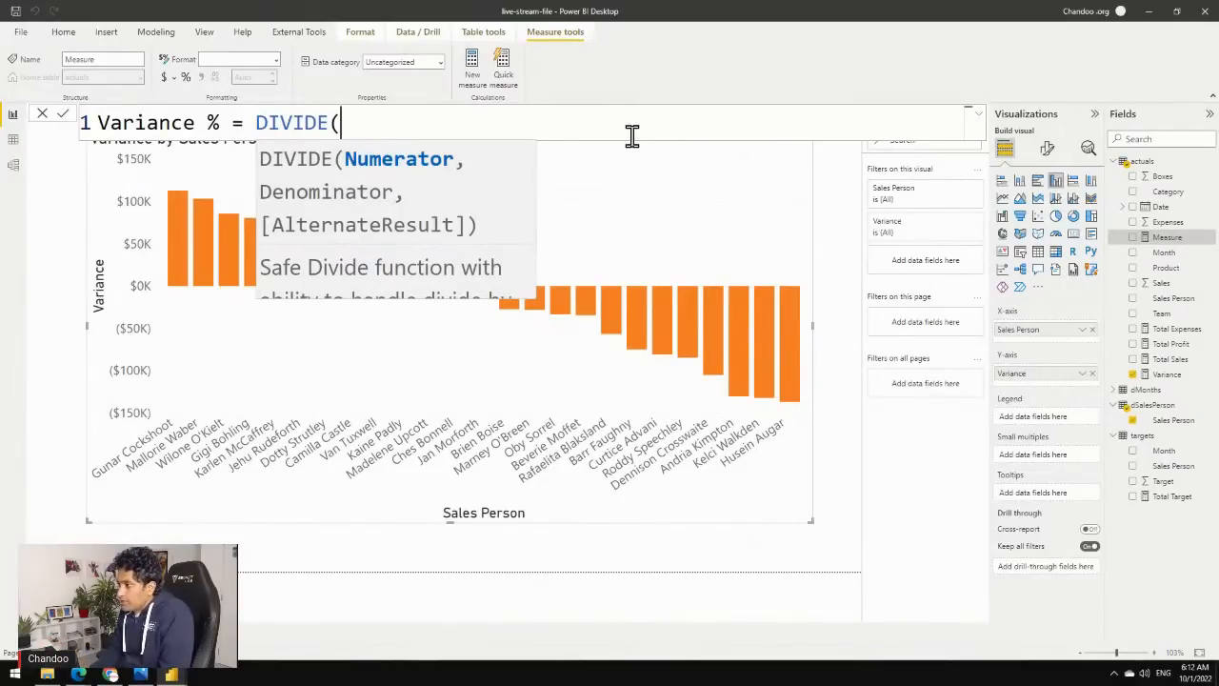
pyautogui.write('[va')
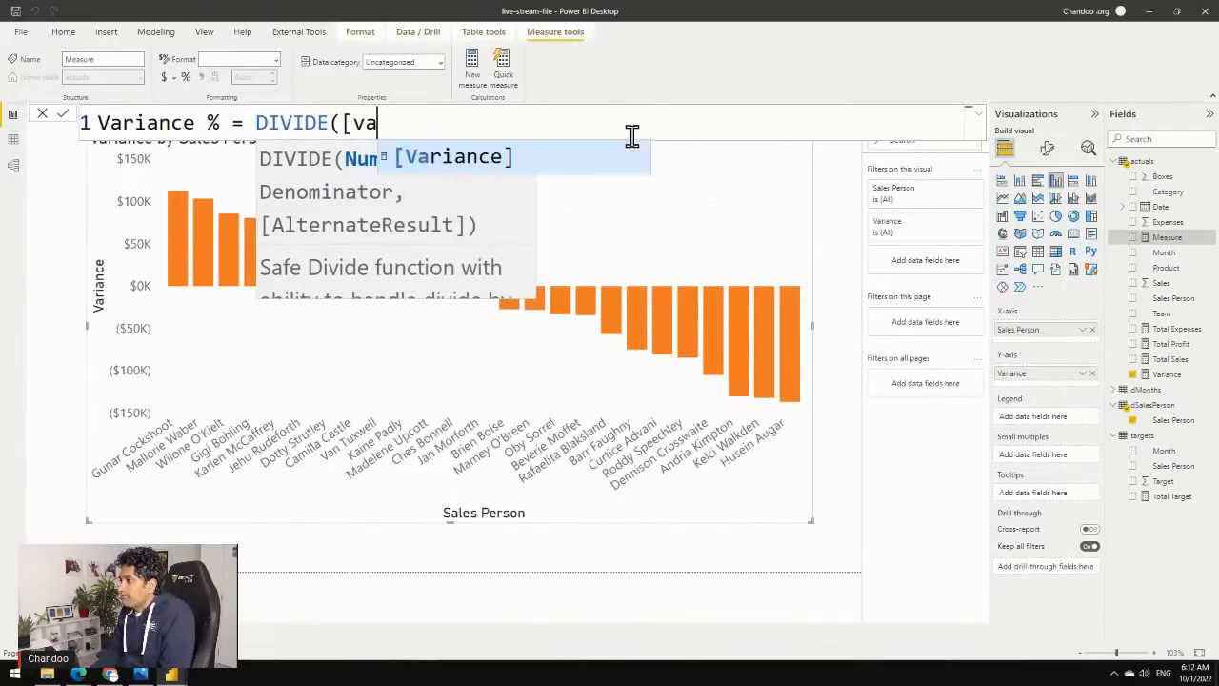
pyautogui.press('Tab')
pyautogui.write(', [')
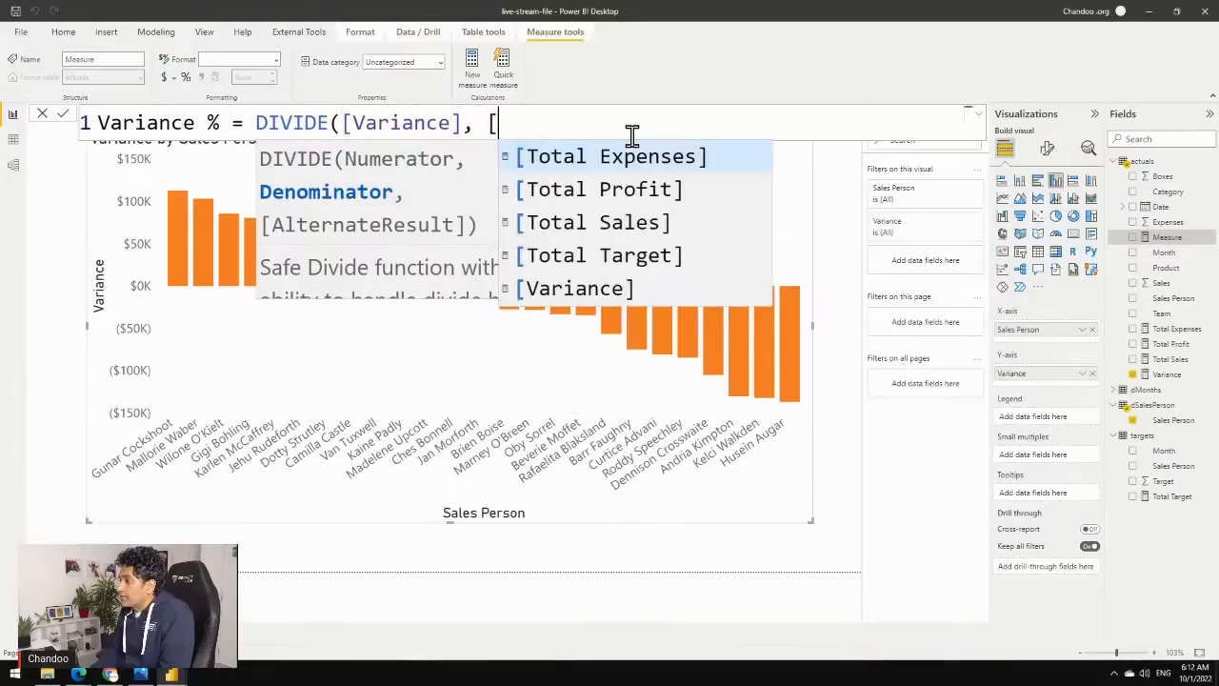
pyautogui.write('Tot')
pyautogui.press('Down')
pyautogui.press('Down')
pyautogui.press('Down')
pyautogui.press('Tab')
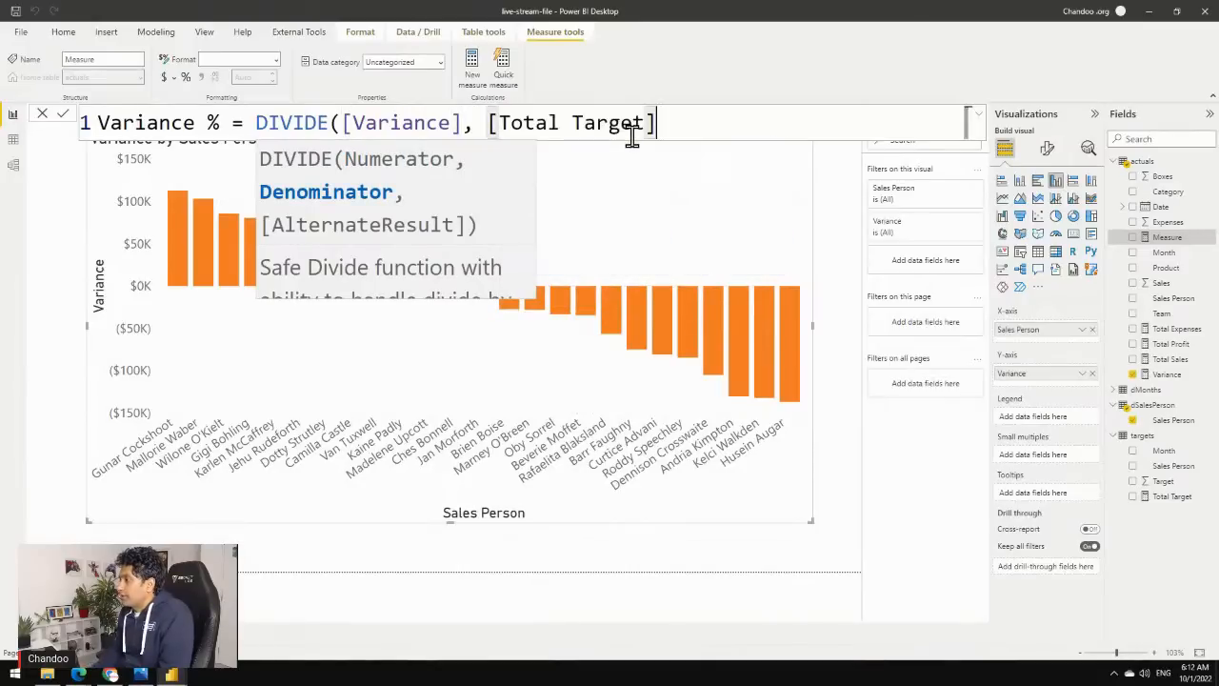
pyautogui.write(')')
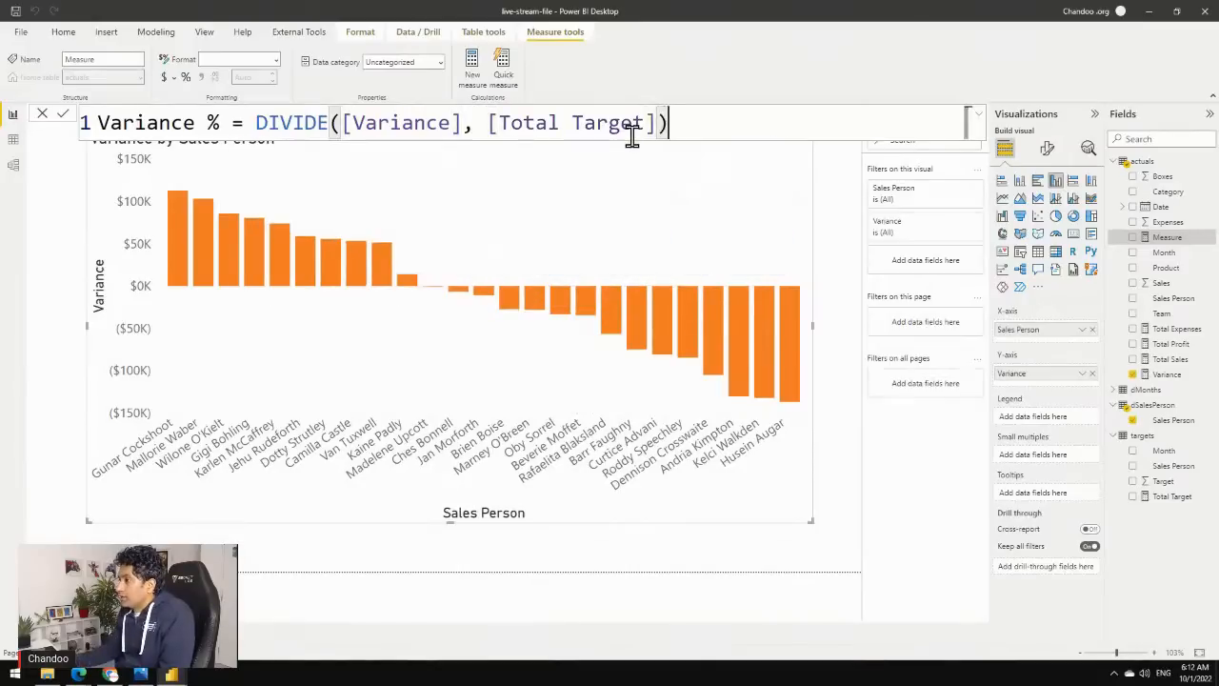
pyautogui.click(63, 114)
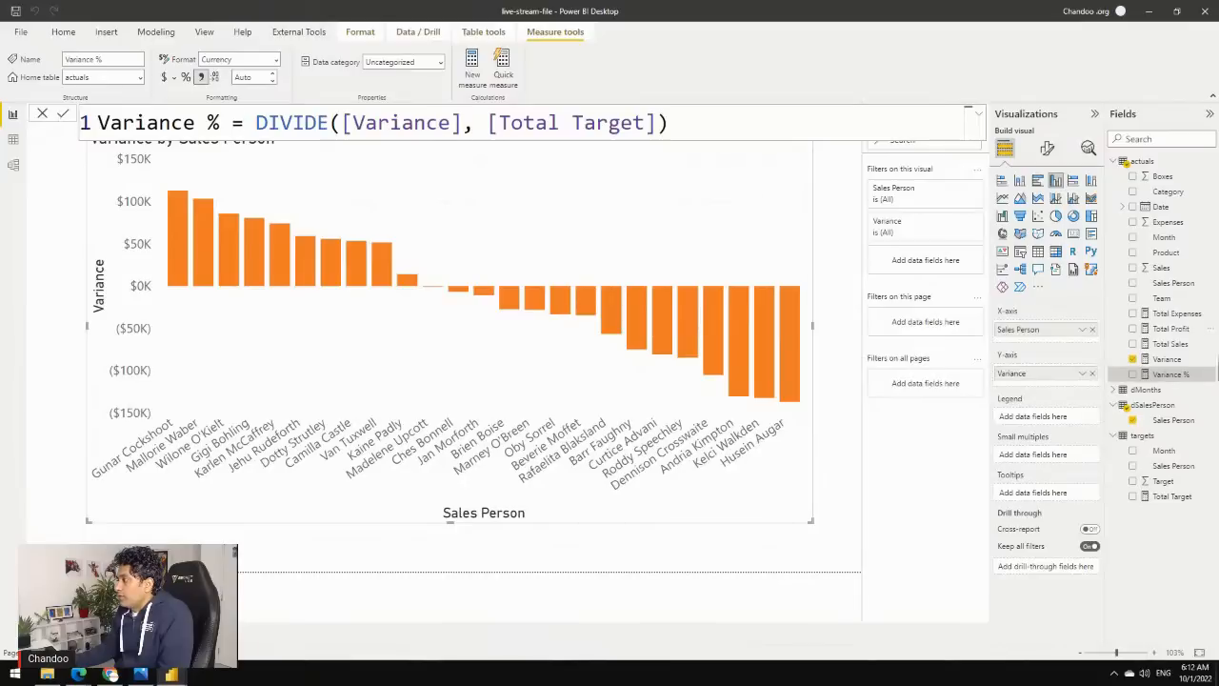
# Format the Variance % measure as a percentage with 1 decimal place.
pyautogui.click(185, 77)
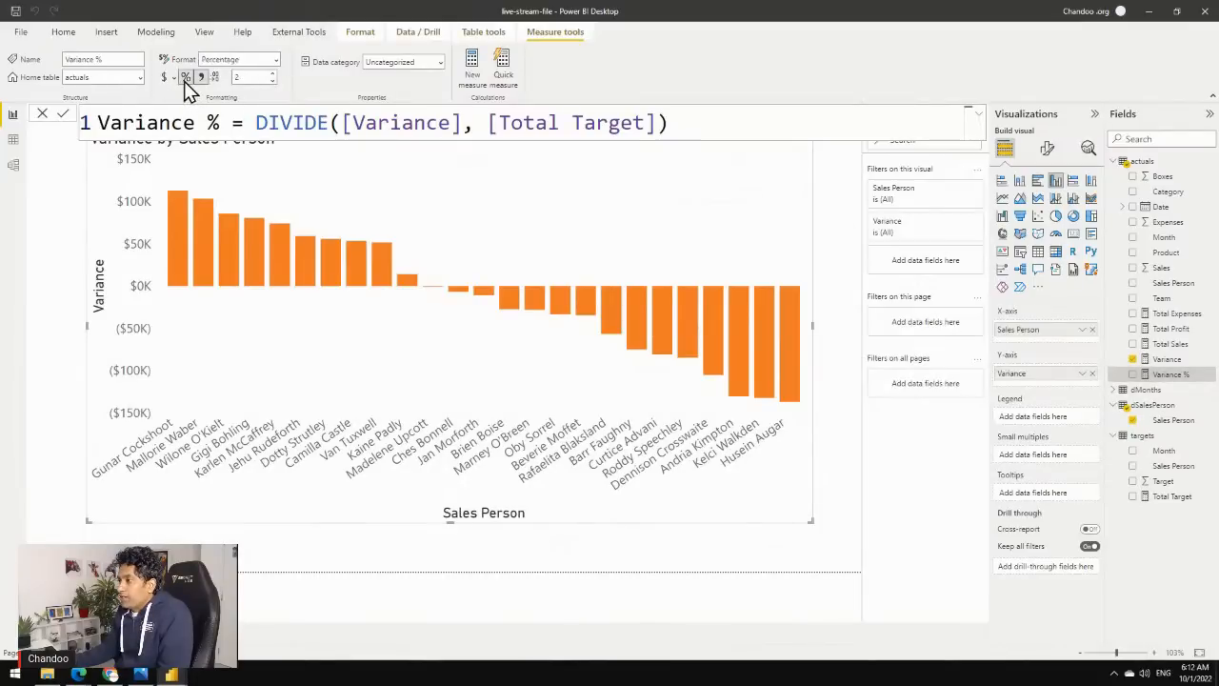
pyautogui.click(272, 74)
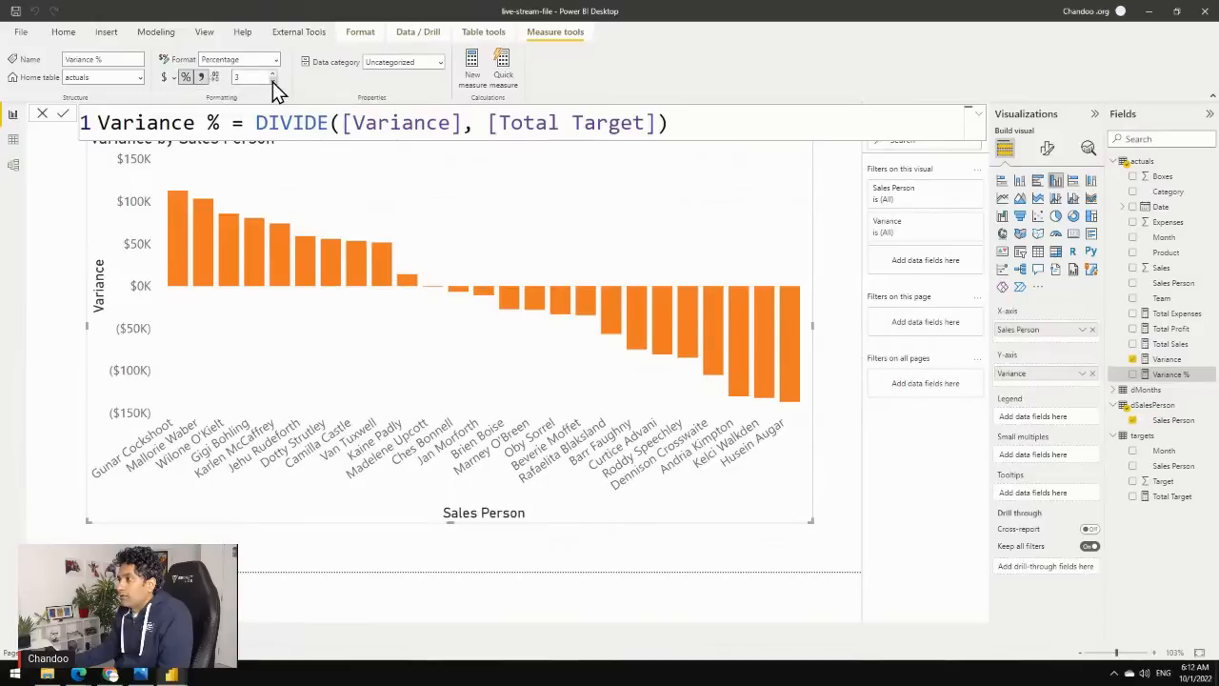
pyautogui.click(273, 82)
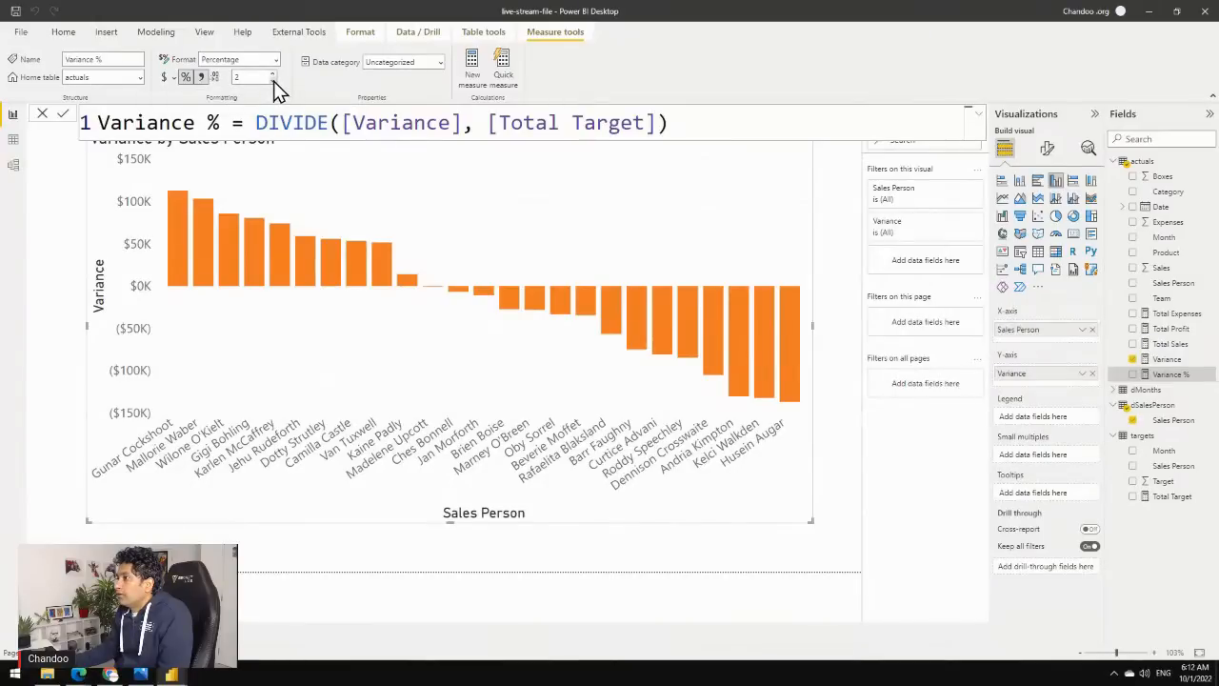
pyautogui.click(273, 81)
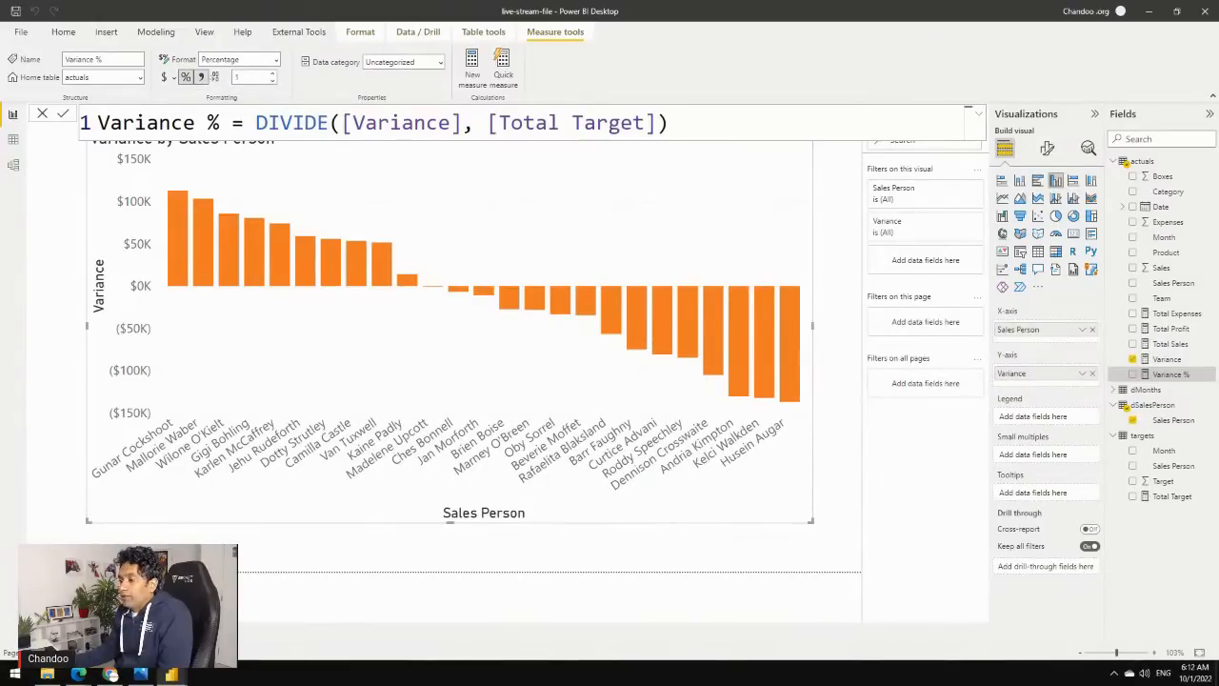
# Add a new report page and place an empty table visual on it, enlarged to cover most of the page.
pyautogui.click(191, 633)
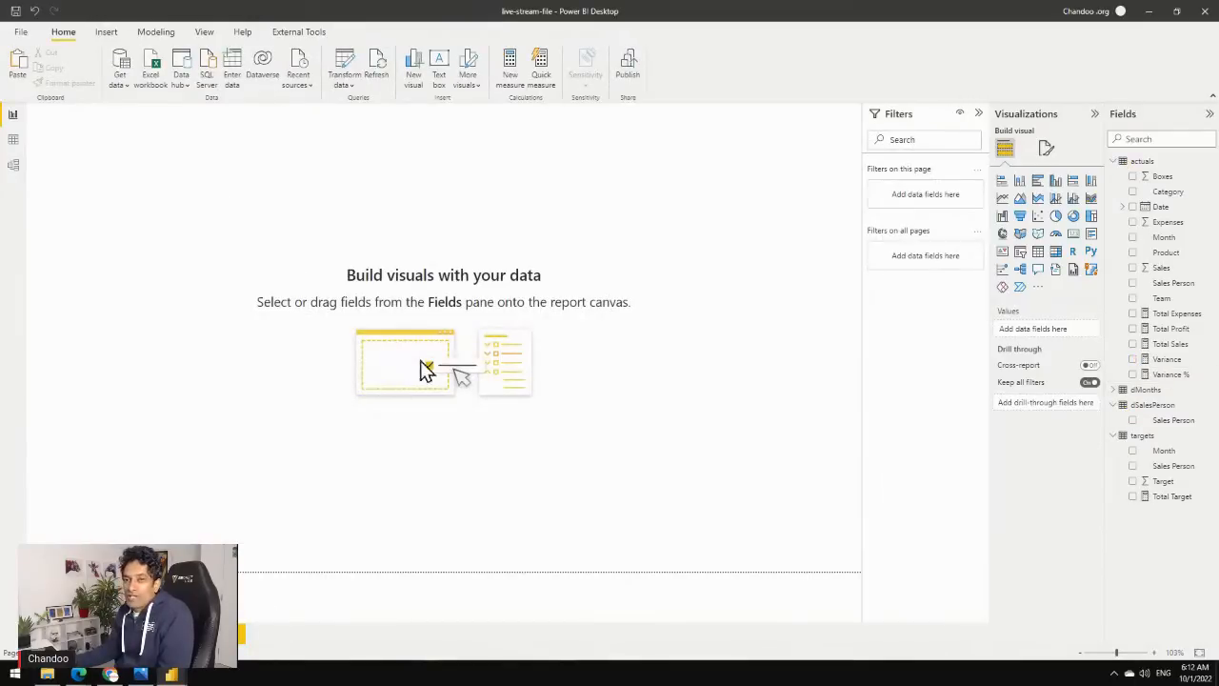
pyautogui.click(1040, 255)
pyautogui.moveTo(136, 136); pyautogui.dragTo(371, 133)
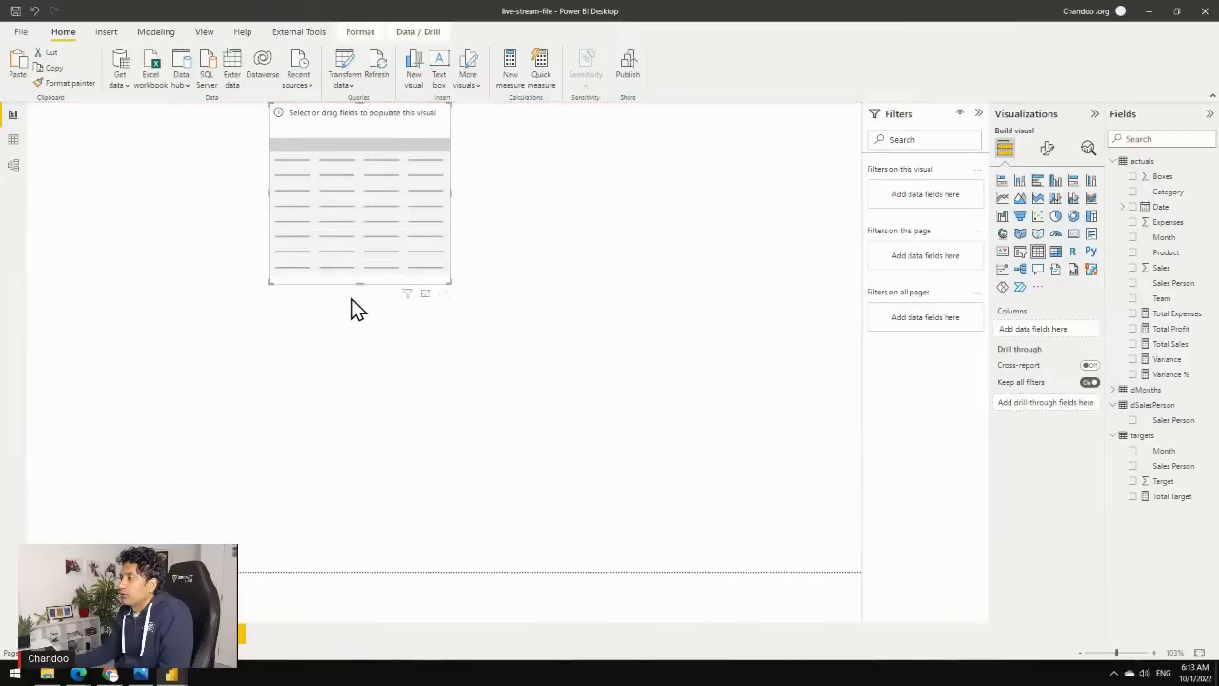
pyautogui.moveTo(360, 284); pyautogui.dragTo(374, 544)
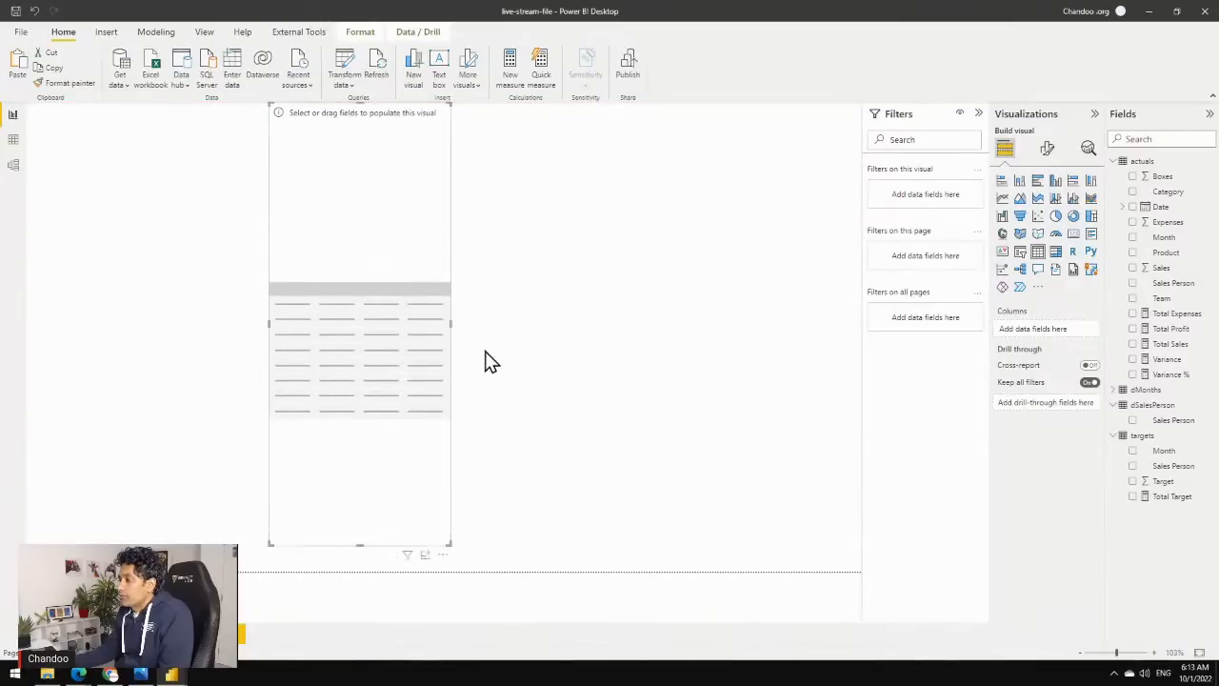
pyautogui.moveTo(450, 324); pyautogui.dragTo(862, 344)
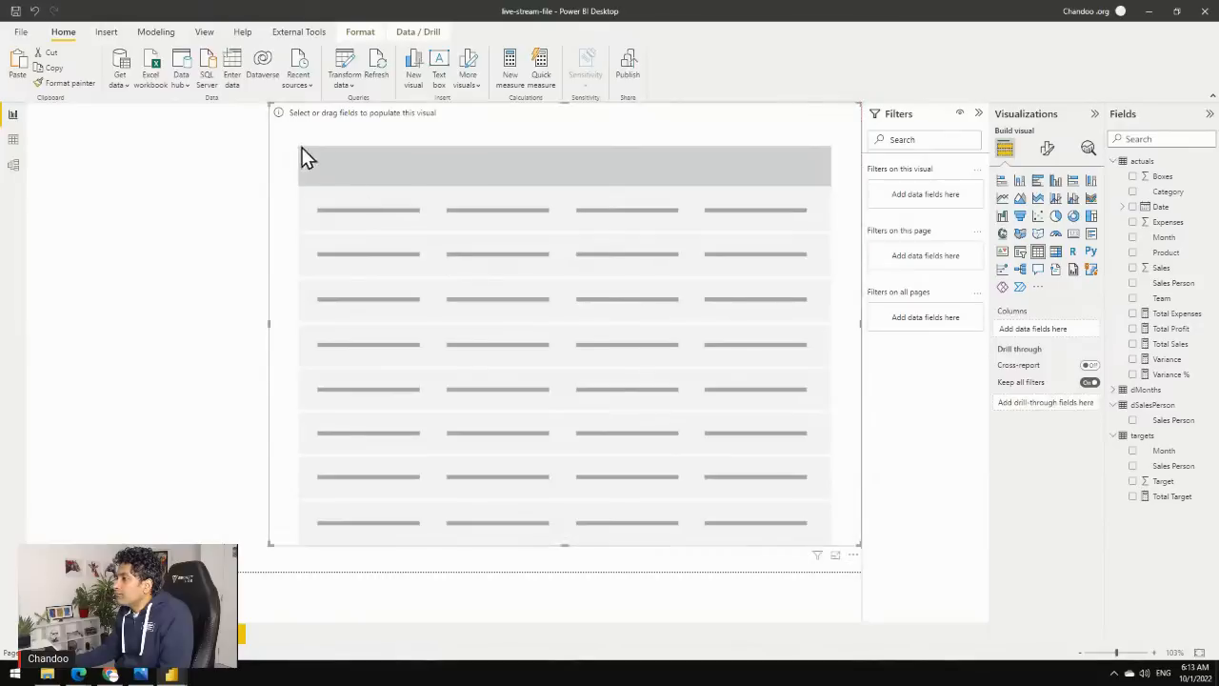
pyautogui.moveTo(397, 122); pyautogui.dragTo(349, 124)
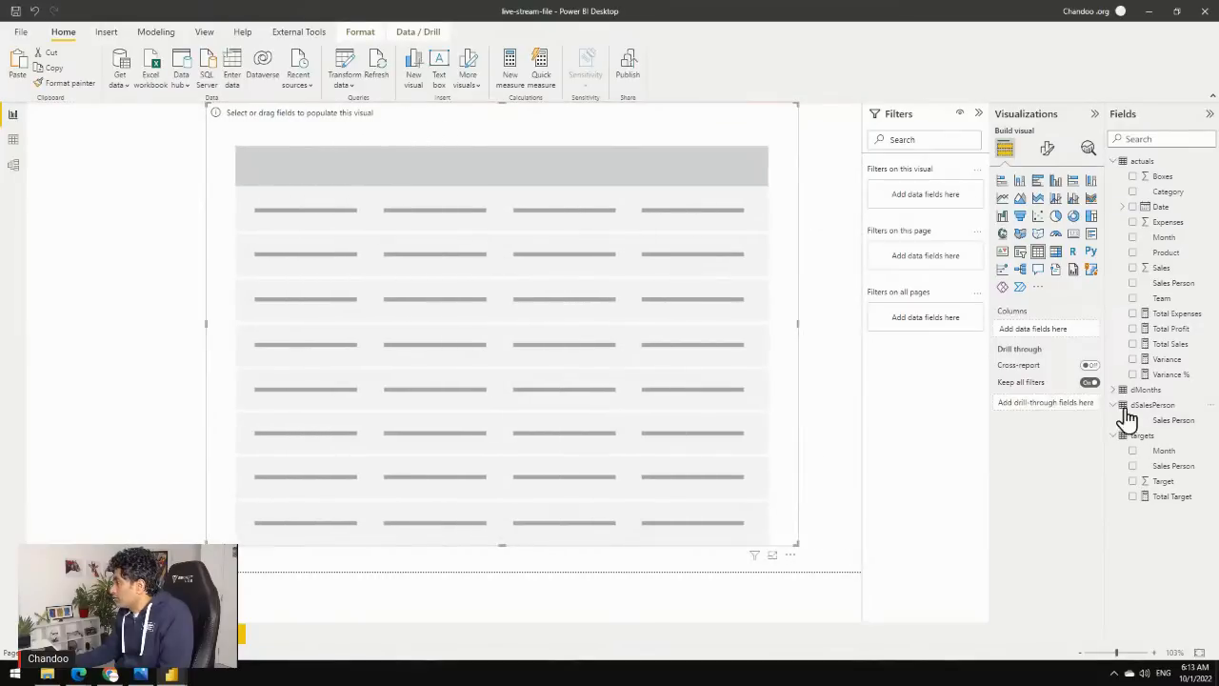
# Fill the table with Sales Person from dSalesPerson, Total Sales, Variance and Variance %, and shift the table toward the page's left edge.
pyautogui.moveTo(1164, 430); pyautogui.dragTo(1035, 332)
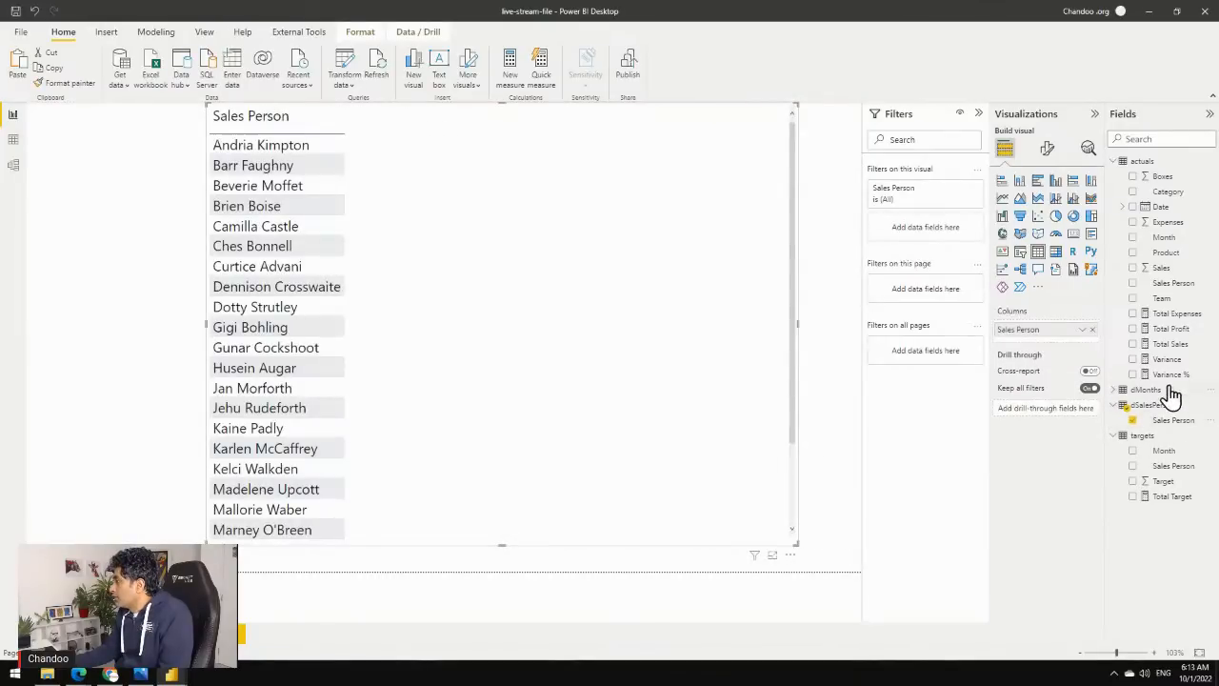
pyautogui.click(1137, 344)
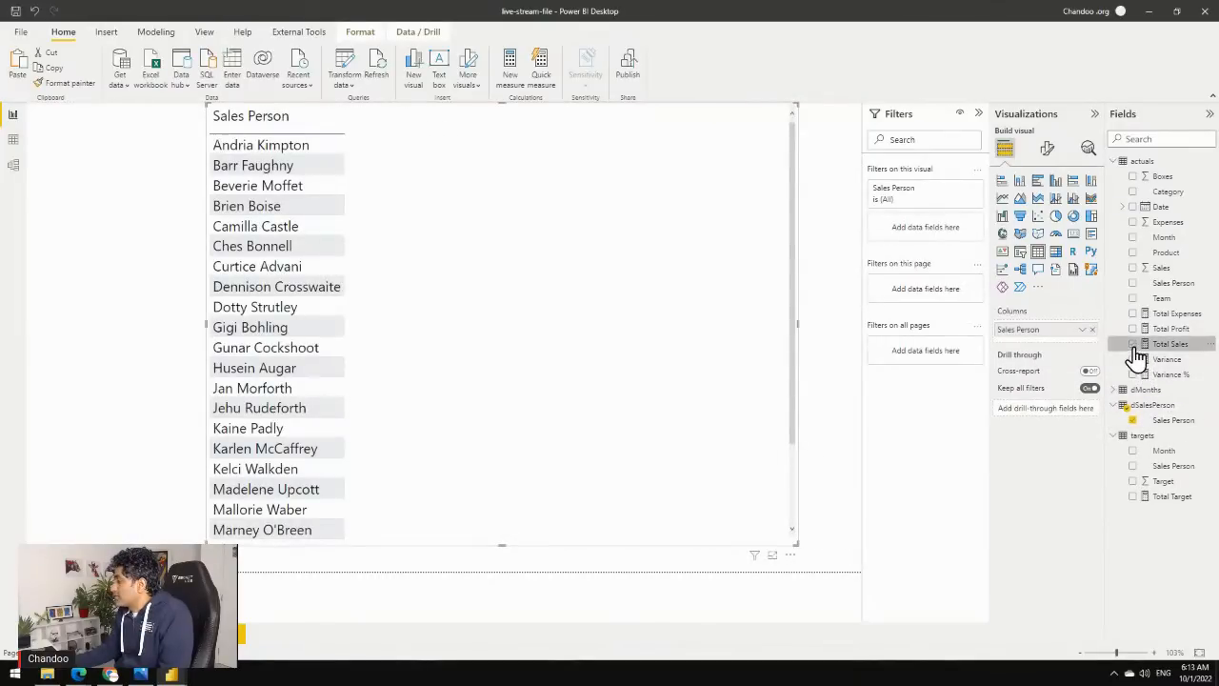
pyautogui.click(1133, 359)
pyautogui.click(1133, 375)
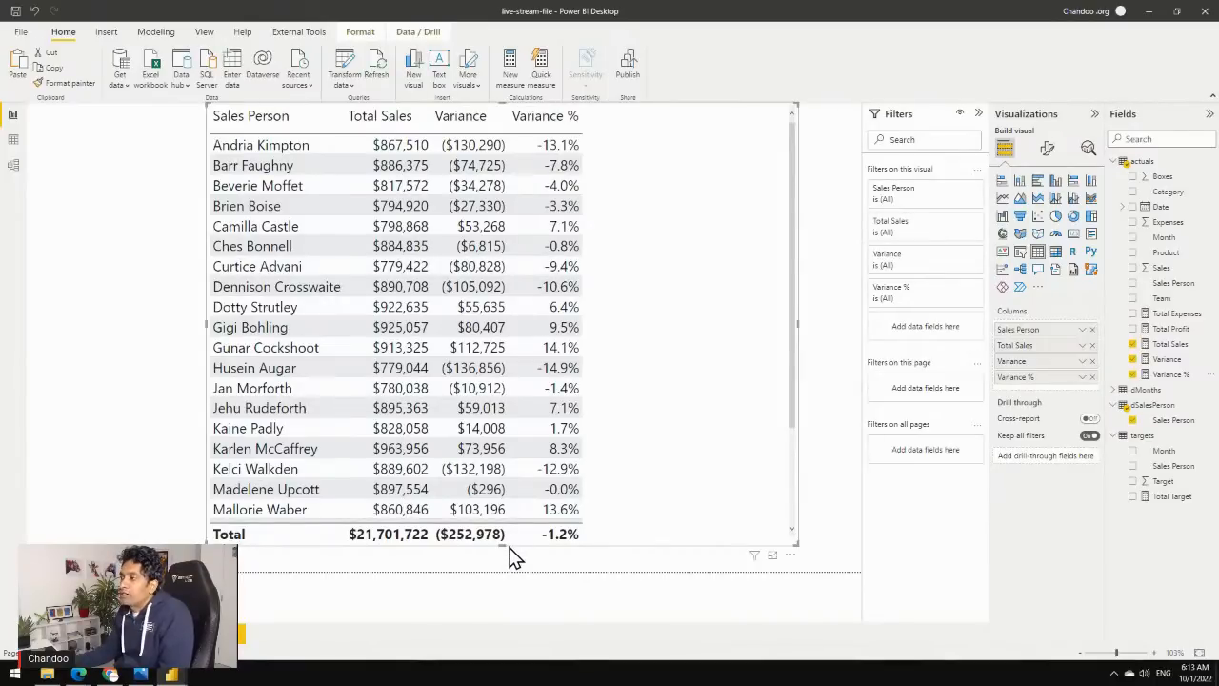
pyautogui.moveTo(730, 348); pyautogui.dragTo(624, 332)
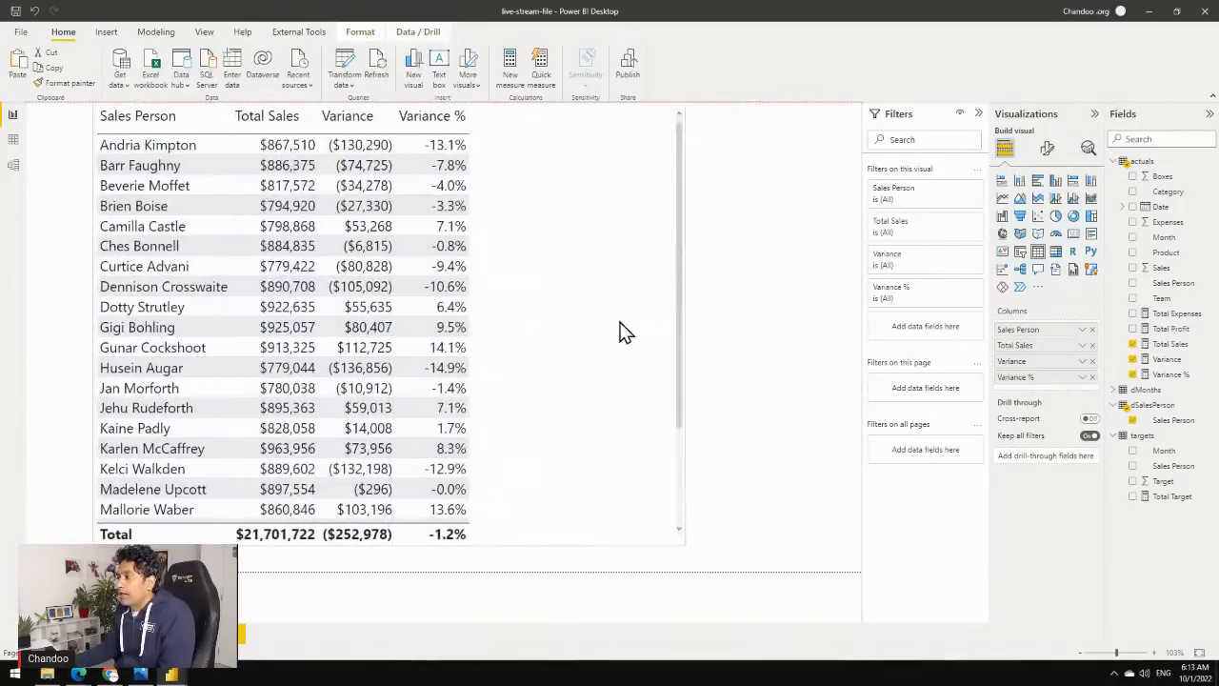
# Sort the table by Variance % in descending order and compare it with the variance chart on the other page.
pyautogui.click(404, 122)
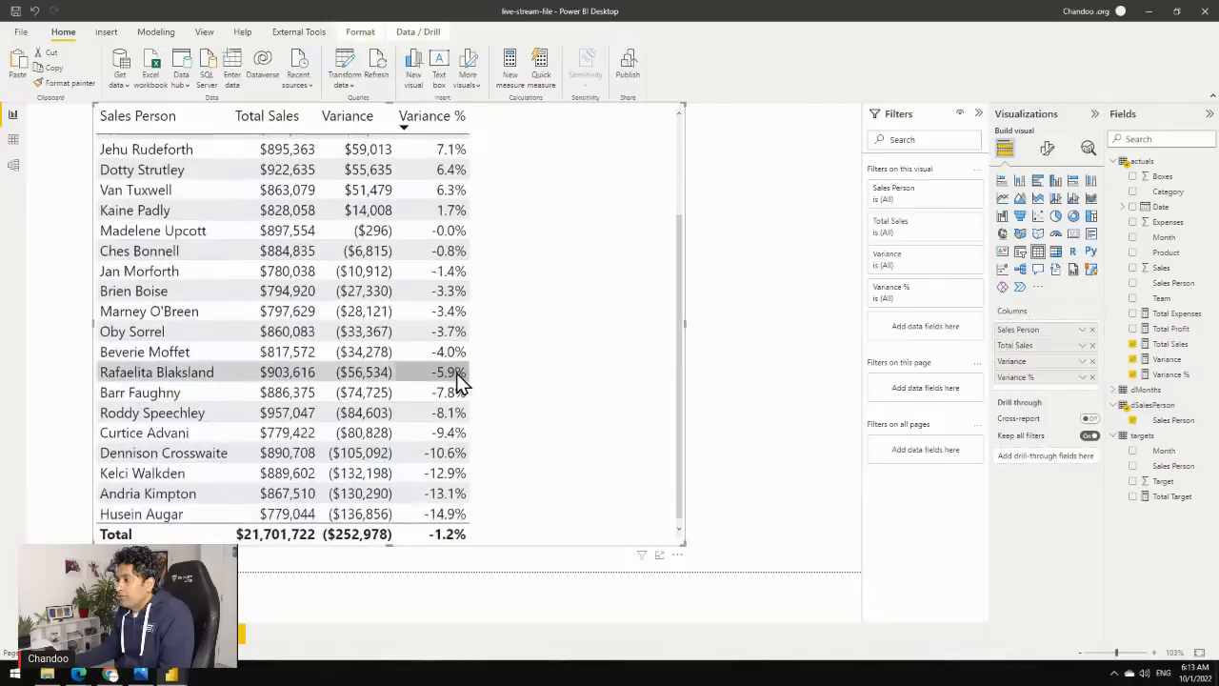
pyautogui.scroll(-2, 463, 382)
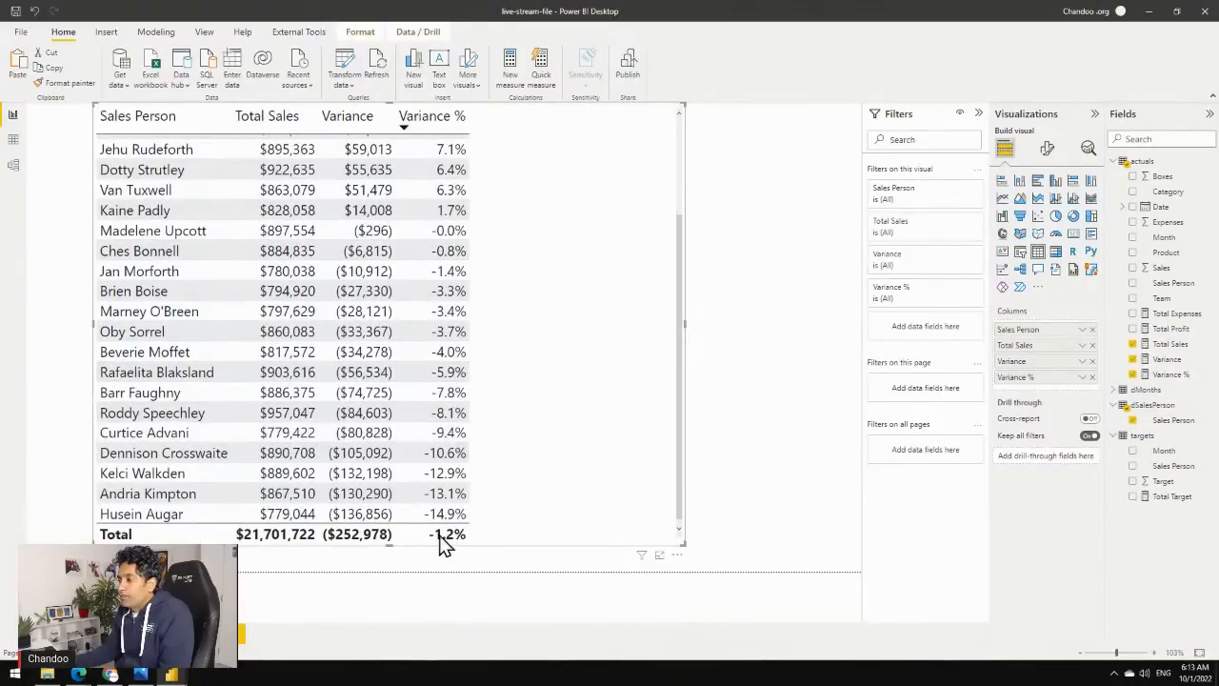
pyautogui.scroll(2, 434, 524)
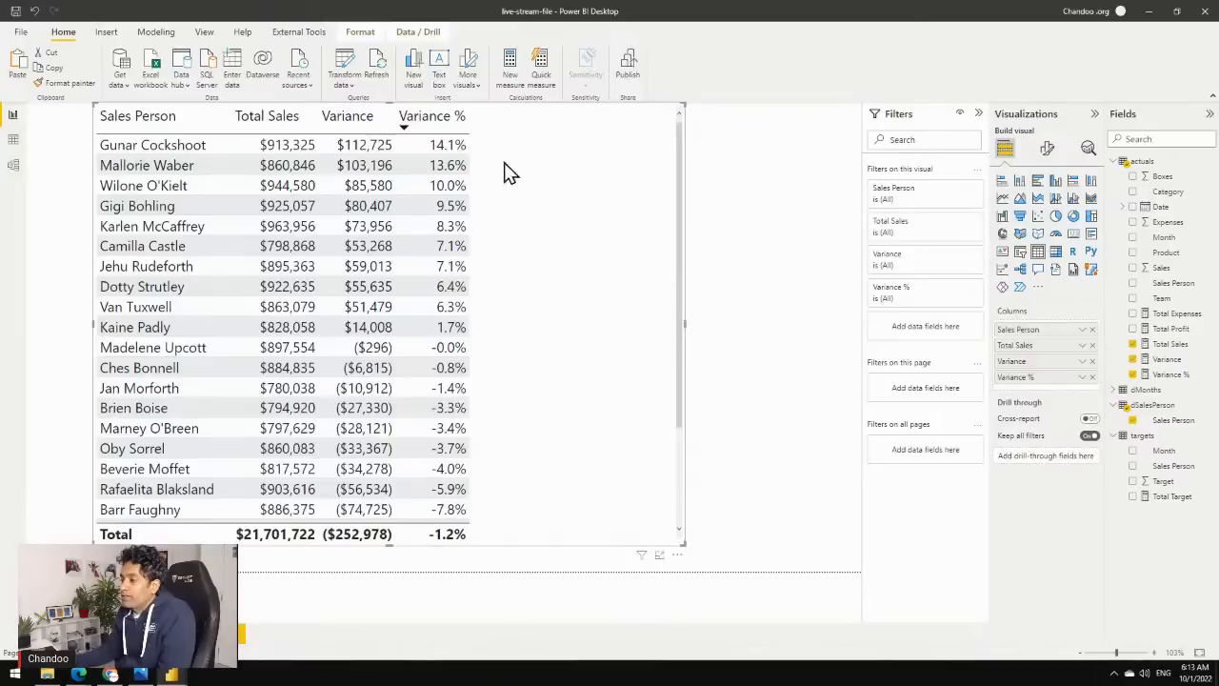
pyautogui.click(143, 633)
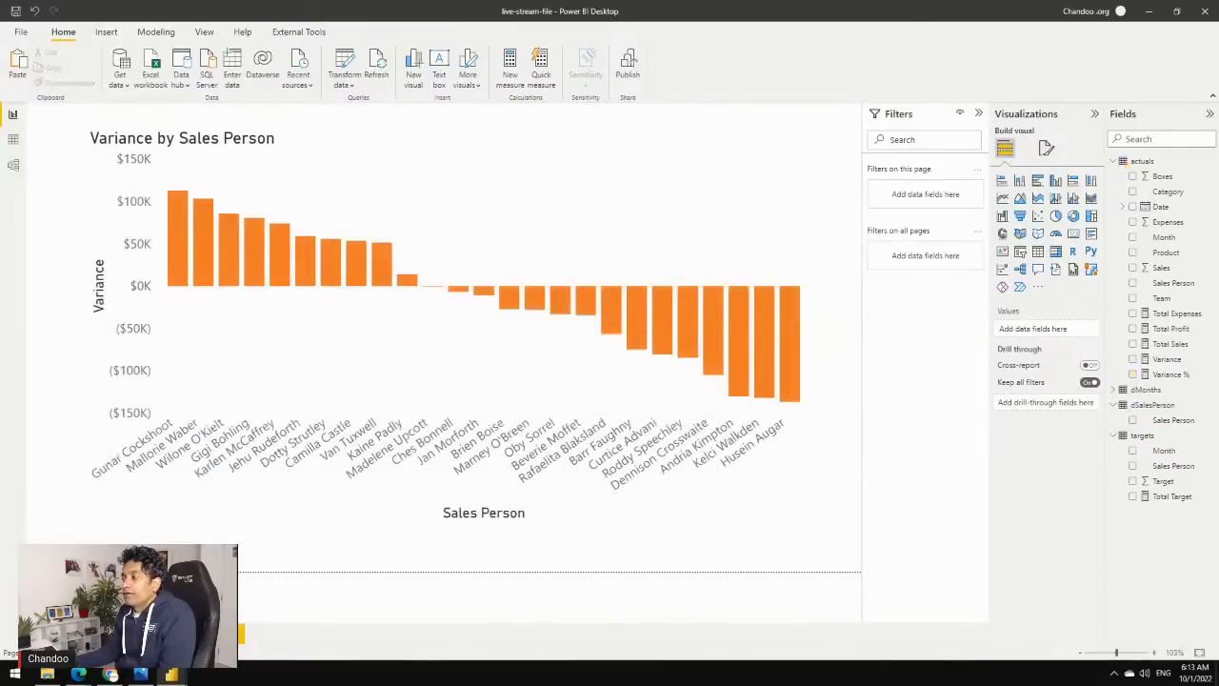
pyautogui.click(196, 633)
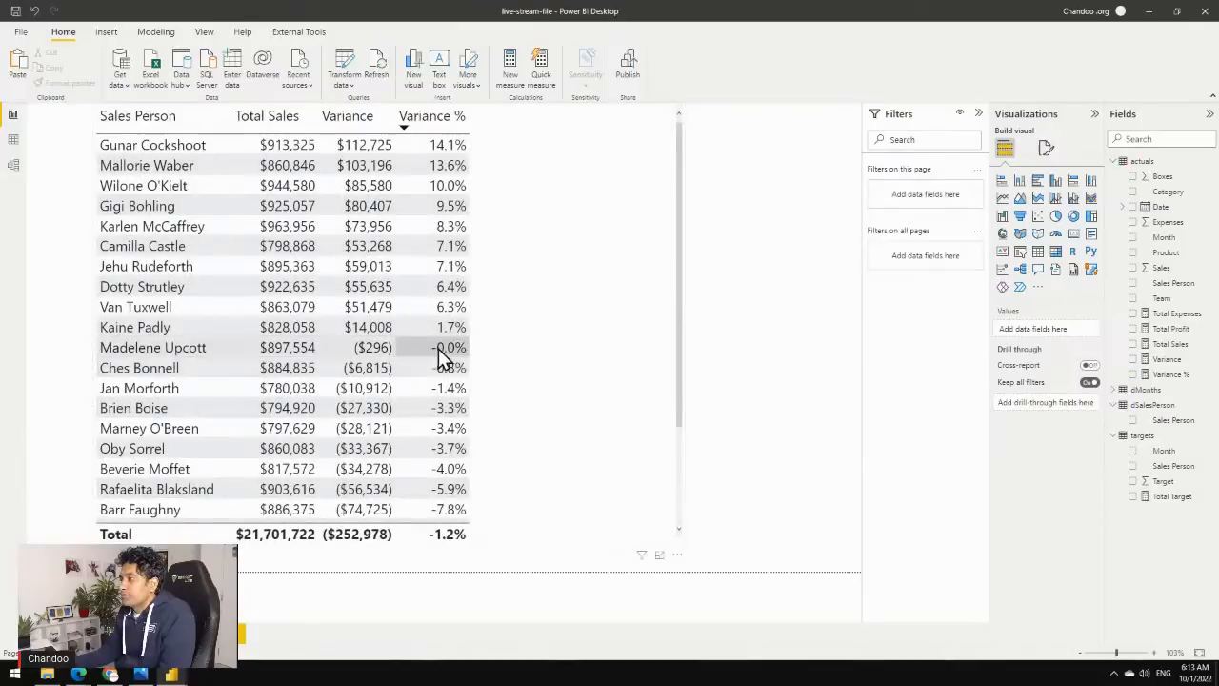
# Apply data bars to the table's Variance % column with the default settings, and check them from highest to lowest values.
pyautogui.click(500, 326)
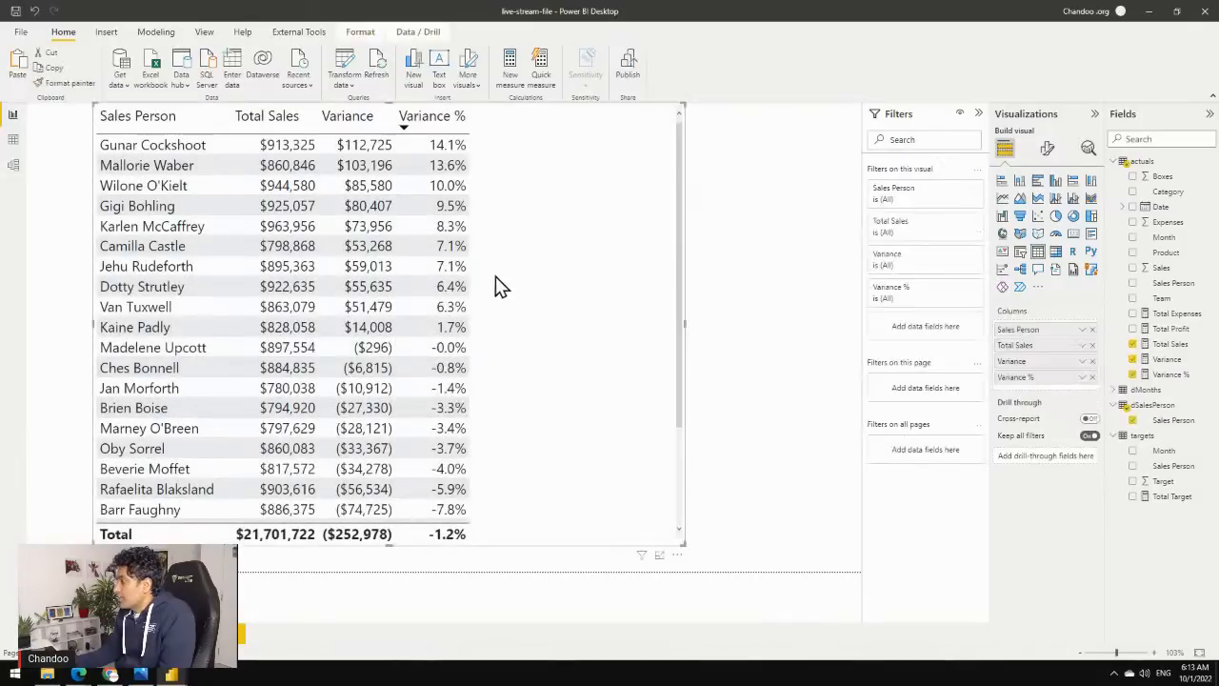
pyautogui.click(1085, 379)
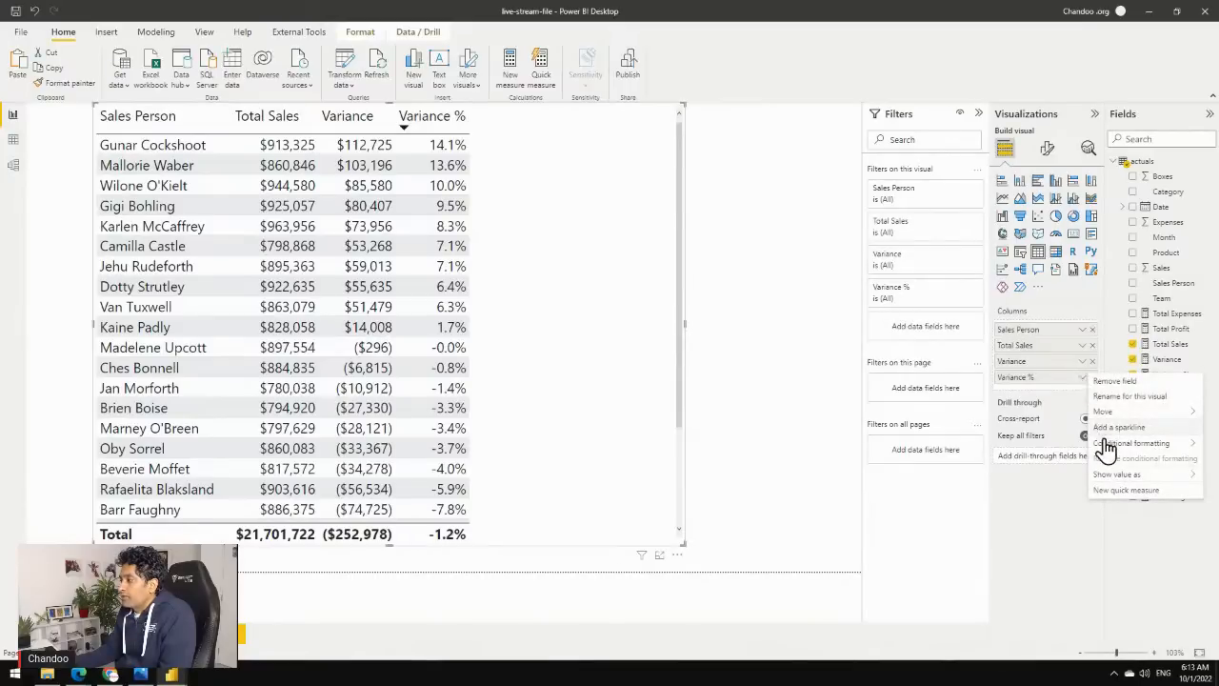
pyautogui.moveTo(1110, 454)
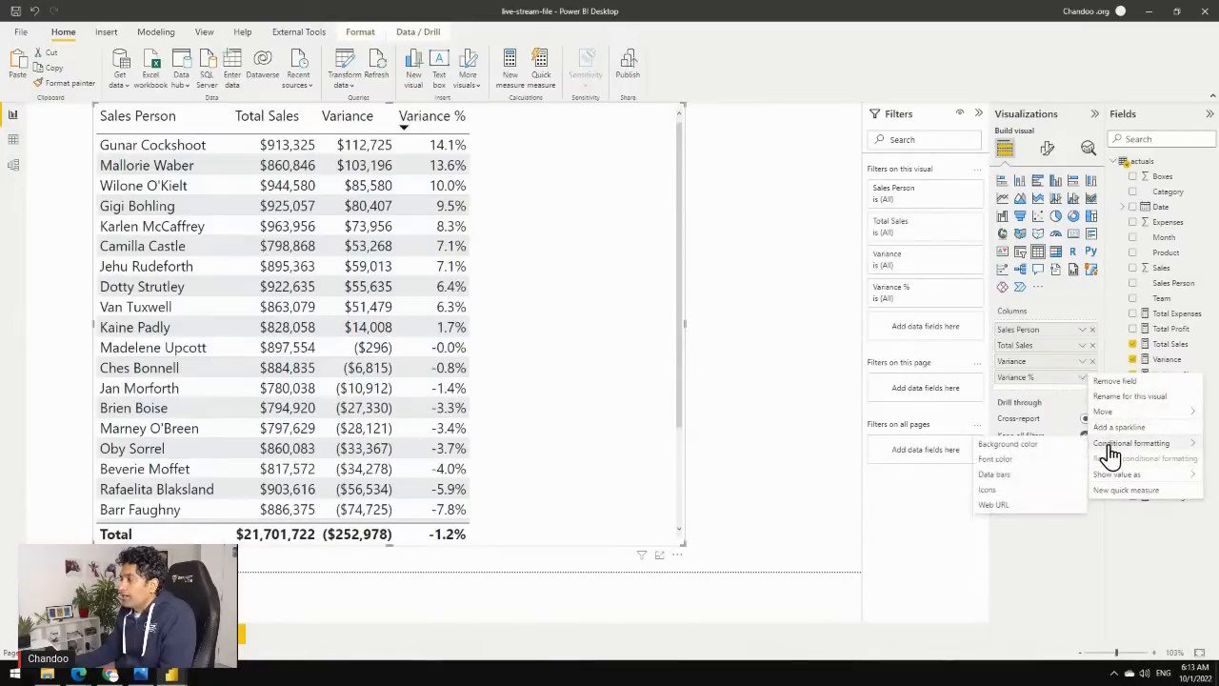
pyautogui.click(996, 476)
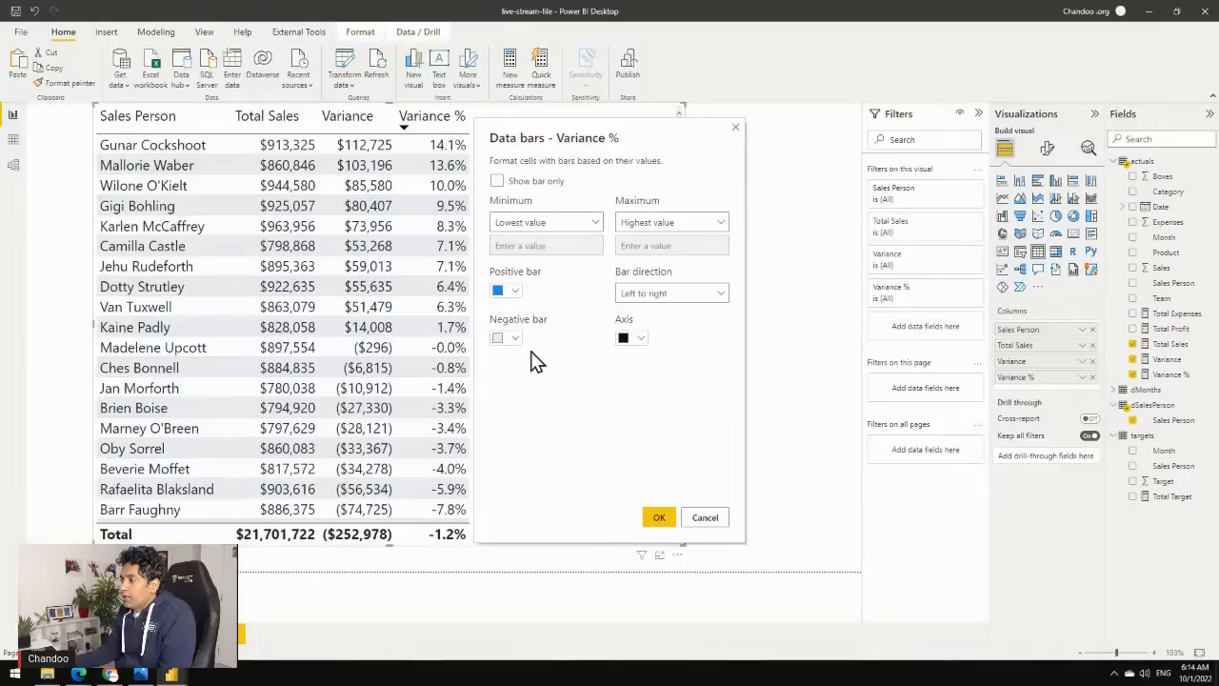
pyautogui.click(667, 520)
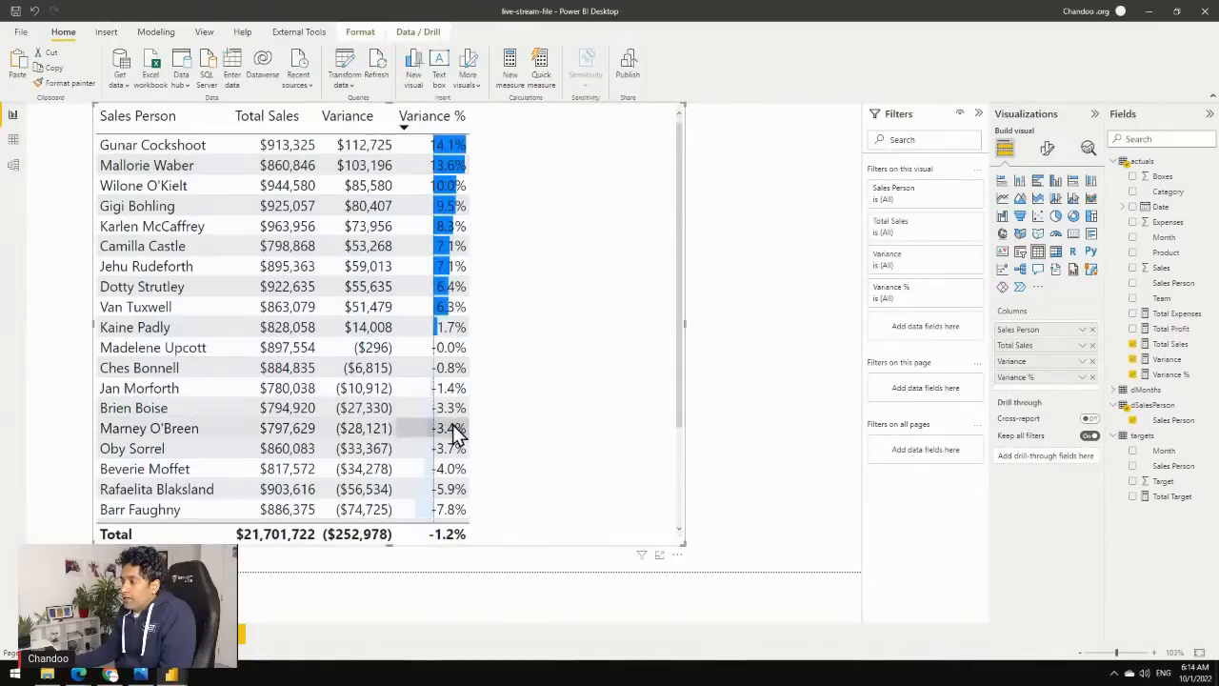
pyautogui.scroll(-3, 458, 477)
pyautogui.scroll(3, 473, 330)
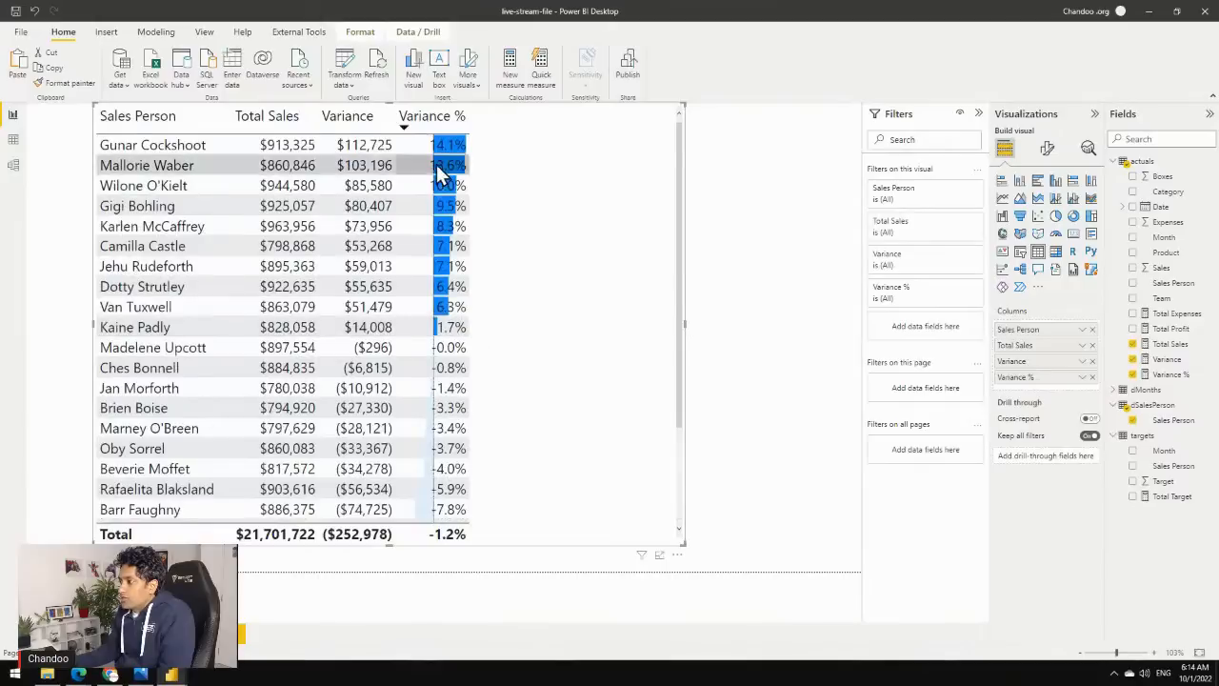
pyautogui.scroll(-3, 437, 453)
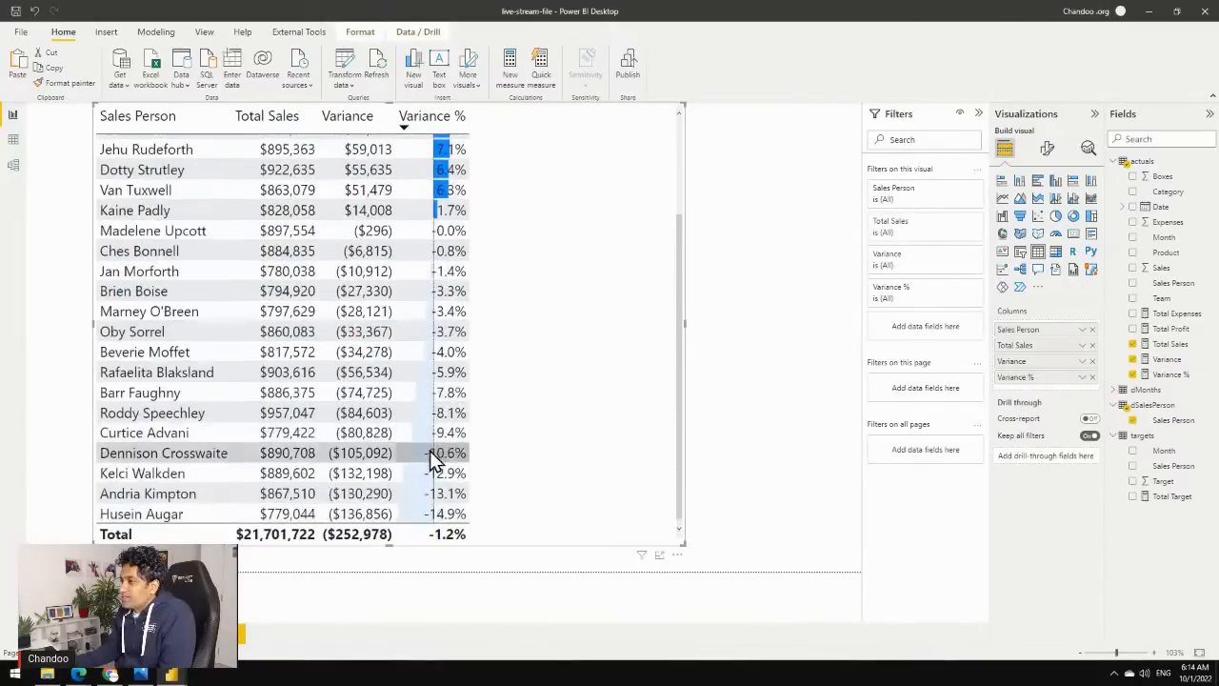
# Change the negative bar colour of the Variance % data bars to red and review the bars down the column.
pyautogui.click(1082, 377)
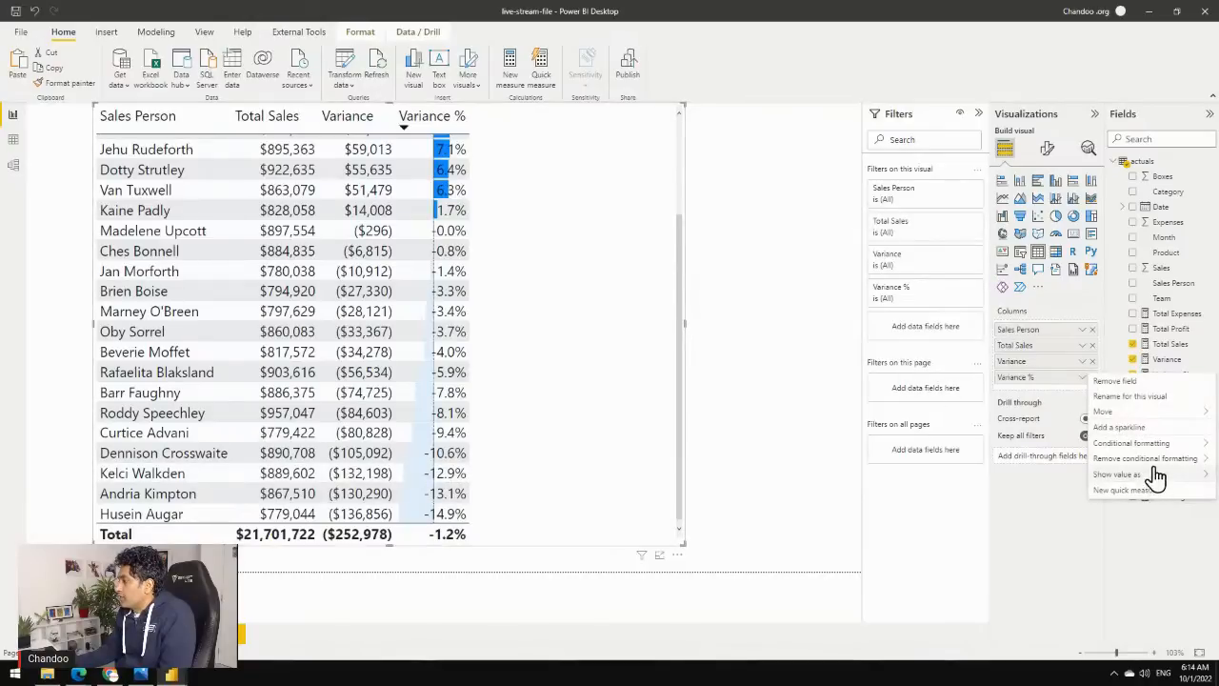
pyautogui.moveTo(1154, 460)
pyautogui.click(1019, 474)
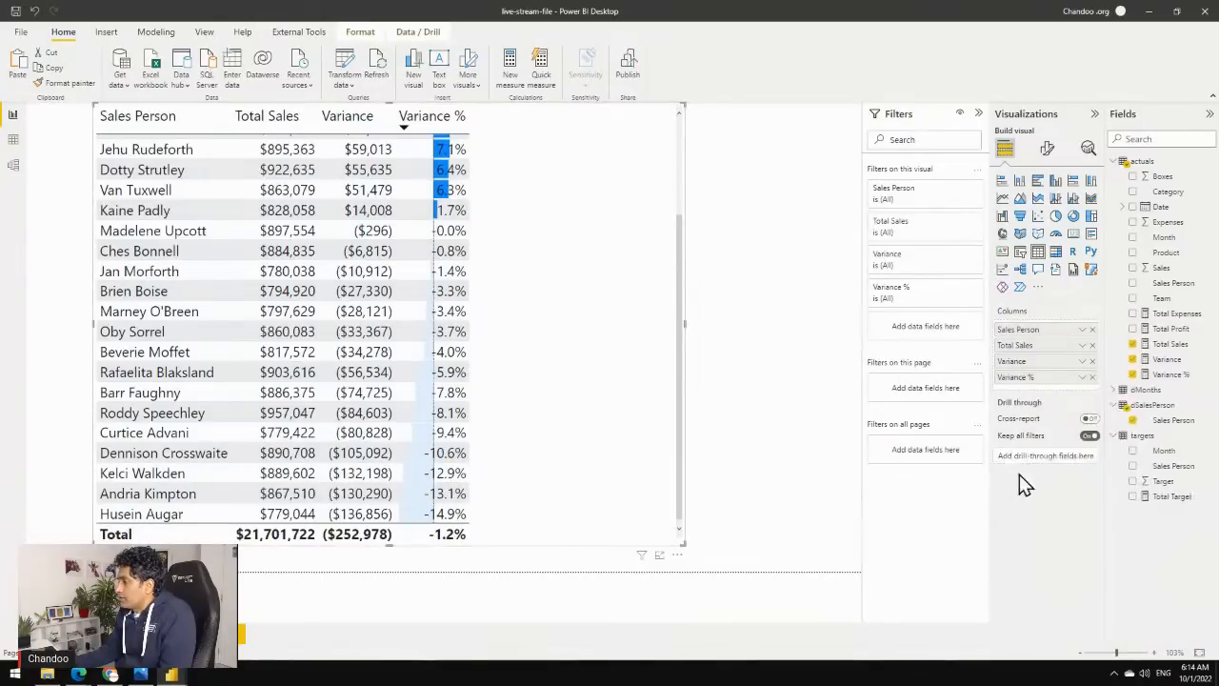
pyautogui.click(514, 339)
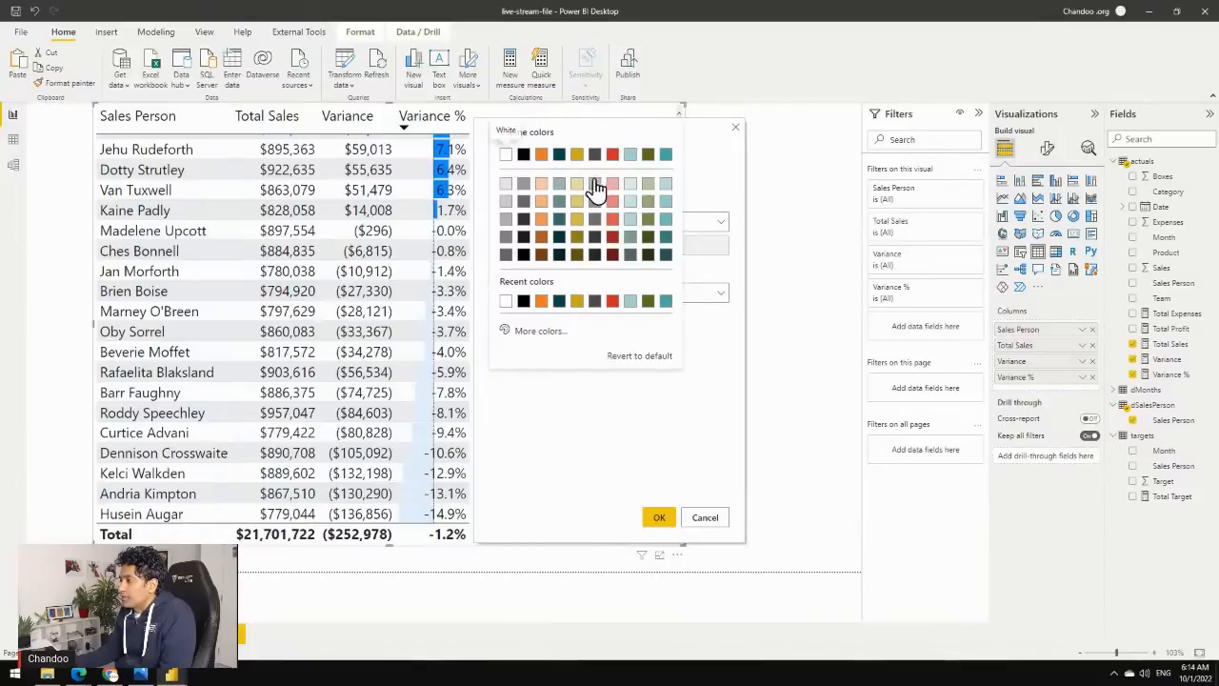
pyautogui.click(619, 168)
pyautogui.click(659, 517)
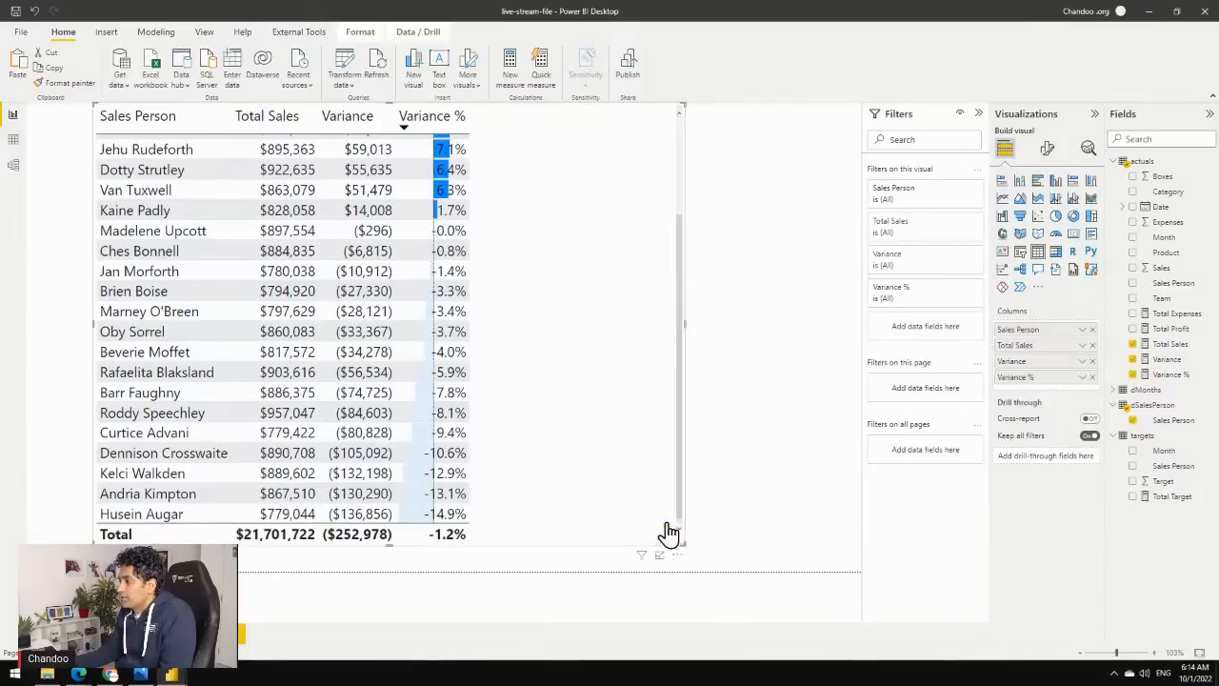
pyautogui.scroll(2, 605, 446)
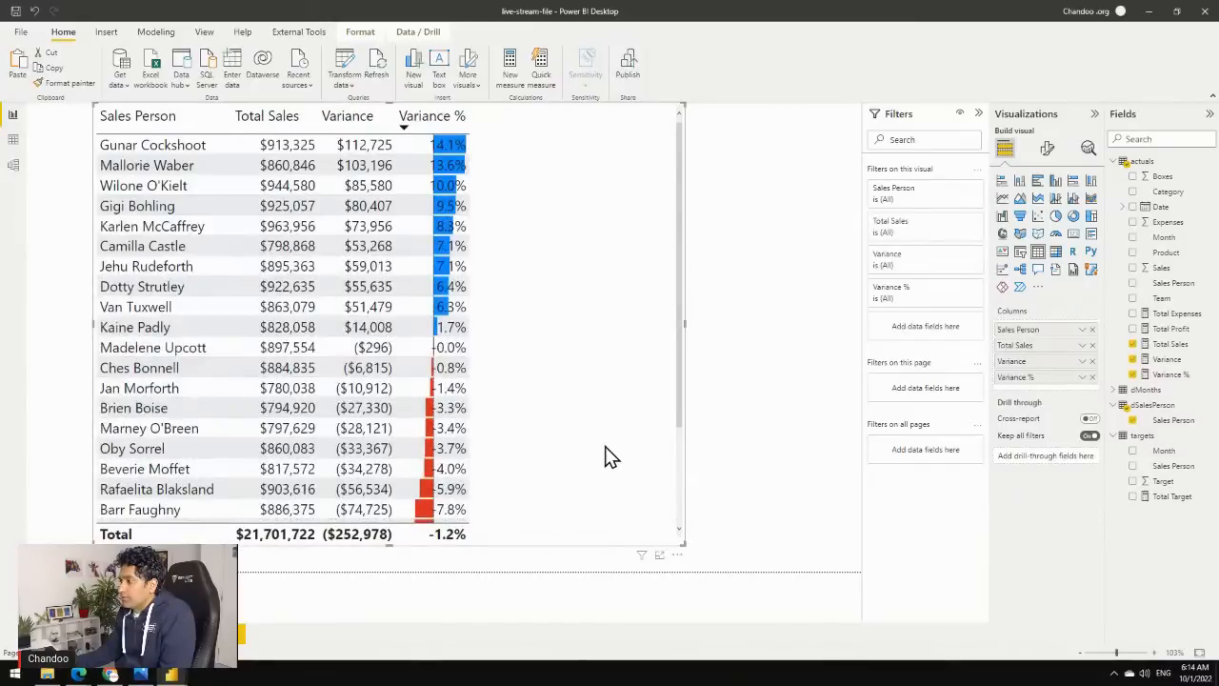
pyautogui.scroll(-2, 610, 456)
pyautogui.scroll(2, 606, 448)
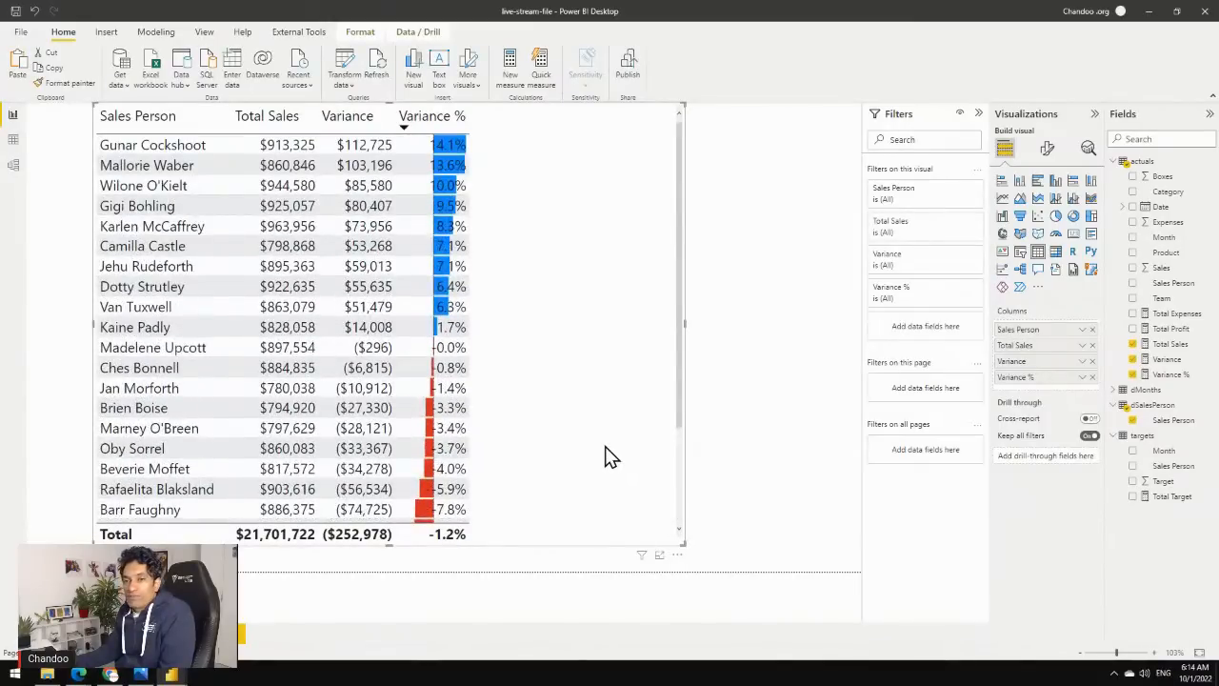
pyautogui.scroll(-1, 606, 448)
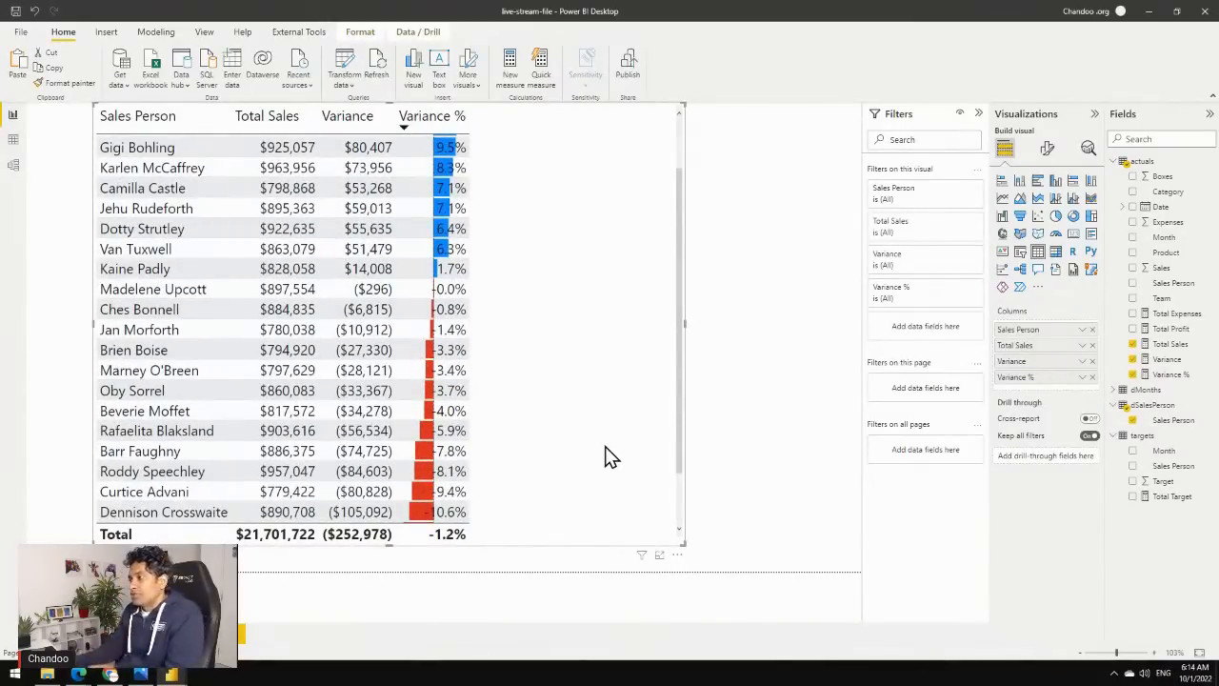
# Sort the table by Sales Person in ascending order and return to the page with the Variance by Sales Person chart.
pyautogui.click(106, 130)
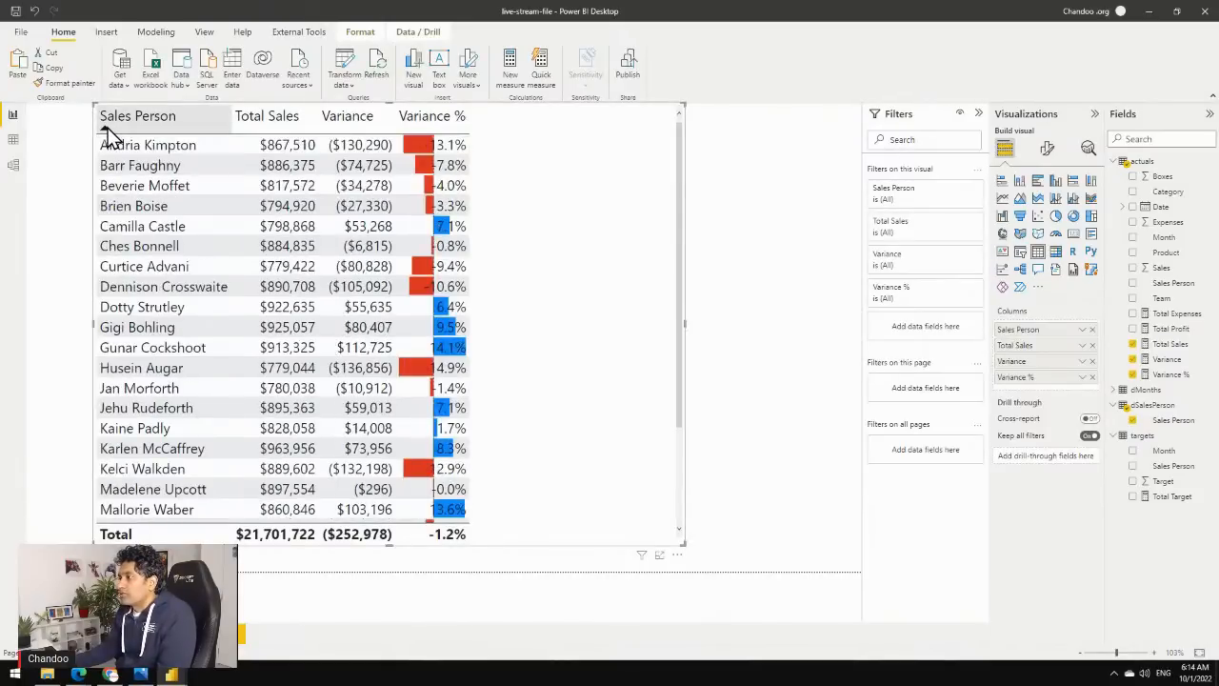
pyautogui.scroll(-1, 528, 333)
pyautogui.scroll(1, 531, 333)
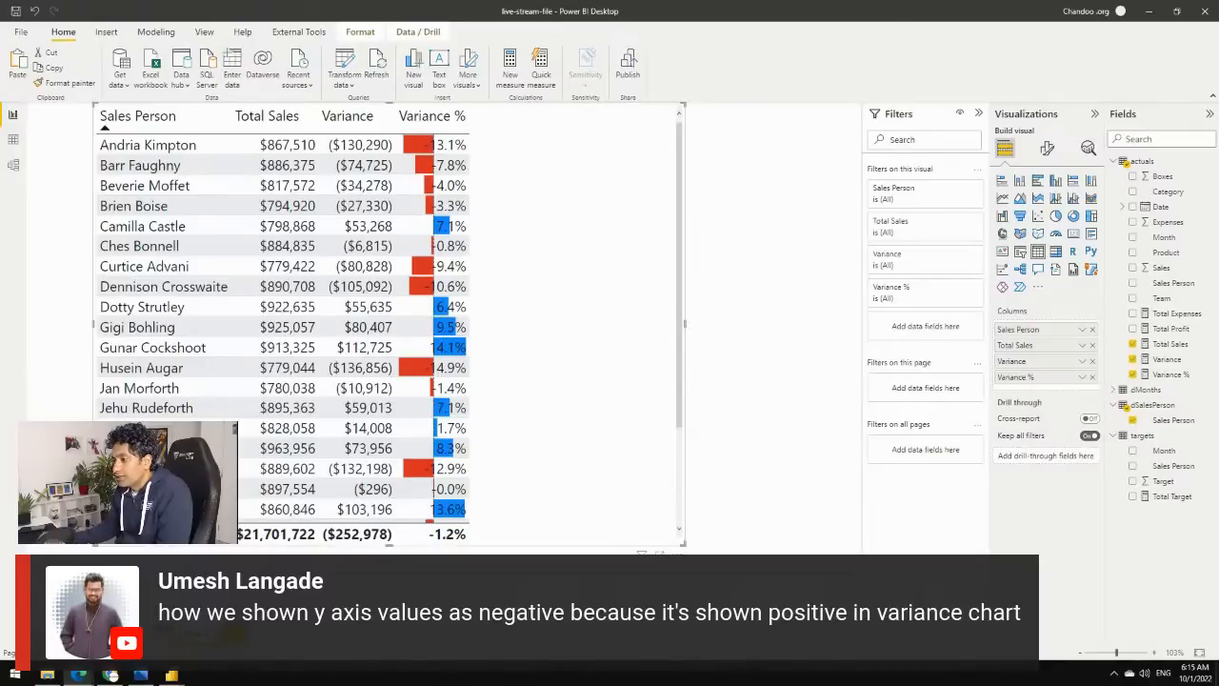
pyautogui.click(157, 638)
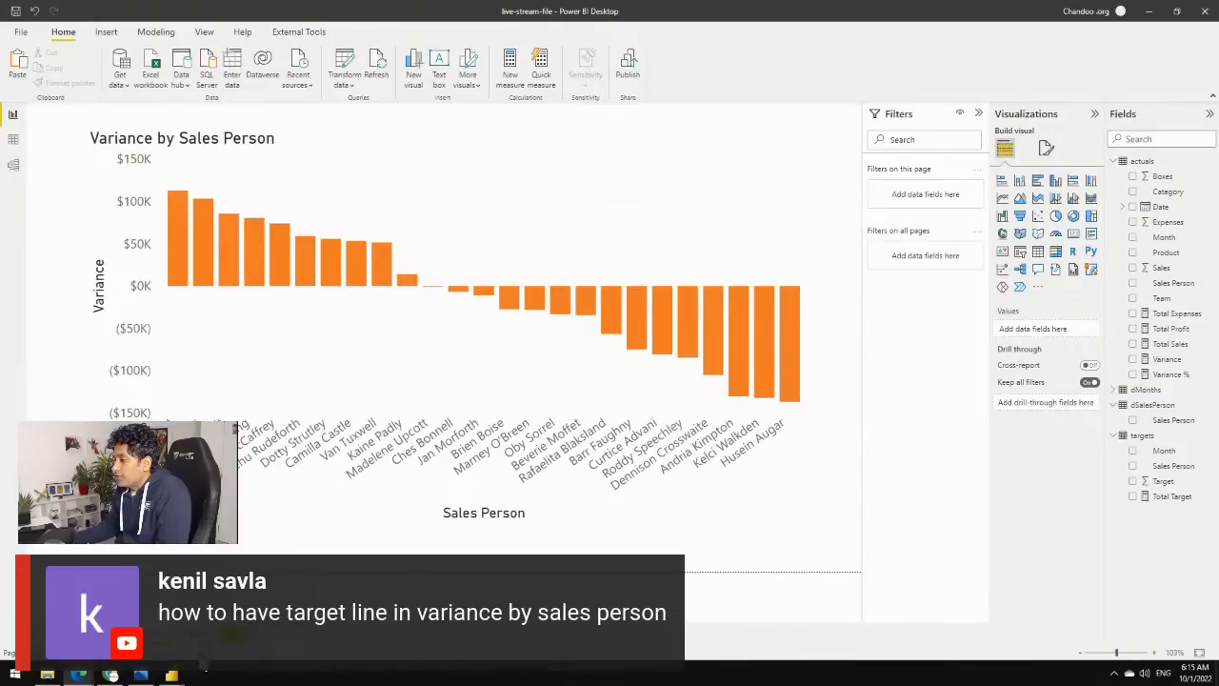
# Add a new report page and insert an empty line and stacked column chart near the top centre of the page.
pyautogui.click(172, 675)
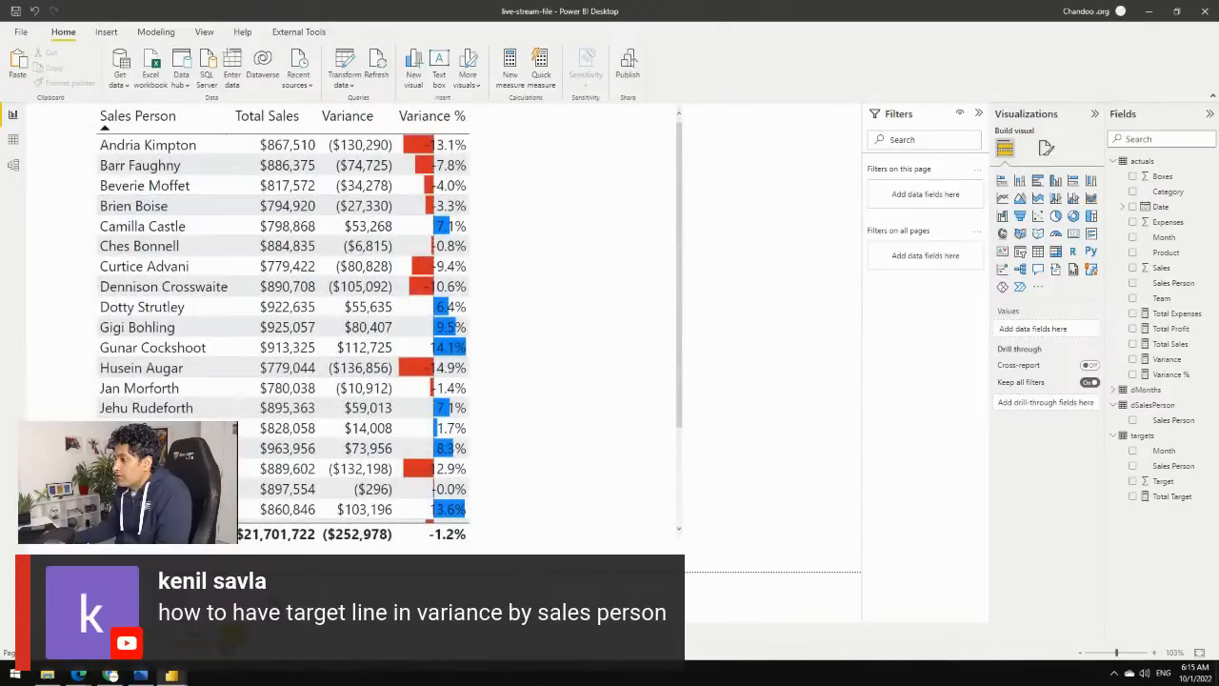
pyautogui.click(235, 642)
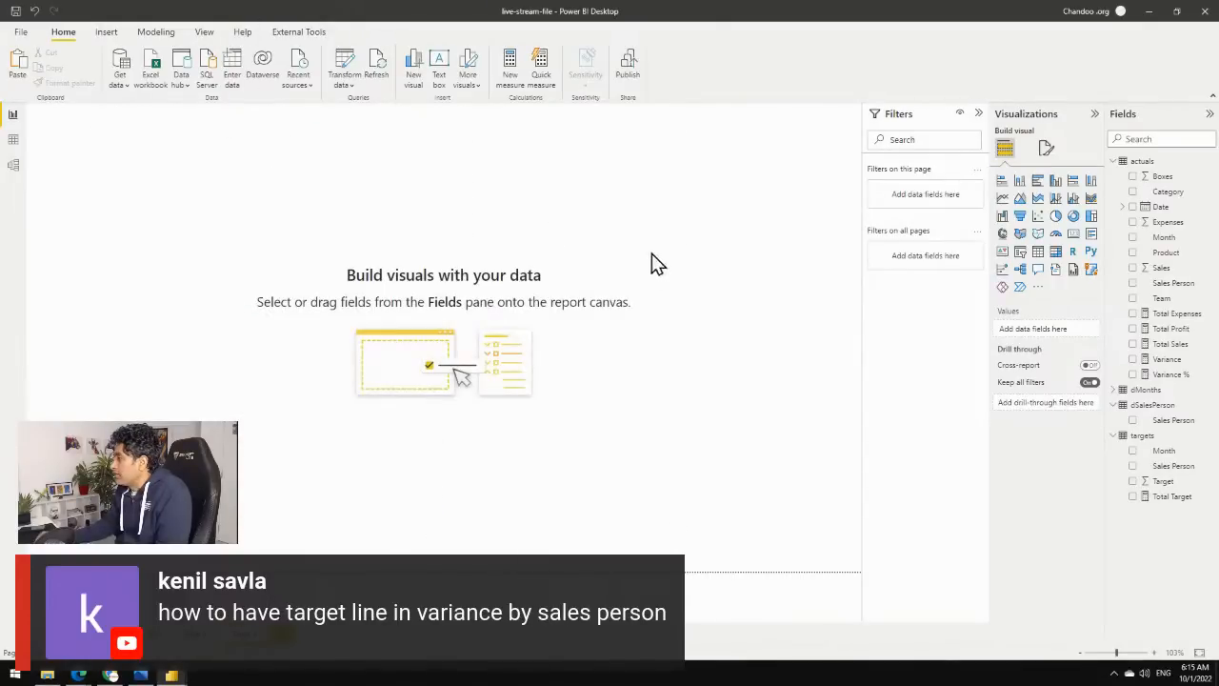
pyautogui.click(1055, 181)
pyautogui.moveTo(168, 155); pyautogui.dragTo(502, 198)
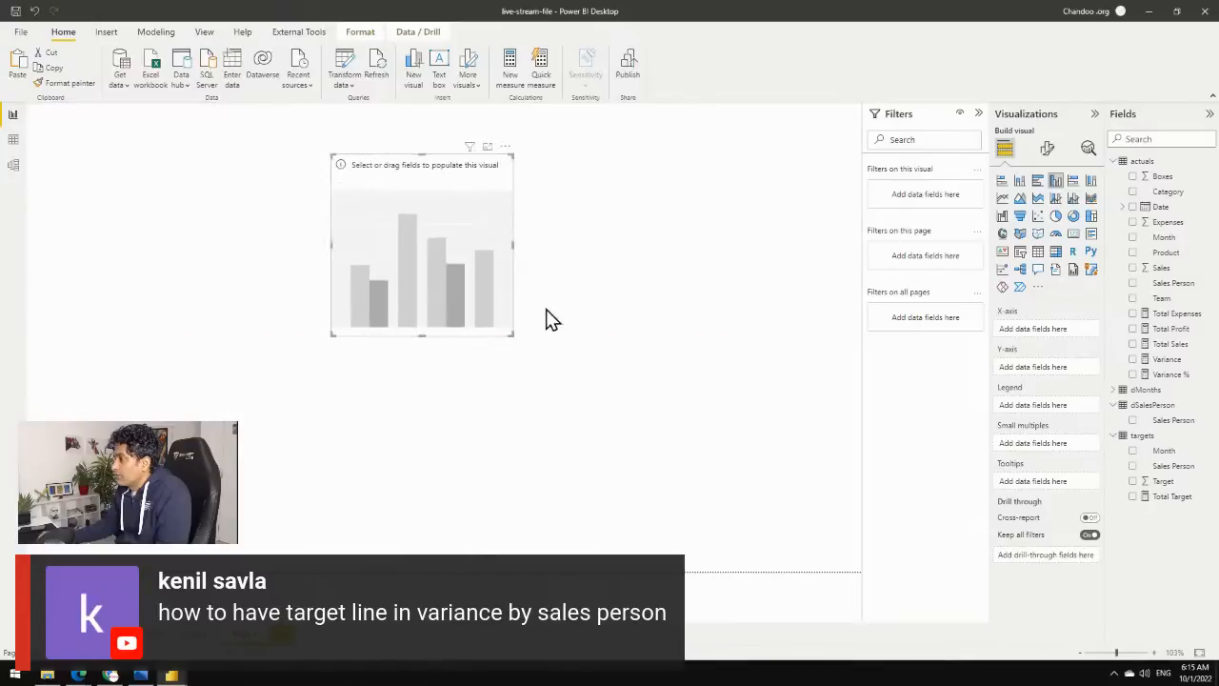
pyautogui.click(1056, 202)
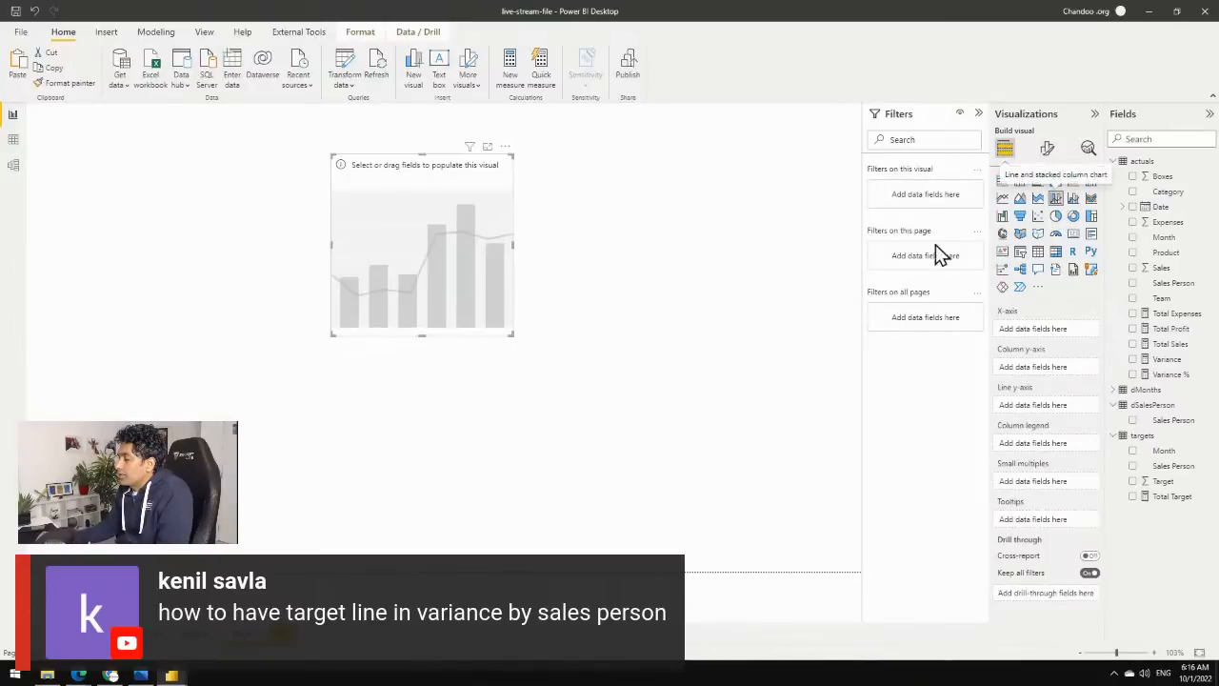
pyautogui.moveTo(463, 196); pyautogui.dragTo(453, 196)
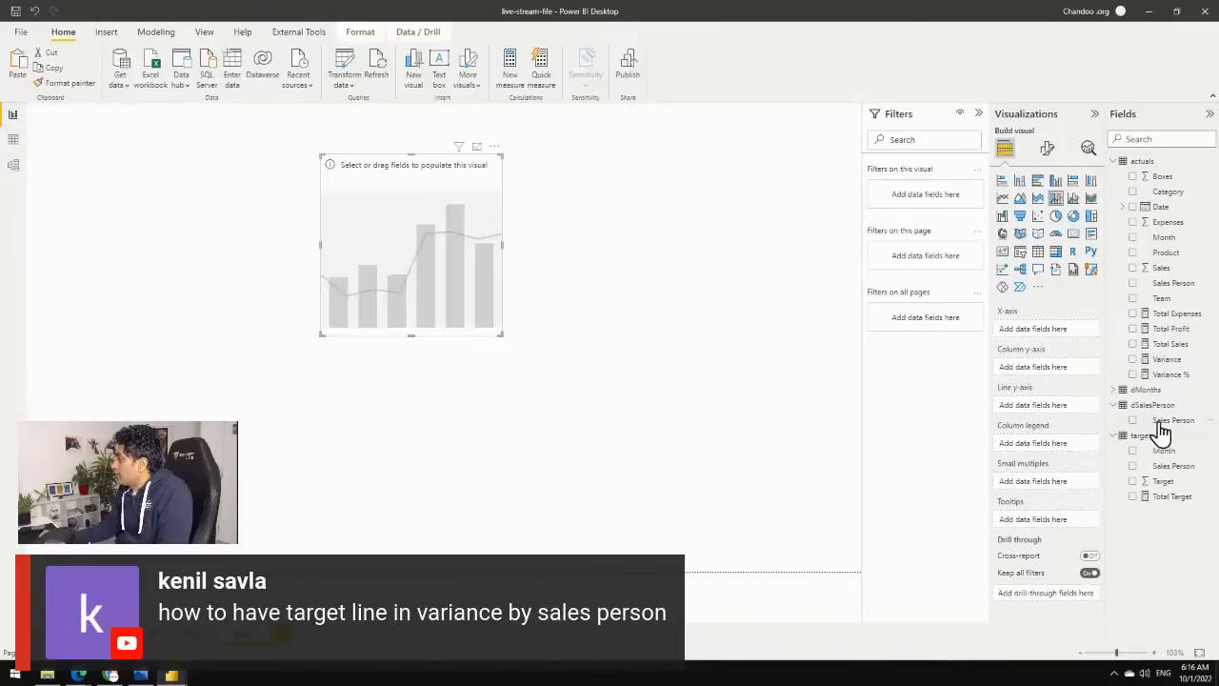
# Plot Total Sales as columns and Total Target as a line, with Sales Person from dSalesPerson on the X-axis.
pyautogui.moveTo(1164, 420); pyautogui.dragTo(1058, 338)
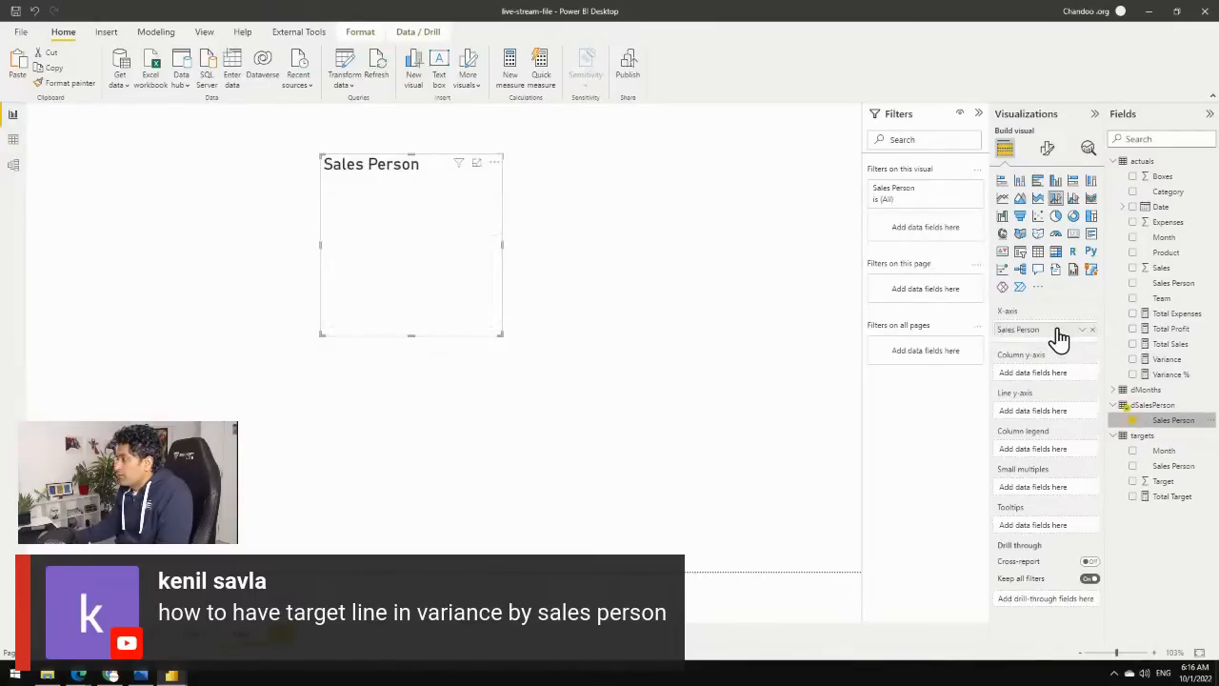
pyautogui.moveTo(1181, 347); pyautogui.dragTo(1079, 383)
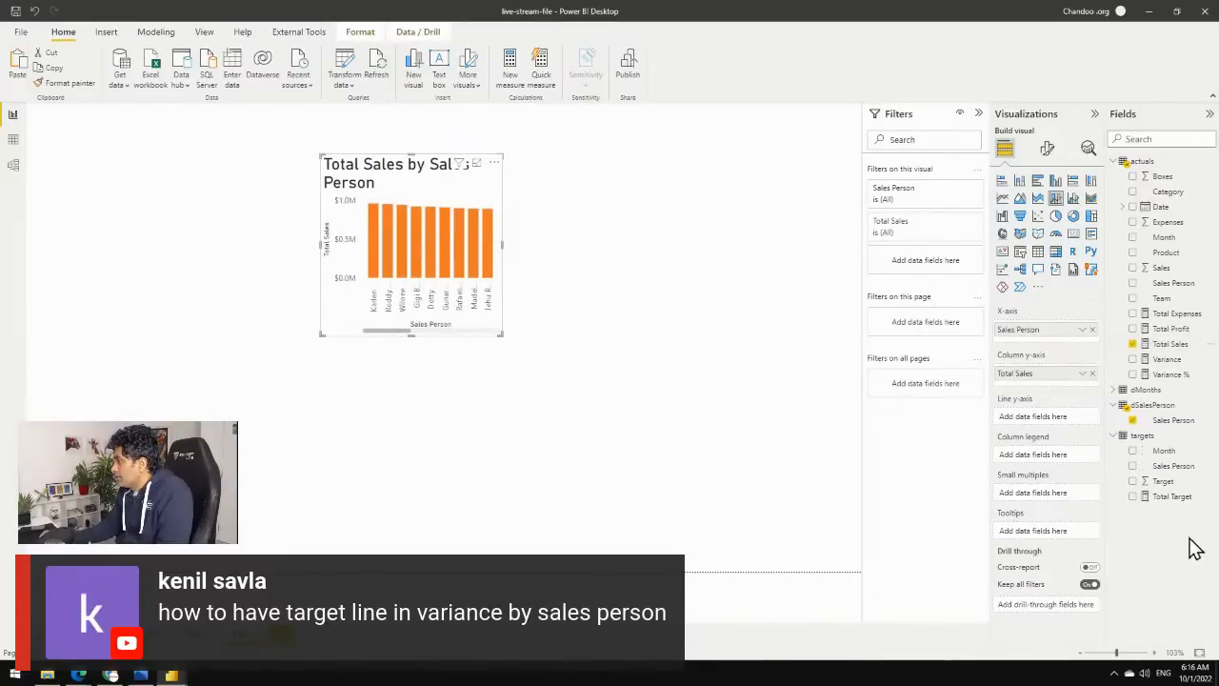
pyautogui.moveTo(1186, 503); pyautogui.dragTo(1043, 417)
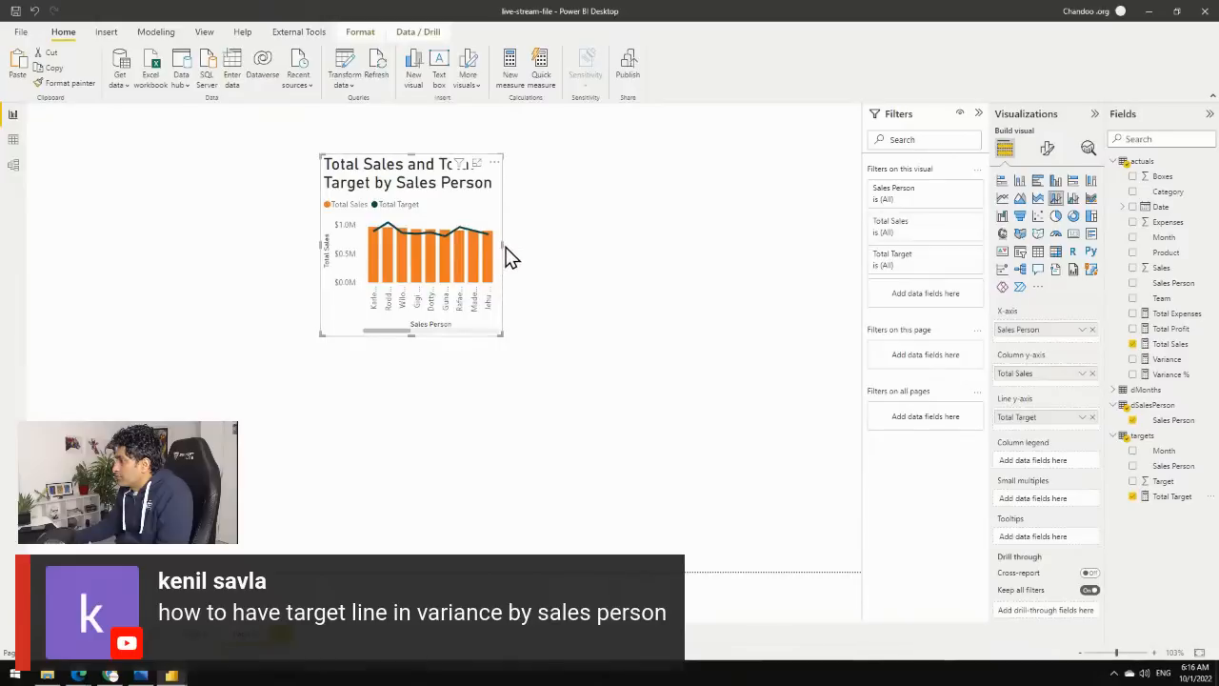
# Widen and heighten the Total Sales and Total Target chart so it fills most of the page.
pyautogui.moveTo(504, 245); pyautogui.dragTo(779, 263)
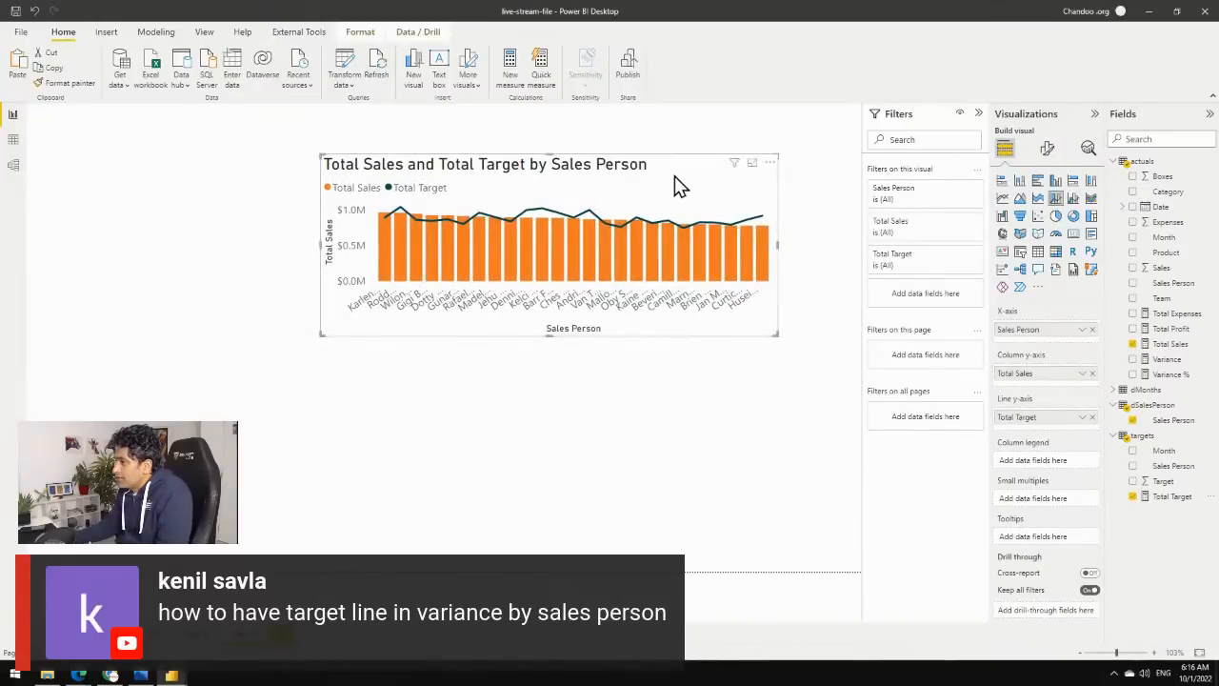
pyautogui.moveTo(676, 185); pyautogui.dragTo(522, 203)
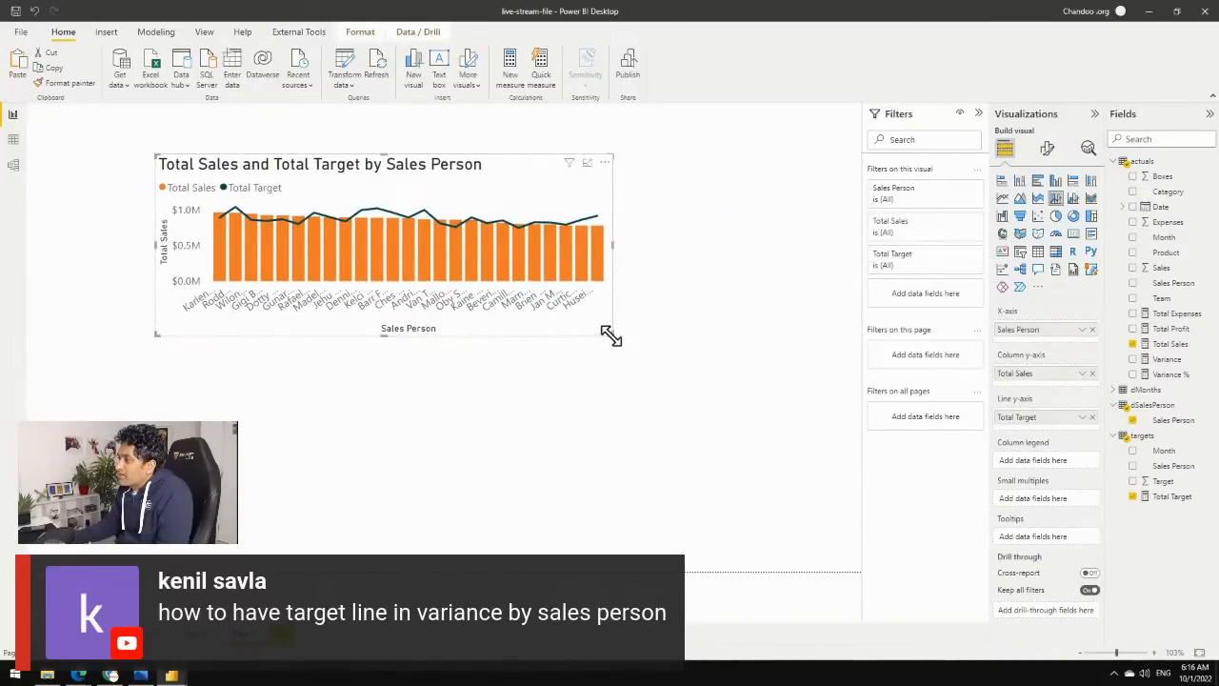
pyautogui.moveTo(612, 336); pyautogui.dragTo(787, 475)
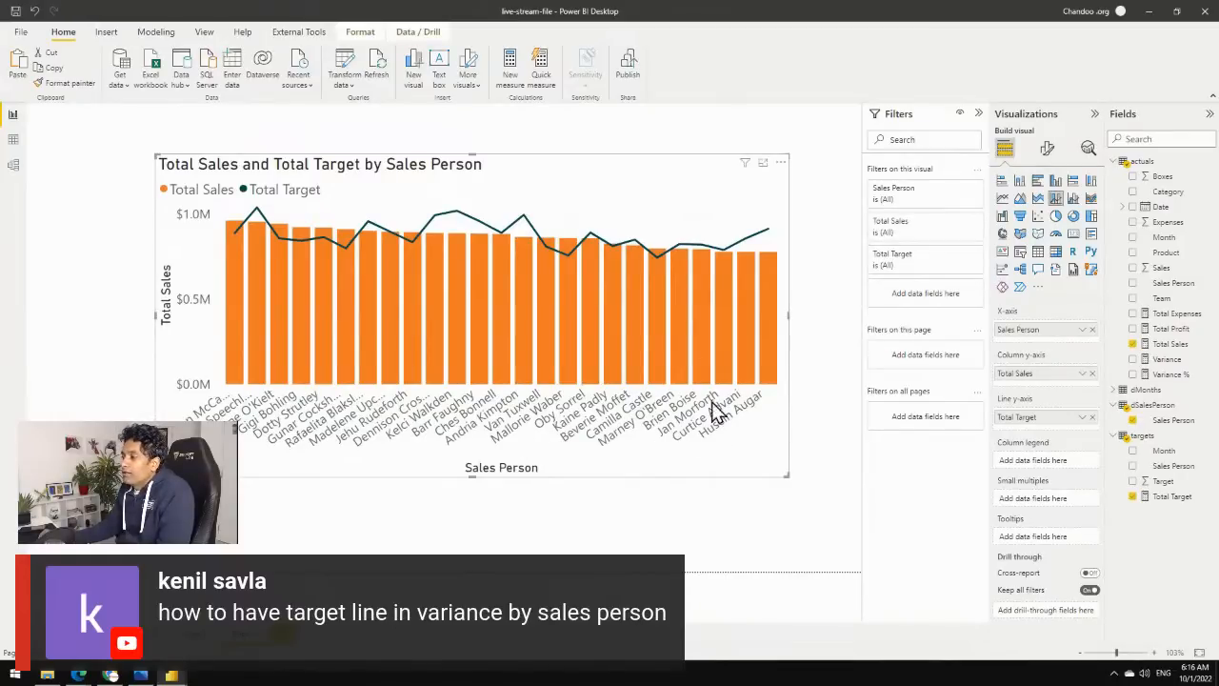
# Sort the chart's Sales Person axis by Total Target in descending order.
pyautogui.click(779, 165)
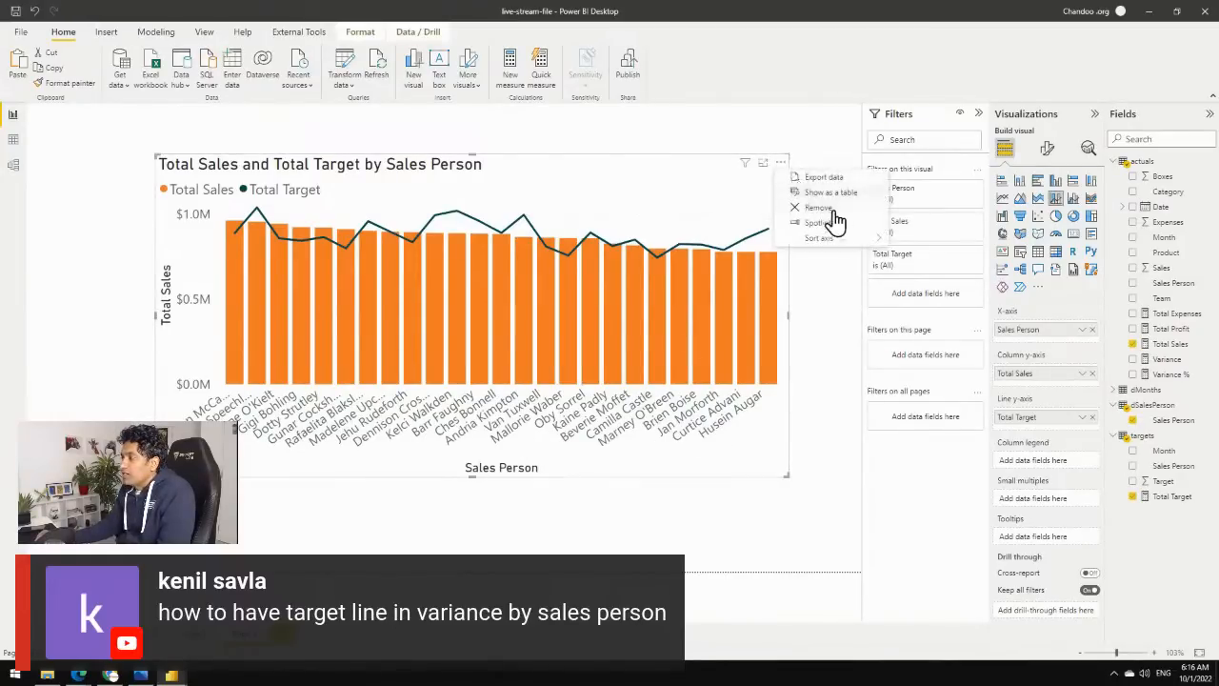
pyautogui.moveTo(851, 252)
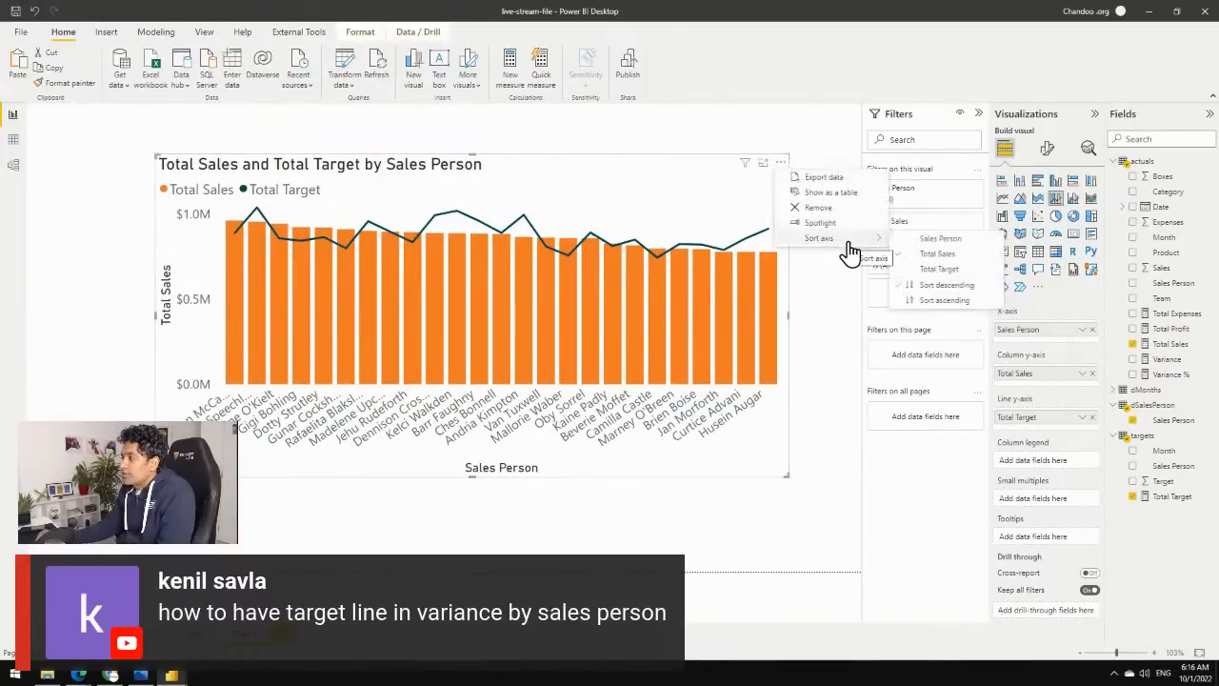
pyautogui.click(940, 270)
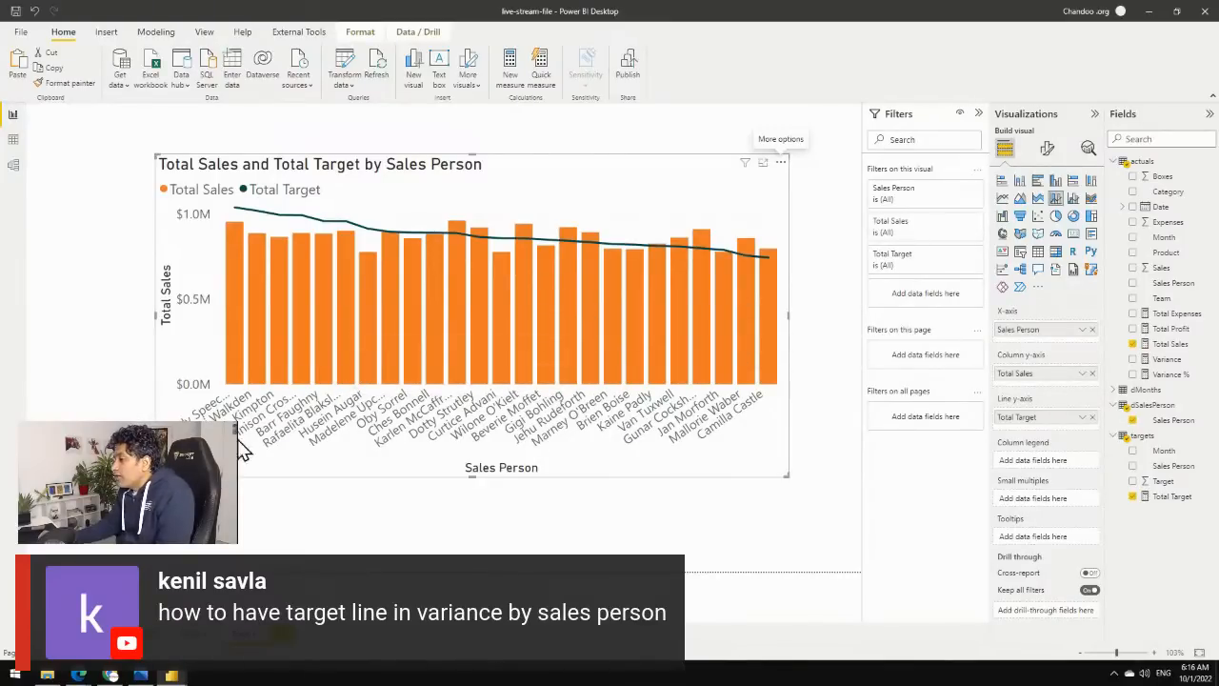
# Replace Sales Person on the X-axis with Month from dMonths, and remove the Quarter and Day levels from its hierarchy.
pyautogui.click(1092, 329)
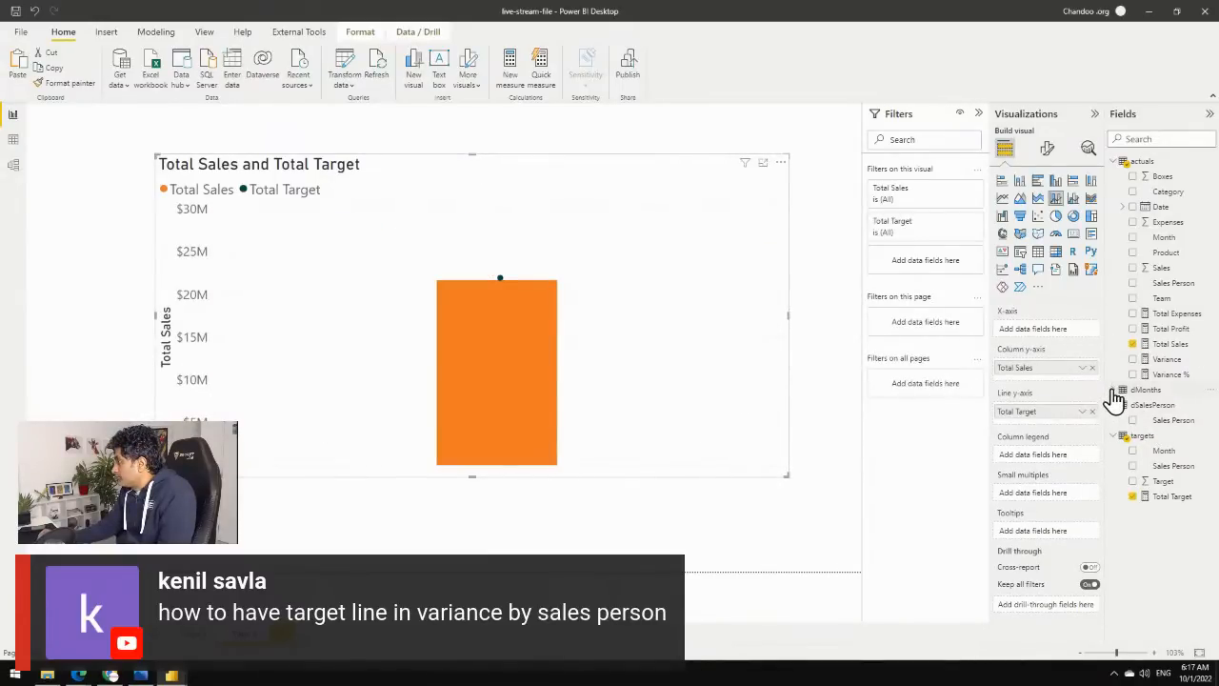
pyautogui.click(1122, 390)
pyautogui.moveTo(1160, 409); pyautogui.dragTo(1058, 335)
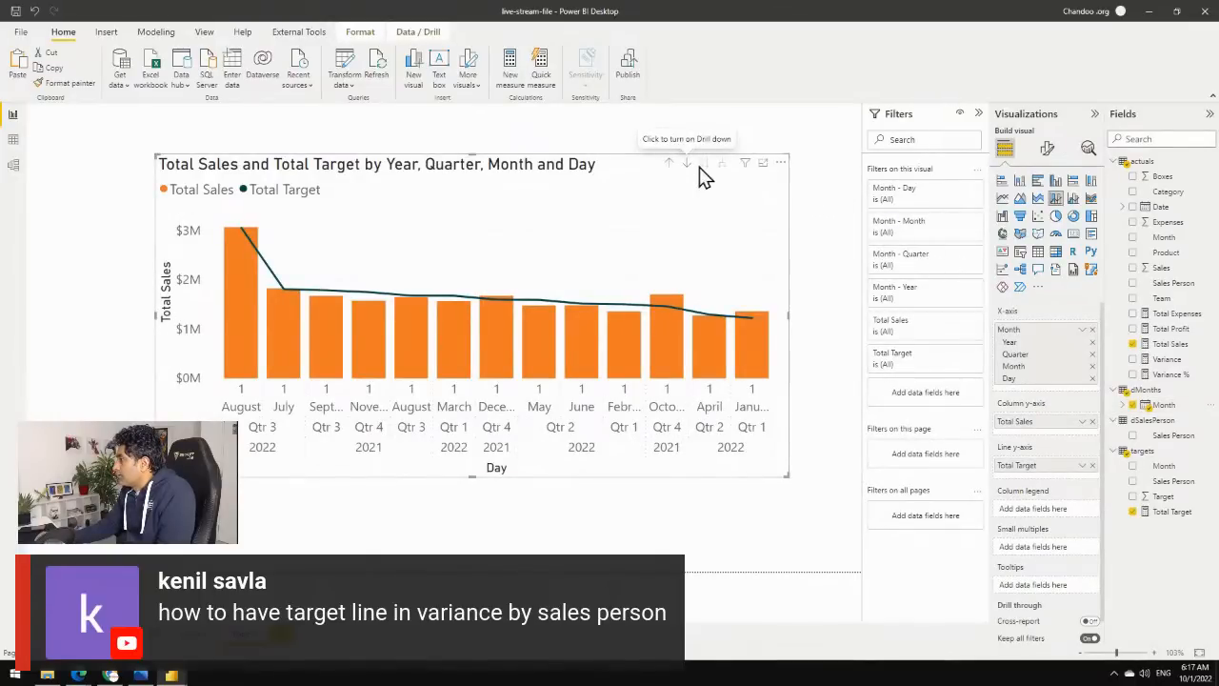
pyautogui.click(1093, 355)
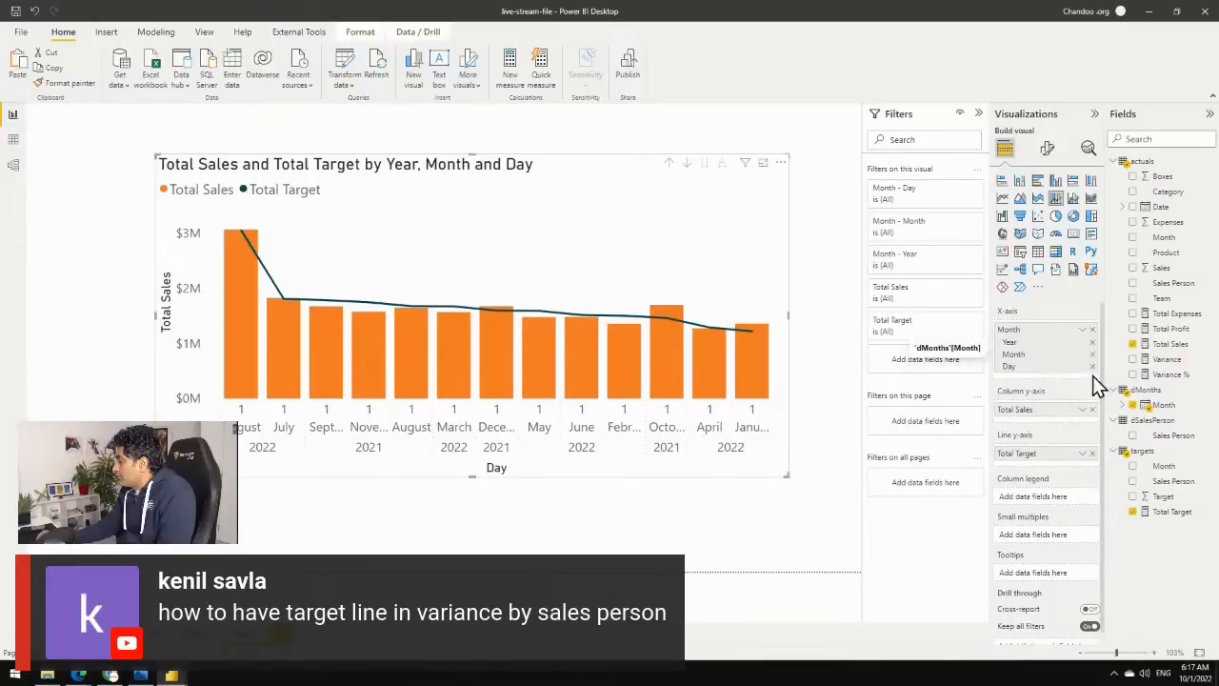
pyautogui.click(1093, 366)
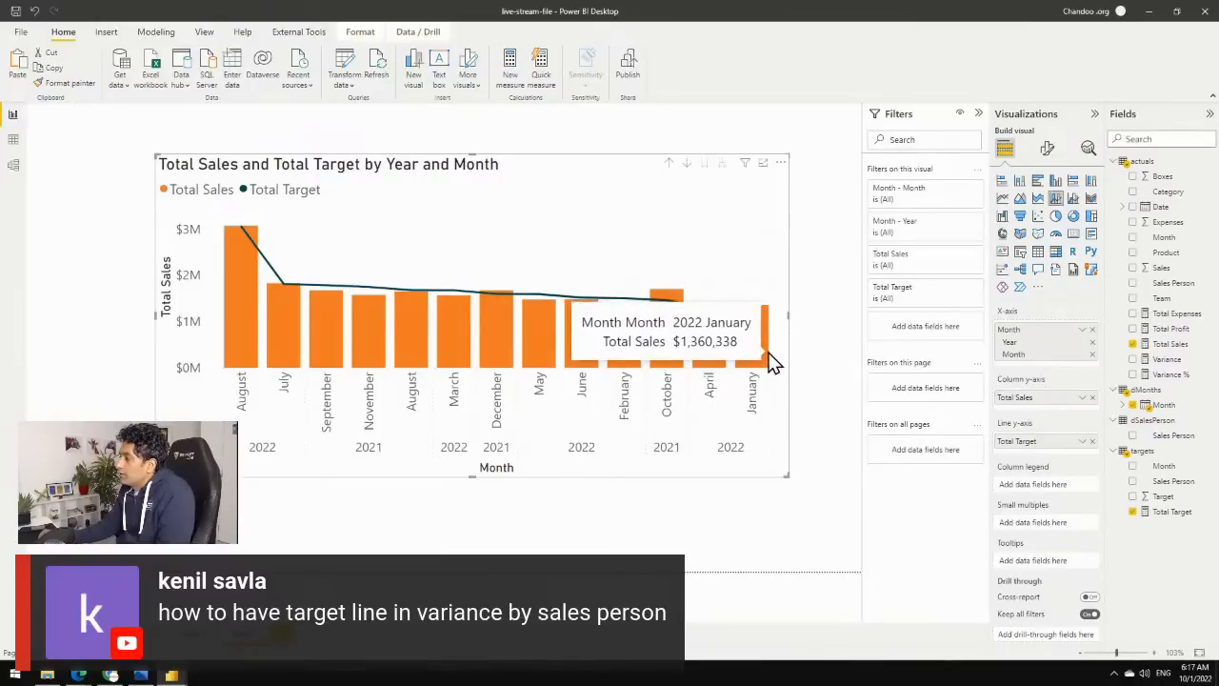
# Sort the chart's axis by Year Month in ascending order and move the chart closer to the page's upper-left corner.
pyautogui.click(783, 166)
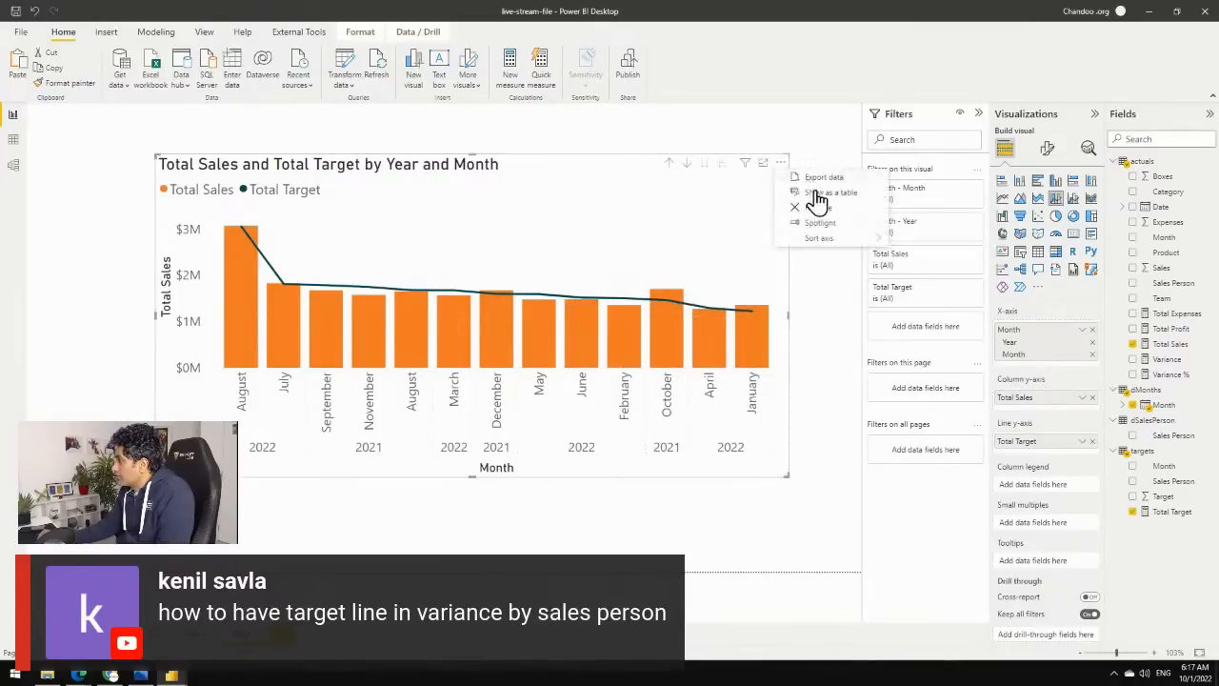
pyautogui.moveTo(815, 240)
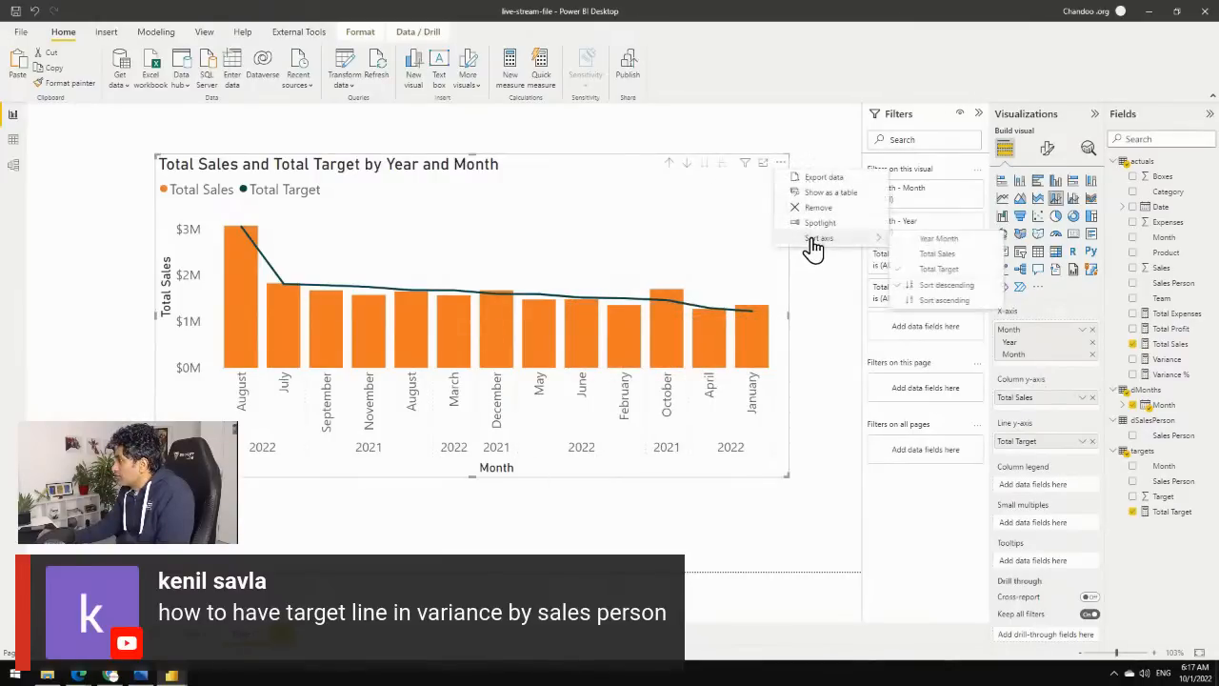
pyautogui.click(910, 239)
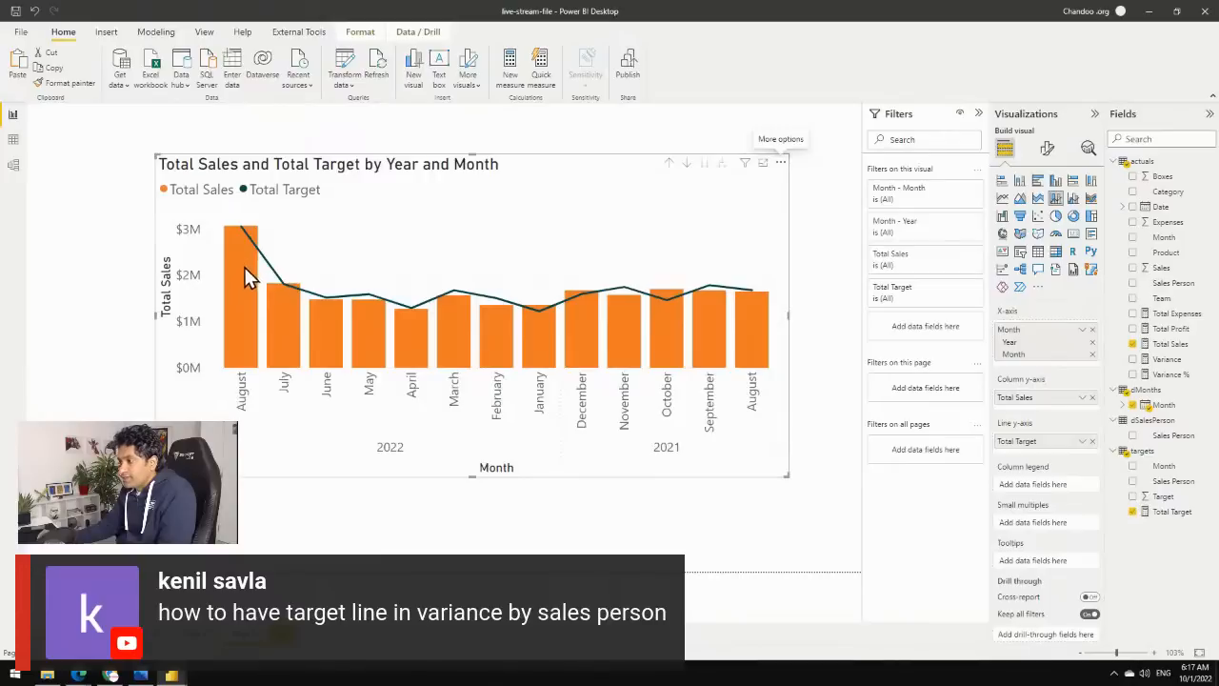
pyautogui.moveTo(239, 268)
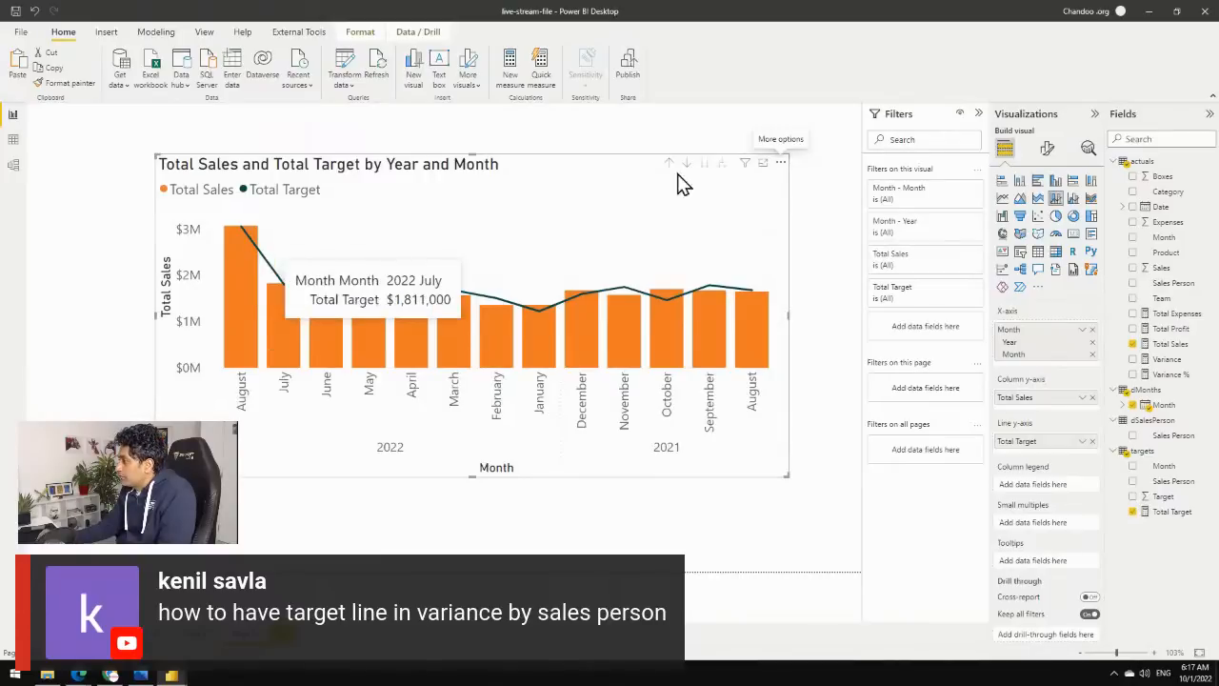
pyautogui.click(781, 163)
pyautogui.moveTo(825, 238)
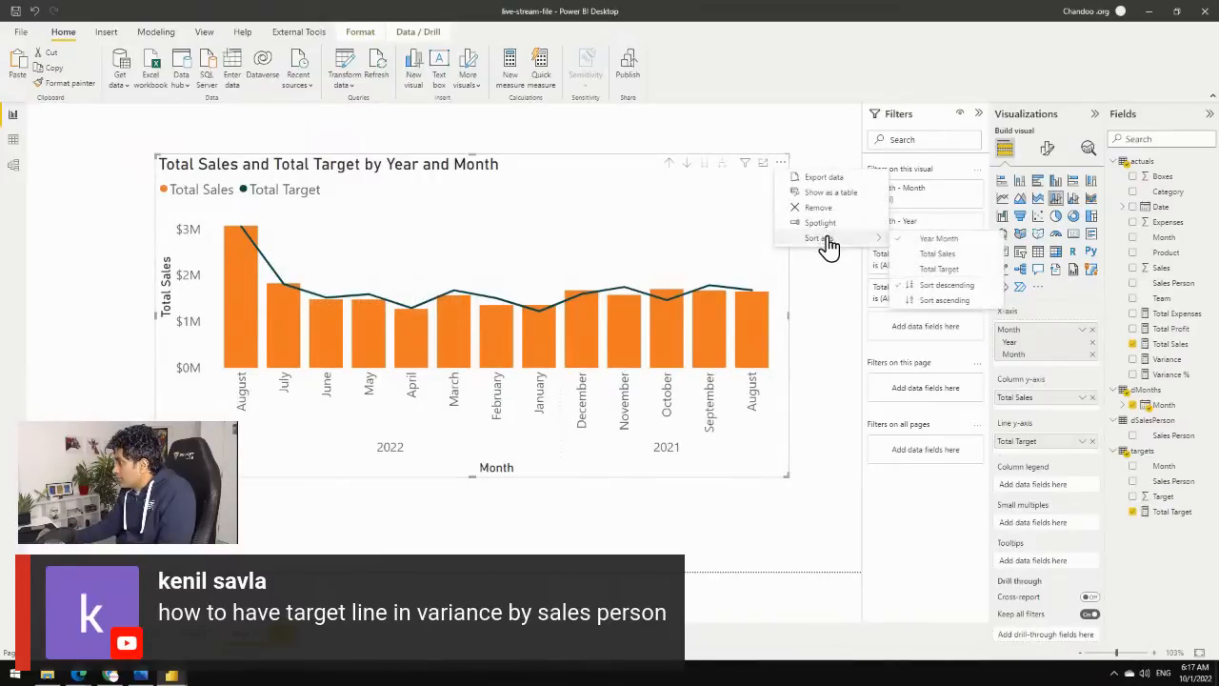
pyautogui.click(912, 301)
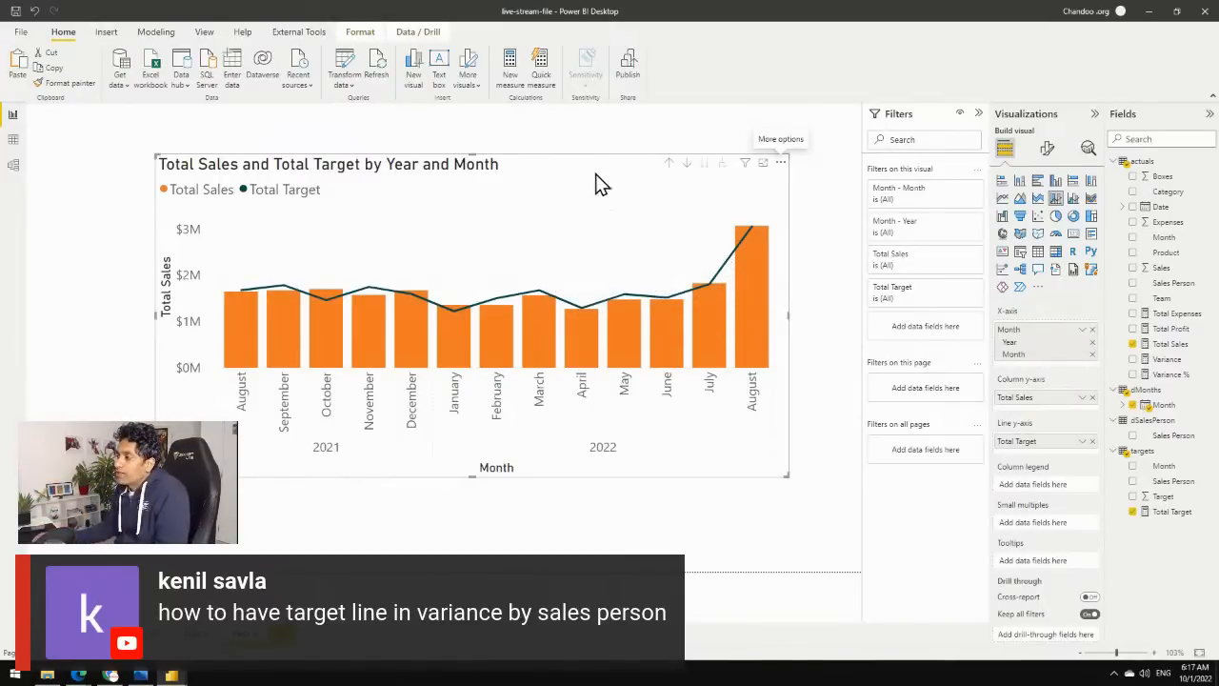
pyautogui.moveTo(596, 173); pyautogui.dragTo(505, 155)
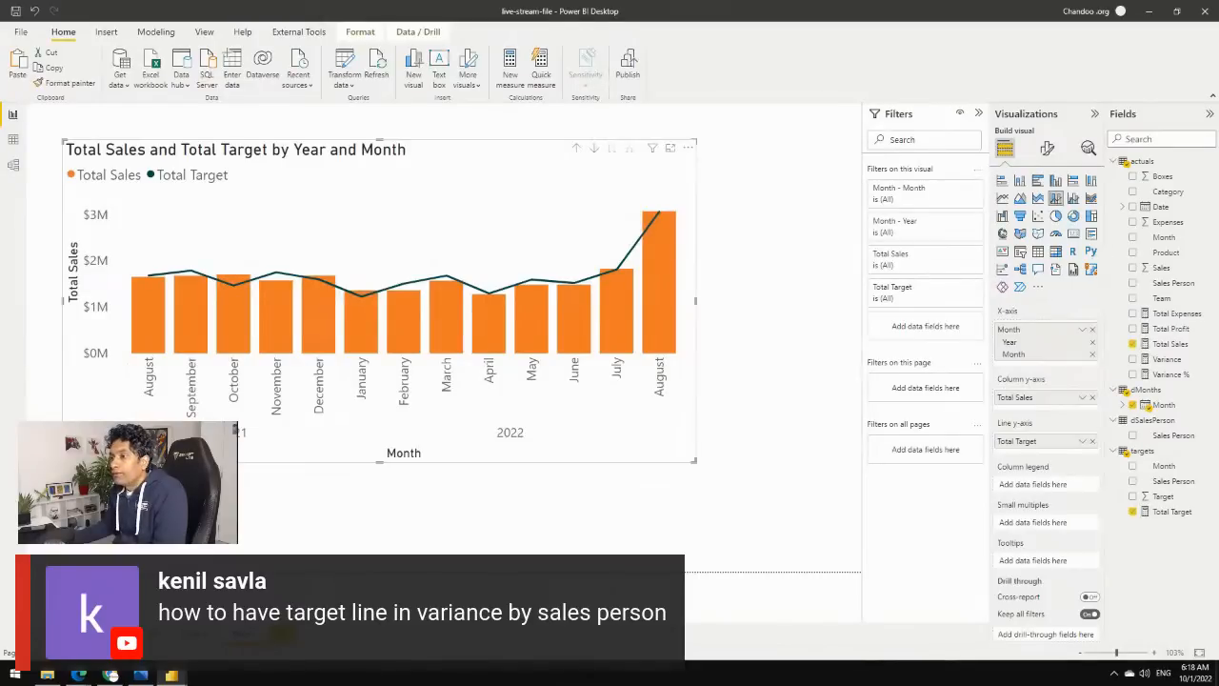
pyautogui.click(574, 543)
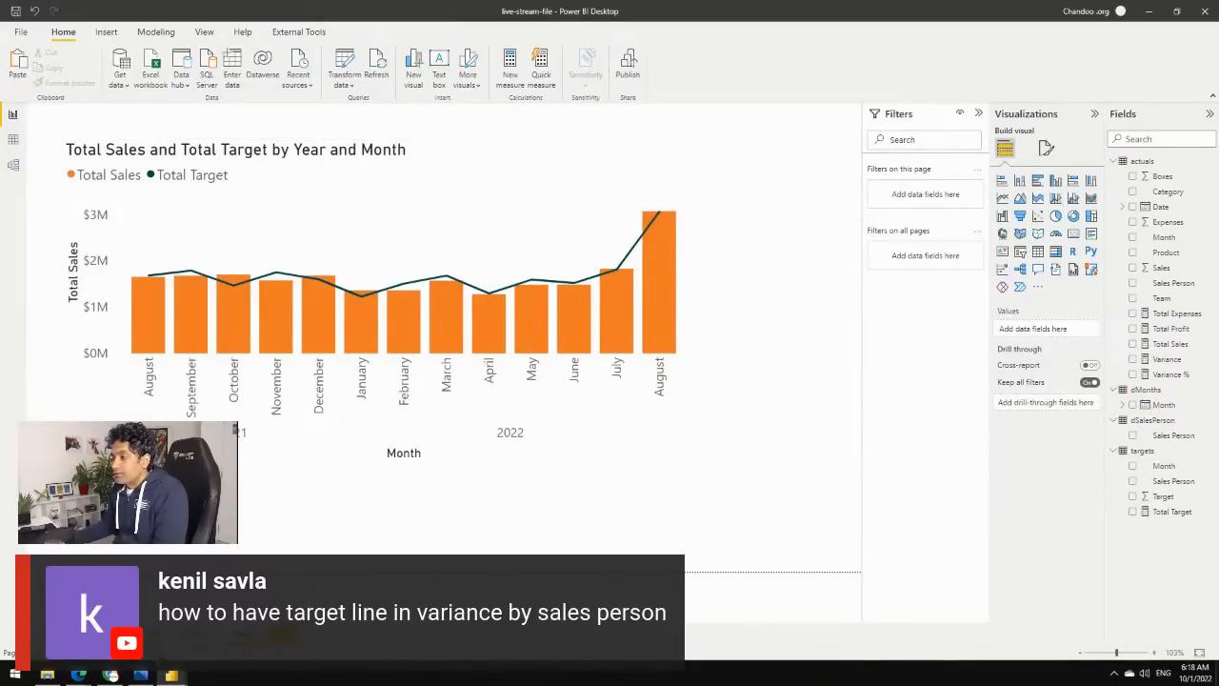
# Review the analysis theme "Who has most variance in each month?" and add a new blank report page for it.
pyautogui.click(157, 643)
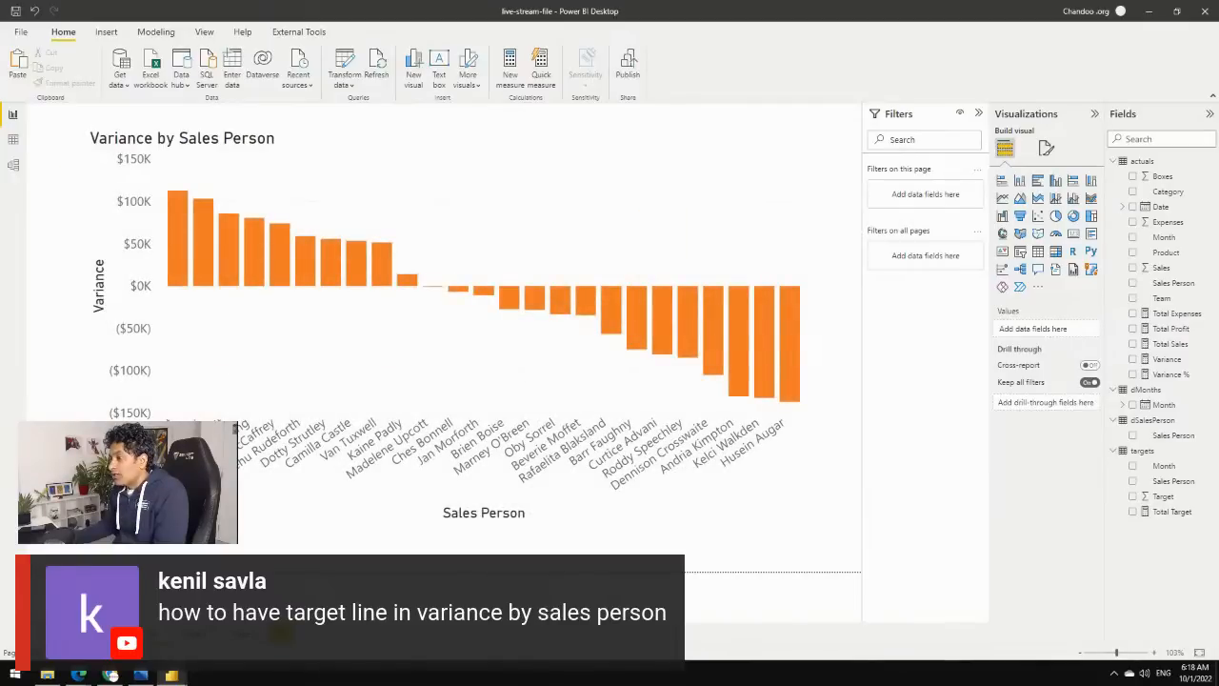
pyautogui.click(103, 635)
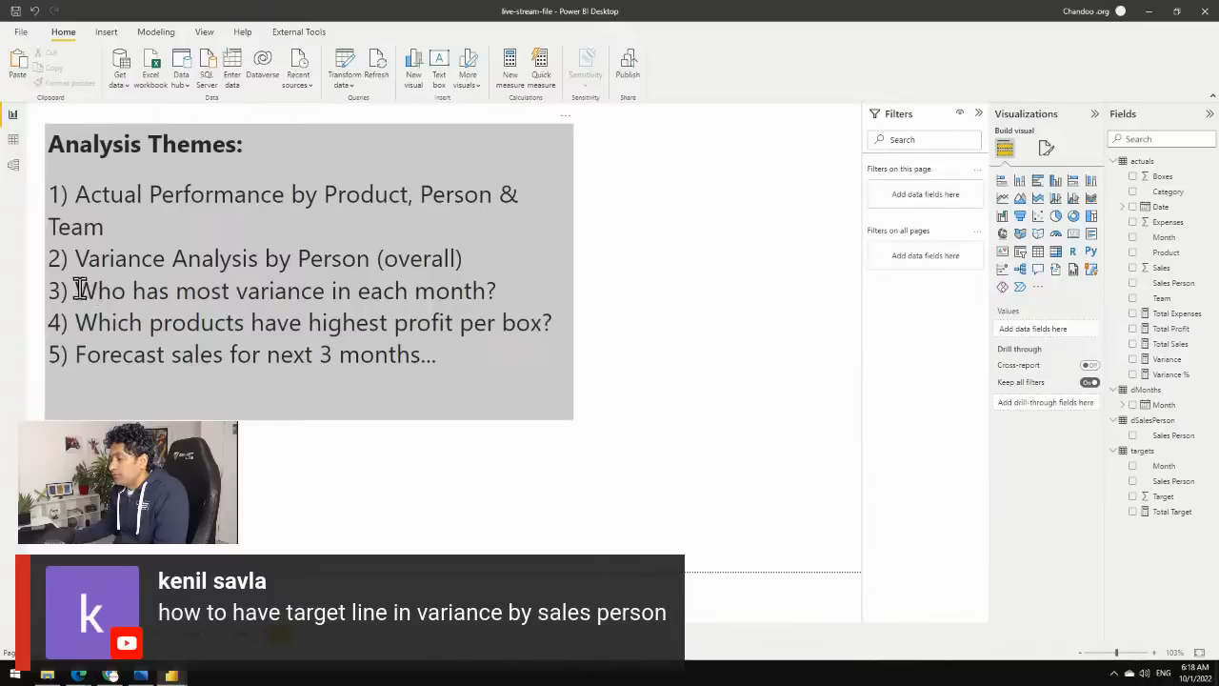
pyautogui.moveTo(81, 289); pyautogui.dragTo(569, 295)
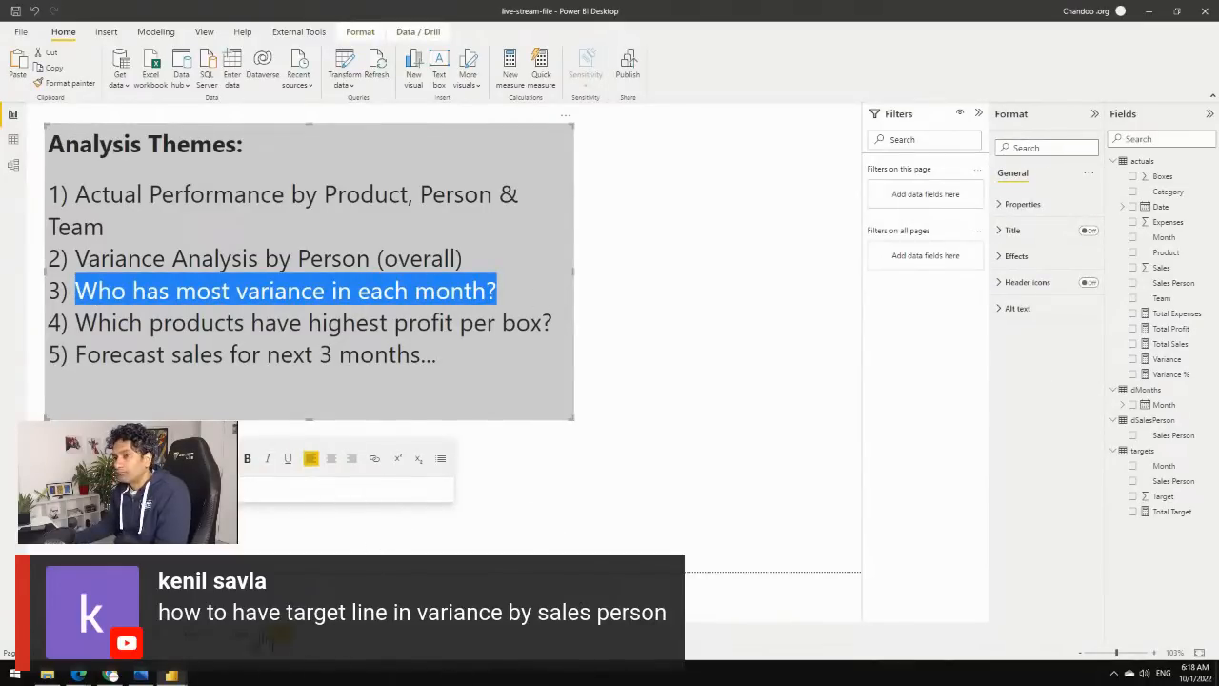
pyautogui.click(287, 638)
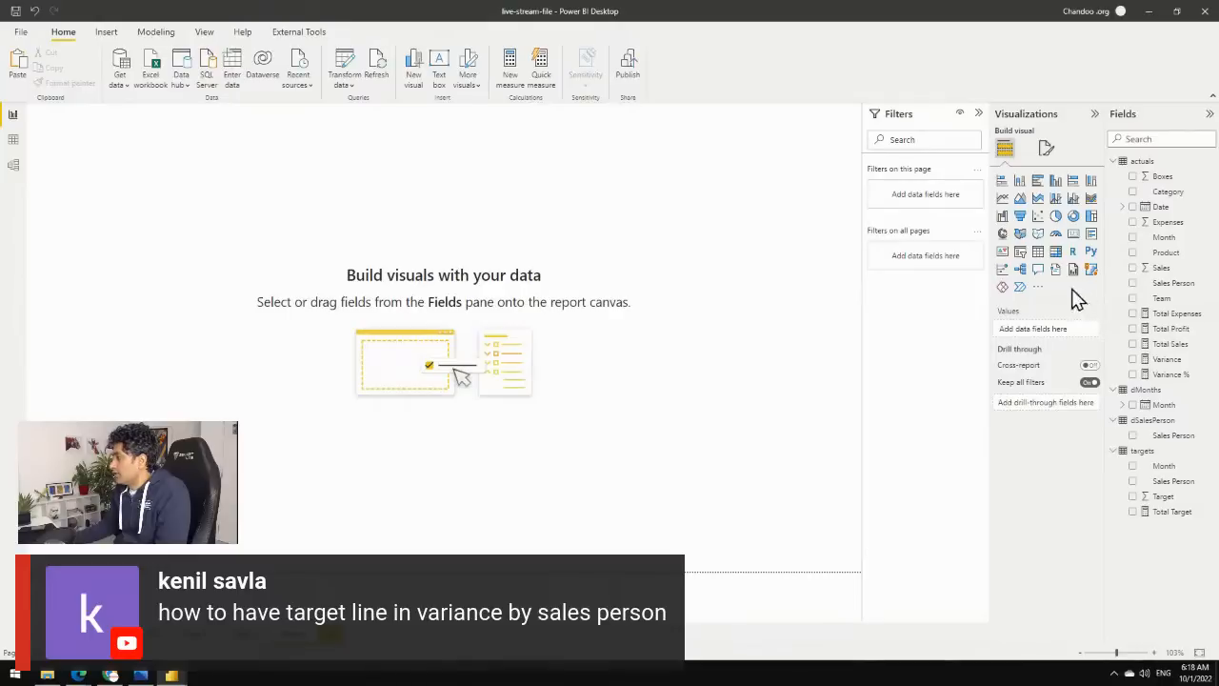
# Look over the sales and target chart page and the variance table page, and return to the new blank page.
pyautogui.click(235, 640)
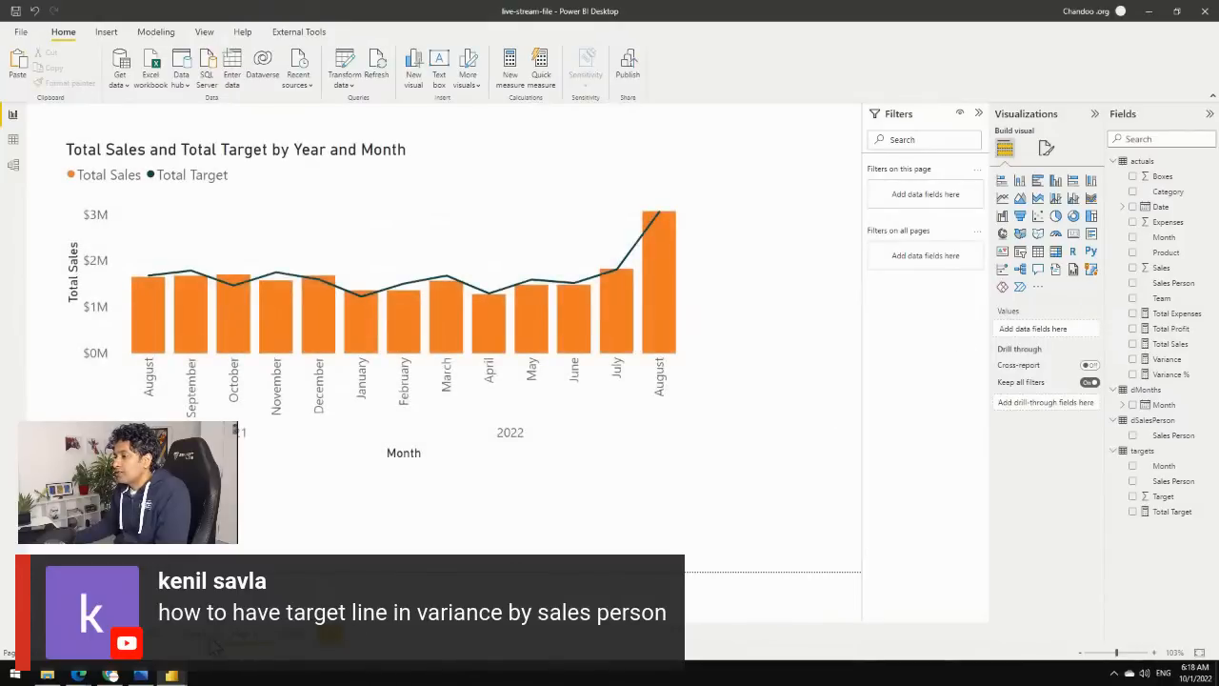
pyautogui.click(195, 638)
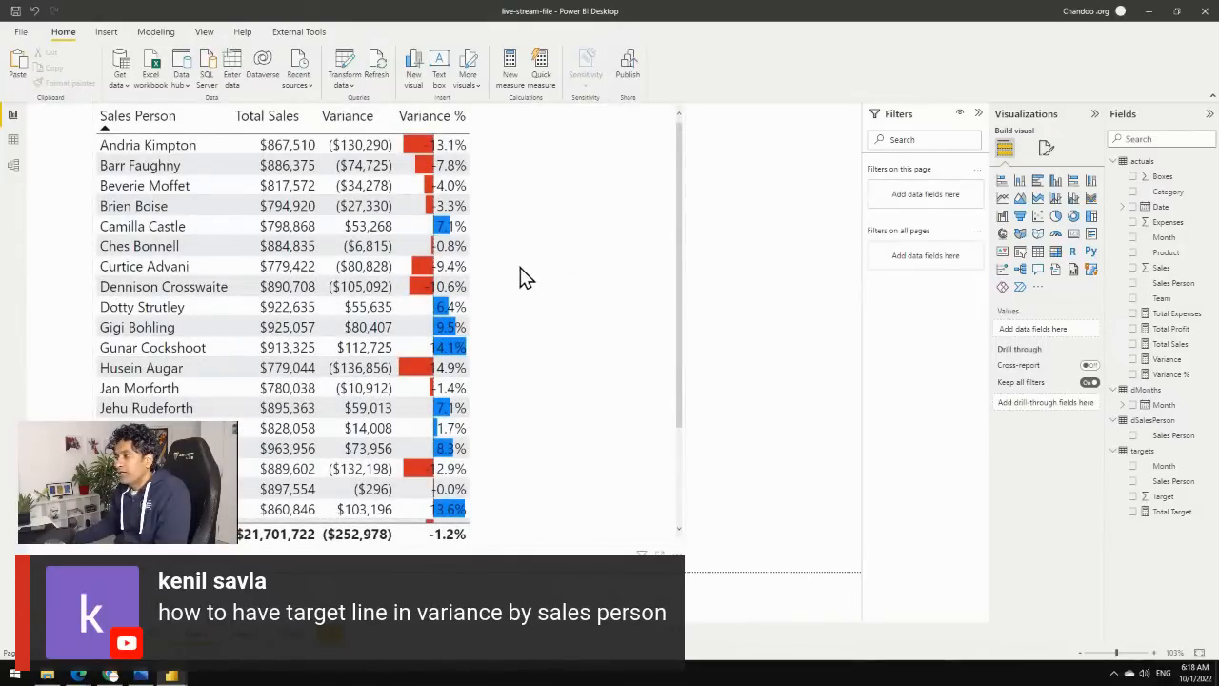
pyautogui.click(296, 647)
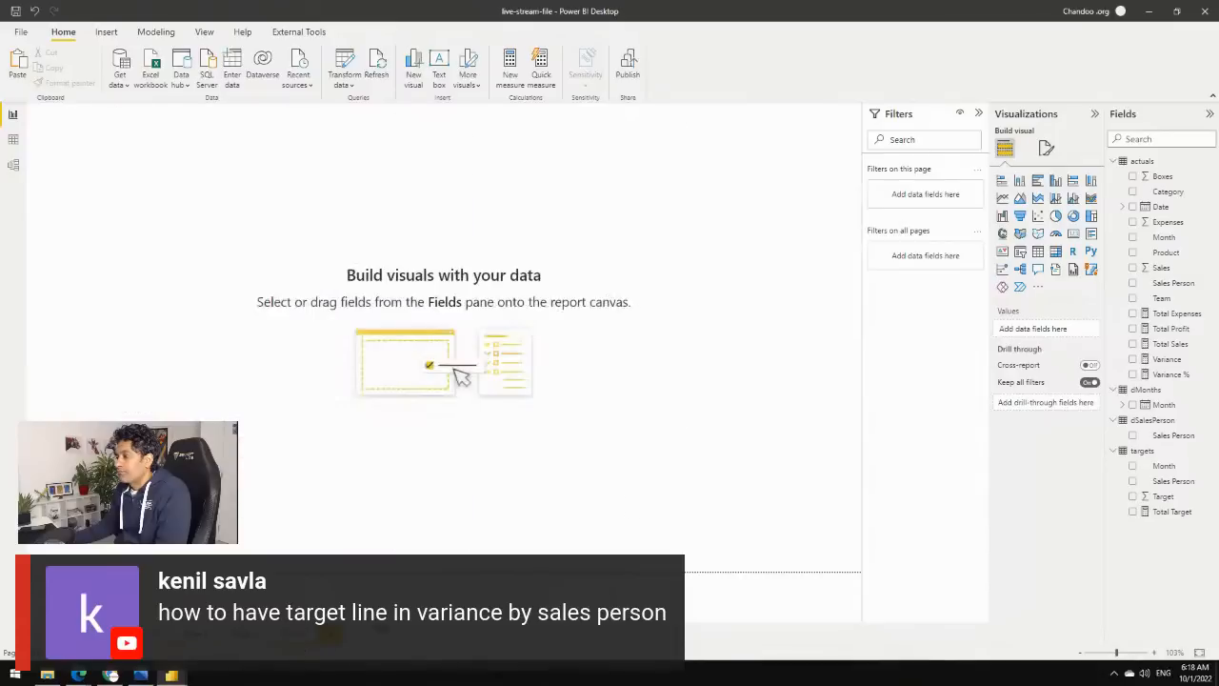
# Insert a table visual on the blank page, enlarge it to fill most of the page, and position it near the upper-left.
pyautogui.click(995, 257)
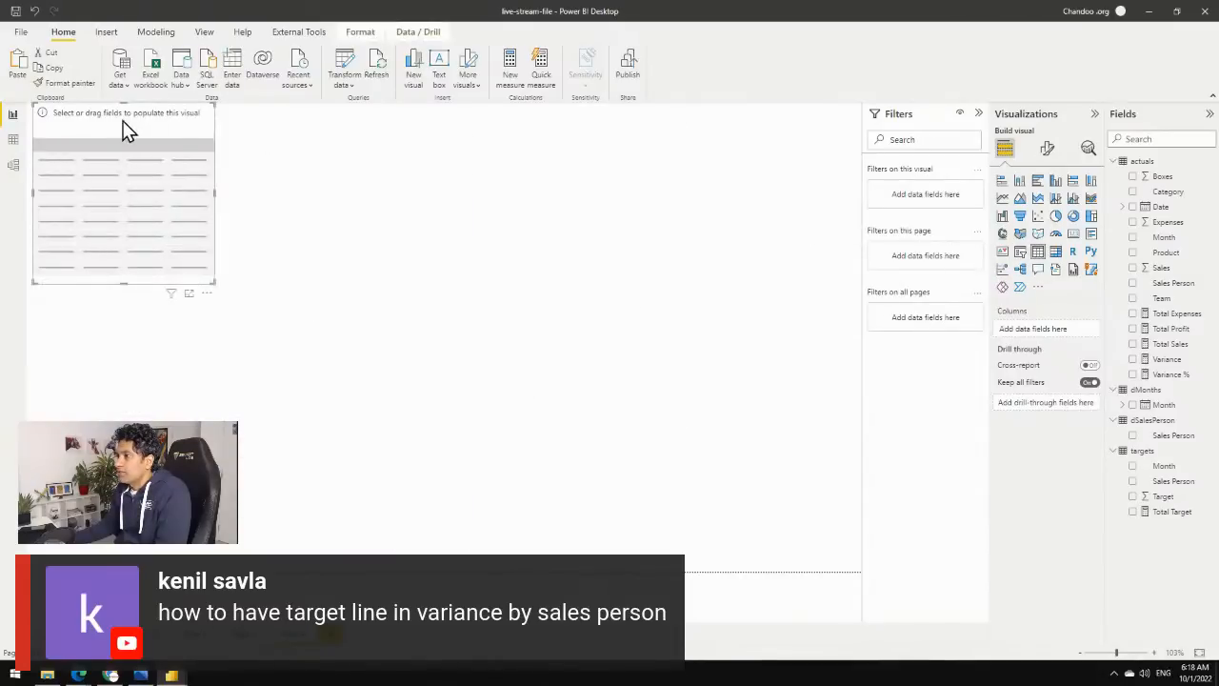
pyautogui.moveTo(123, 128); pyautogui.dragTo(272, 136)
pyautogui.moveTo(270, 299); pyautogui.dragTo(272, 551)
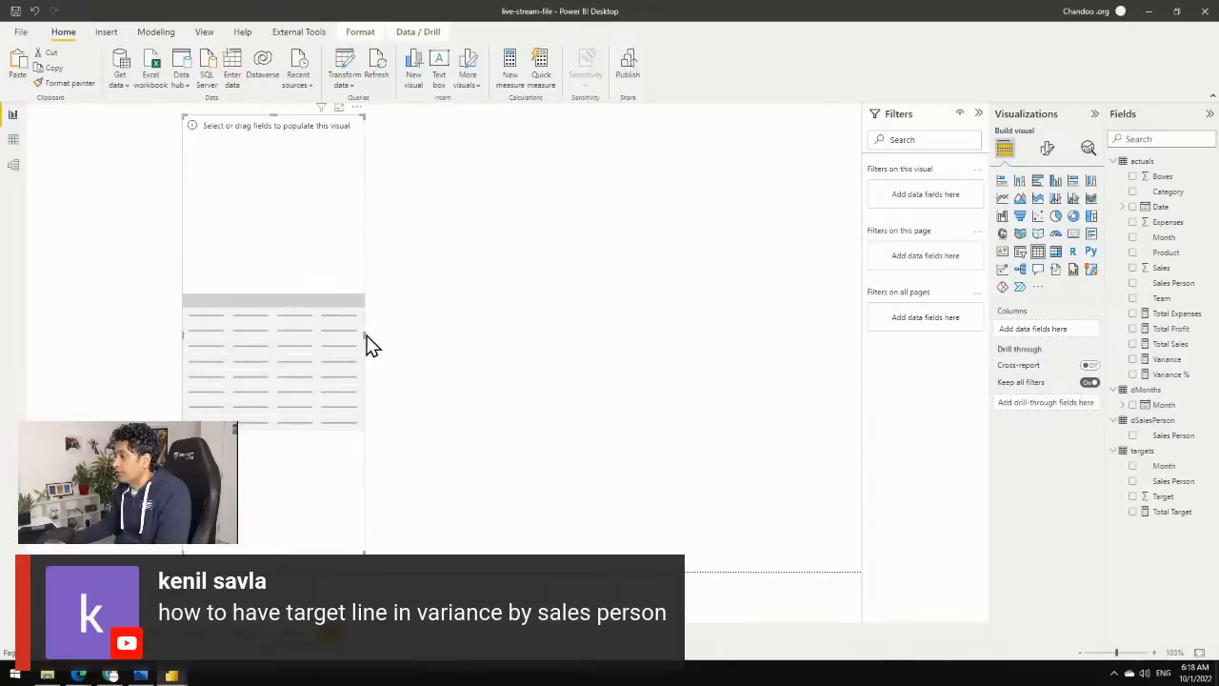
pyautogui.moveTo(367, 346); pyautogui.dragTo(783, 349)
pyautogui.moveTo(536, 155); pyautogui.dragTo(457, 145)
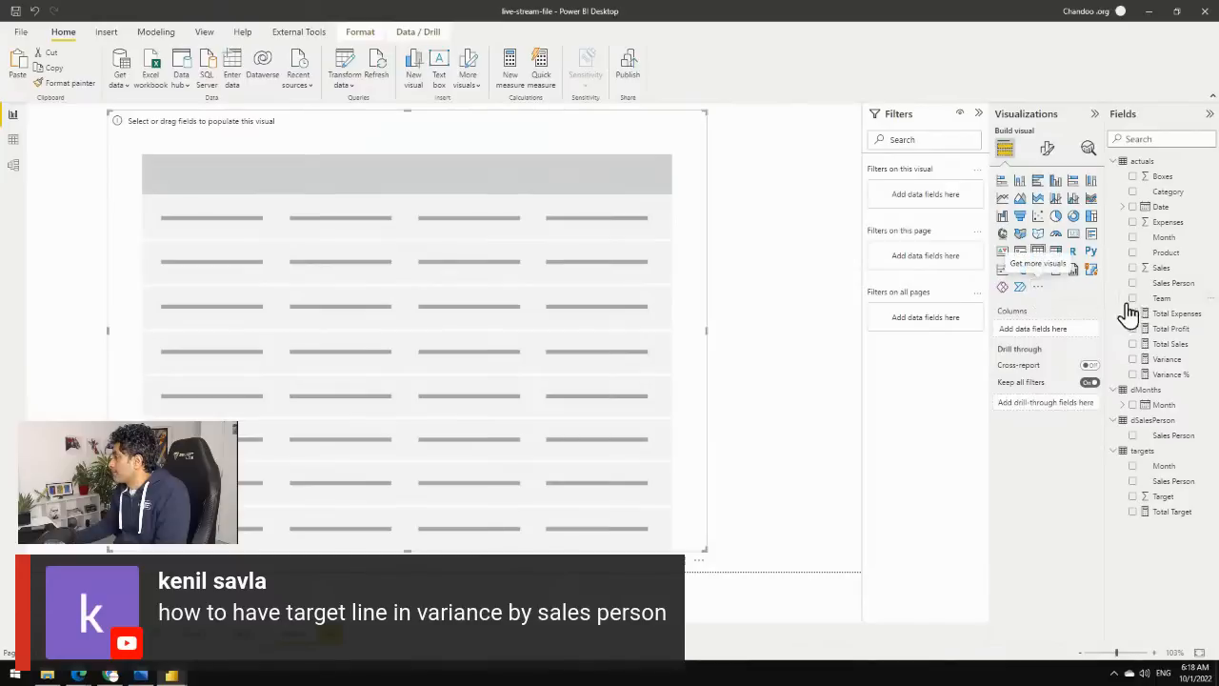
# Add Month from dMonths as a table column and show it as plain Month dates instead of the date hierarchy.
pyautogui.moveTo(1168, 412); pyautogui.dragTo(1047, 337)
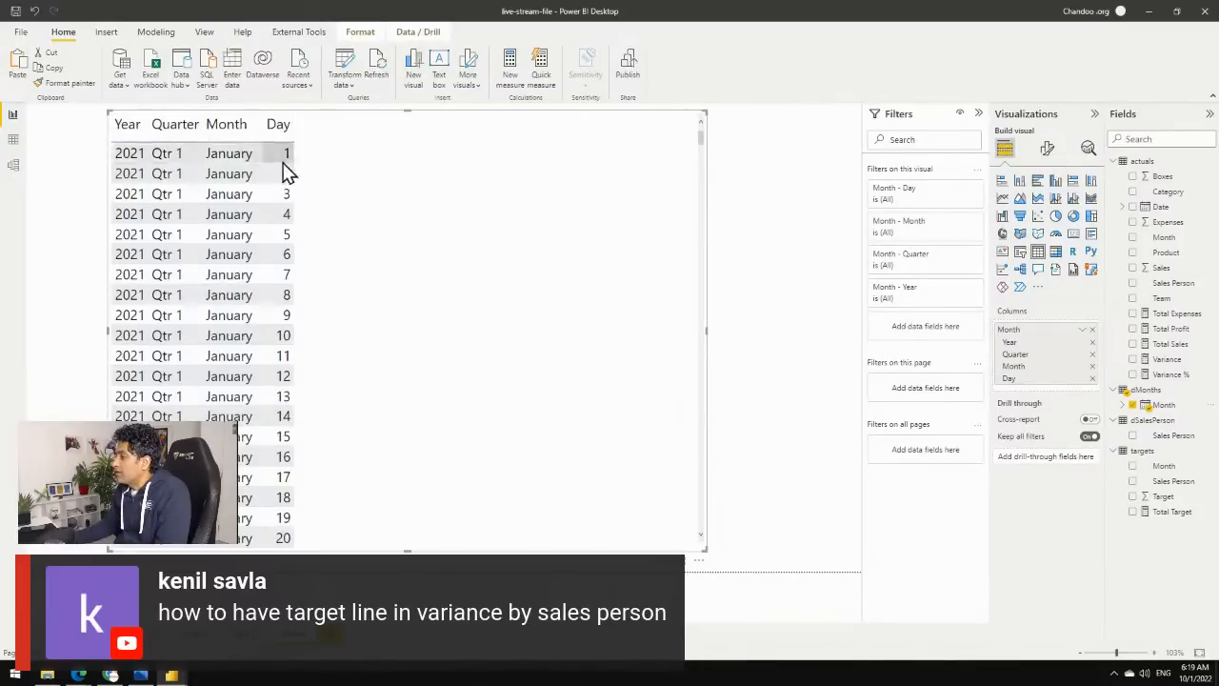
pyautogui.click(1093, 379)
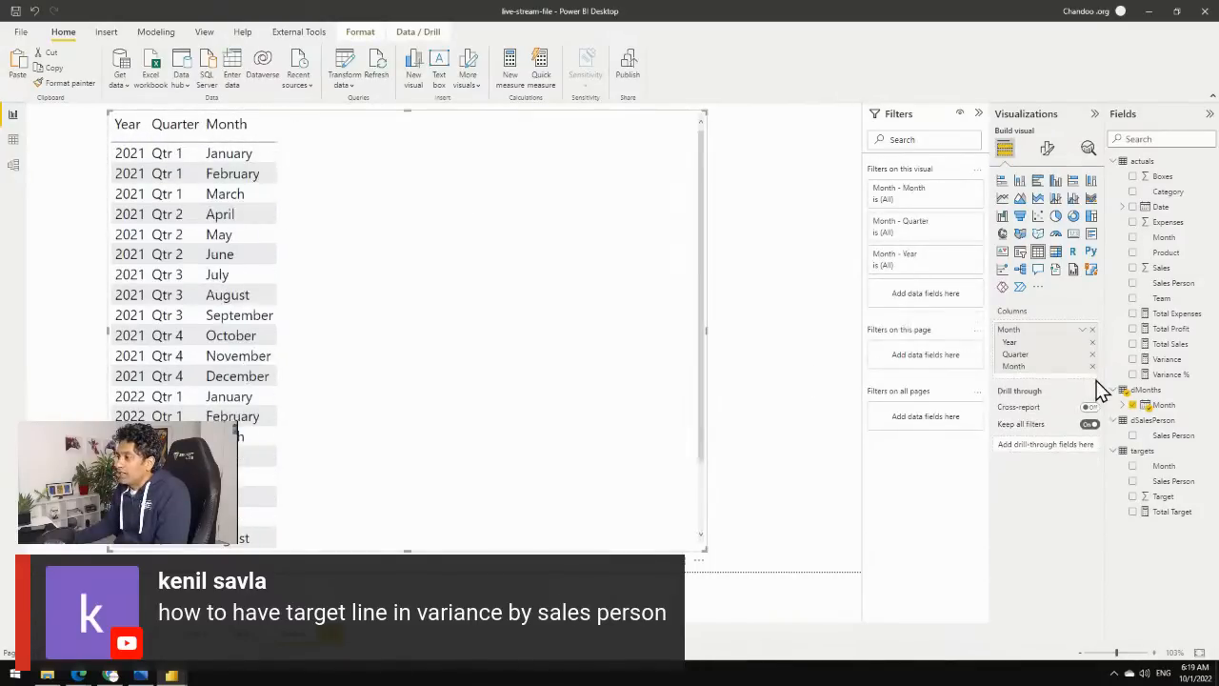
pyautogui.click(1092, 355)
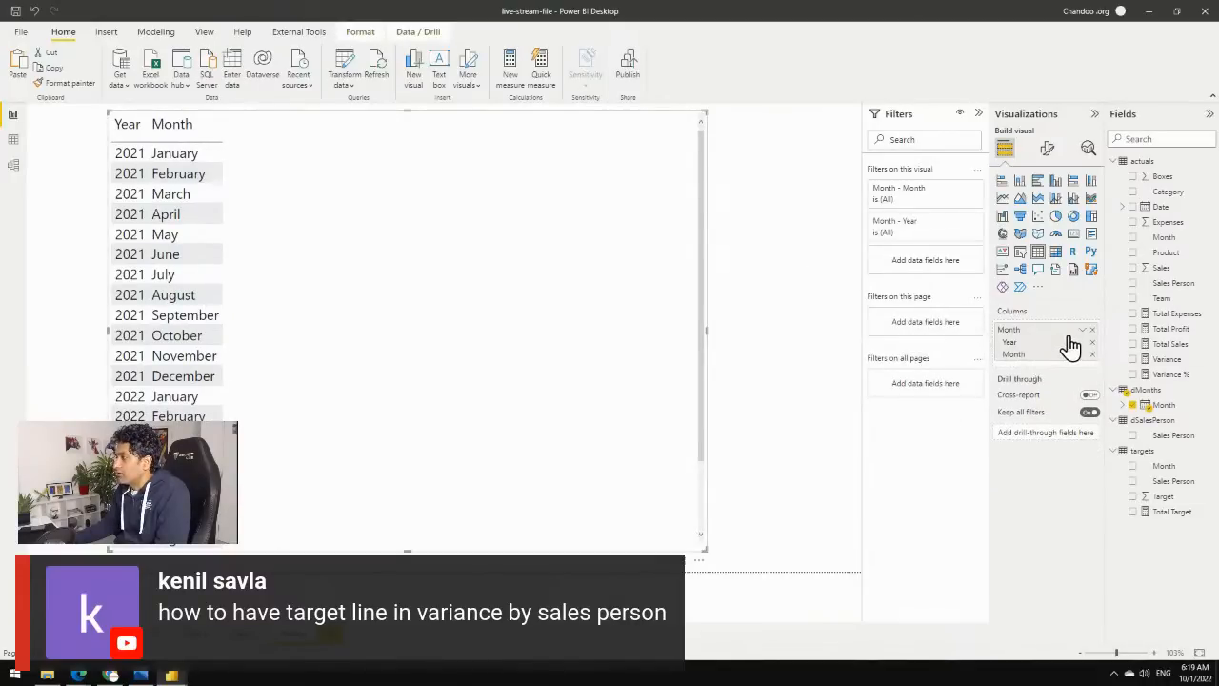
pyautogui.click(1081, 330)
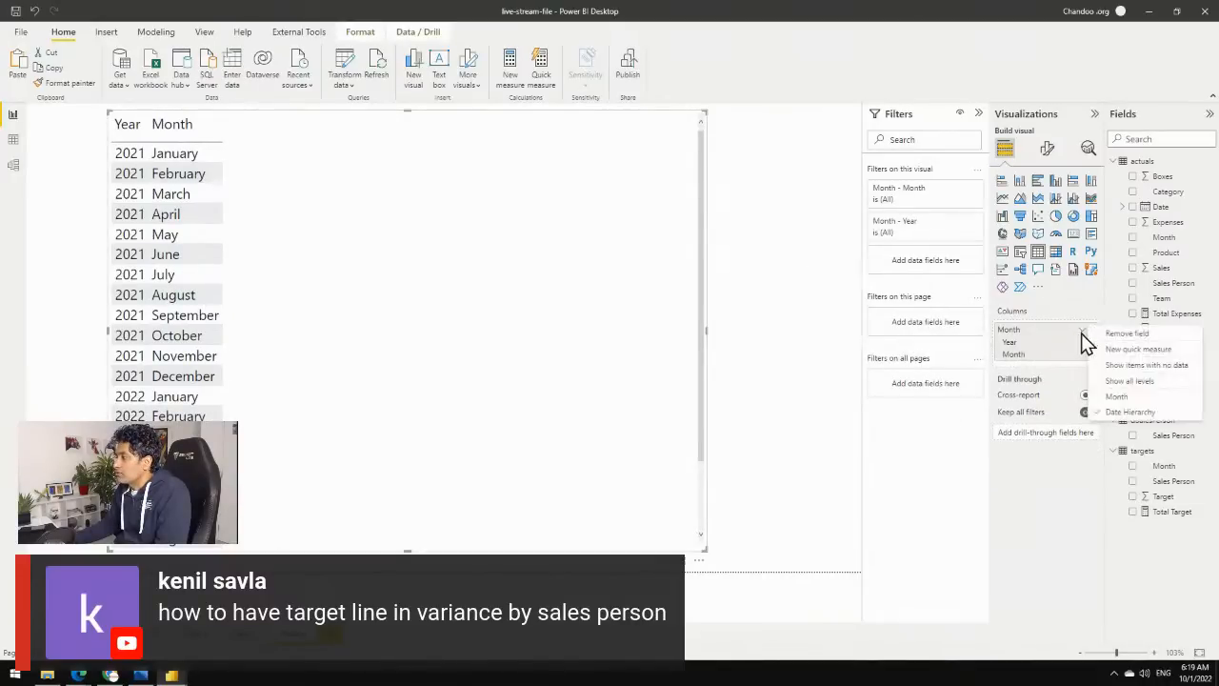
pyautogui.click(1105, 400)
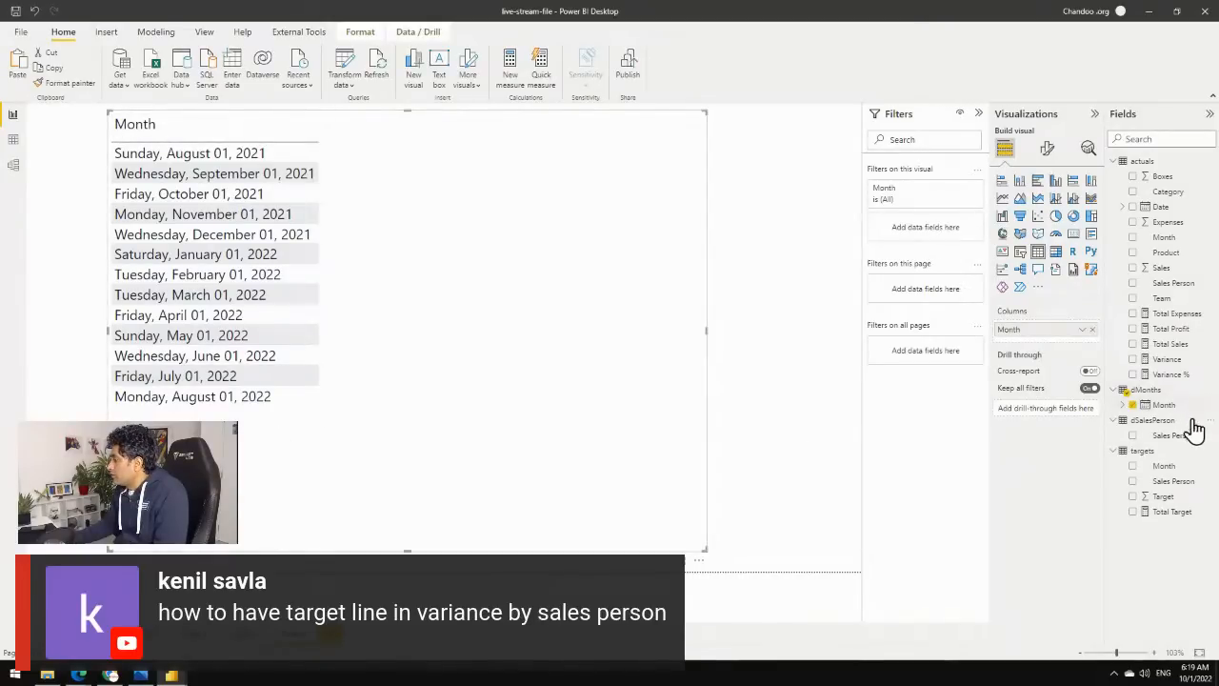
# Add Sales Person from dSalesPerson and the Variance measure to the table, shifting and widening it to make room.
pyautogui.moveTo(1184, 440); pyautogui.dragTo(1048, 350)
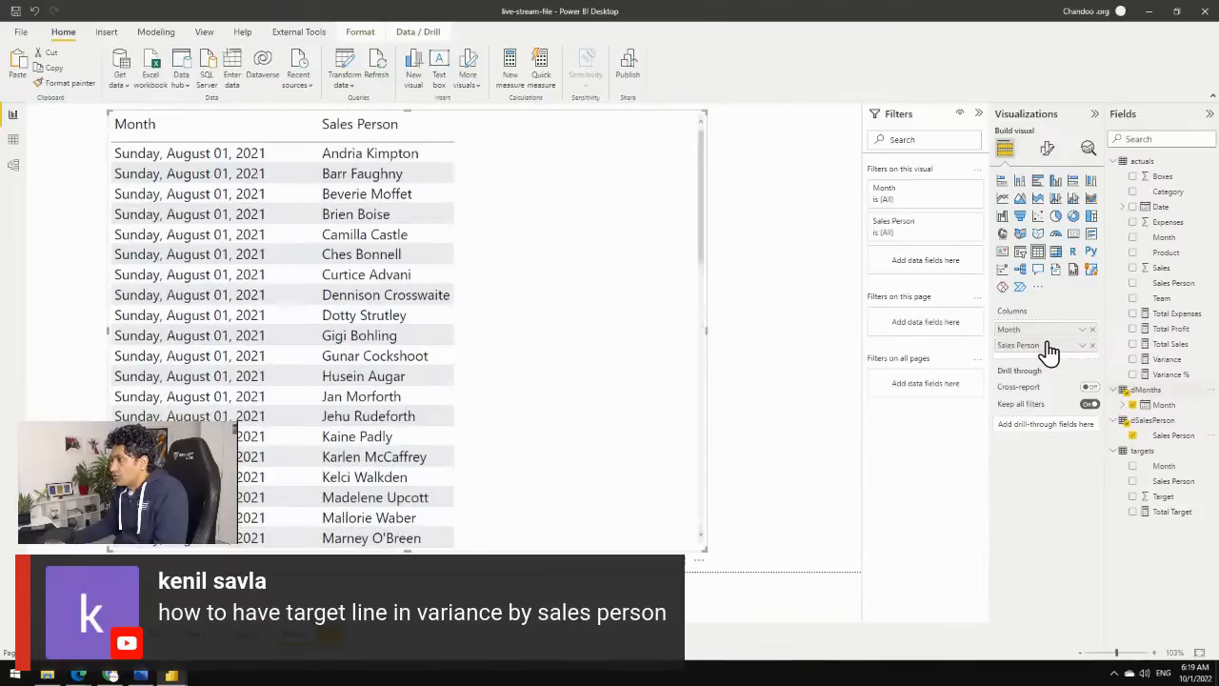
pyautogui.moveTo(546, 212); pyautogui.dragTo(491, 219)
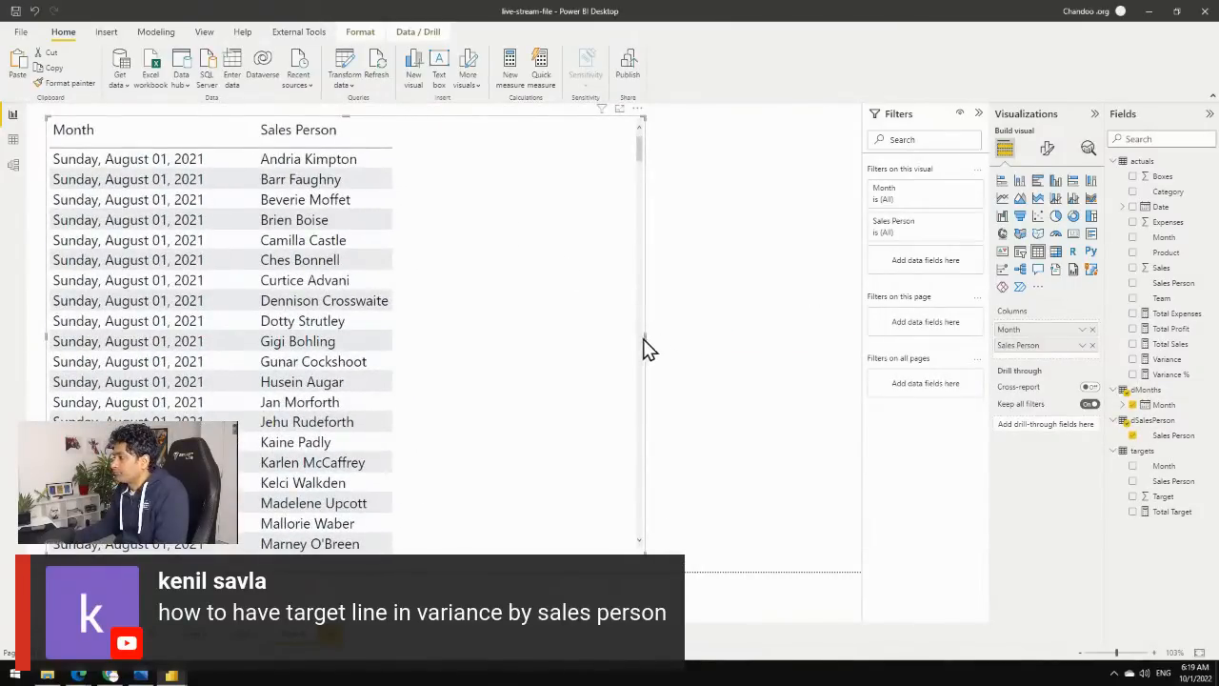
pyautogui.moveTo(646, 340); pyautogui.dragTo(810, 350)
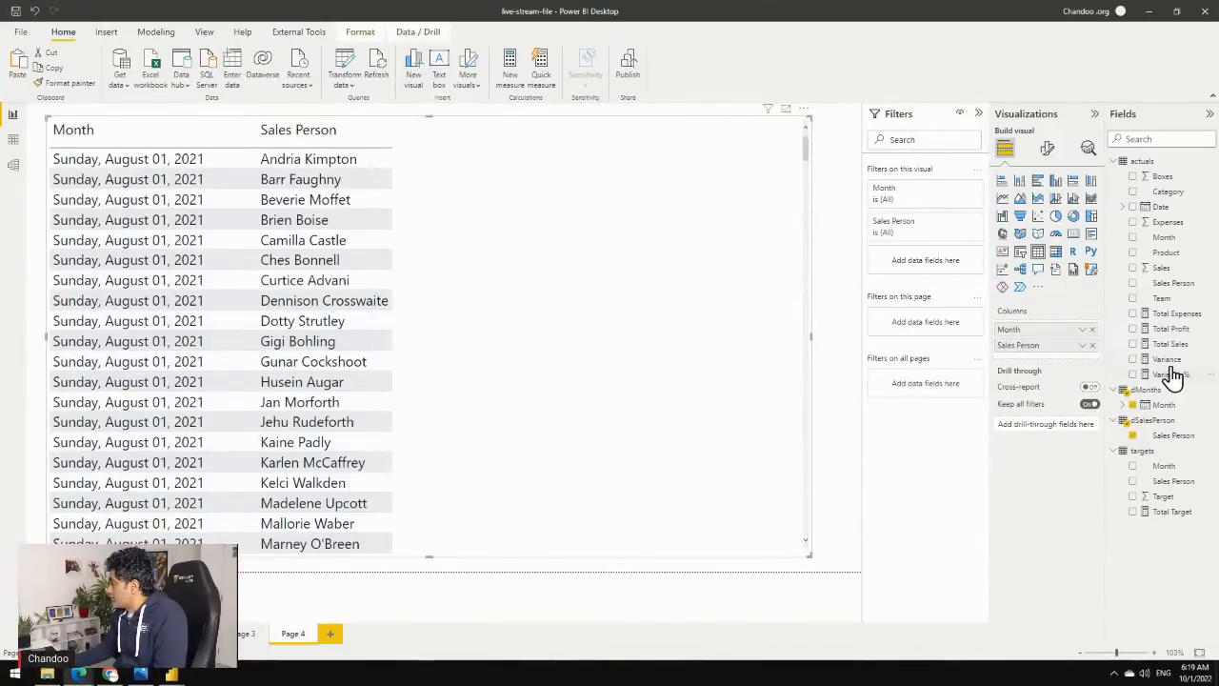
pyautogui.moveTo(1174, 371); pyautogui.dragTo(1015, 362)
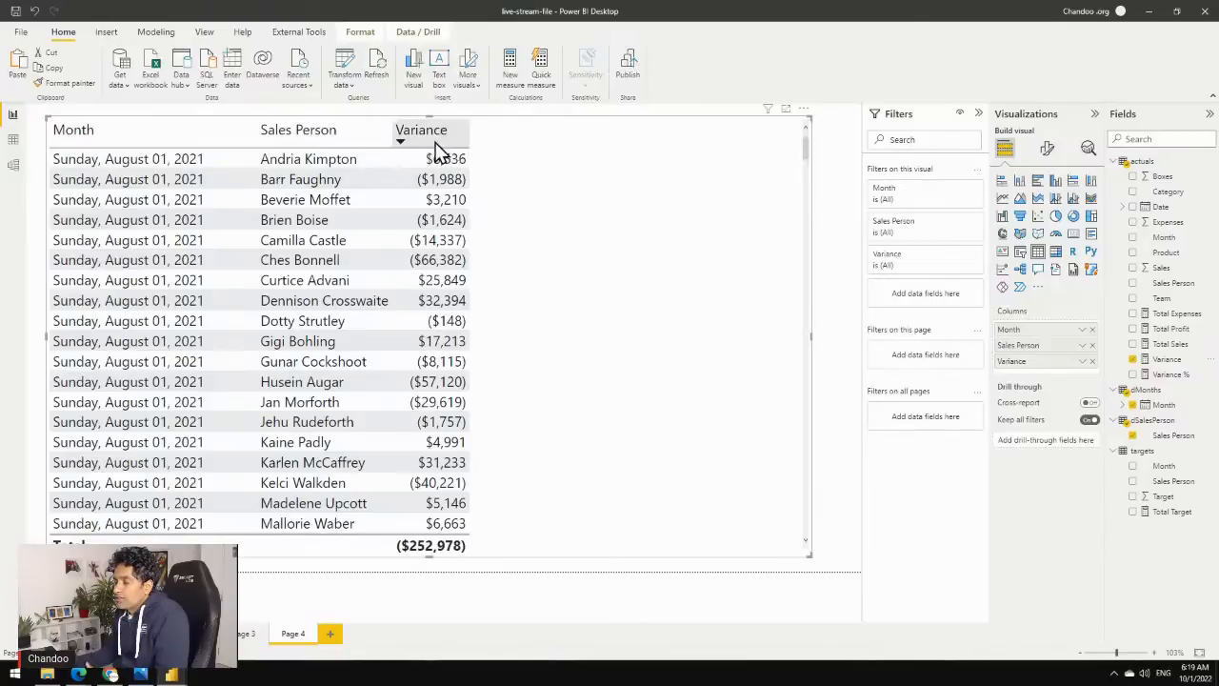
# Sort the table by Variance in descending order, look through its rows, and check the analysis themes.
pyautogui.click(402, 143)
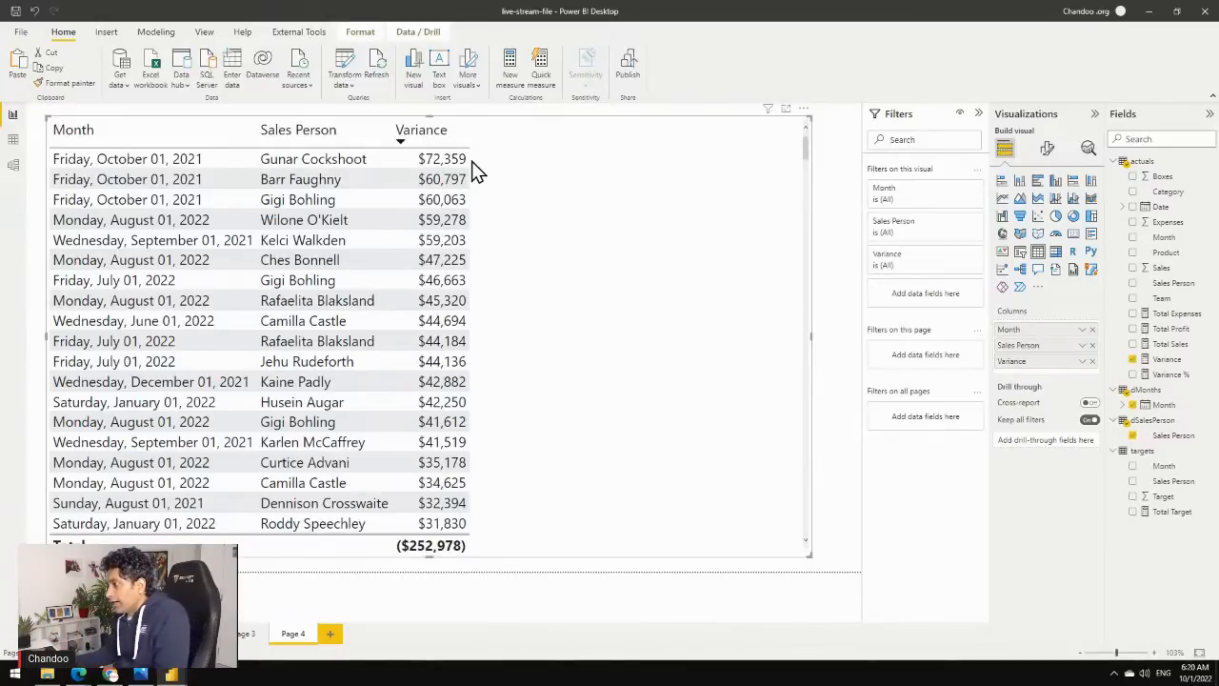
pyautogui.scroll(-4, 463, 422)
pyautogui.scroll(4, 463, 422)
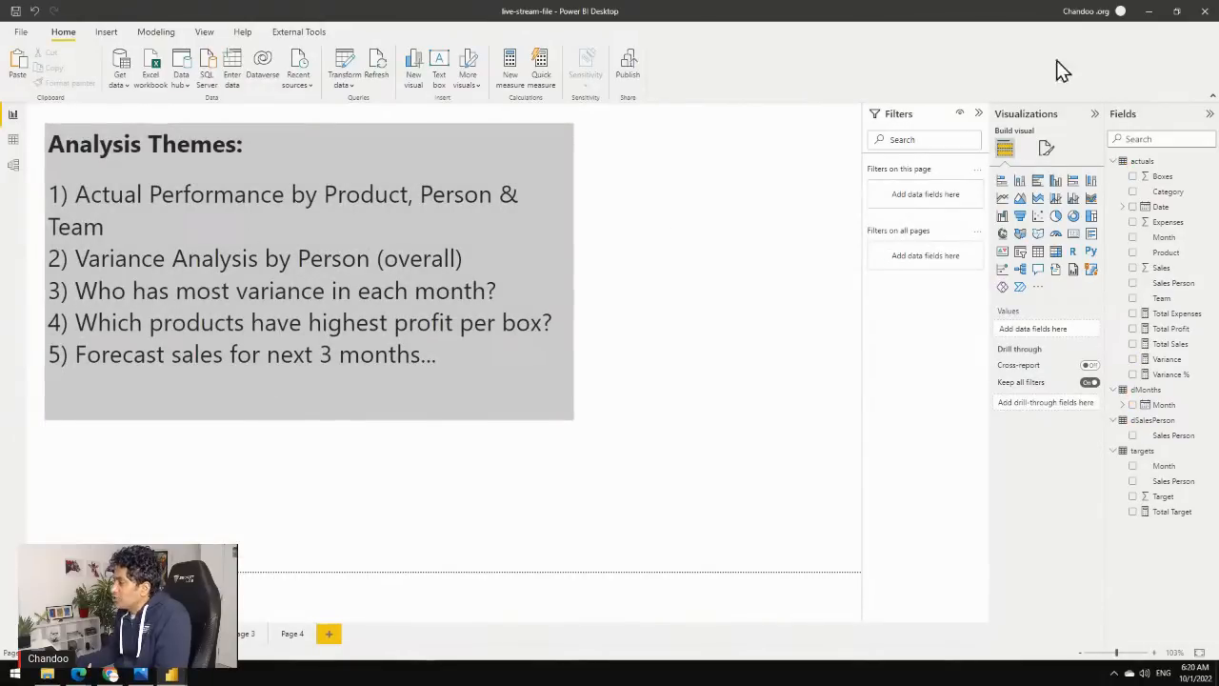
pyautogui.click(298, 638)
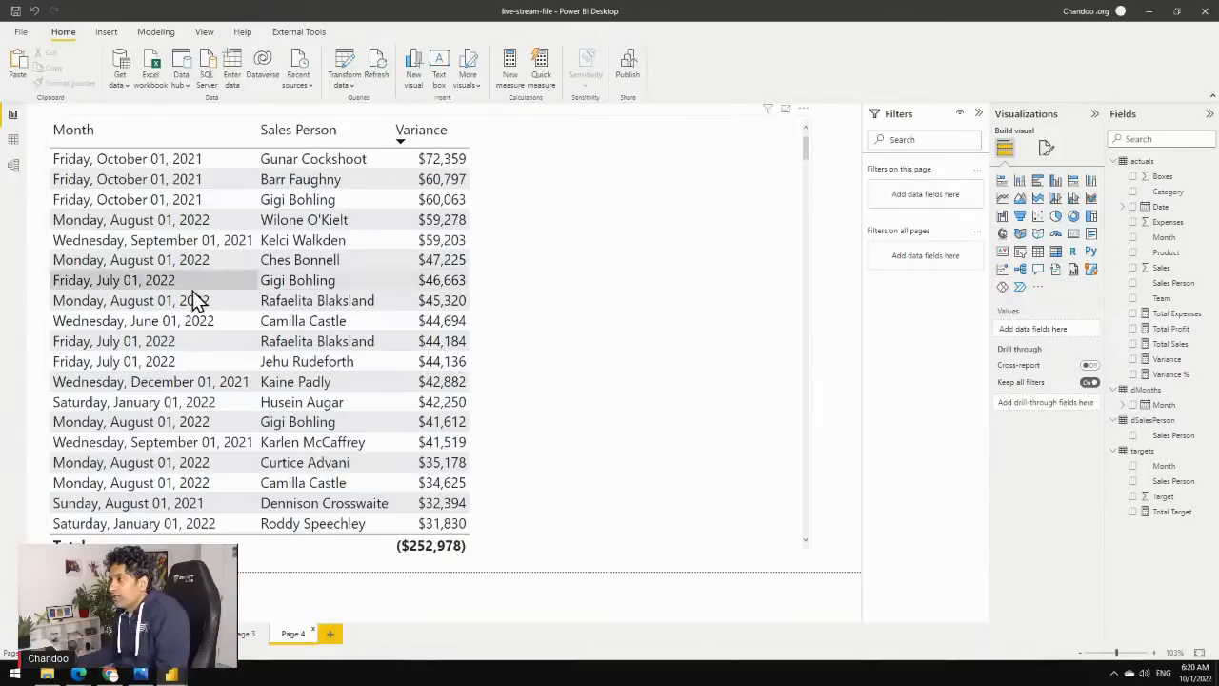
# Sort the table by Month in ascending order, with Variance in descending order as the secondary sort.
pyautogui.click(57, 145)
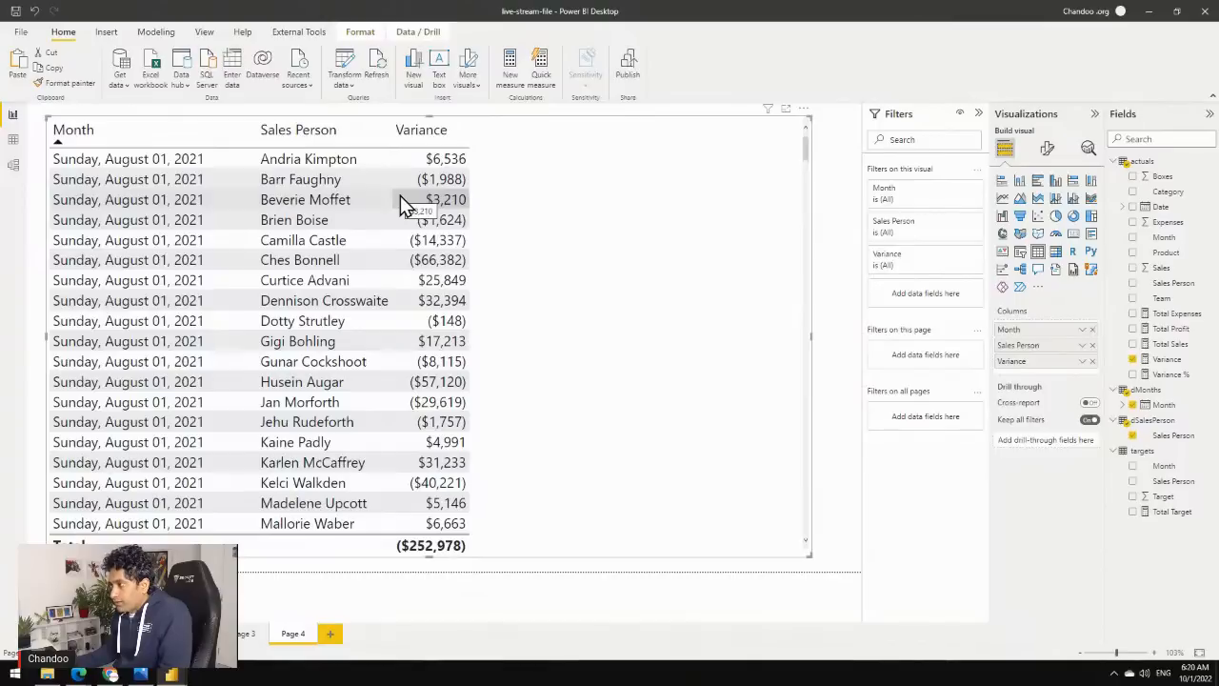
pyautogui.click(400, 139)
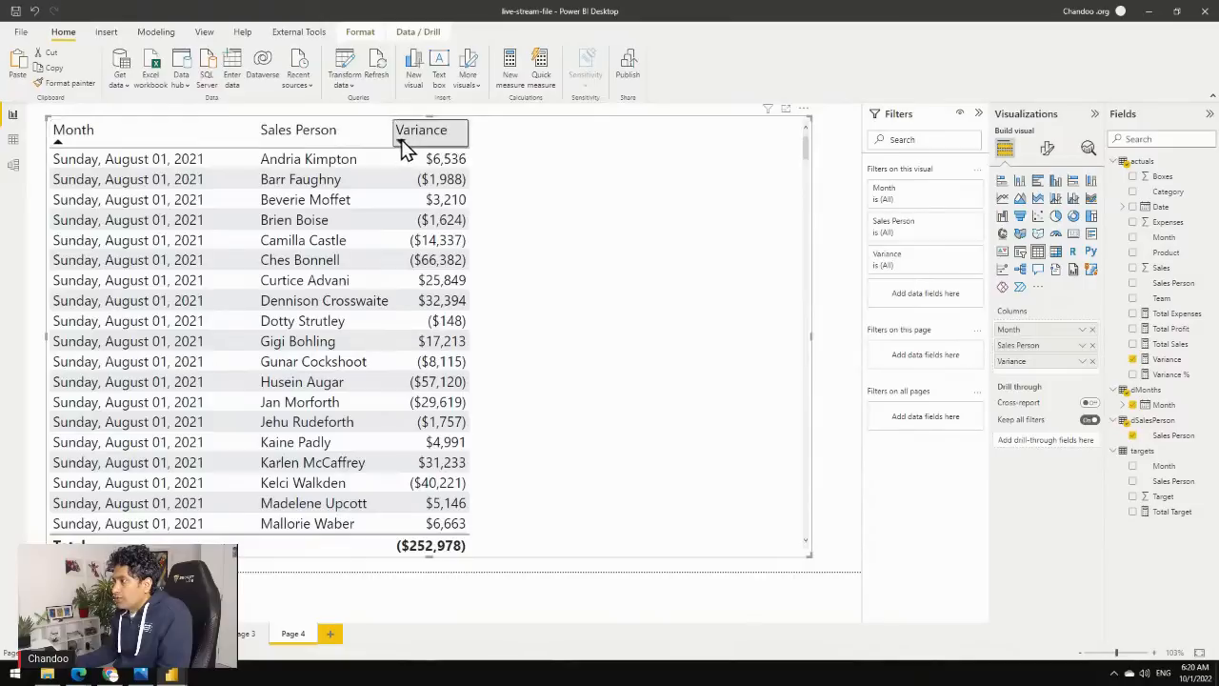
pyautogui.click(94, 143)
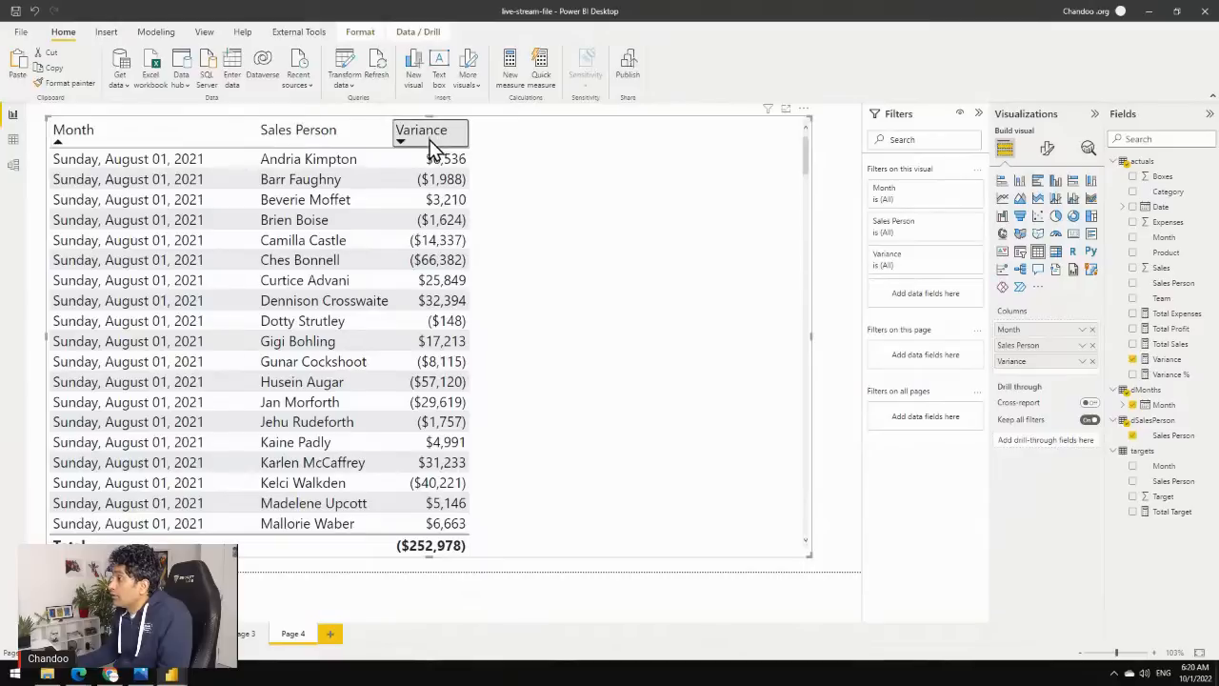
pyautogui.click(428, 144)
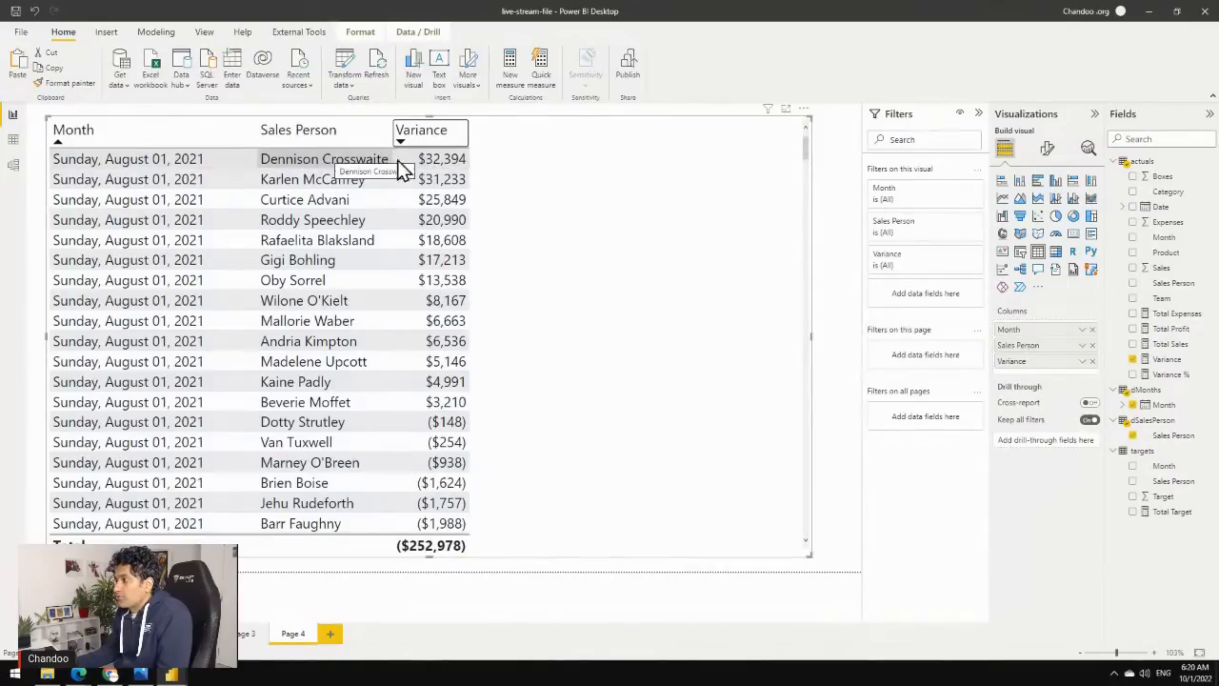
# Examine the sales people's variances within each month and compare them with the theme "Who has most variance in each month?".
pyautogui.scroll(-5, 389, 391)
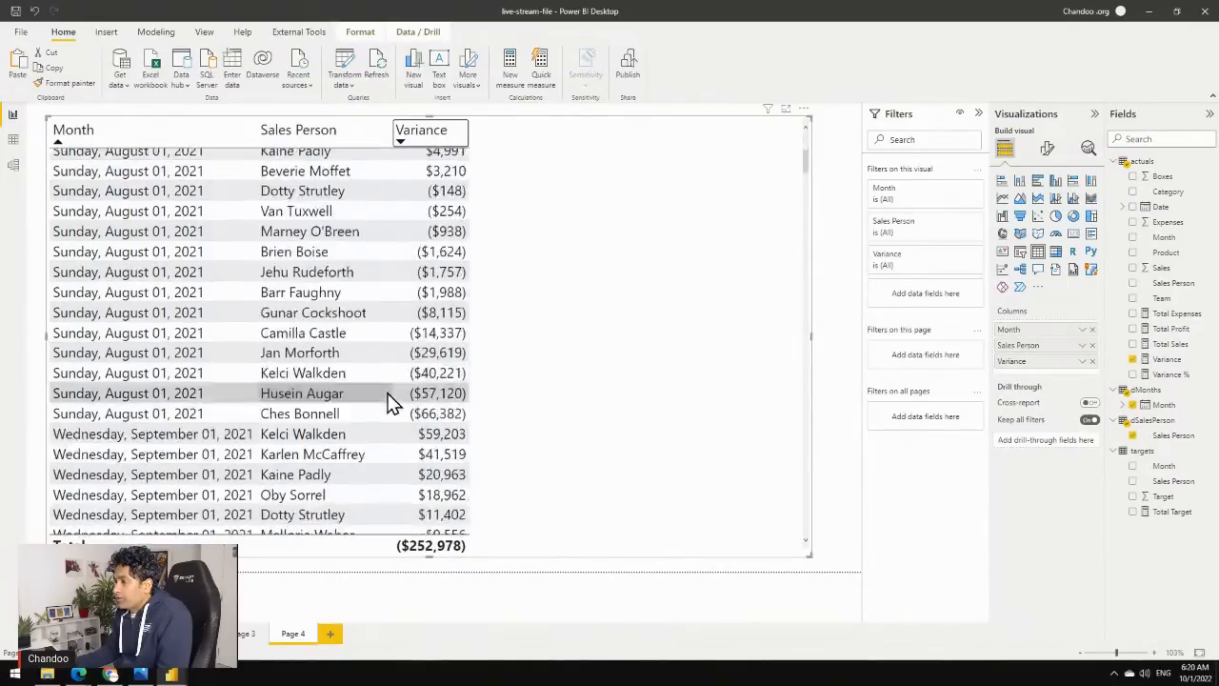
pyautogui.scroll(-4, 307, 388)
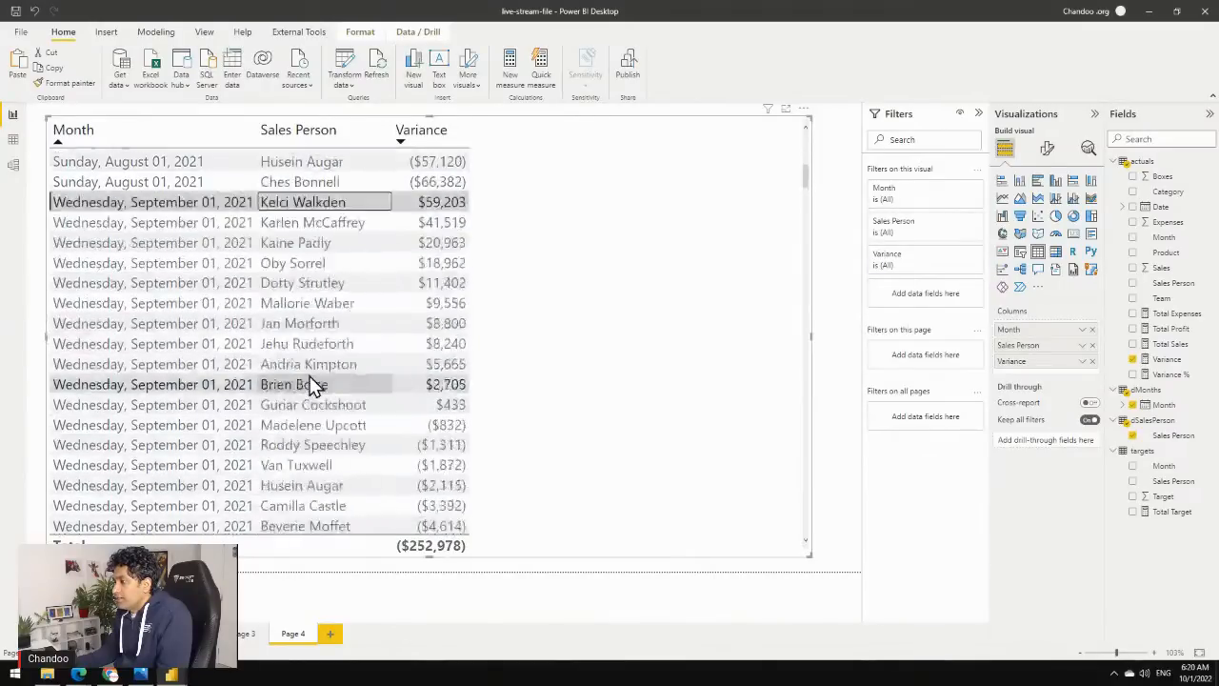
pyautogui.scroll(-6, 310, 381)
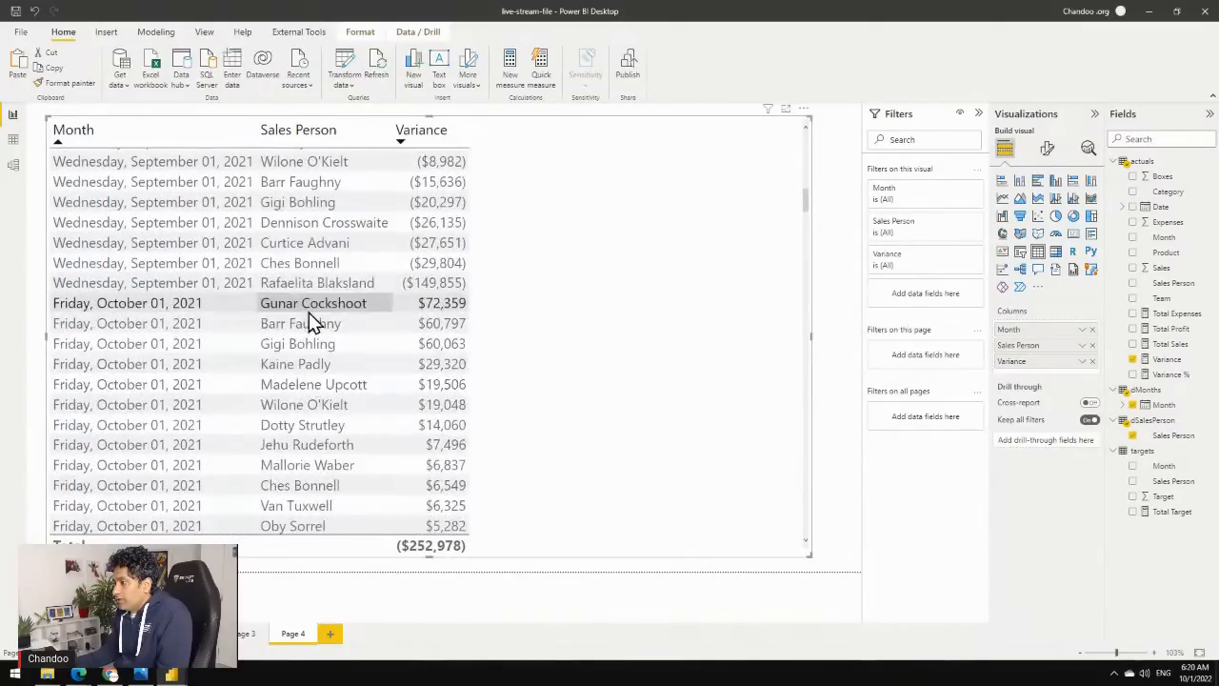
pyautogui.click(311, 306)
pyautogui.scroll(-6, 346, 392)
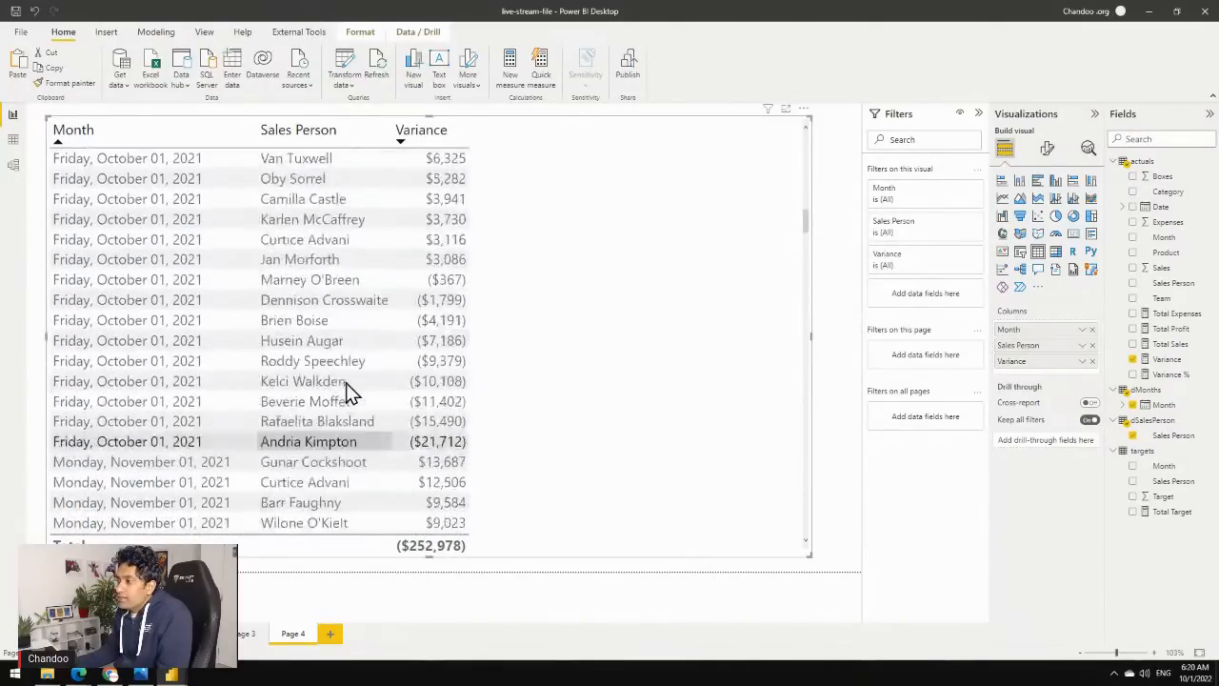
pyautogui.scroll(7, 347, 391)
pyautogui.scroll(12, 347, 390)
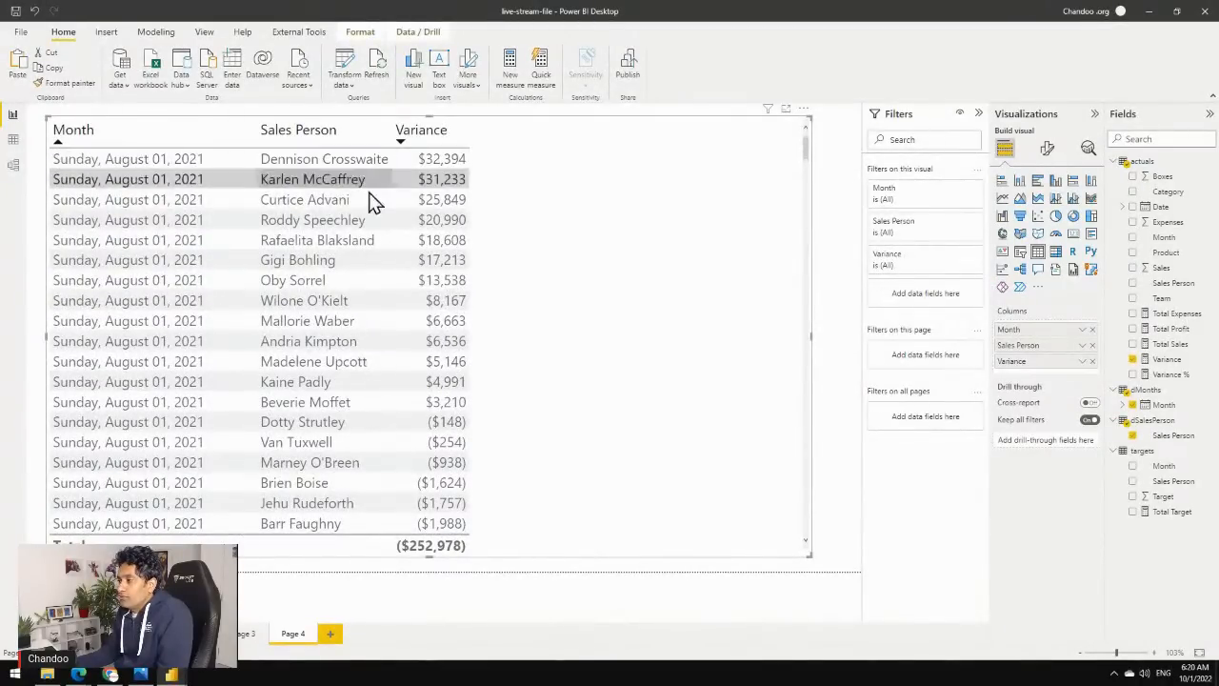
pyautogui.click(580, 590)
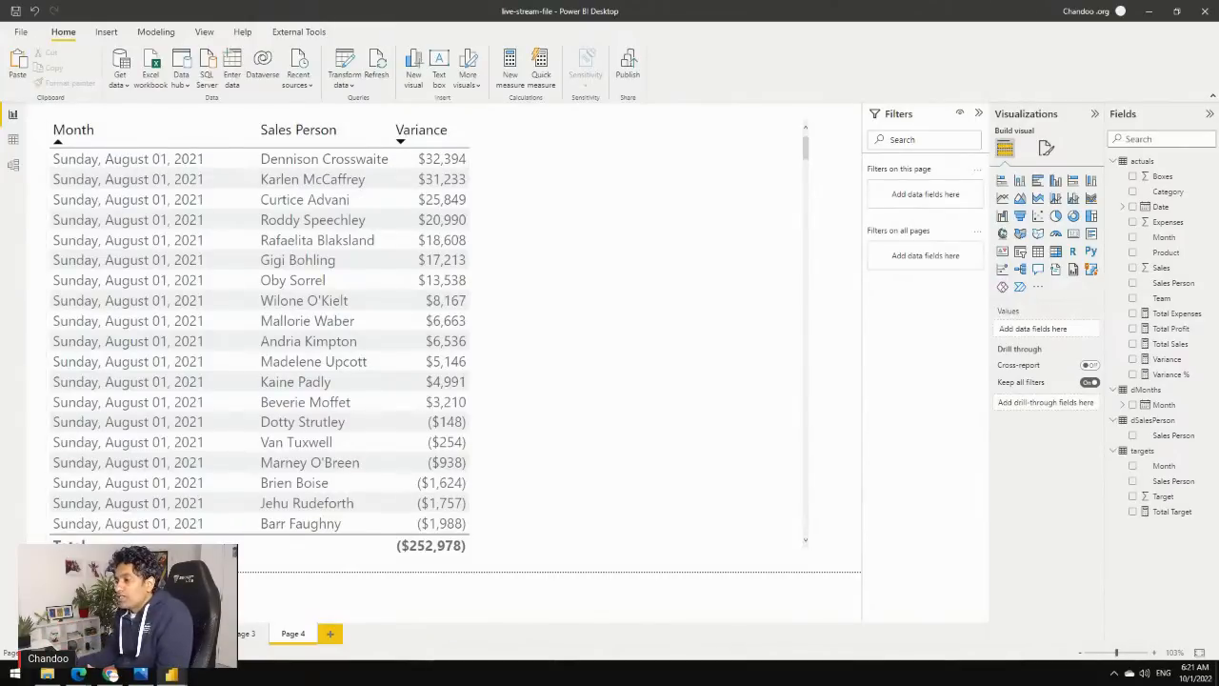
pyautogui.click(149, 634)
pyautogui.moveTo(78, 293); pyautogui.dragTo(516, 291)
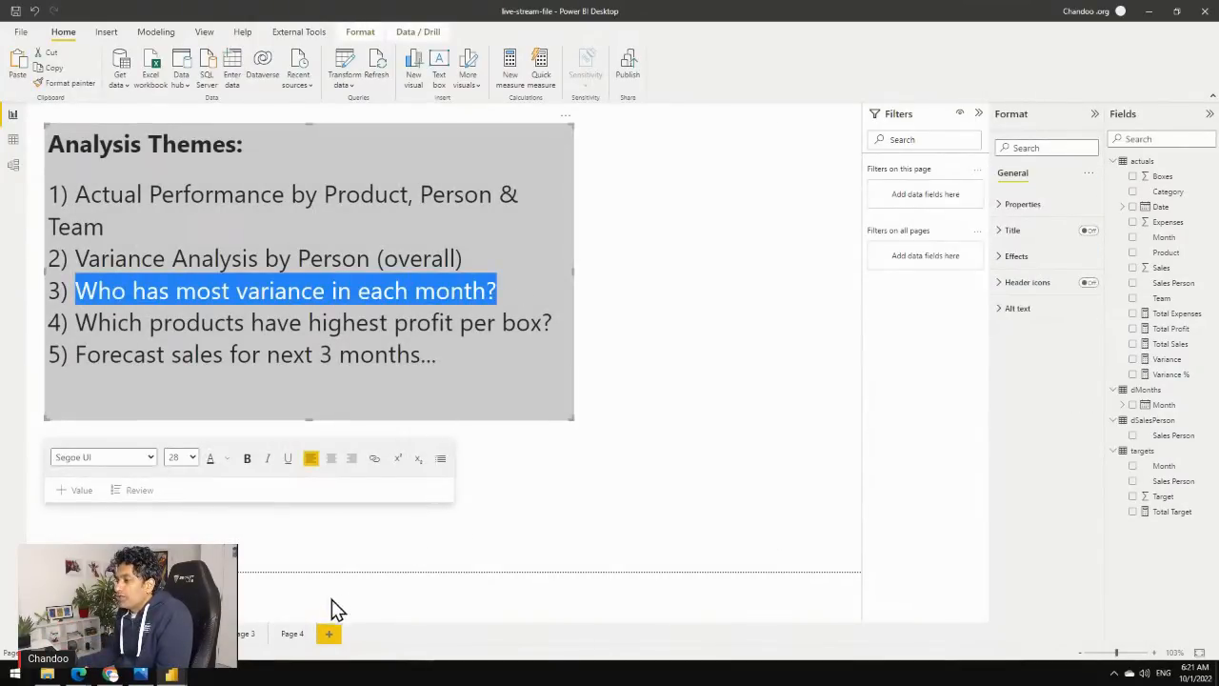
pyautogui.click(294, 636)
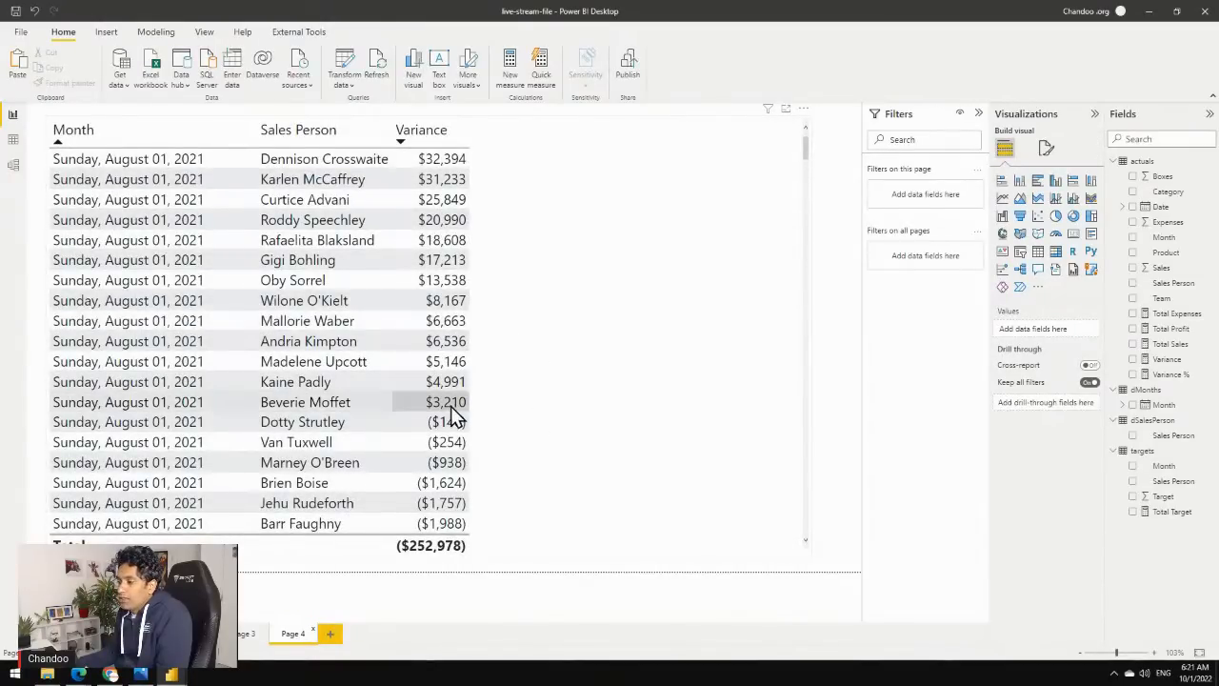
# Narrow the table visual so that it fits closely around its three columns.
pyautogui.click(780, 265)
pyautogui.moveTo(809, 336); pyautogui.dragTo(517, 359)
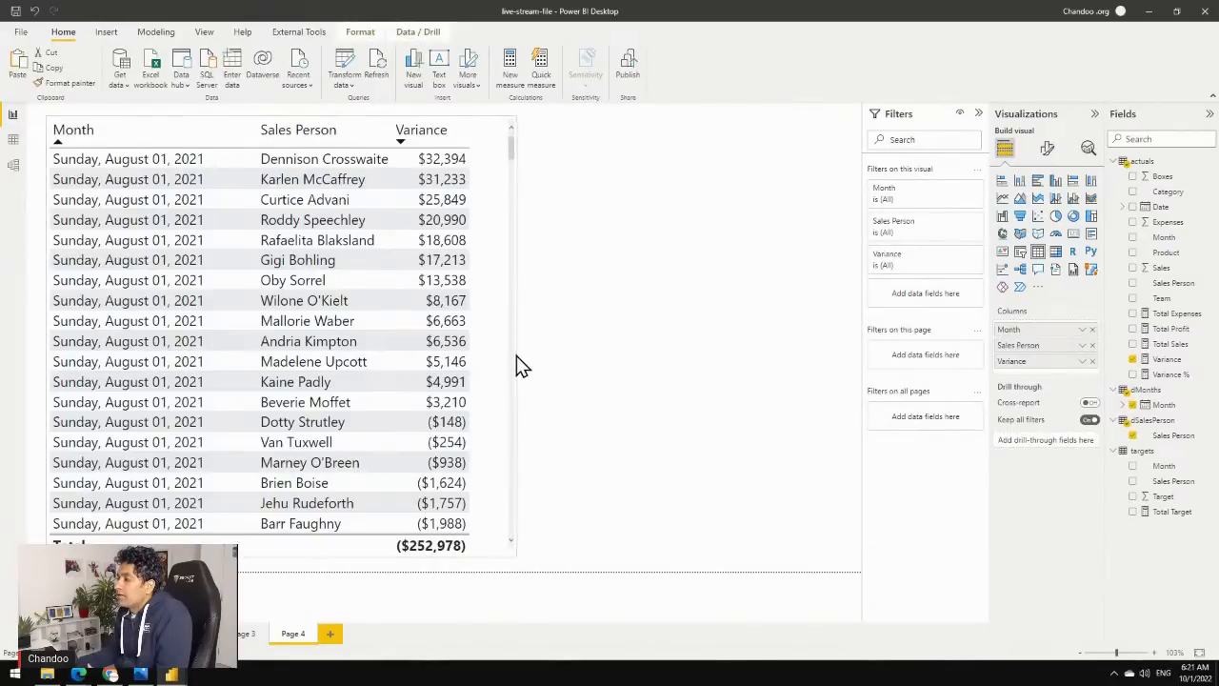
pyautogui.click(647, 329)
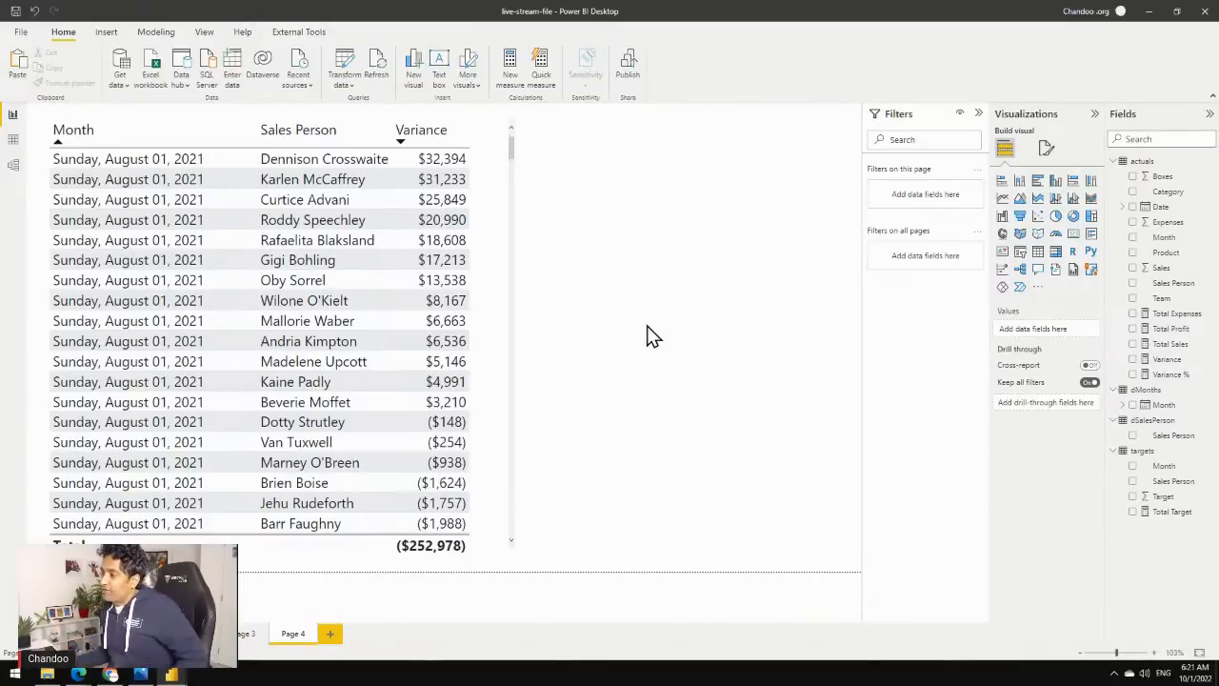
# Filter the table's Sales Person field with a Top N filter showing the top 1 by Variance, and apply it.
pyautogui.click(498, 267)
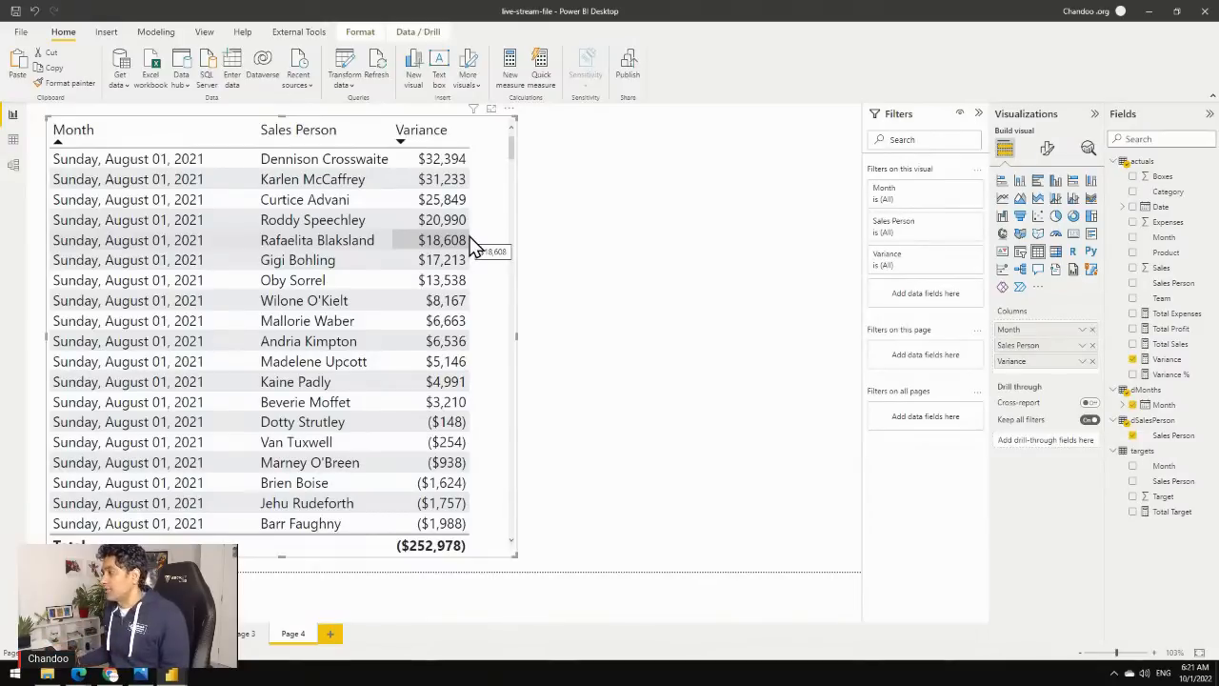
pyautogui.click(534, 234)
pyautogui.click(509, 223)
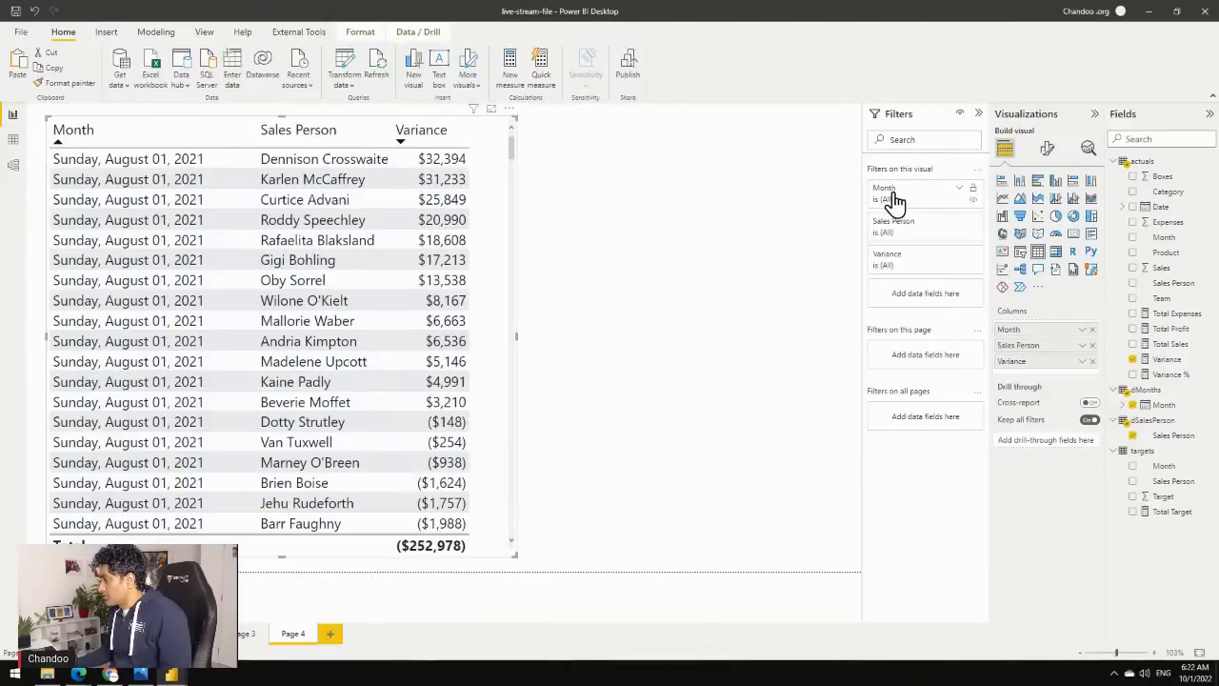
pyautogui.click(961, 225)
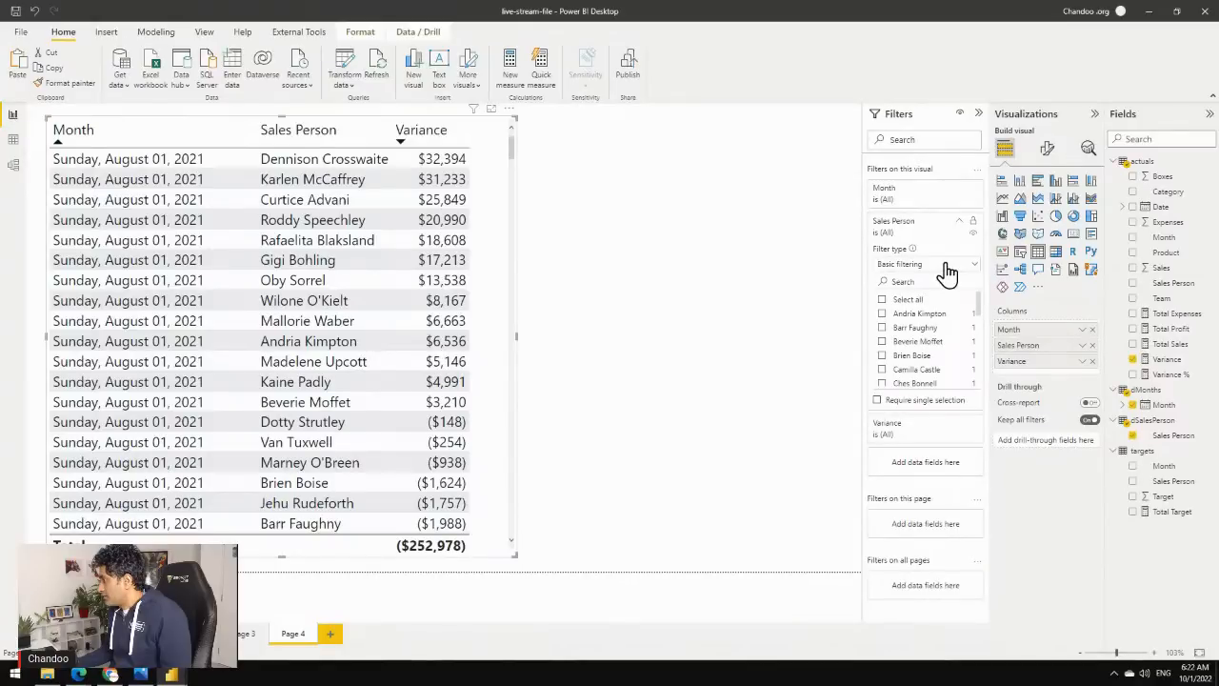
pyautogui.click(948, 267)
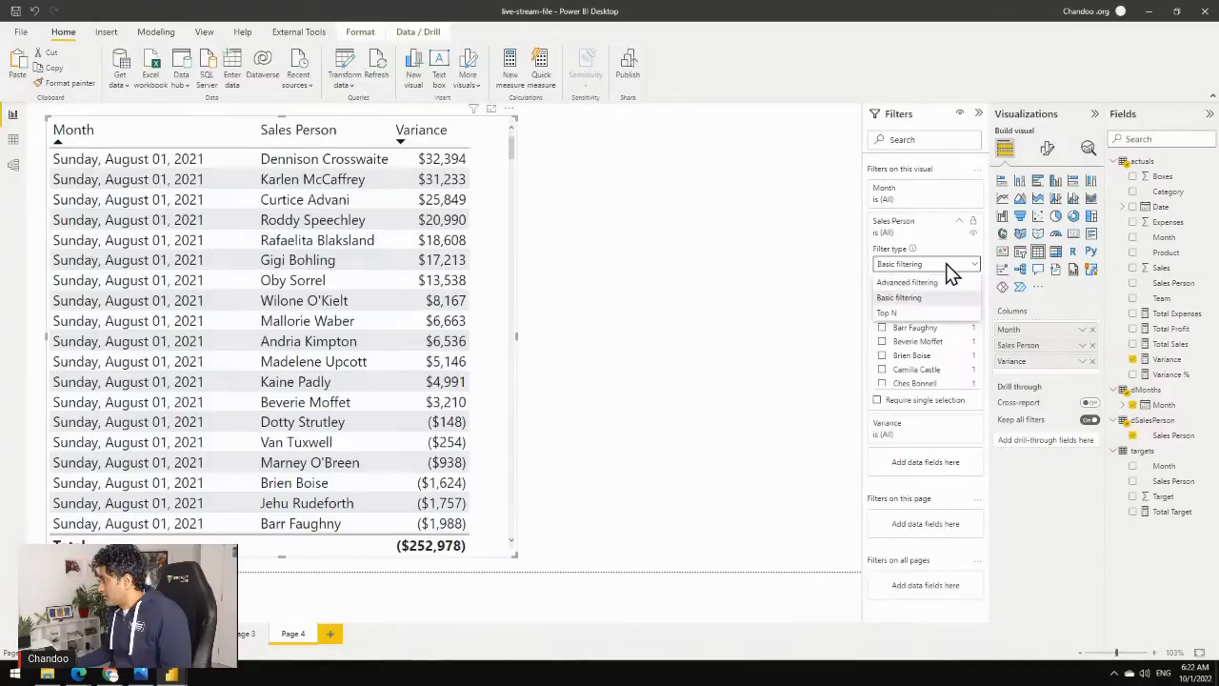
pyautogui.click(896, 313)
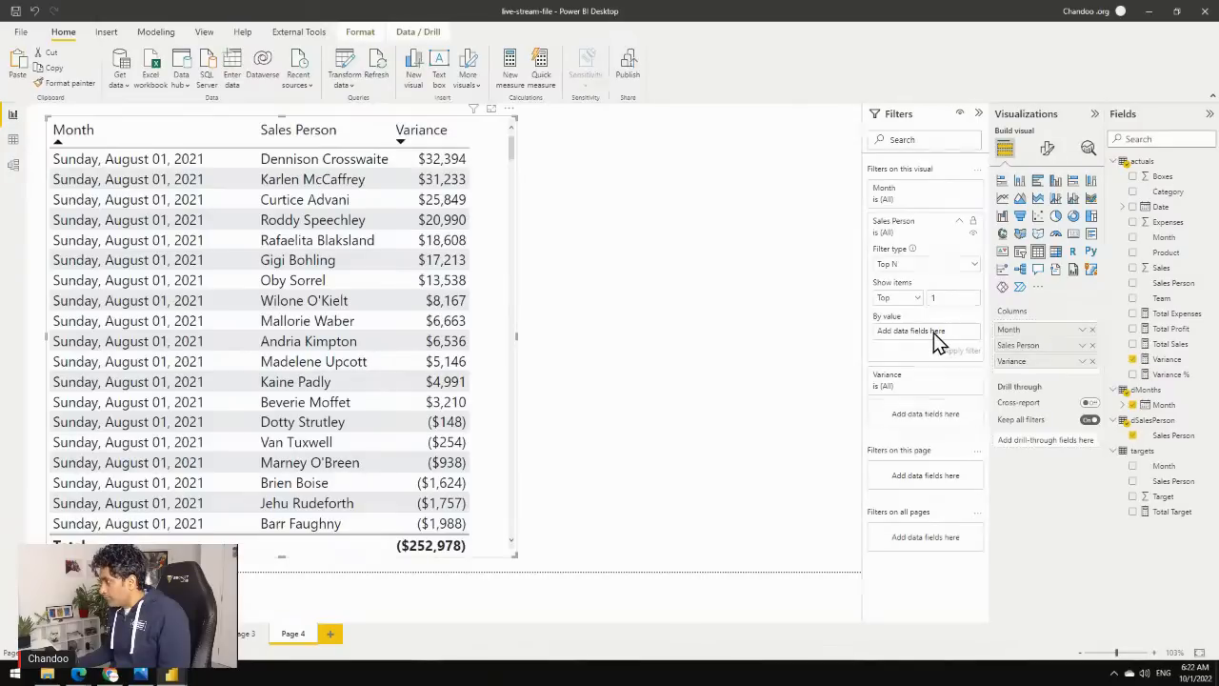
pyautogui.moveTo(1166, 369); pyautogui.dragTo(952, 358)
pyautogui.click(963, 352)
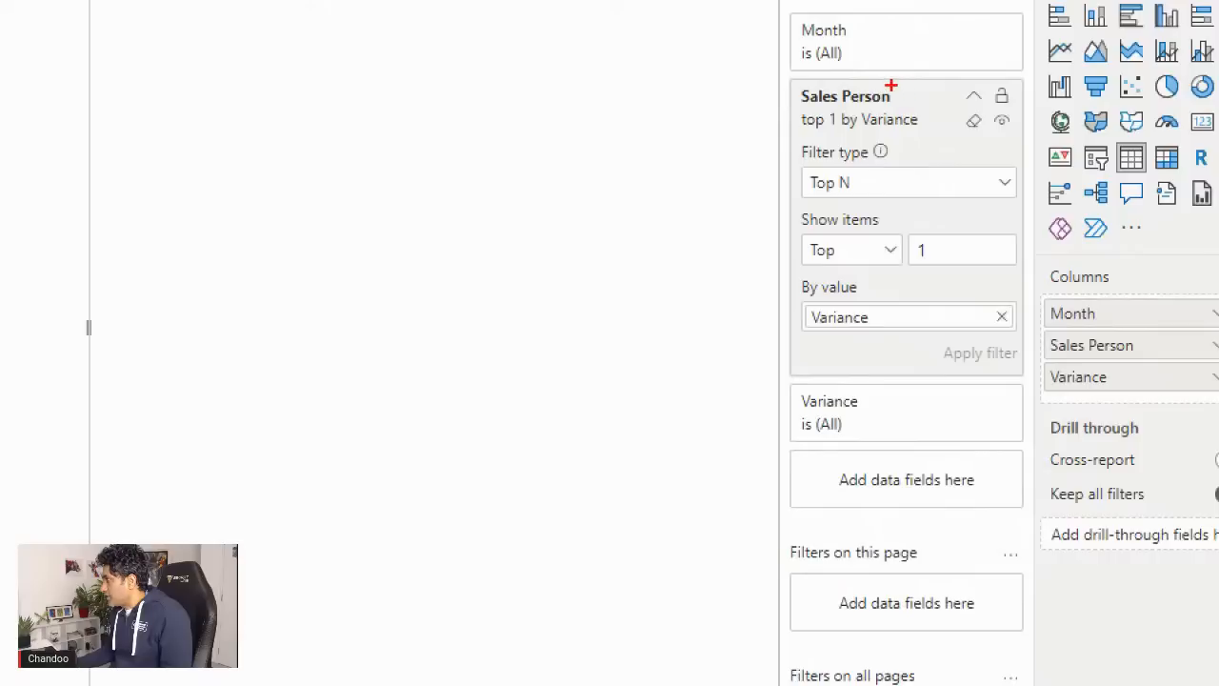
pyautogui.moveTo(890, 84)
pyautogui.mouseDown()
pyautogui.moveTo(783, 90)
pyautogui.moveTo(825, 136)
pyautogui.moveTo(919, 122)
pyautogui.mouseUp()
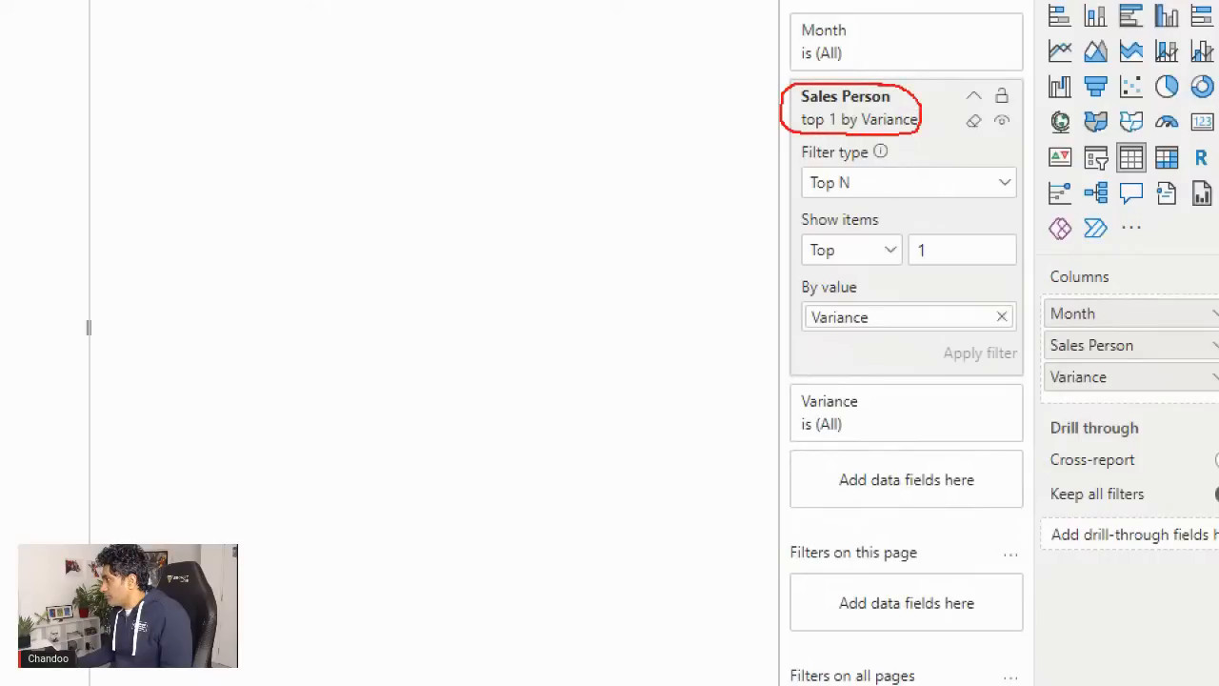
pyautogui.moveTo(848, 238)
pyautogui.mouseDown()
pyautogui.moveTo(791, 246)
pyautogui.moveTo(865, 261)
pyautogui.mouseUp()
pyautogui.moveTo(939, 235)
pyautogui.mouseDown()
pyautogui.moveTo(903, 271)
pyautogui.moveTo(934, 238)
pyautogui.mouseUp()
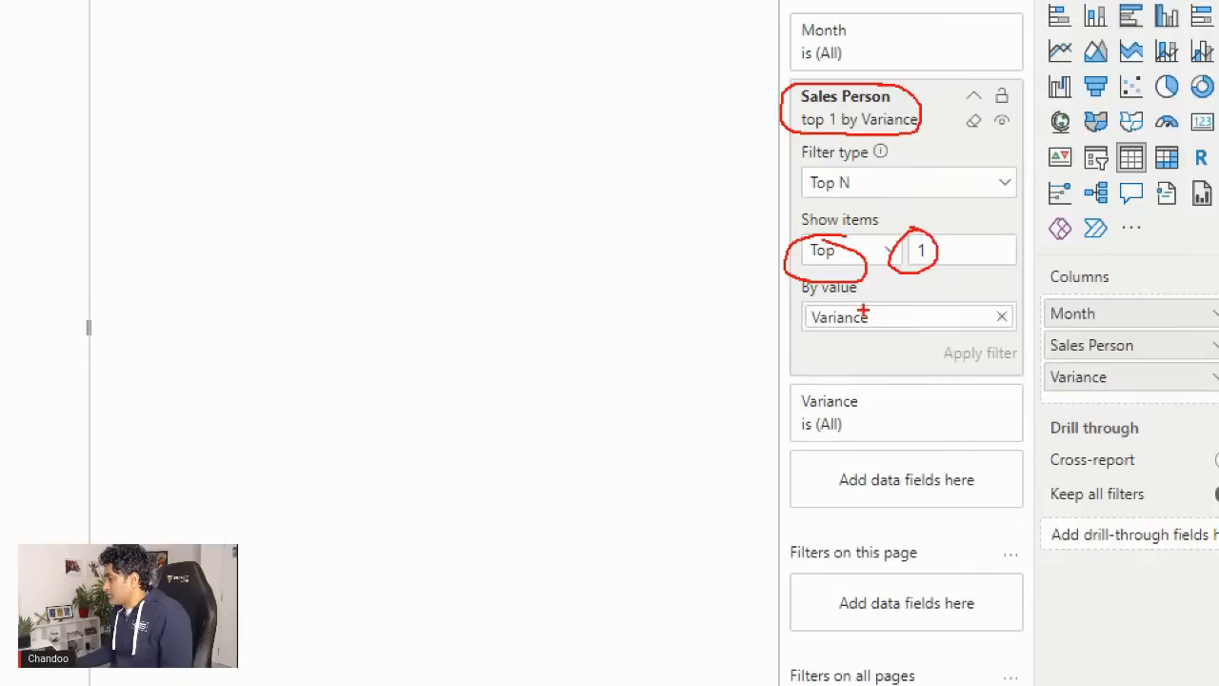
pyautogui.moveTo(842, 298)
pyautogui.mouseDown()
pyautogui.moveTo(810, 301)
pyautogui.moveTo(869, 303)
pyautogui.mouseUp()
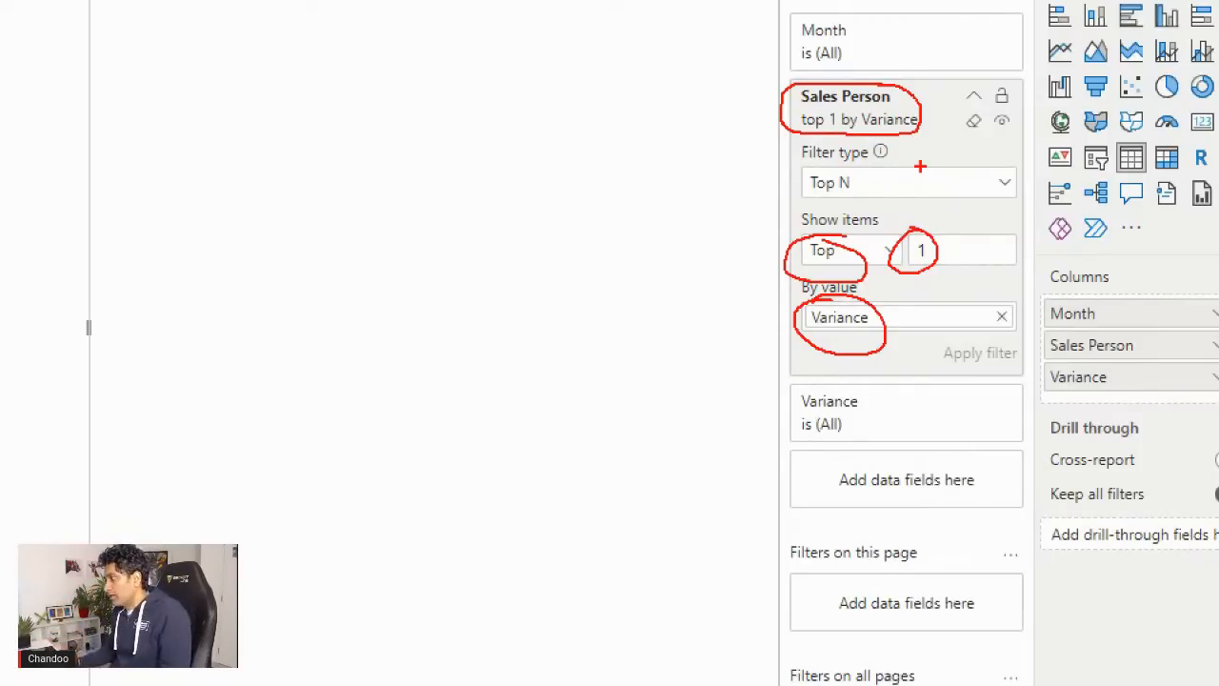
pyautogui.press('Escape')
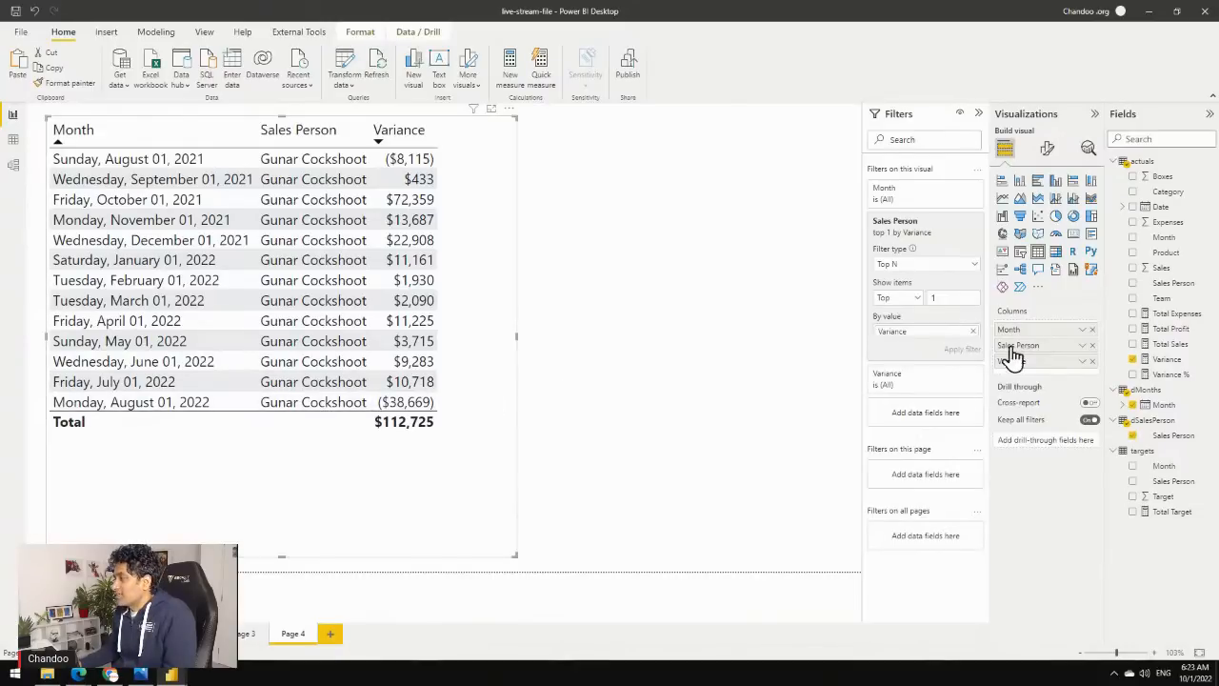
# Clear the Top N filter from the table's Sales Person field and collapse its filter card.
pyautogui.click(958, 235)
pyautogui.click(712, 297)
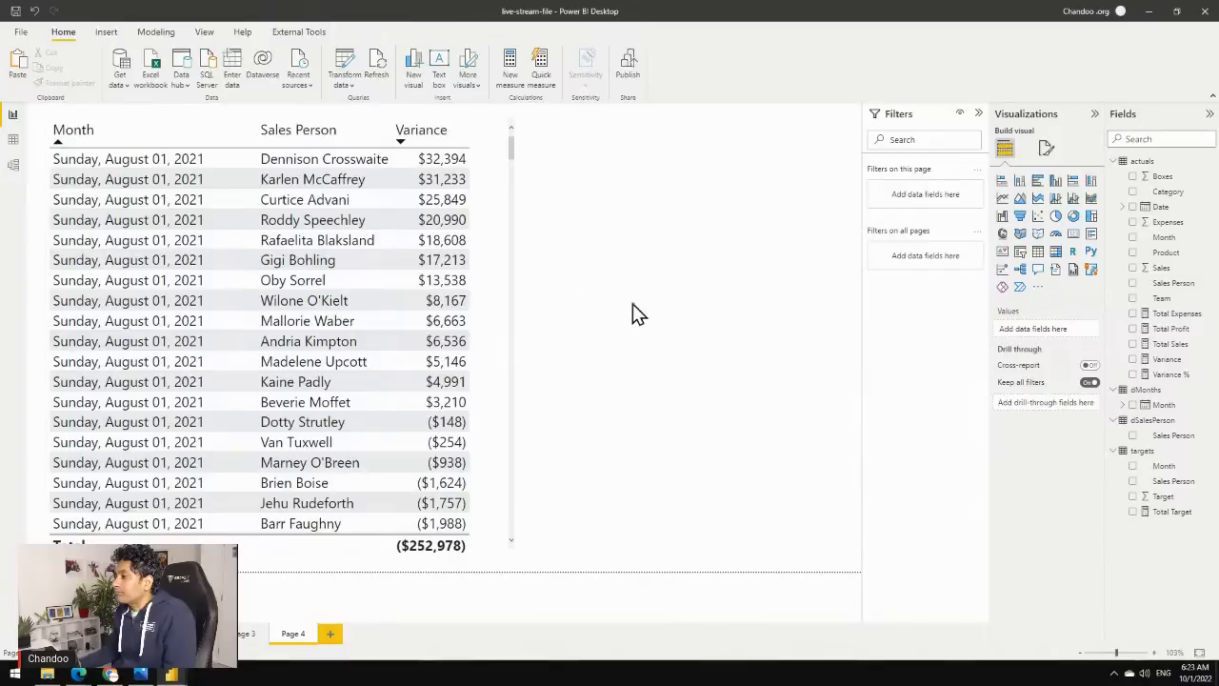
pyautogui.click(499, 271)
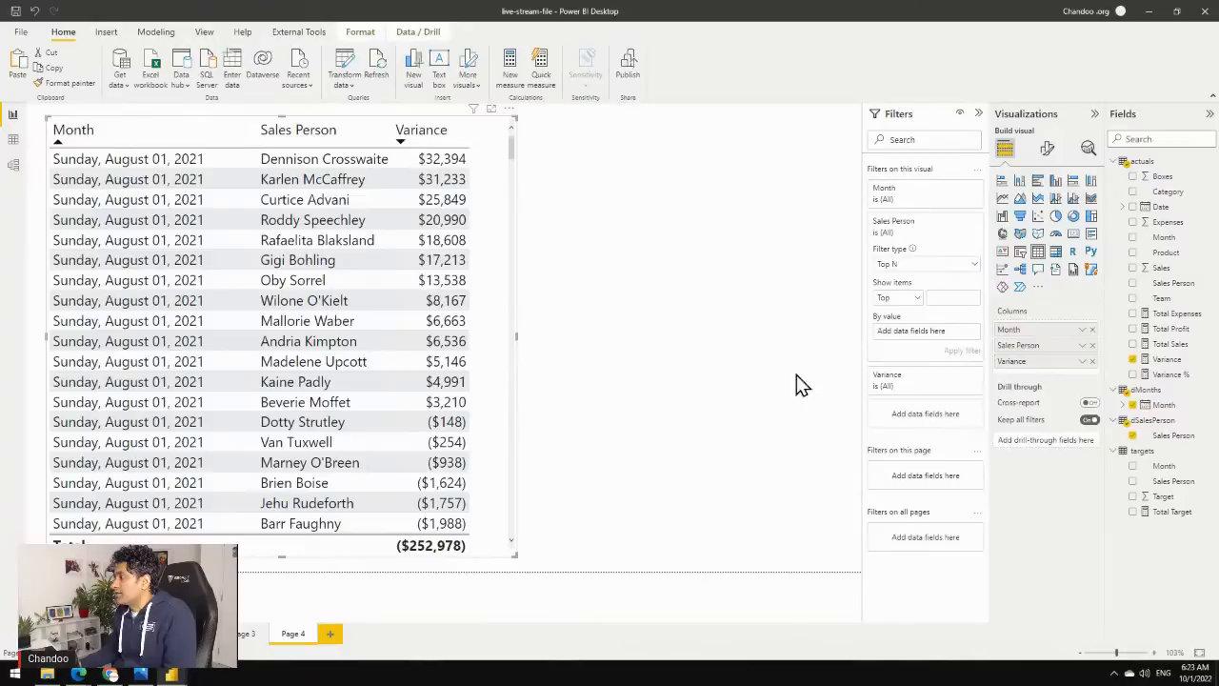
pyautogui.click(960, 222)
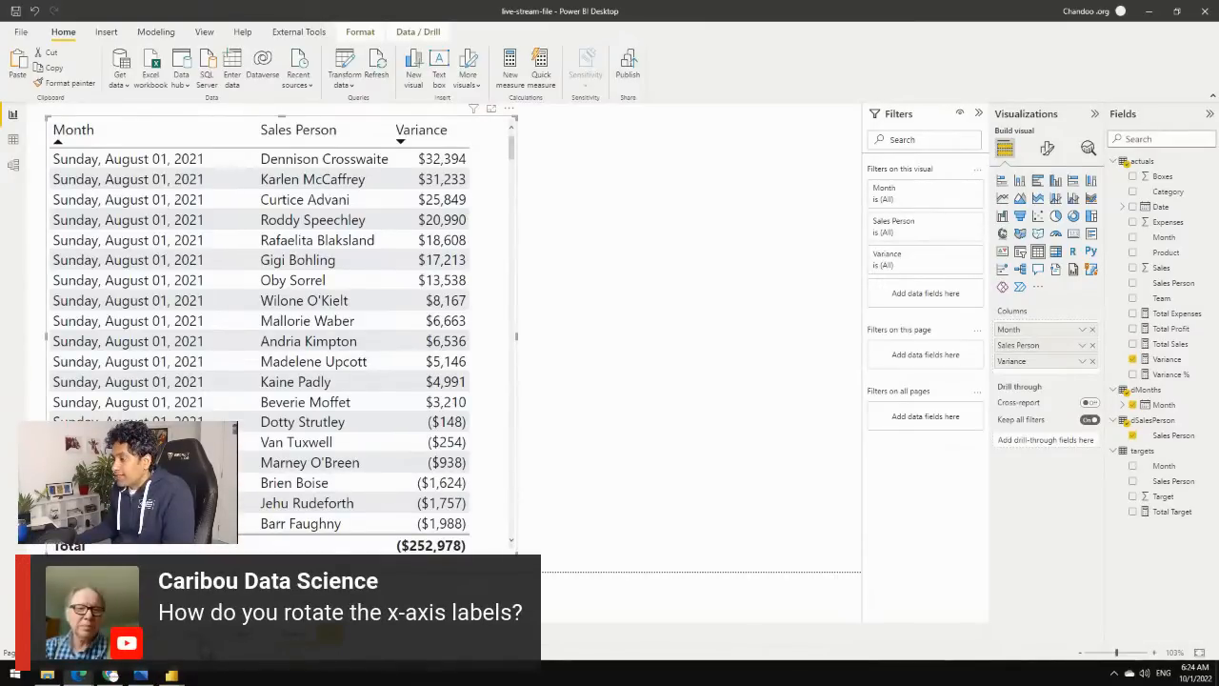
# Go to the page with the Variance by Sales Person column chart and examine its X-axis Values and Title formatting options for label rotation.
pyautogui.click(243, 635)
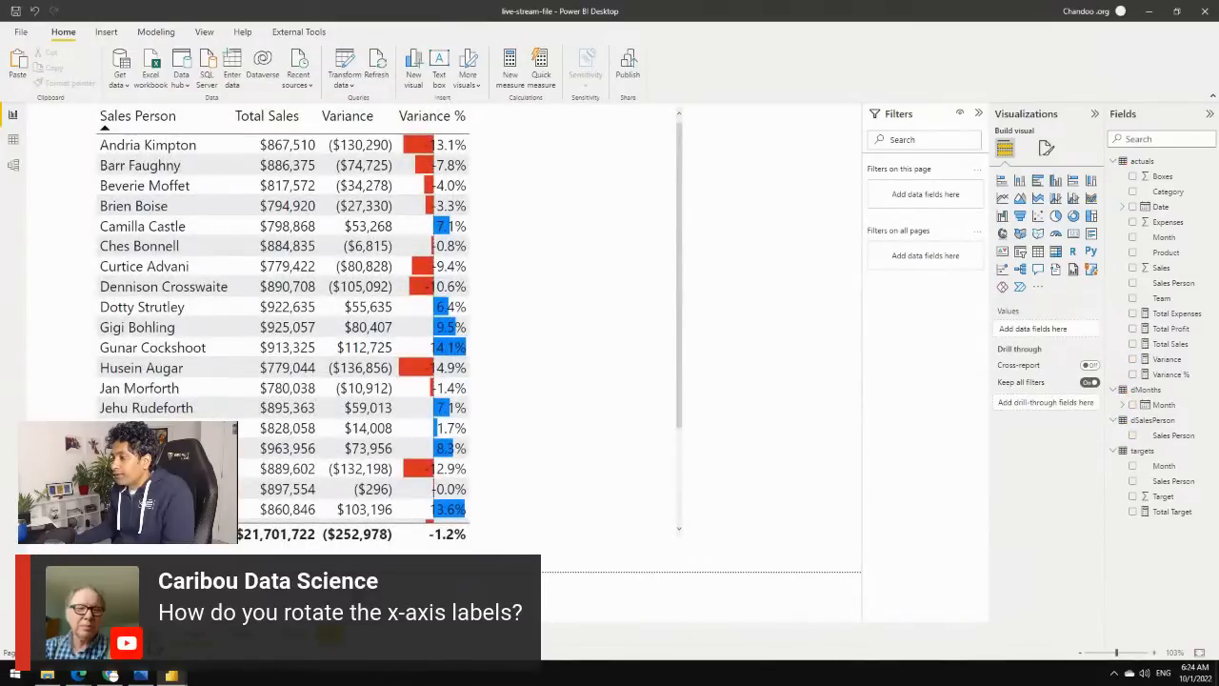
pyautogui.click(292, 635)
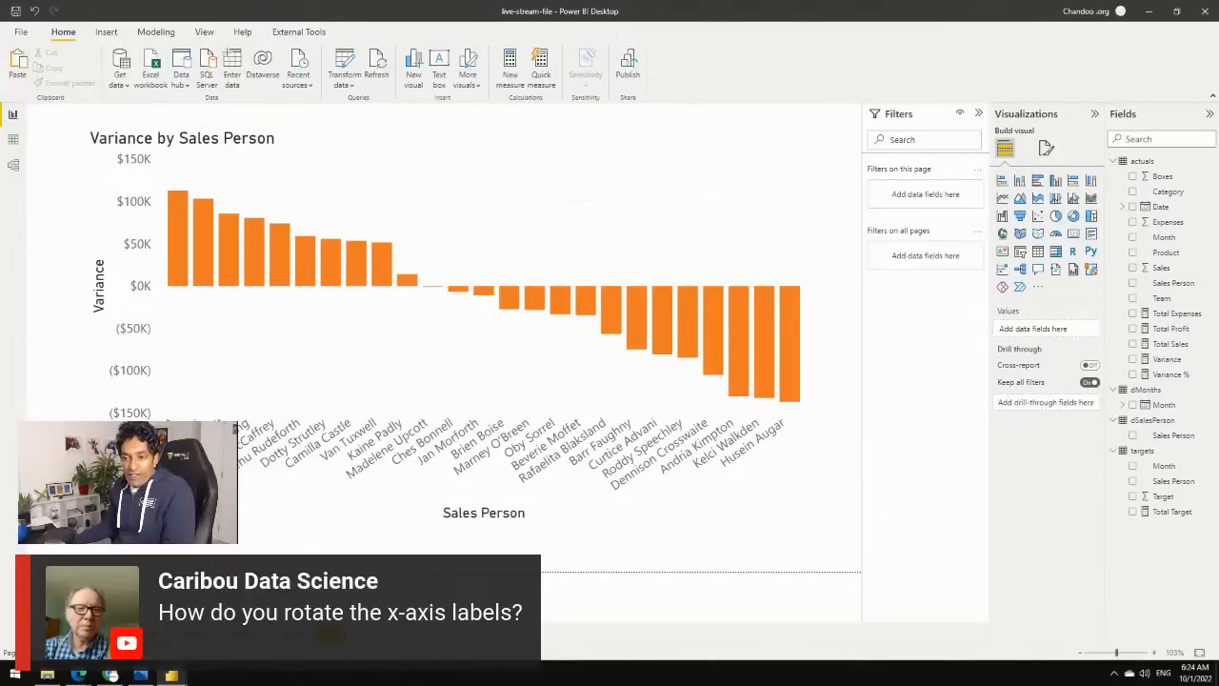
pyautogui.click(754, 439)
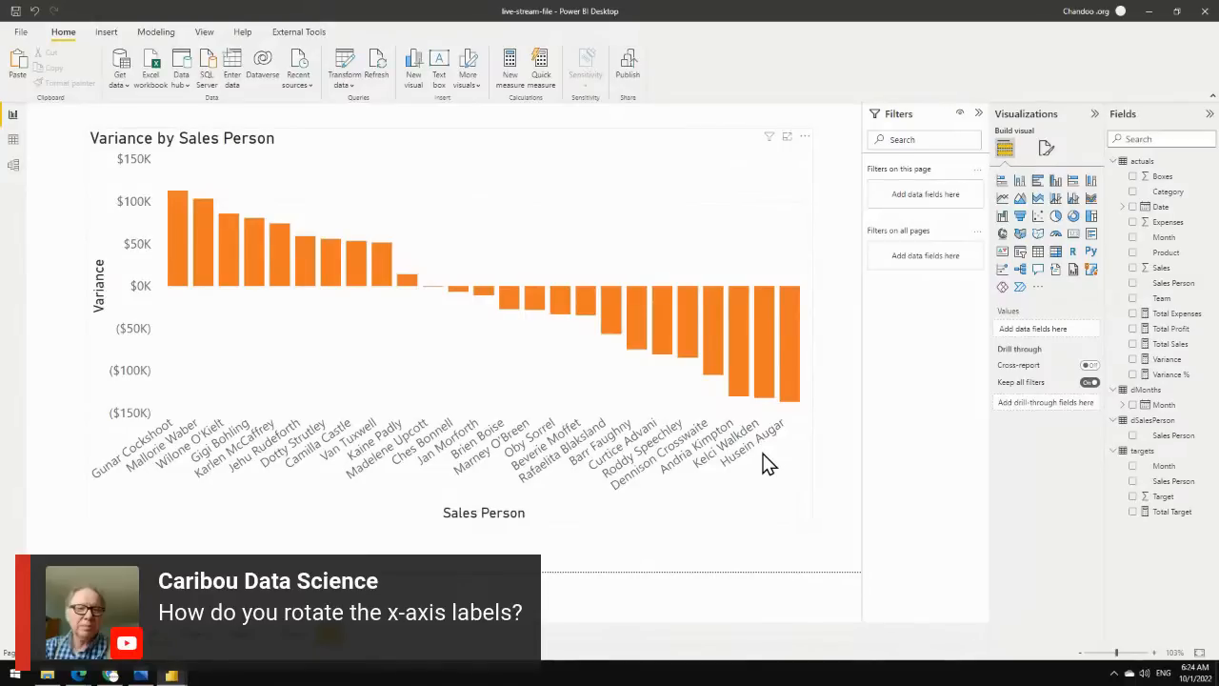
pyautogui.click(1046, 149)
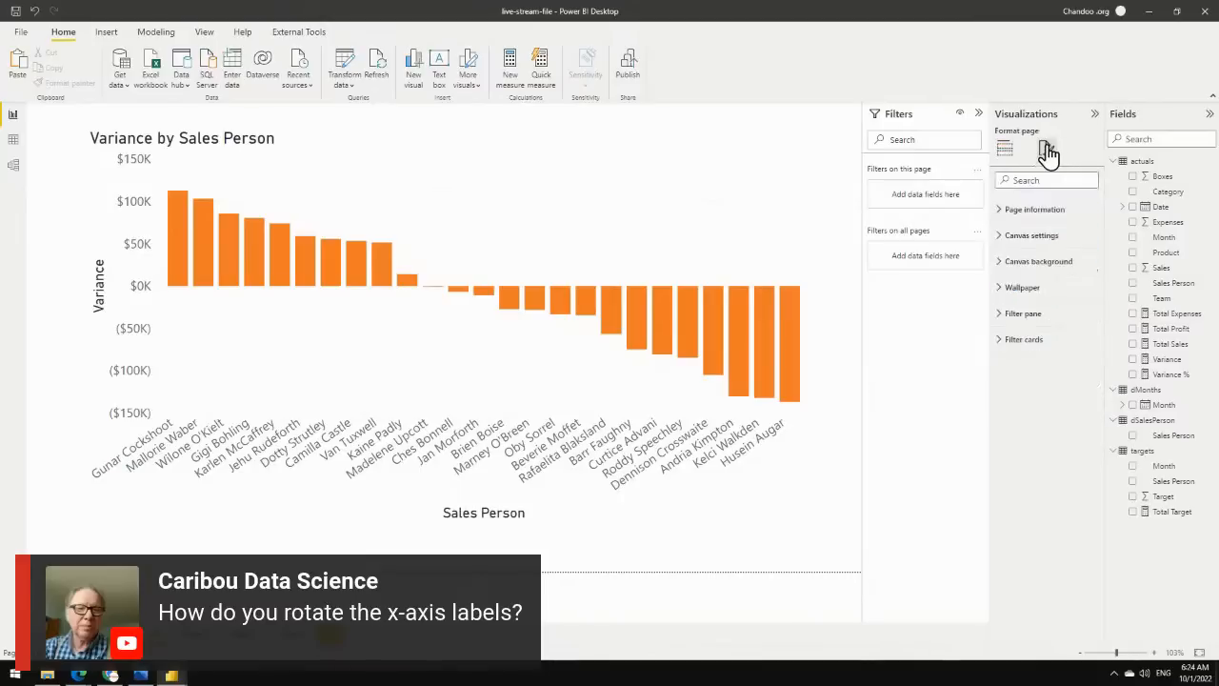
pyautogui.click(787, 520)
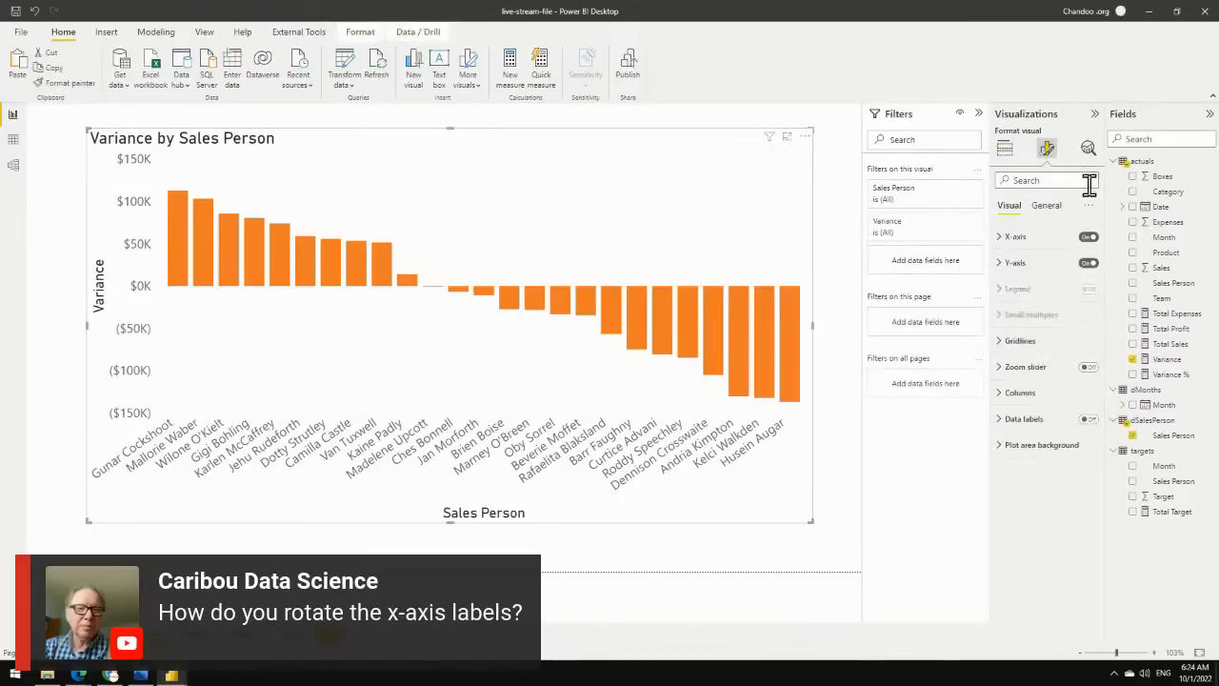
pyautogui.click(1009, 238)
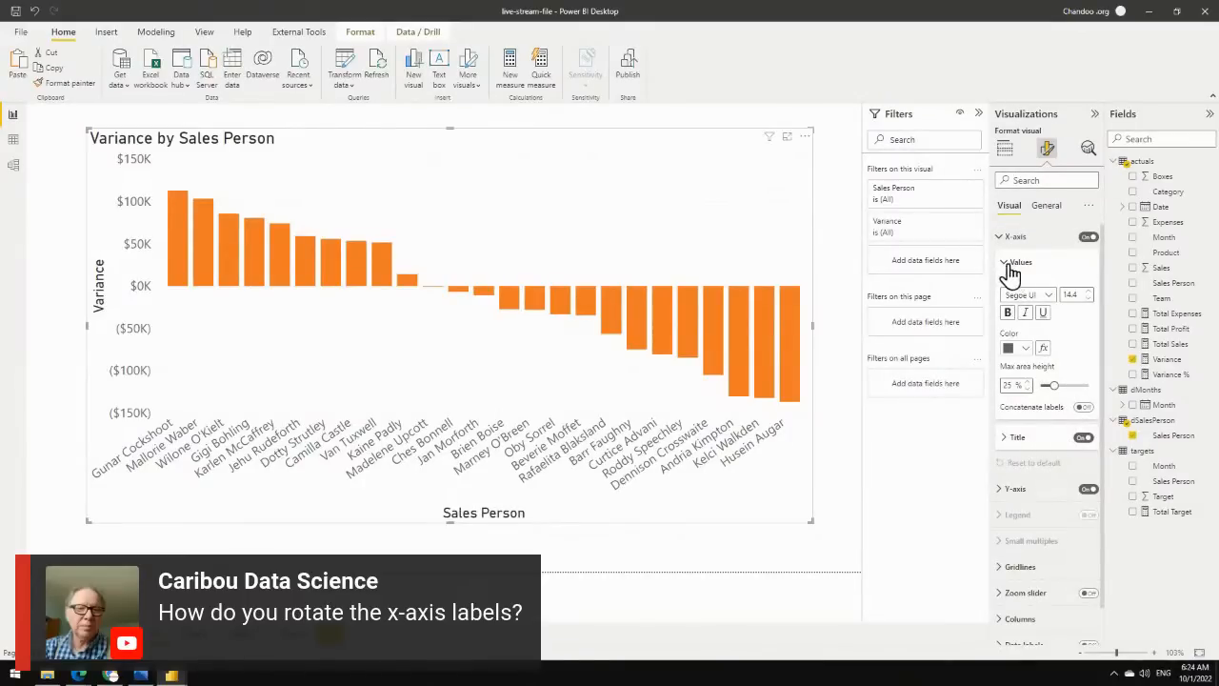
pyautogui.click(1007, 438)
pyautogui.scroll(-3, 1031, 431)
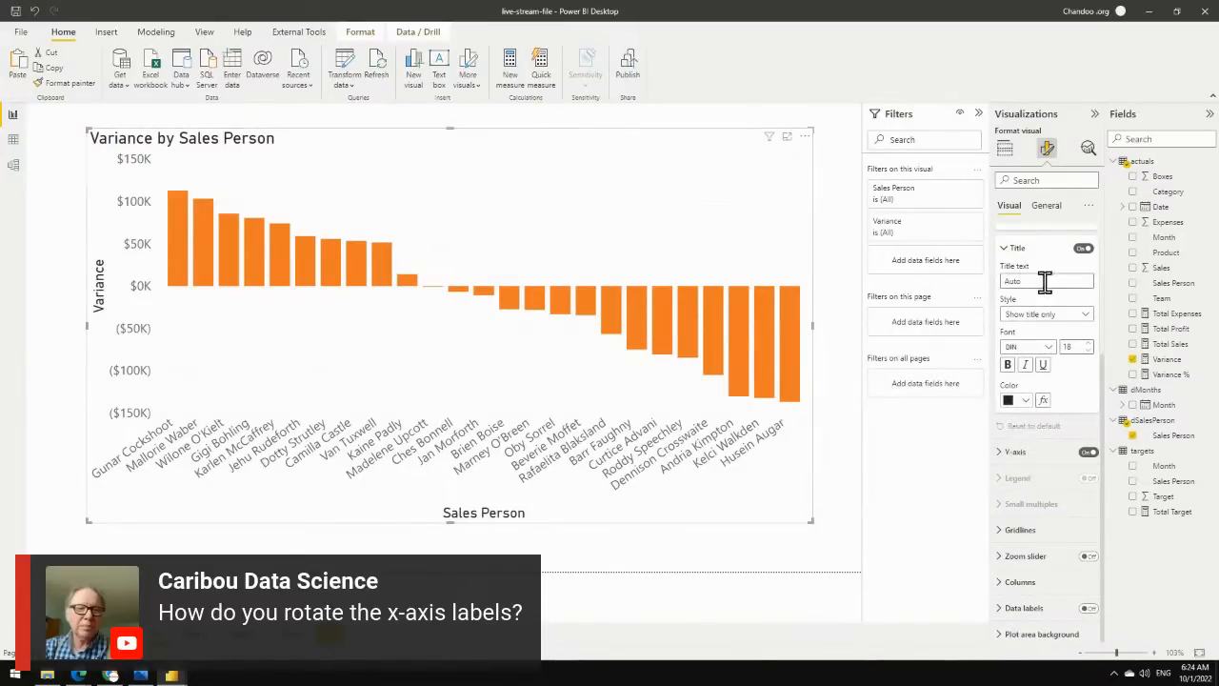
pyautogui.scroll(3, 1044, 354)
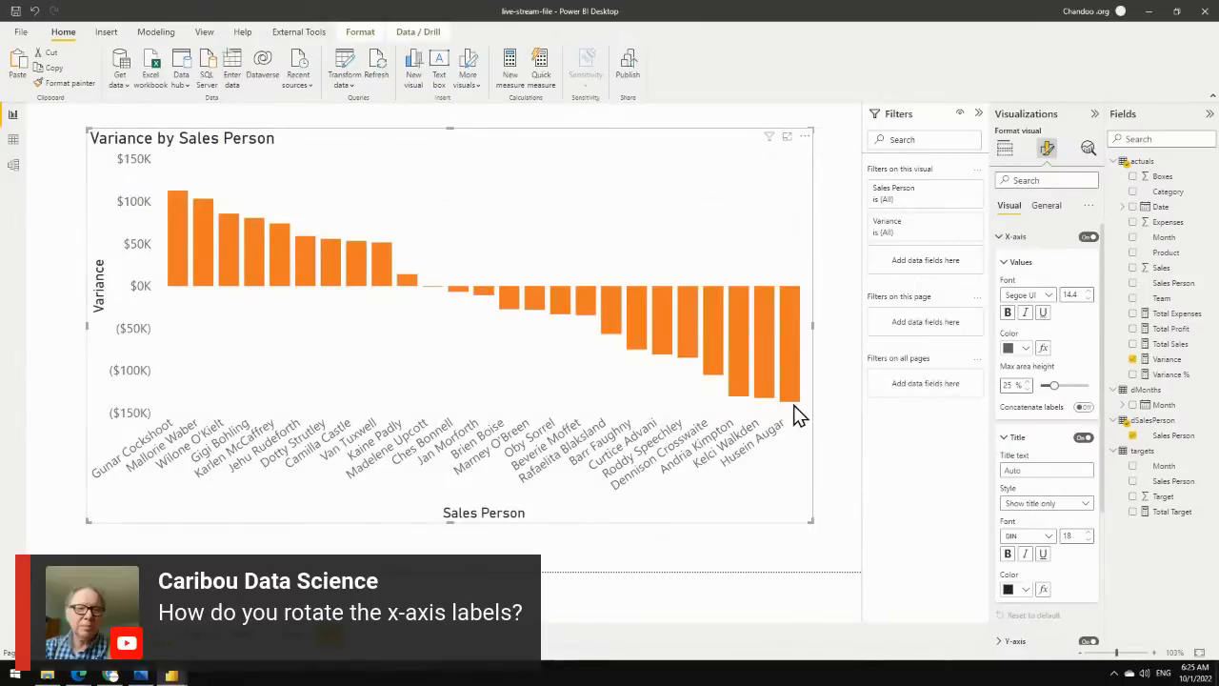
pyautogui.click(828, 460)
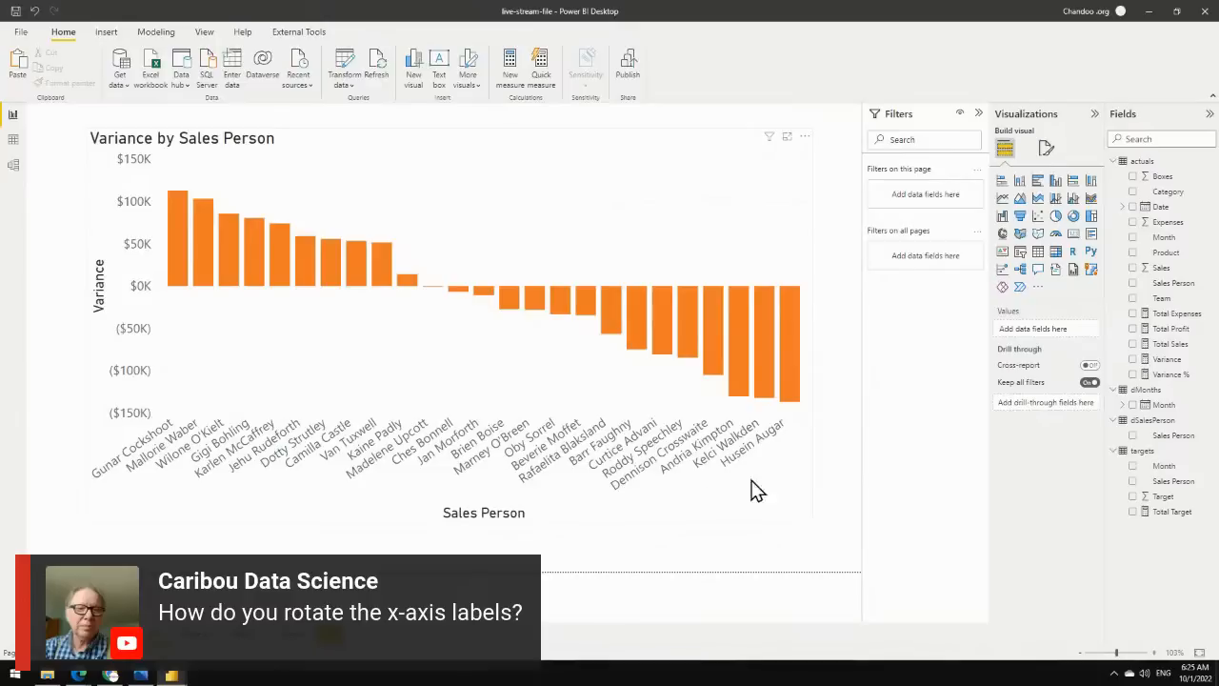
# Try the Variance by Sales Person chart as a clustered bar chart and return it to a clustered column chart.
pyautogui.click(779, 513)
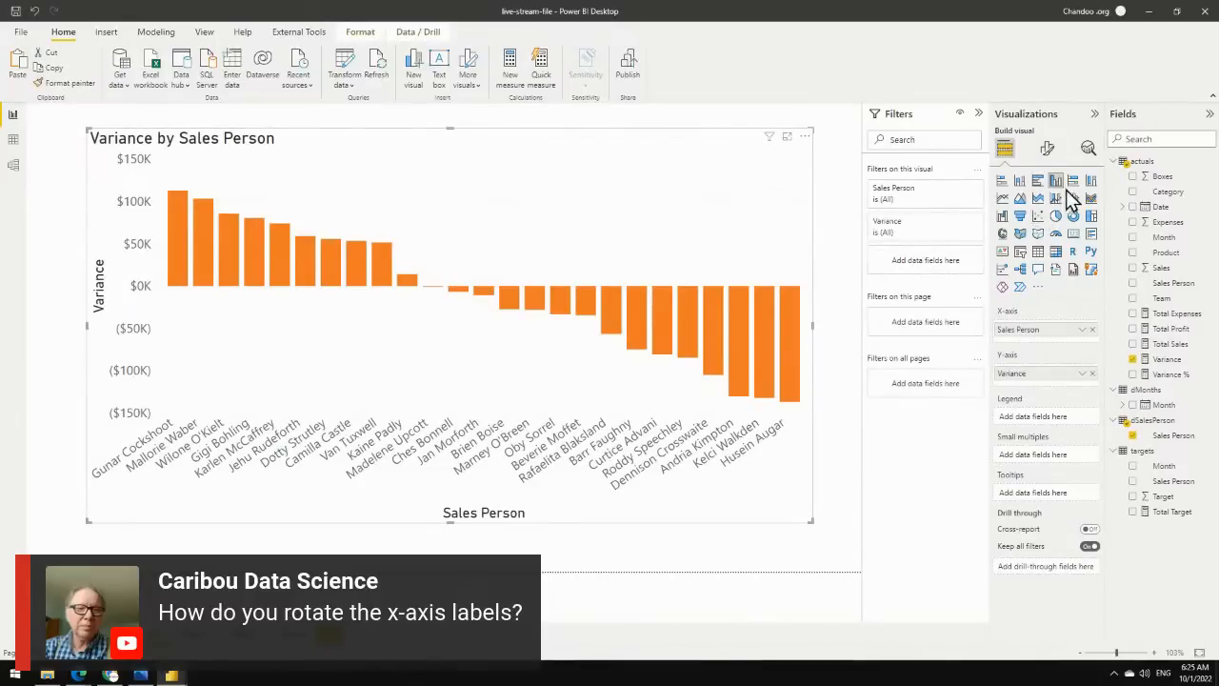
pyautogui.click(1041, 182)
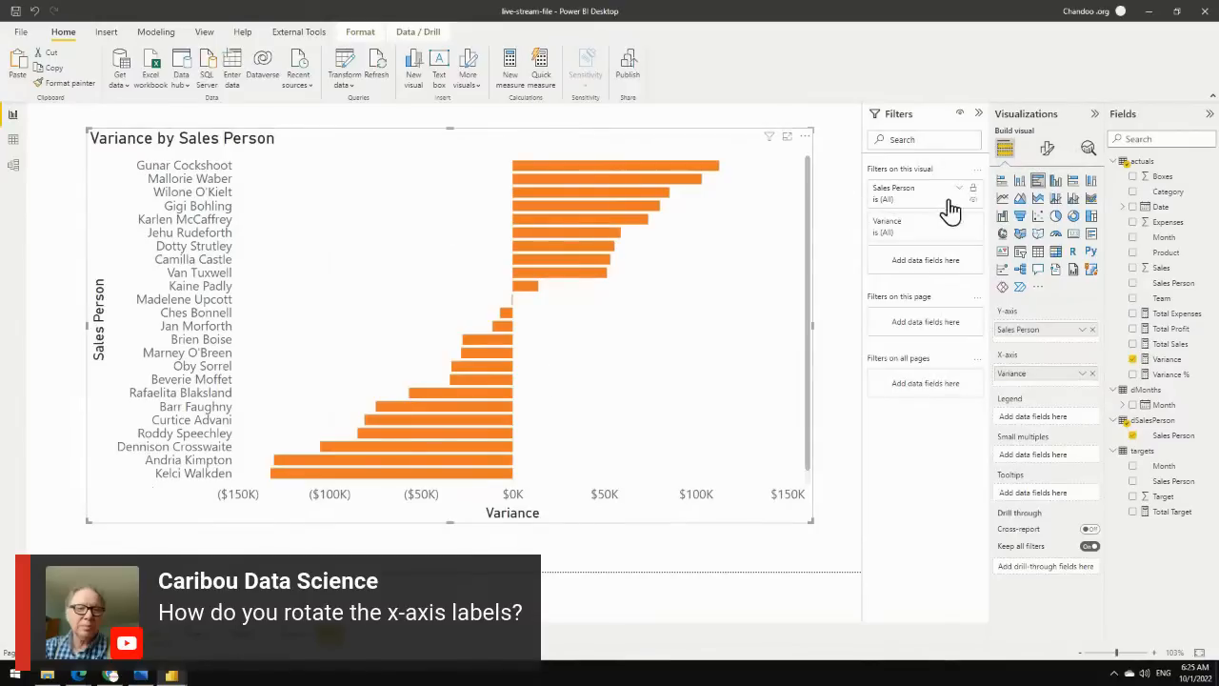
pyautogui.click(1056, 182)
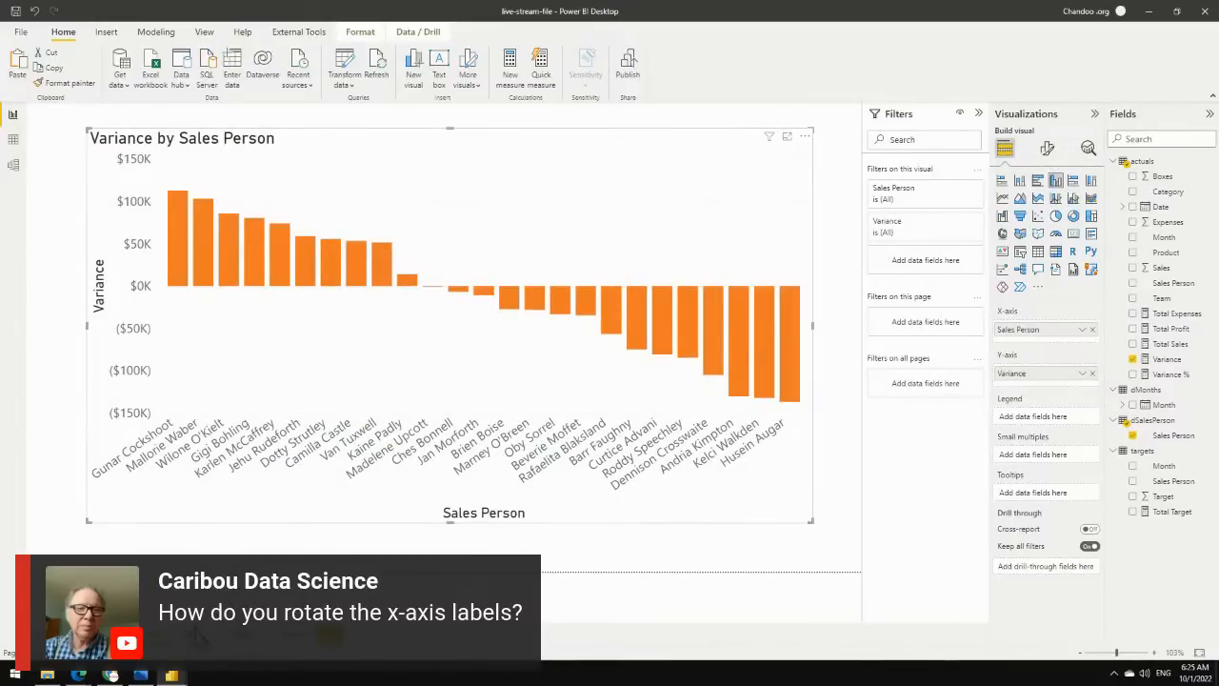
# Go to the page with the sales person variance table and examine the format choices for the Variance measure.
pyautogui.click(197, 634)
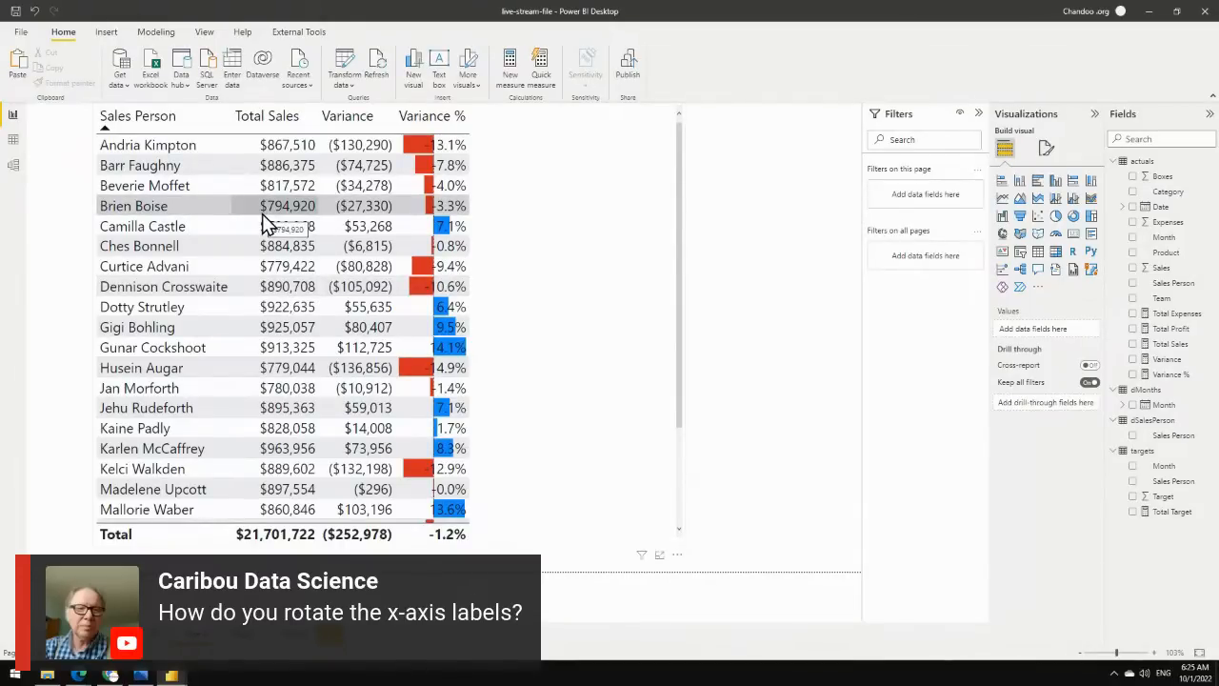
pyautogui.click(159, 641)
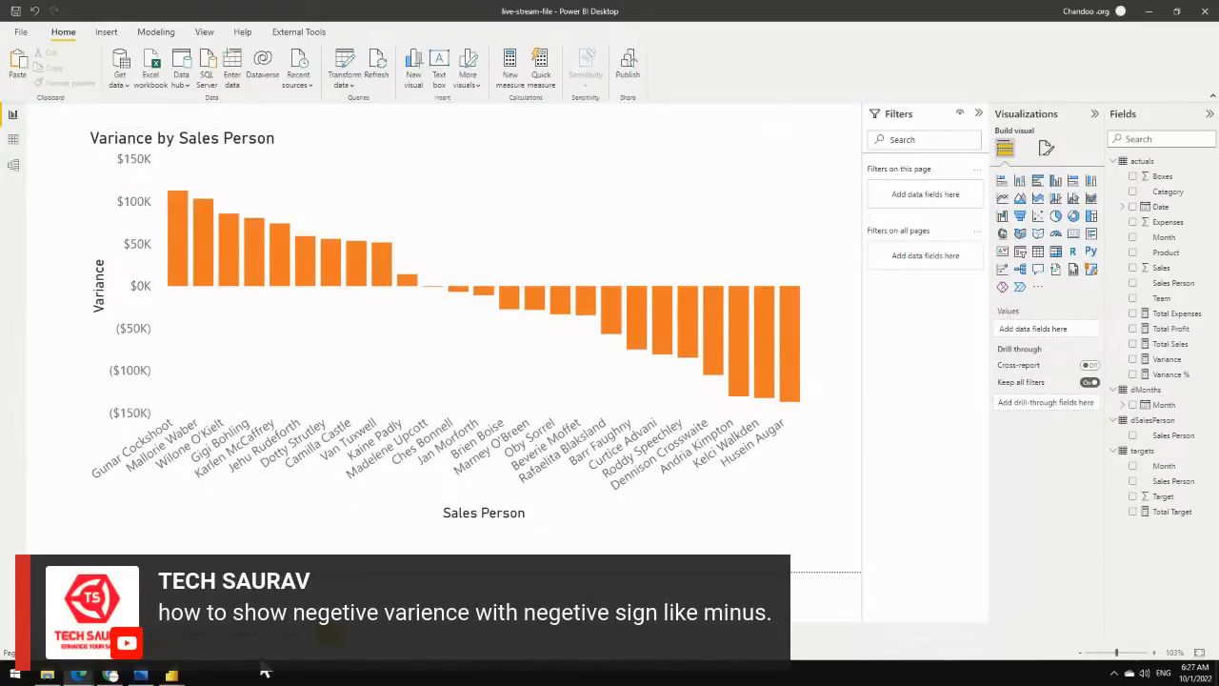
pyautogui.click(198, 639)
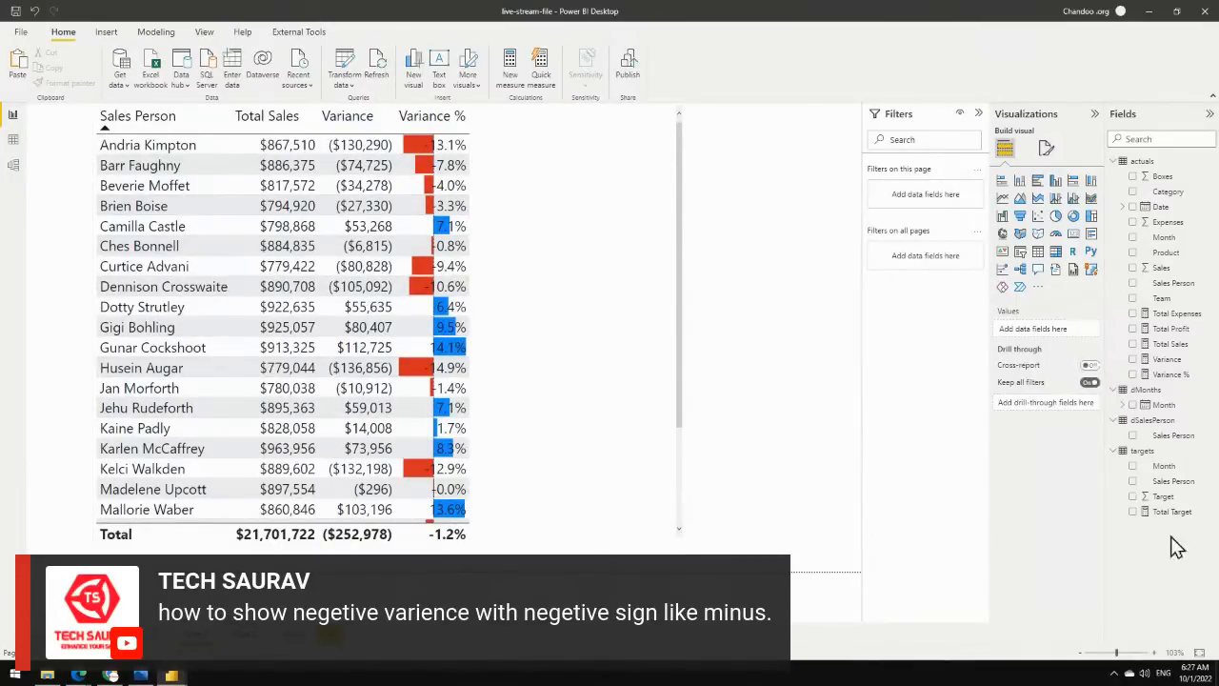
pyautogui.click(1169, 360)
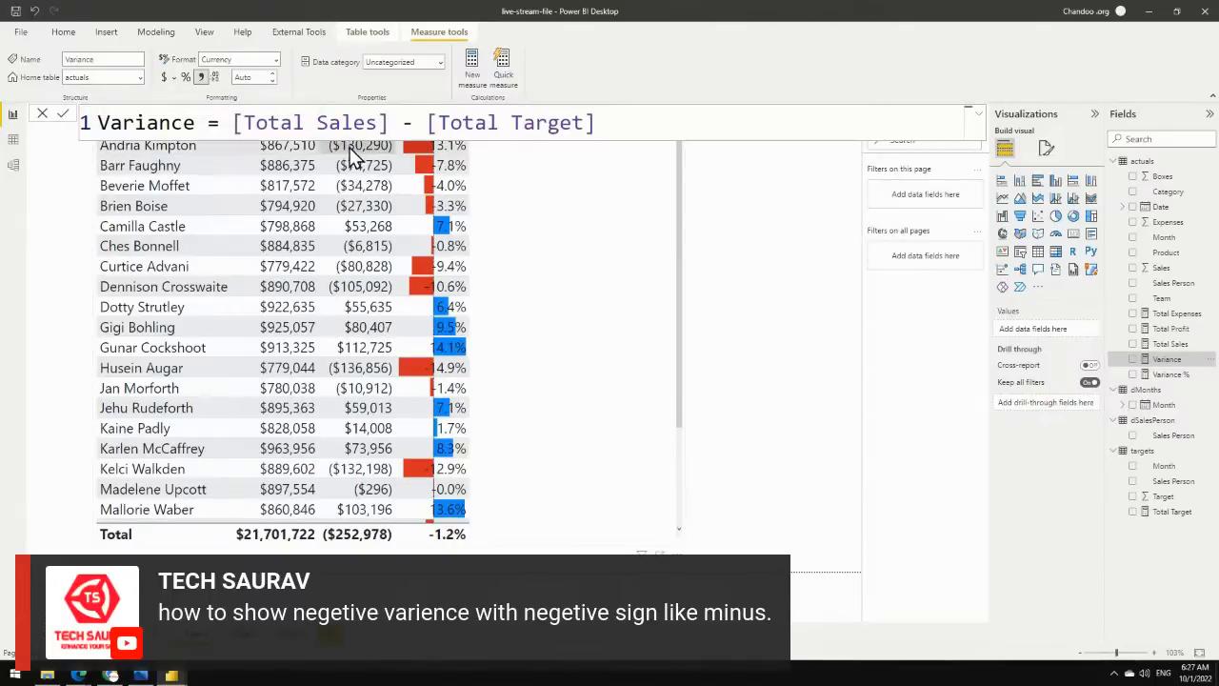
pyautogui.click(276, 60)
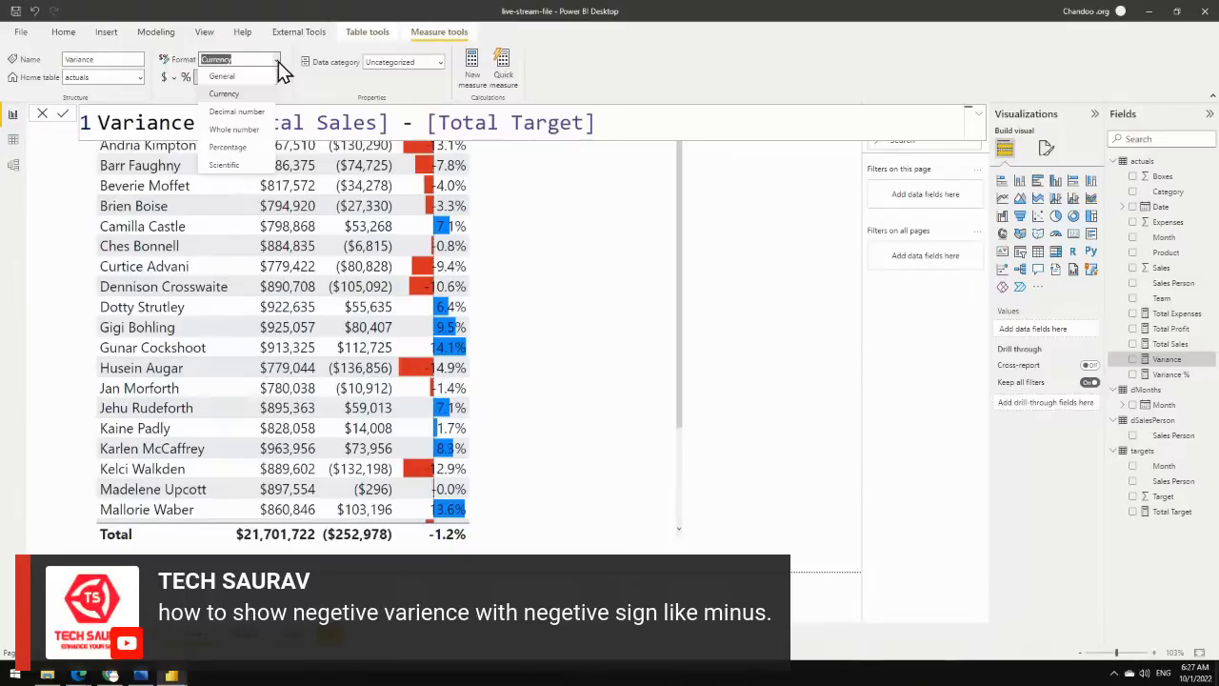
pyautogui.click(279, 61)
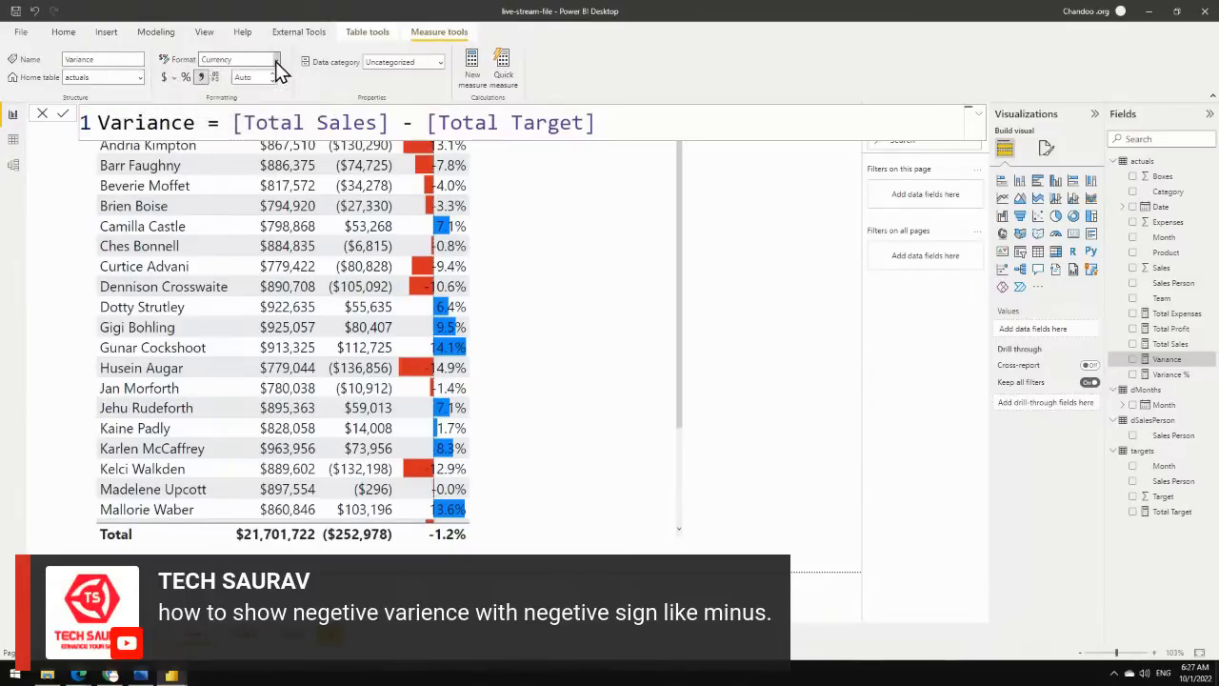
pyautogui.click(276, 60)
pyautogui.click(276, 63)
# In the Model view, show the properties and fields, enlarge the actuals table and select its Variance measure.
pyautogui.click(12, 168)
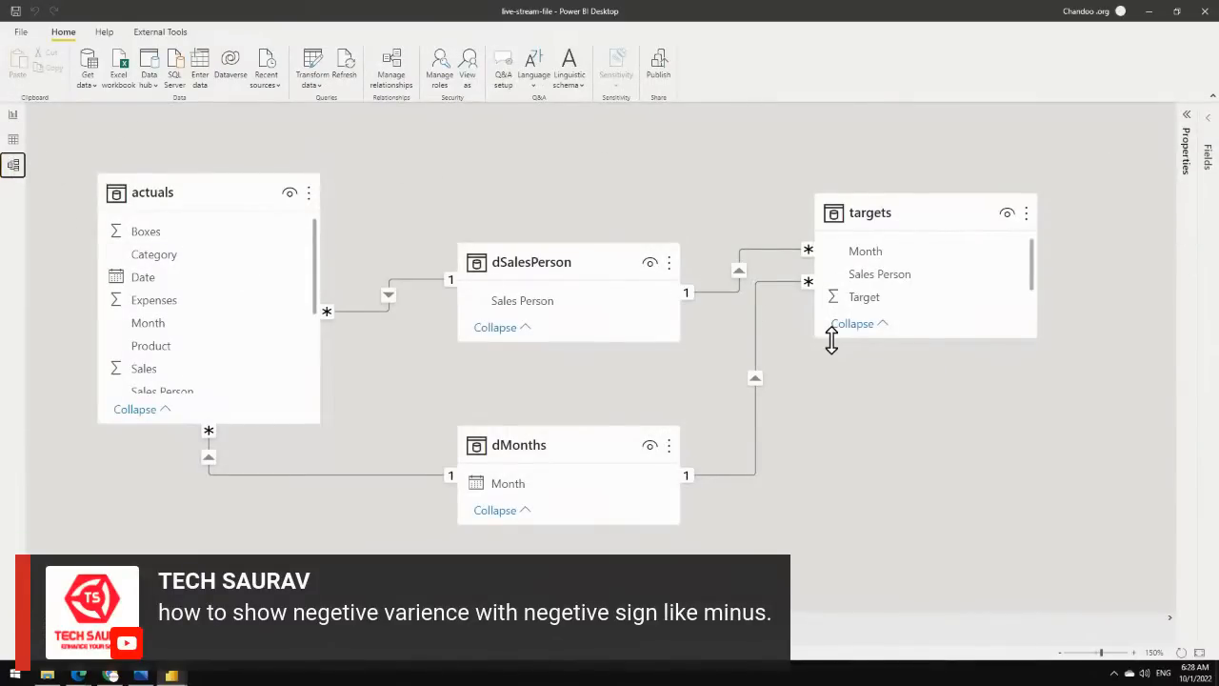
pyautogui.click(1189, 120)
pyautogui.click(1206, 121)
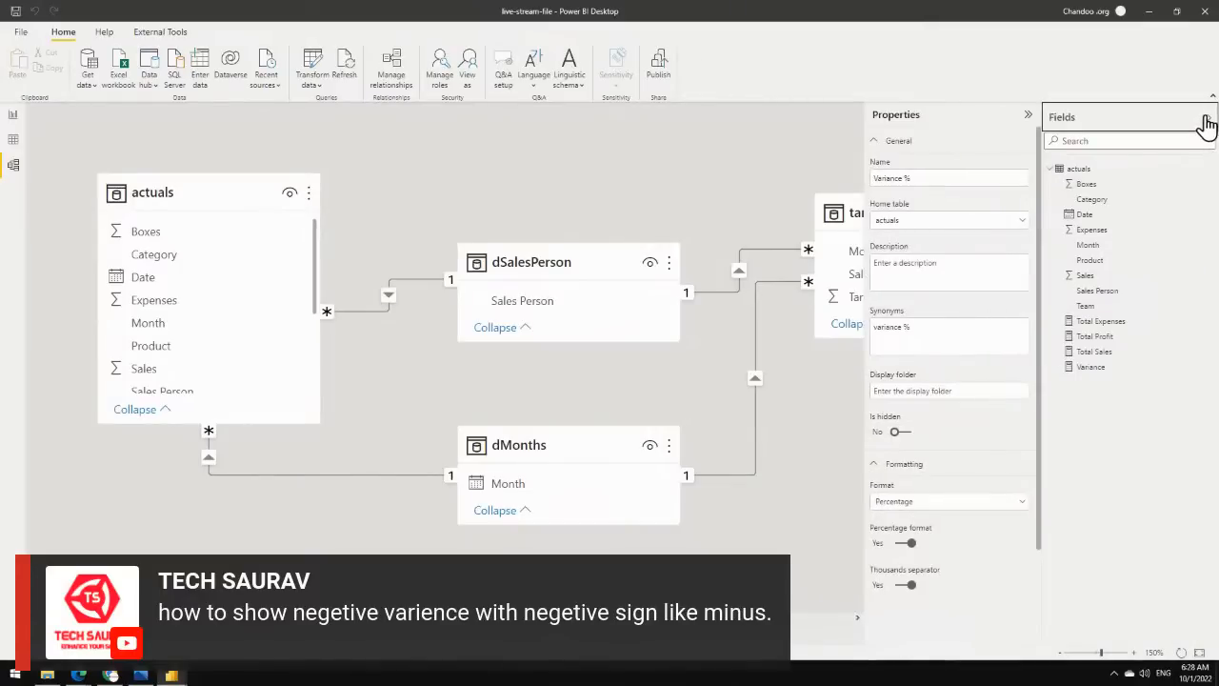
pyautogui.moveTo(178, 424); pyautogui.dragTo(178, 544)
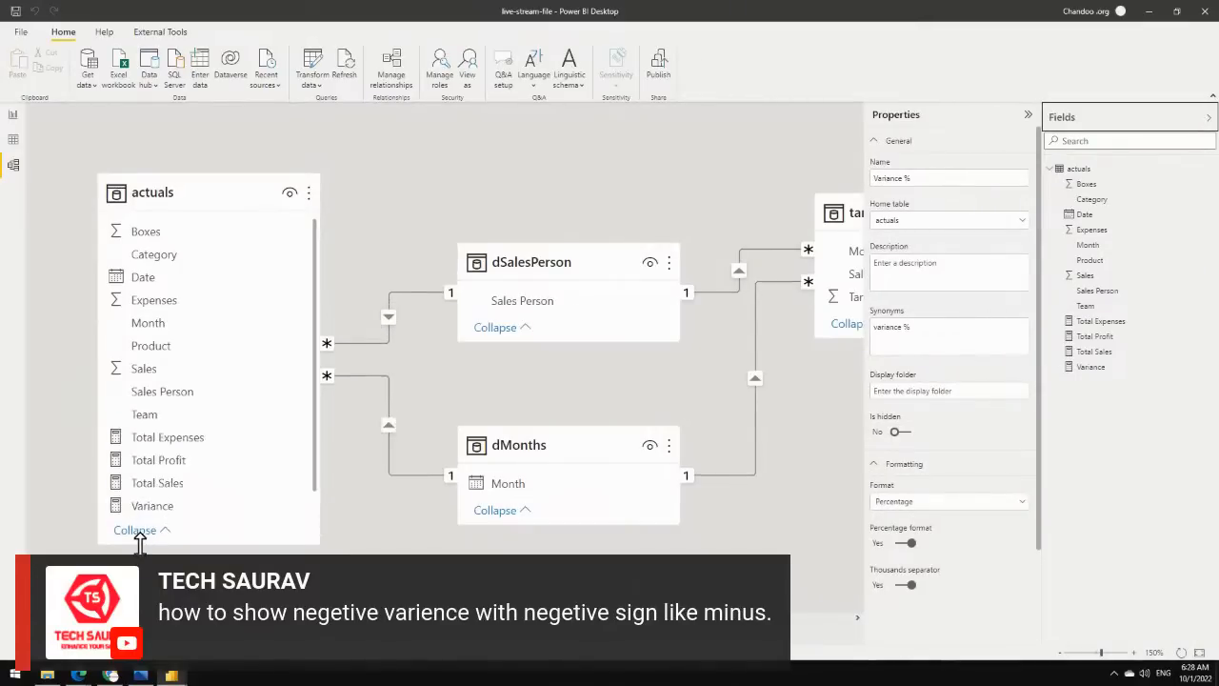
pyautogui.scroll(-1, 204, 466)
pyautogui.click(165, 486)
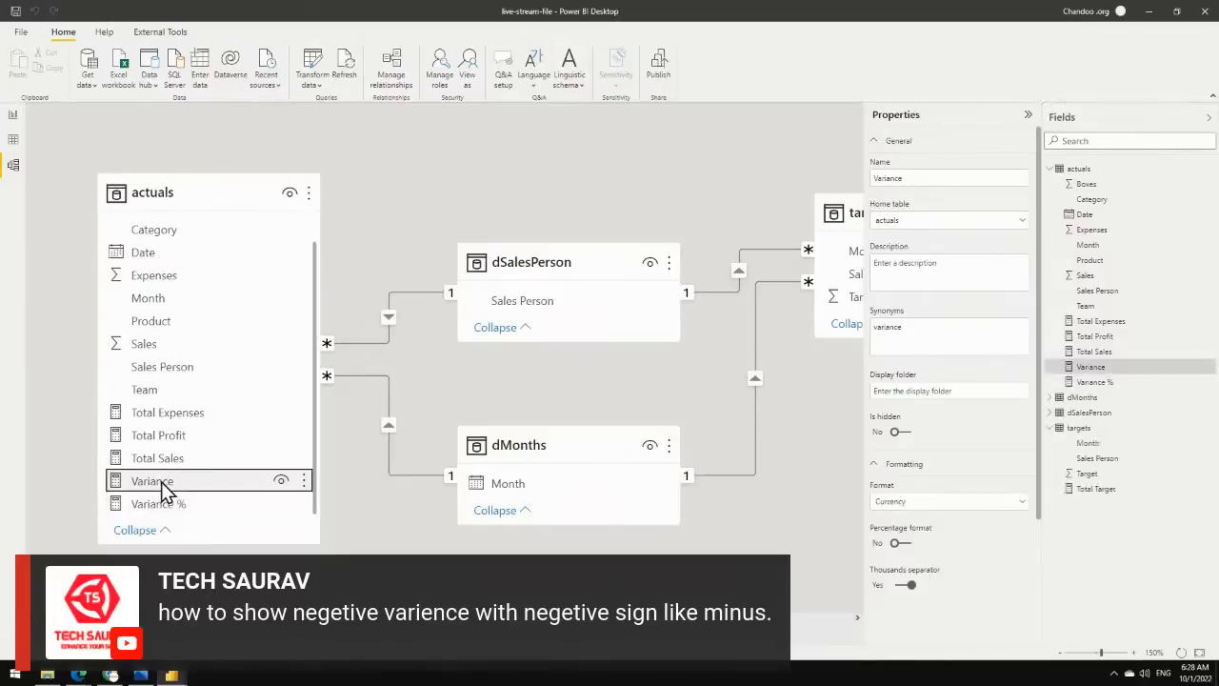
# Try the Custom format for the Variance measure, examine its format string for the parentheses around negative values, and return the format to Currency.
pyautogui.click(919, 503)
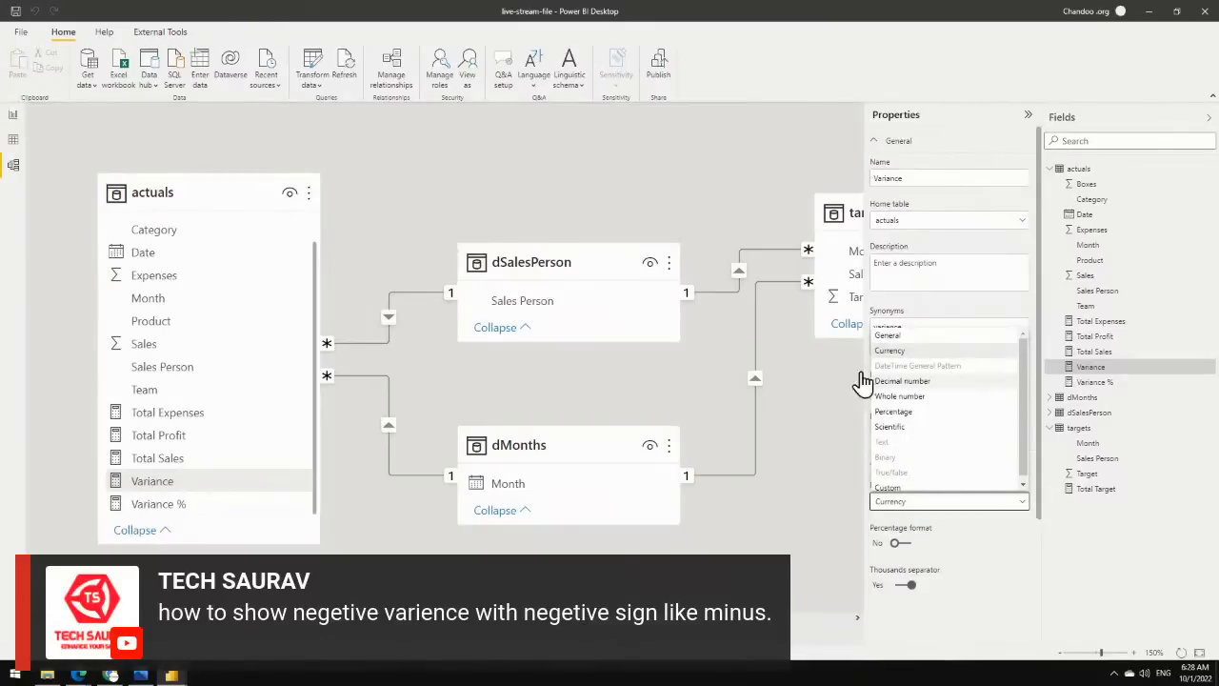
pyautogui.click(891, 486)
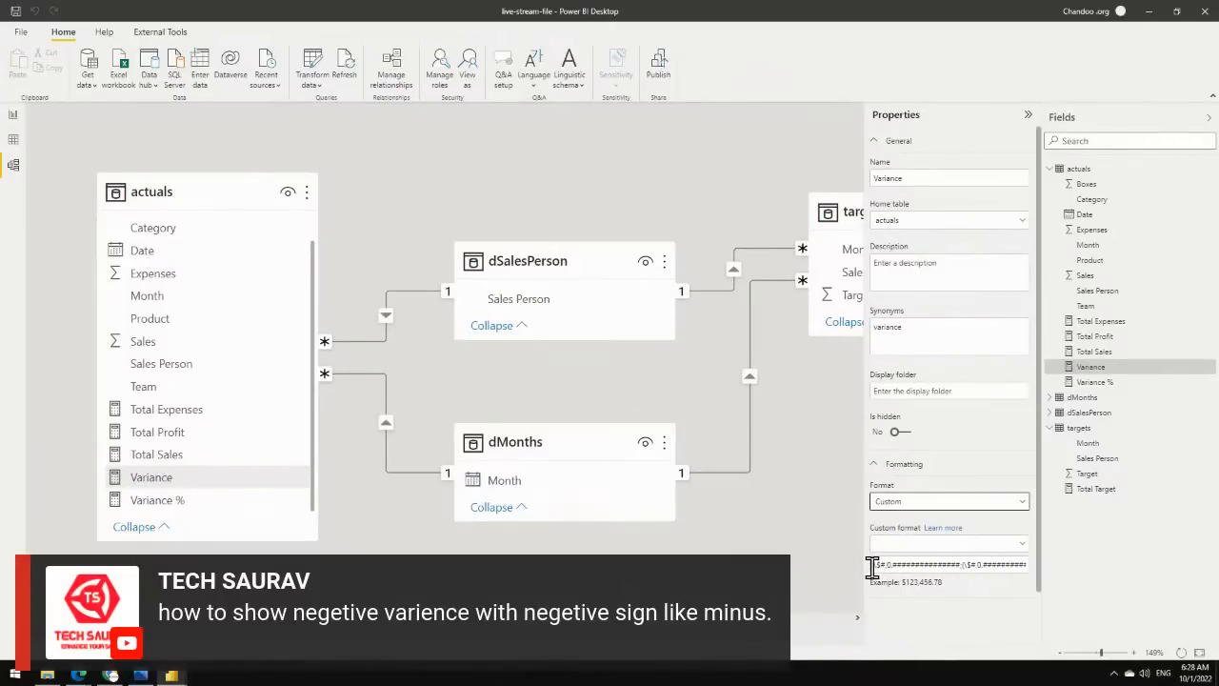
pyautogui.moveTo(871, 568); pyautogui.dragTo(1059, 579)
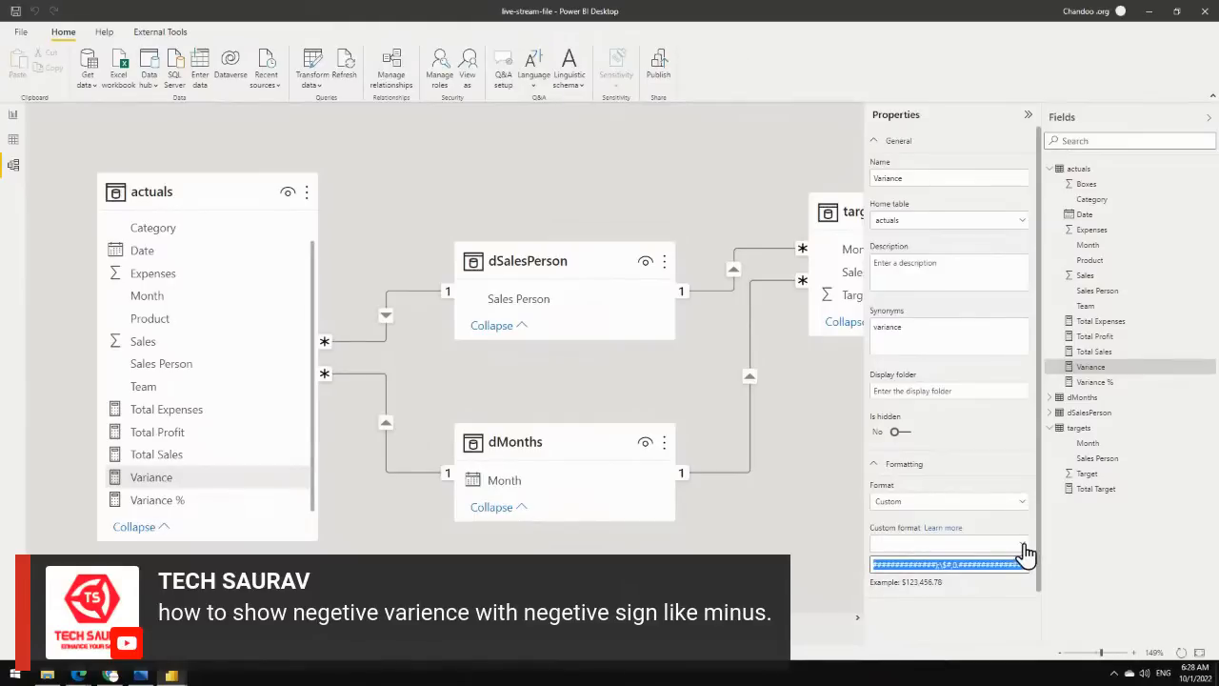
pyautogui.click(1025, 545)
pyautogui.click(1026, 543)
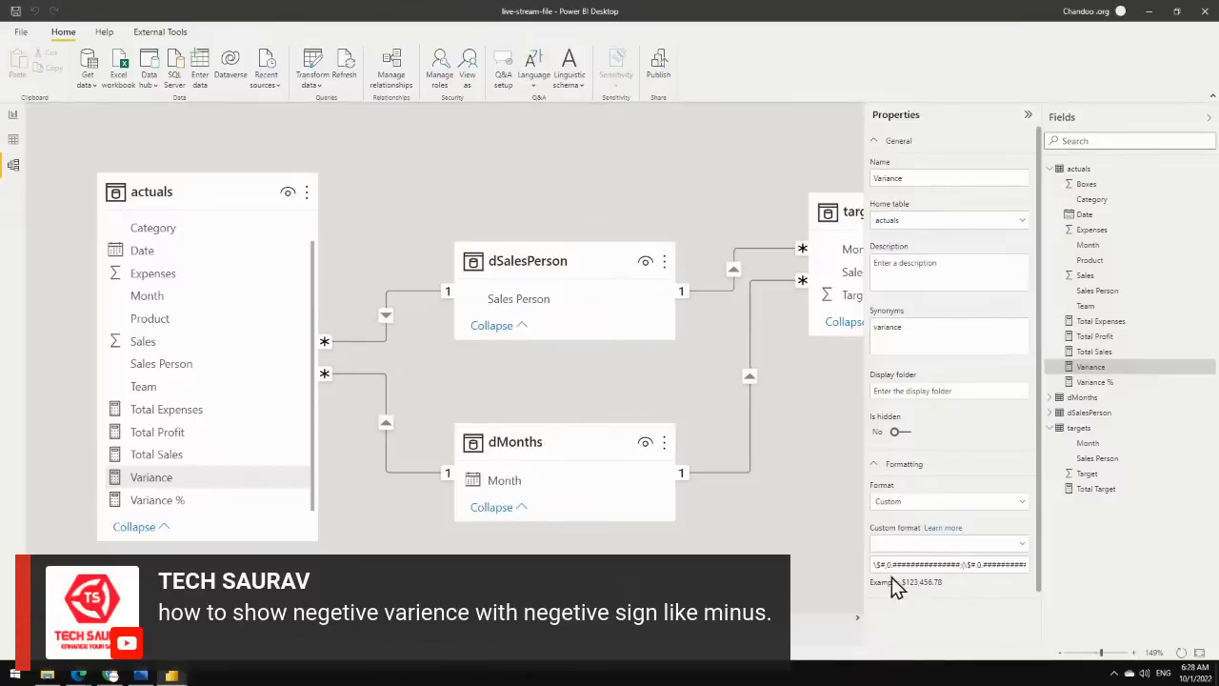
pyautogui.click(964, 564)
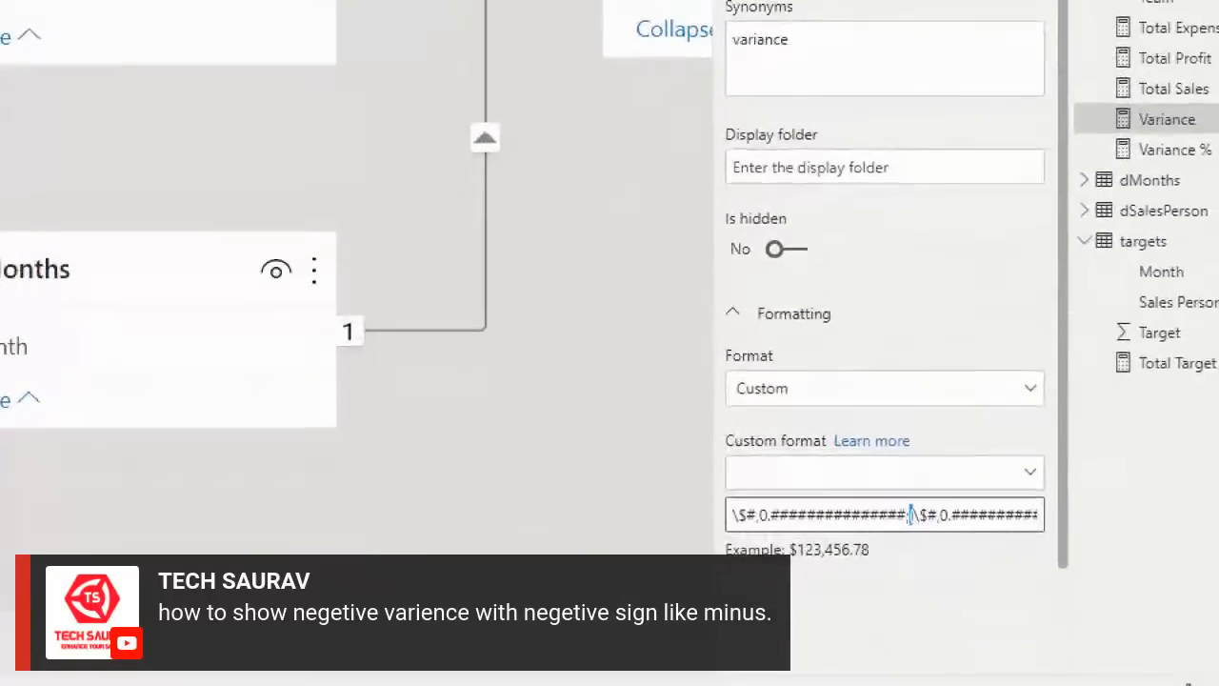
pyautogui.click(1014, 601)
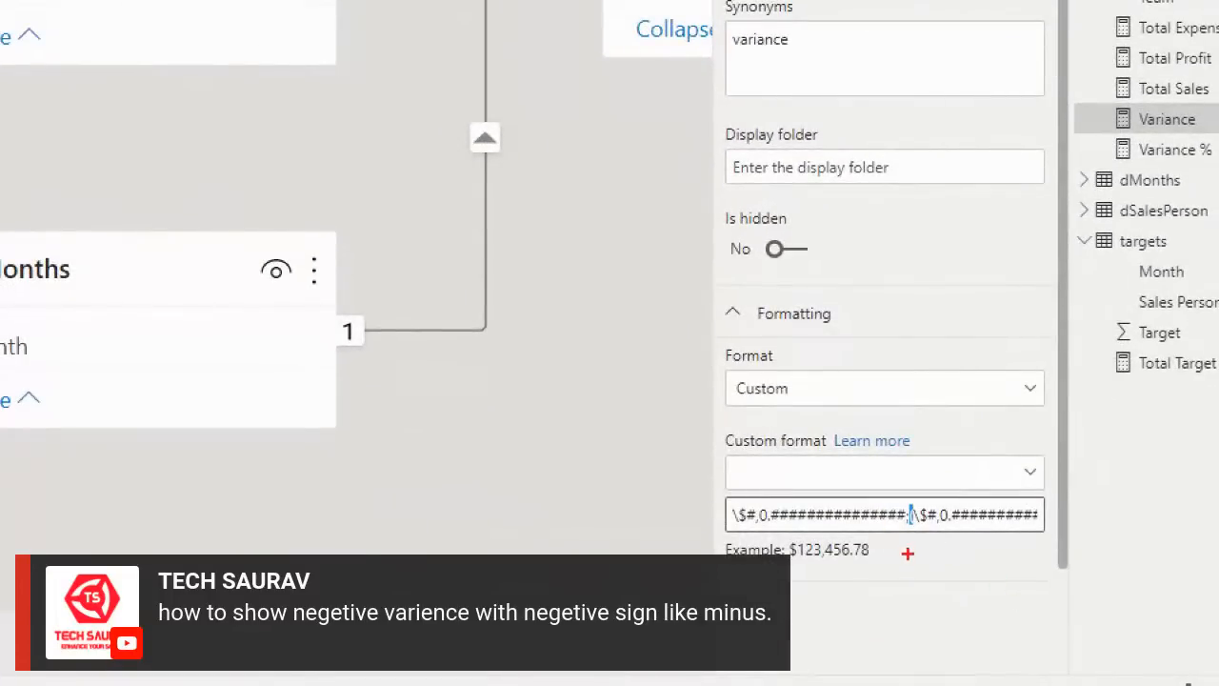
pyautogui.moveTo(912, 553); pyautogui.dragTo(911, 515)
pyautogui.press('Escape')
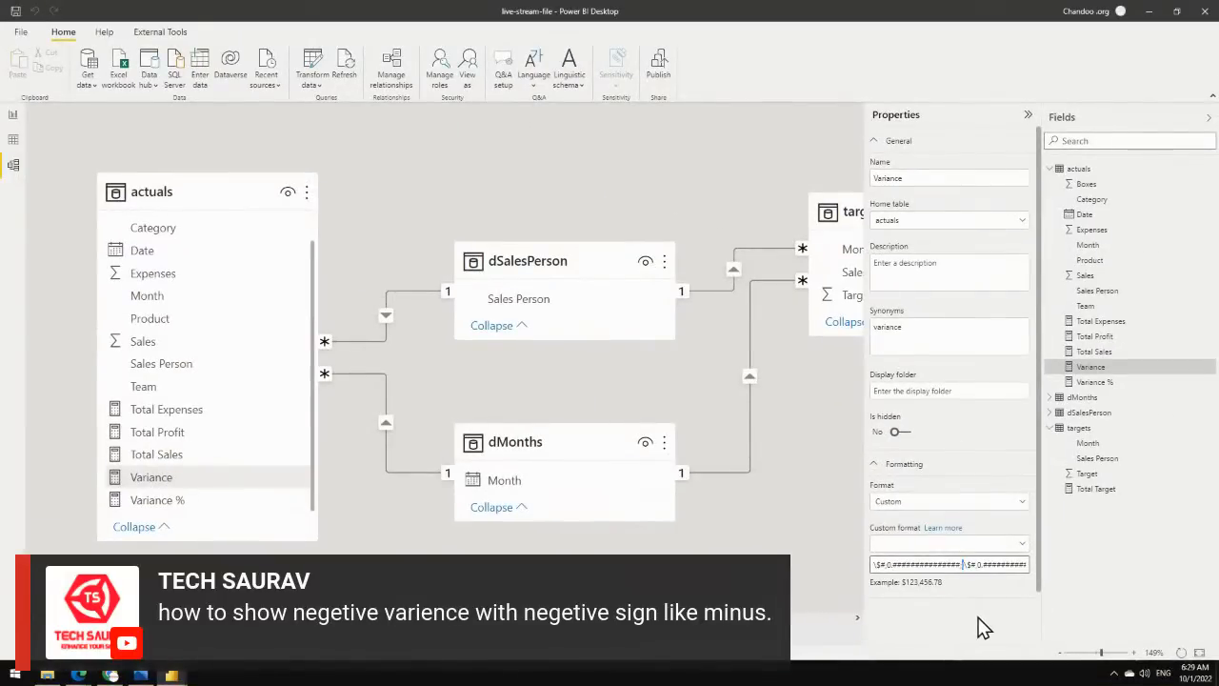
pyautogui.click(950, 502)
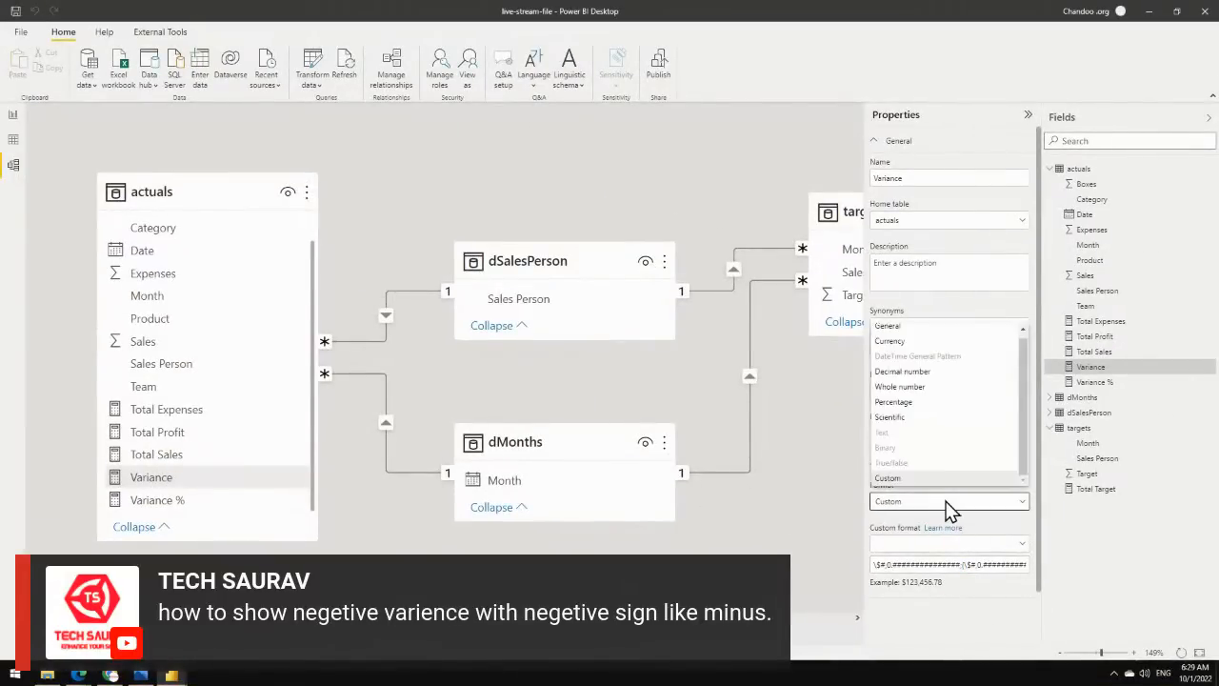
pyautogui.click(906, 343)
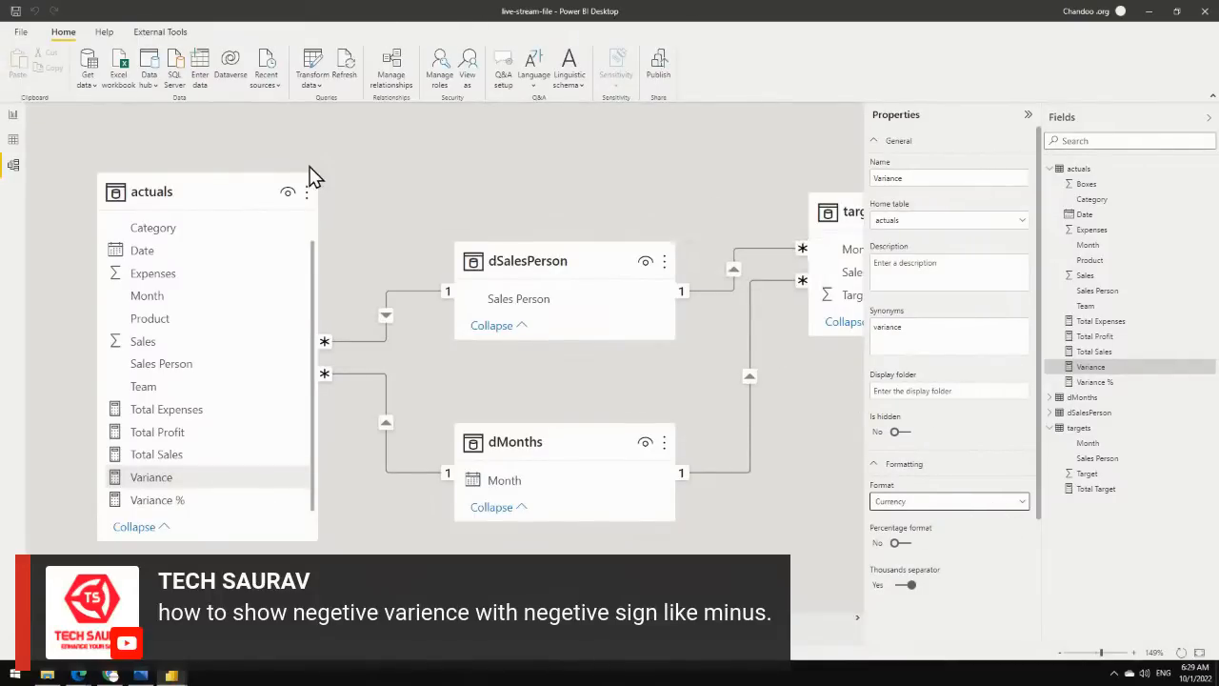
# Return to the report view, go to the Analysis Themes page and highlight the question about products with the highest profit per box.
pyautogui.click(14, 116)
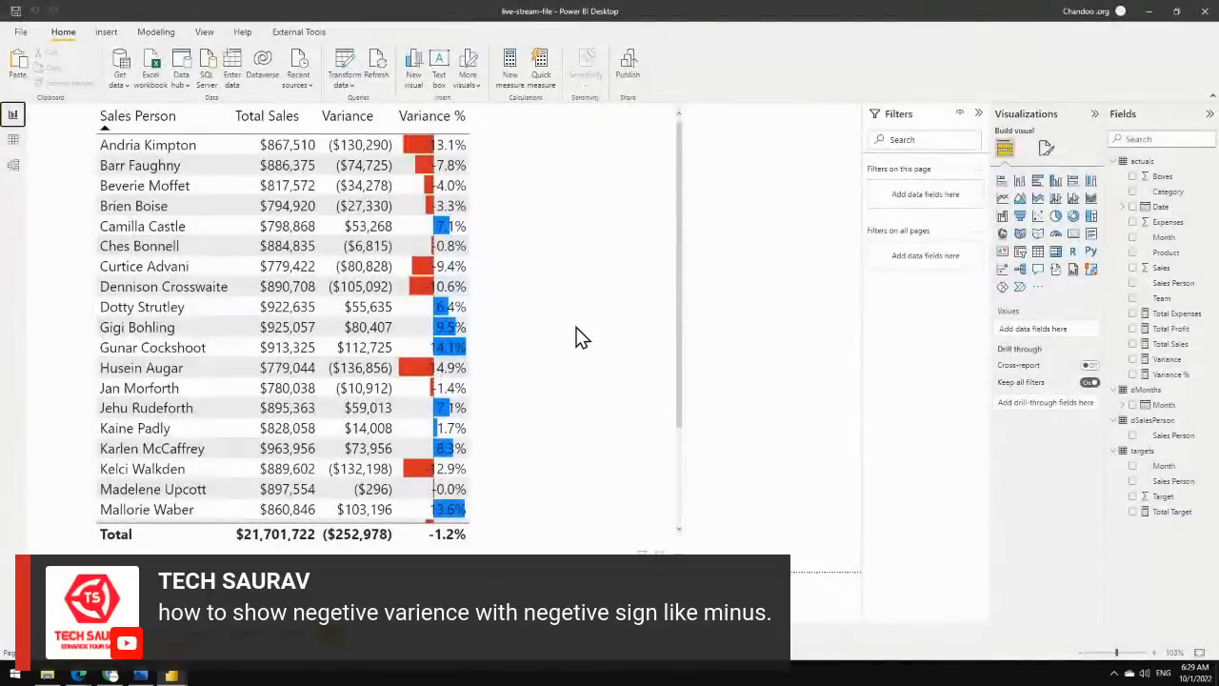
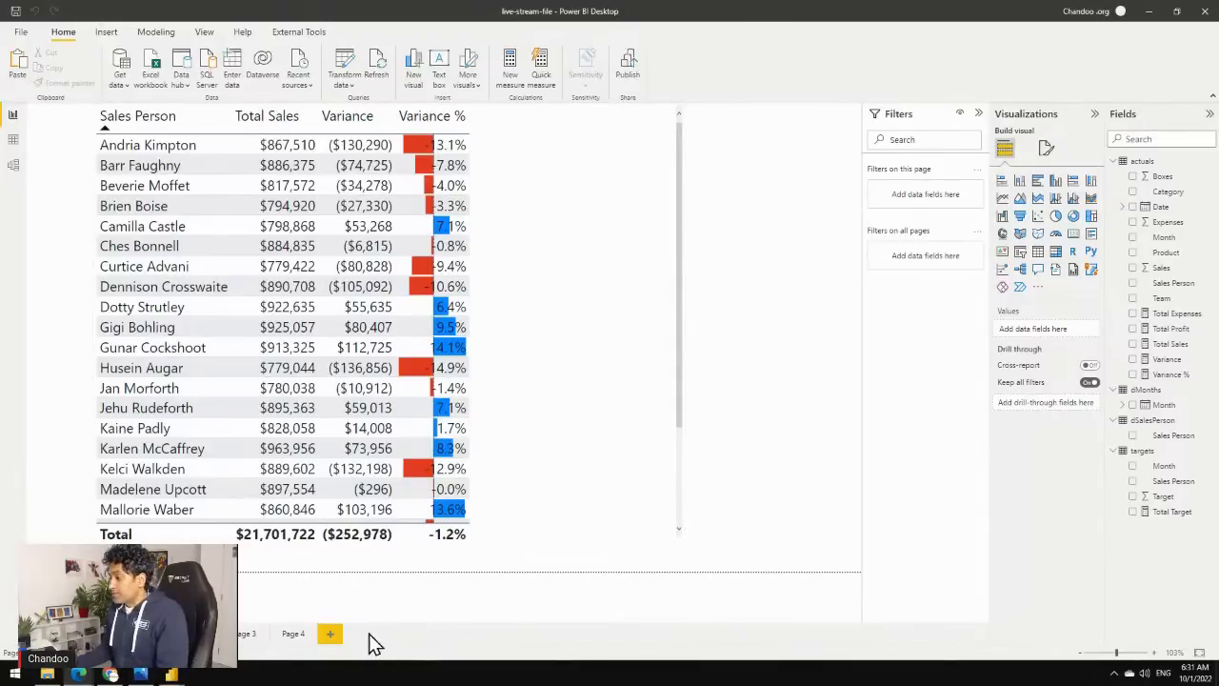
pyautogui.click(103, 633)
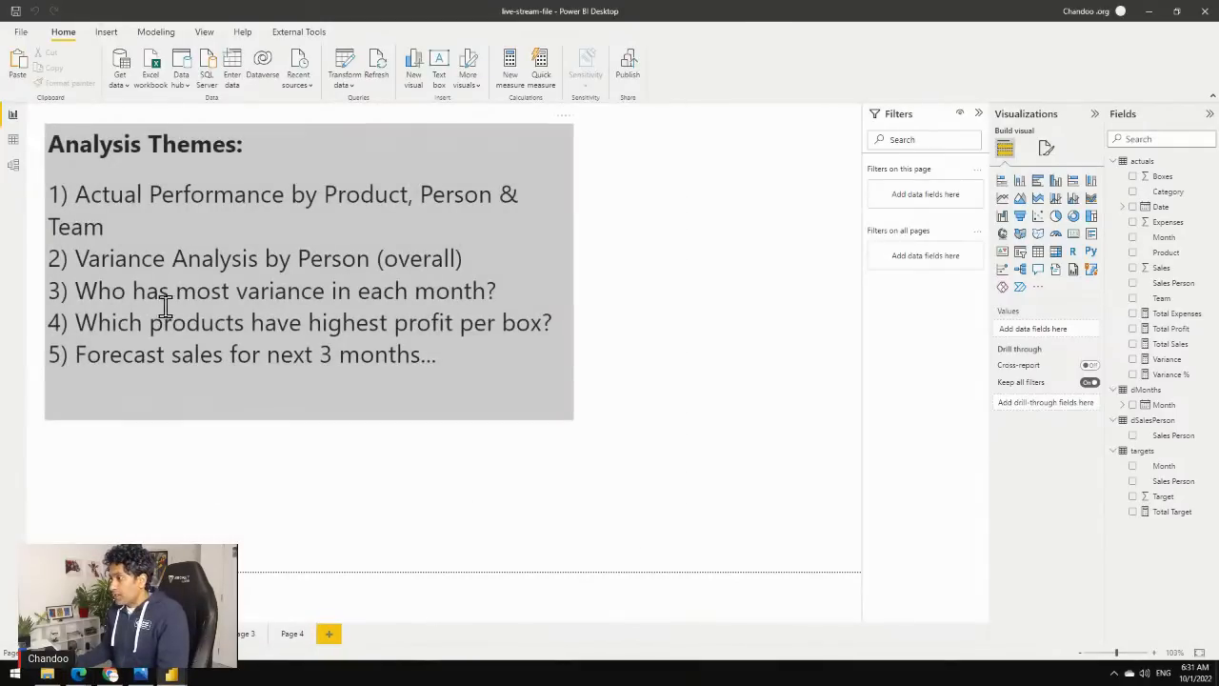
pyautogui.moveTo(73, 318); pyautogui.dragTo(567, 330)
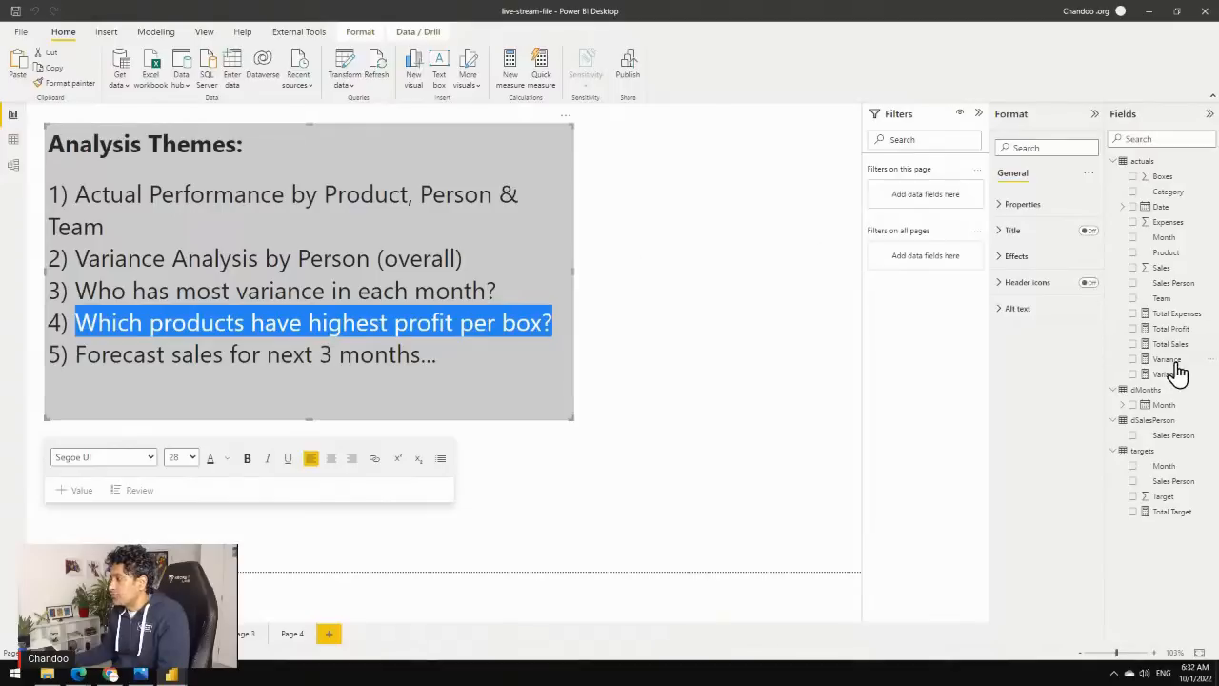
# Create the measure Total Boxes = SUM(actuals[Boxes]) in the actuals table and give it a thousands separator.
pyautogui.rightClick(1139, 162)
pyautogui.click(1076, 170)
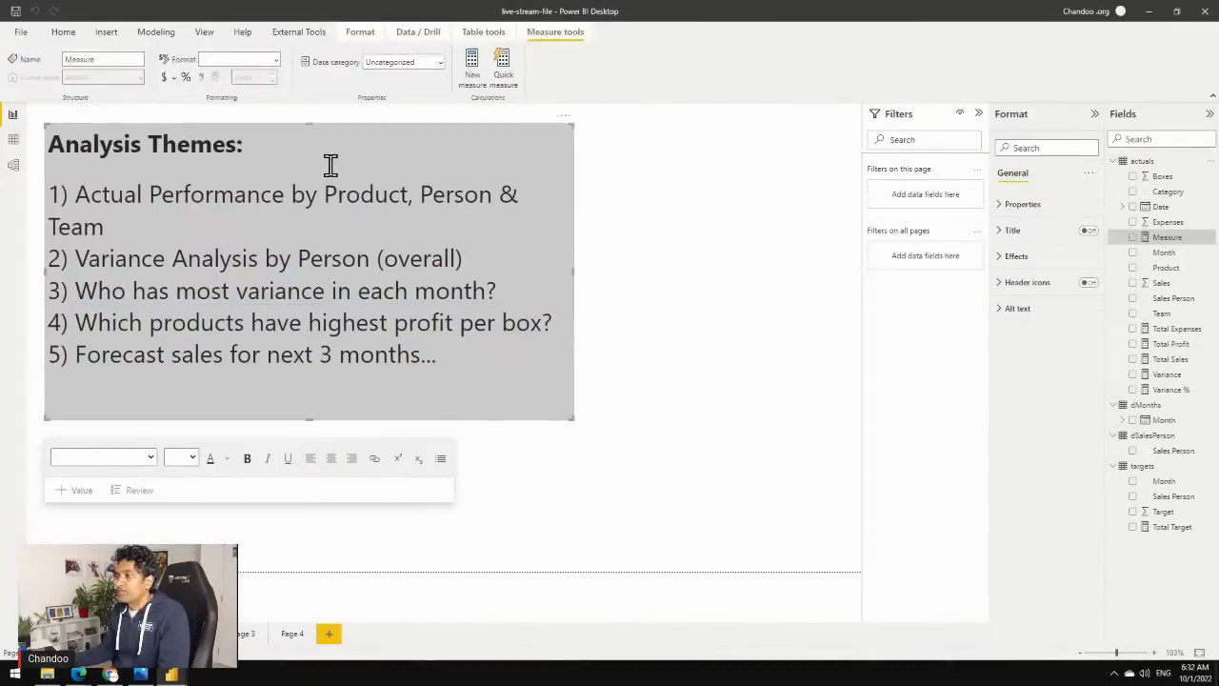
pyautogui.write('Tota')
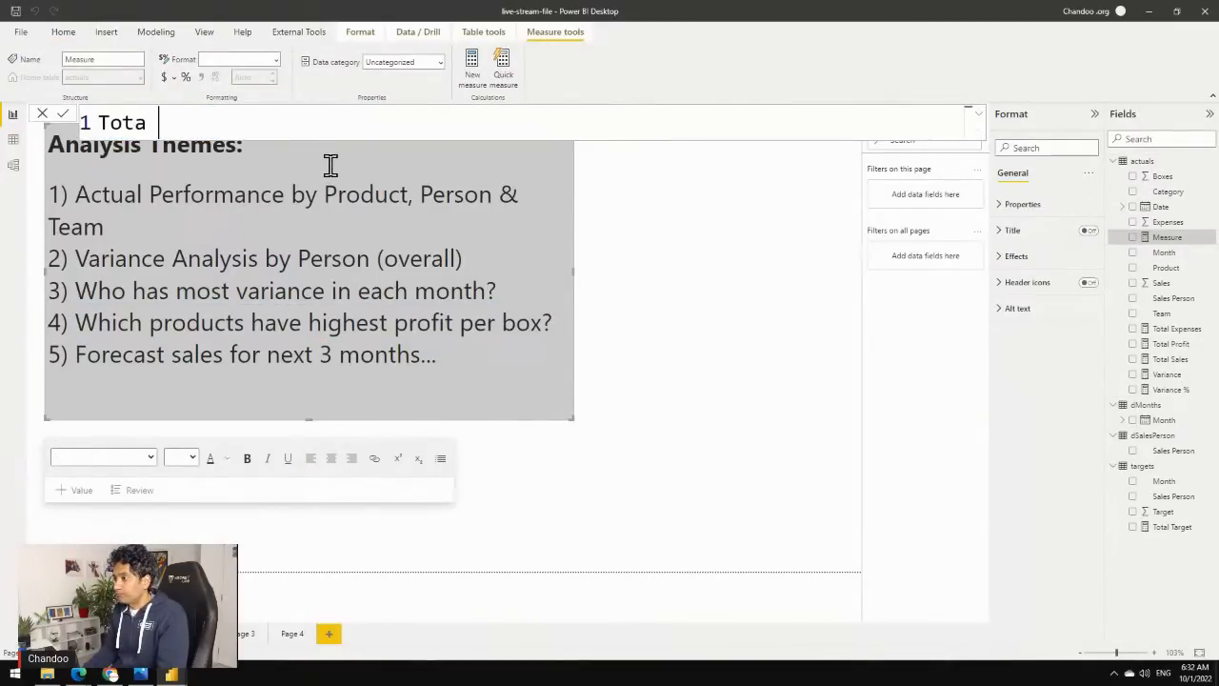
pyautogui.write('l Boxes')
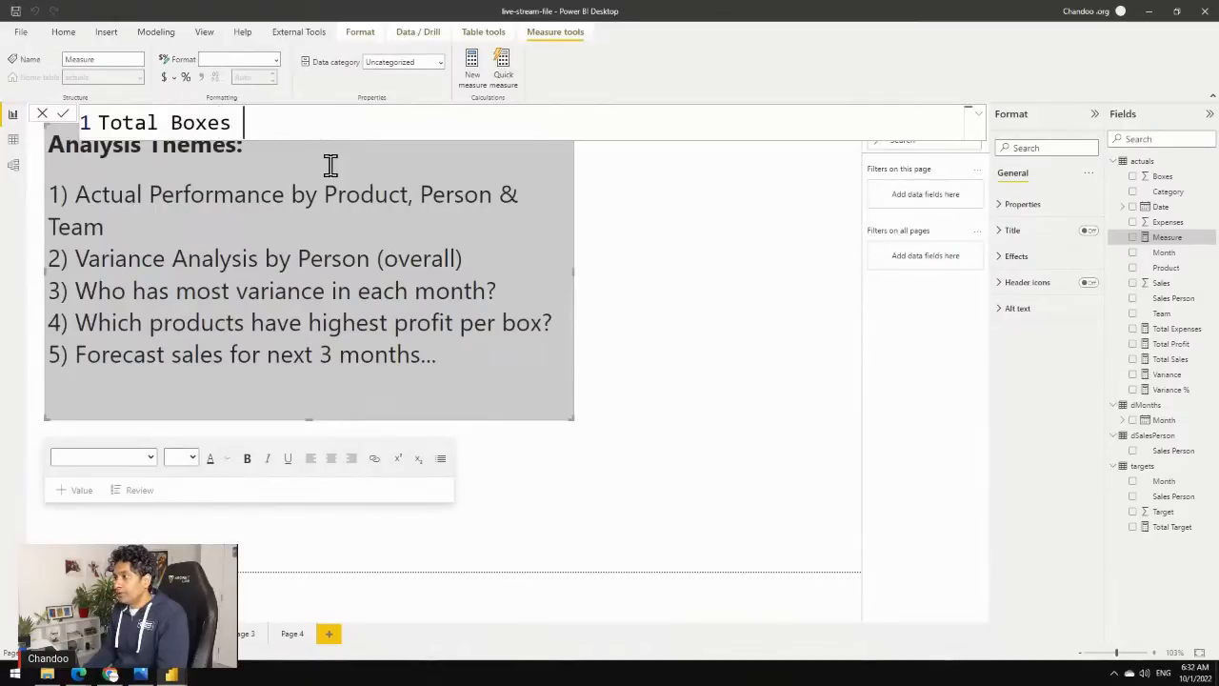
pyautogui.write(' = Sum(bo')
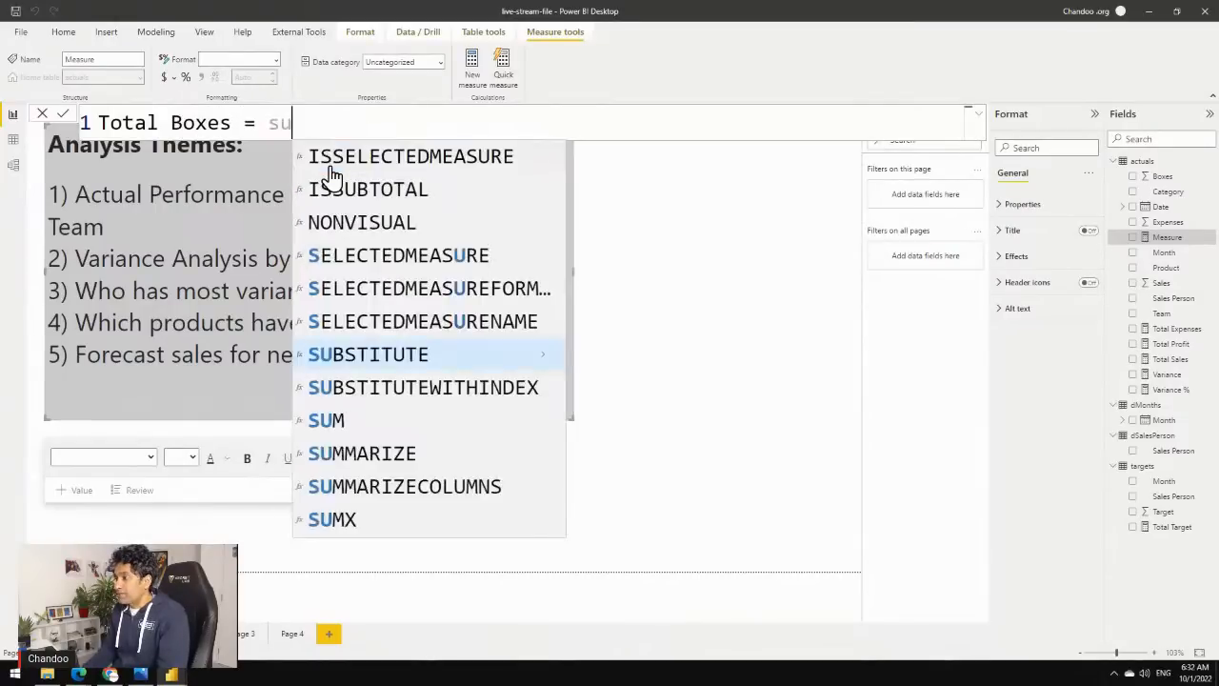
pyautogui.press('Tab')
pyautogui.write(')')
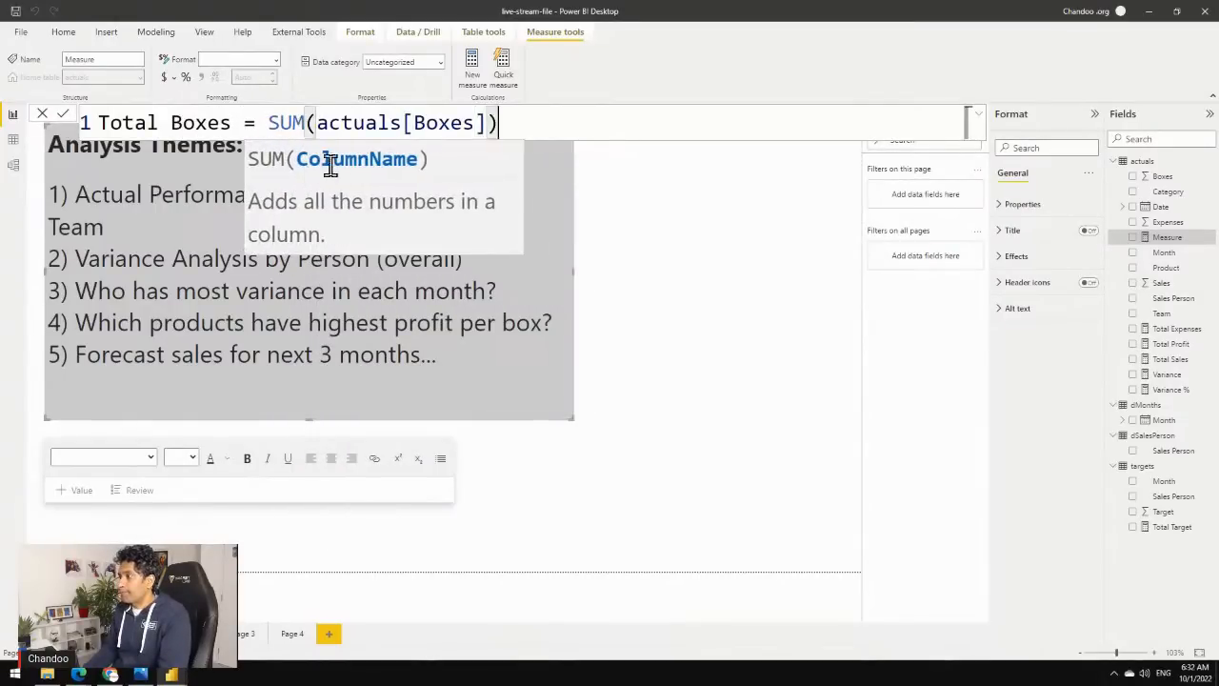
pyautogui.press('Return')
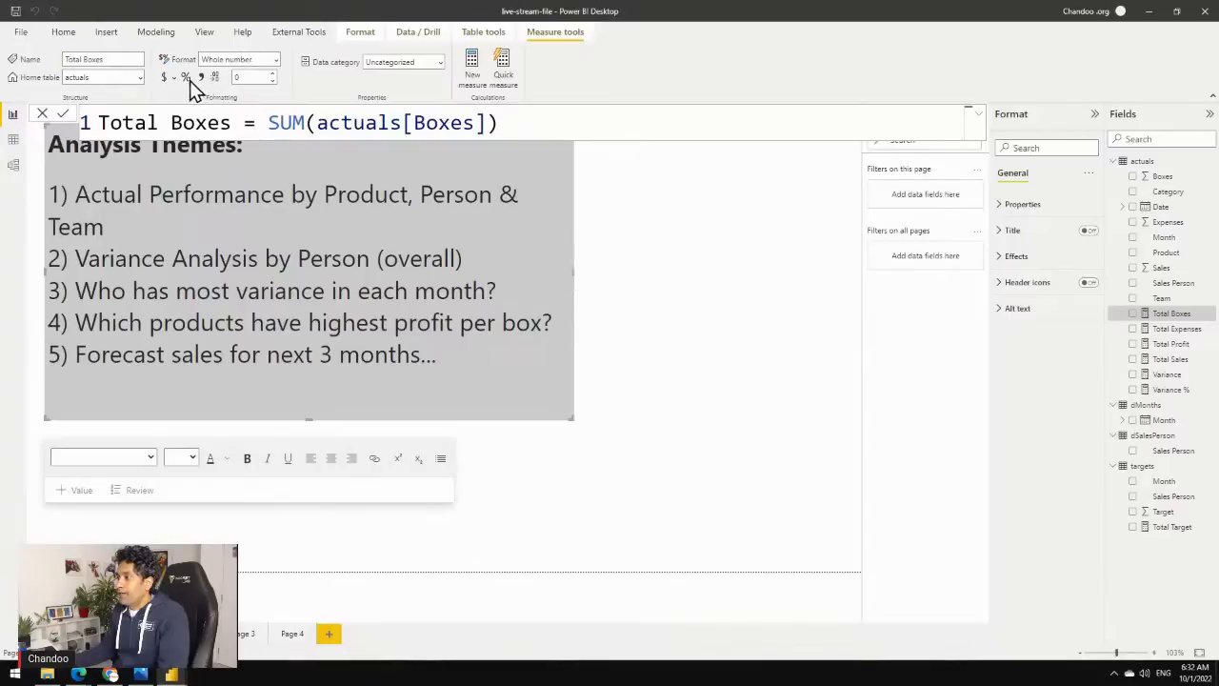
pyautogui.click(201, 78)
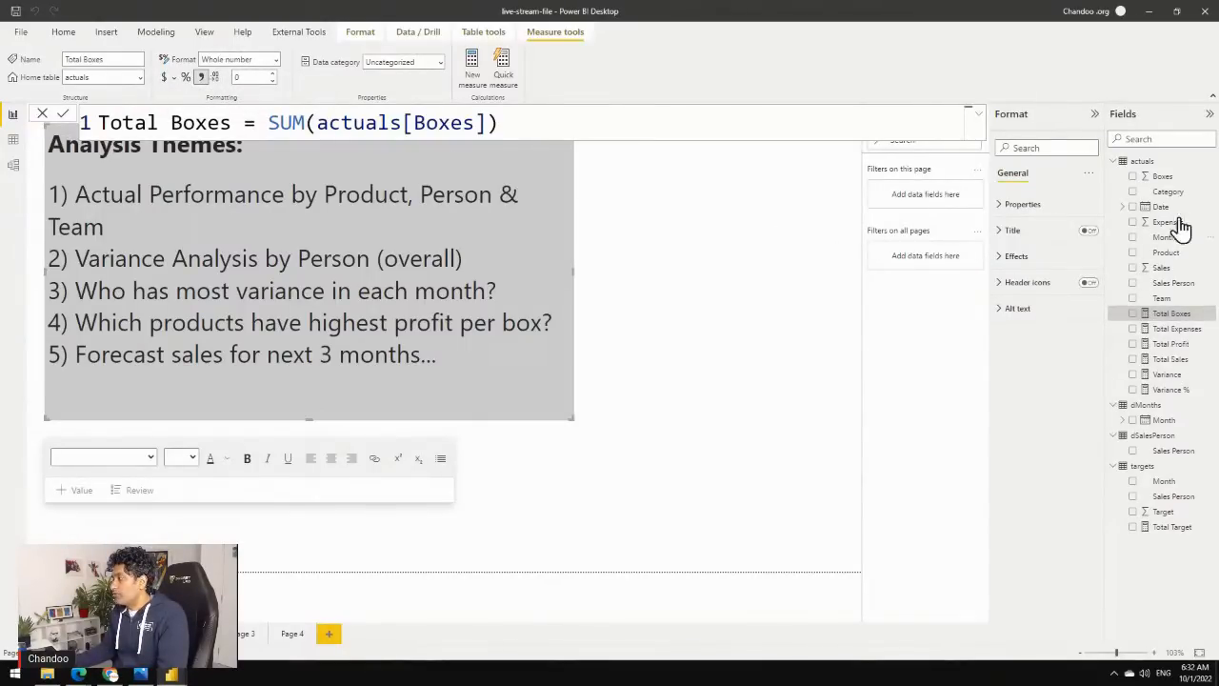
# Create the measure Profit per Box = DIVIDE([Total Profit], [Total Boxes]) in the actuals table.
pyautogui.rightClick(1142, 164)
pyautogui.click(1086, 167)
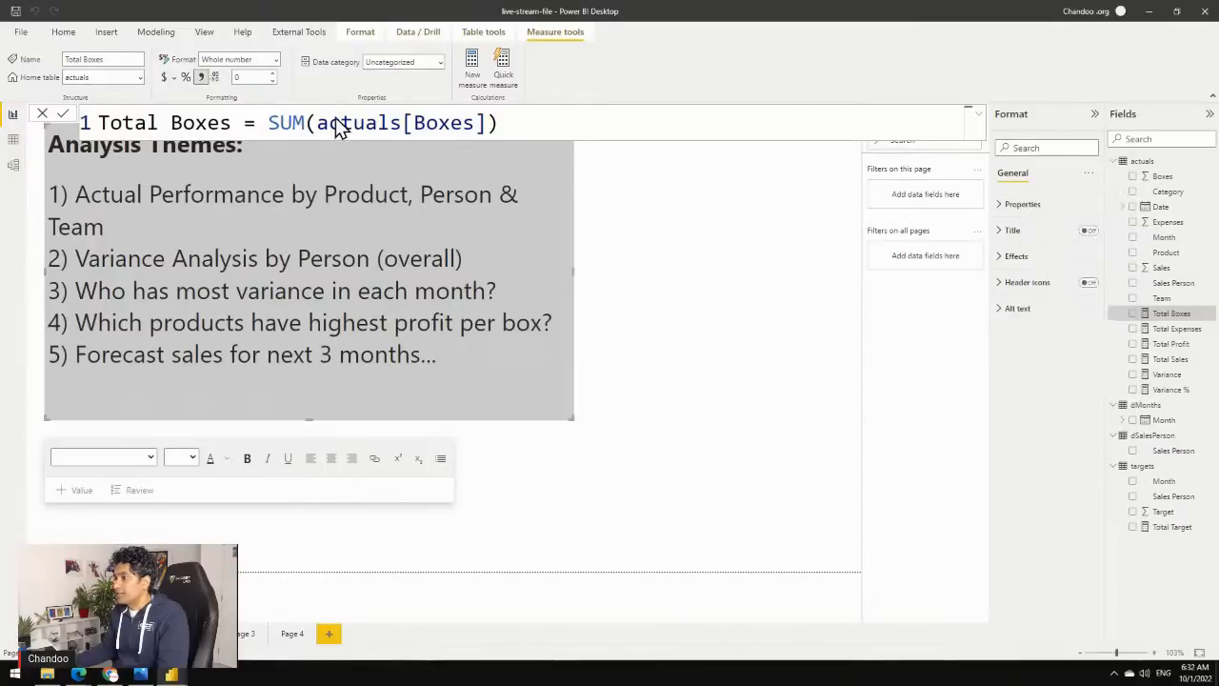
pyautogui.write('Profit p')
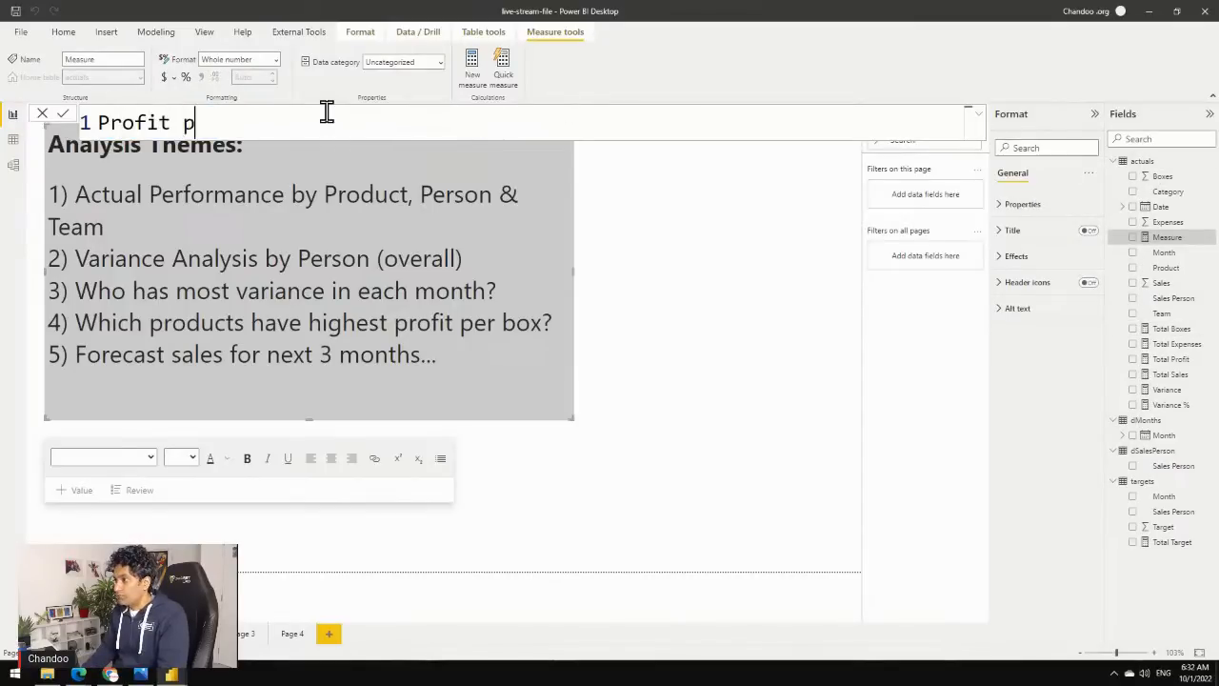
pyautogui.write('er Box = div')
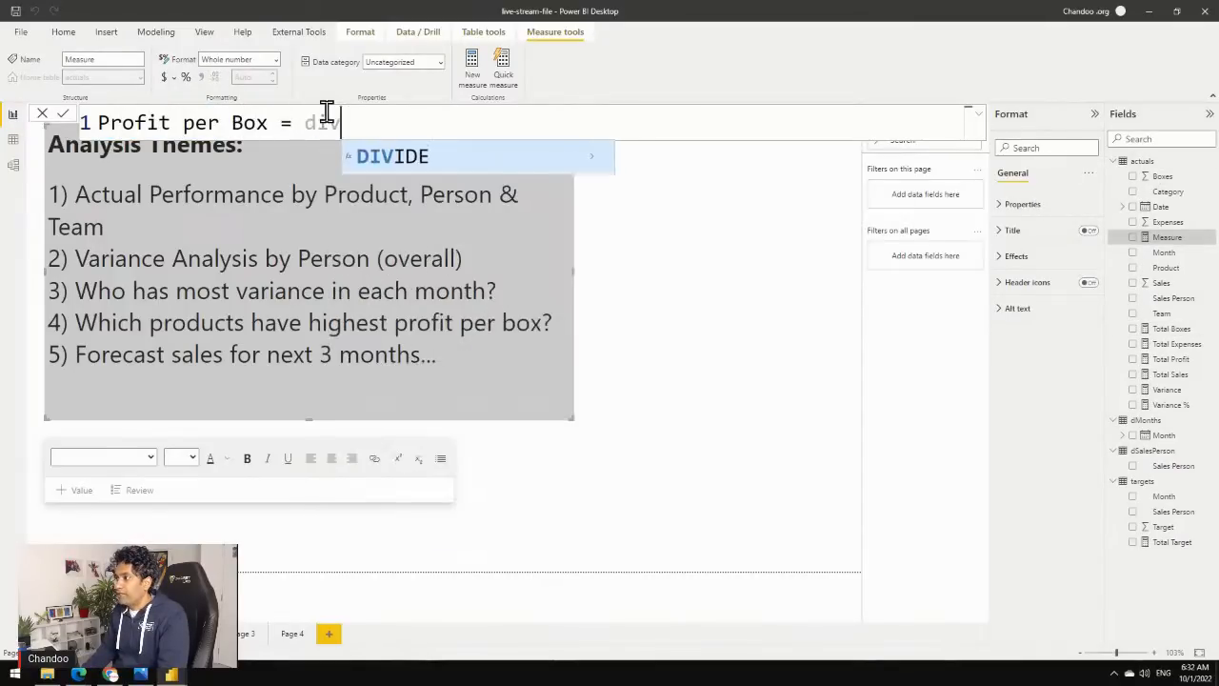
pyautogui.press('Tab')
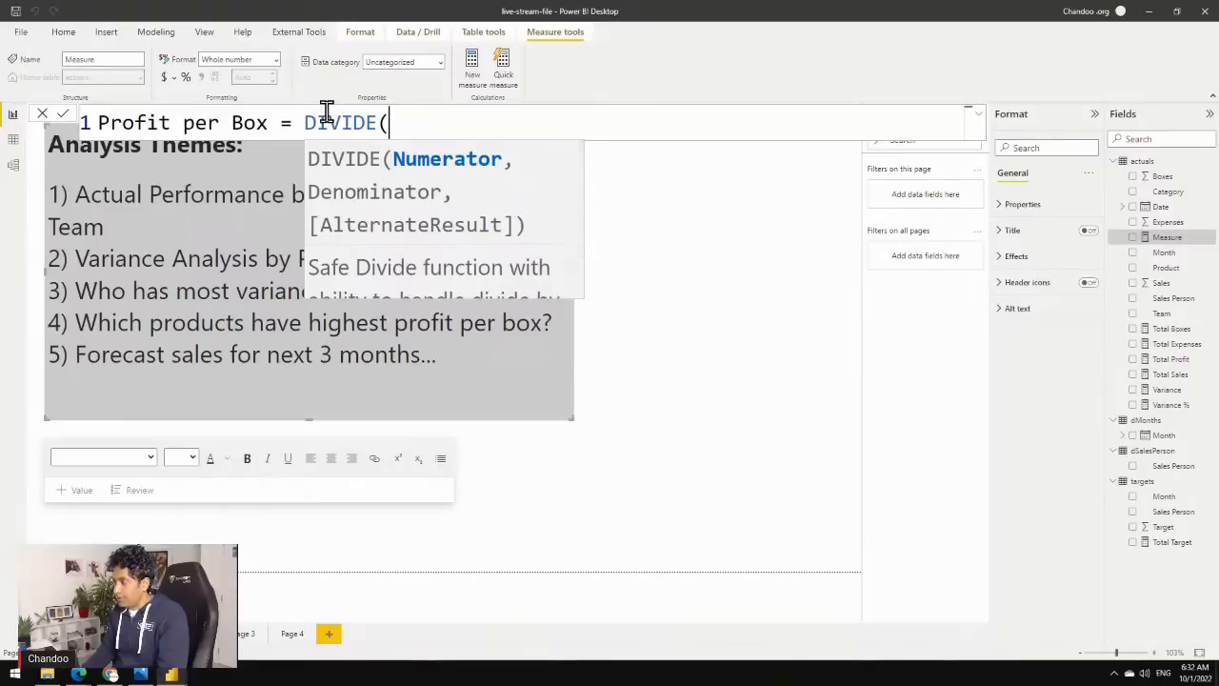
pyautogui.write('[')
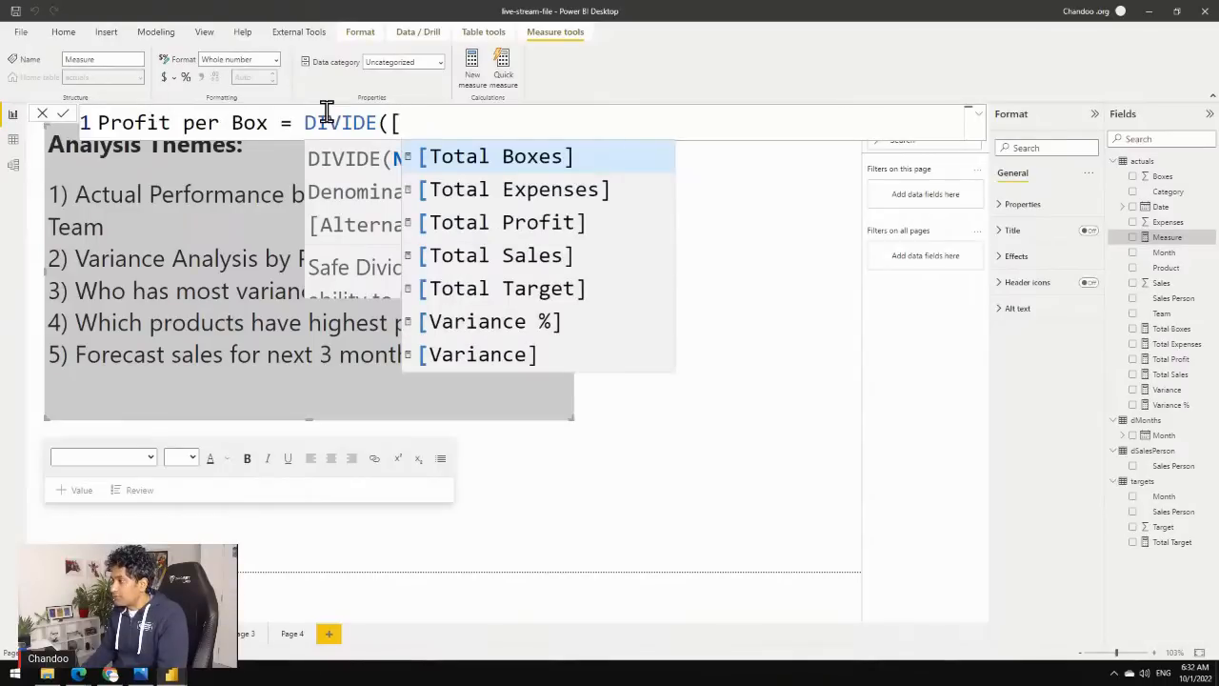
pyautogui.write('pr')
pyautogui.press('Tab')
pyautogui.write(', ')
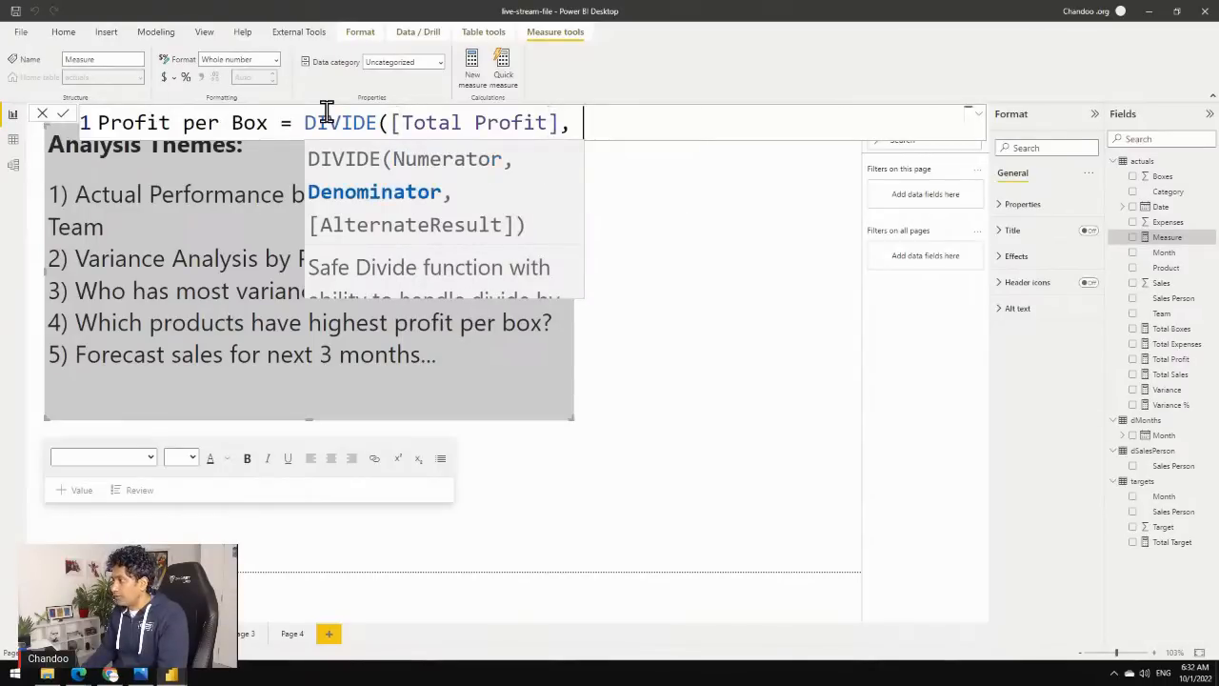
pyautogui.write('[bo')
pyautogui.press('Tab')
pyautogui.write(')')
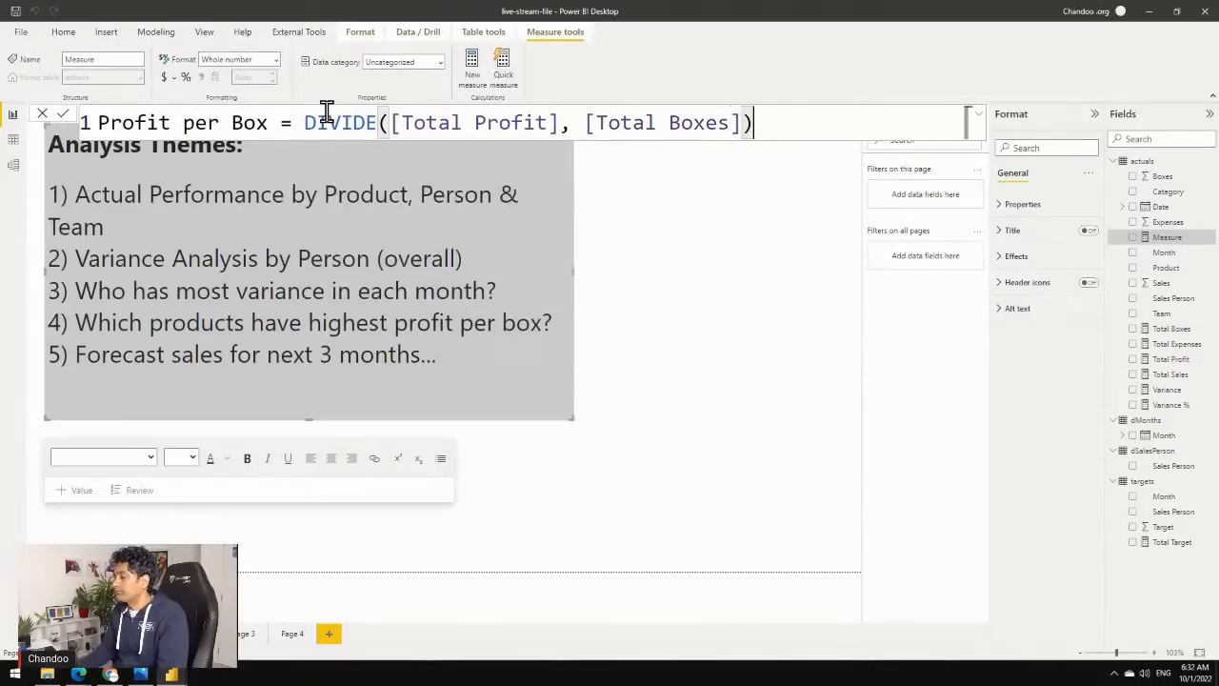
pyautogui.click(63, 113)
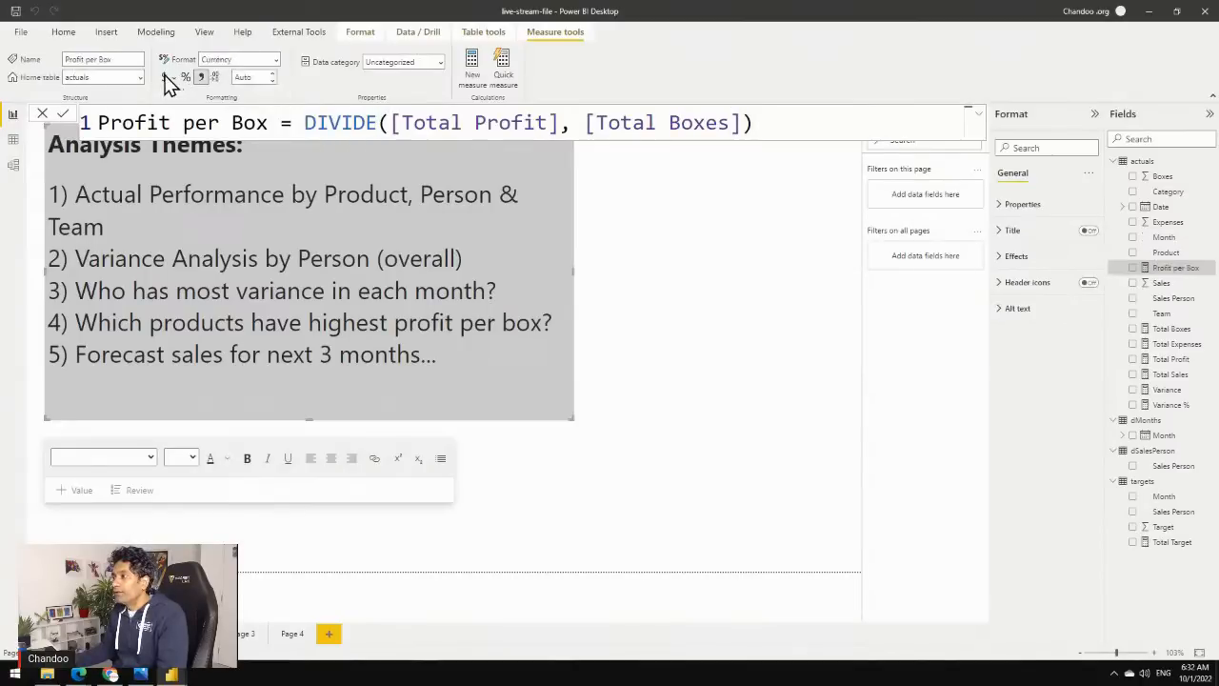
# Set the Profit per Box measure to 1 decimal place and leave the measure editing.
pyautogui.click(273, 80)
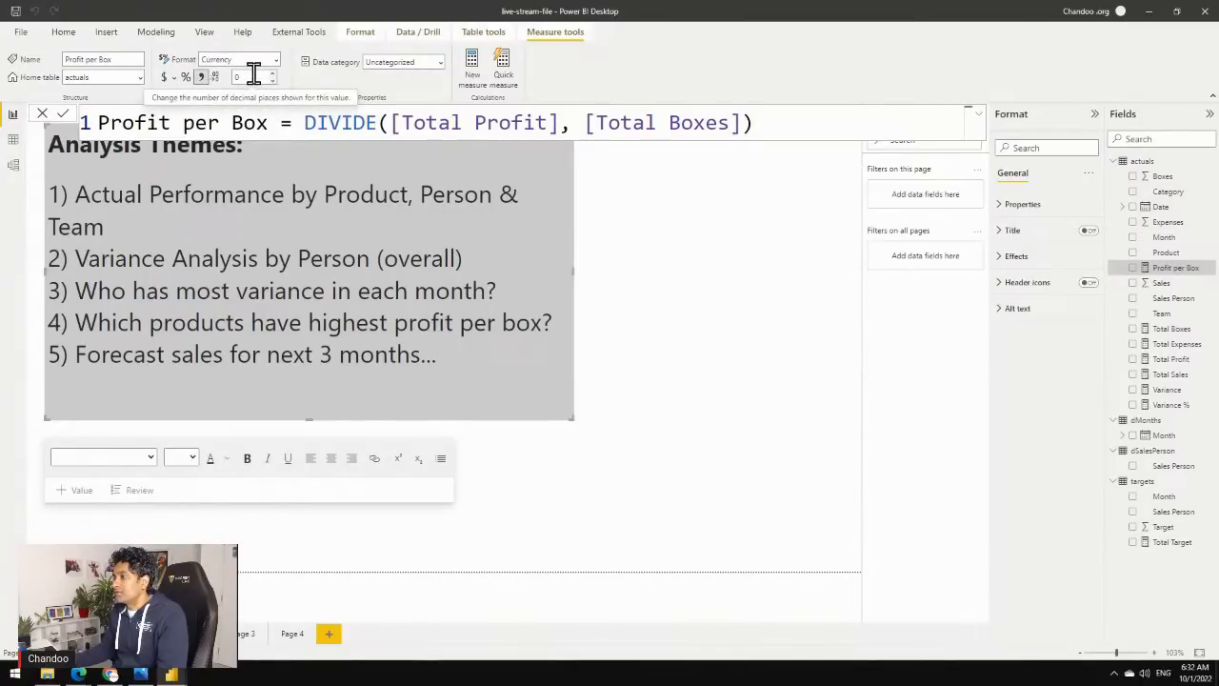
pyautogui.click(271, 73)
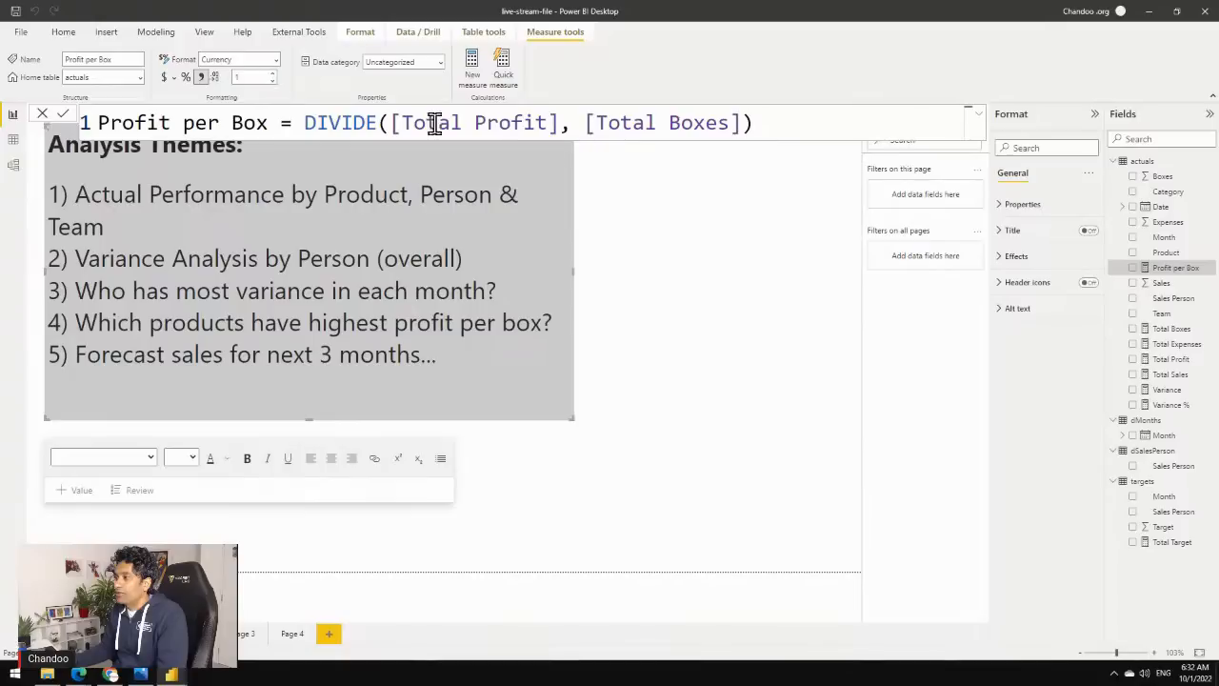
pyautogui.click(698, 254)
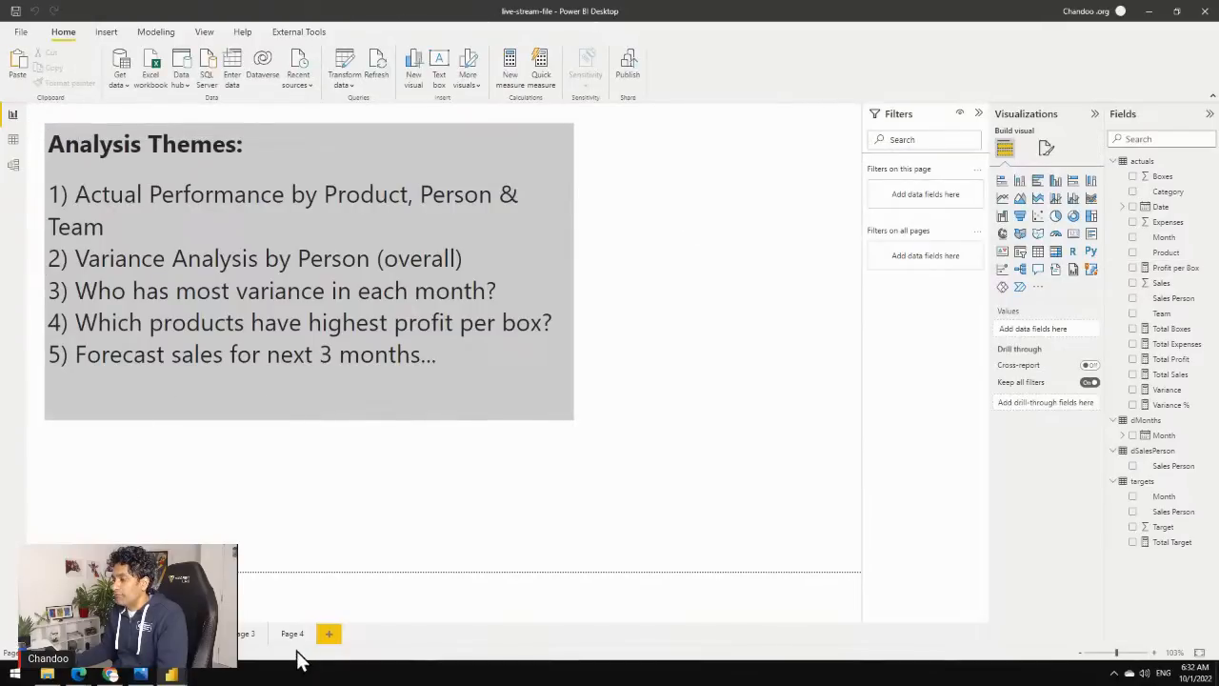
# Add a new report page and place a tall, empty table visual near the middle of it.
pyautogui.click(329, 634)
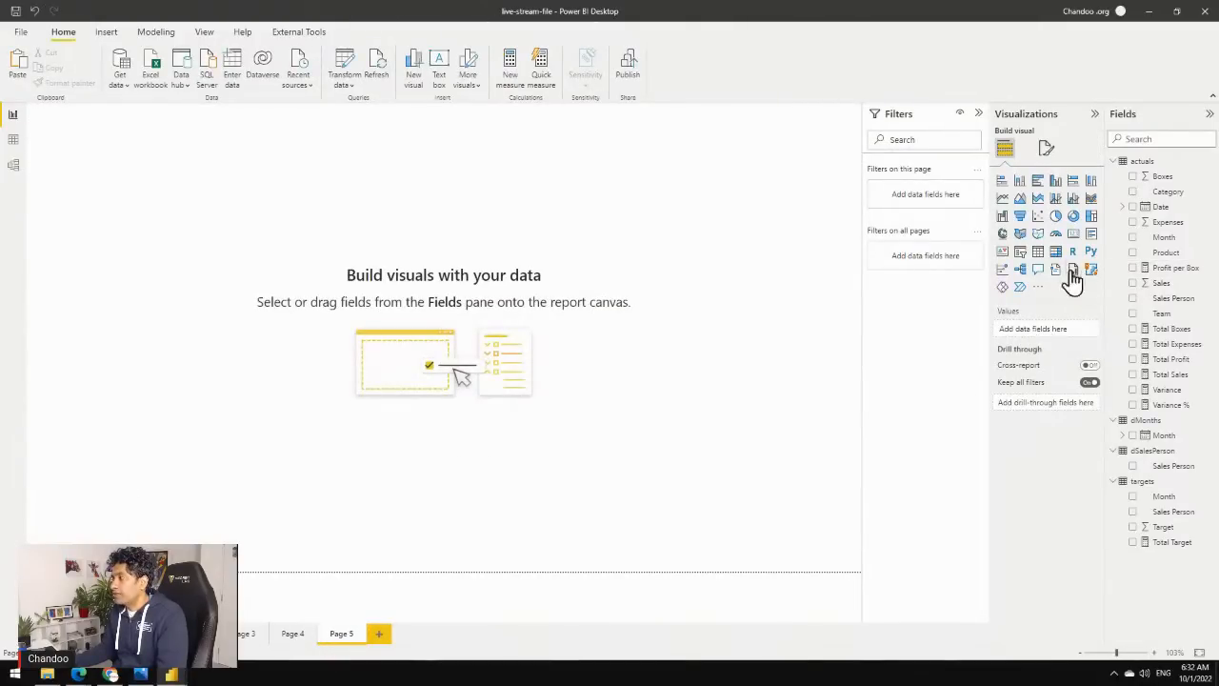
pyautogui.click(1038, 252)
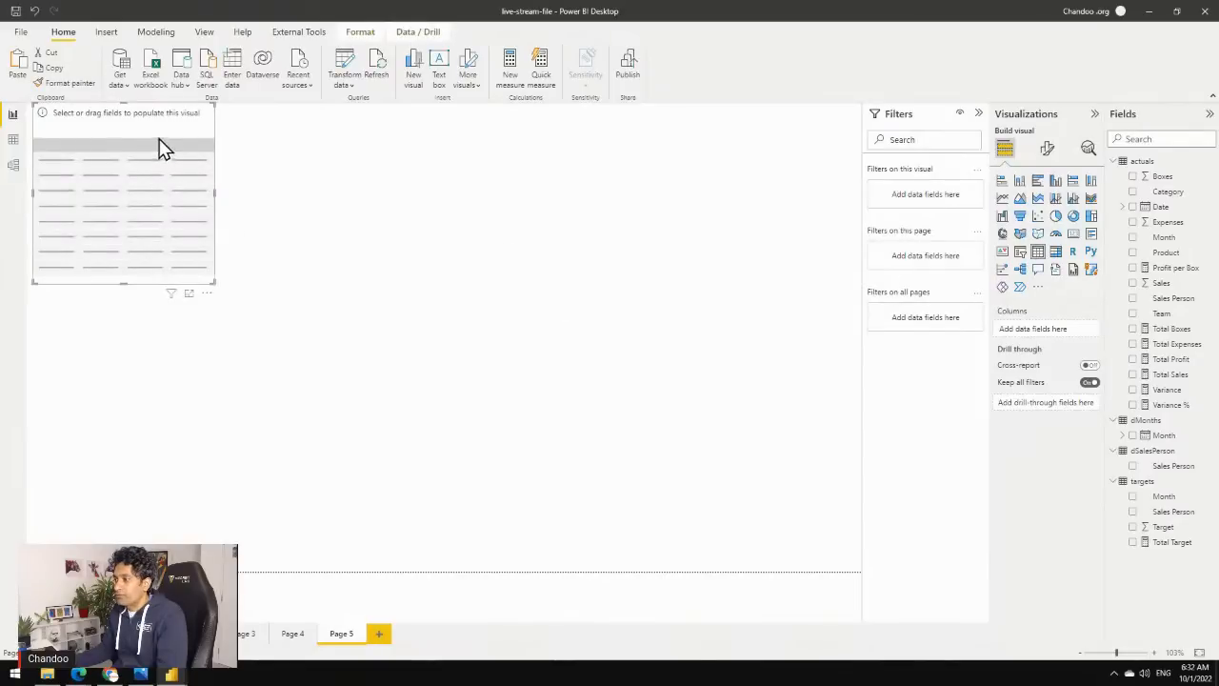
pyautogui.moveTo(161, 144); pyautogui.dragTo(544, 152)
pyautogui.moveTo(505, 283); pyautogui.dragTo(510, 522)
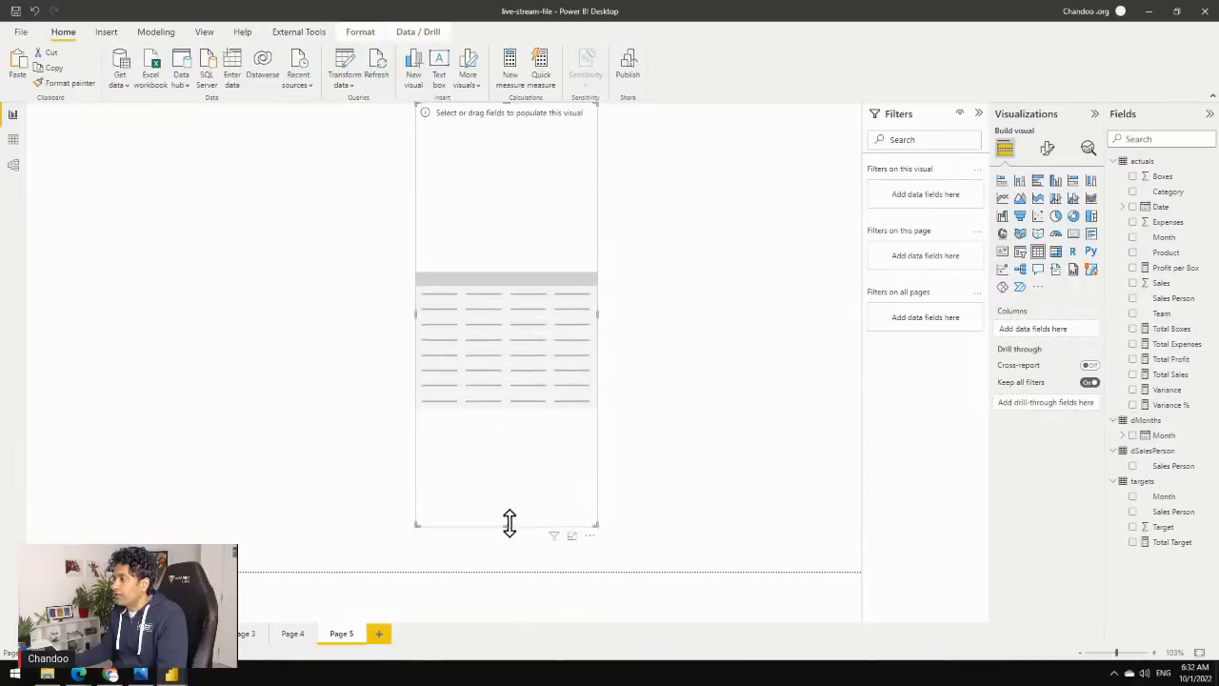
# Fill the table with Product, Total Boxes, Total Profit and Profit per Box in that order, and widen it to fit the columns.
pyautogui.click(1134, 254)
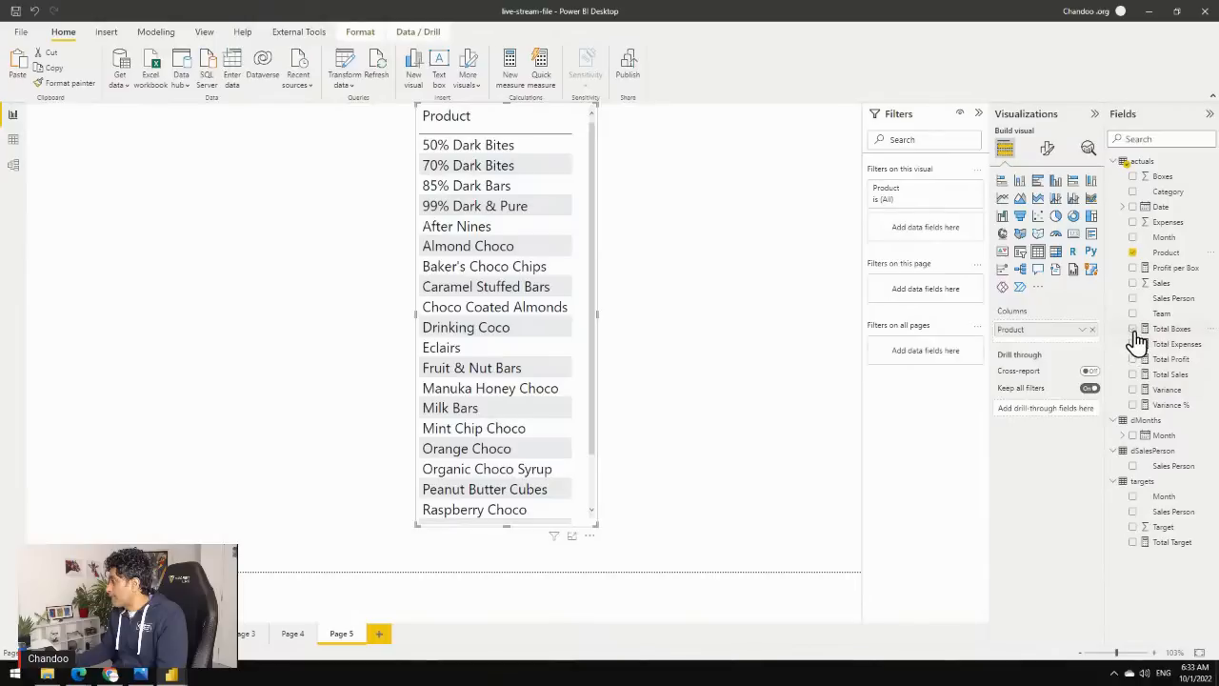
pyautogui.click(1133, 329)
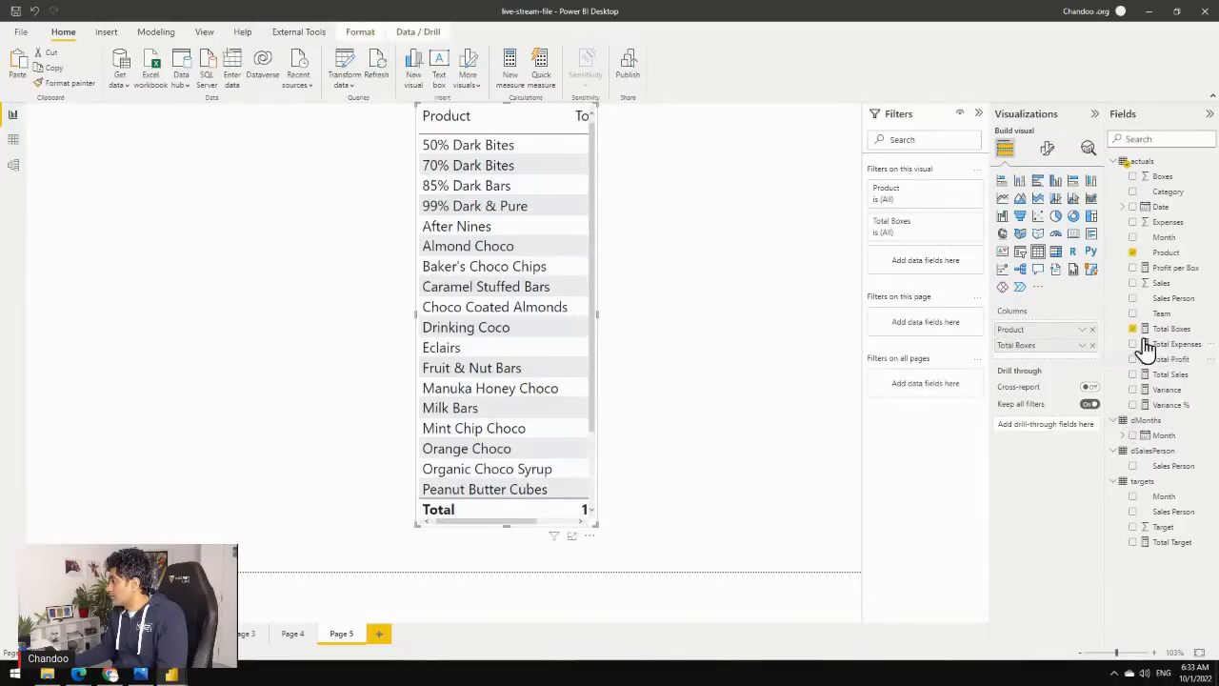
pyautogui.click(1135, 270)
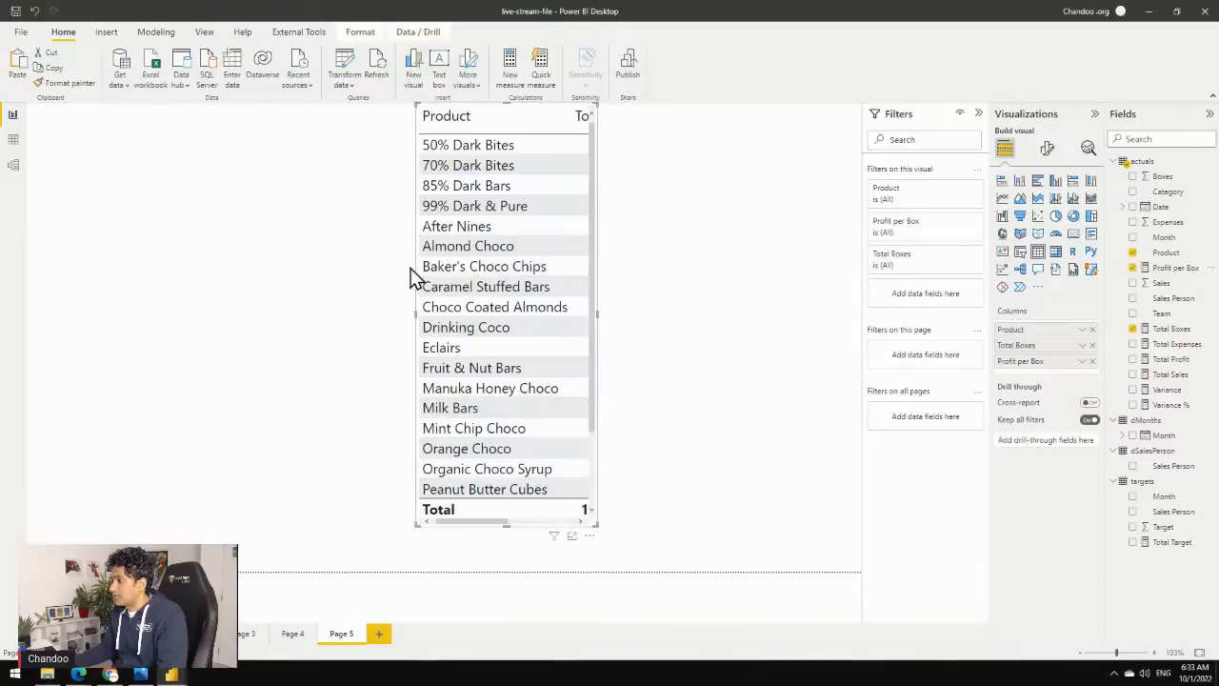
pyautogui.moveTo(417, 319); pyautogui.dragTo(116, 317)
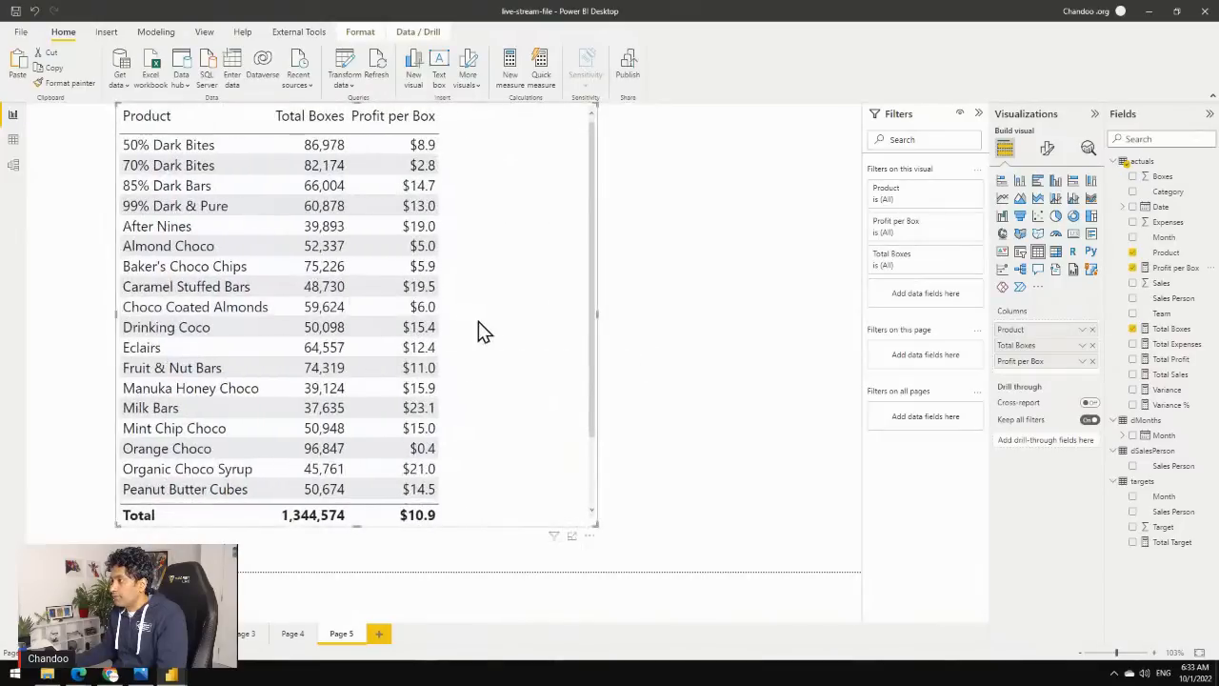
pyautogui.click(1133, 360)
pyautogui.moveTo(1062, 380); pyautogui.dragTo(1047, 362)
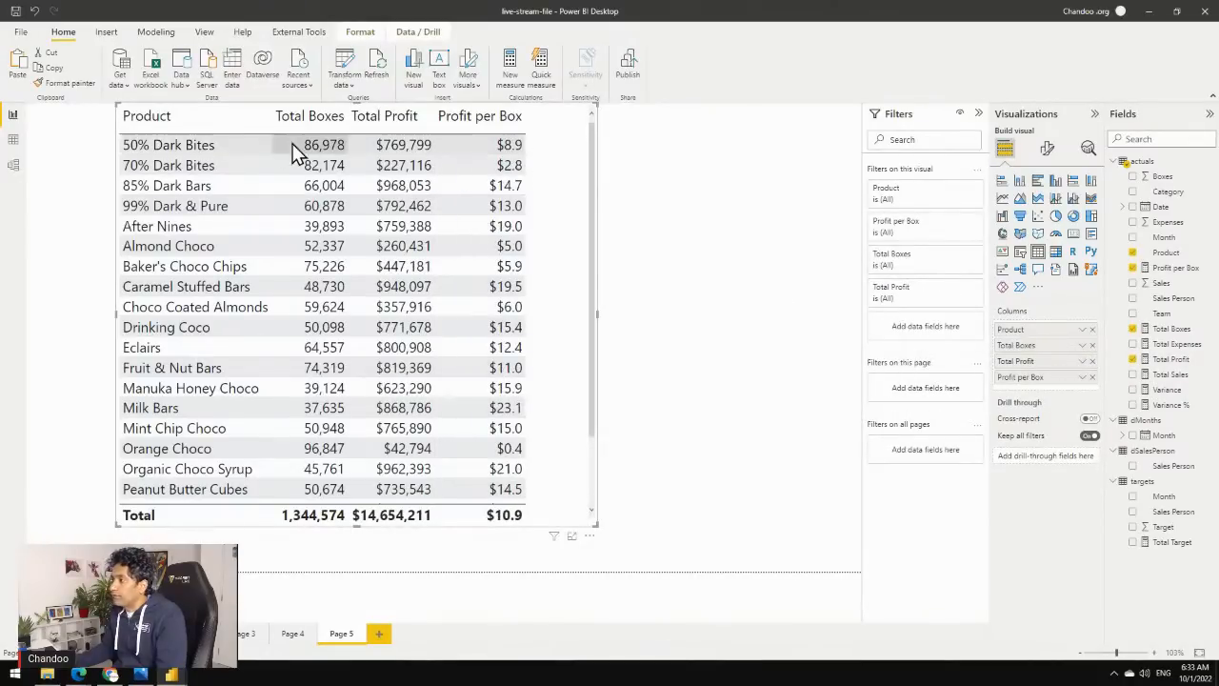
# Sort the product table by Total Profit and then by Profit per Box, both descending, and look through the ranked products.
pyautogui.click(375, 124)
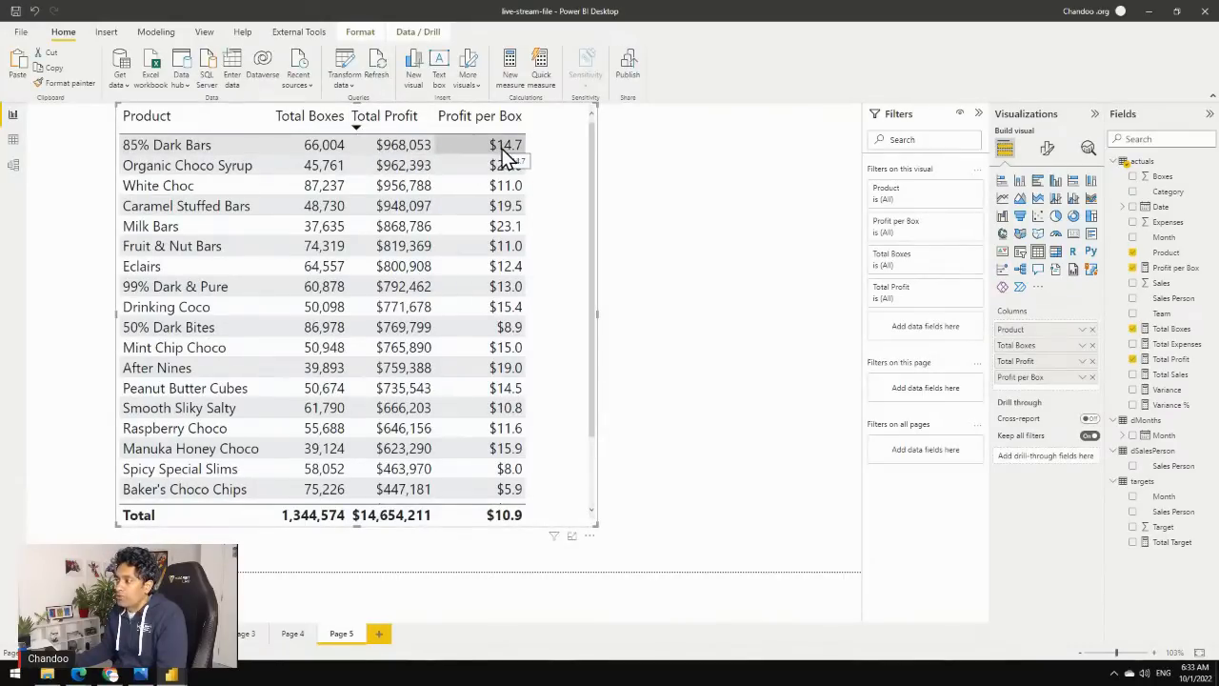
pyautogui.click(447, 125)
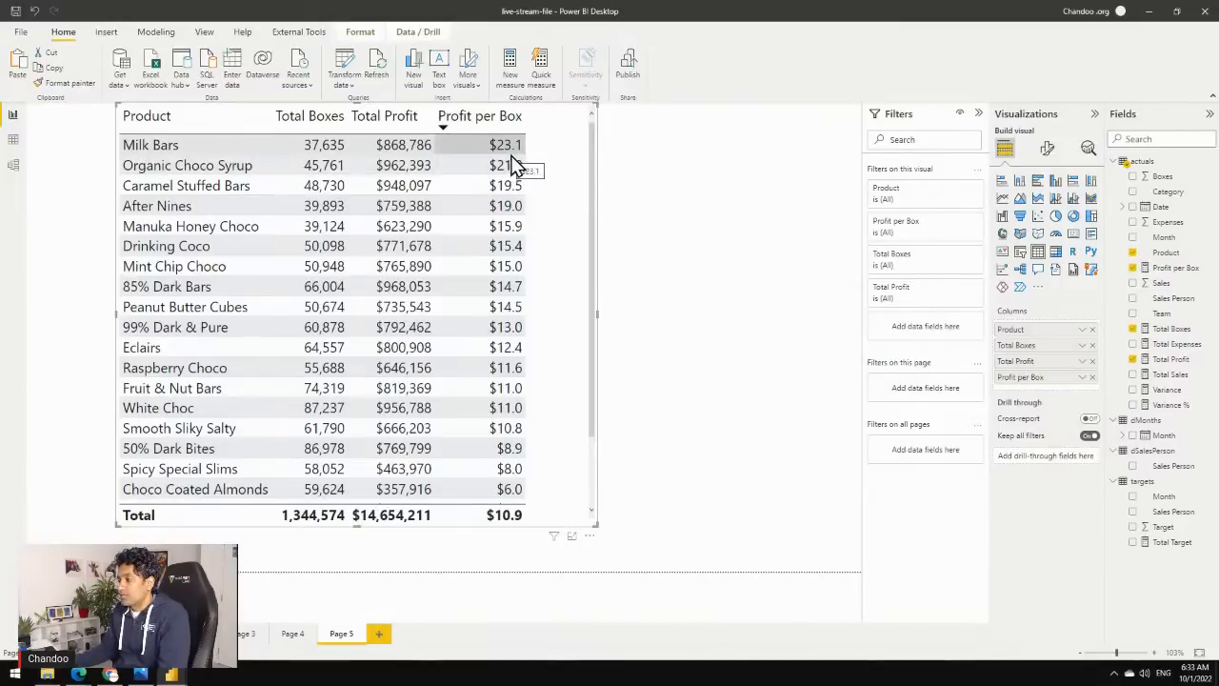
pyautogui.scroll(-2, 560, 357)
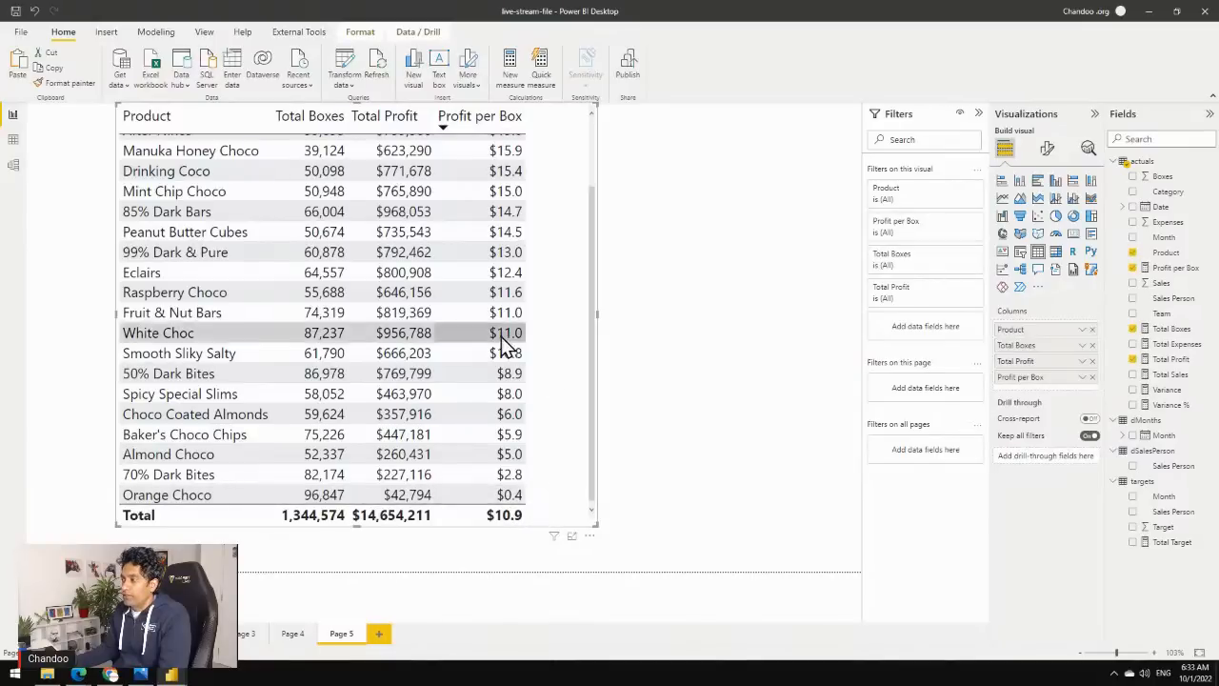
pyautogui.scroll(3, 501, 346)
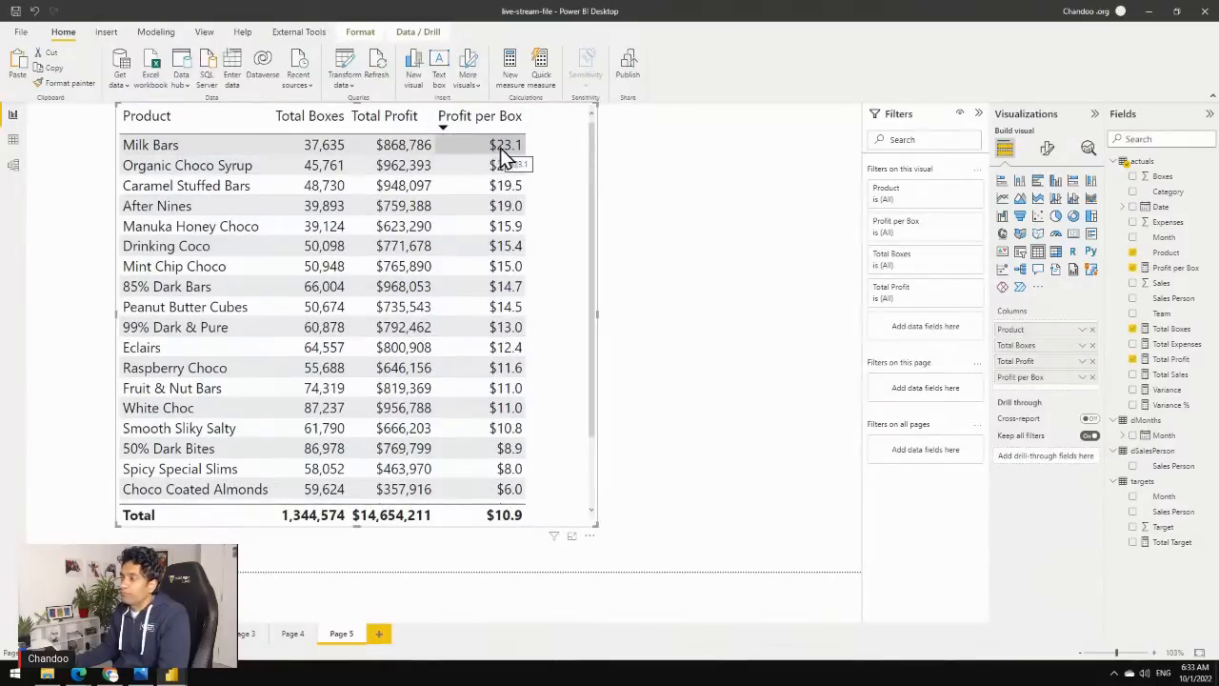
pyautogui.scroll(-3, 500, 345)
pyautogui.scroll(3, 500, 345)
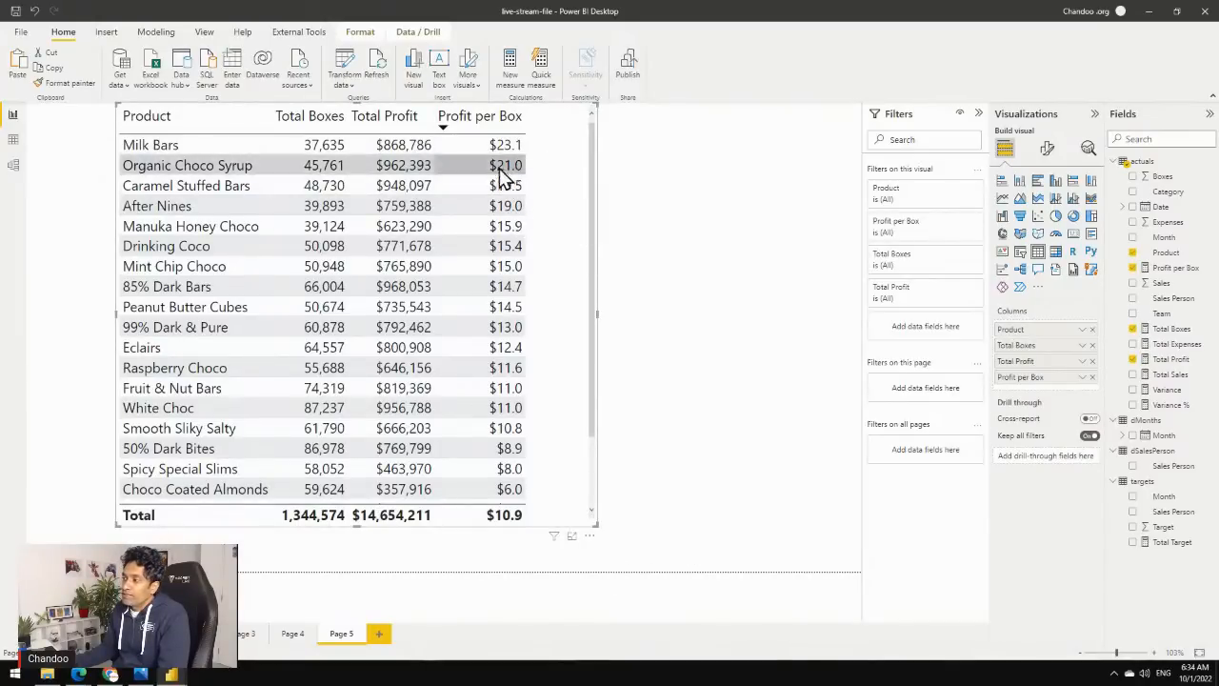
# Move the product table toward the page's left edge and place a short clustered column chart in the upper area beside it.
pyautogui.moveTo(525, 242); pyautogui.dragTo(514, 244)
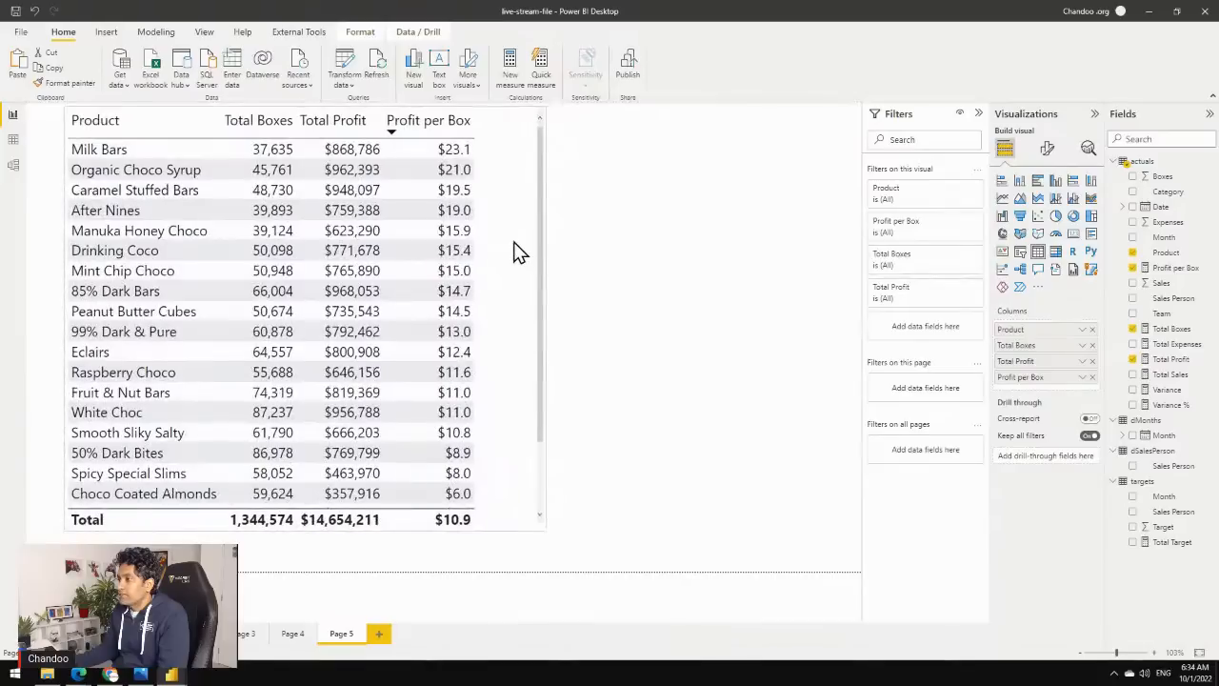
pyautogui.click(713, 216)
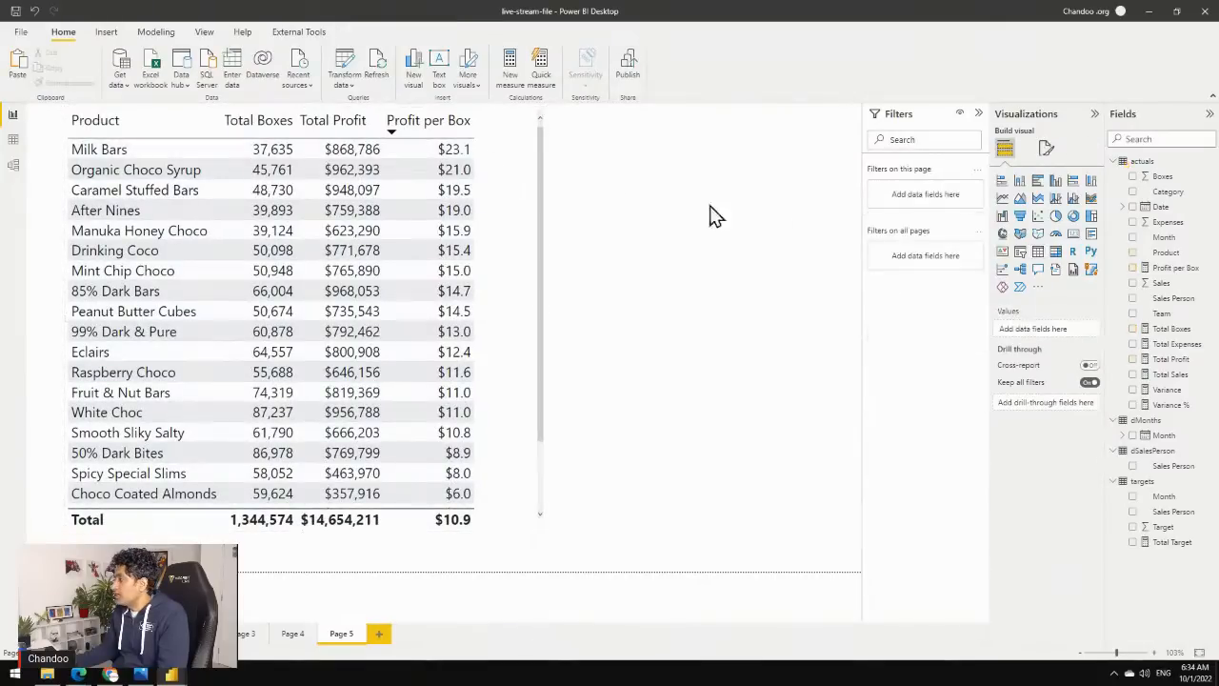
pyautogui.click(1055, 181)
pyautogui.moveTo(643, 265); pyautogui.dragTo(649, 267)
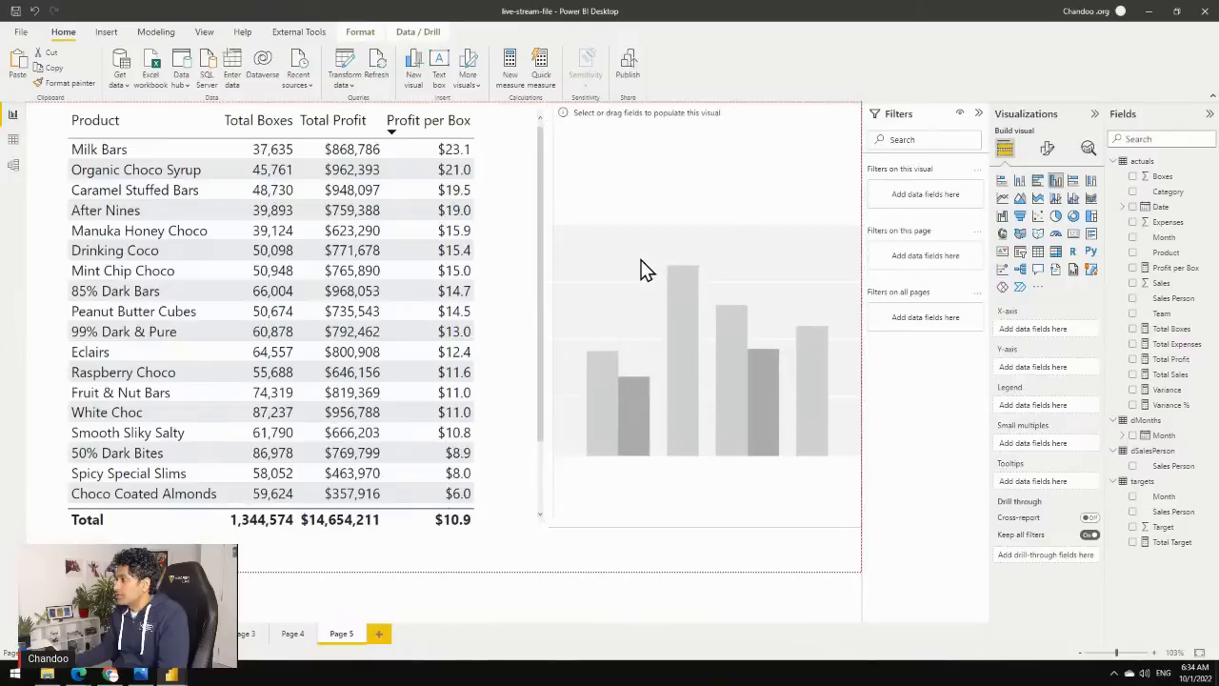
pyautogui.moveTo(708, 526); pyautogui.dragTo(710, 250)
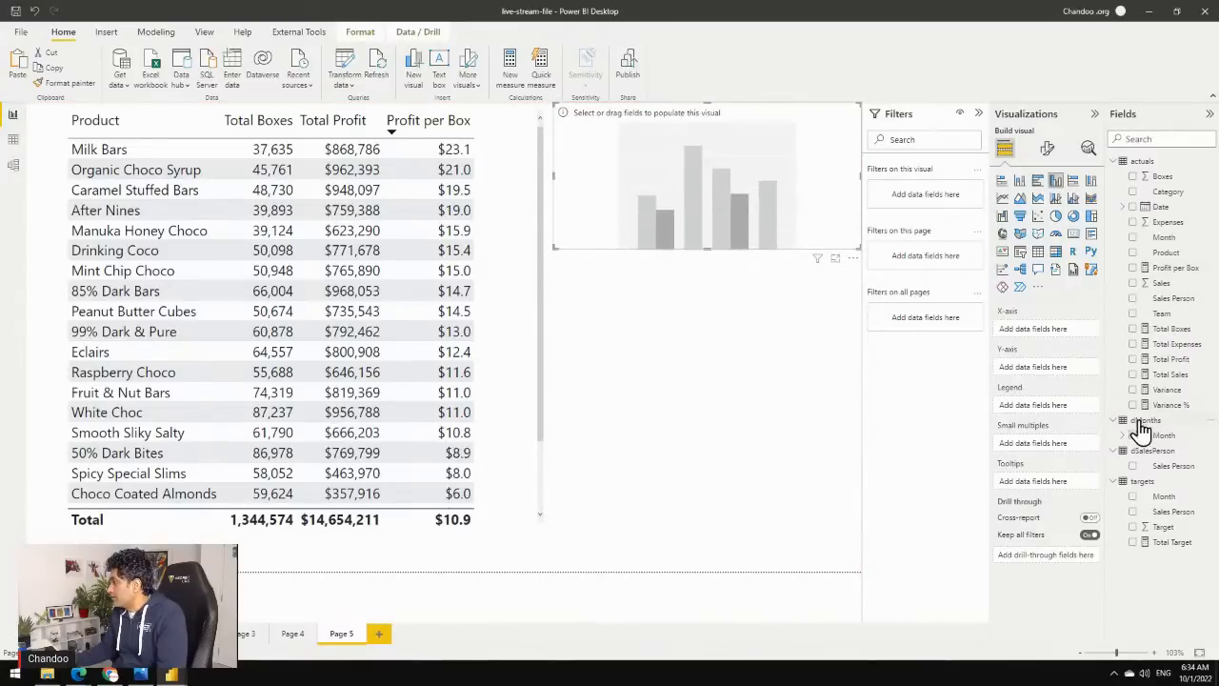
# Set the column chart to show Total Profit by Team and deselect it.
pyautogui.click(1133, 314)
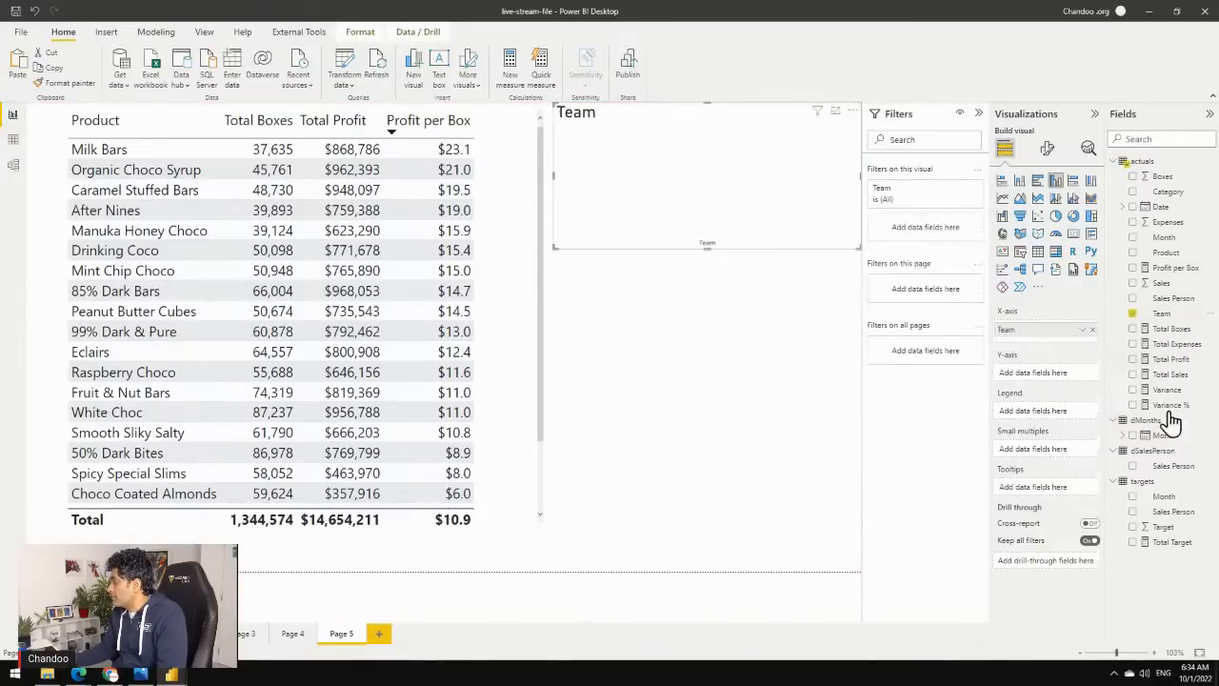
pyautogui.click(1134, 360)
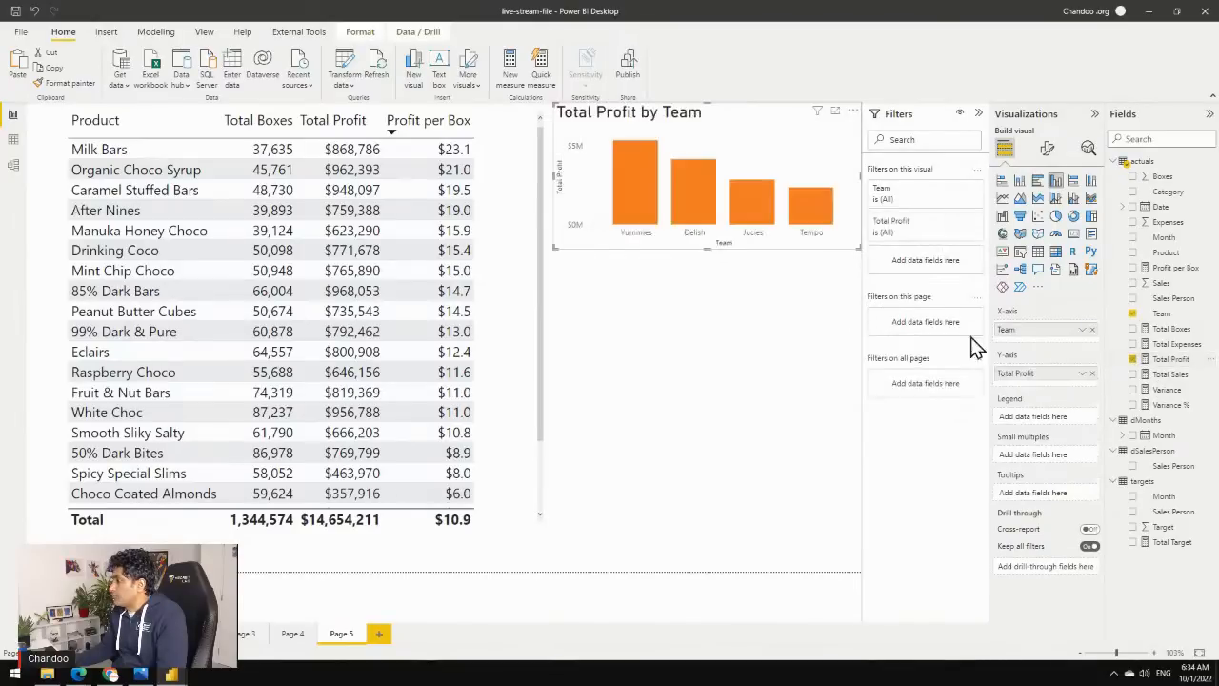
pyautogui.click(768, 271)
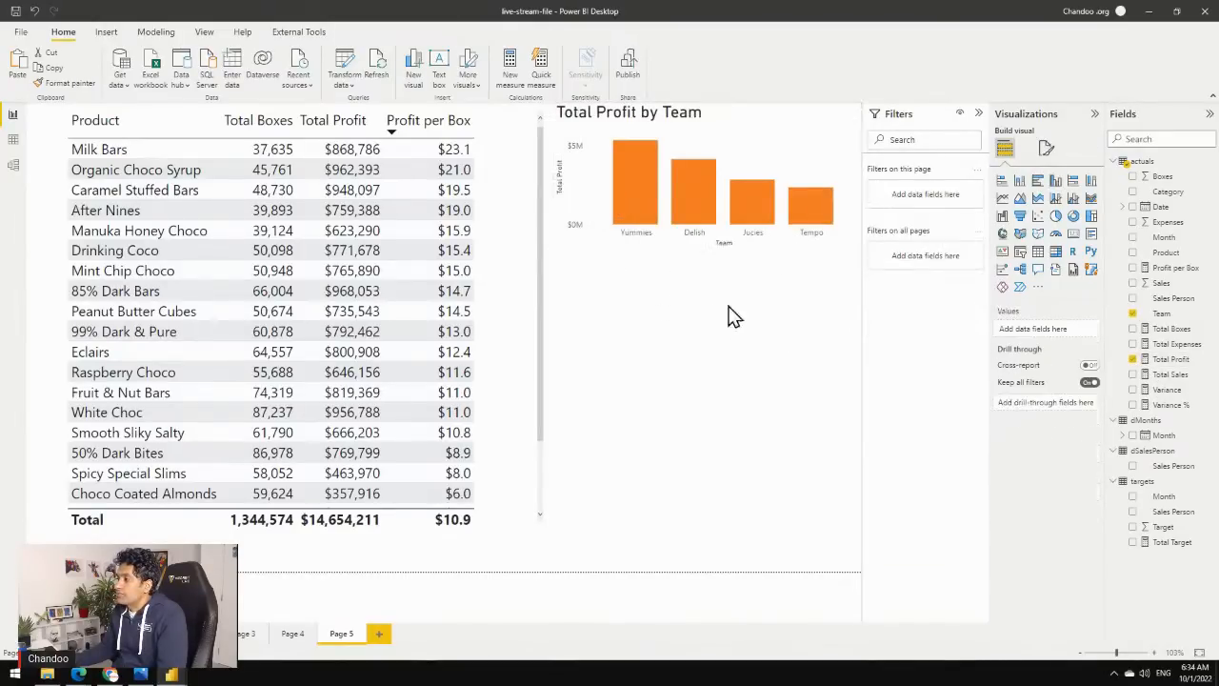
# Cross-filter the product table by Yummies, Delish, Jucies and Tempo in turn to compare profit per box, and clear the team selection.
pyautogui.click(629, 195)
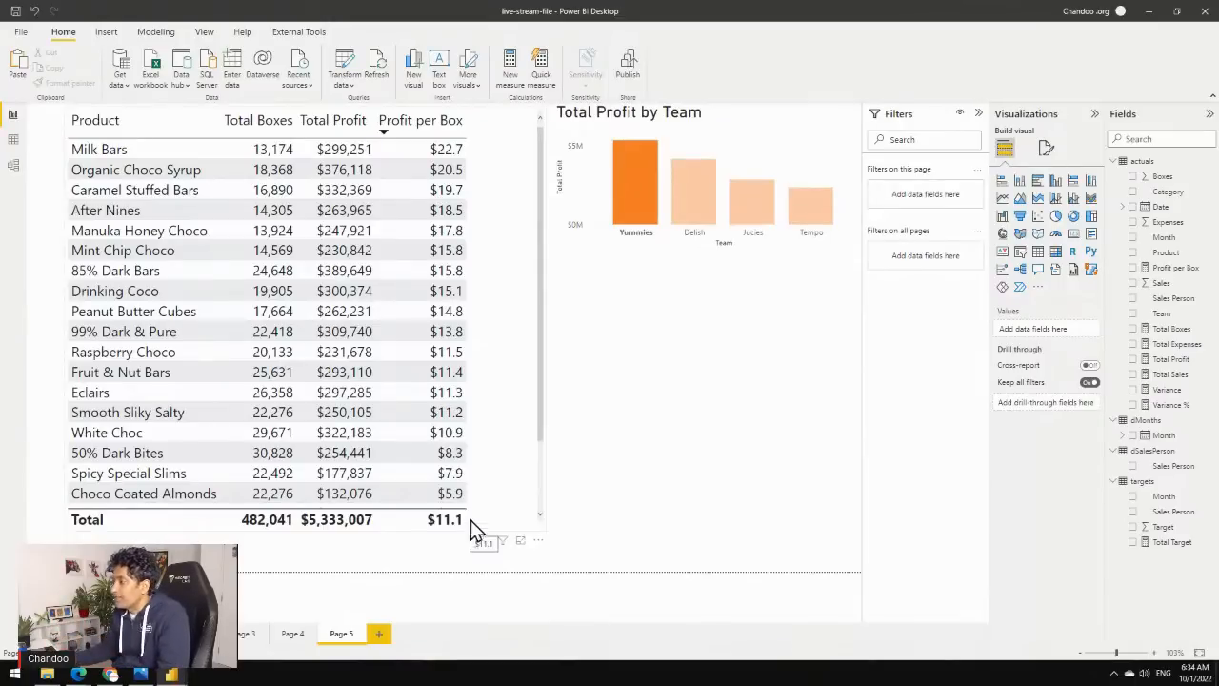
pyautogui.click(688, 206)
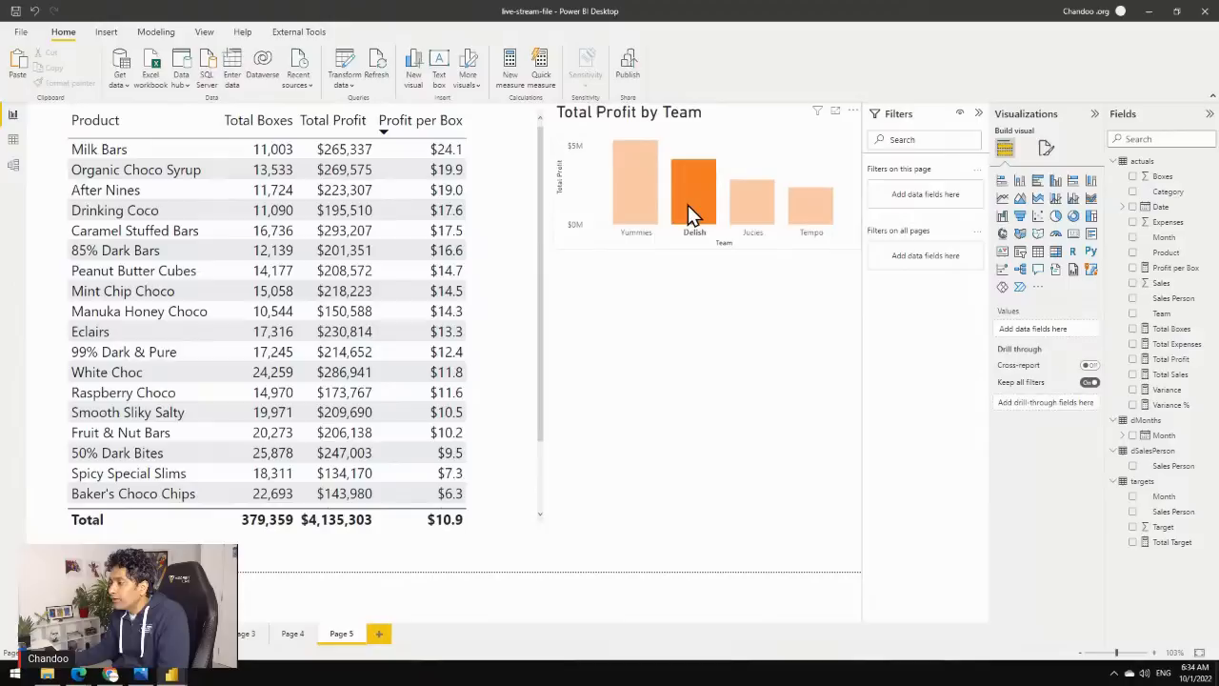
pyautogui.click(754, 205)
pyautogui.click(809, 213)
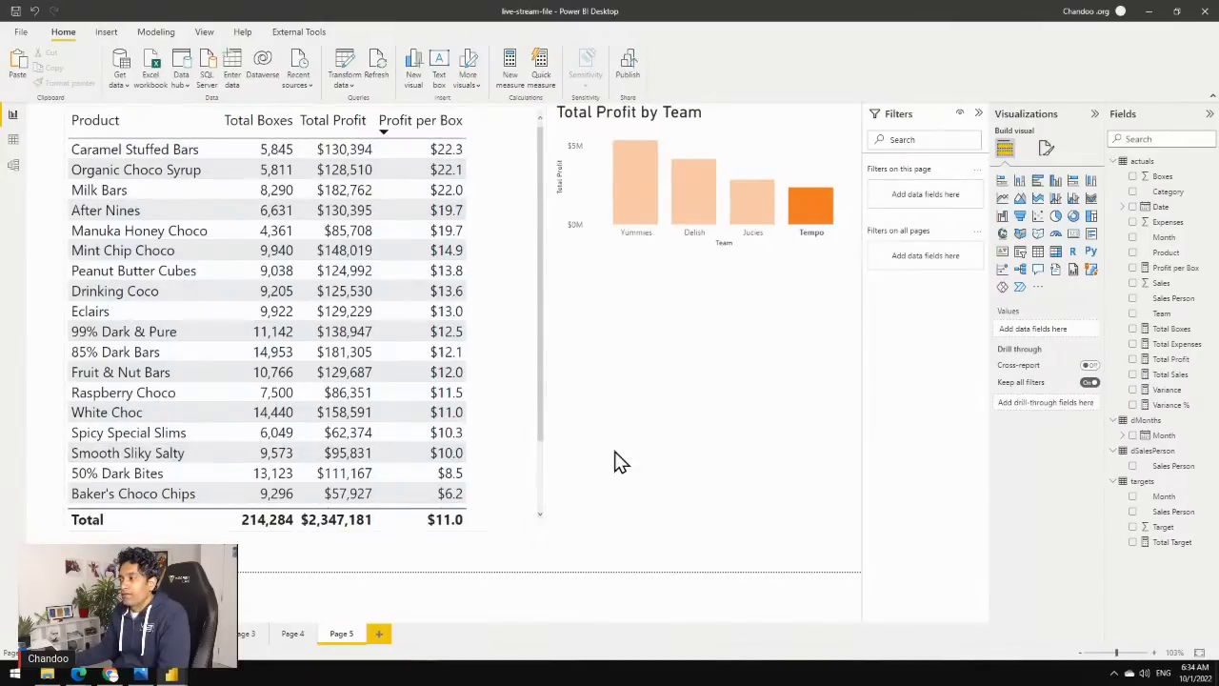
pyautogui.click(808, 215)
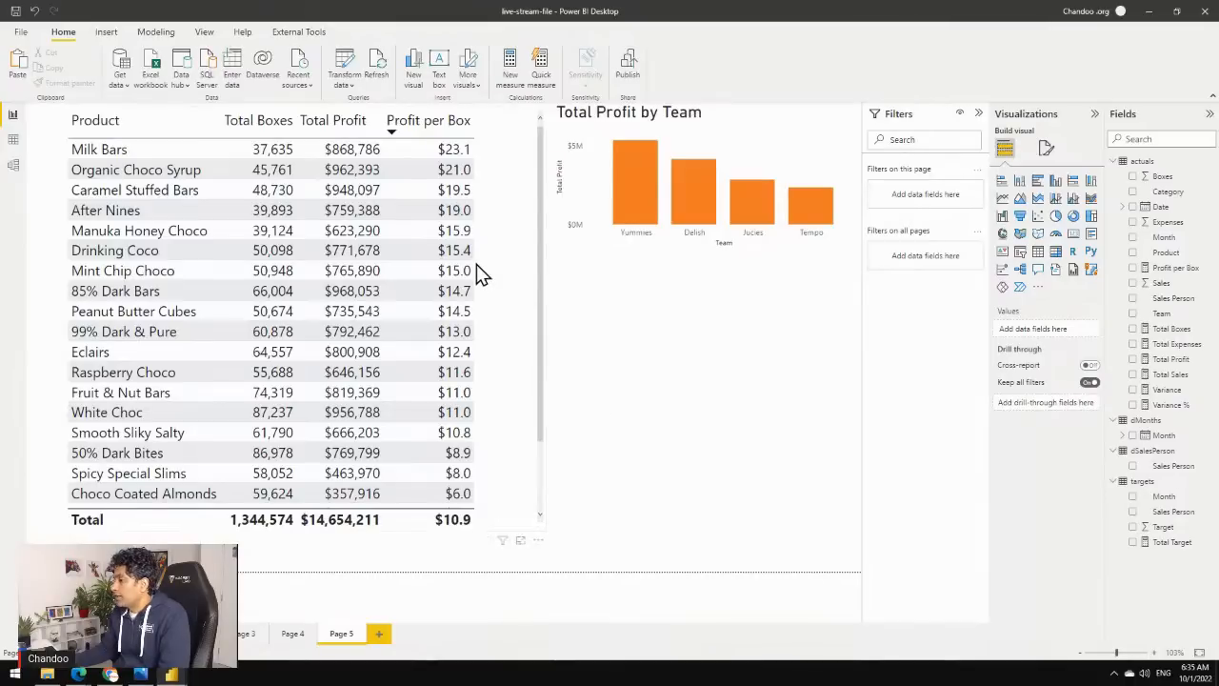
# Return to the Analysis Themes page and highlight the item about forecasting sales for the next 3 months.
pyautogui.click(149, 634)
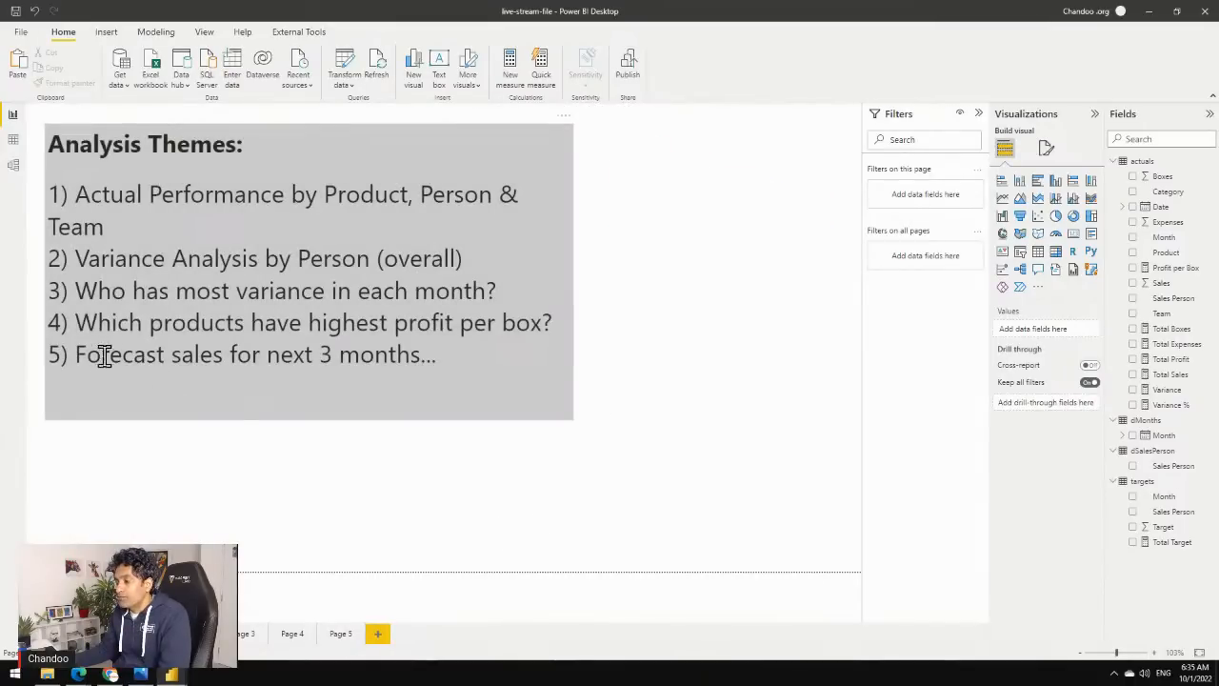
pyautogui.moveTo(75, 354); pyautogui.dragTo(498, 365)
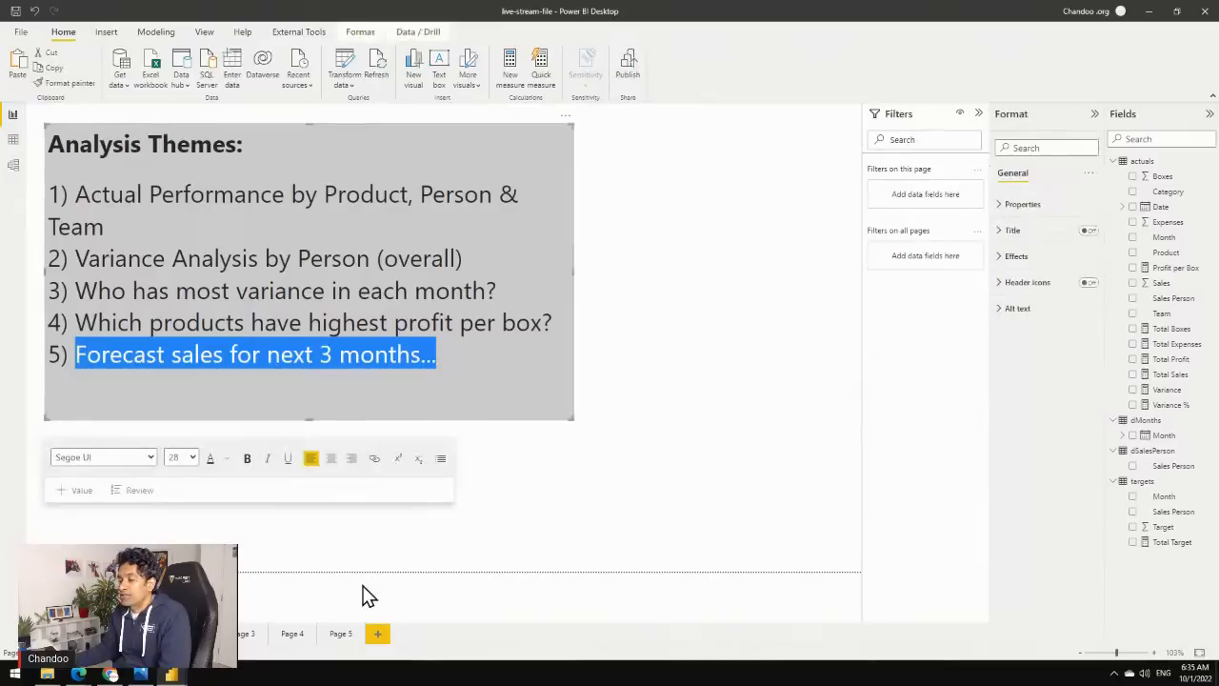
pyautogui.click(672, 525)
# Add a new report page and place a large, empty line chart in the middle of it.
pyautogui.click(377, 634)
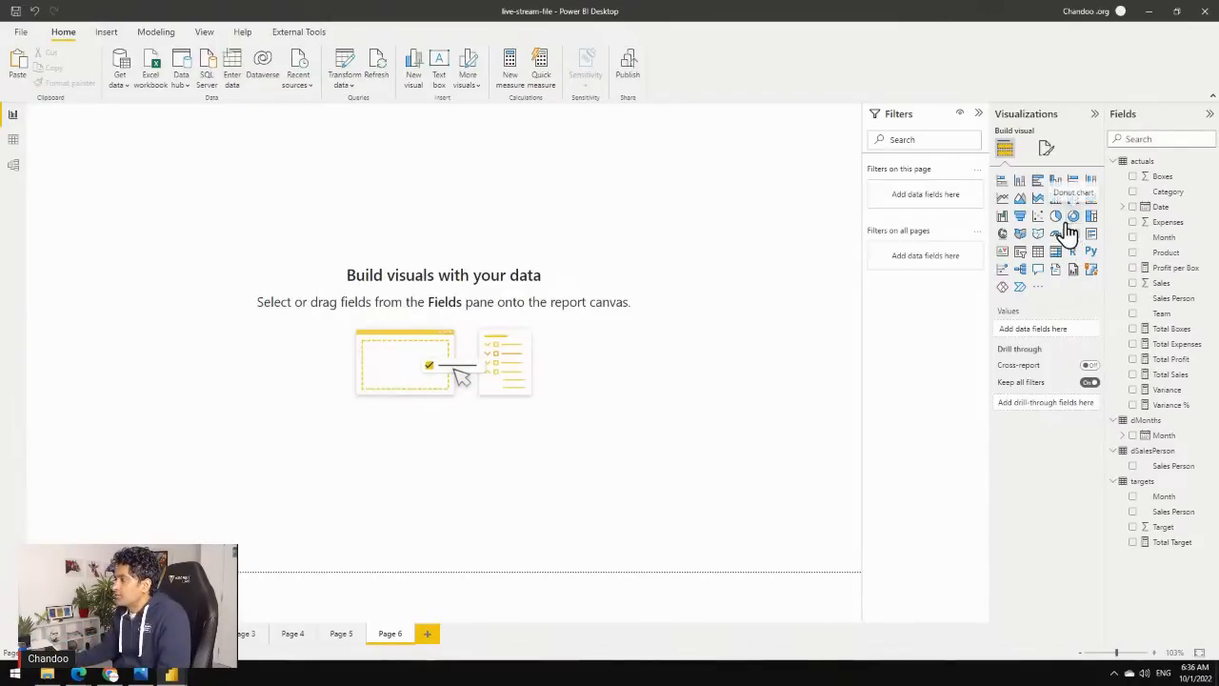
pyautogui.click(1003, 198)
pyautogui.moveTo(89, 144); pyautogui.dragTo(368, 207)
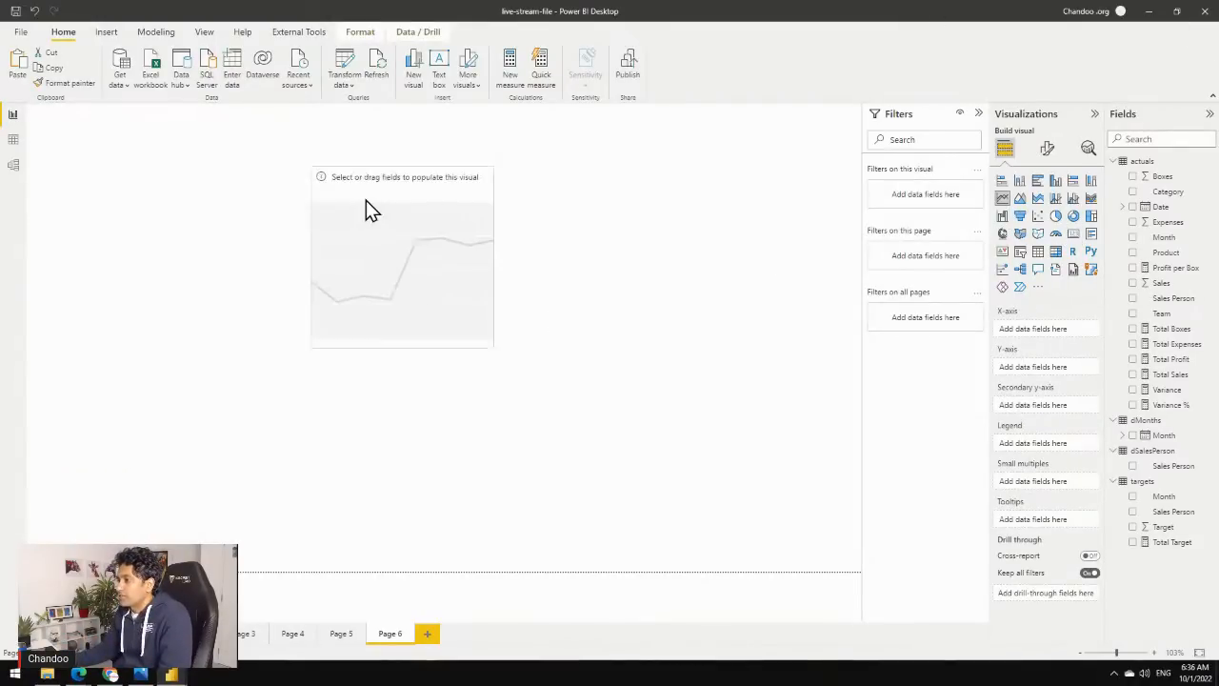
pyautogui.moveTo(494, 346); pyautogui.dragTo(840, 485)
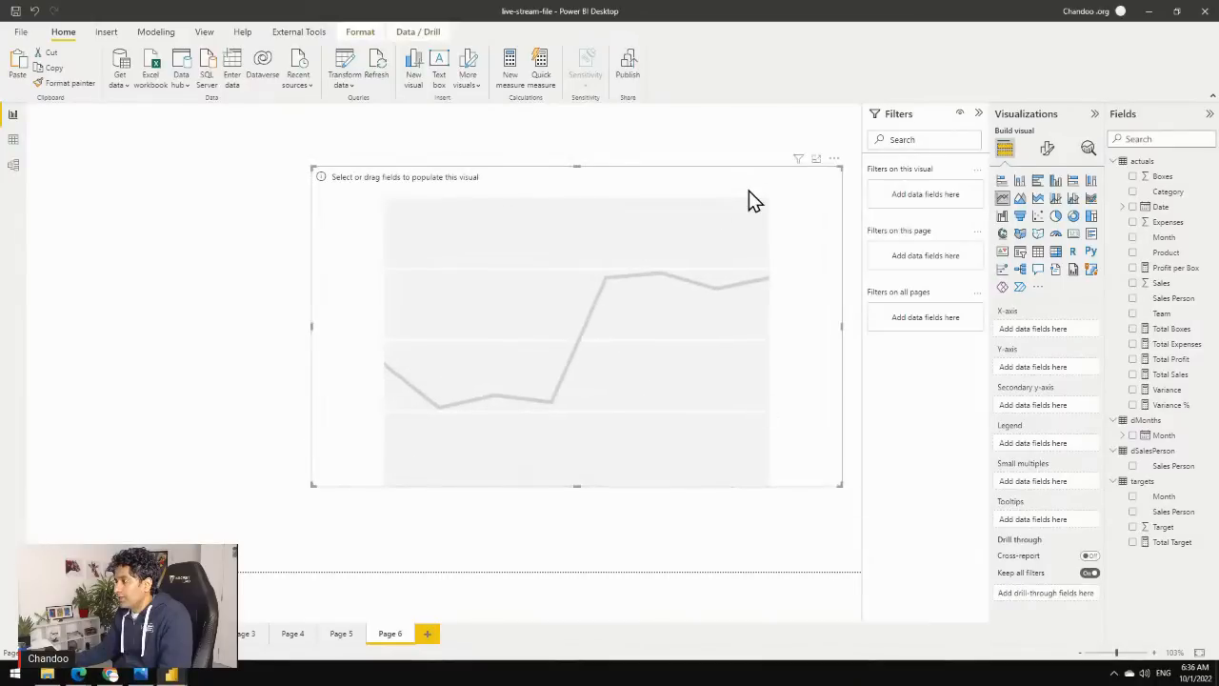
pyautogui.moveTo(749, 192); pyautogui.dragTo(587, 158)
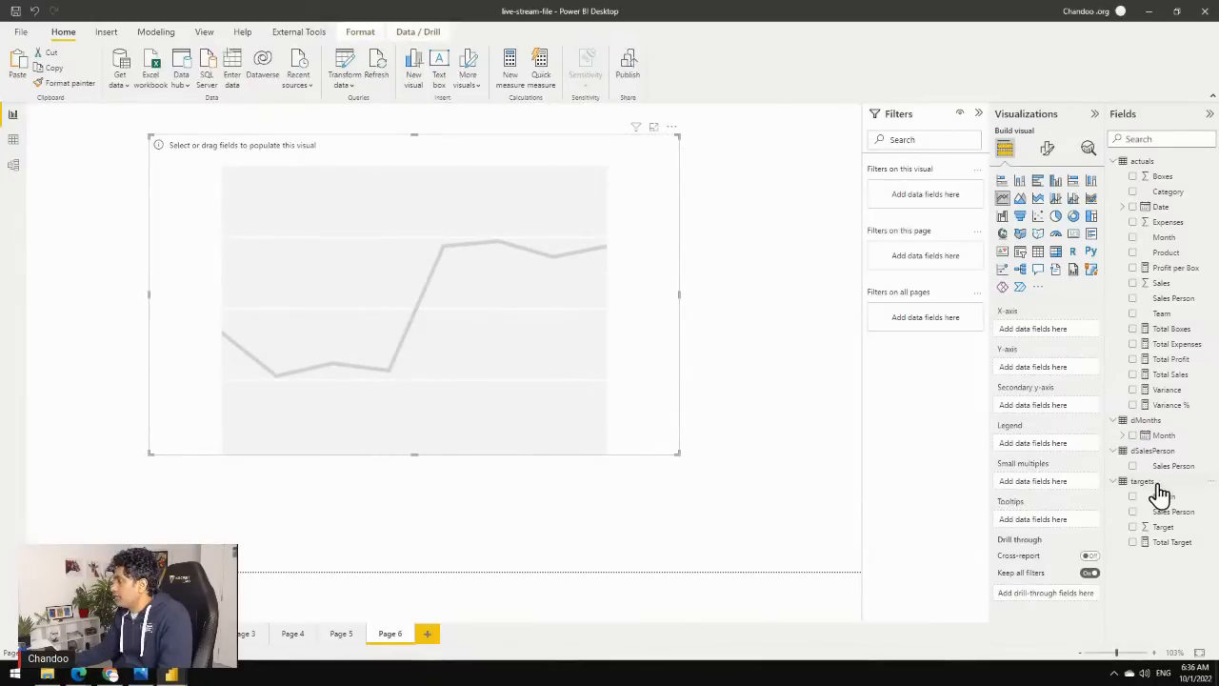
# Plot Total Sales against the dMonths Month field without its date hierarchy, and shift and enlarge the line chart on the page.
pyautogui.moveTo(1164, 451); pyautogui.dragTo(1052, 341)
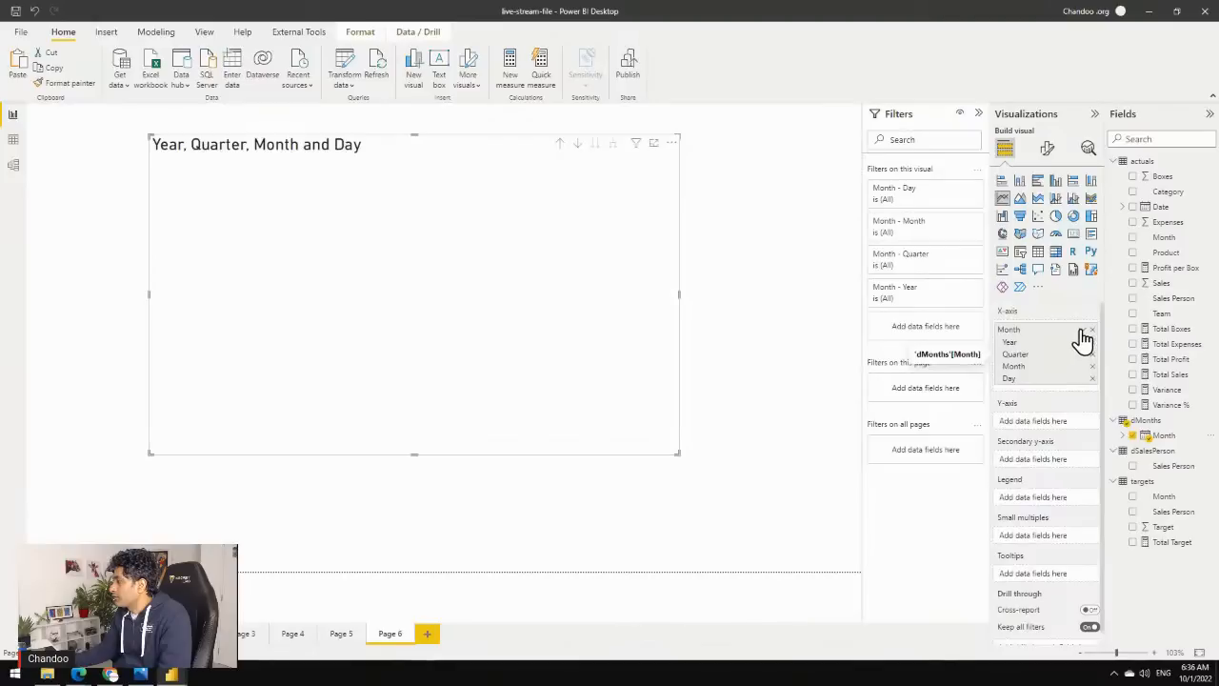
pyautogui.rightClick(1069, 333)
pyautogui.click(1132, 394)
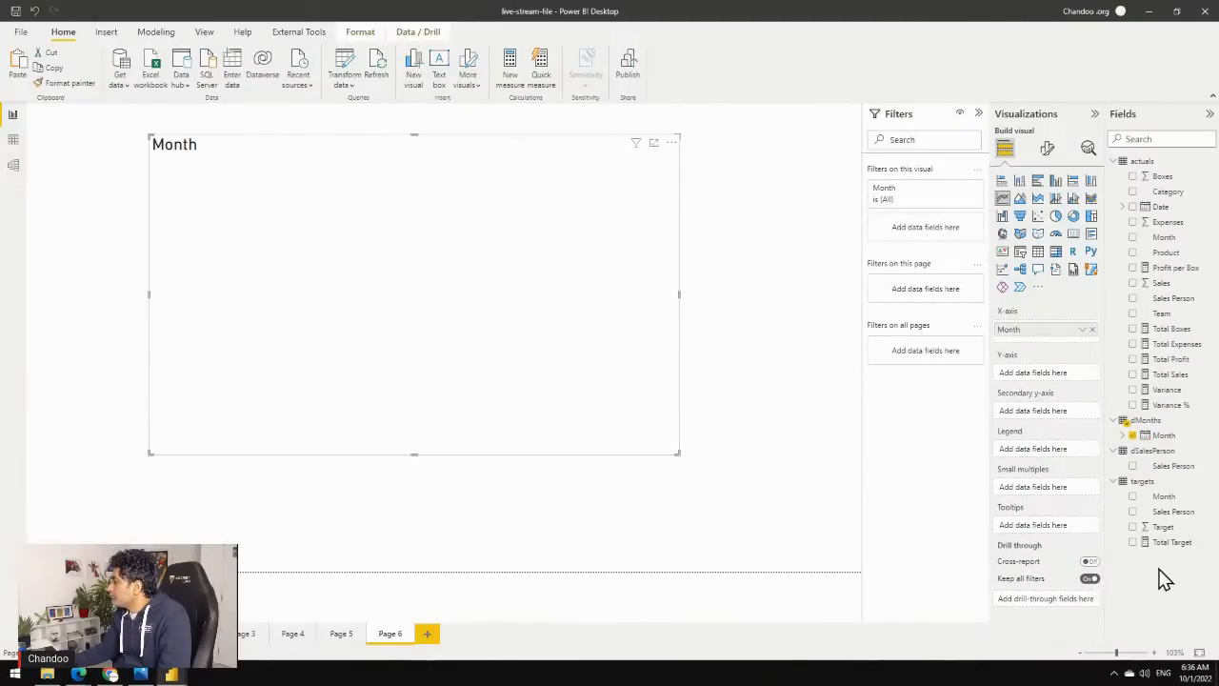
pyautogui.moveTo(1159, 375); pyautogui.dragTo(1045, 386)
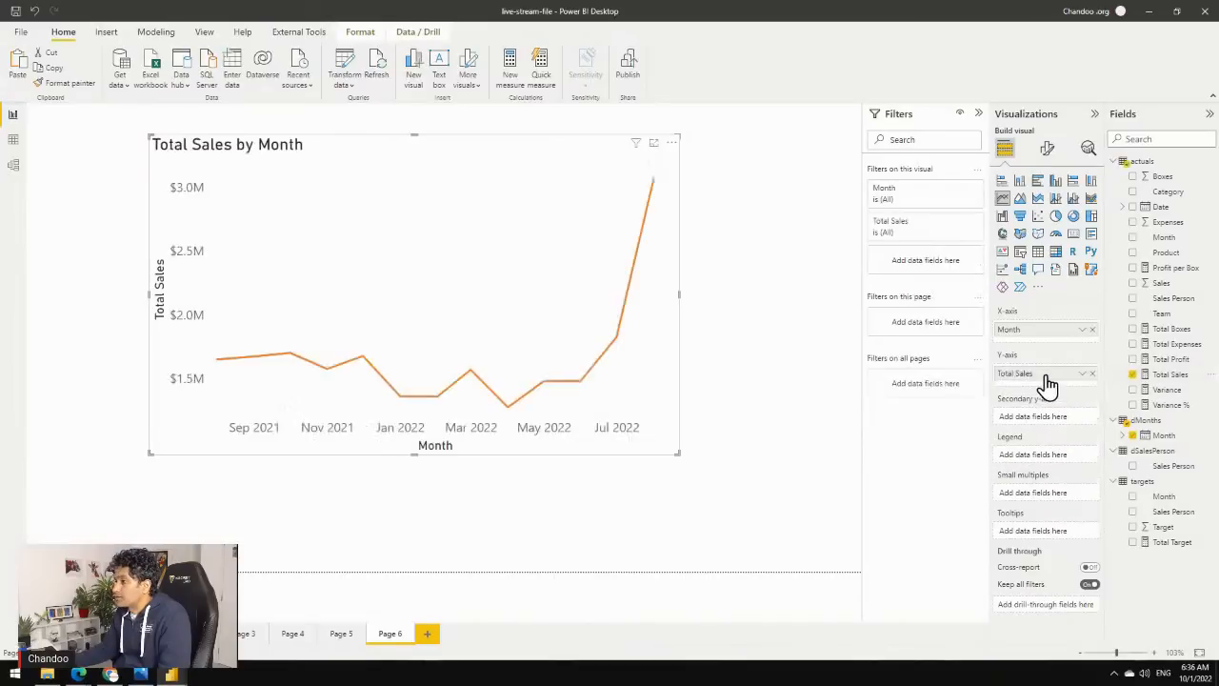
pyautogui.moveTo(426, 161); pyautogui.dragTo(369, 151)
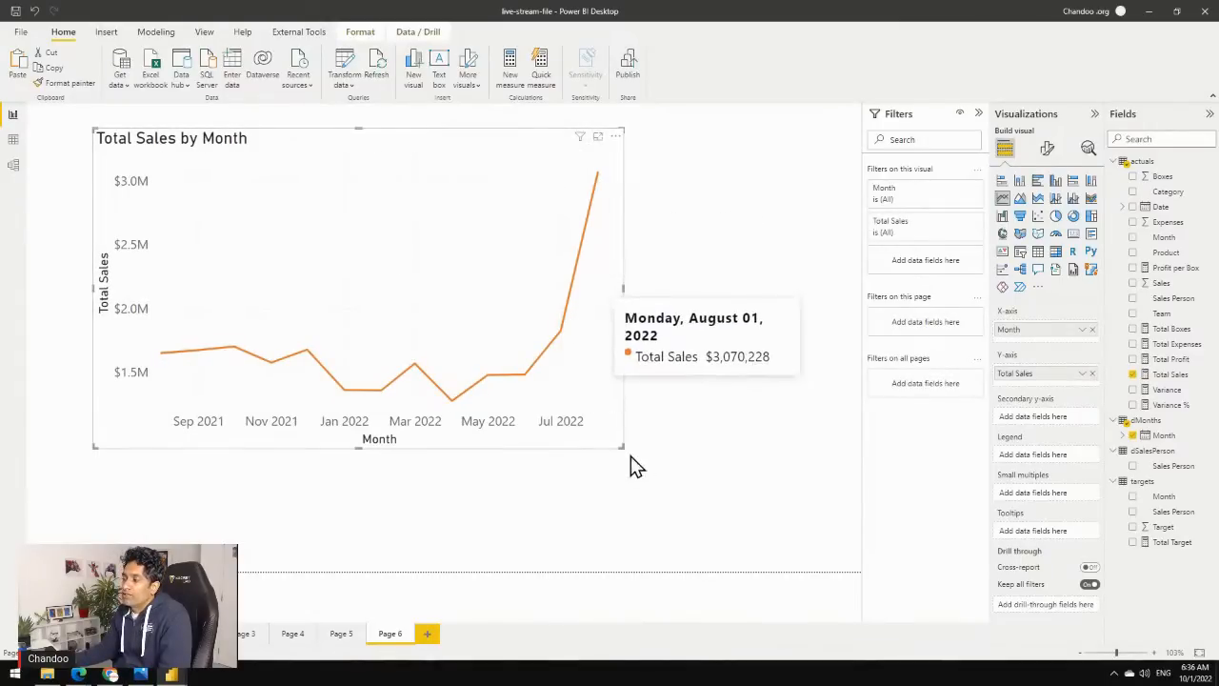
pyautogui.moveTo(623, 455); pyautogui.dragTo(710, 477)
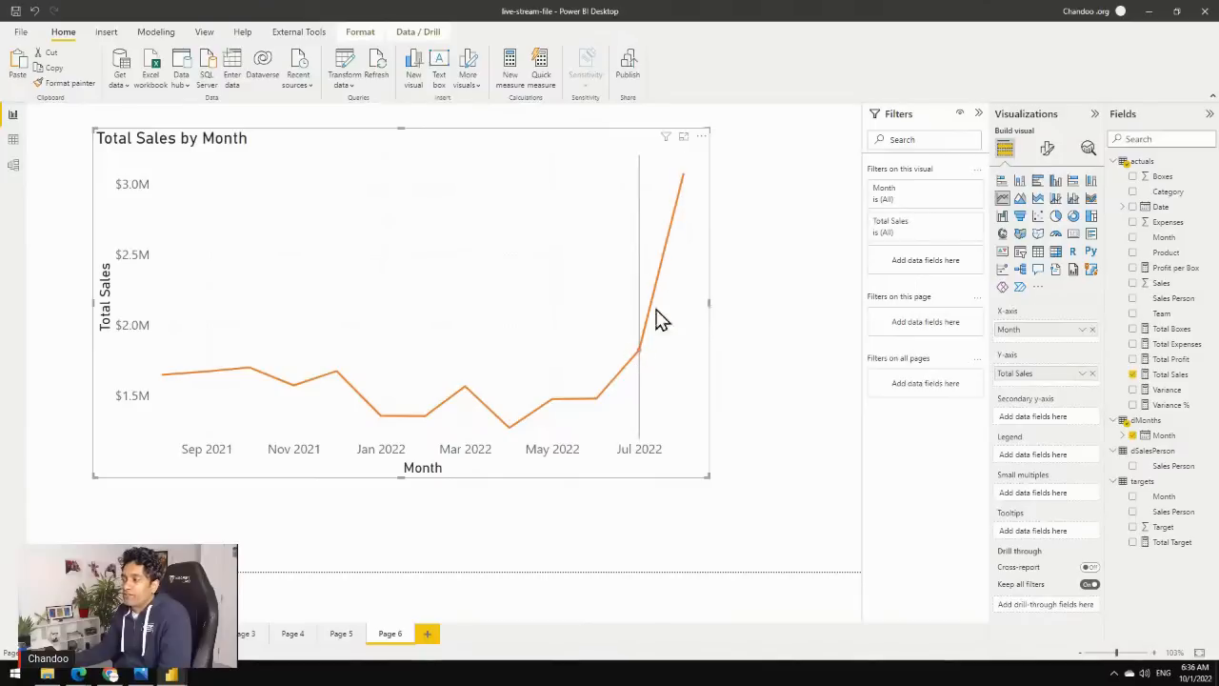
# Turn on forecasting for the Total Sales by Month line chart and open the forecast options.
pyautogui.moveTo(688, 200)
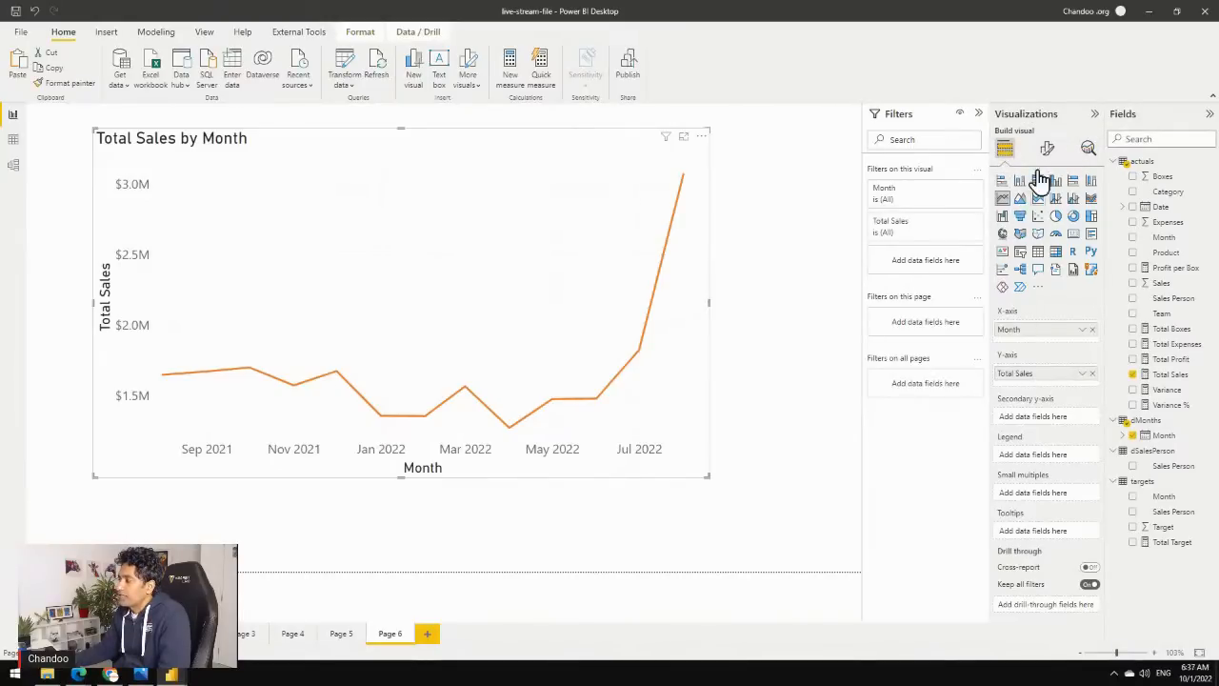
pyautogui.click(1089, 151)
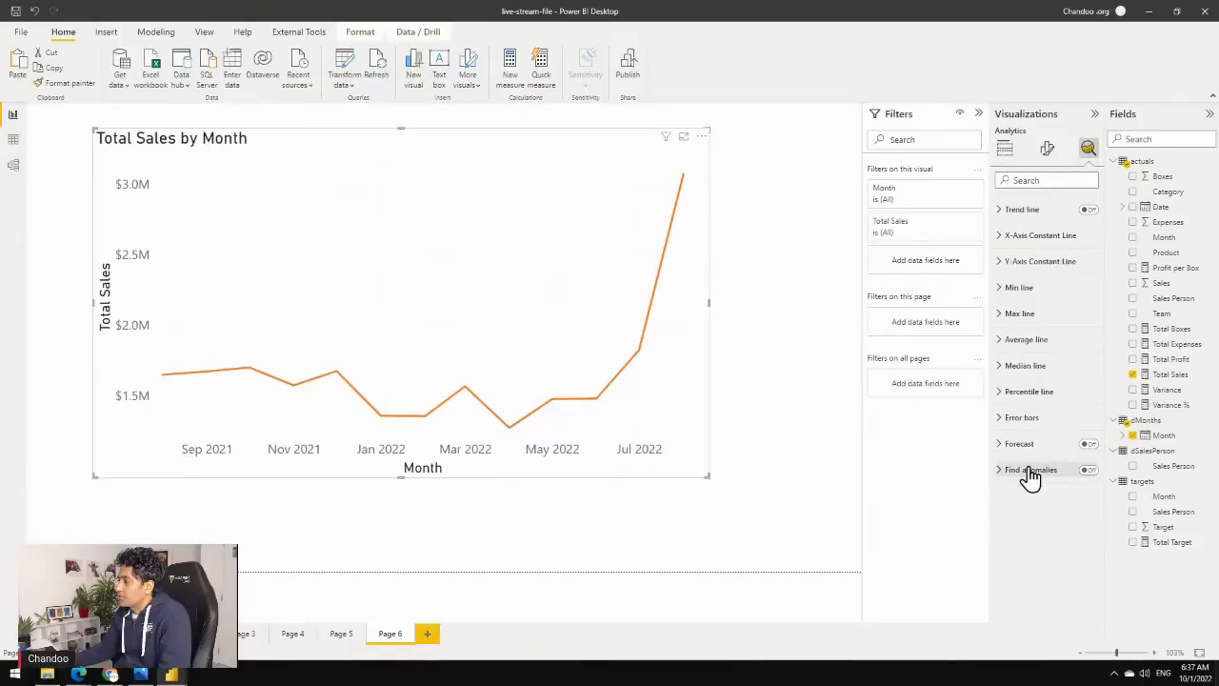
pyautogui.click(1088, 445)
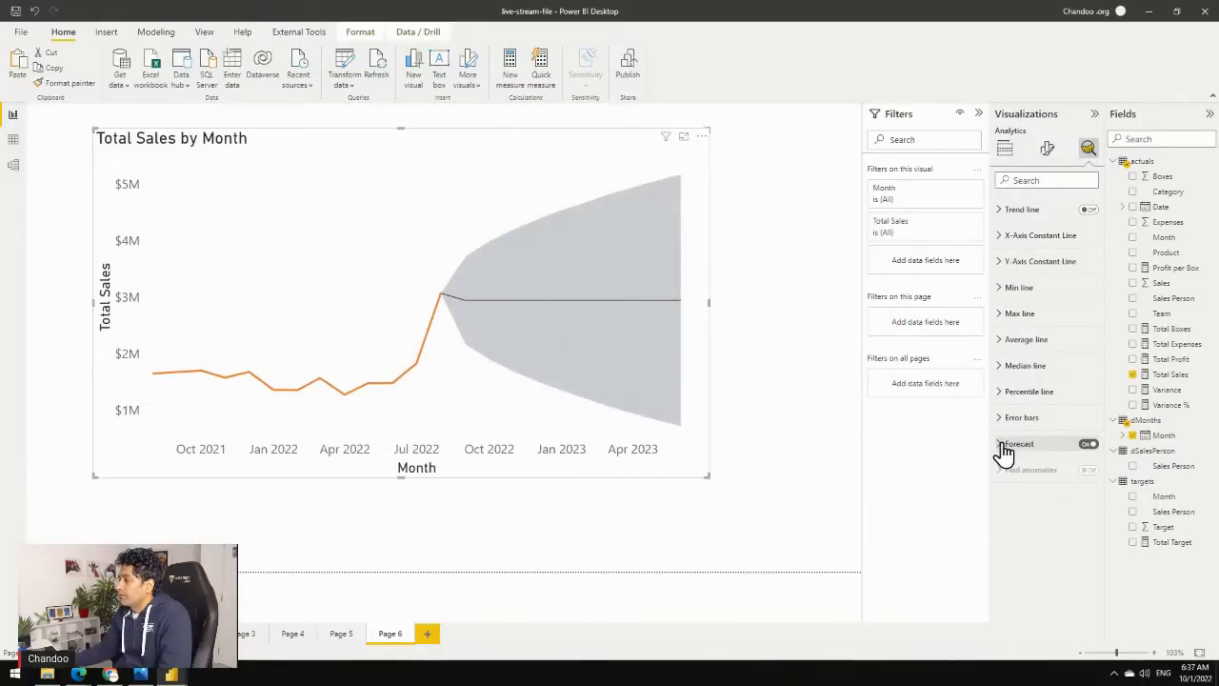
pyautogui.click(1002, 446)
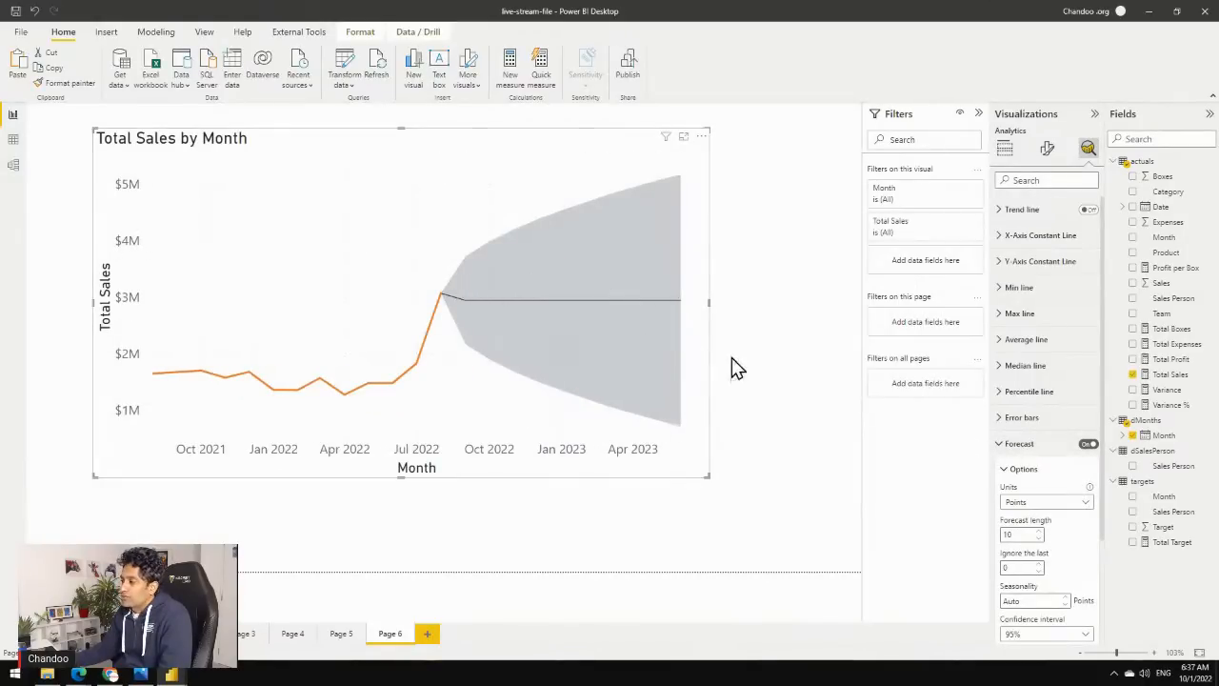
# Set the forecast length to 3 points, ignore the last 1 point, set seasonality to 12 points, and apply the settings.
pyautogui.scroll(-3, 1051, 557)
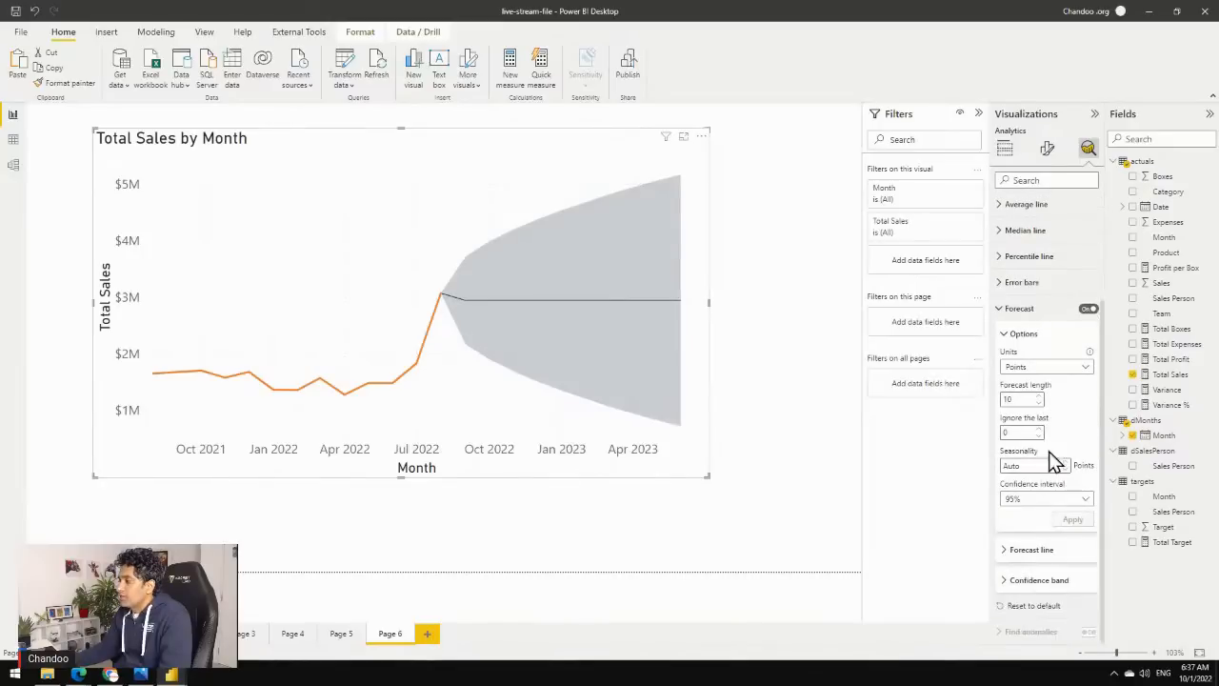
pyautogui.doubleClick(1013, 400)
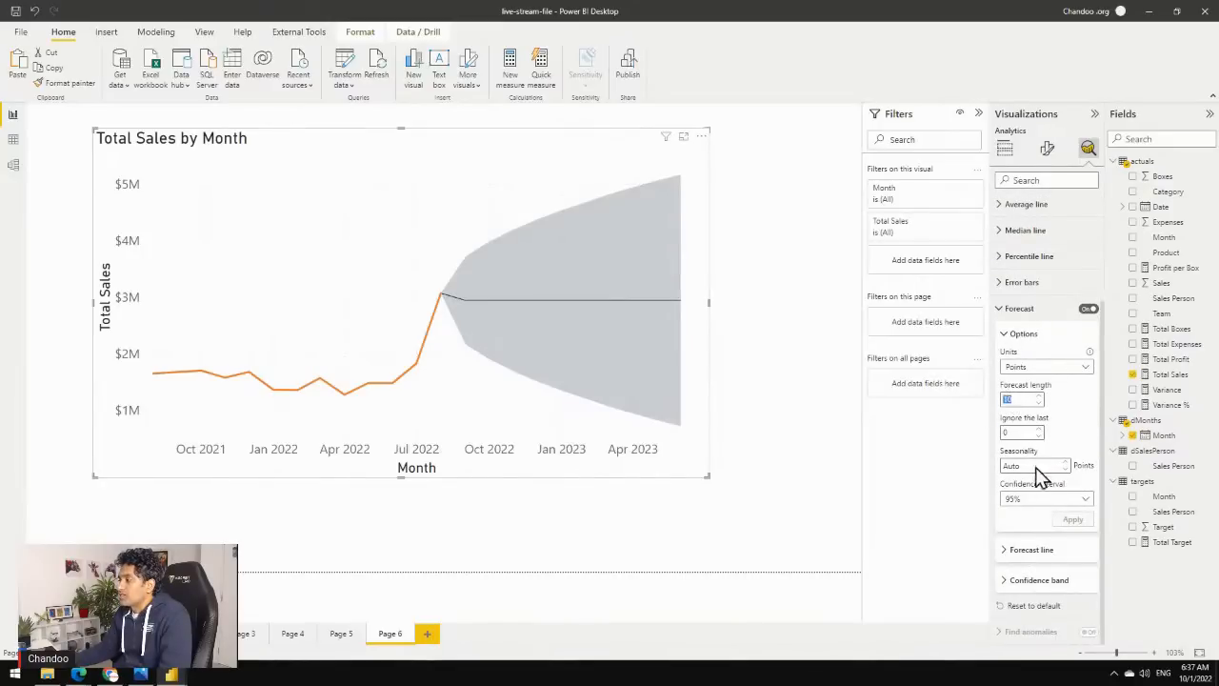
pyautogui.write('3')
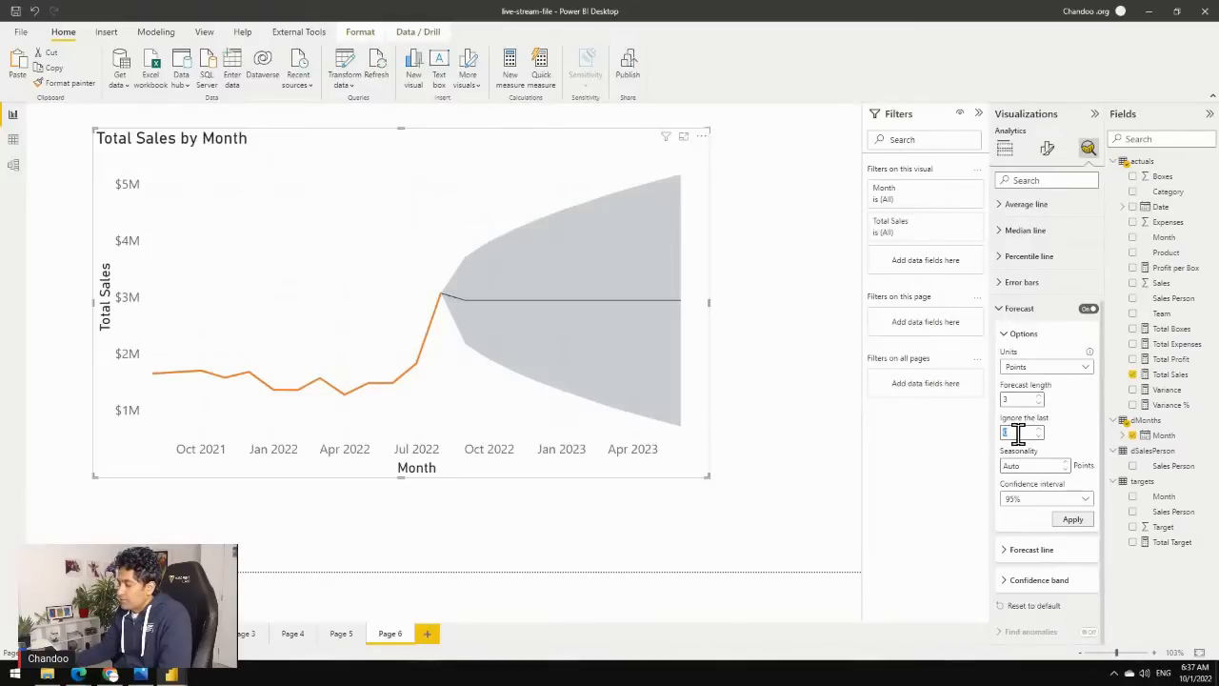
pyautogui.write('1')
pyautogui.click(1061, 465)
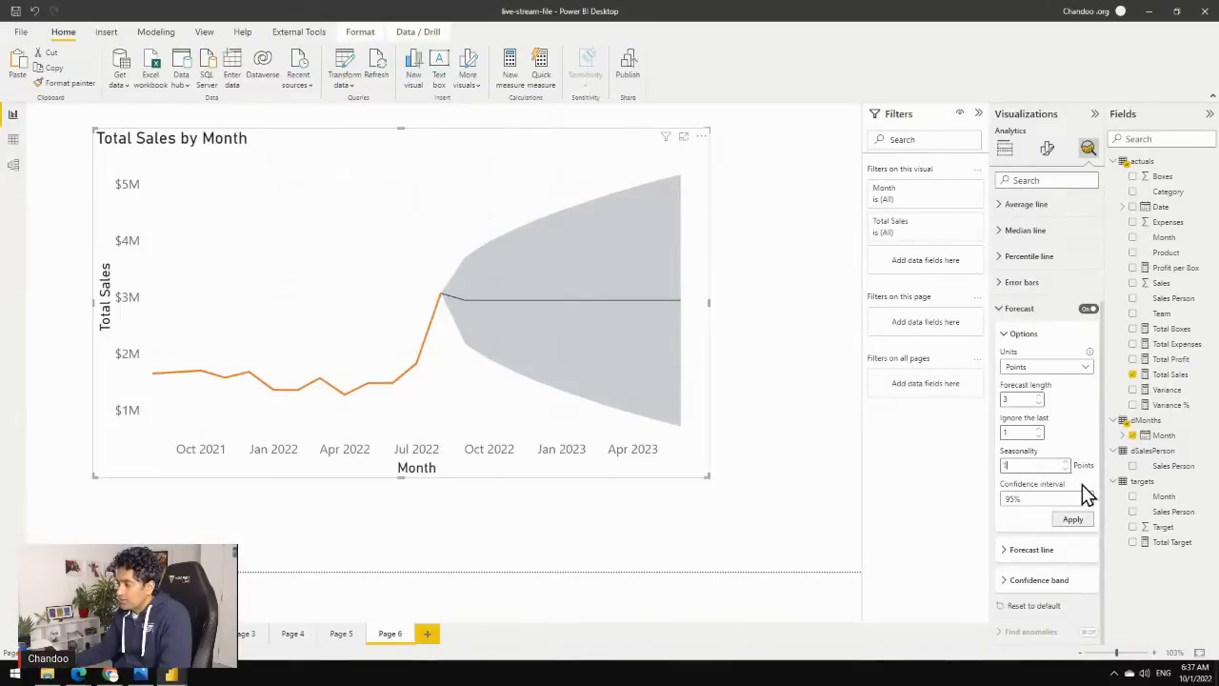
pyautogui.write('12')
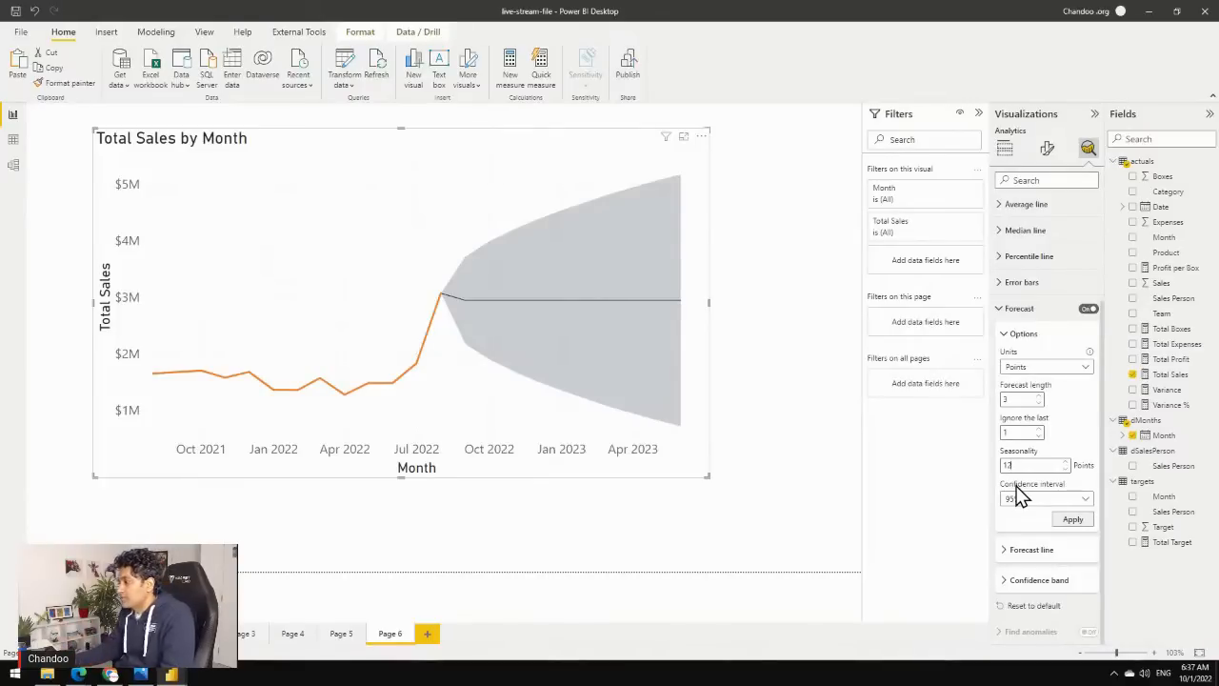
pyautogui.click(1071, 522)
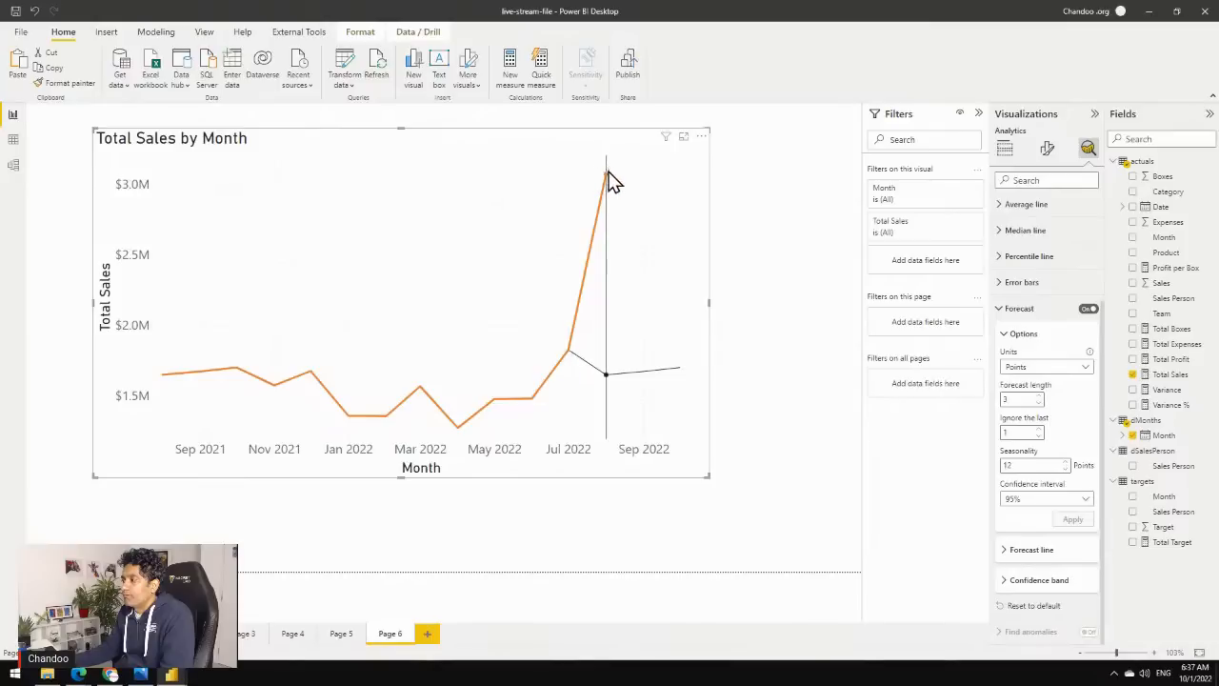
# Examine the forecast line and its options up close, circling the Forecast switch, and clear the annotation.
pyautogui.moveTo(661, 388)
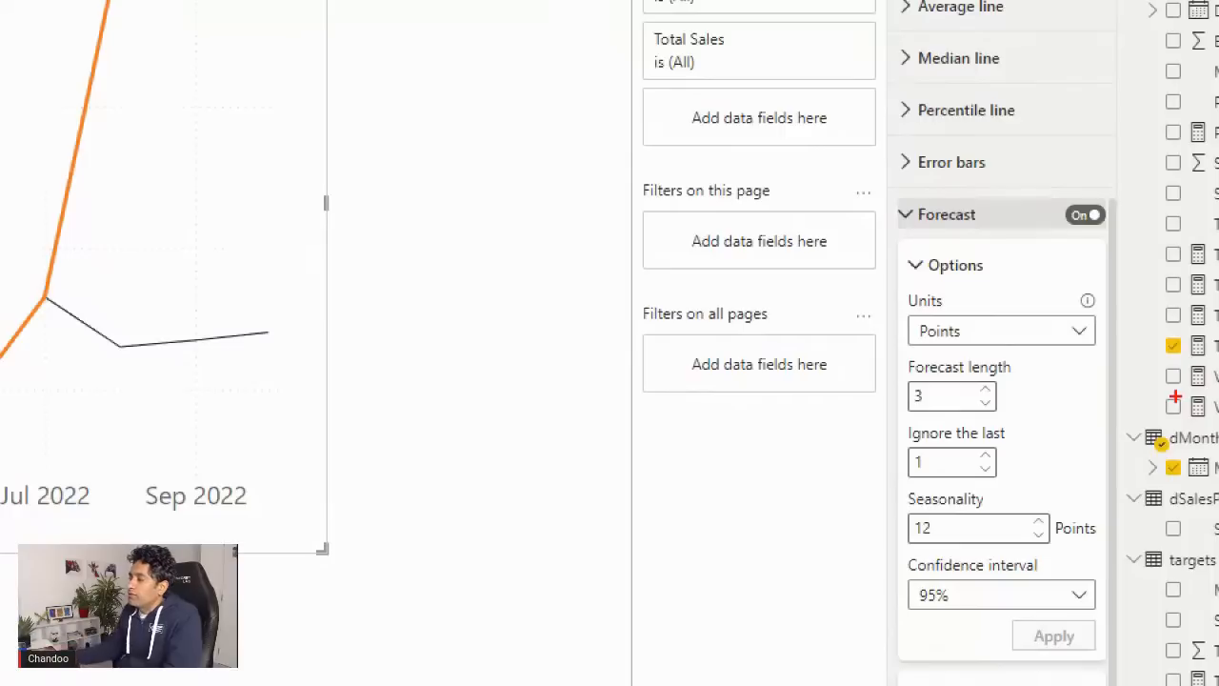
pyautogui.moveTo(1094, 198)
pyautogui.mouseDown()
pyautogui.moveTo(1048, 216)
pyautogui.moveTo(1105, 225)
pyautogui.moveTo(1048, 217)
pyautogui.mouseUp()
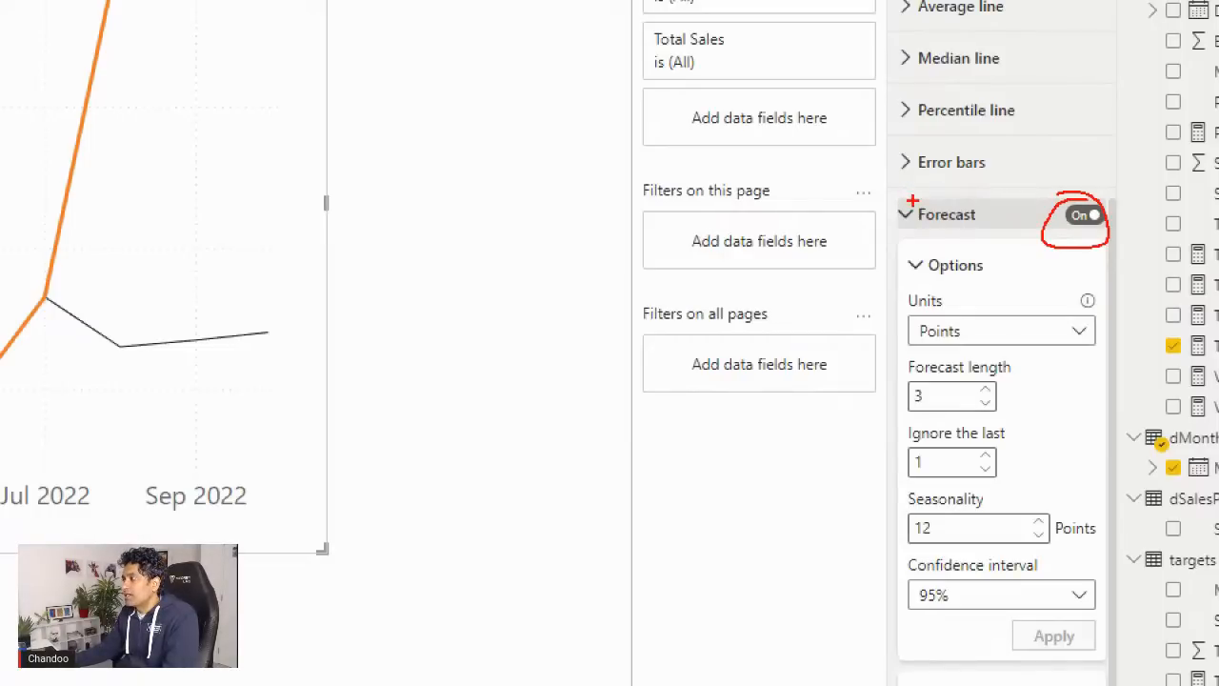
pyautogui.press('Escape')
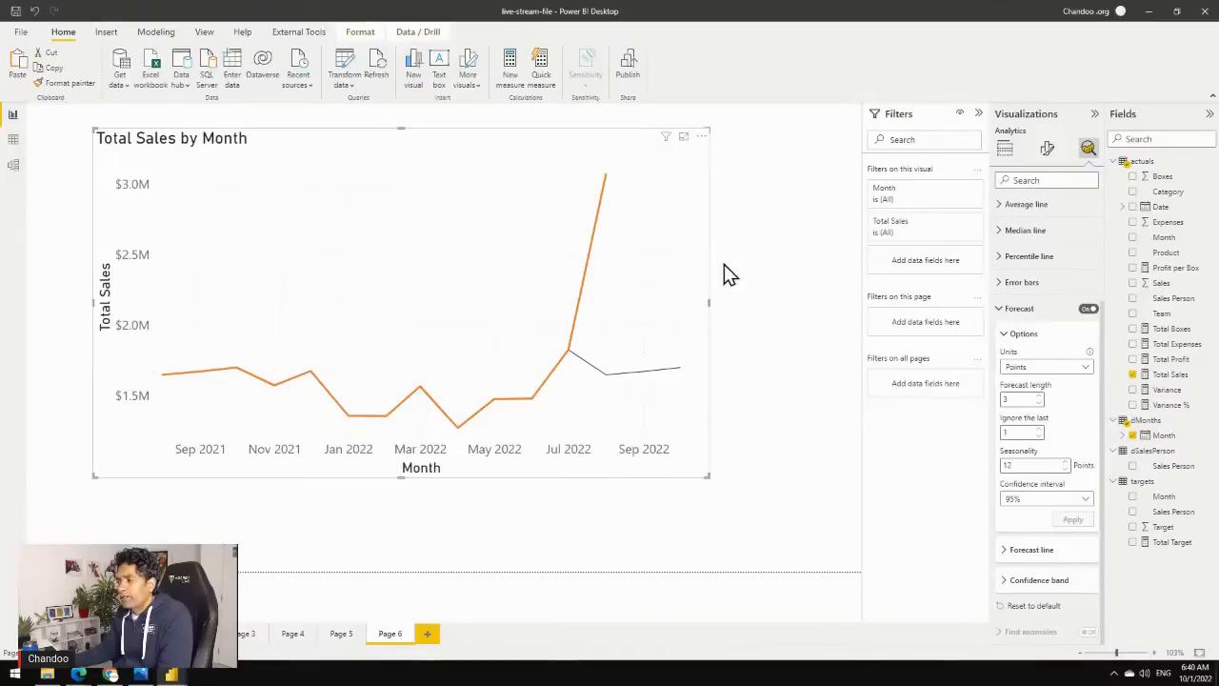
# Deselect the chart, publish the report to My workspace, and dismiss the publishing message.
pyautogui.click(627, 526)
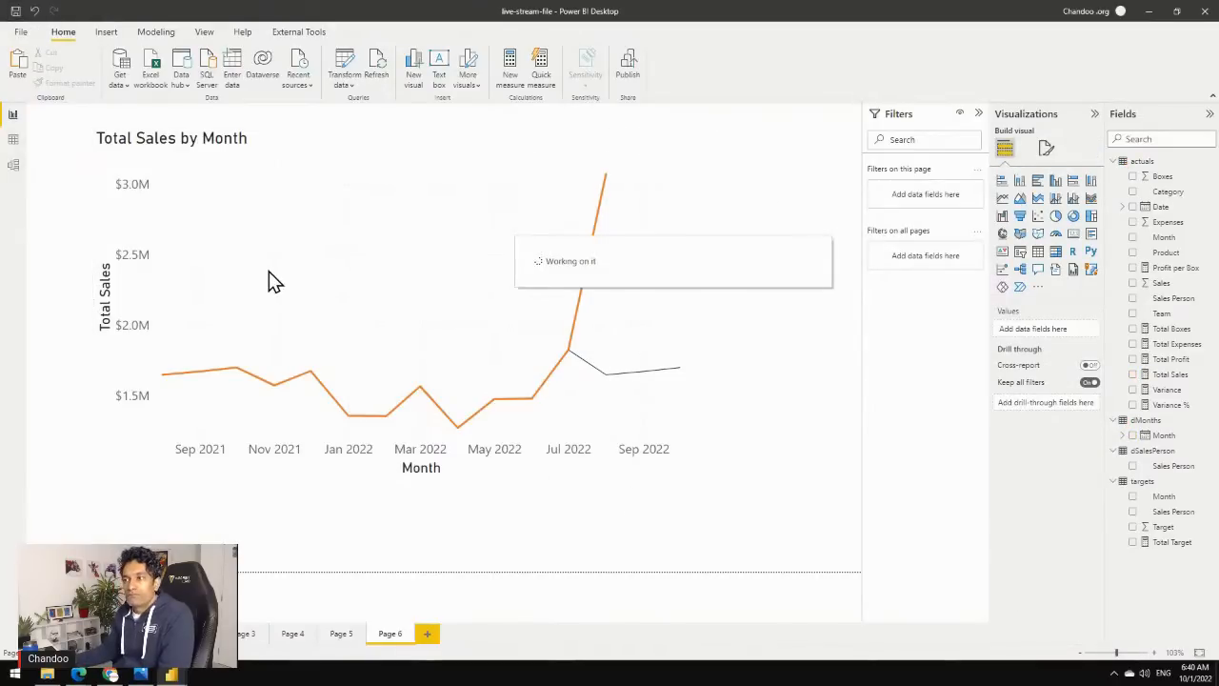
pyautogui.moveTo(269, 273)
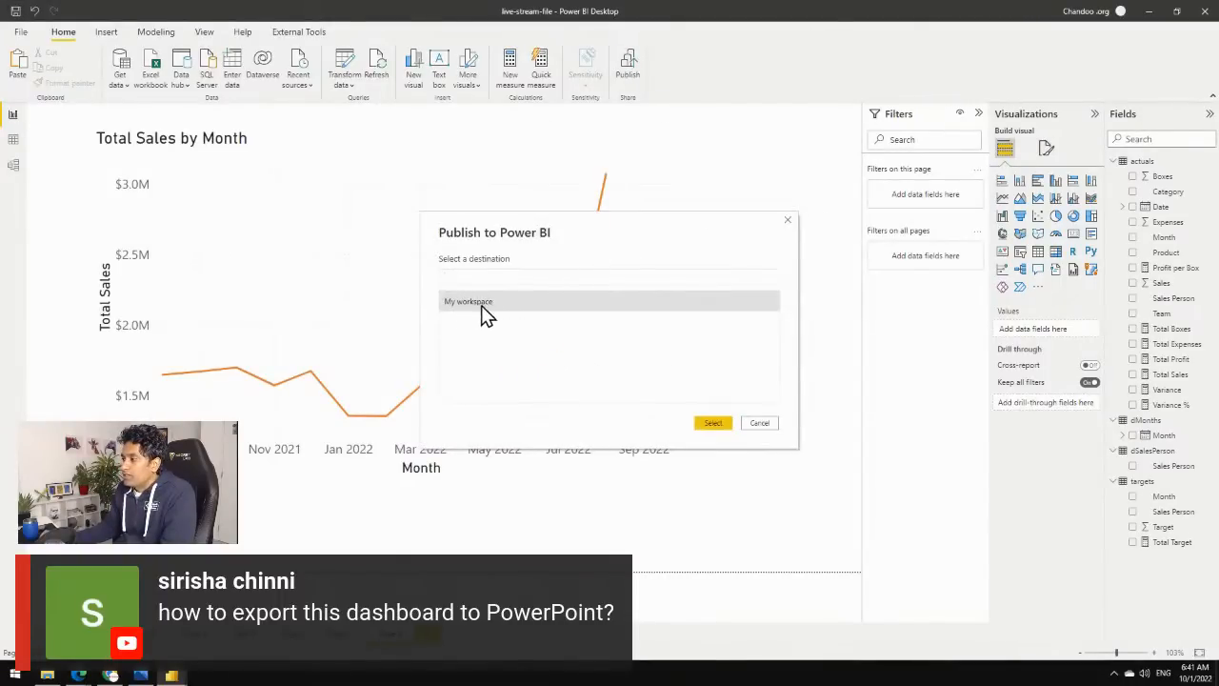
pyautogui.click(717, 424)
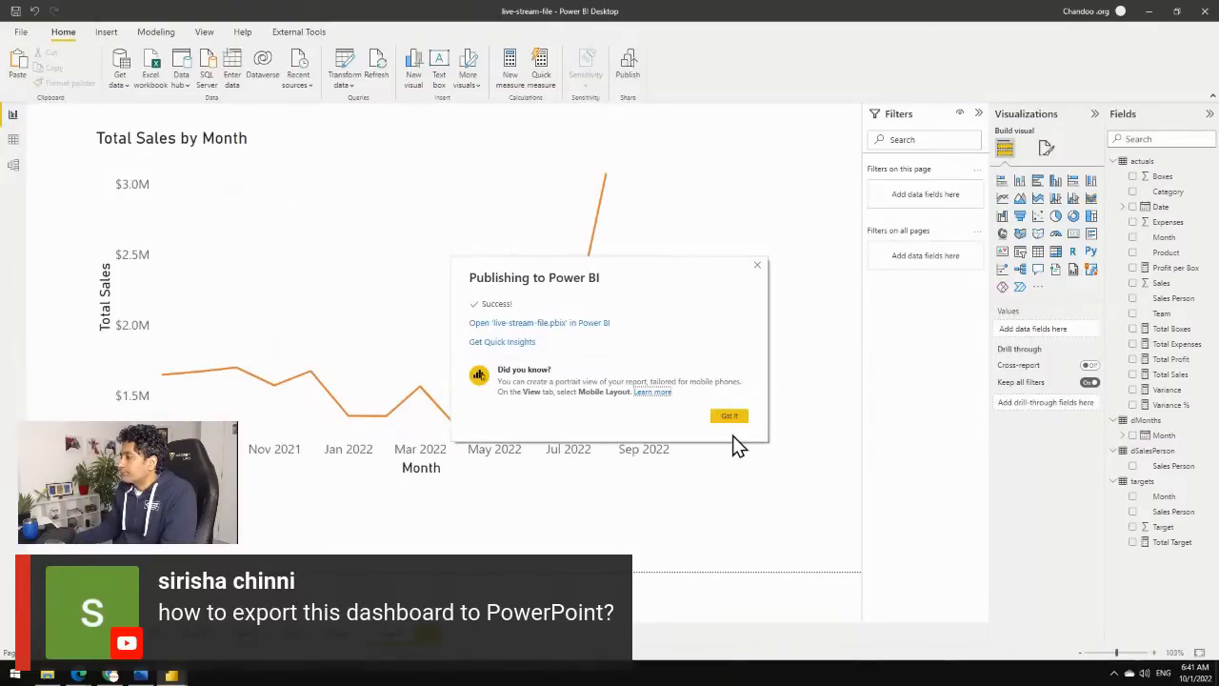
pyautogui.click(730, 417)
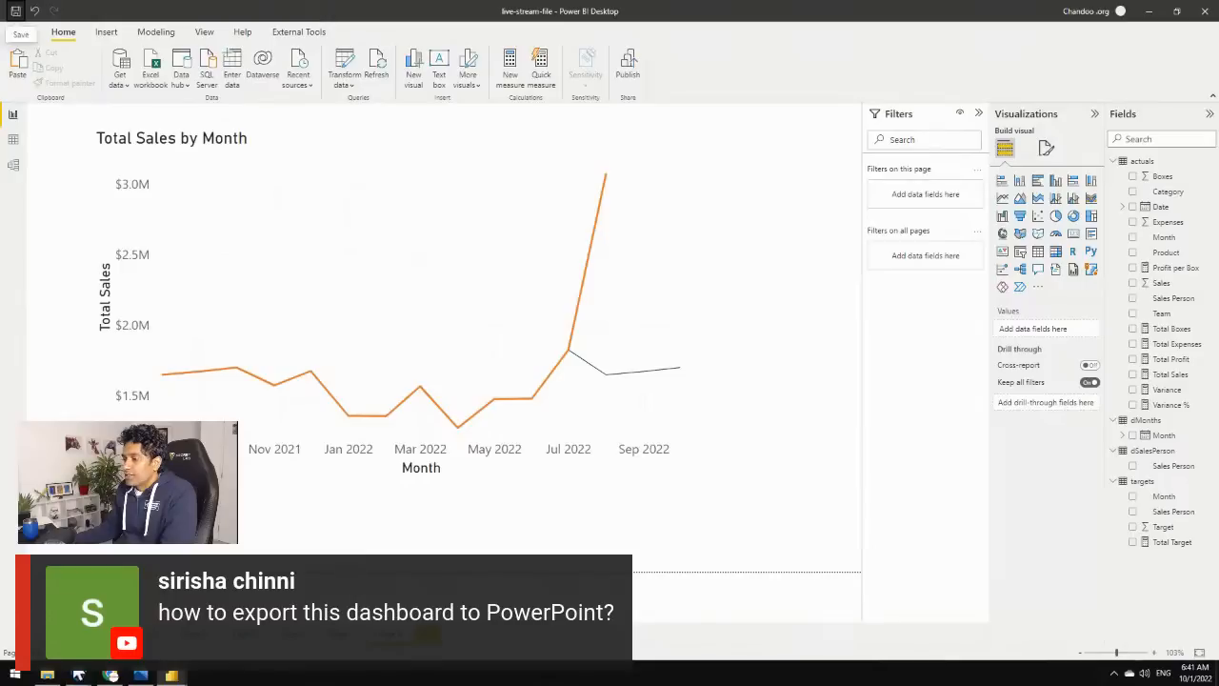
# Switch to PowerPoint, create a blank presentation, and delete the title and subtitle placeholders from its first slide.
pyautogui.press('super')
pyautogui.write('pow')
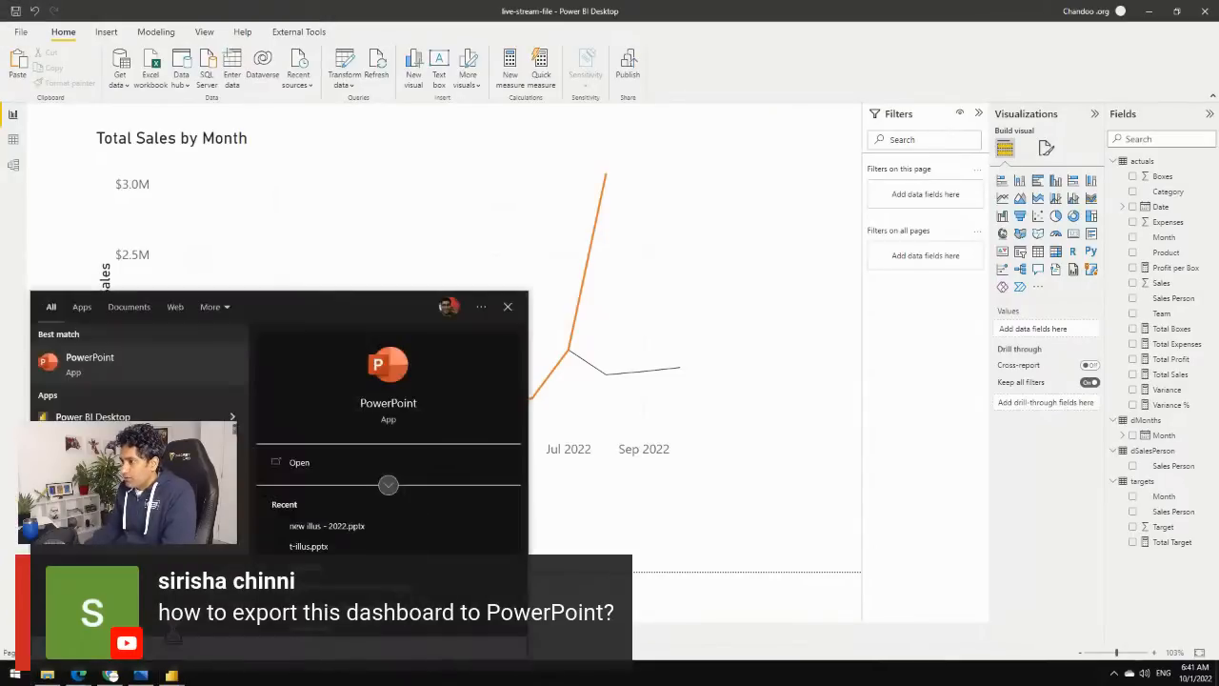
pyautogui.press('Return')
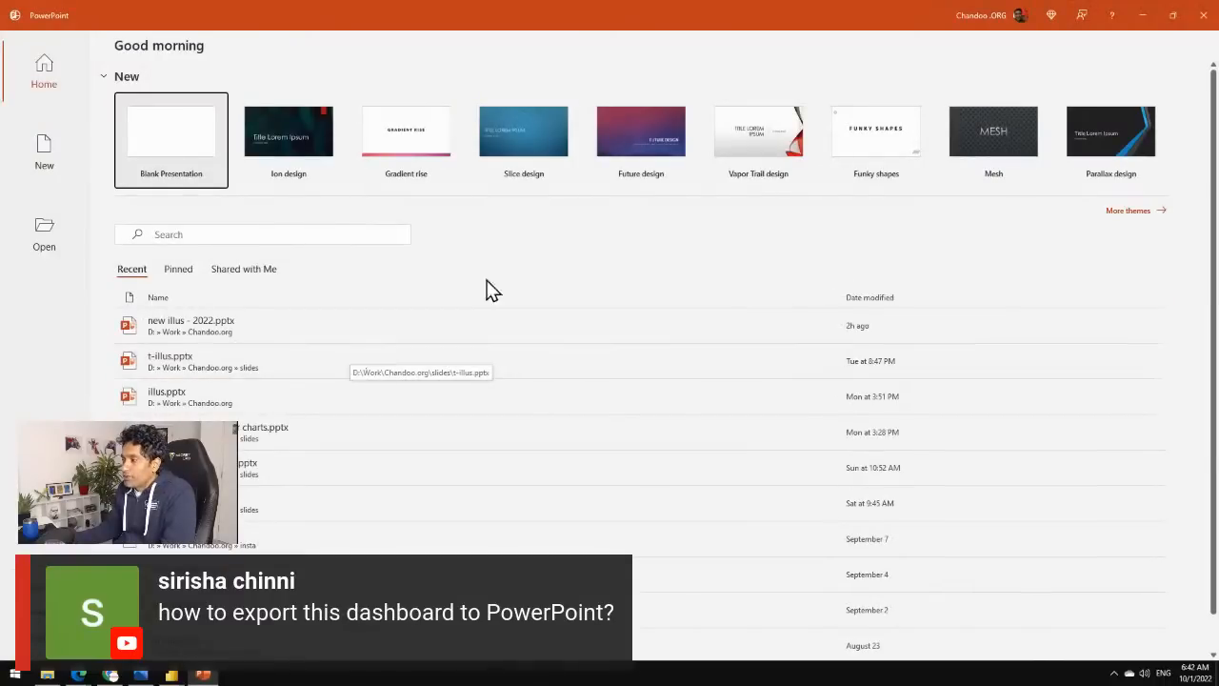
pyautogui.click(192, 160)
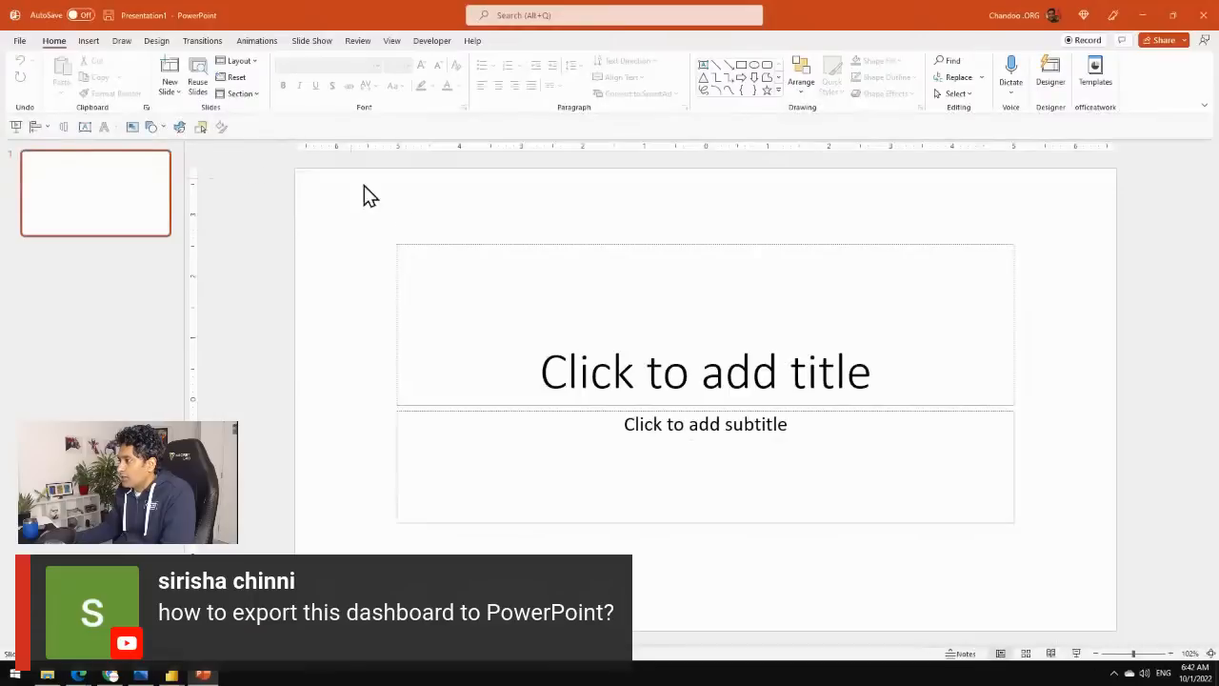
pyautogui.moveTo(377, 205); pyautogui.dragTo(1213, 571)
pyautogui.press('Delete')
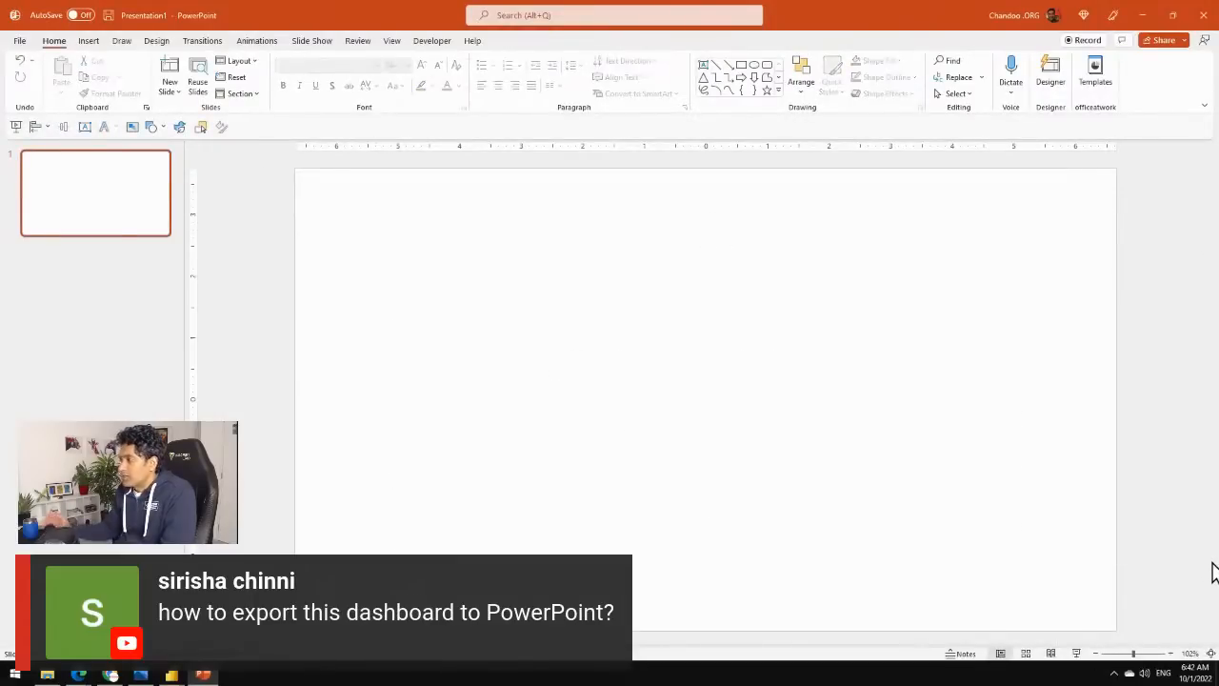
# Look for a Power BI embedding option by searching for "power bi" and checking the insert, draw and design commands.
pyautogui.click(89, 41)
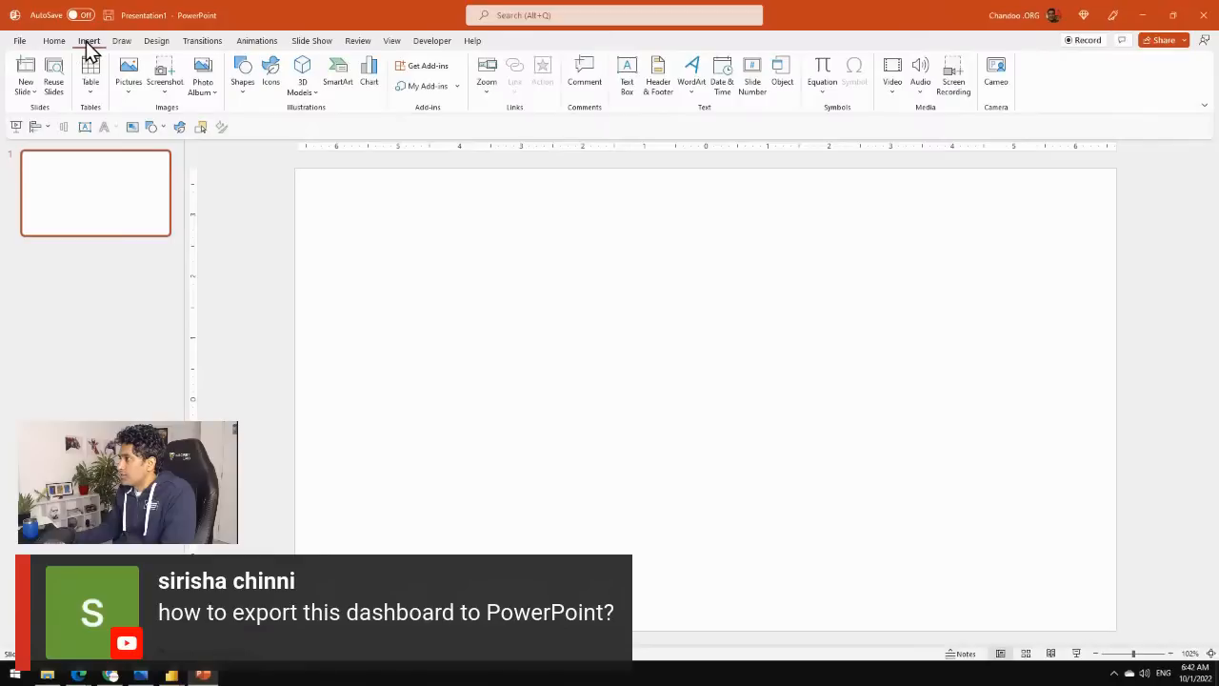
pyautogui.click(541, 15)
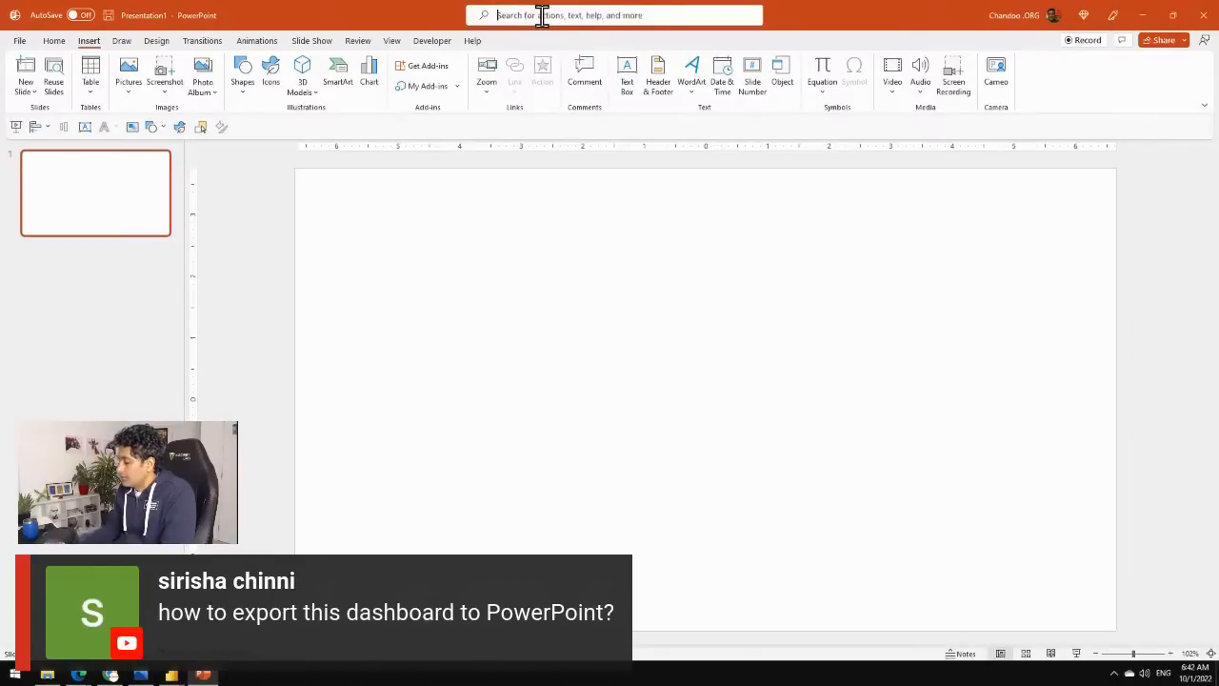
pyautogui.write('power bi')
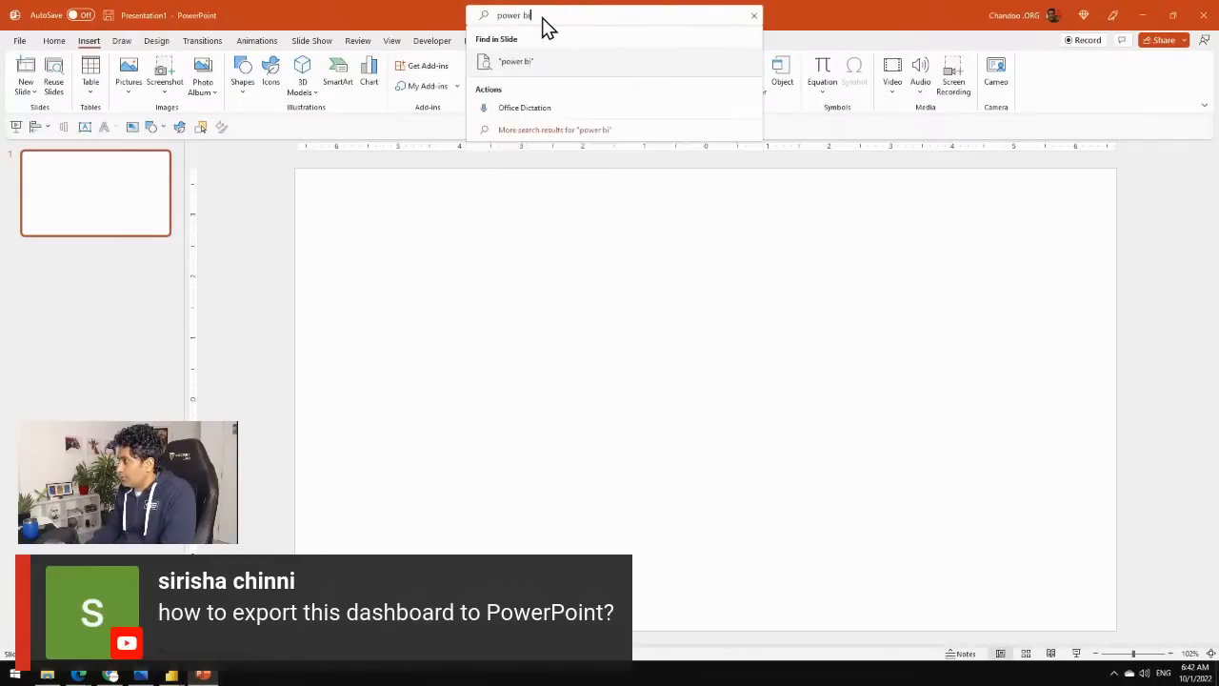
pyautogui.press('BackSpace')
pyautogui.press('BackSpace')
pyautogui.press('BackSpace')
pyautogui.press('BackSpace')
pyautogui.press('BackSpace')
pyautogui.press('BackSpace')
pyautogui.press('BackSpace')
pyautogui.press('BackSpace')
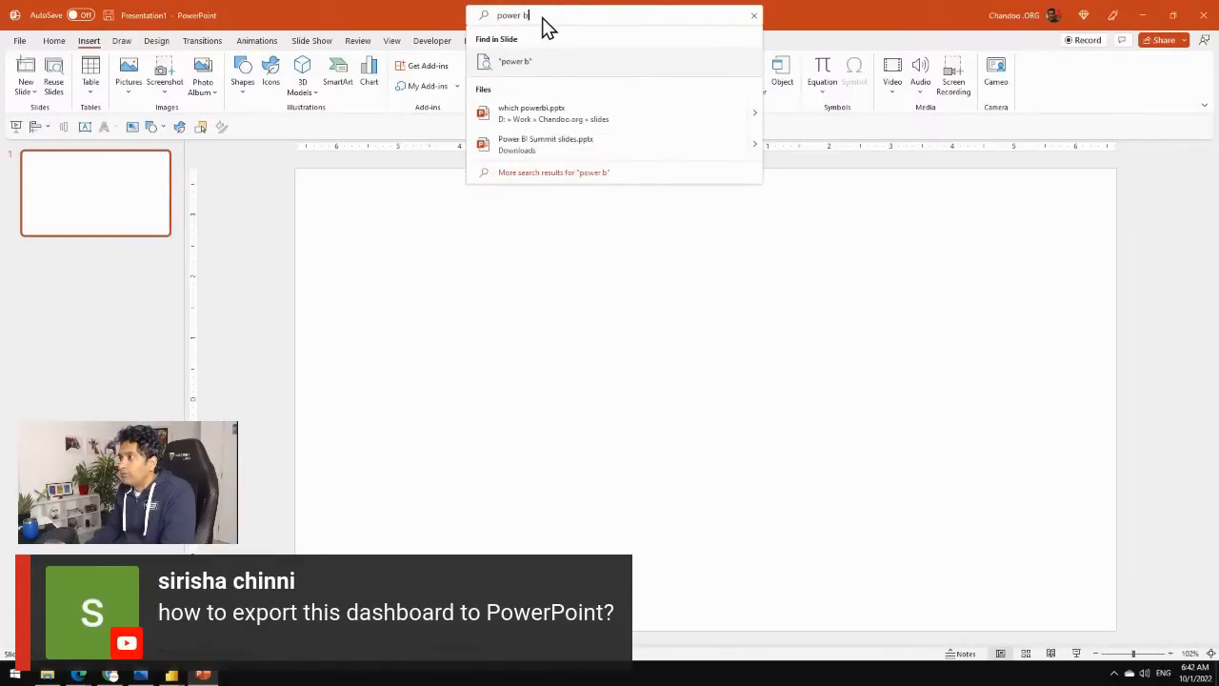
pyautogui.press('Escape')
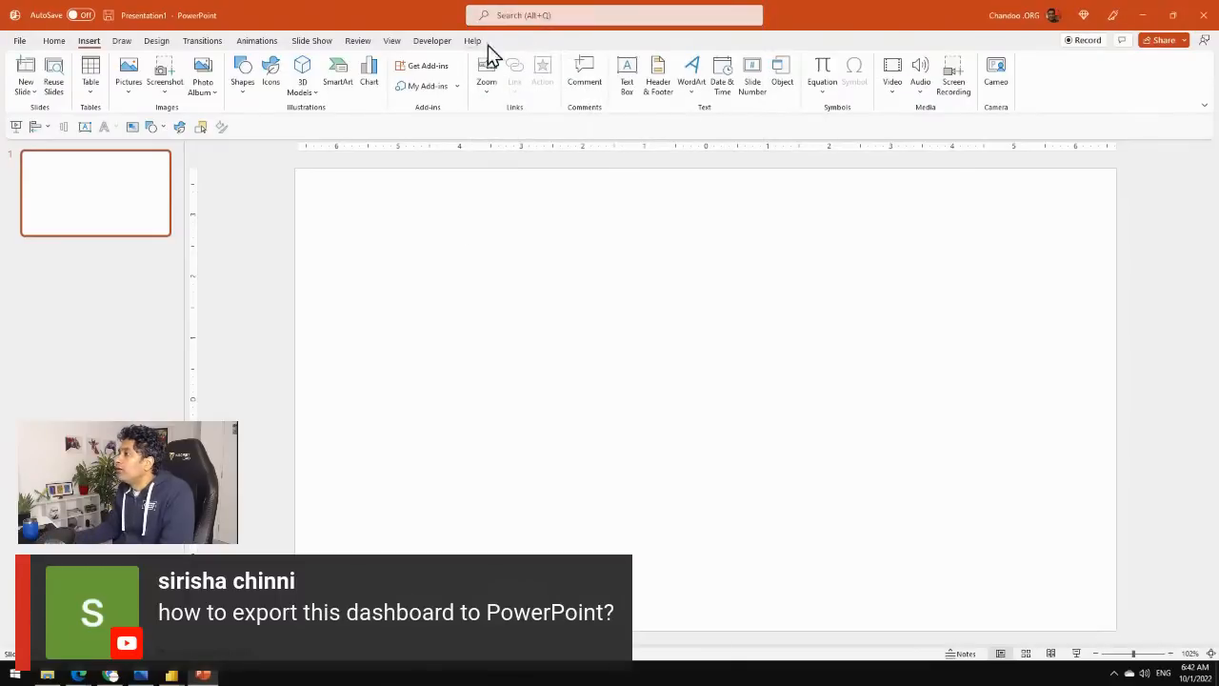
pyautogui.click(121, 44)
pyautogui.click(158, 43)
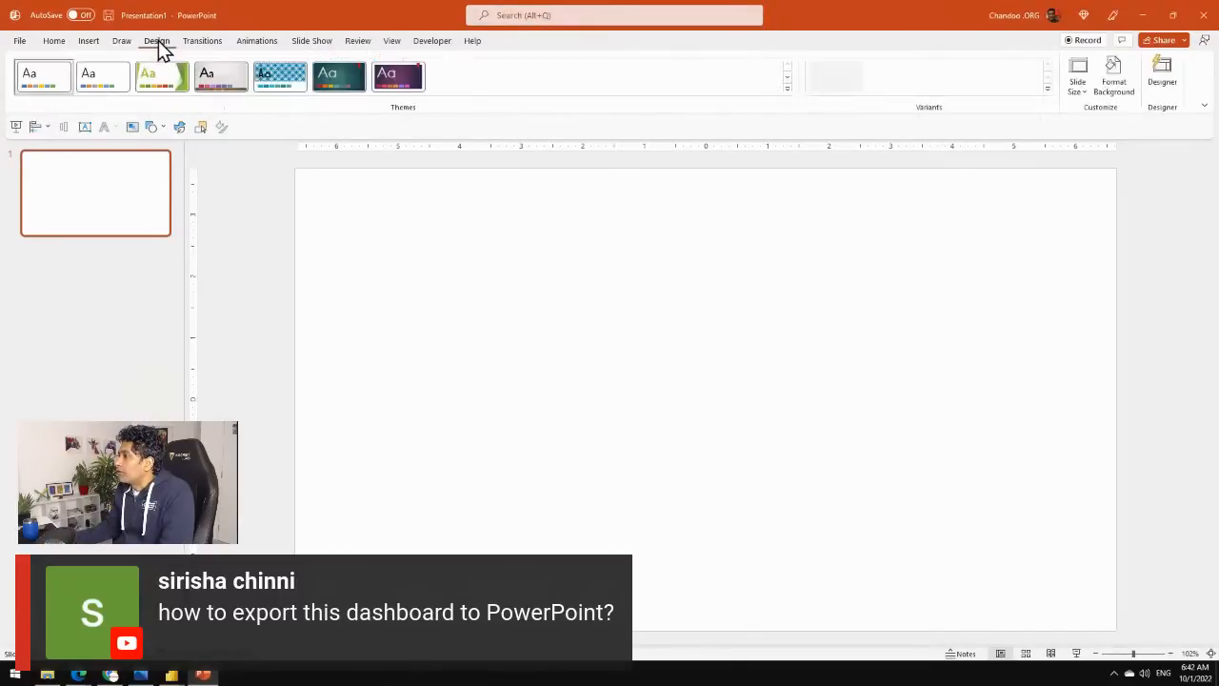
pyautogui.click(88, 43)
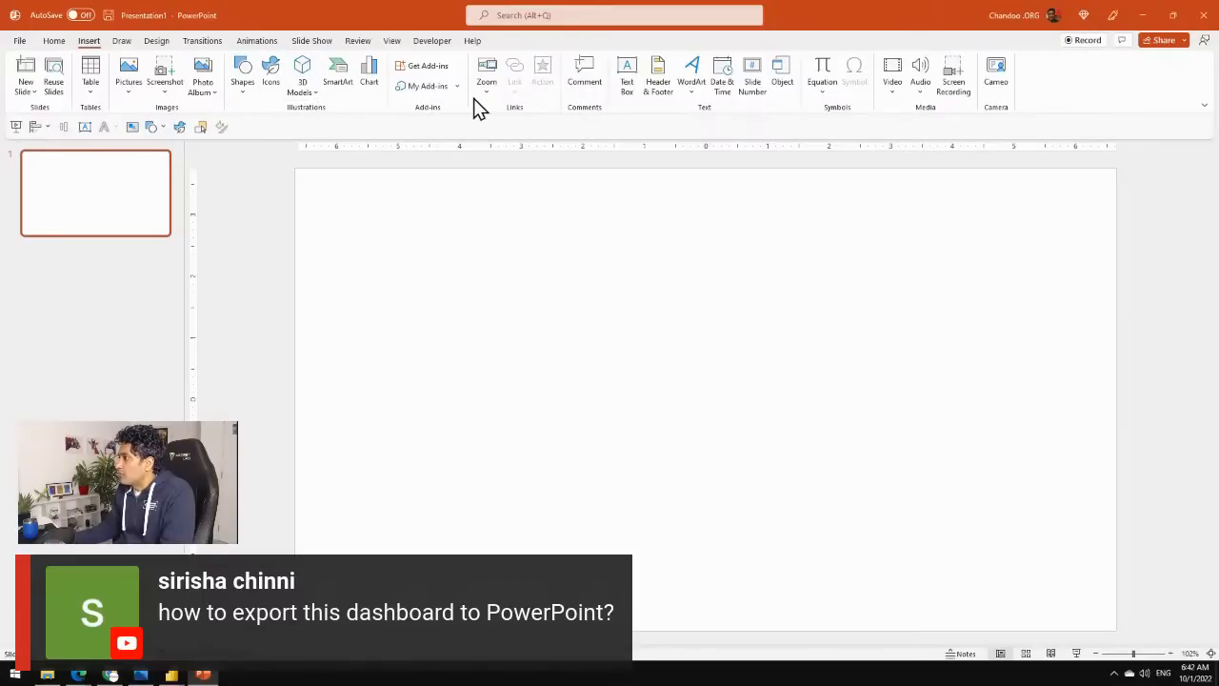
pyautogui.click(1037, 19)
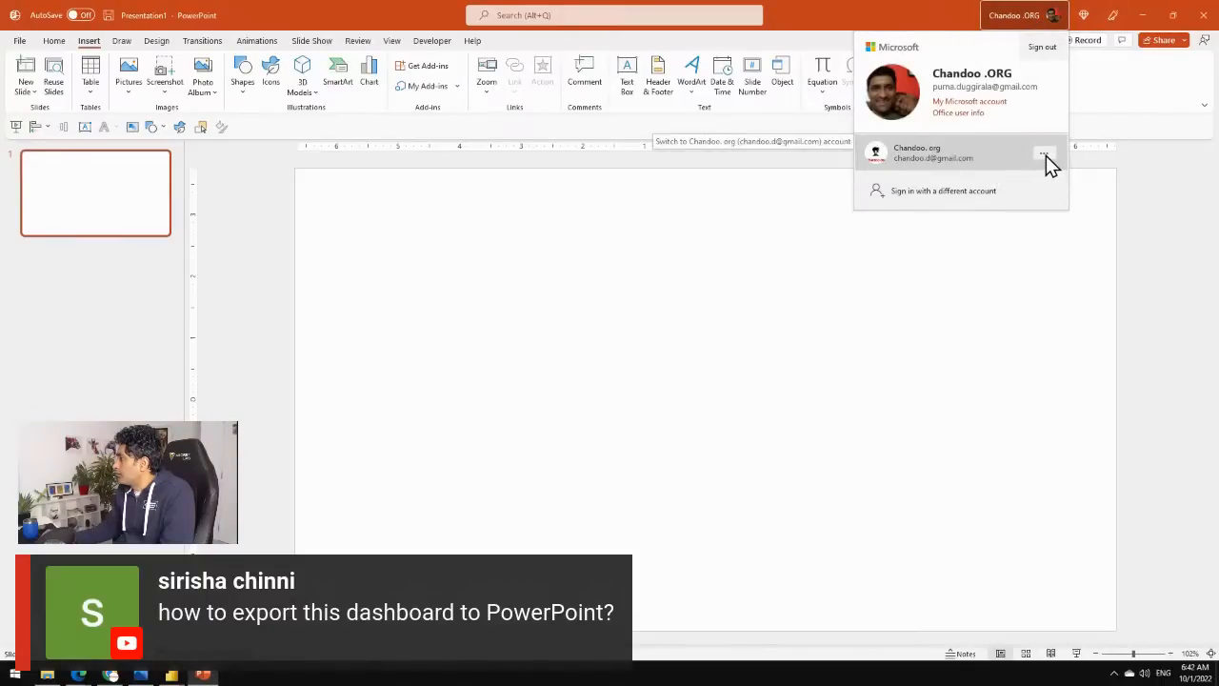
pyautogui.click(951, 195)
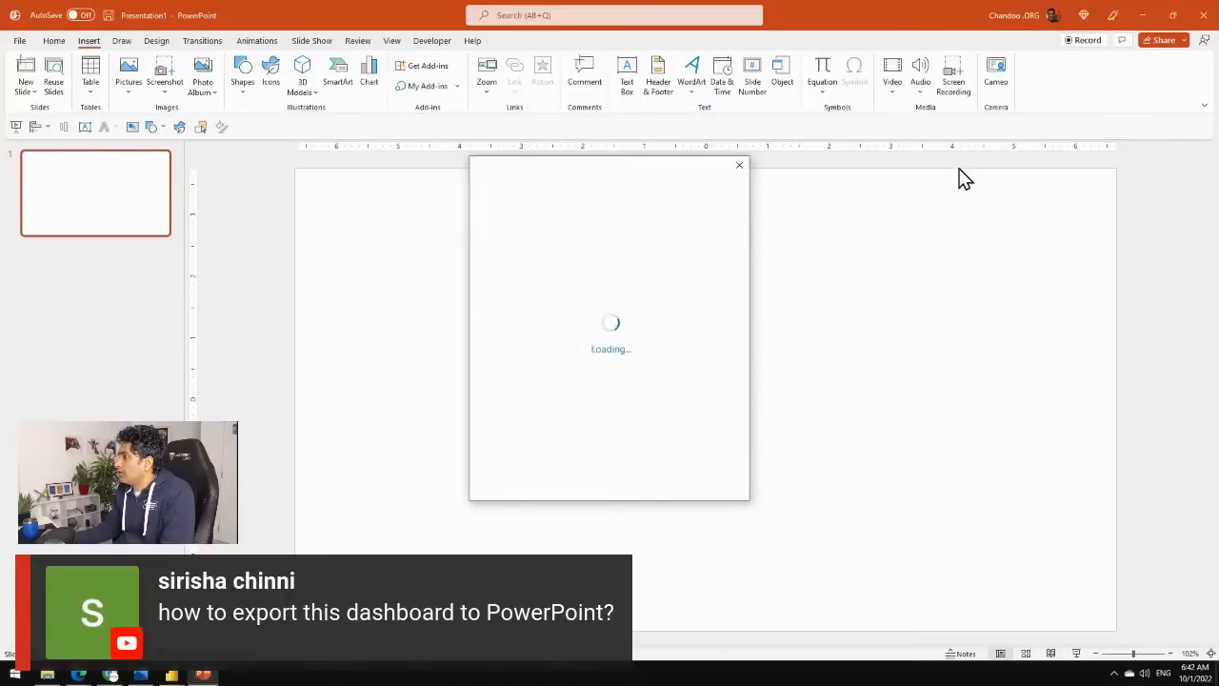
pyautogui.press('Escape')
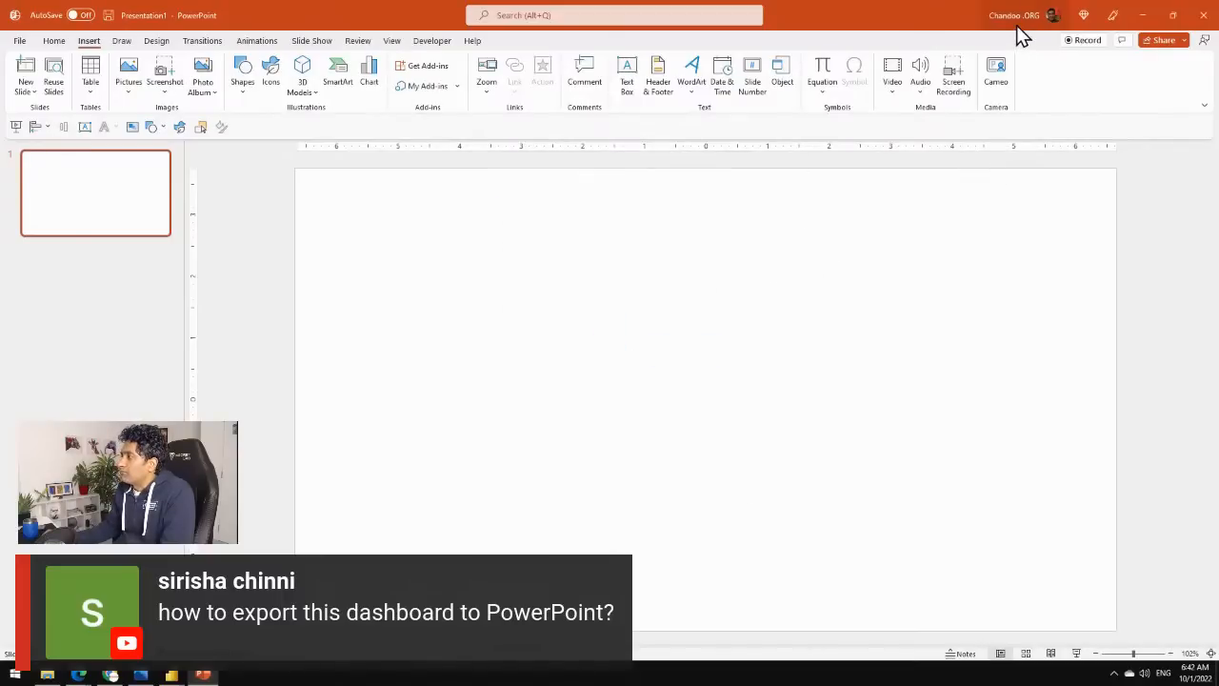
# Return to Power BI Desktop and check which account is signed in.
pyautogui.click(1142, 15)
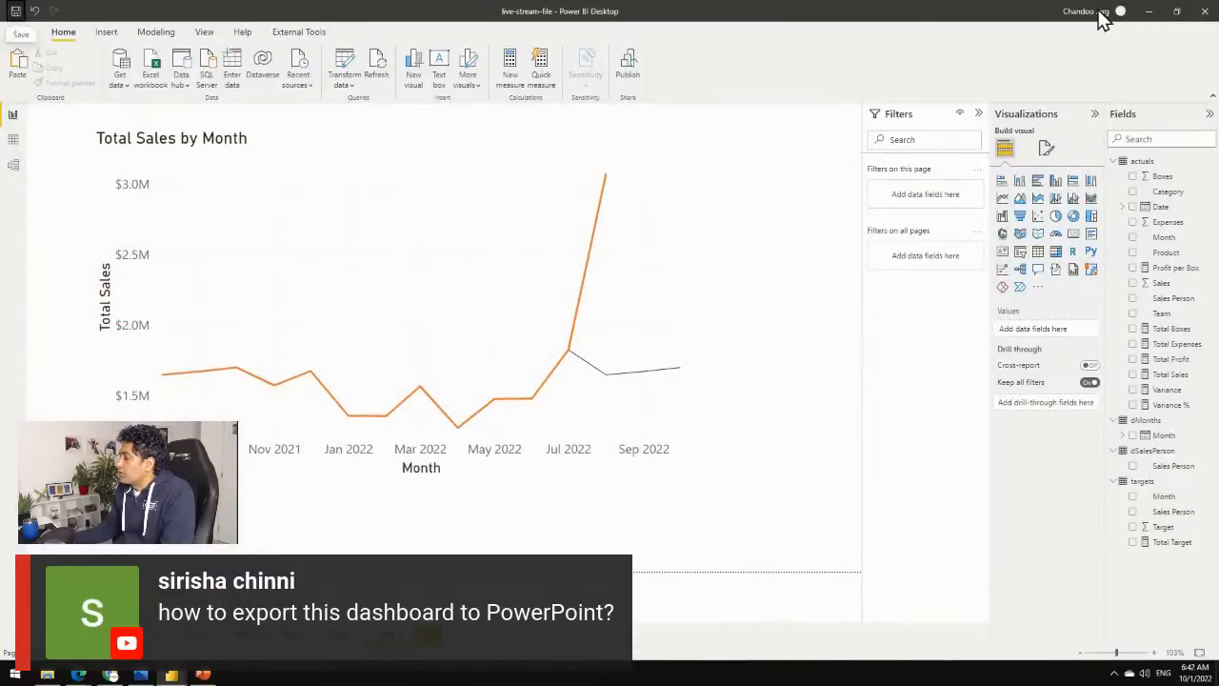
pyautogui.click(1099, 13)
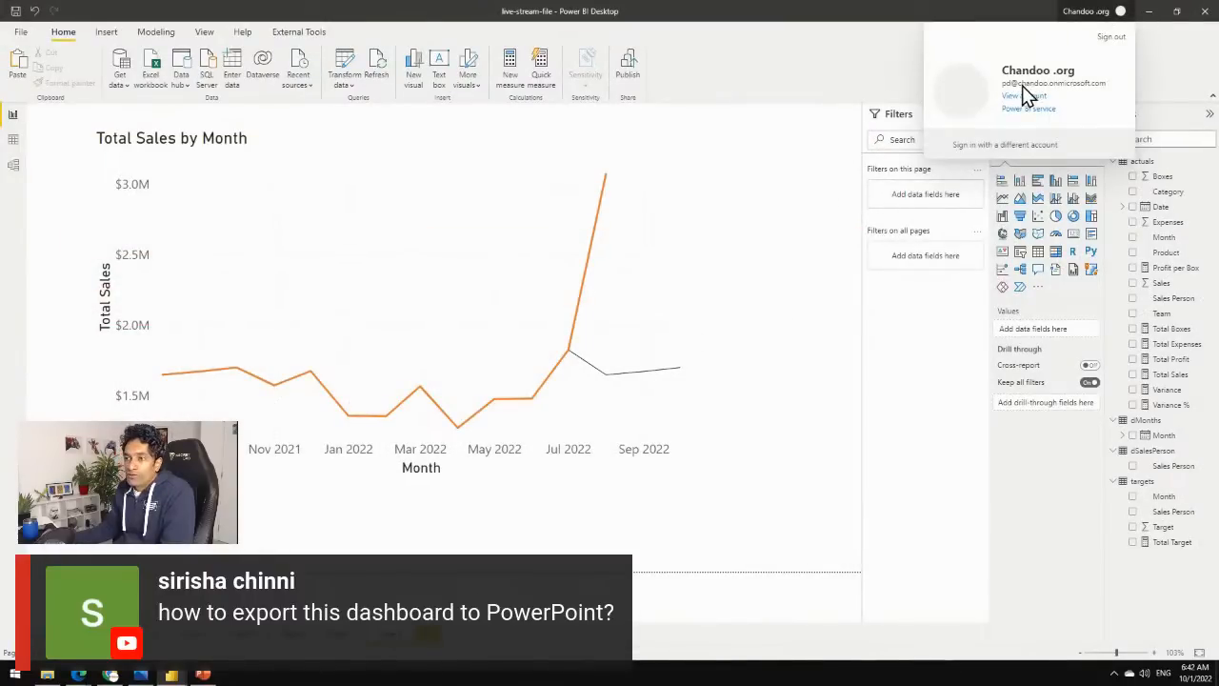
pyautogui.click(1150, 69)
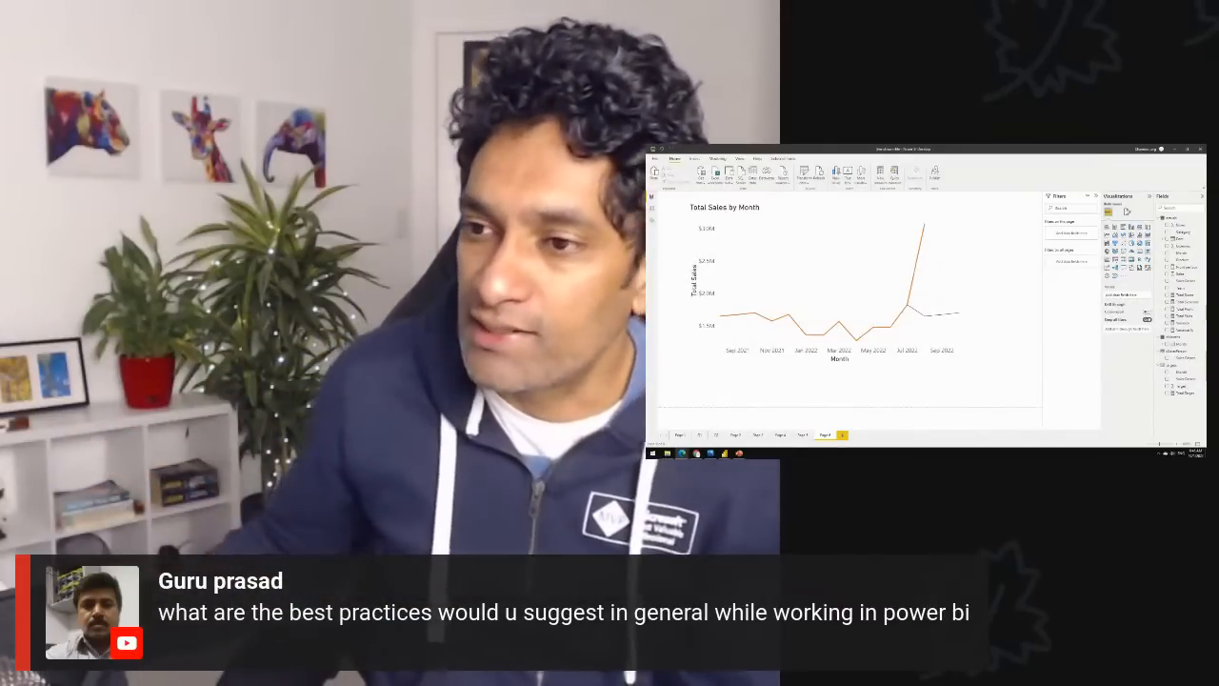
# Add a new blank page to the report.
pyautogui.click(843, 436)
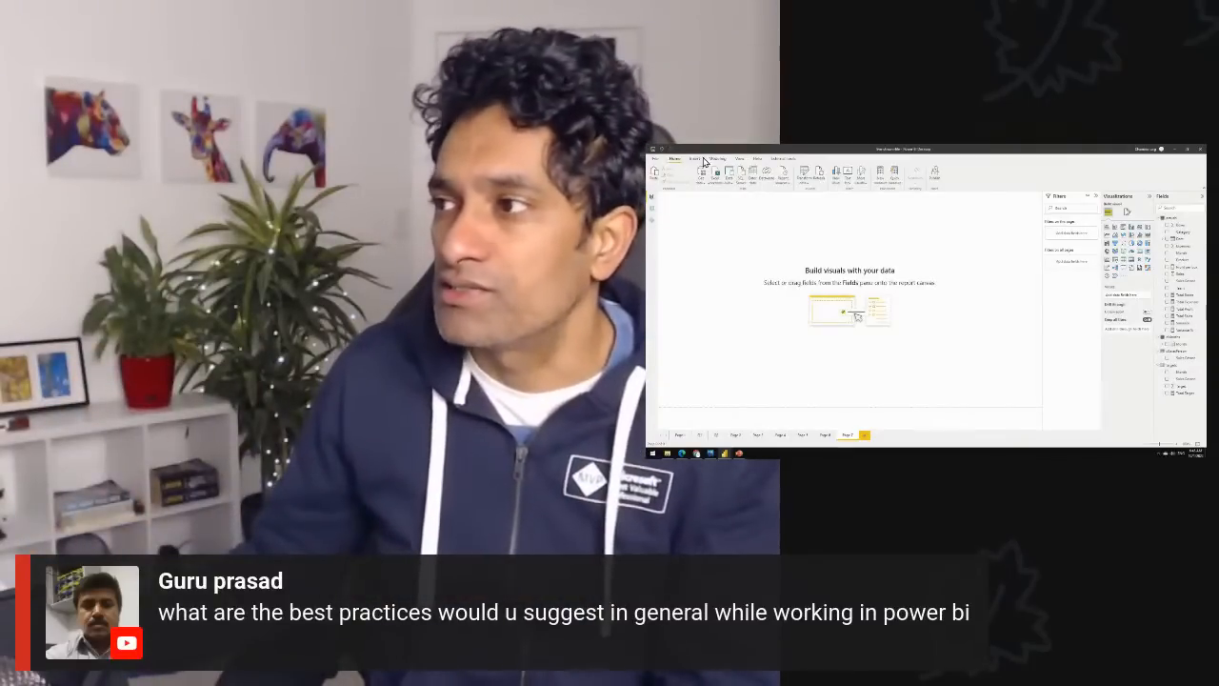
# Insert an empty text box and stretch it into a tall, narrow column along the page's left edge, nearly the full page height.
pyautogui.click(848, 181)
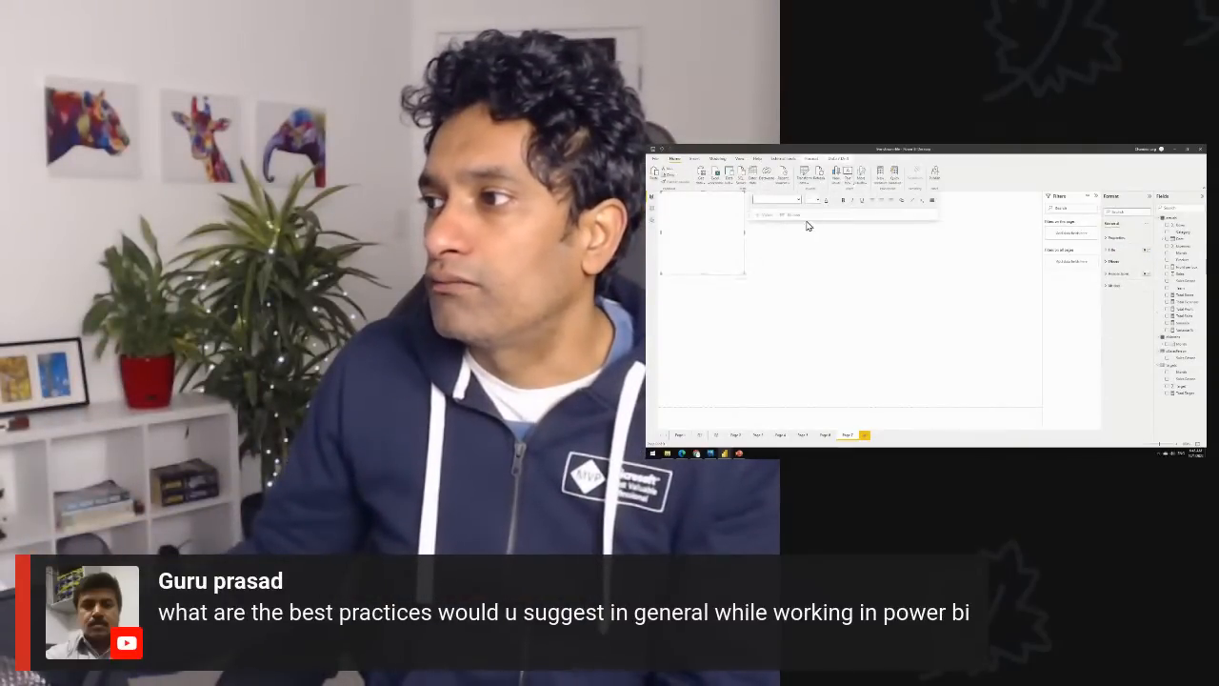
pyautogui.moveTo(703, 274); pyautogui.dragTo(705, 336)
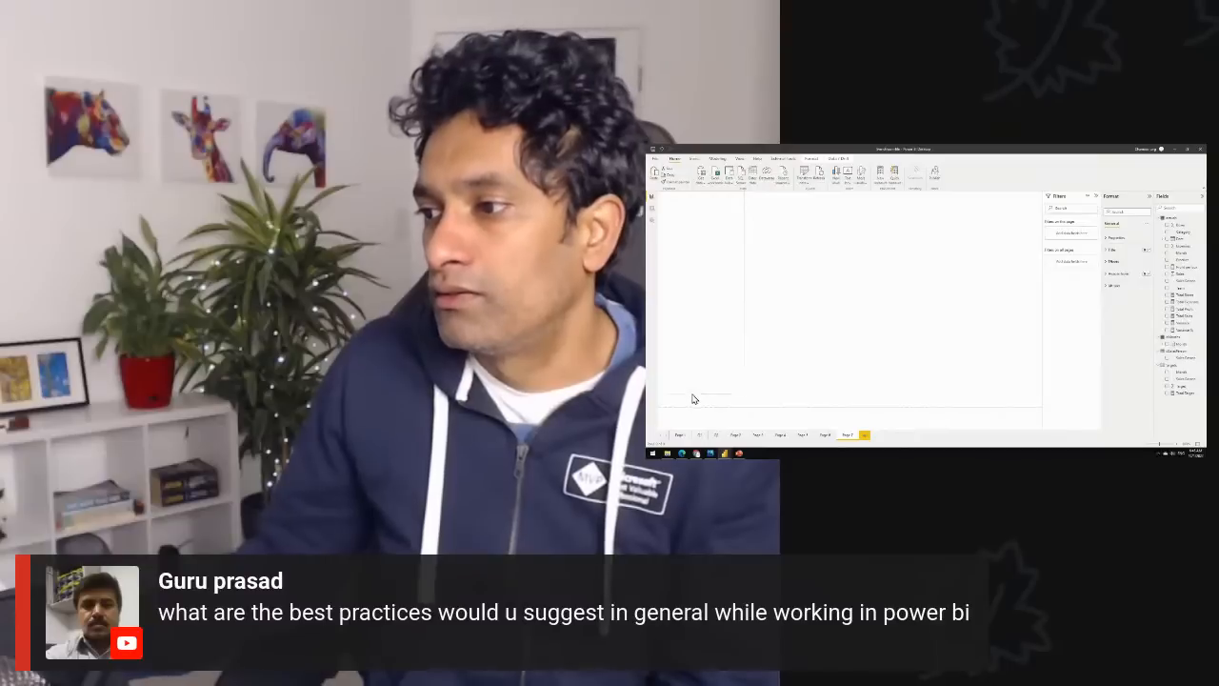
pyautogui.moveTo(693, 398); pyautogui.dragTo(693, 396)
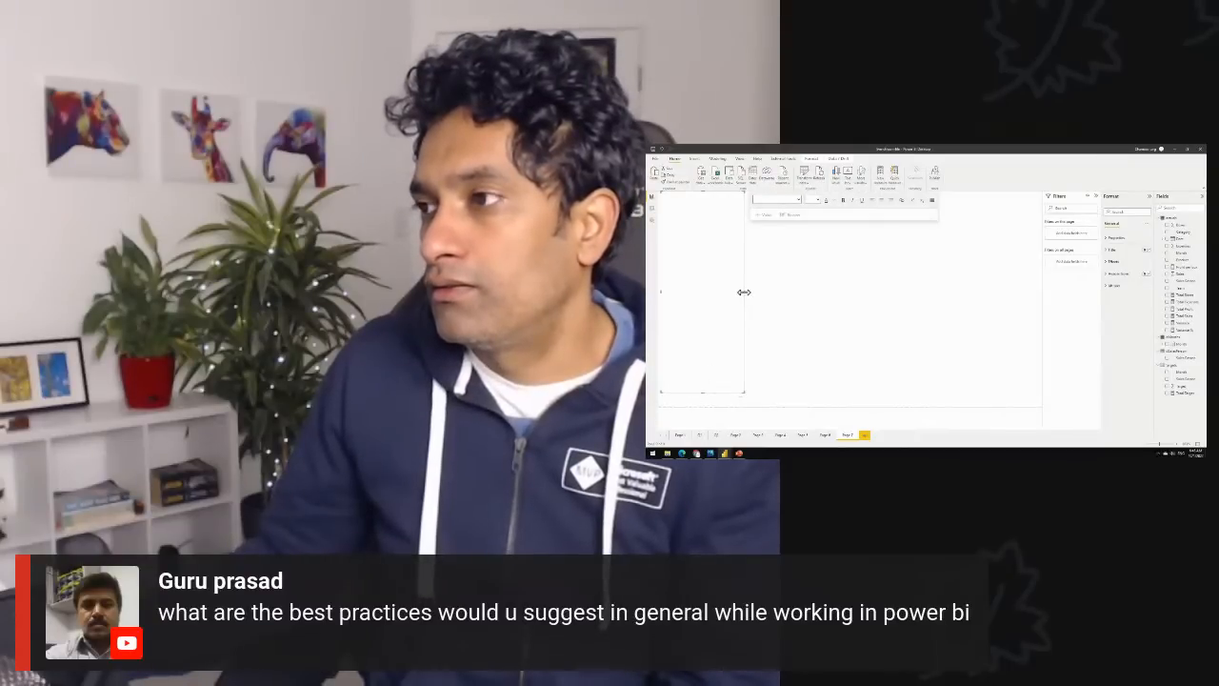
pyautogui.moveTo(744, 293); pyautogui.dragTo(749, 304)
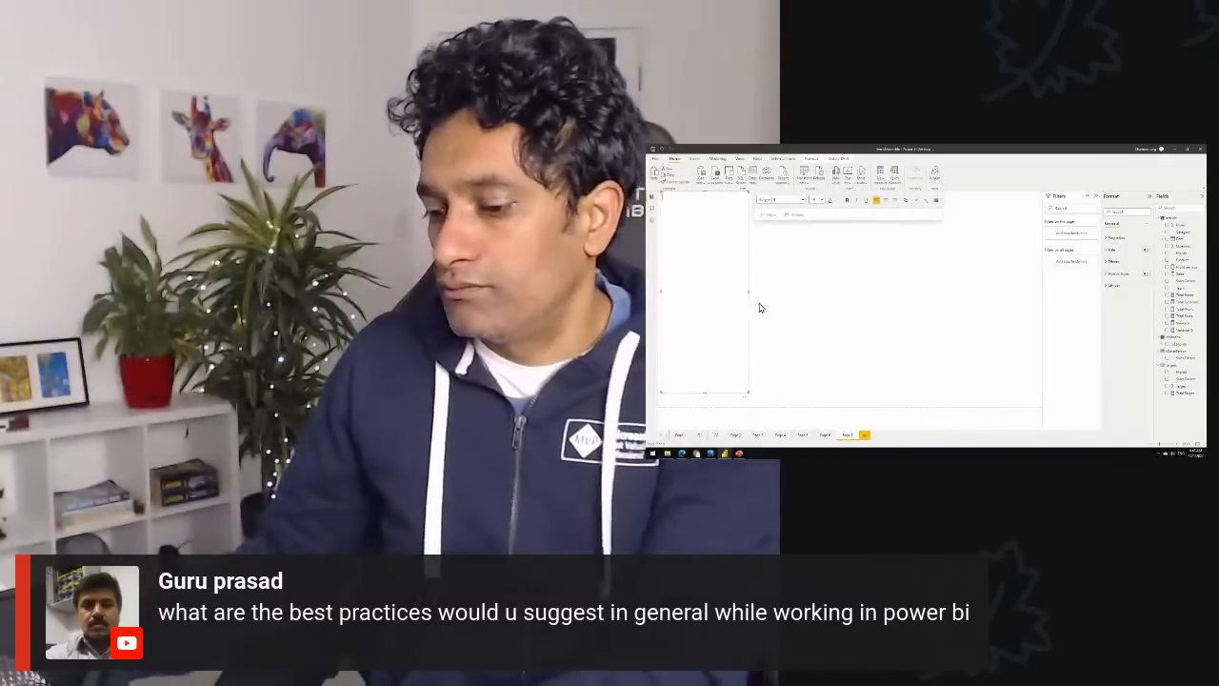
pyautogui.click(759, 305)
pyautogui.click(751, 300)
pyautogui.click(755, 301)
pyautogui.click(753, 305)
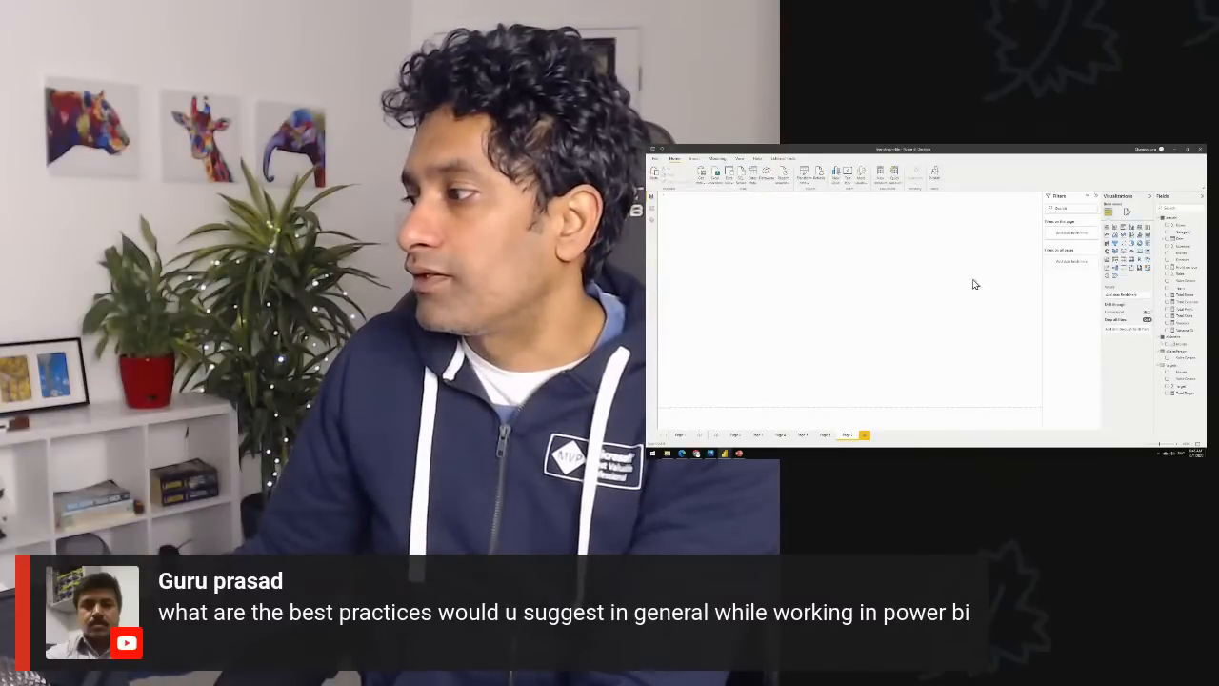
# Sketch a report page layout in red on a blank whiteboard: a large outer frame with tall rectangular columns side by side inside it.
pyautogui.hotkey('ctrl', '1')
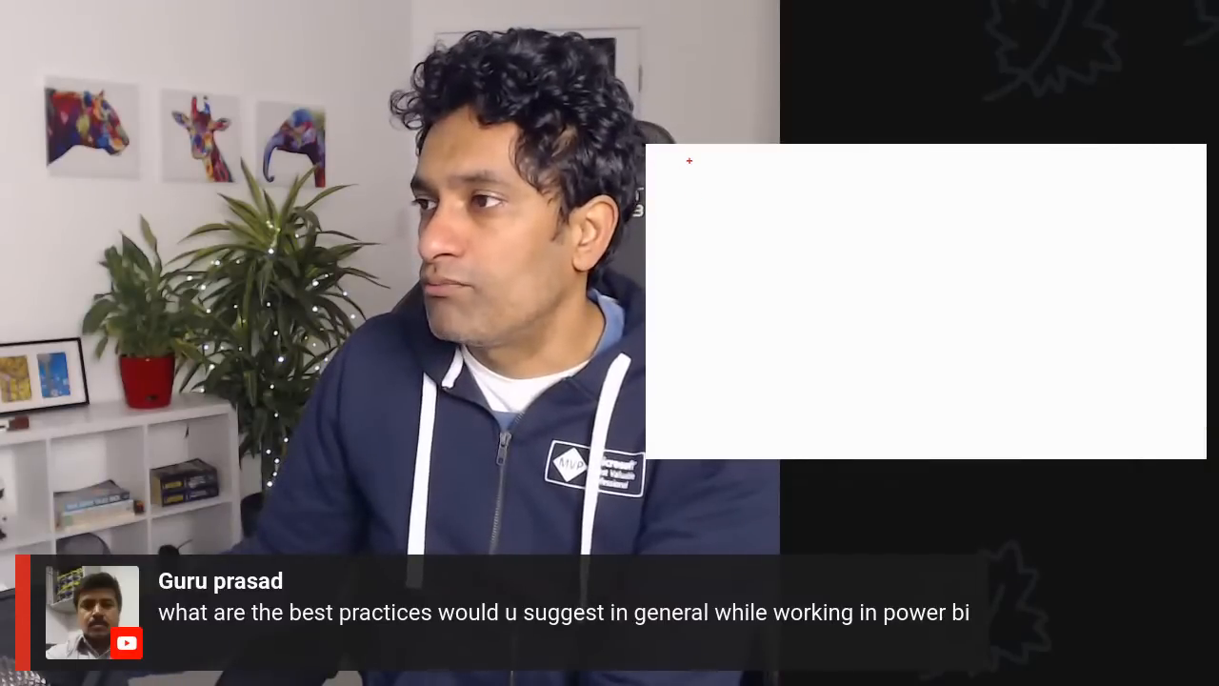
pyautogui.moveTo(690, 161)
pyautogui.mouseDown()
pyautogui.moveTo(677, 427)
pyautogui.moveTo(1205, 441)
pyautogui.mouseUp()
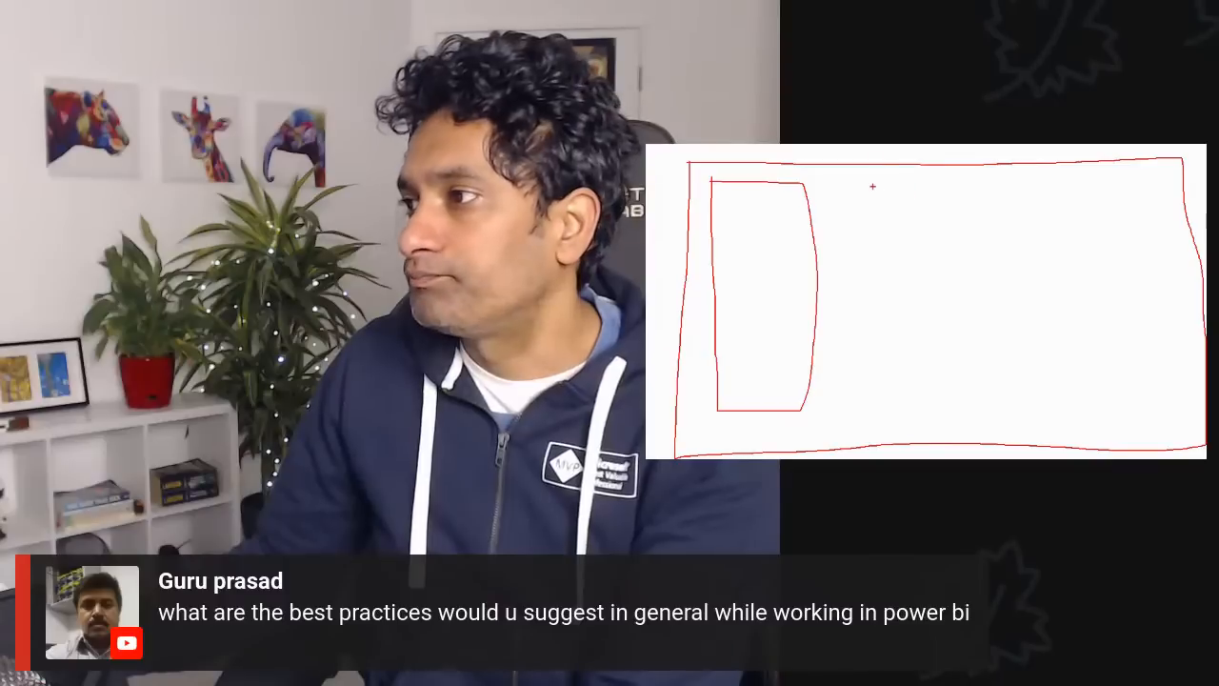
pyautogui.moveTo(987, 407); pyautogui.dragTo(1007, 270)
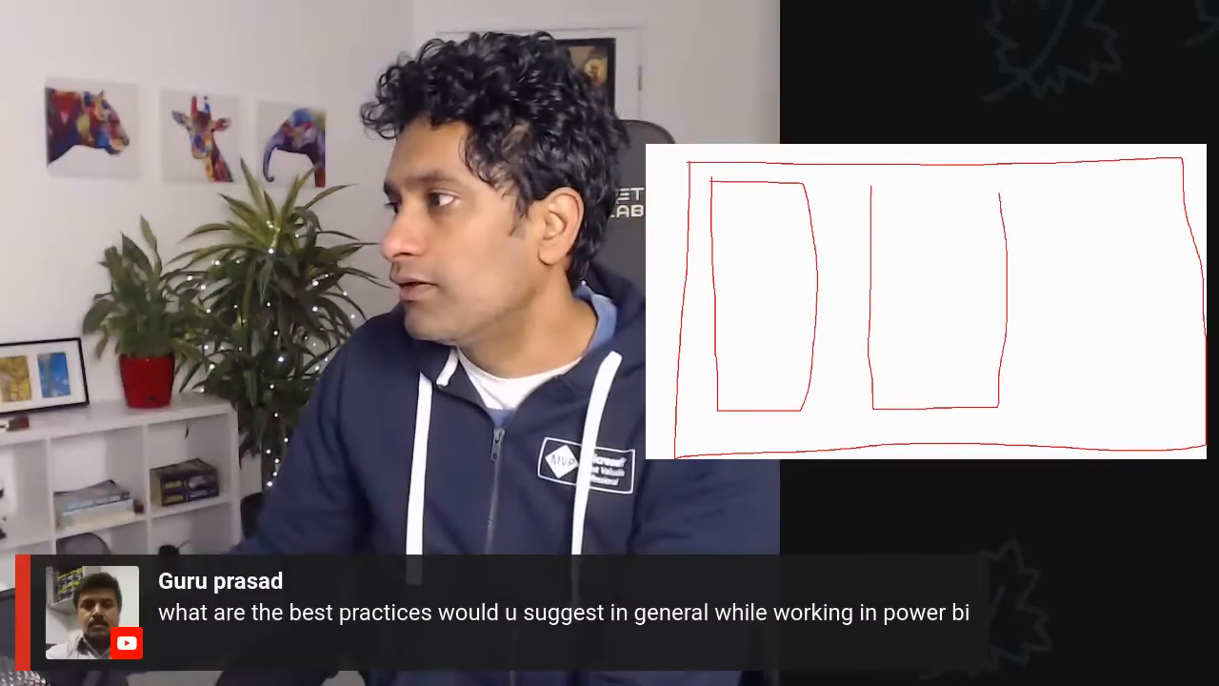
pyautogui.moveTo(1057, 187); pyautogui.dragTo(1057, 373)
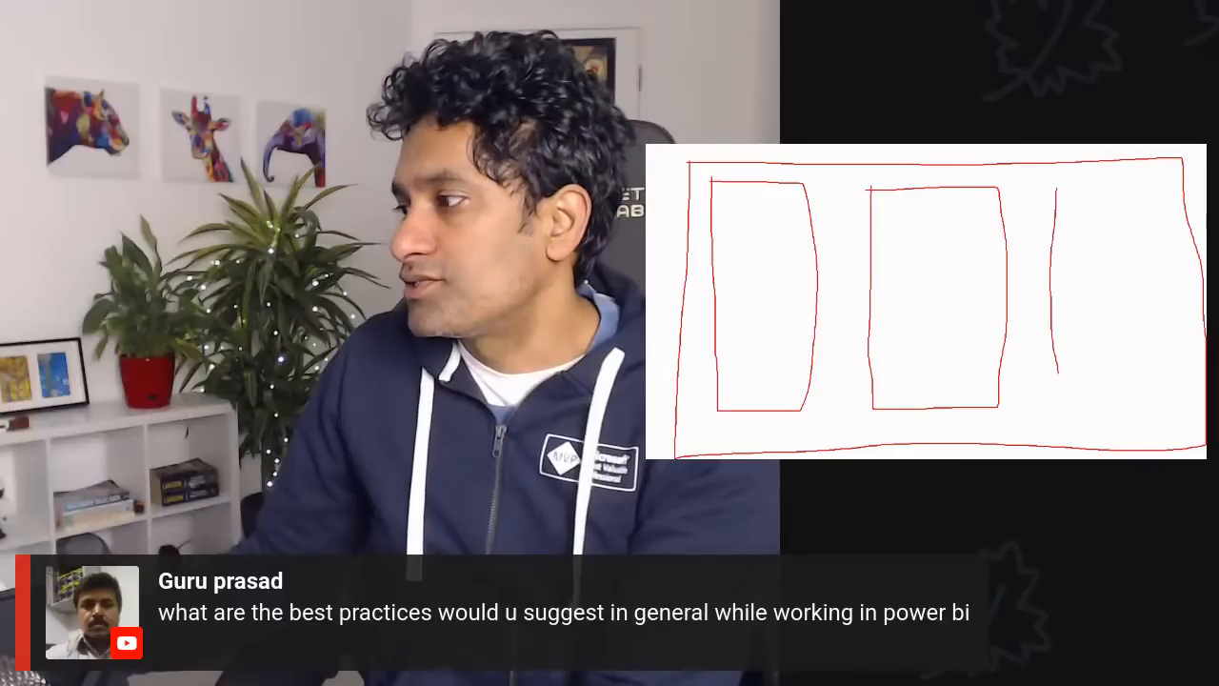